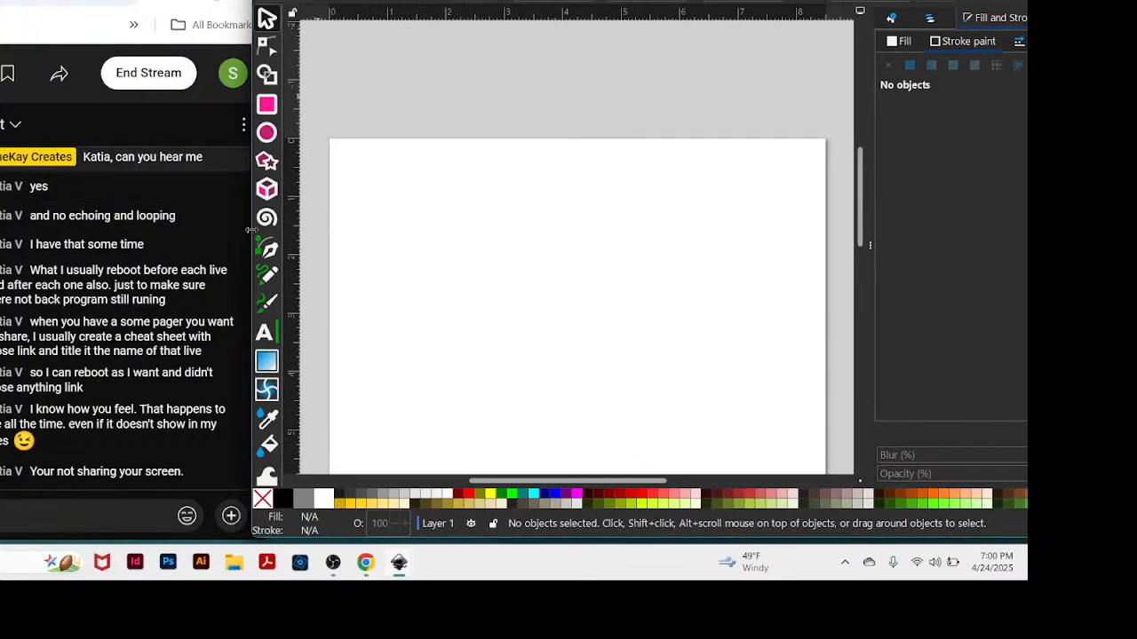
# Position the drawing window beside the live chat and narrow the Fill and Stroke side area to widen the canvas.
pyautogui.moveTo(252, 229); pyautogui.dragTo(323, 228)
pyautogui.moveTo(758, 0); pyautogui.dragTo(636, 4)
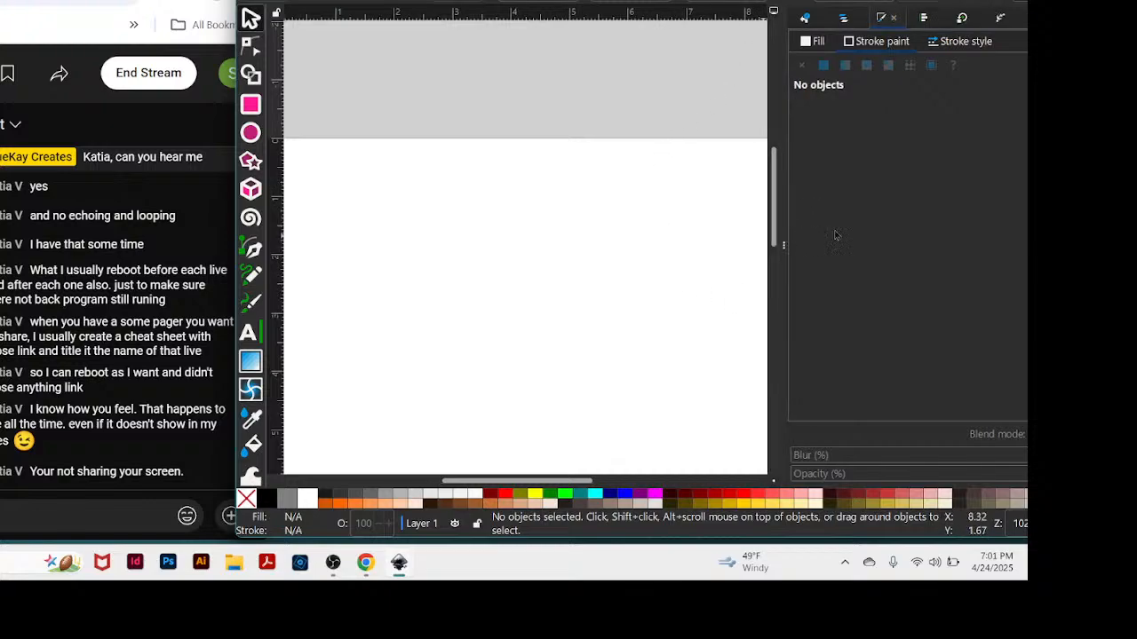
pyautogui.moveTo(775, 238); pyautogui.dragTo(840, 240)
# Paste the copied set of nested circles and nested squares onto the blank page.
pyautogui.scroll(-10, 711, 208)
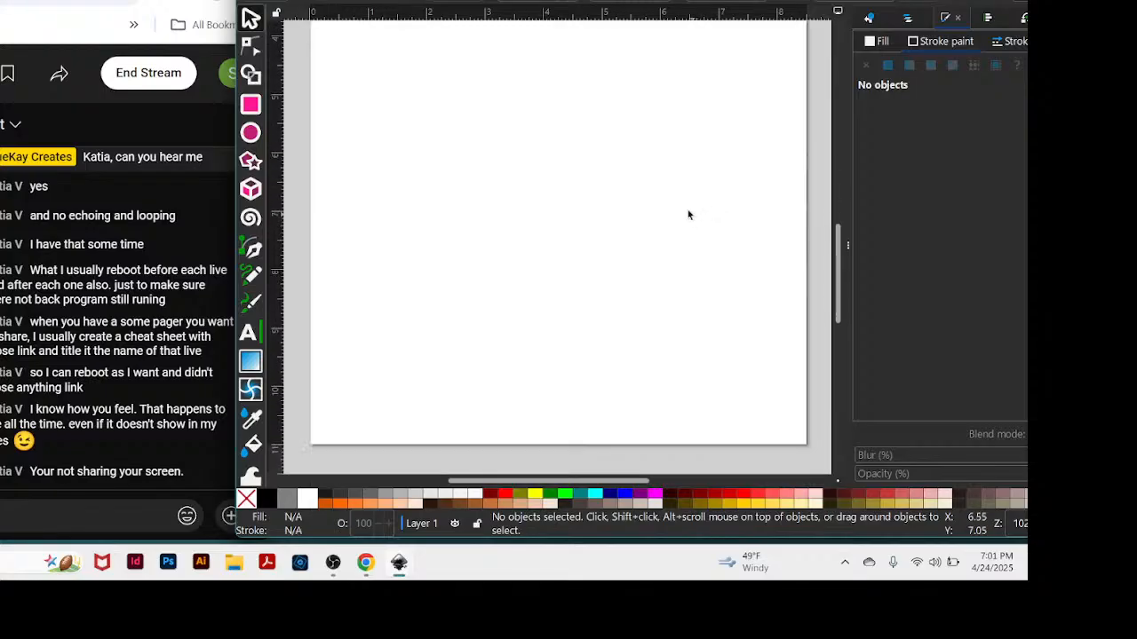
pyautogui.scroll(1, 662, 229)
pyautogui.scroll(8, 655, 231)
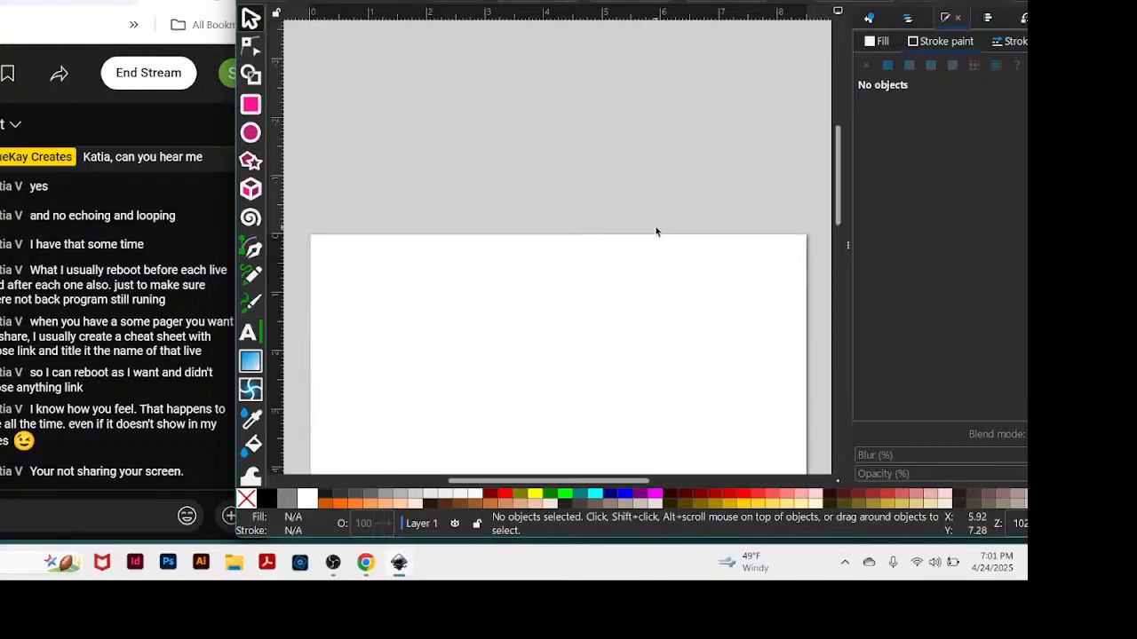
pyautogui.scroll(-4, 655, 231)
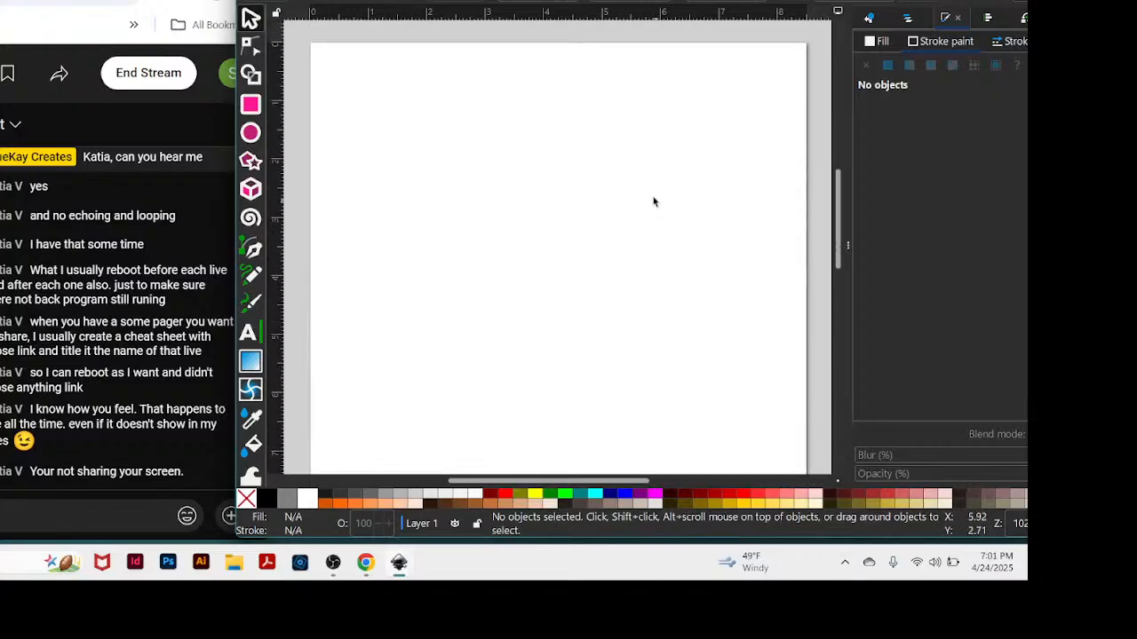
pyautogui.press('ctrl')
pyautogui.scroll(1, 641, 217)
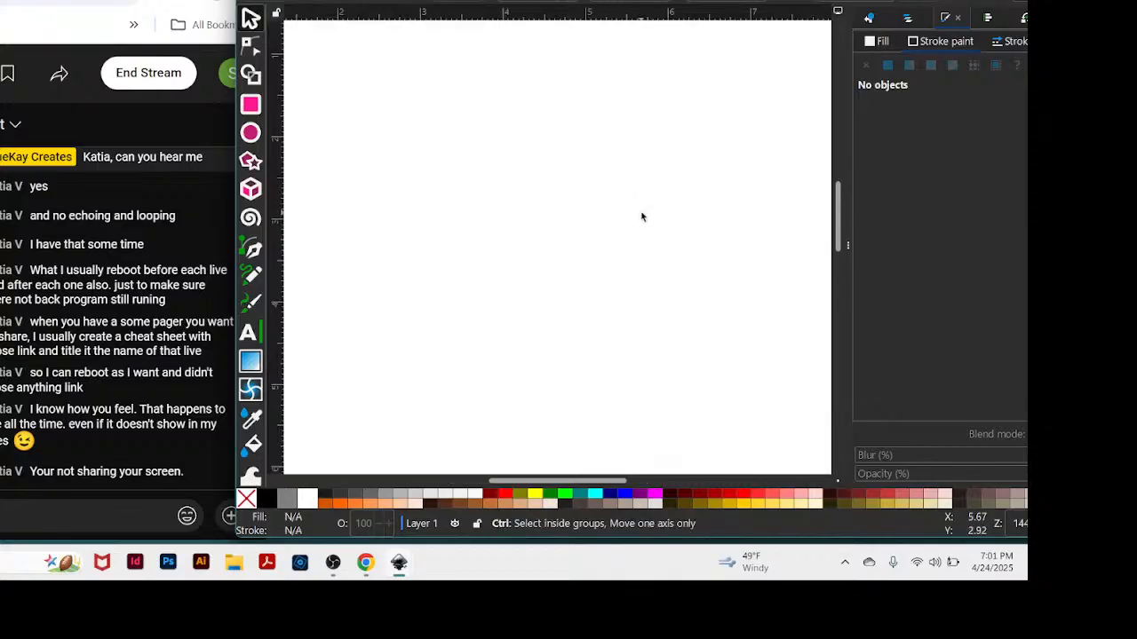
pyautogui.hotkey('ctrl', 'v')
pyautogui.click(641, 216)
pyautogui.rightClick(640, 216)
pyautogui.click(639, 216)
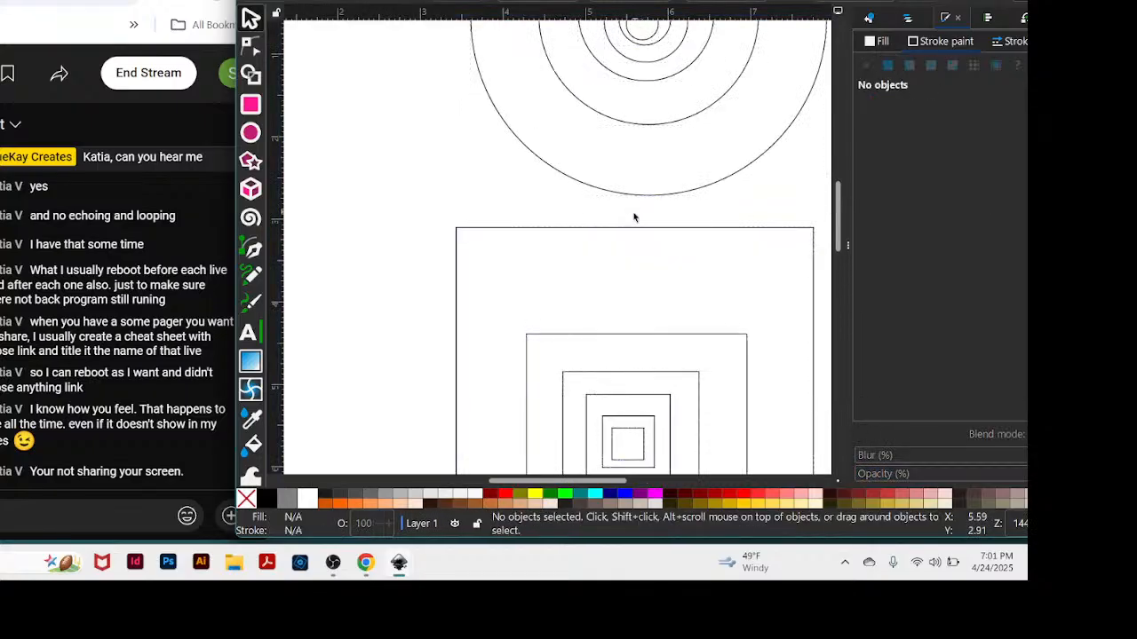
# Paste a second copy of the nested circles and squares and undo that paste.
pyautogui.rightClick(597, 270)
pyautogui.click(624, 281)
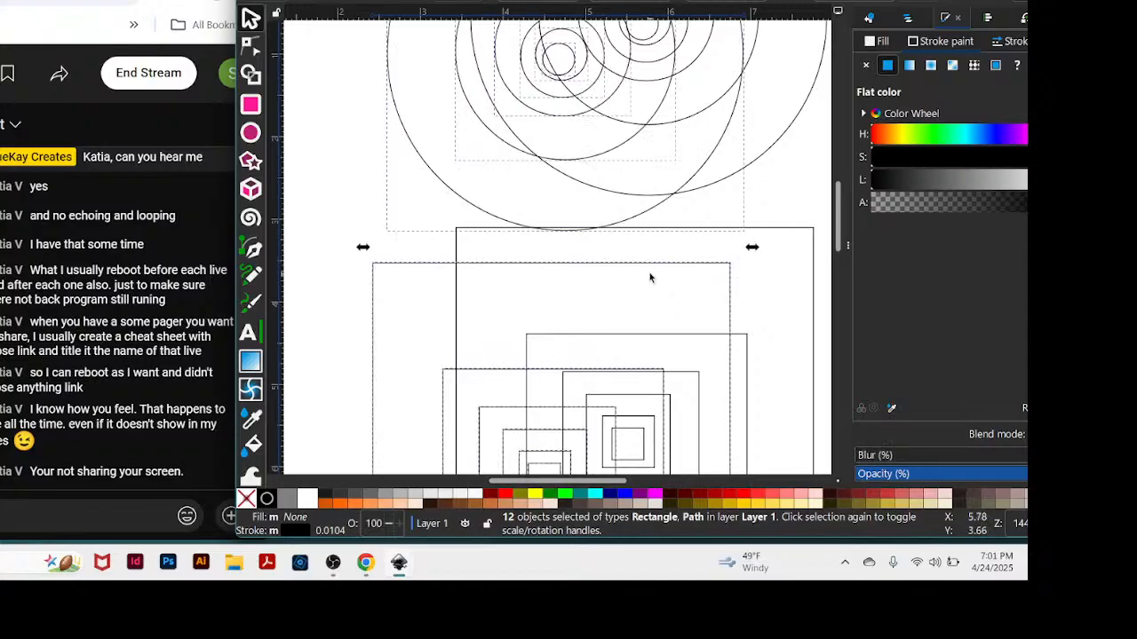
pyautogui.scroll(-3, 649, 277)
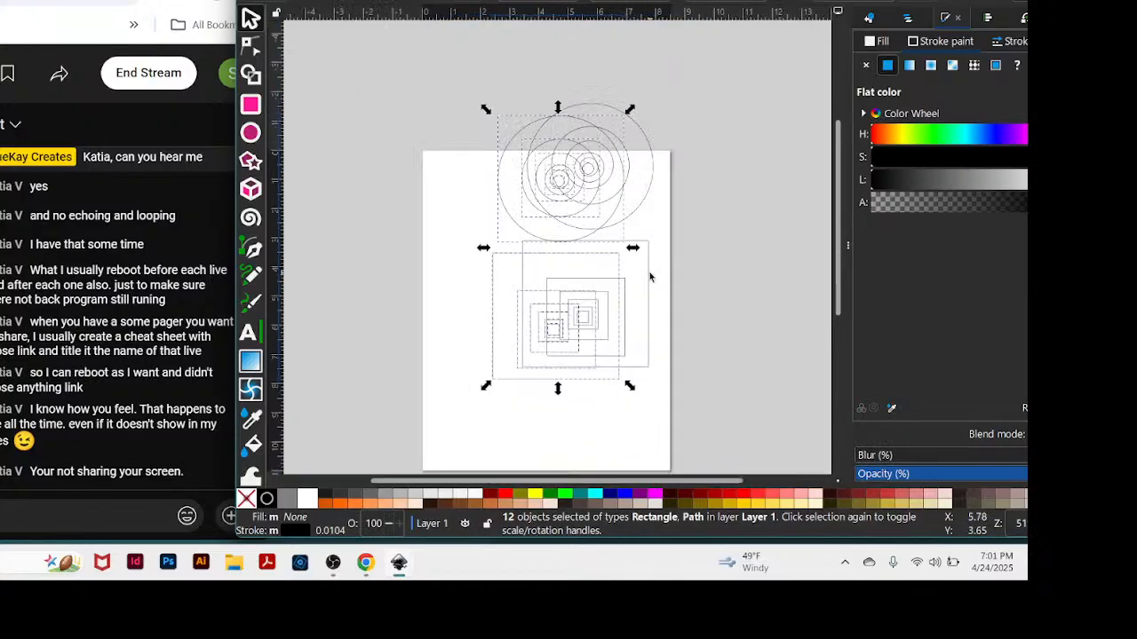
pyautogui.hotkey('ctrl', 'z')
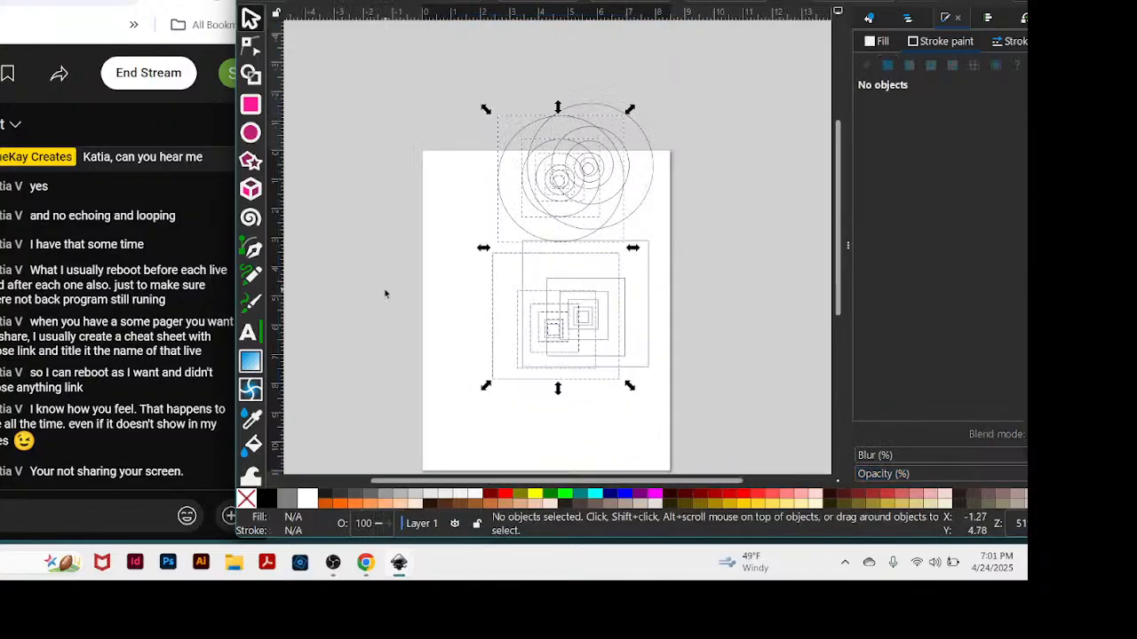
pyautogui.rightClick(463, 82)
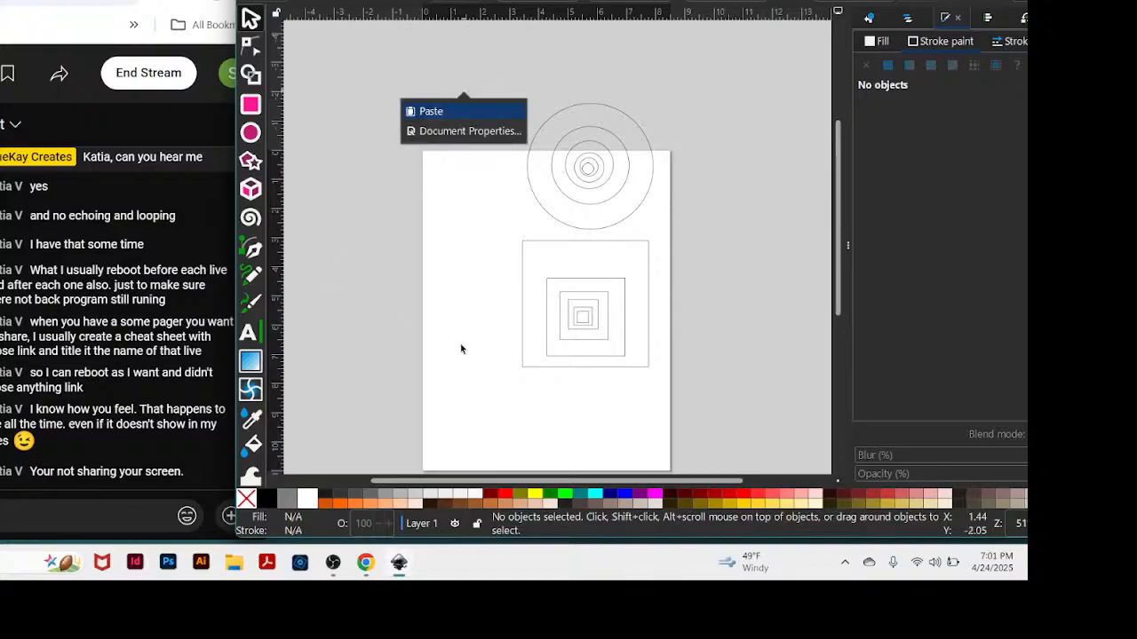
pyautogui.click(694, 381)
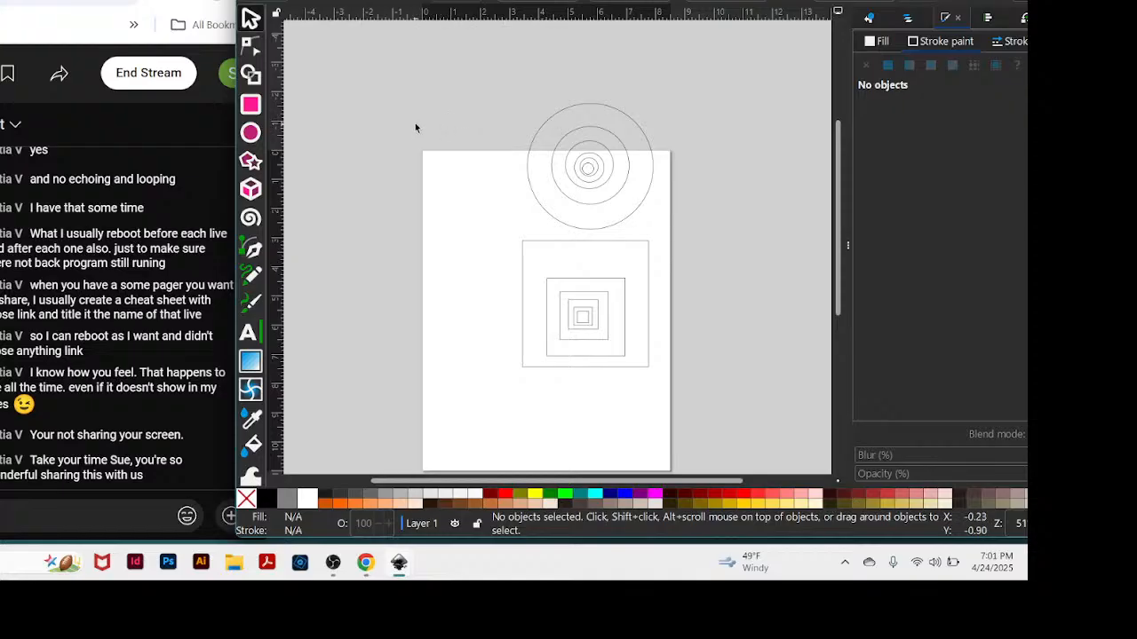
# Switch the stroke width unit to pt for all twelve nested circles and squares.
pyautogui.moveTo(435, 112); pyautogui.dragTo(741, 417)
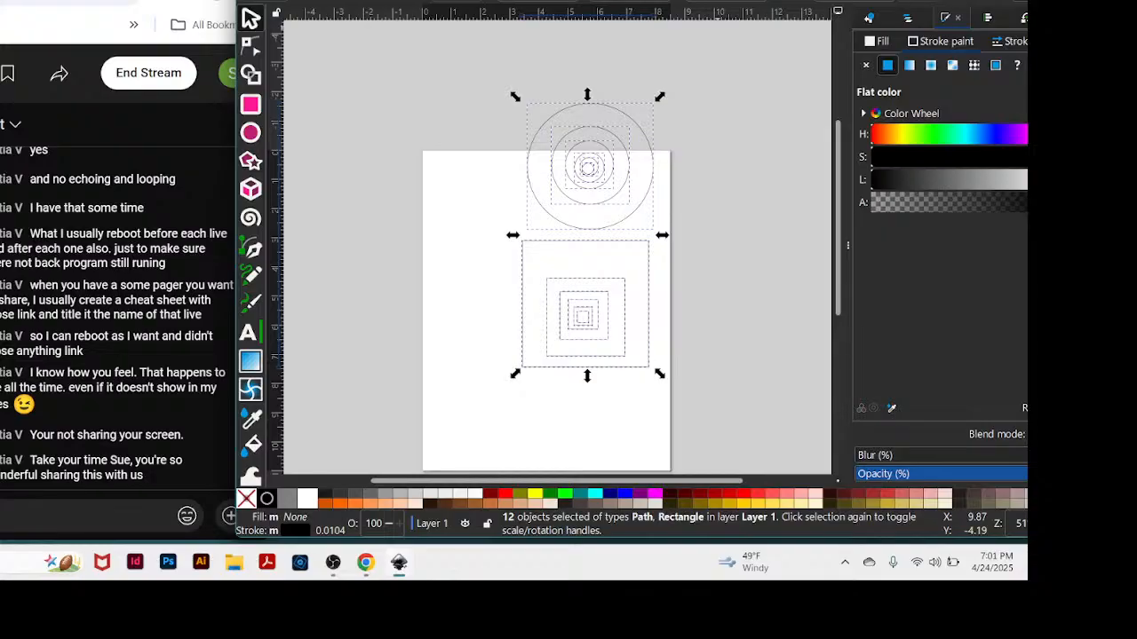
pyautogui.press('+')
pyautogui.press('+')
pyautogui.press('+')
pyautogui.press('+')
pyautogui.press('+')
pyautogui.press('+')
pyautogui.press('+')
pyautogui.press('+')
pyautogui.press('+')
pyautogui.press('+')
pyautogui.press('+')
pyautogui.press('+')
pyautogui.press('+')
pyautogui.press('+')
pyautogui.press('+')
pyautogui.press('+')
pyautogui.press('+')
pyautogui.press('+')
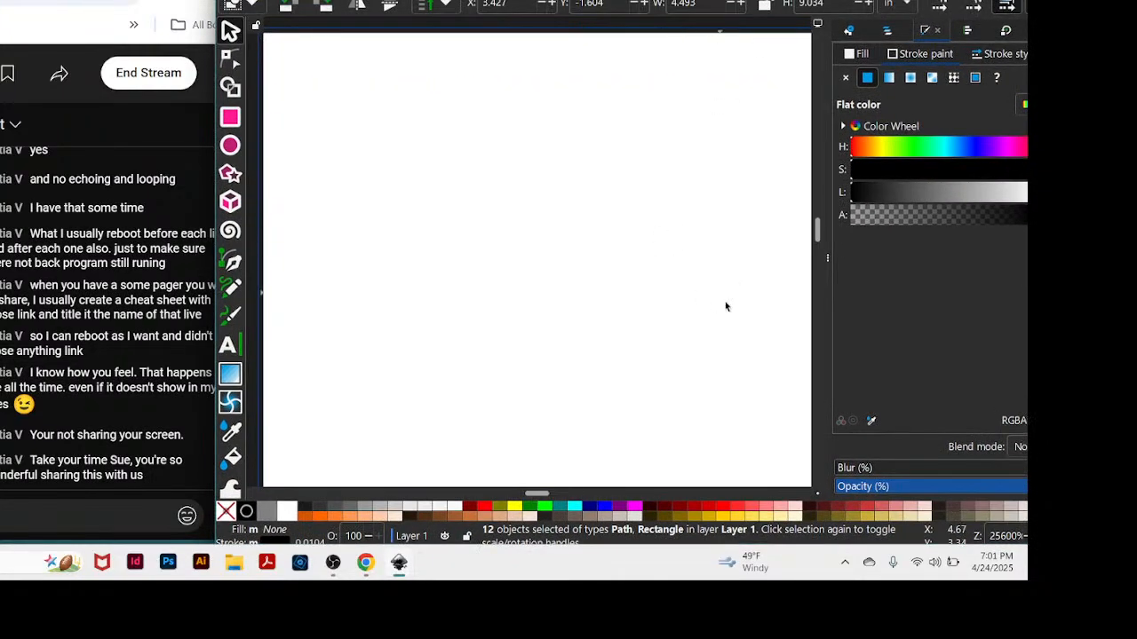
pyautogui.press('-')
pyautogui.press('-')
pyautogui.press('-')
pyautogui.press('-')
pyautogui.press('-')
pyautogui.press('-')
pyautogui.press('-')
pyautogui.press('-')
pyautogui.press('-')
pyautogui.press('-')
pyautogui.press('-')
pyautogui.press('-')
pyautogui.press('-')
pyautogui.press('-')
pyautogui.press('-')
pyautogui.press('-')
pyautogui.press('-')
pyautogui.press('-')
pyautogui.press('-')
pyautogui.press('-')
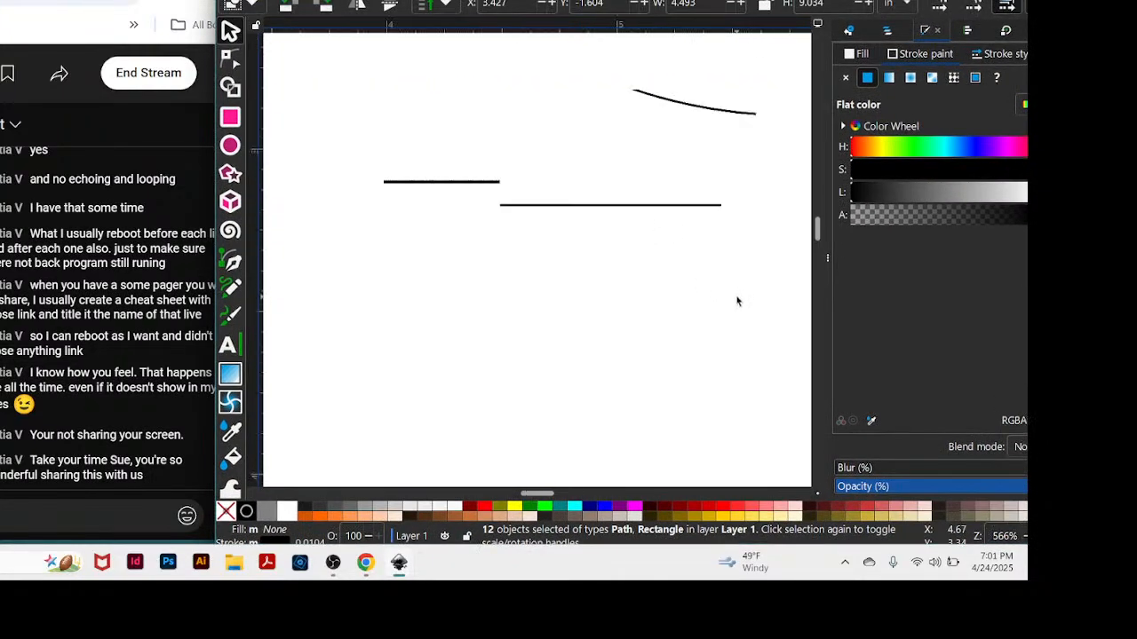
pyautogui.press('+')
pyautogui.press('+')
pyautogui.press('+')
pyautogui.press('+')
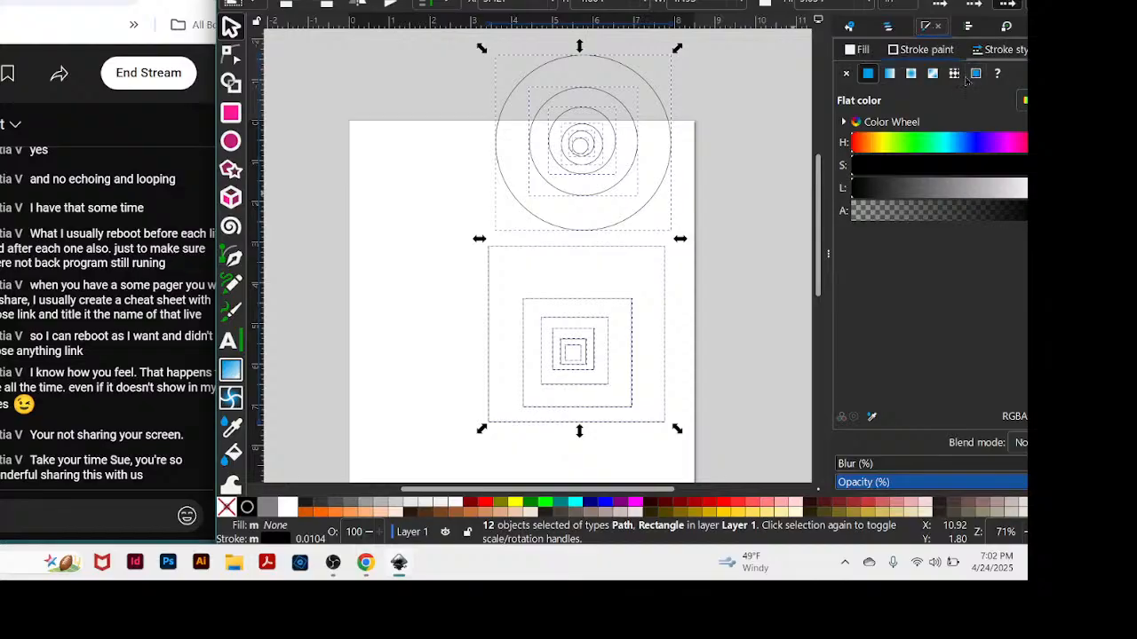
pyautogui.click(1003, 51)
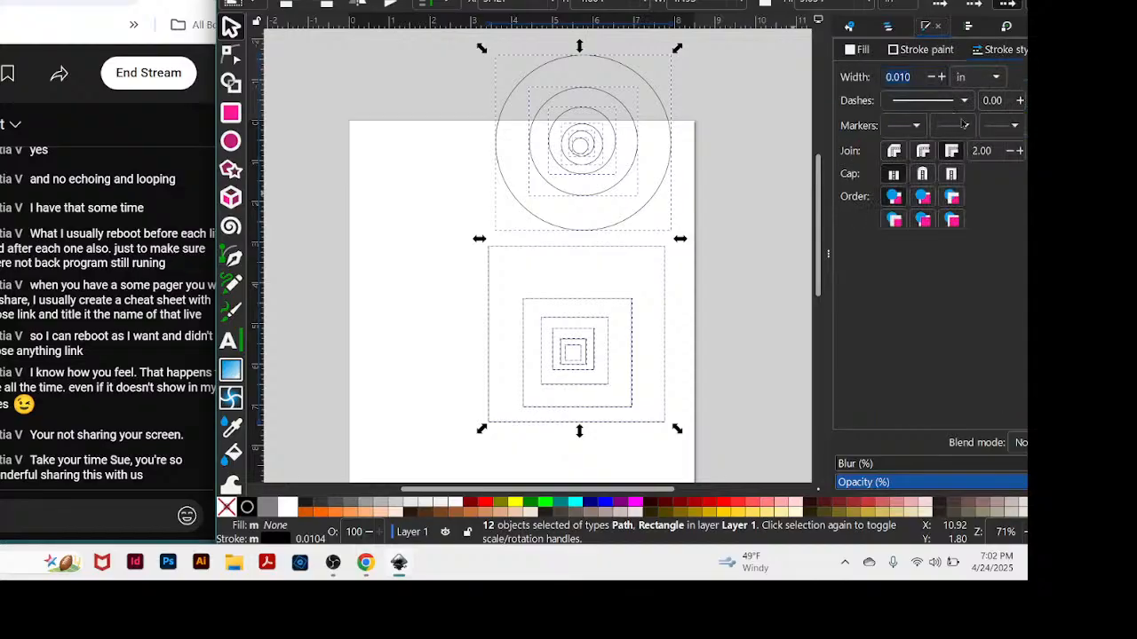
pyautogui.click(997, 79)
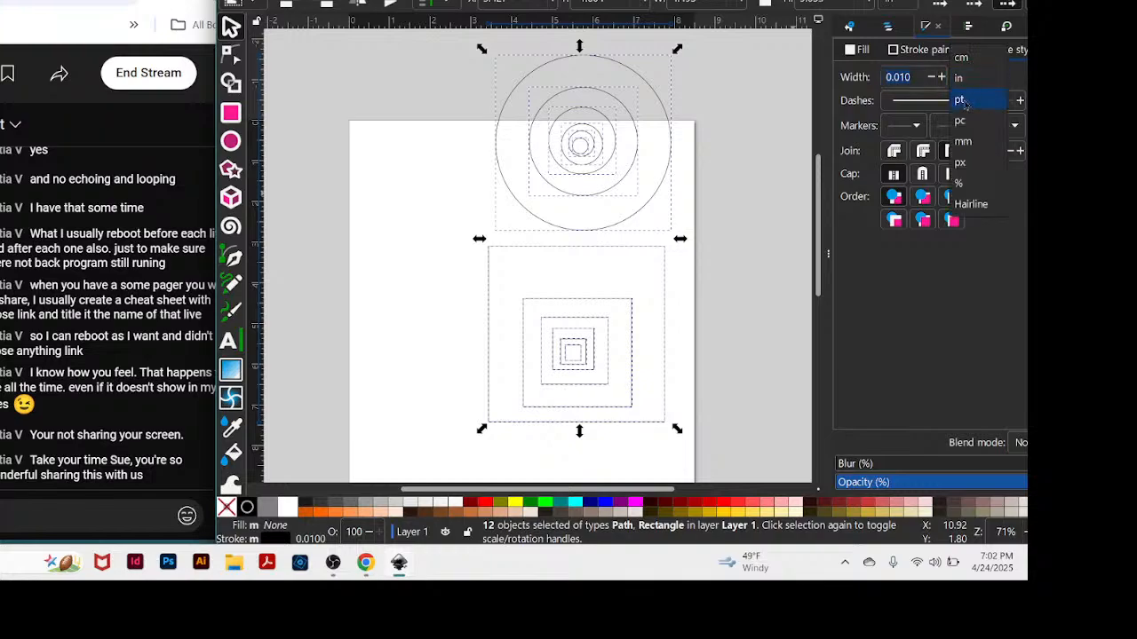
pyautogui.click(962, 100)
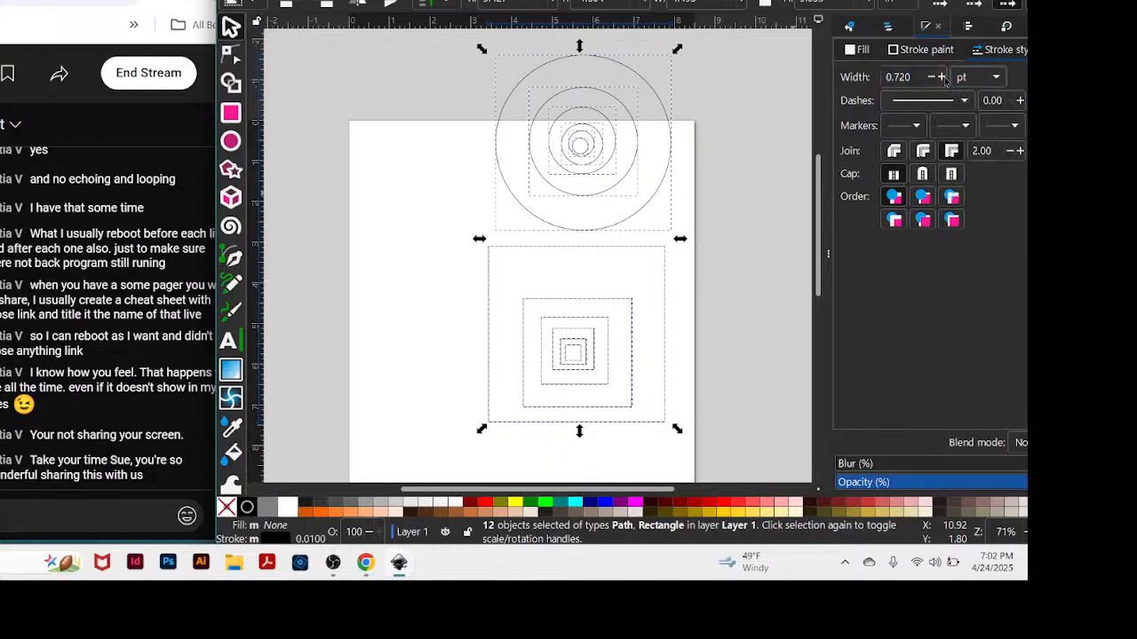
# Thicken the outlines of the selected circles and squares to 2.320 pt and clear the selection.
pyautogui.click(942, 77)
pyautogui.click(942, 78)
pyautogui.click(943, 77)
pyautogui.click(942, 77)
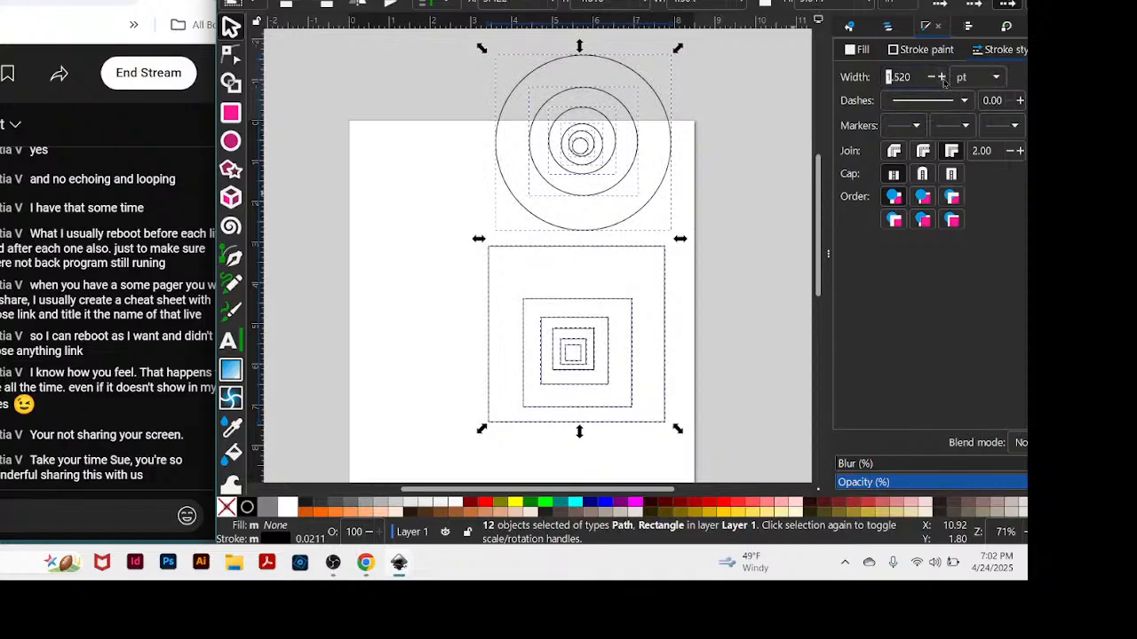
pyautogui.click(942, 78)
pyautogui.click(942, 78)
pyautogui.click(942, 77)
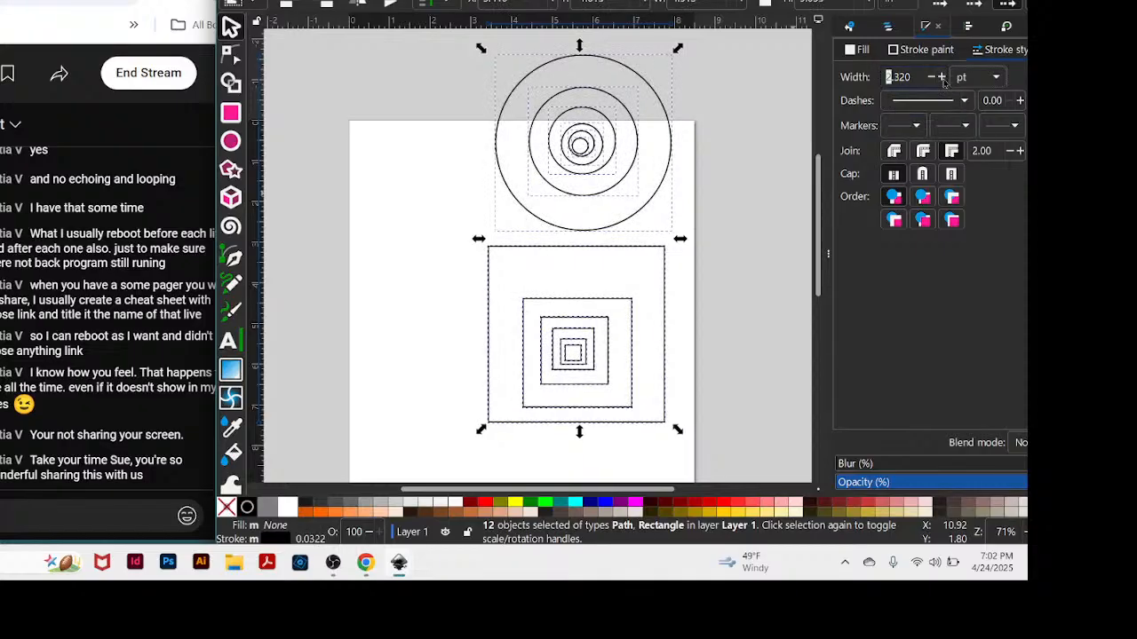
pyautogui.click(942, 77)
pyautogui.click(717, 213)
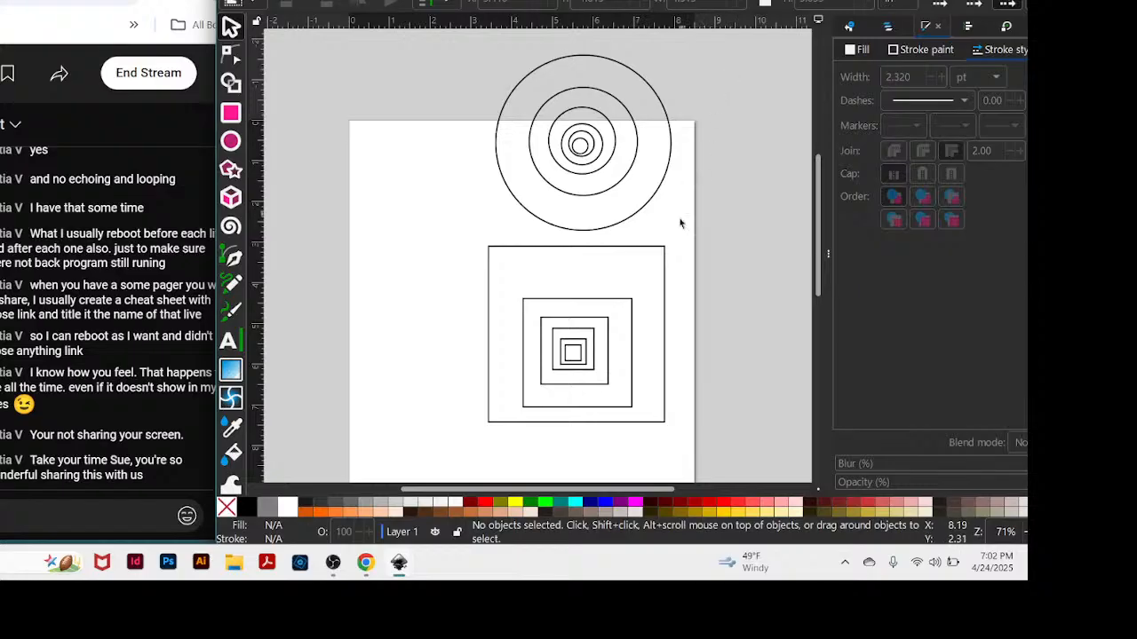
# Move the six nested squares to the right so they overlap the page's right edge.
pyautogui.moveTo(450, 240)
pyautogui.mouseDown()
pyautogui.moveTo(462, 359)
pyautogui.moveTo(734, 456)
pyautogui.moveTo(737, 444)
pyautogui.mouseUp()
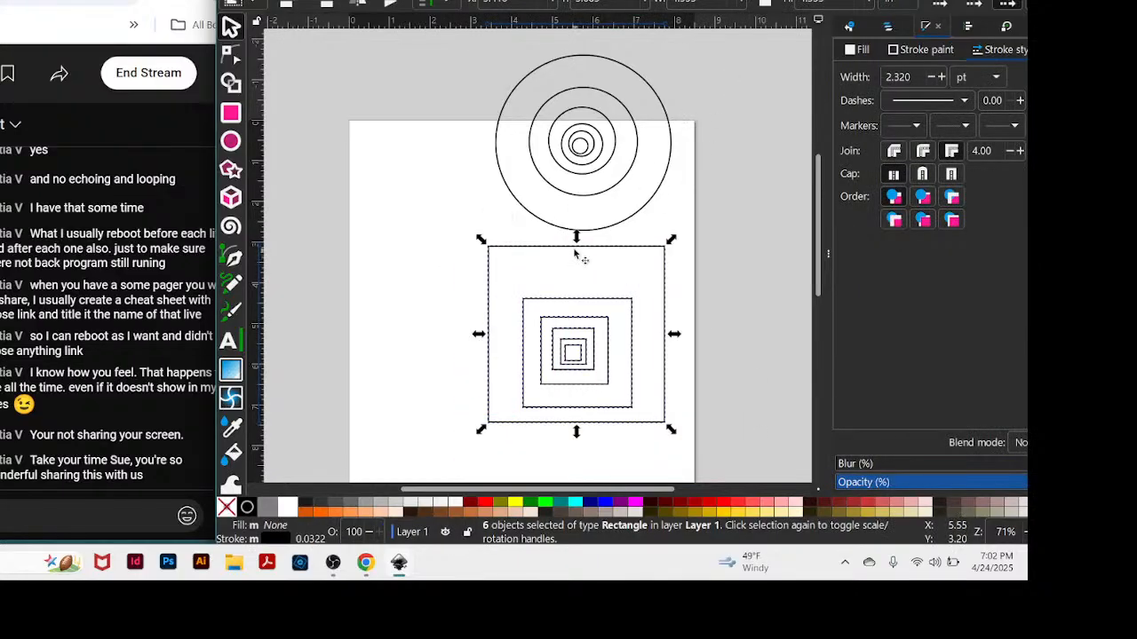
pyautogui.moveTo(575, 246); pyautogui.dragTo(725, 284)
pyautogui.scroll(-1, 633, 149)
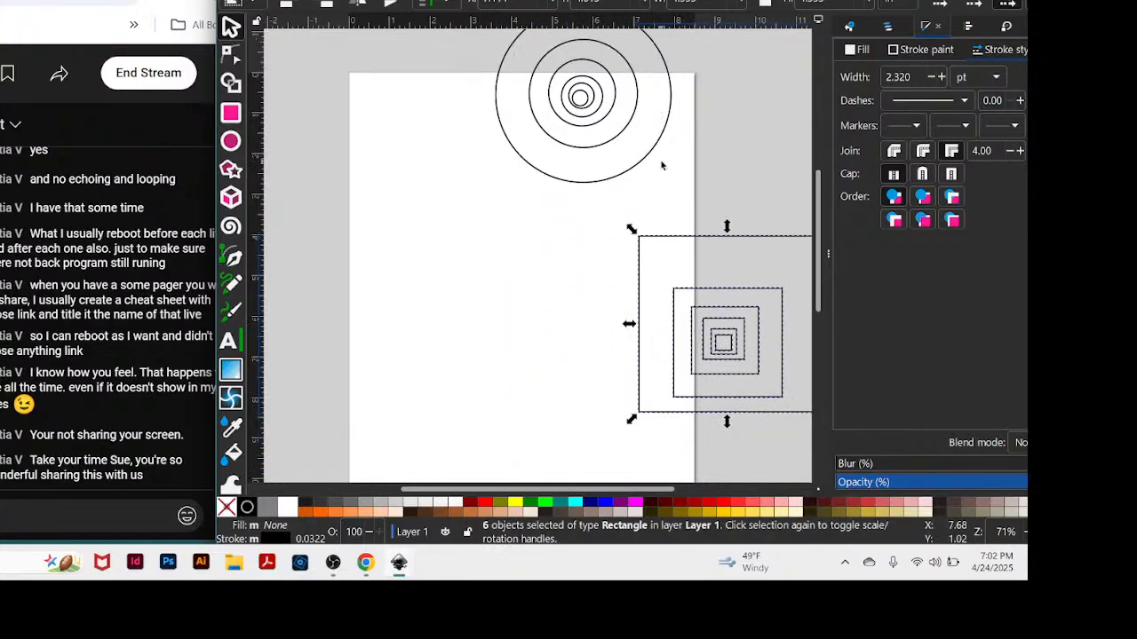
pyautogui.scroll(1, 684, 158)
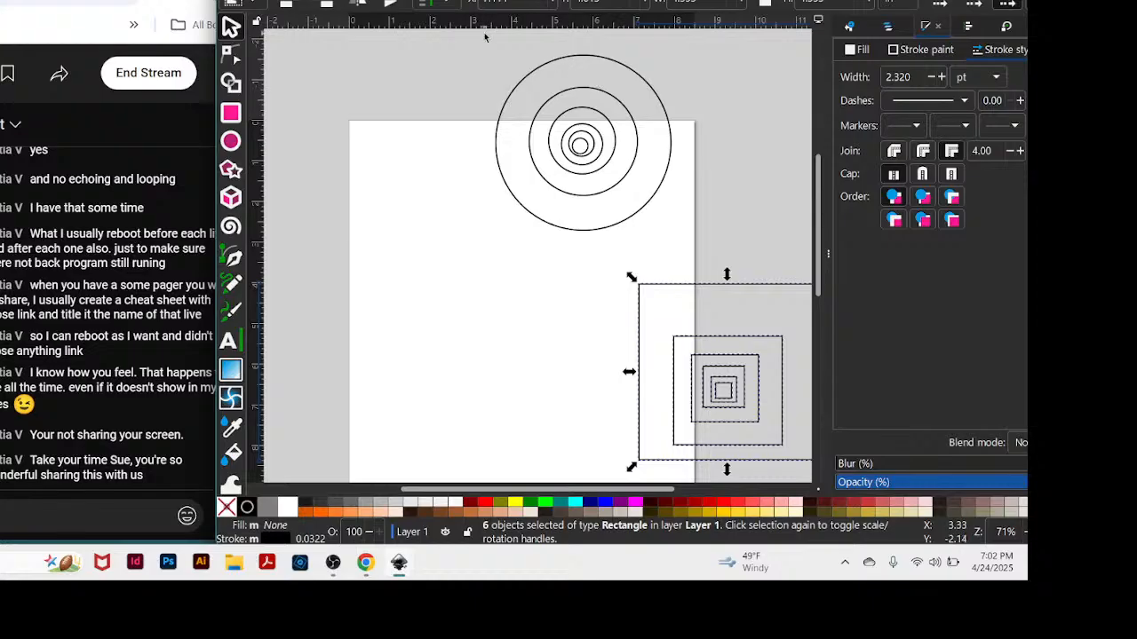
# Select the nested circles and examine the outermost circle's nodes with the Node tool.
pyautogui.moveTo(483, 39); pyautogui.dragTo(700, 243)
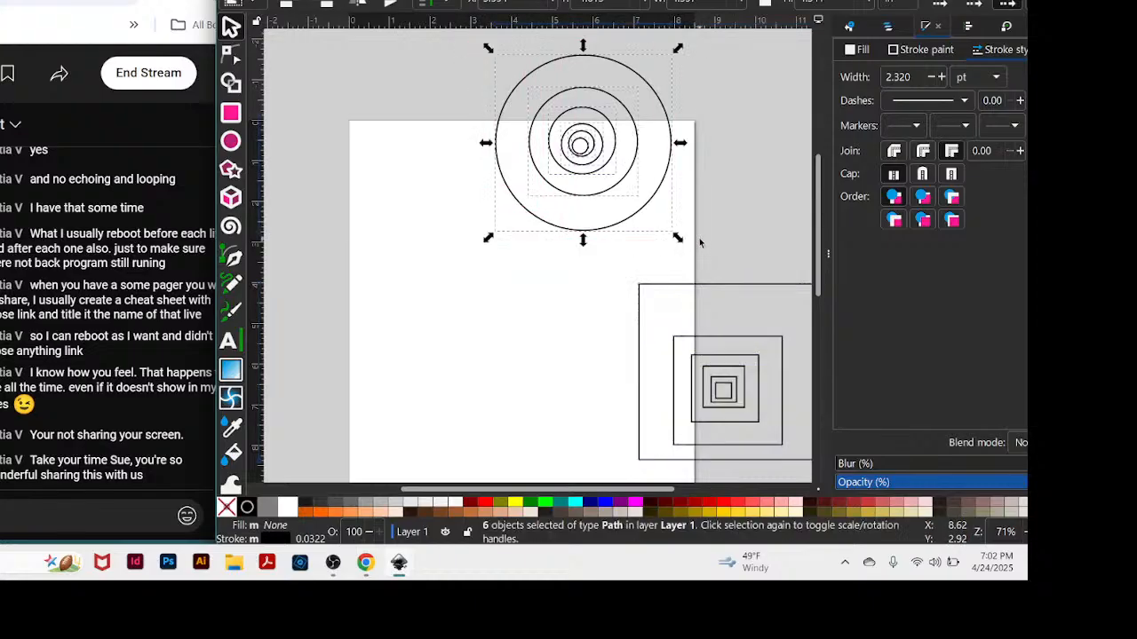
pyautogui.press('ctrl')
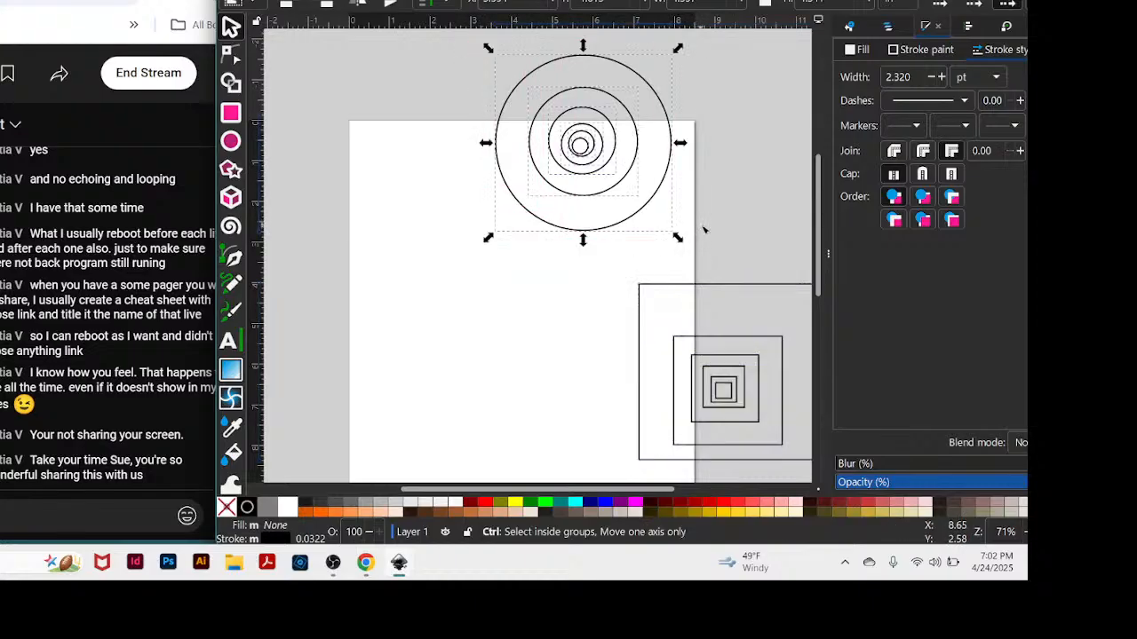
pyautogui.press('n')
pyautogui.click(673, 225)
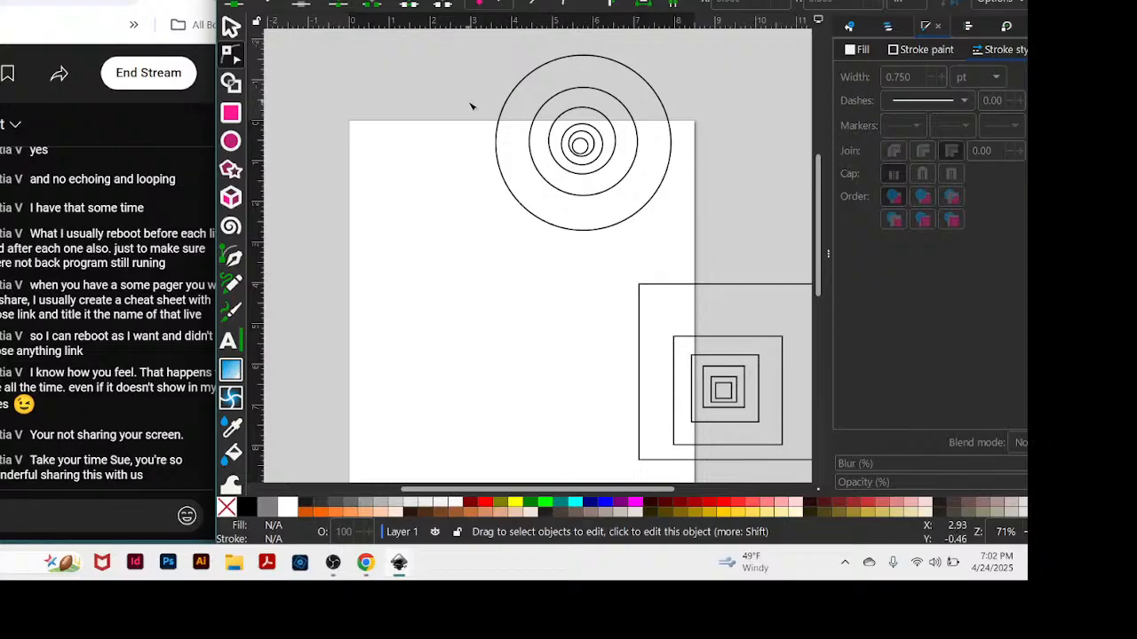
pyautogui.click(514, 93)
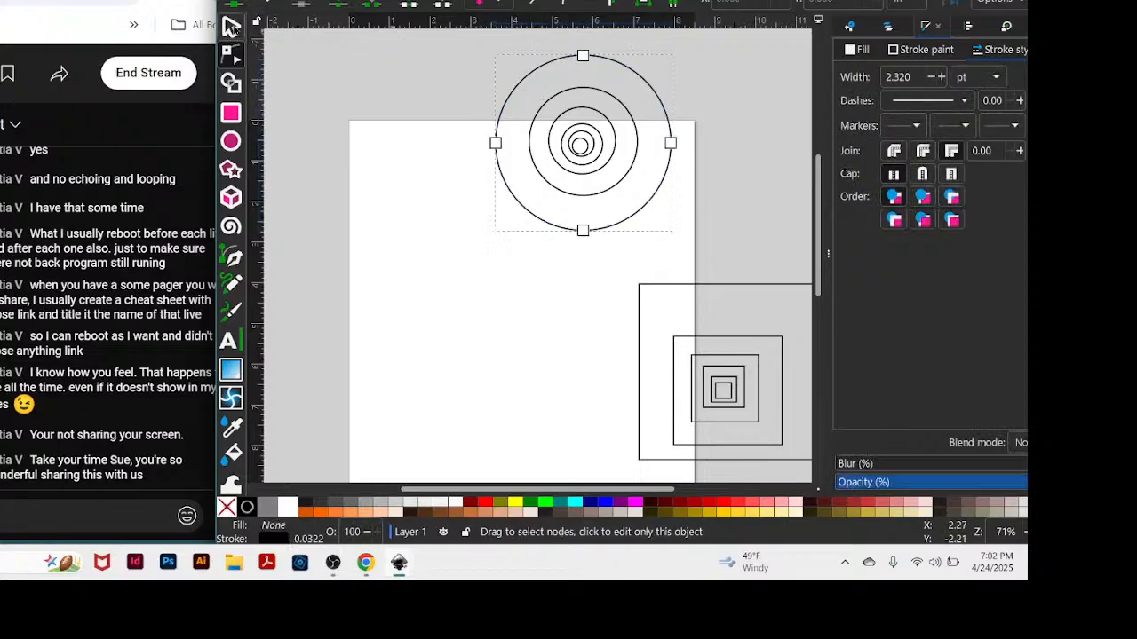
pyautogui.click(231, 28)
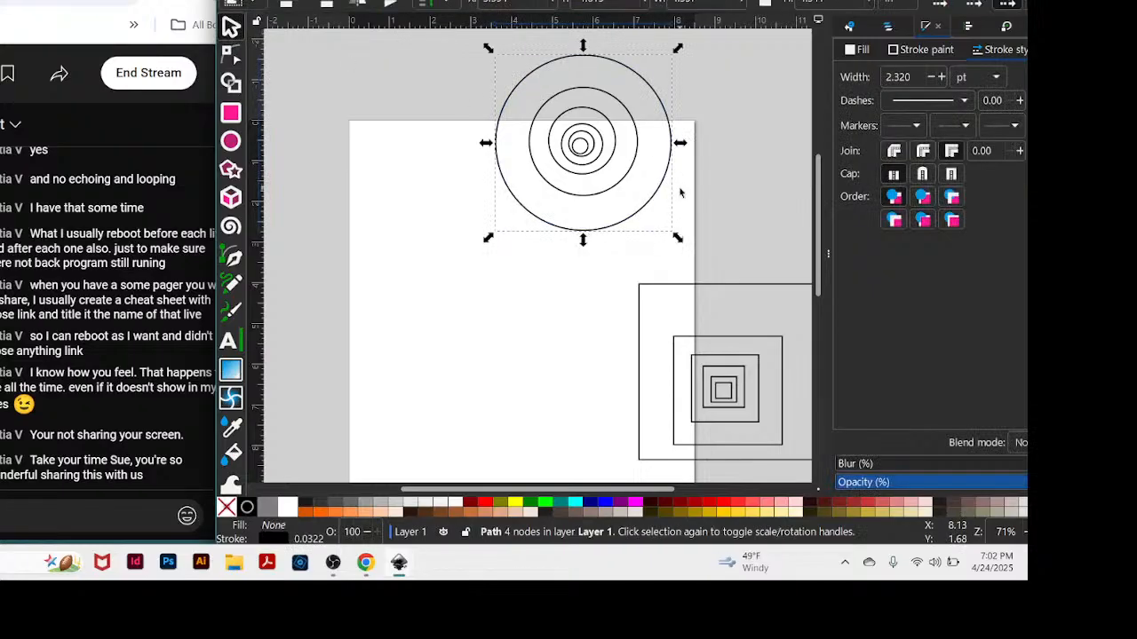
pyautogui.click(528, 296)
pyautogui.click(604, 62)
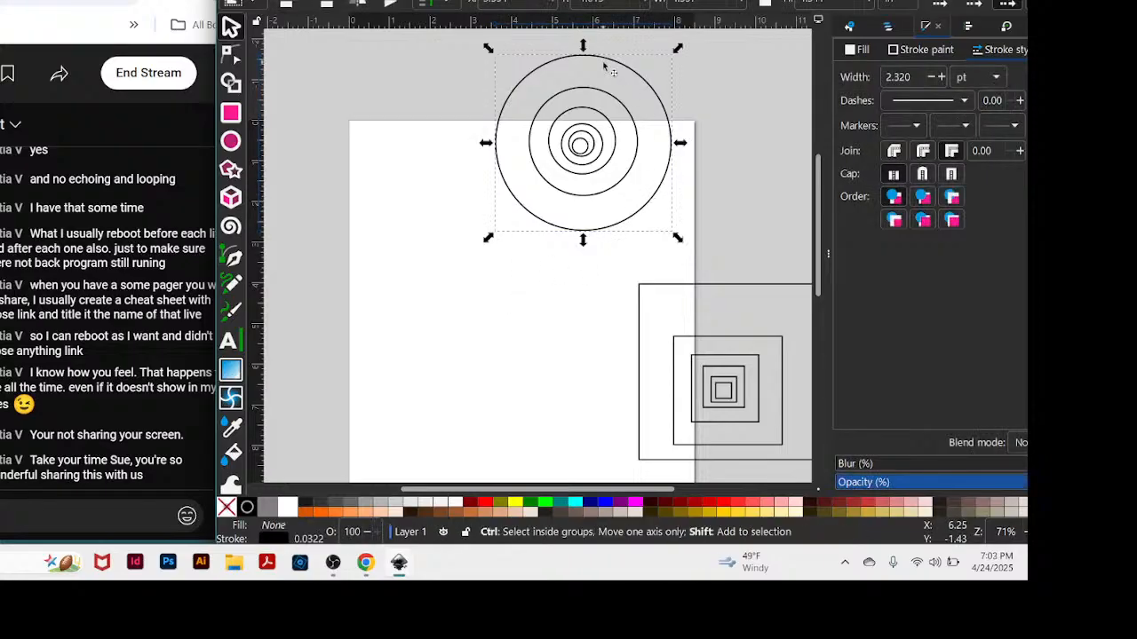
# Undo the move of the nested squares and try to ungroup the outermost circle.
pyautogui.hotkey('ctrl', 'z')
pyautogui.click(542, 49)
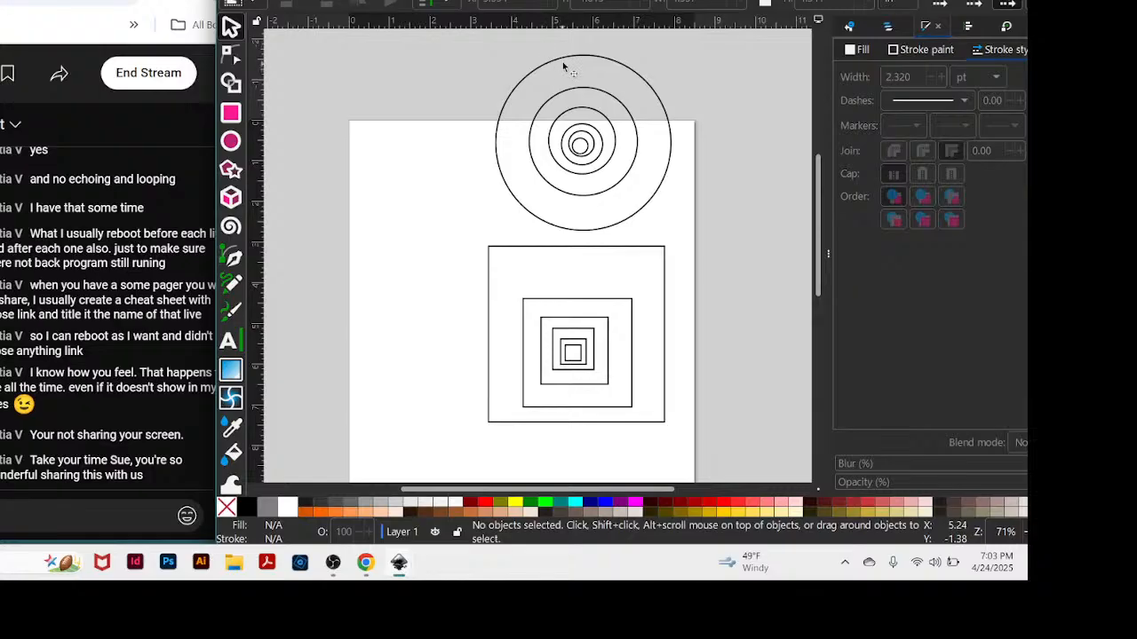
pyautogui.click(565, 57)
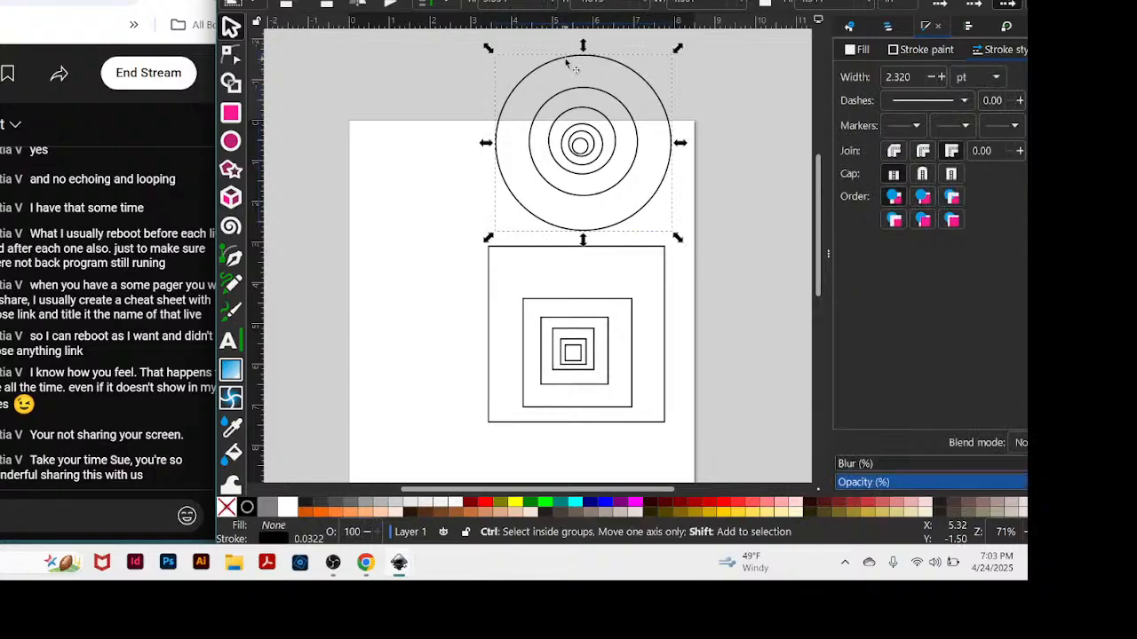
pyautogui.hotkey('ctrl', 'shift', 'g')
pyautogui.click(685, 197)
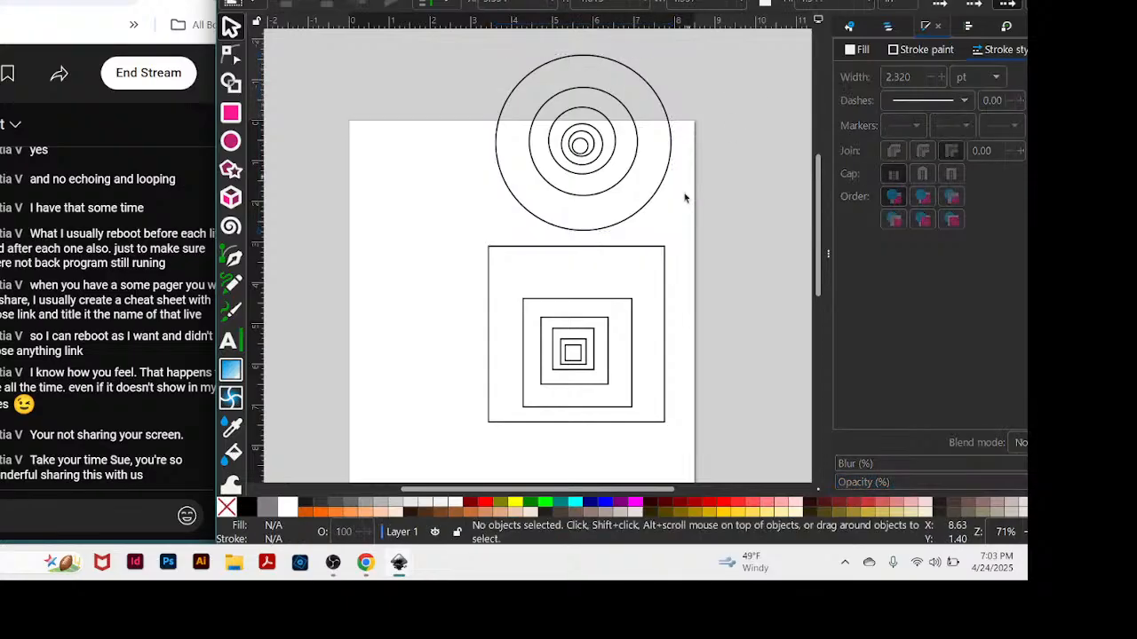
# Move the outermost circle to the left of the inner circles and undo that move.
pyautogui.click(647, 213)
pyautogui.moveTo(653, 213); pyautogui.dragTo(586, 209)
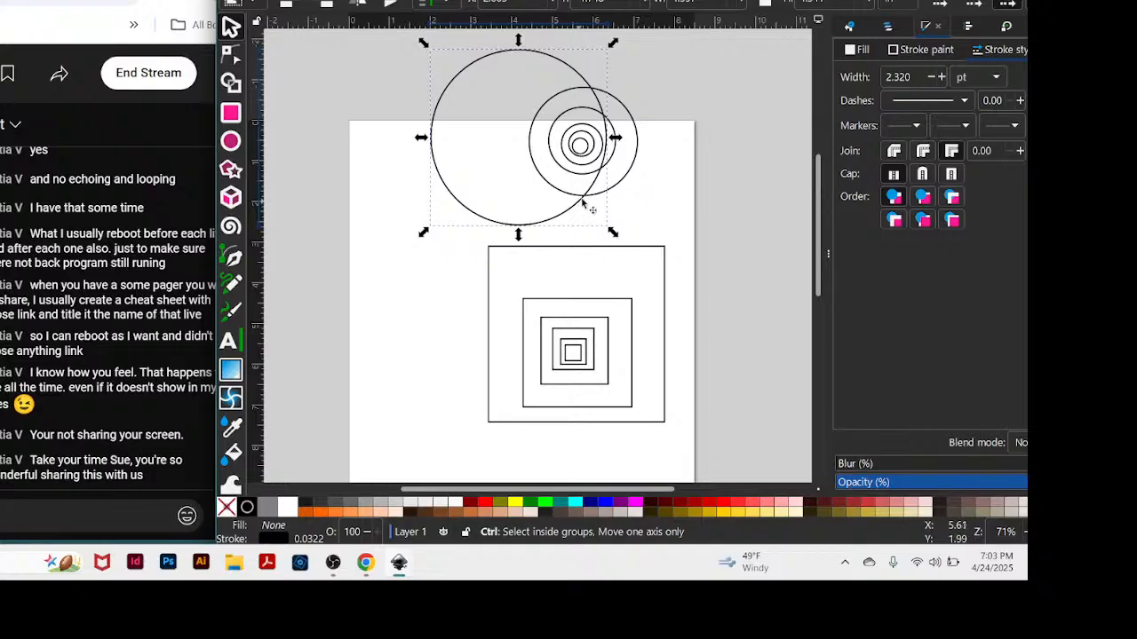
pyautogui.hotkey('ctrl', 'z')
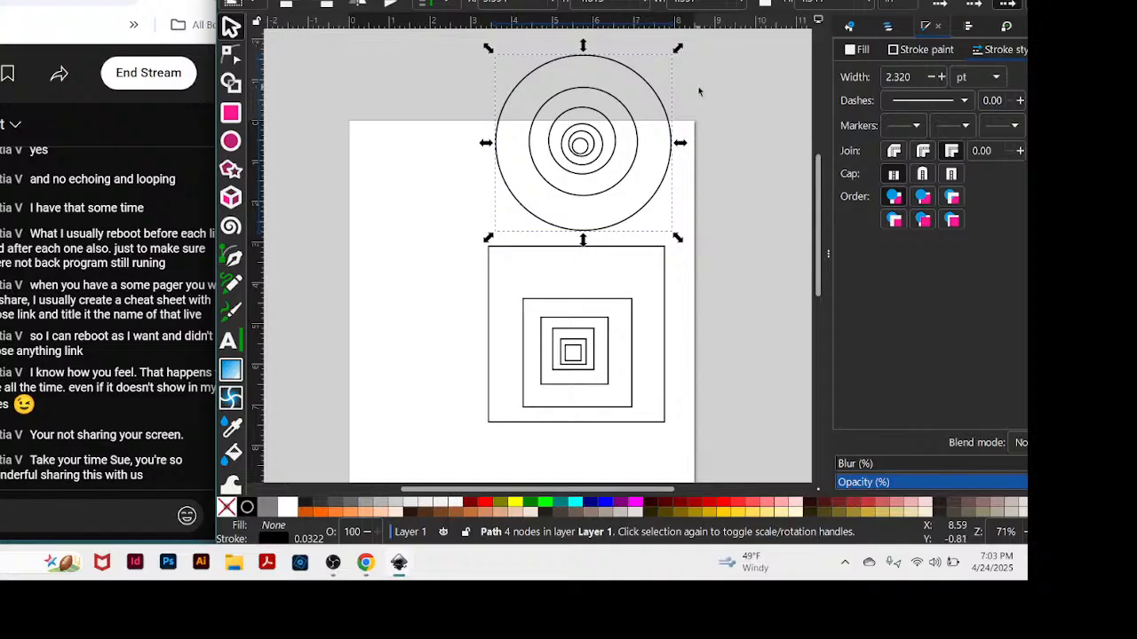
# Show the list of objects in Layer 1 and open the Align and Distribute settings relative to the page.
pyautogui.moveTo(675, 0)
pyautogui.mouseDown()
pyautogui.moveTo(684, 0)
pyautogui.moveTo(671, 8)
pyautogui.mouseUp()
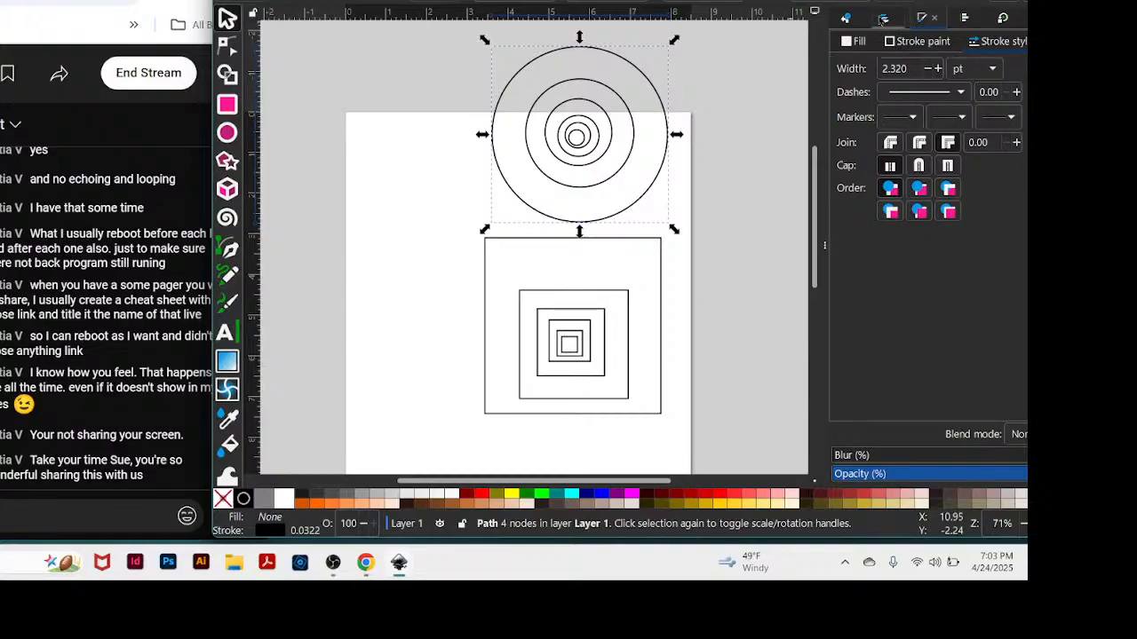
pyautogui.click(884, 20)
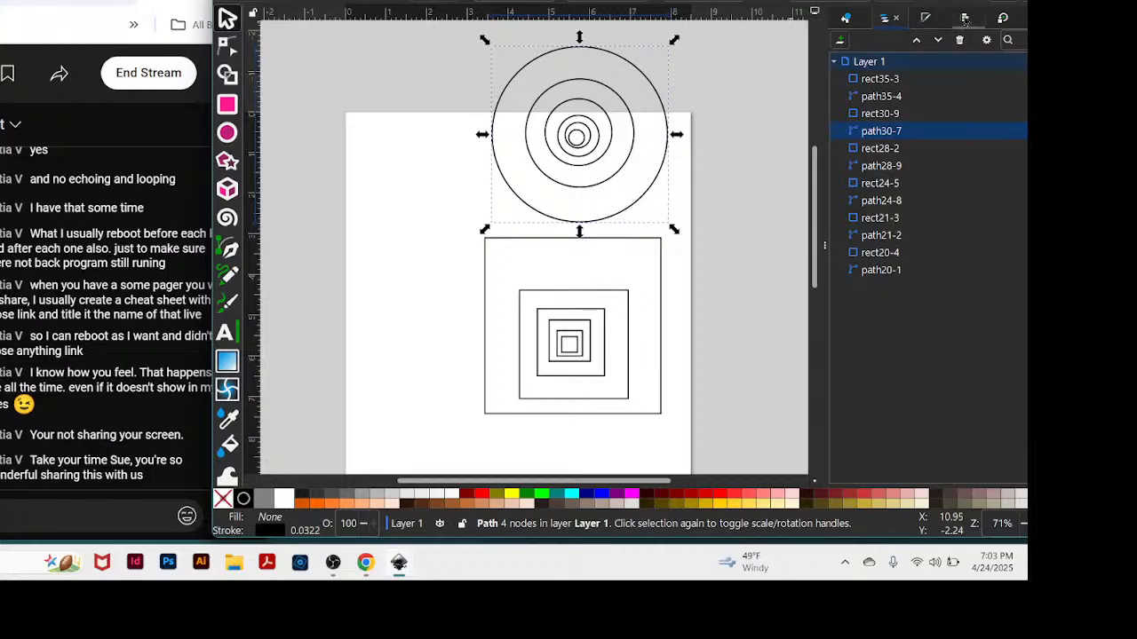
pyautogui.click(964, 19)
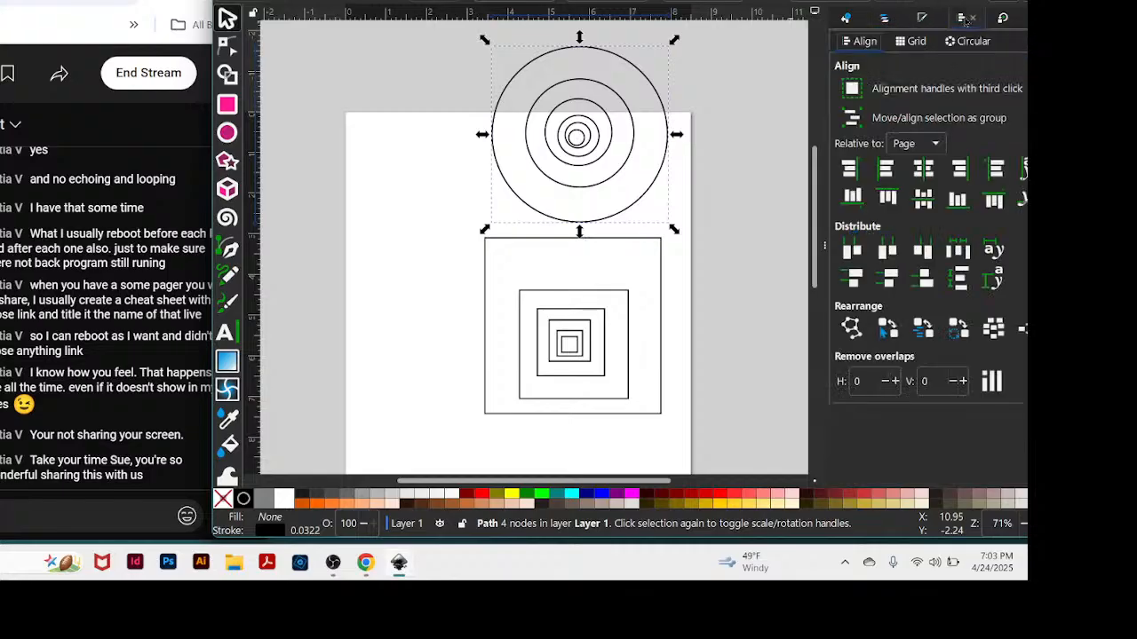
pyautogui.click(923, 170)
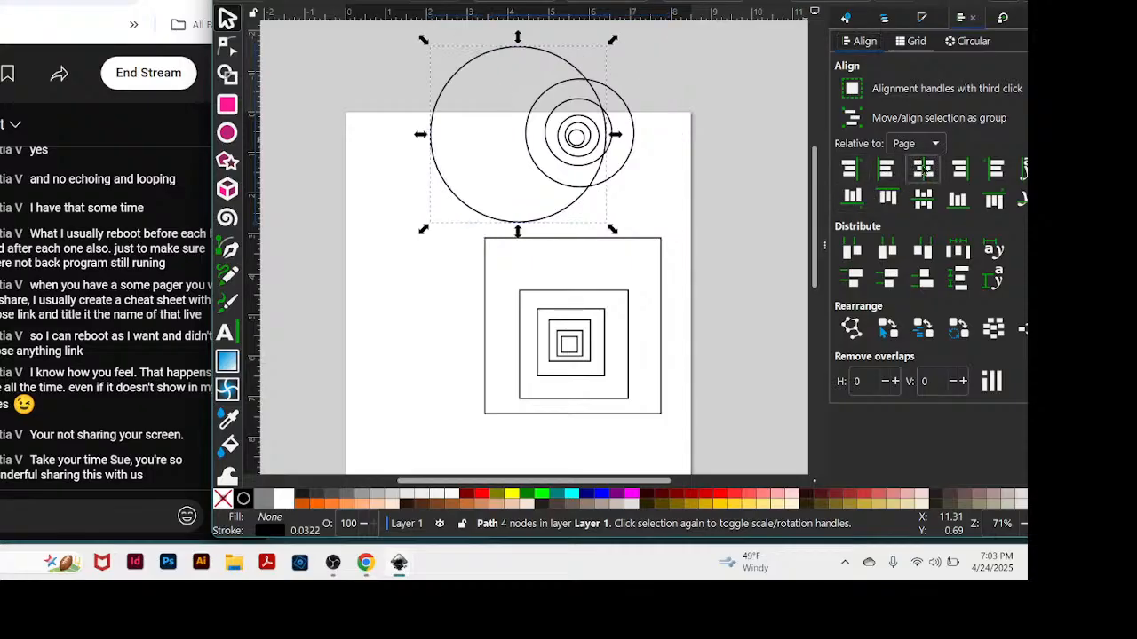
pyautogui.click(693, 130)
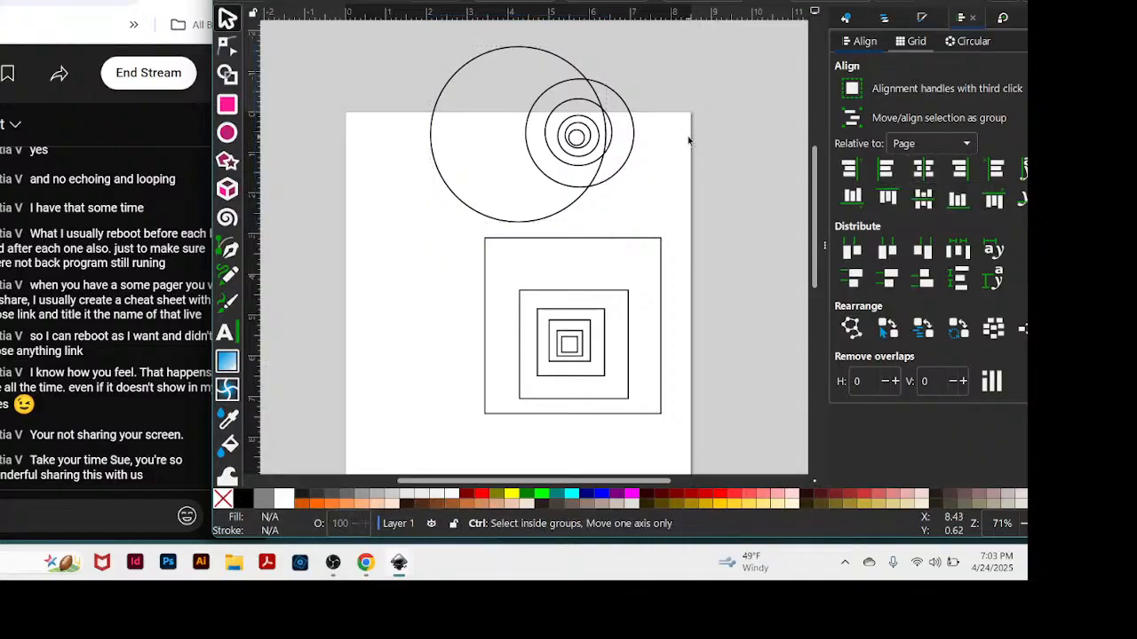
pyautogui.hotkey('ctrl', 'z')
# Select all six nested circles and centre them horizontally and vertically relative to the page.
pyautogui.moveTo(485, 36); pyautogui.dragTo(671, 230)
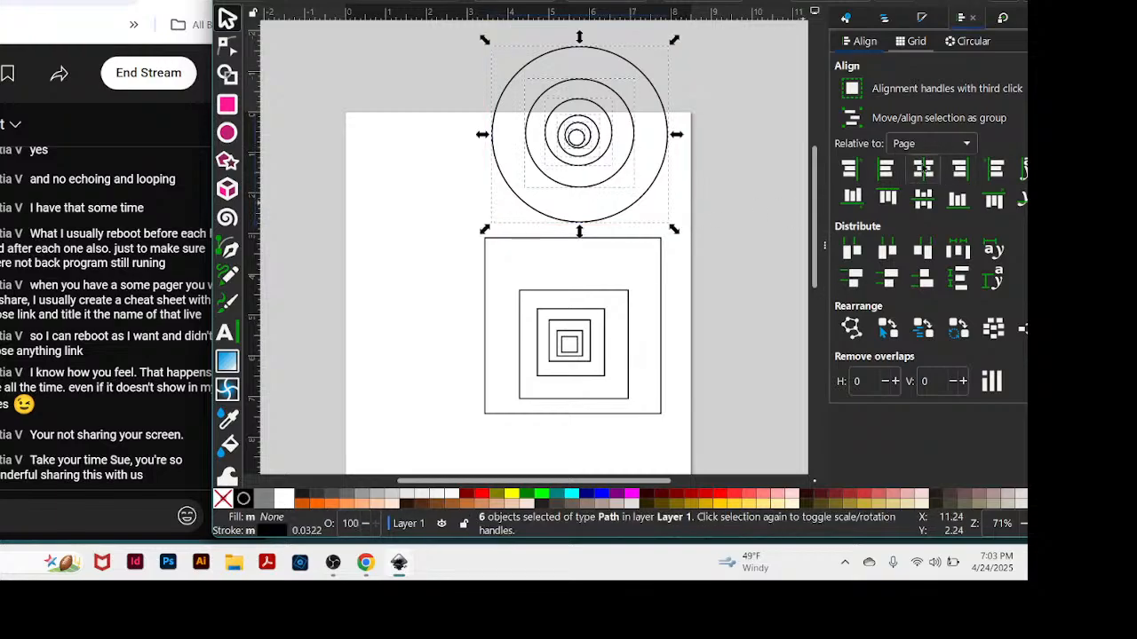
pyautogui.click(924, 169)
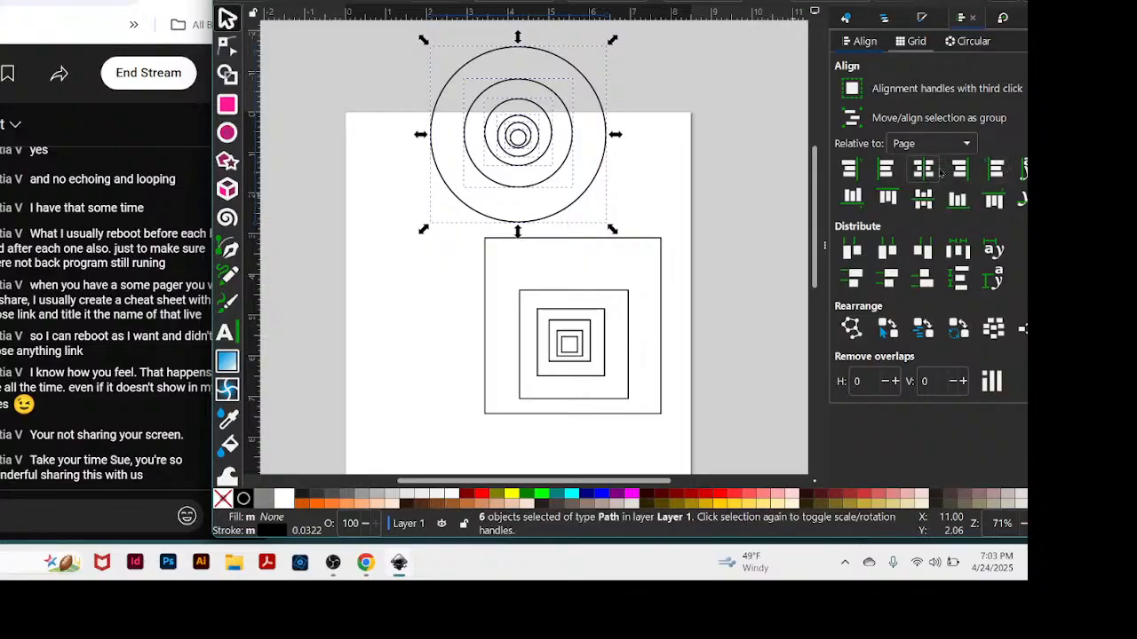
pyautogui.click(924, 200)
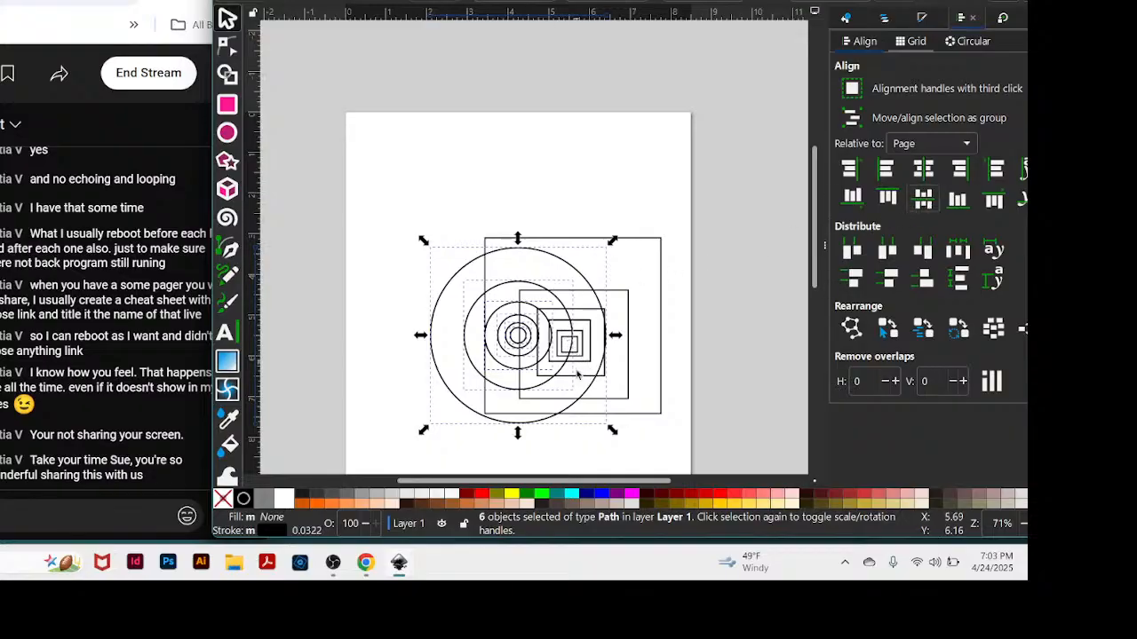
# Move the six squares one by one off the page to the empty canvas on its right, clear of the circles.
pyautogui.moveTo(559, 418); pyautogui.dragTo(593, 438)
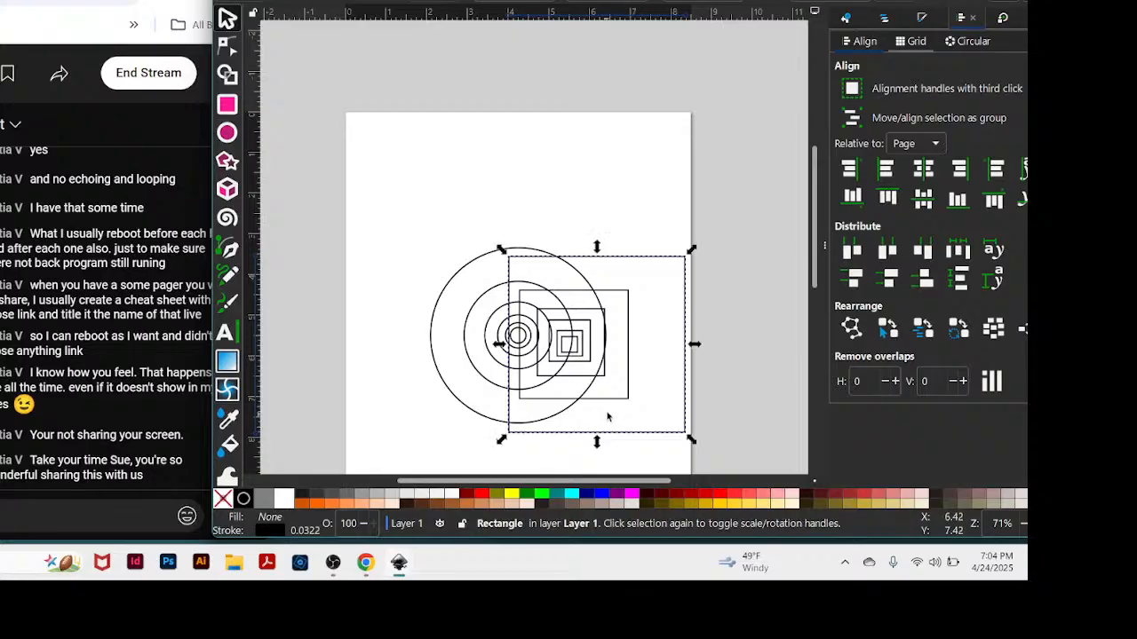
pyautogui.click(462, 281)
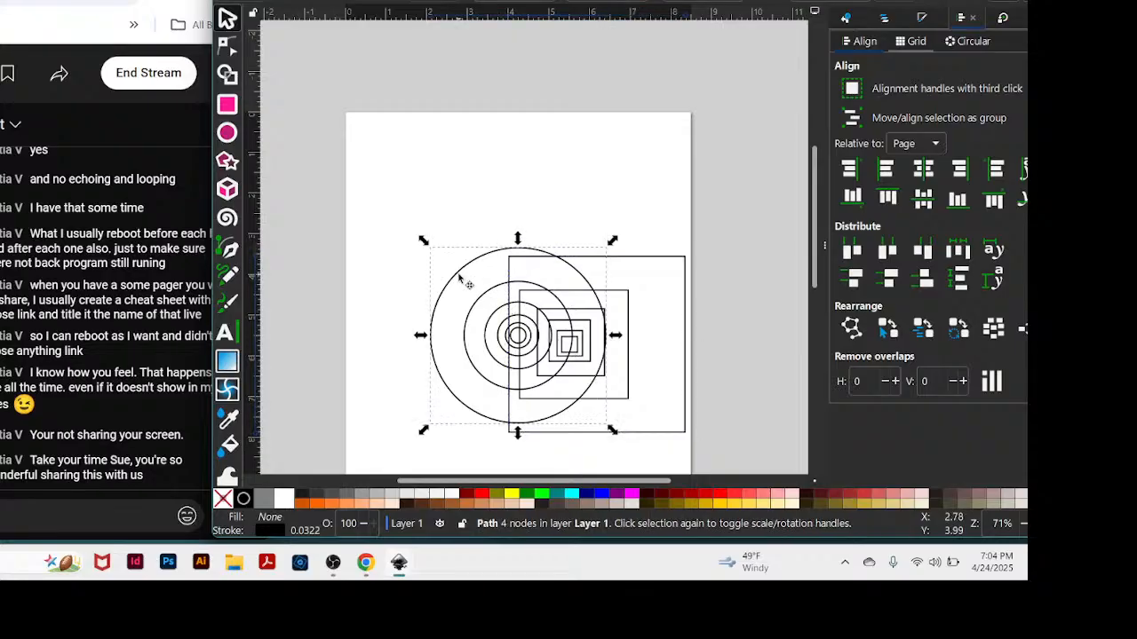
pyautogui.click(679, 259)
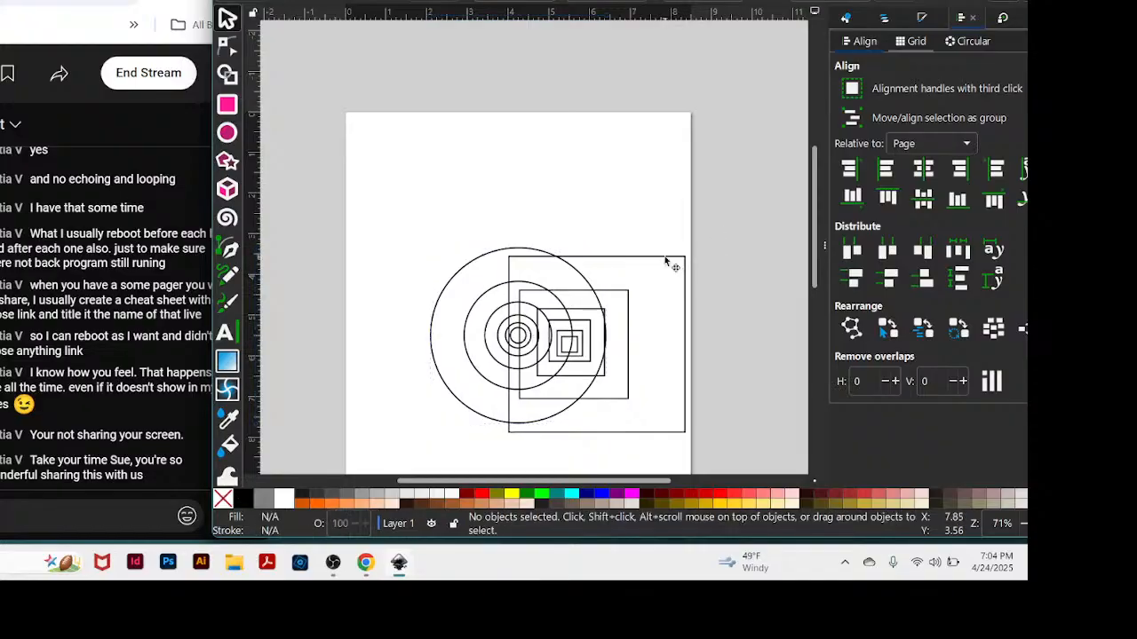
pyautogui.moveTo(666, 260); pyautogui.dragTo(820, 277)
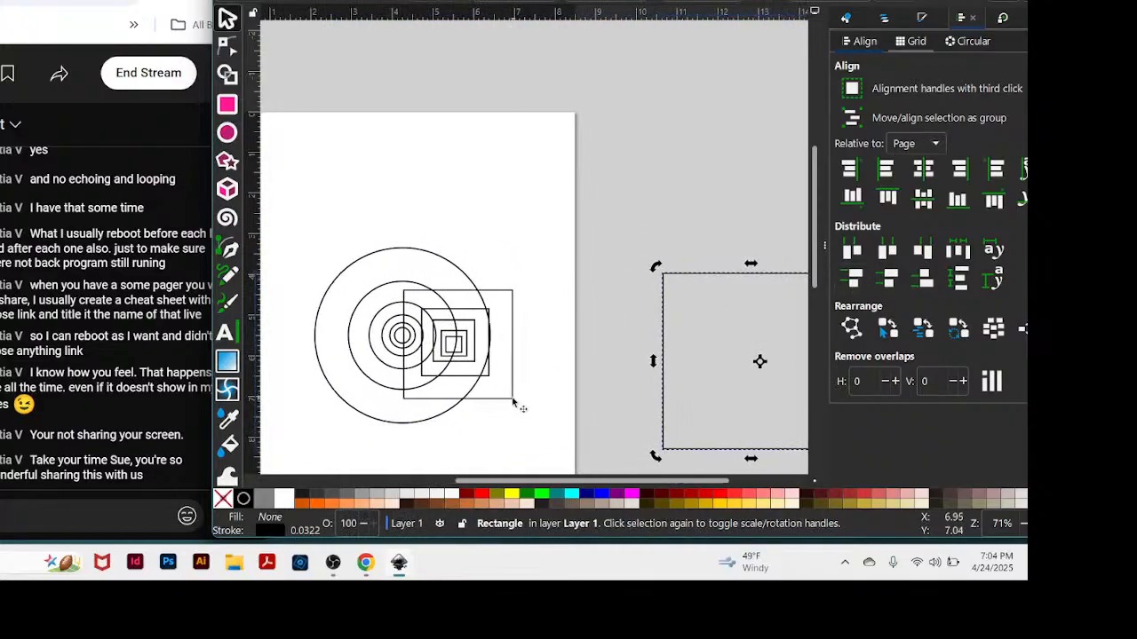
pyautogui.moveTo(513, 402); pyautogui.dragTo(810, 287)
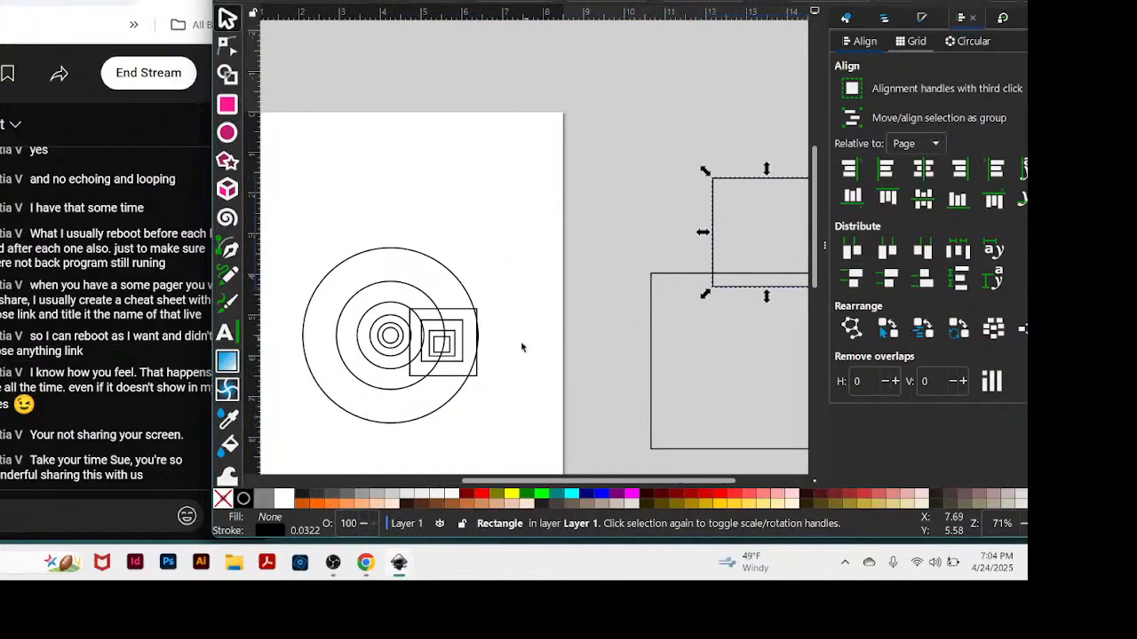
pyautogui.click(463, 376)
pyautogui.moveTo(463, 376); pyautogui.dragTo(686, 275)
pyautogui.moveTo(469, 354); pyautogui.dragTo(780, 208)
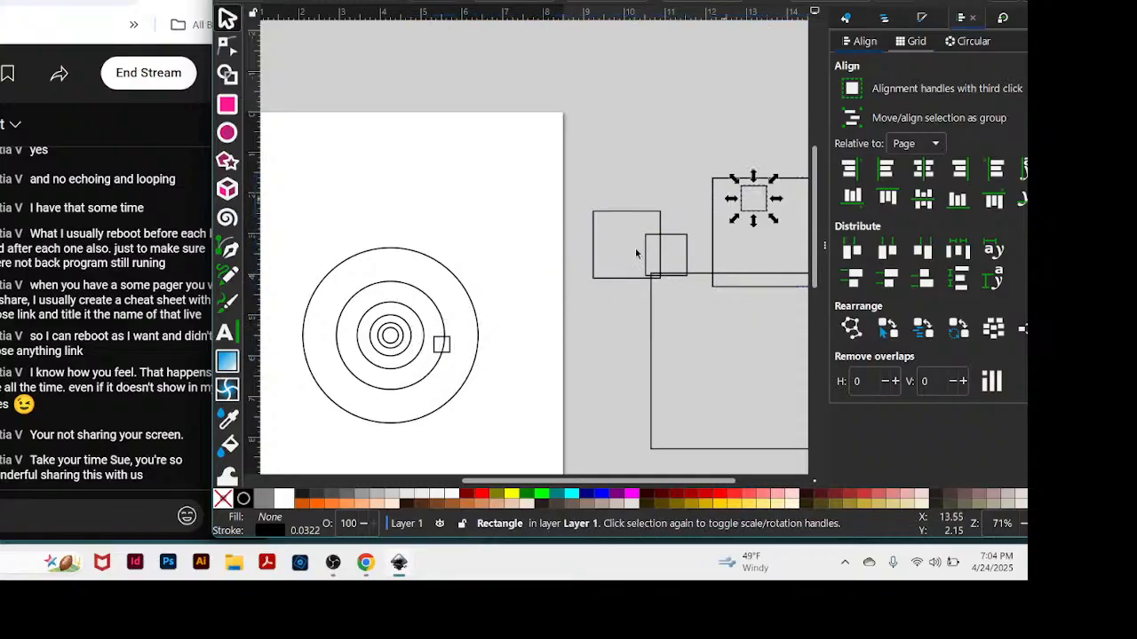
pyautogui.moveTo(460, 360); pyautogui.dragTo(810, 220)
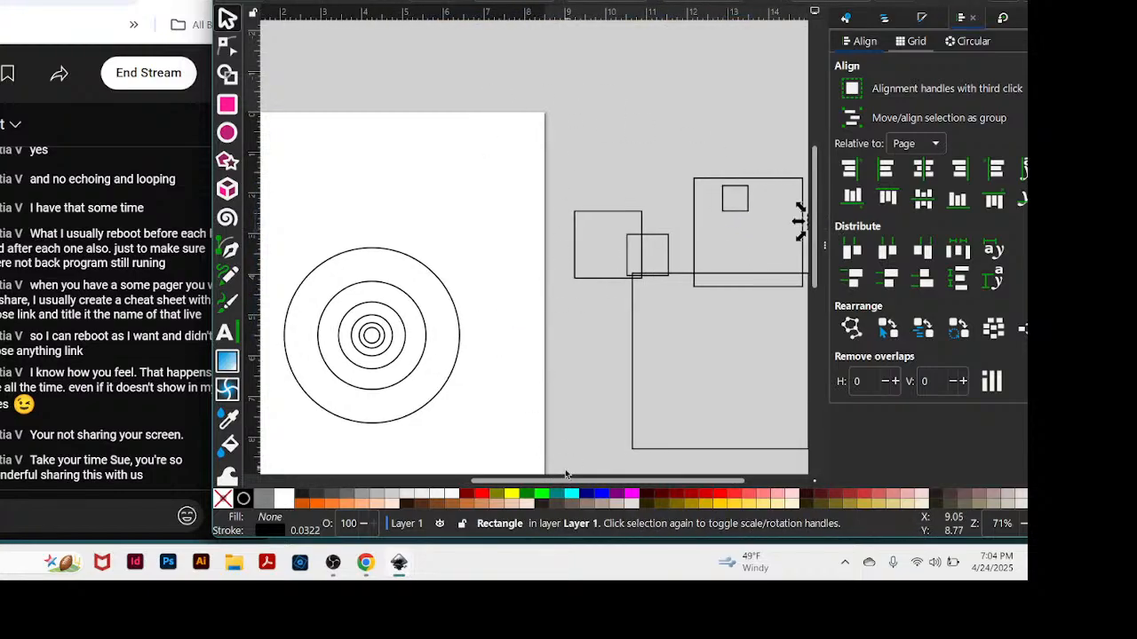
# Select the six concentric circles and set the view zoom to 1:1.
pyautogui.moveTo(558, 484); pyautogui.dragTo(488, 484)
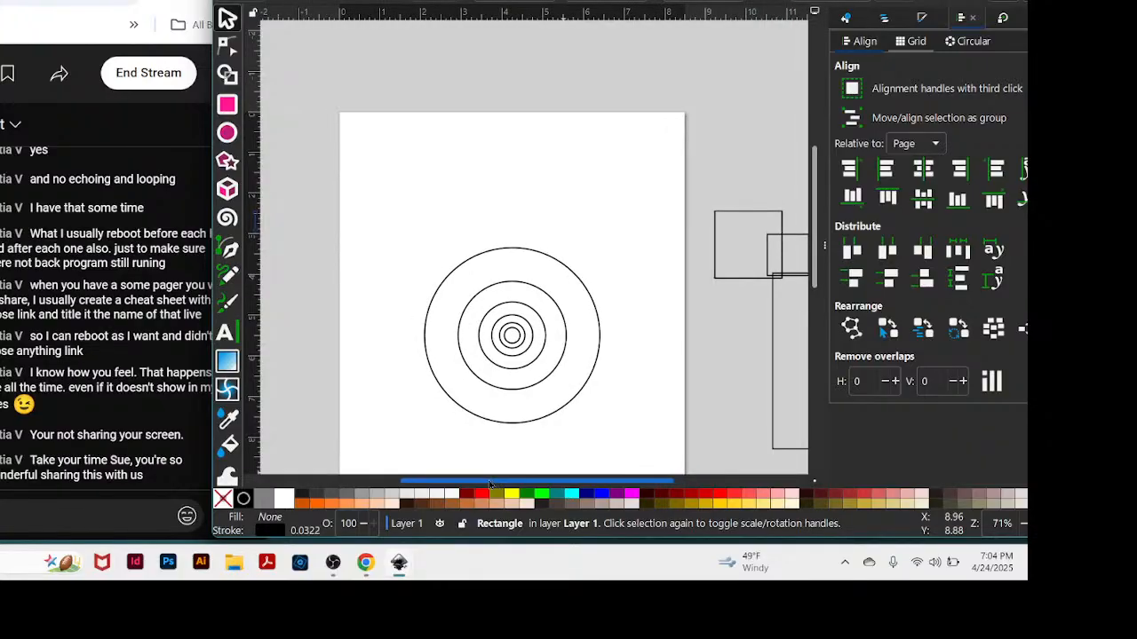
pyautogui.moveTo(411, 208); pyautogui.dragTo(624, 440)
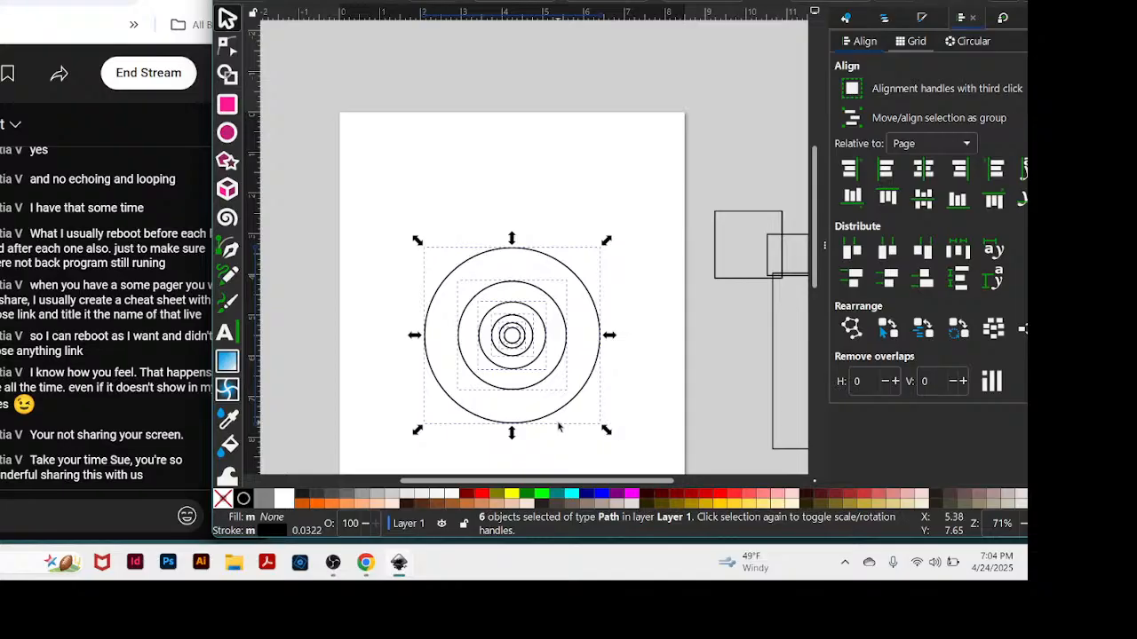
pyautogui.scroll(-4, 631, 322)
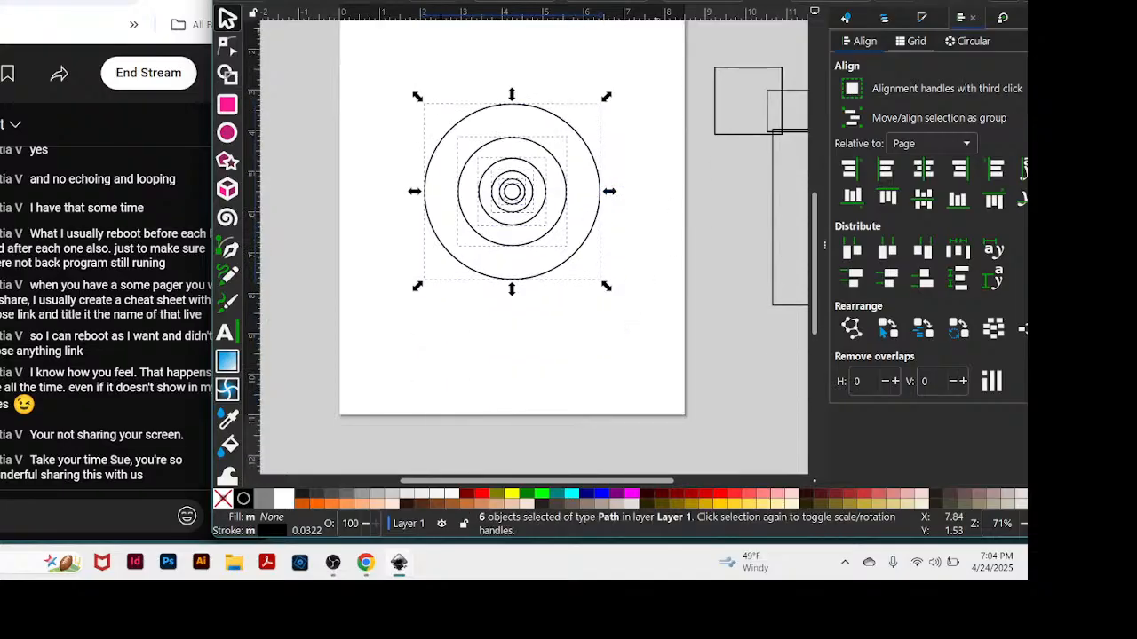
pyautogui.click(277, 0)
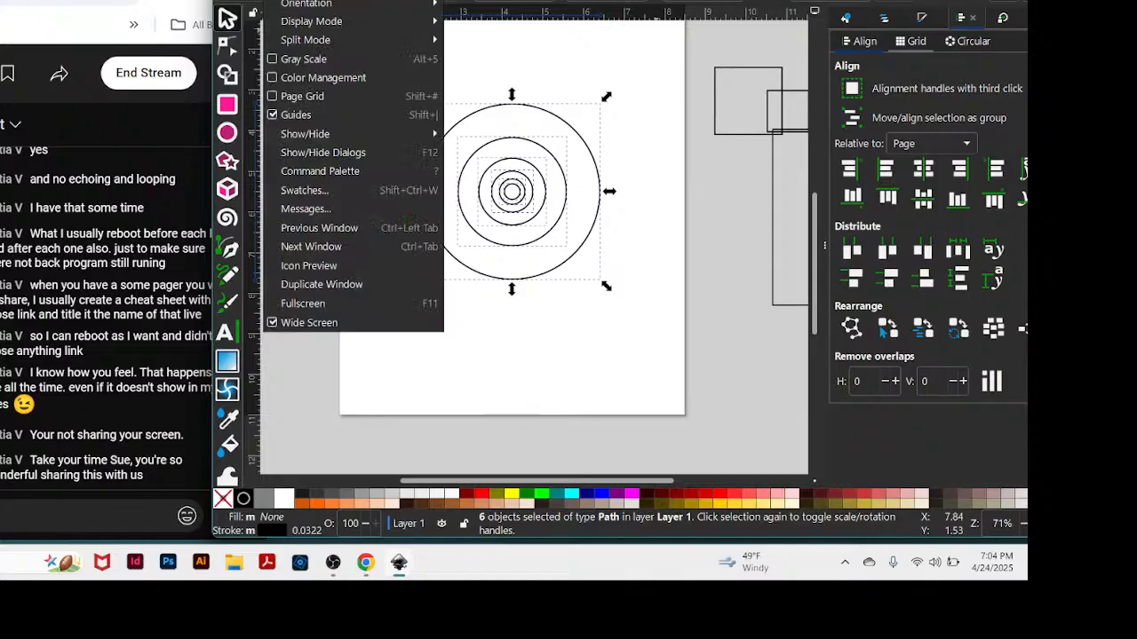
pyautogui.moveTo(302, 0)
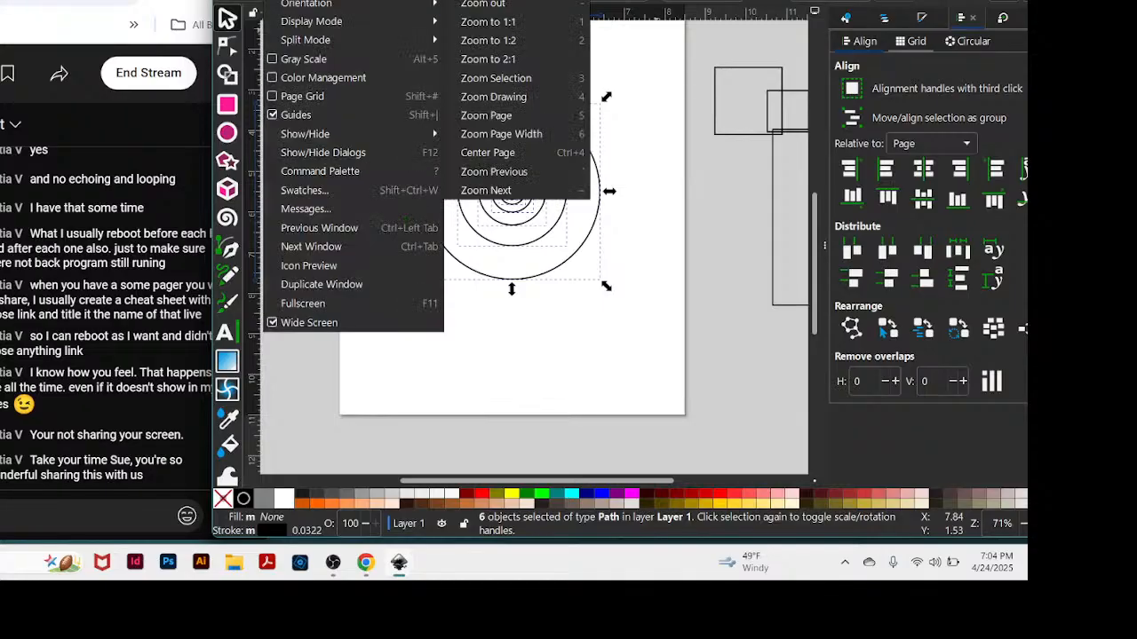
pyautogui.click(497, 23)
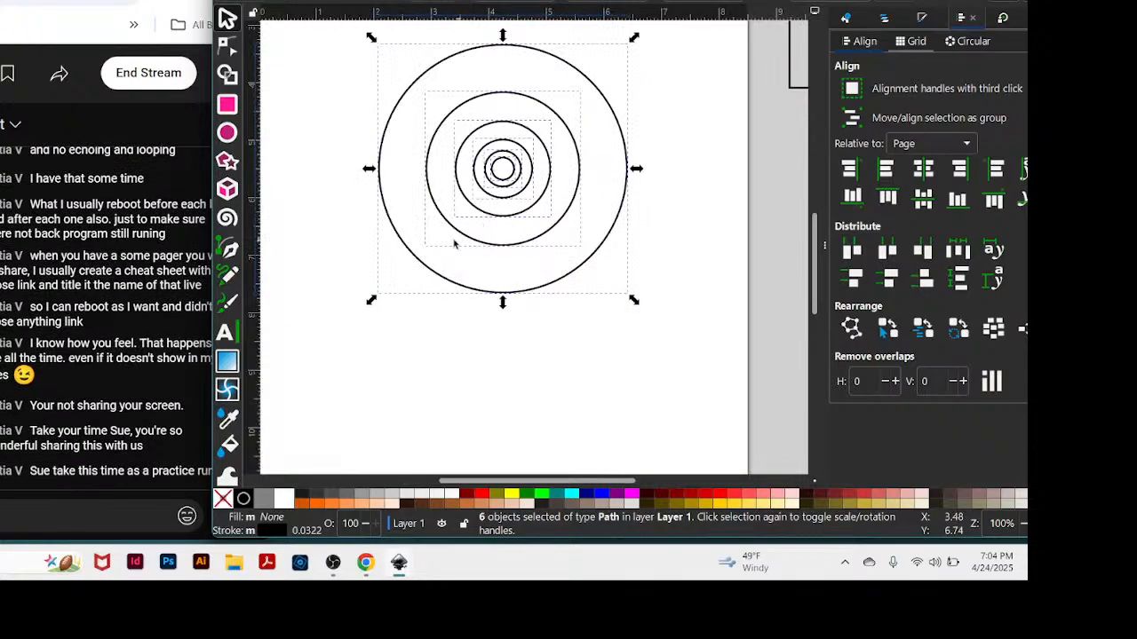
# Bring the live chat window forward, and move the six selected circles up and to the left on the page.
pyautogui.click(203, 160)
pyautogui.moveTo(270, 160); pyautogui.dragTo(252, 160)
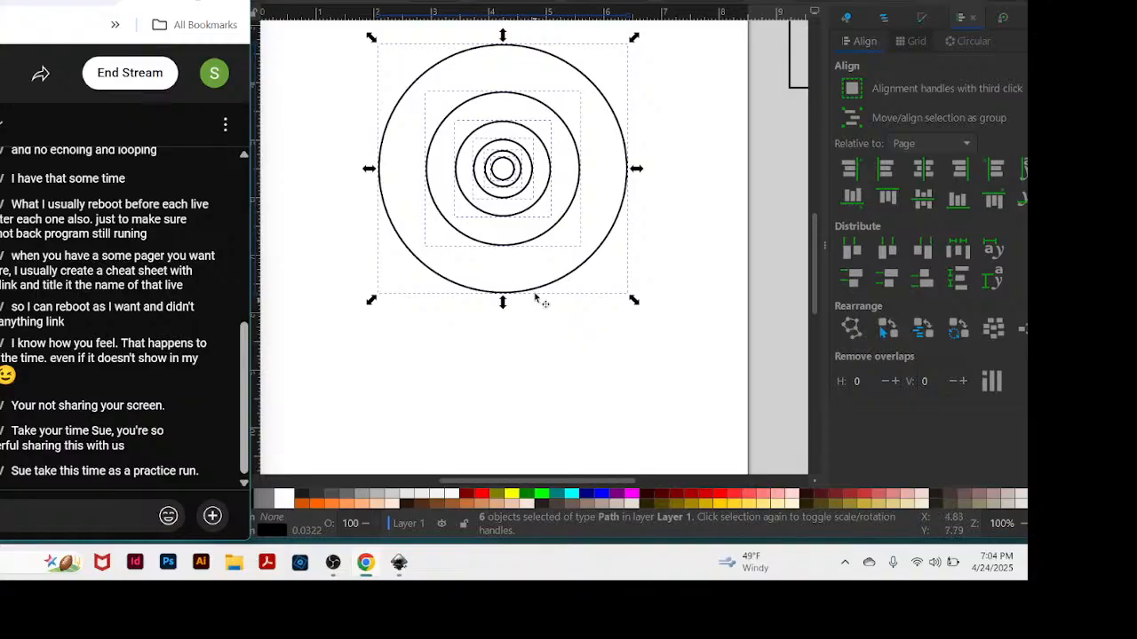
pyautogui.moveTo(530, 296); pyautogui.dragTo(454, 198)
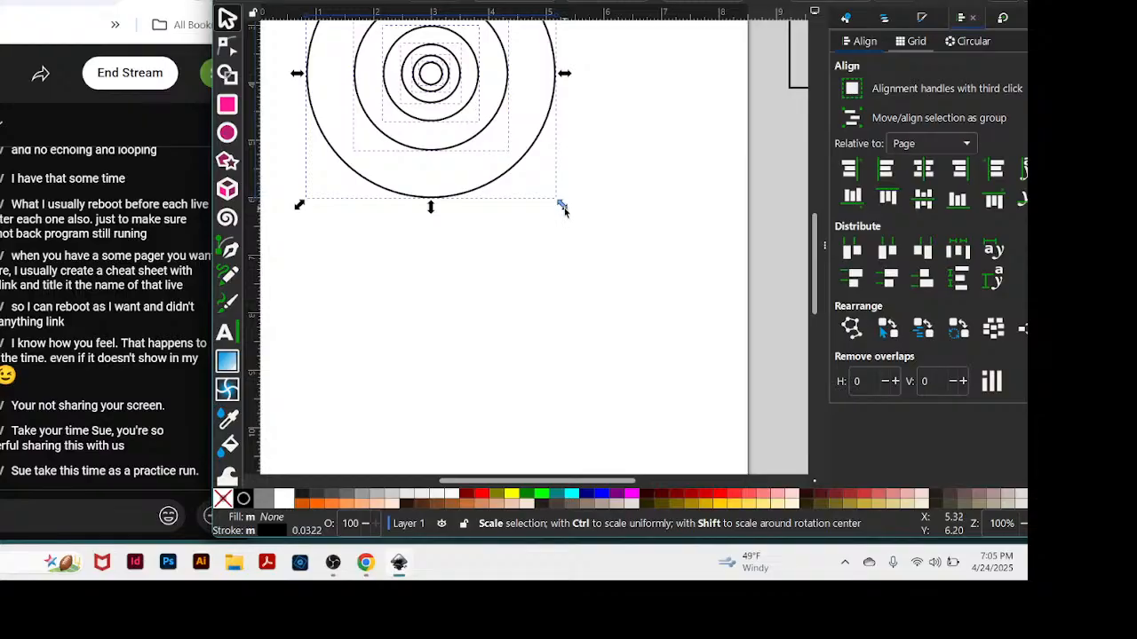
pyautogui.press('ctrl')
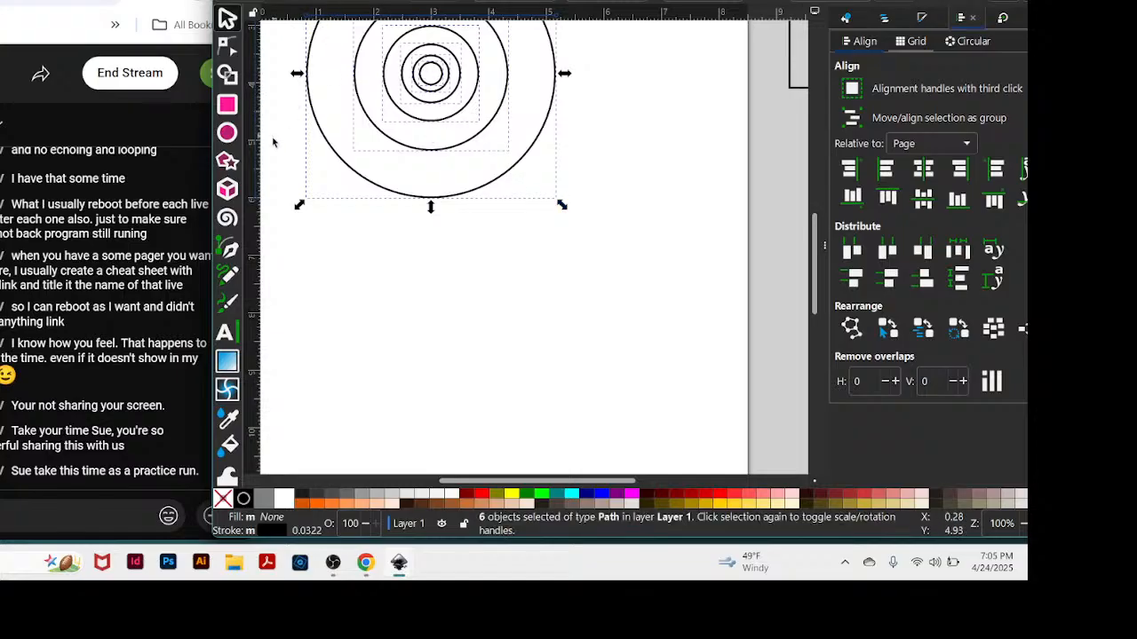
# Add two vertical guides at about 2 and 5.5 inches on the horizontal ruler.
pyautogui.moveTo(253, 162); pyautogui.dragTo(374, 125)
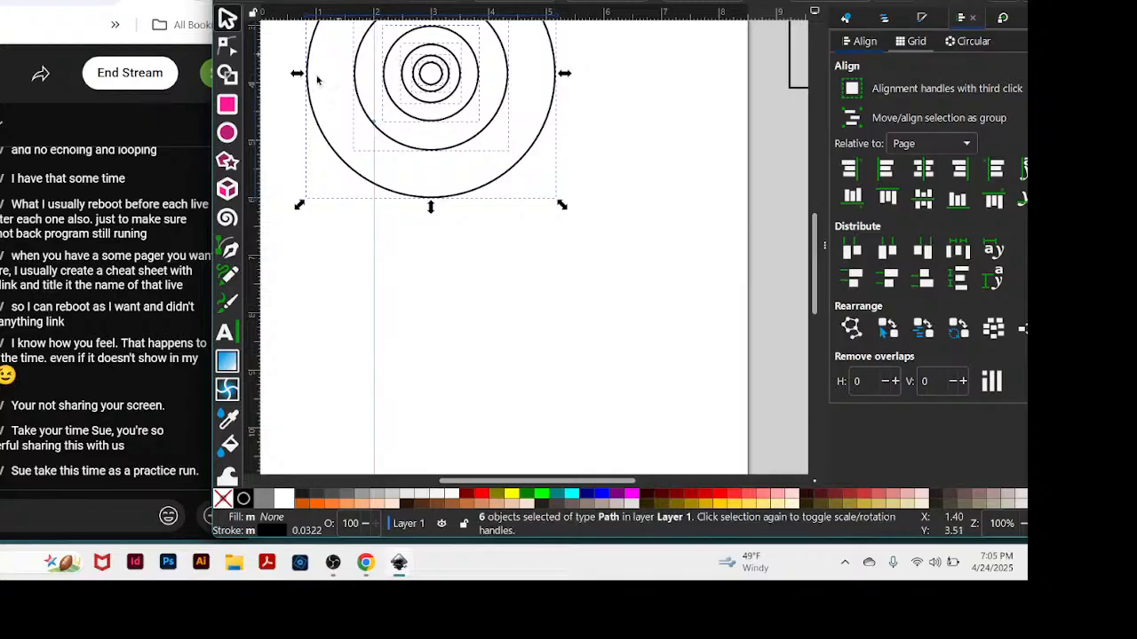
pyautogui.moveTo(253, 173); pyautogui.dragTo(574, 107)
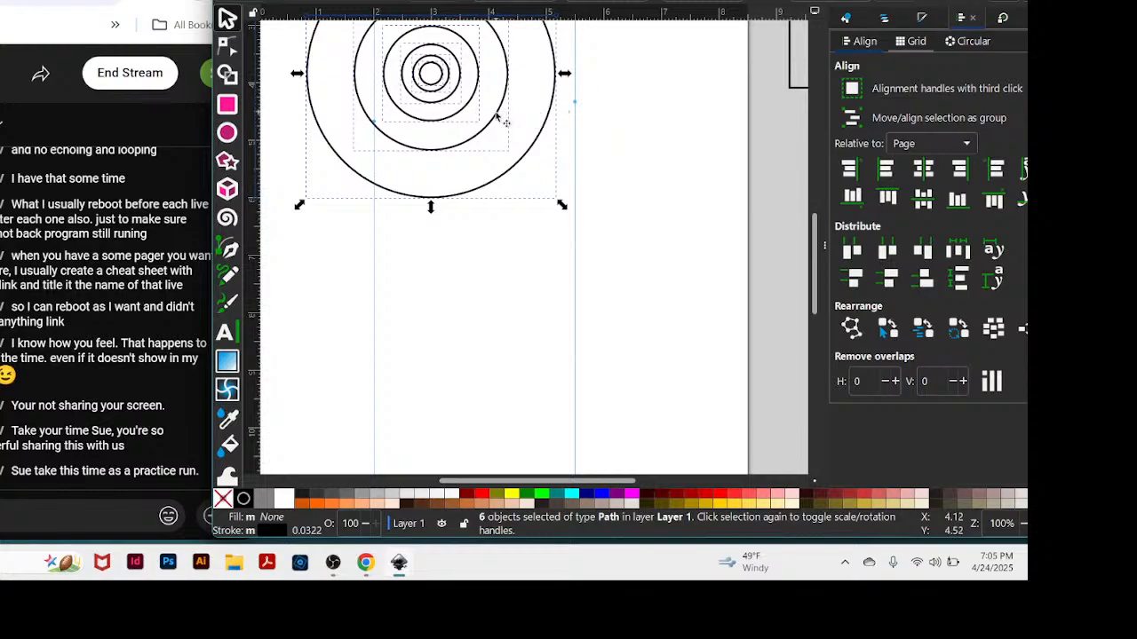
# Centre the six circles between the guides and scale them proportionally about their centre until the second-largest circle spans both guides.
pyautogui.moveTo(495, 114); pyautogui.dragTo(540, 147)
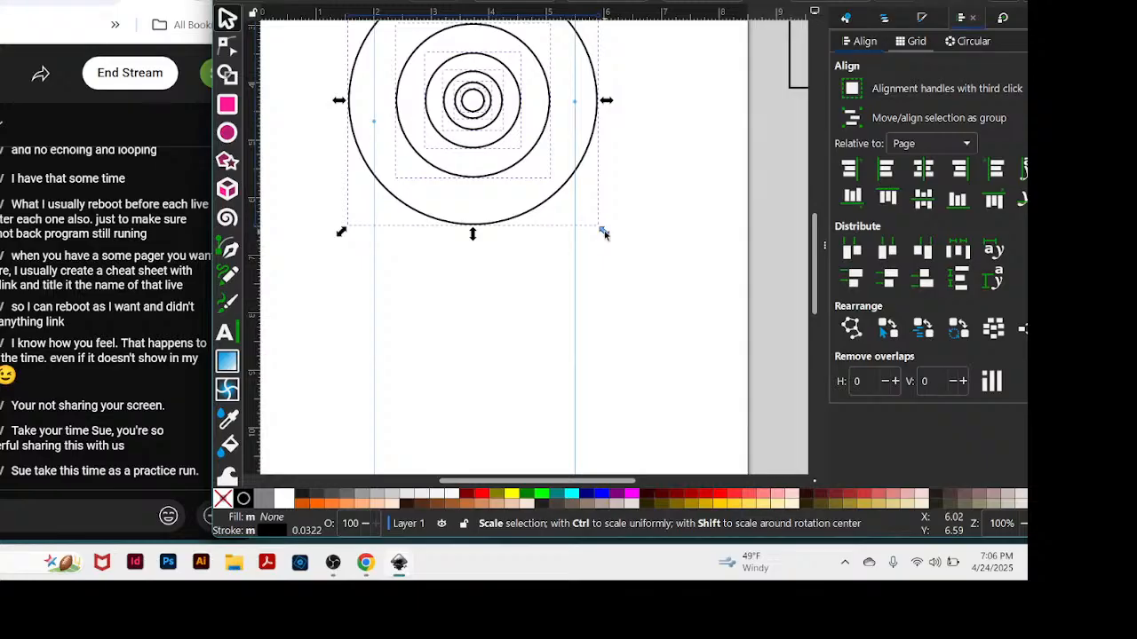
pyautogui.press('ctrl')
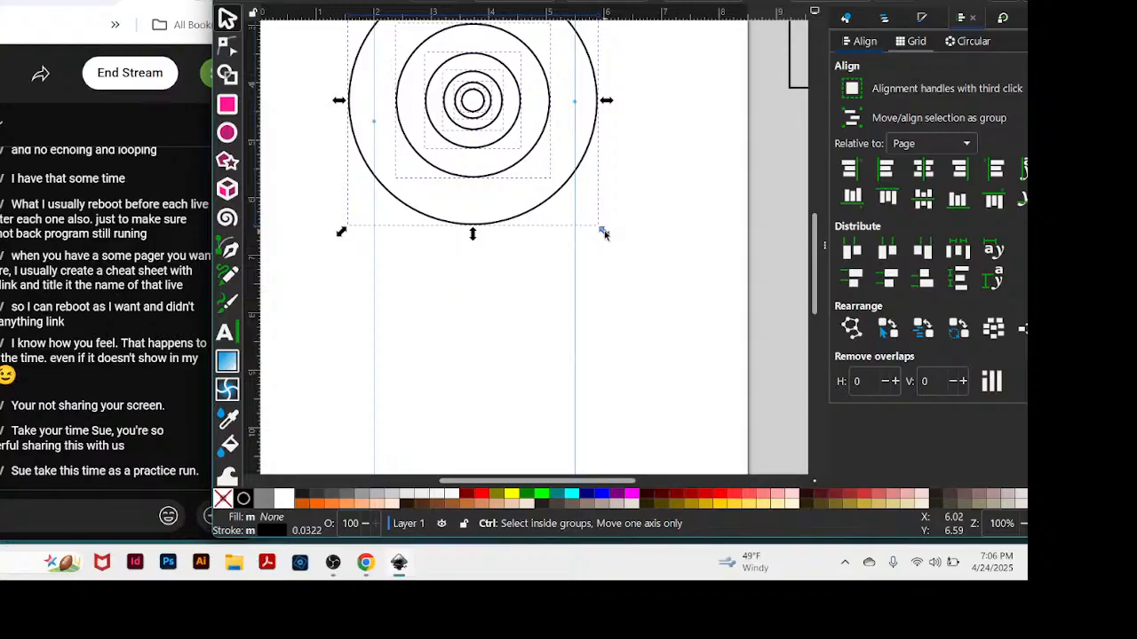
pyautogui.press('shift')
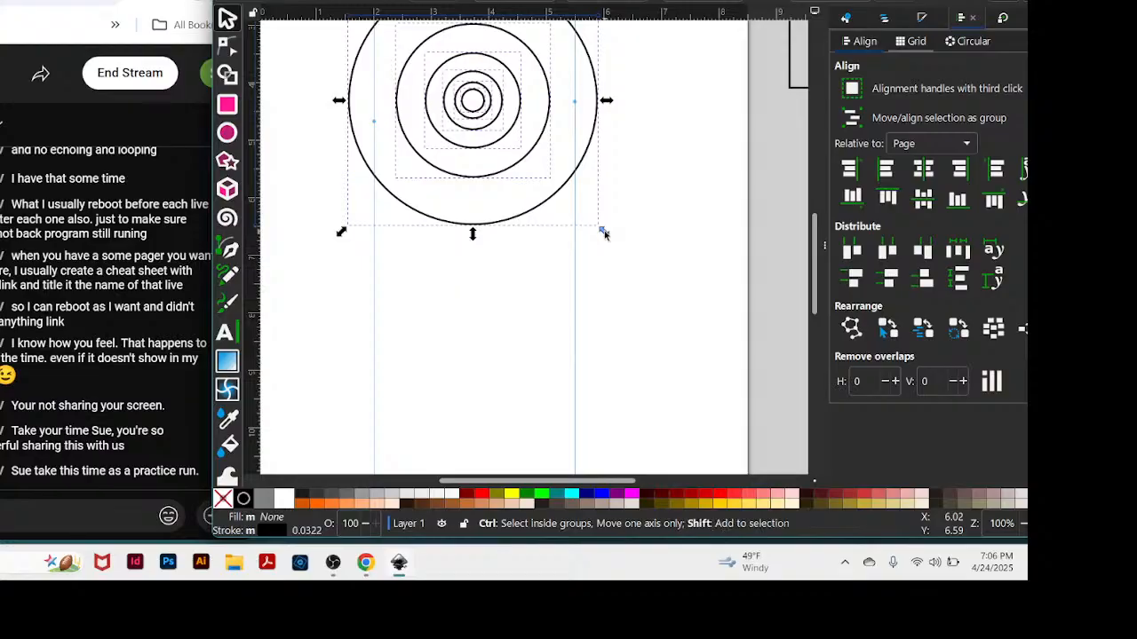
pyautogui.moveTo(604, 233); pyautogui.dragTo(640, 374)
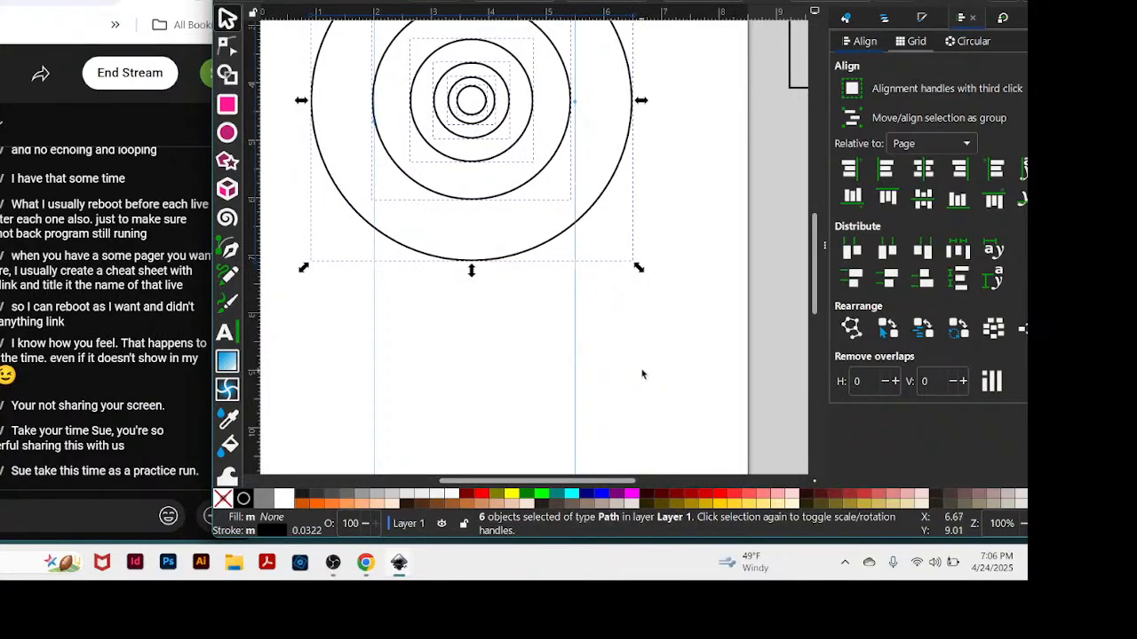
pyautogui.moveTo(540, 254); pyautogui.dragTo(539, 251)
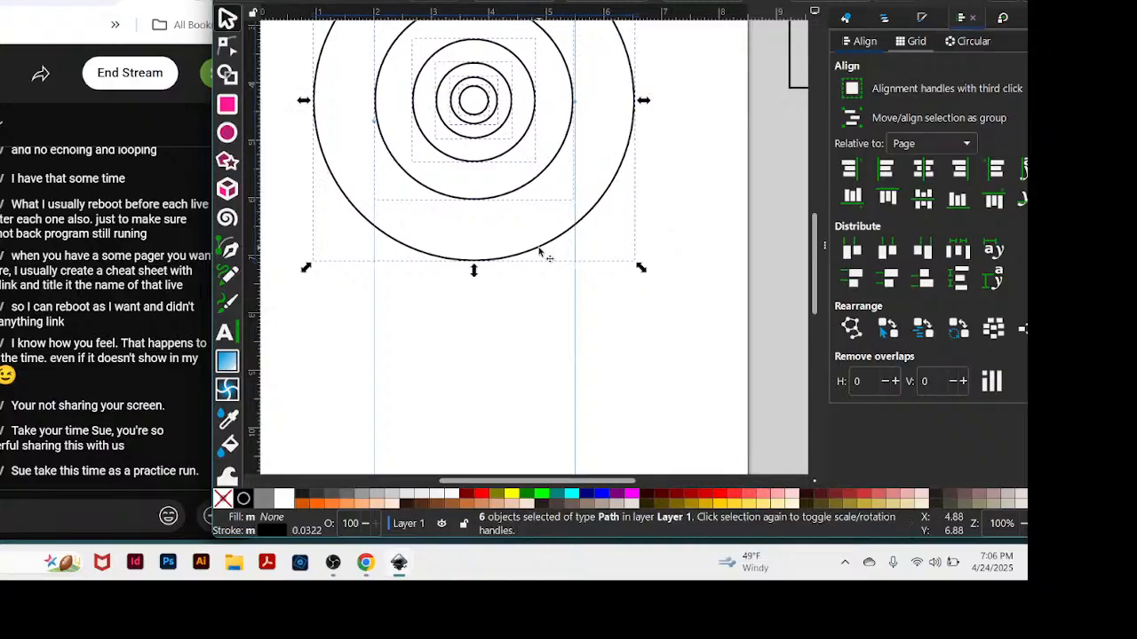
pyautogui.click(702, 172)
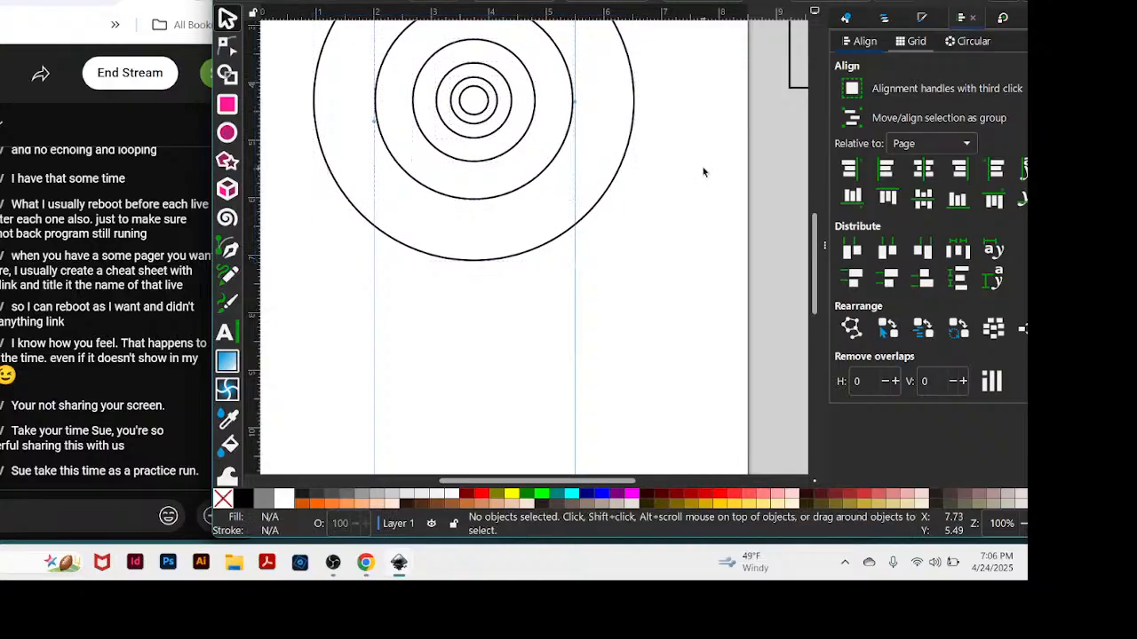
# Try to ungroup the outermost circle, and select that circle alone again.
pyautogui.click(621, 168)
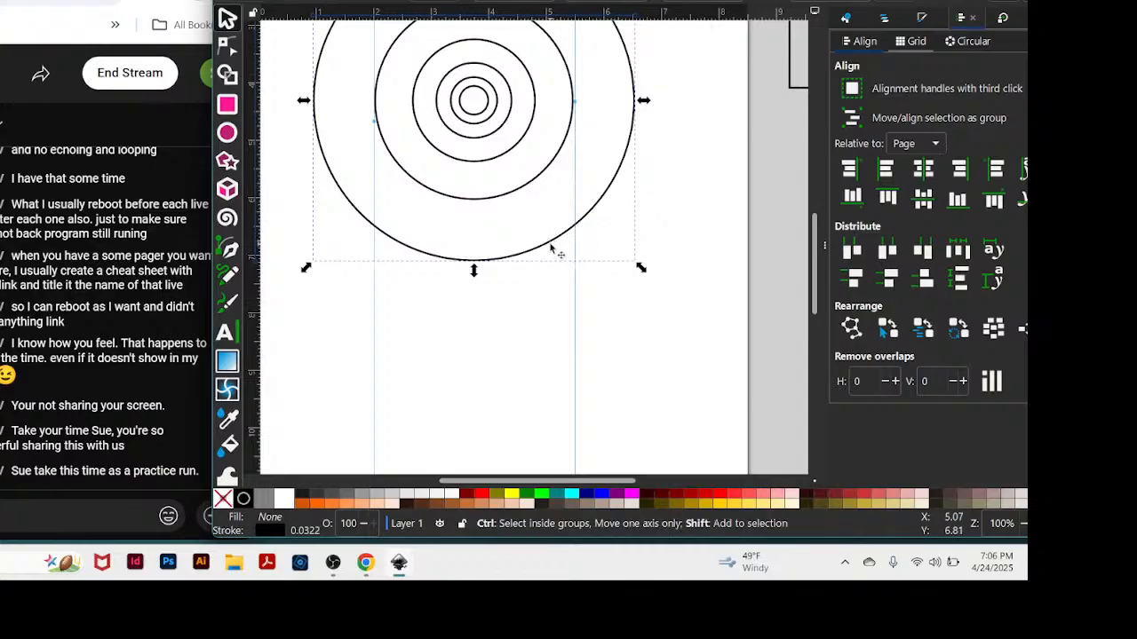
pyautogui.hotkey('ctrl', 'shift', 'g')
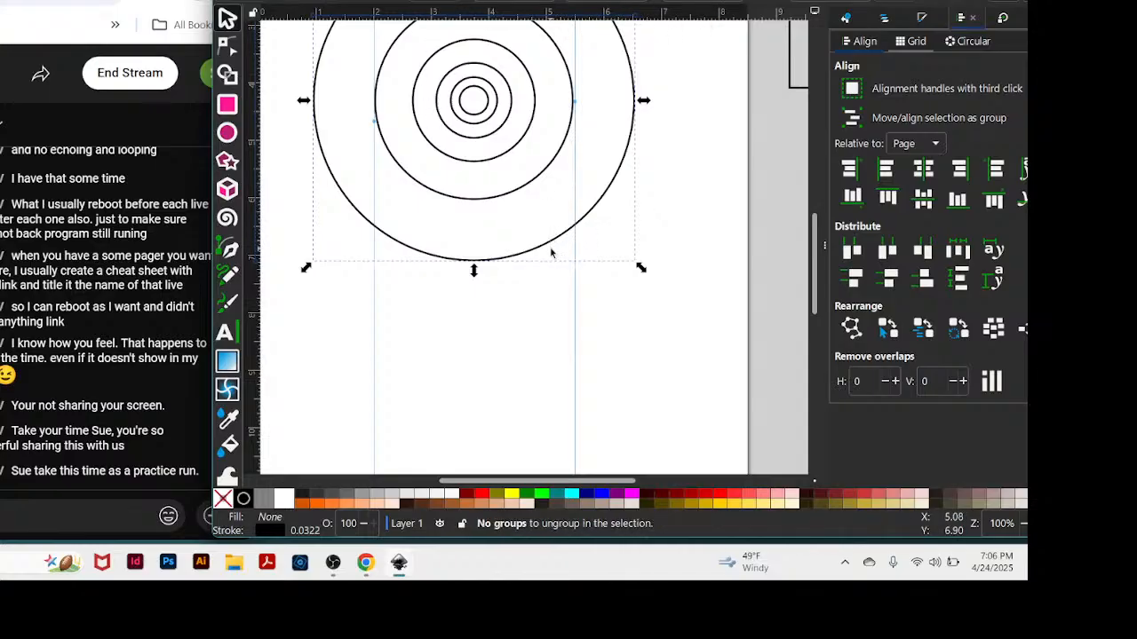
pyautogui.click(726, 151)
pyautogui.click(606, 197)
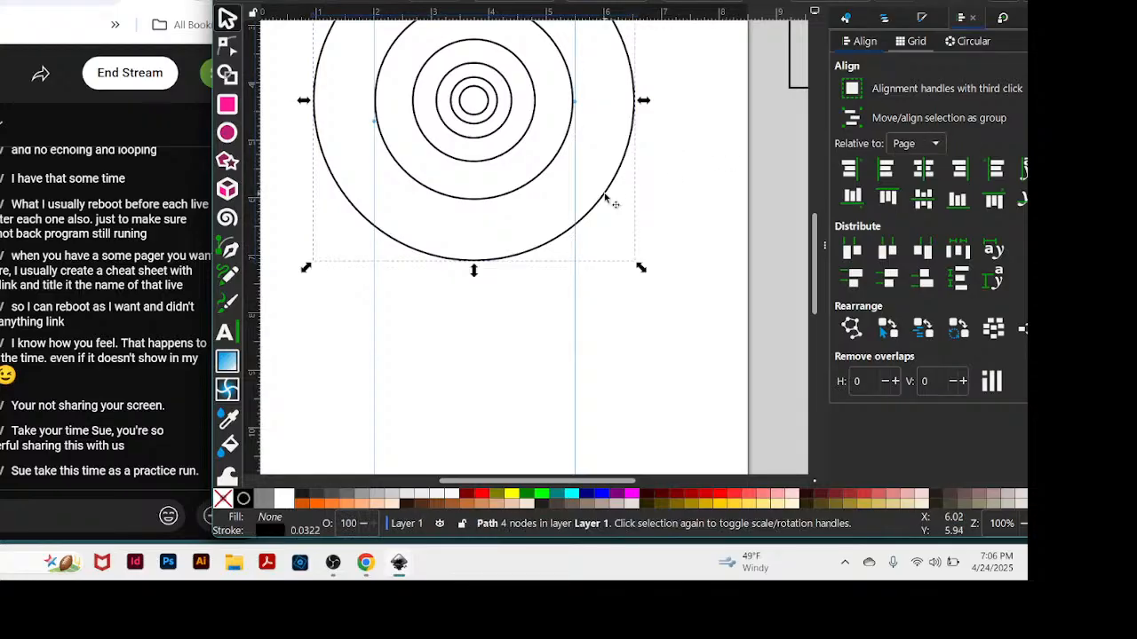
# Move the outermost circle off the page to the area of the stored squares, leaving the five smaller circles in place.
pyautogui.moveTo(606, 197); pyautogui.dragTo(880, 251)
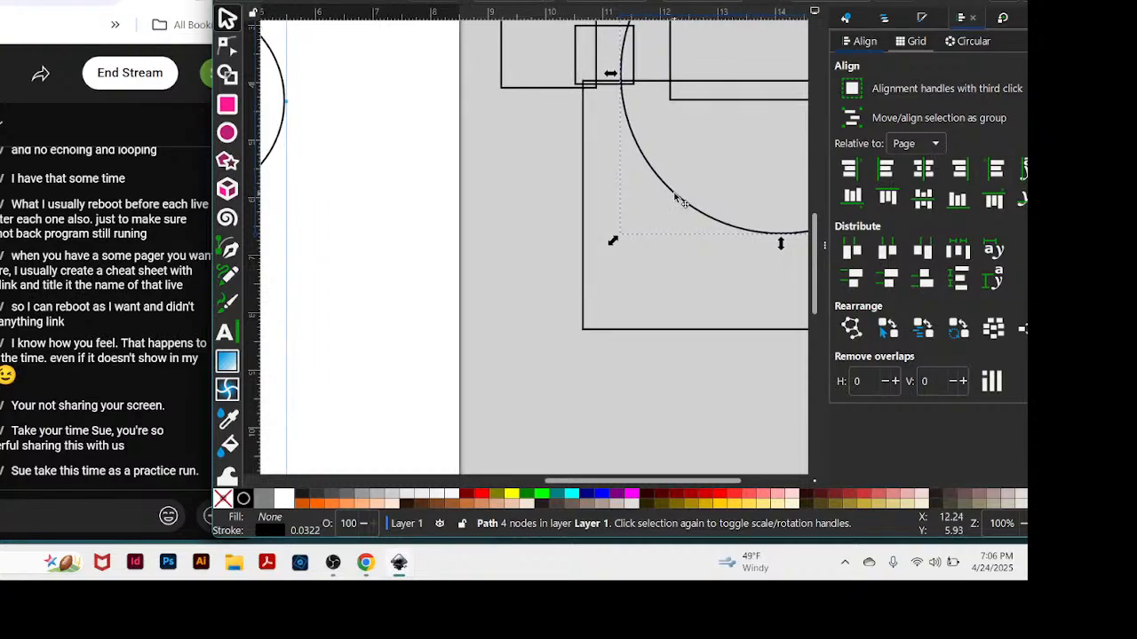
pyautogui.moveTo(678, 197); pyautogui.dragTo(723, 26)
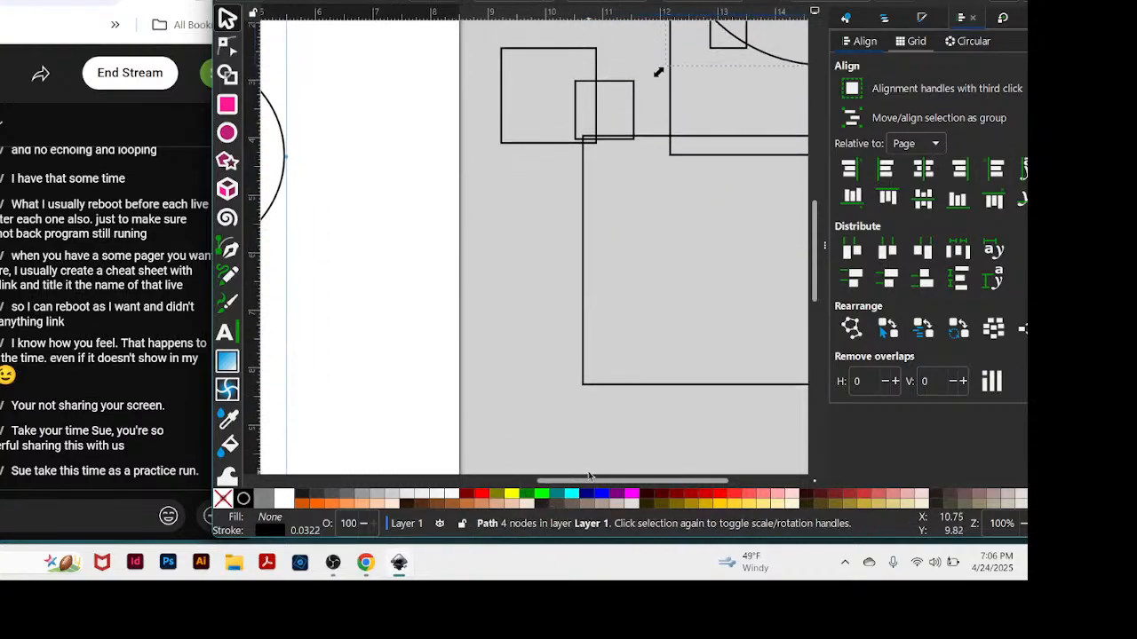
pyautogui.moveTo(588, 484); pyautogui.dragTo(473, 487)
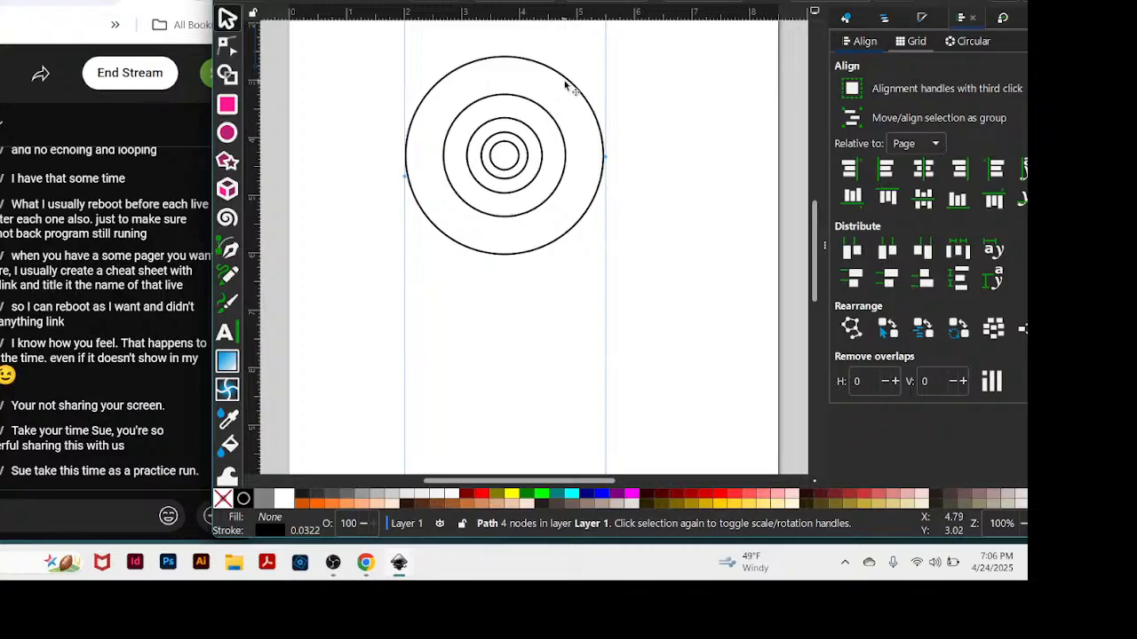
# Set the four smaller circles aside at the page's upper left and place the remaining large circle alone near the page's middle.
pyautogui.moveTo(576, 88); pyautogui.dragTo(741, 60)
pyautogui.moveTo(421, 69); pyautogui.dragTo(399, 139)
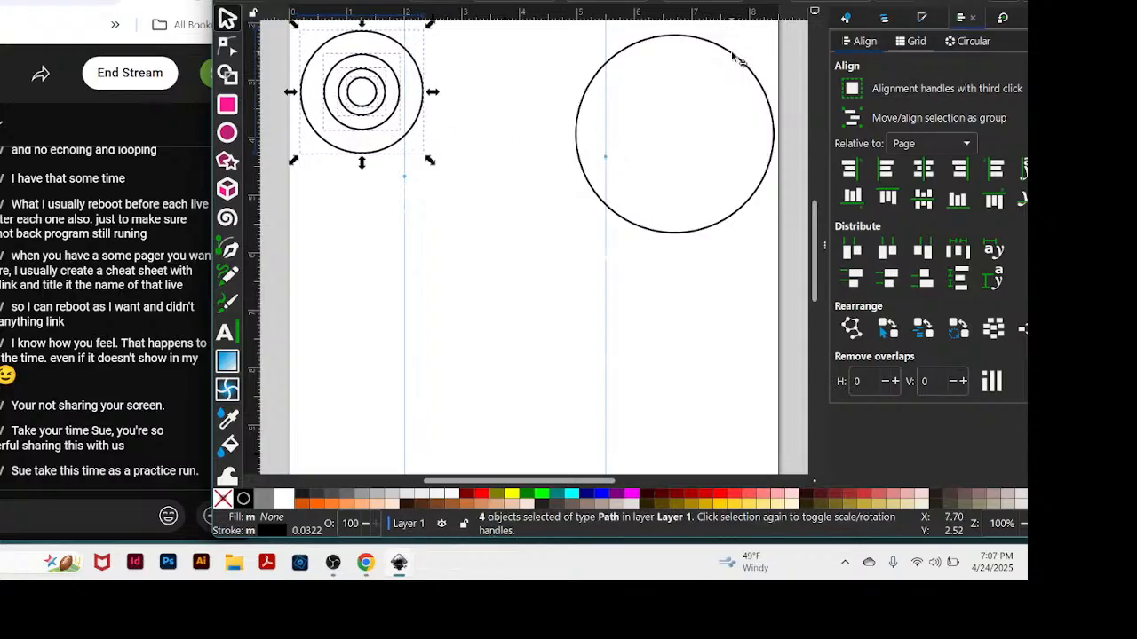
pyautogui.moveTo(735, 59); pyautogui.dragTo(606, 96)
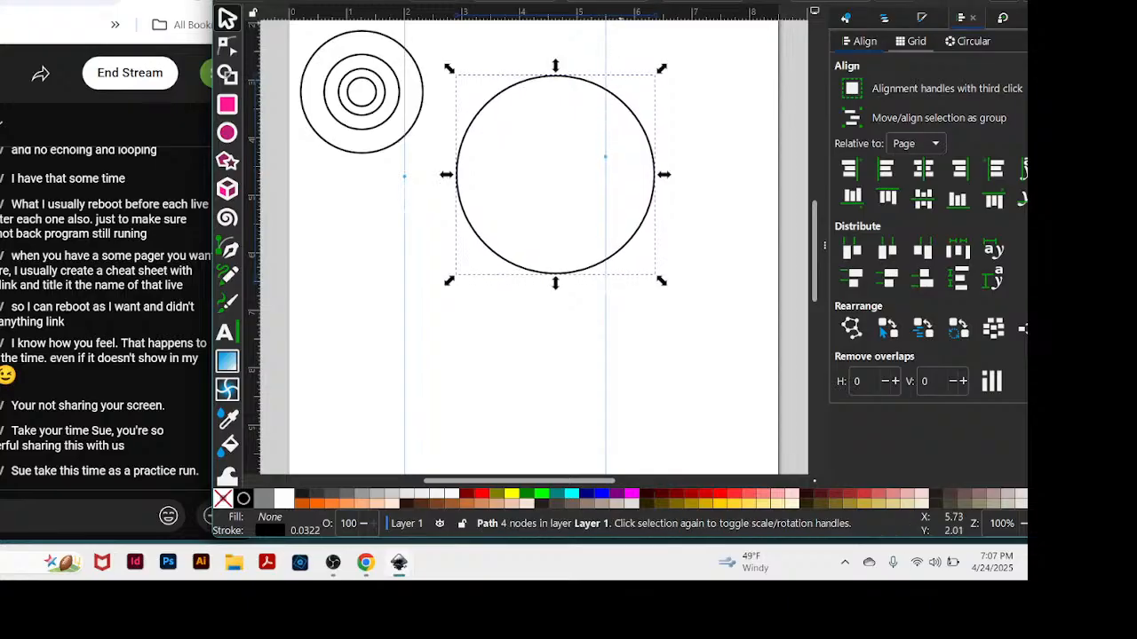
# Shift the large circle slightly right and move the 5.5-inch vertical guide to 4.73 inches, through the circle's centre.
pyautogui.moveTo(622, 8); pyautogui.dragTo(623, 9)
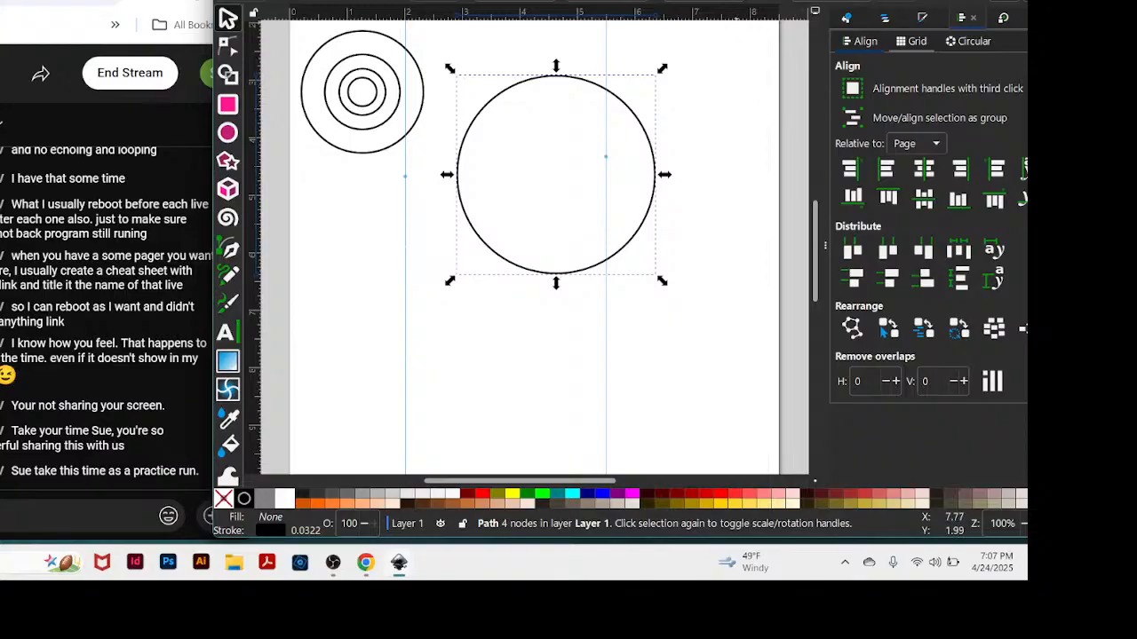
pyautogui.moveTo(736, 0); pyautogui.dragTo(747, 0)
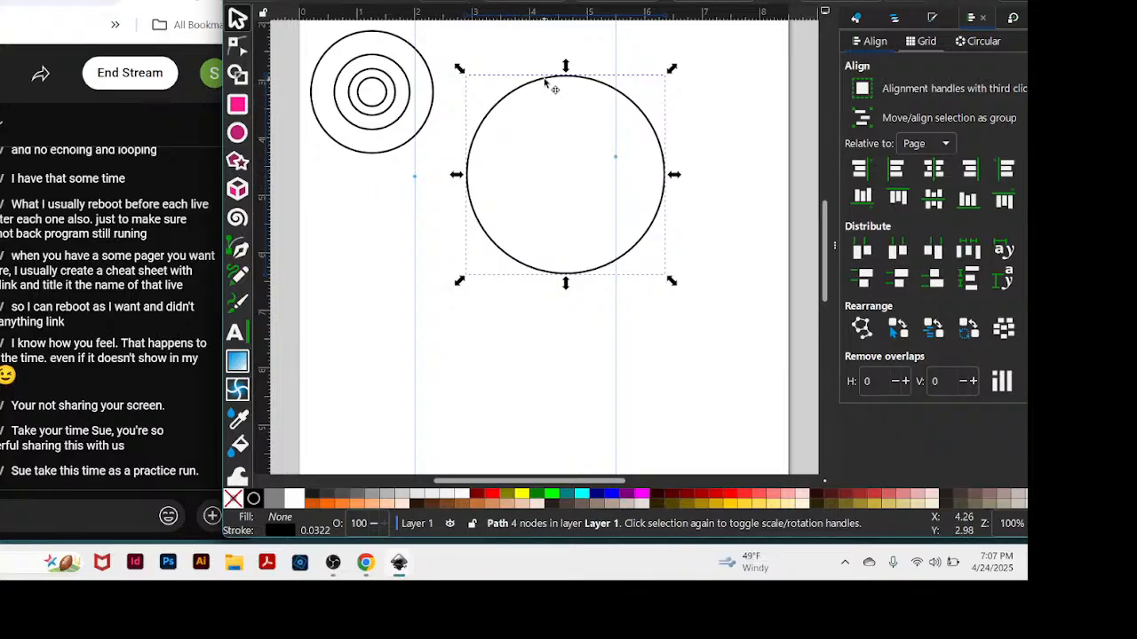
pyautogui.moveTo(545, 82); pyautogui.dragTo(556, 81)
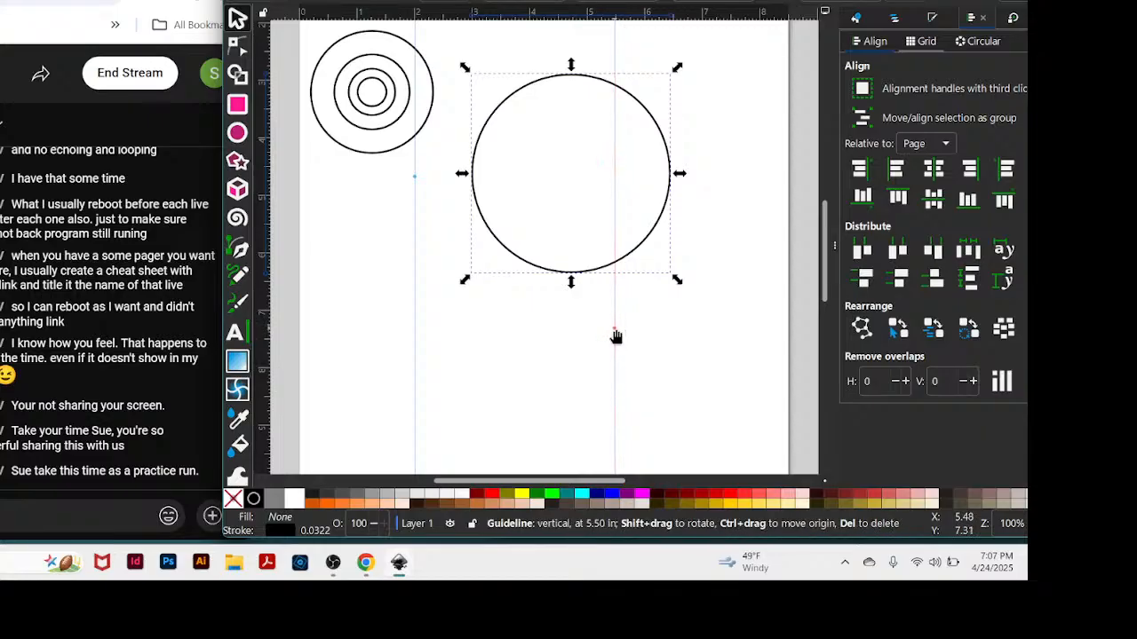
pyautogui.moveTo(616, 336); pyautogui.dragTo(572, 326)
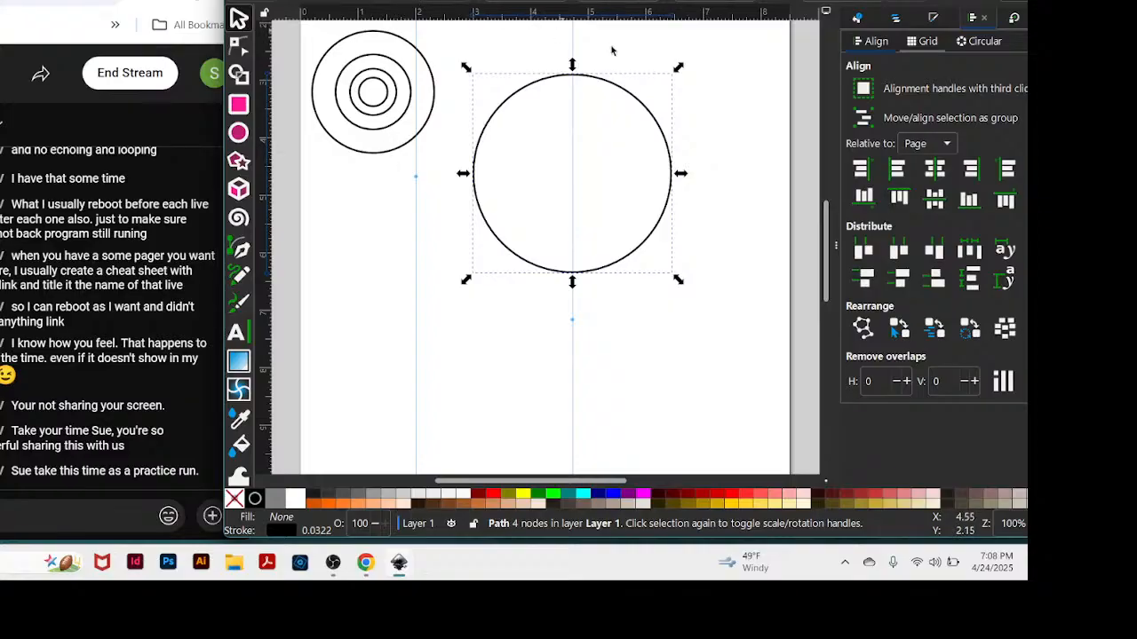
# Move the large circle to the page's upper right, and pull the second-smallest circle out of the concentric set onto the 4.73-inch guide.
pyautogui.scroll(1, 684, 108)
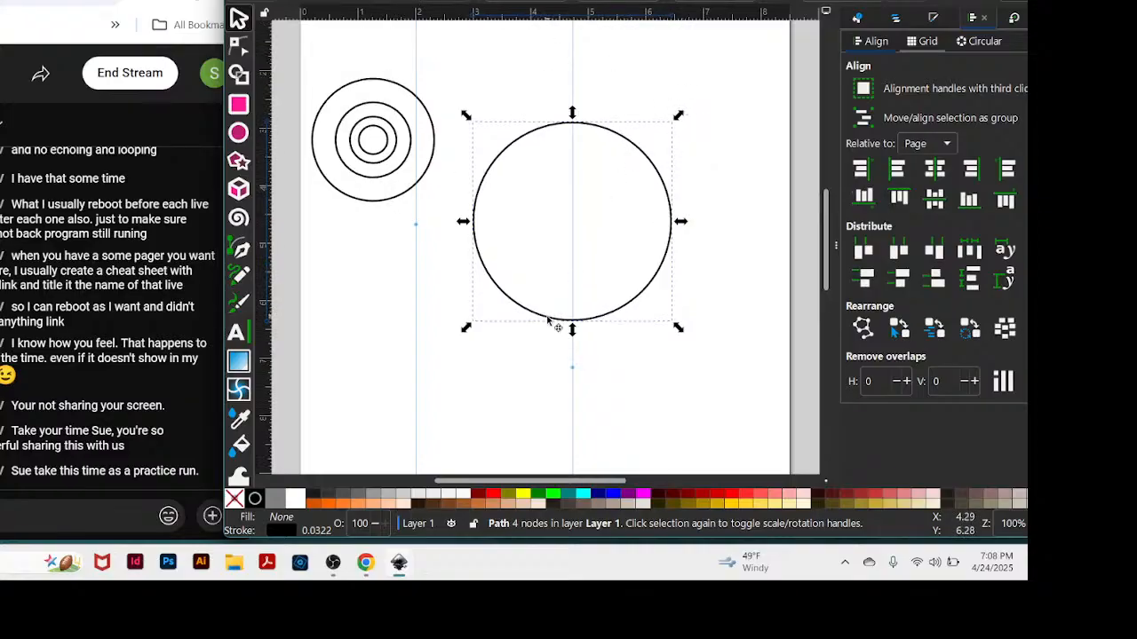
pyautogui.moveTo(552, 321); pyautogui.dragTo(599, 259)
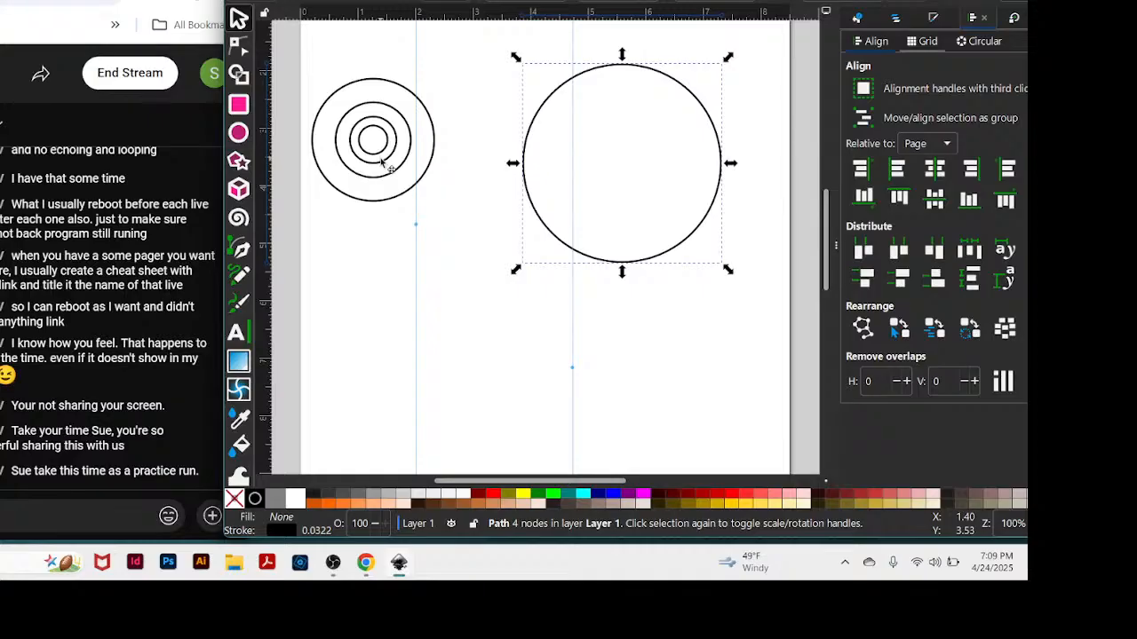
pyautogui.moveTo(384, 162); pyautogui.dragTo(496, 329)
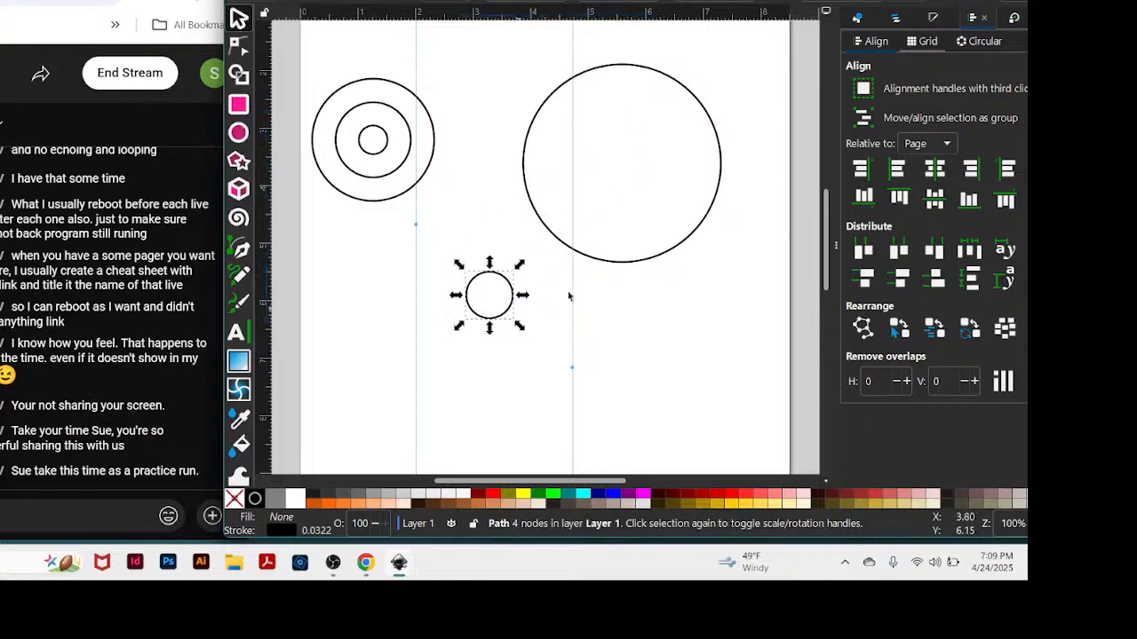
pyautogui.moveTo(613, 265); pyautogui.dragTo(669, 139)
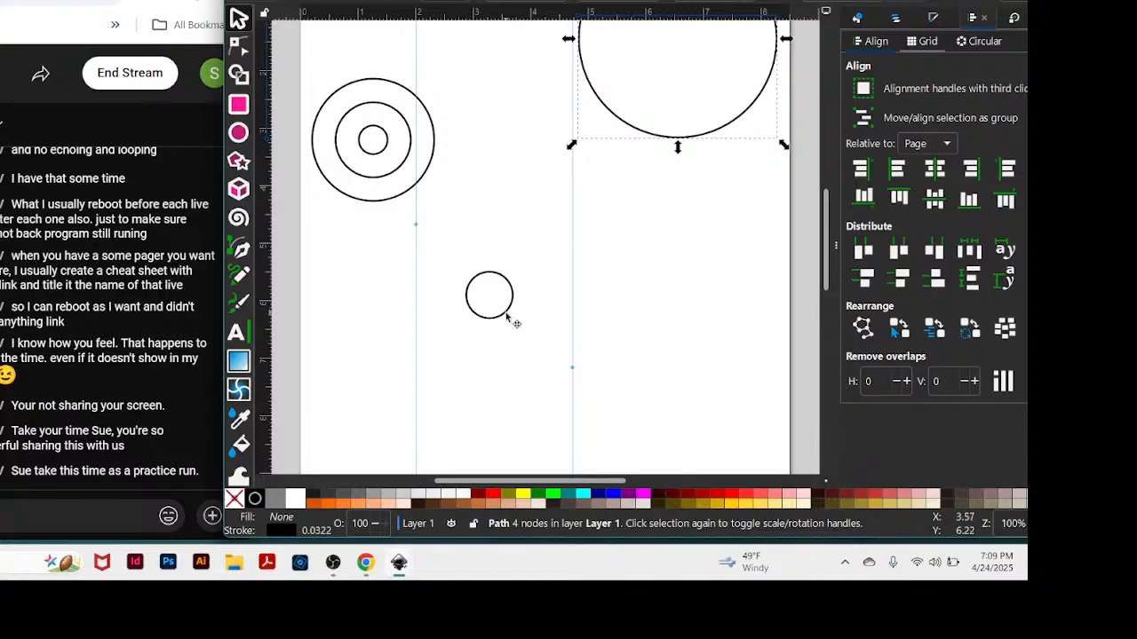
pyautogui.moveTo(506, 313); pyautogui.dragTo(591, 246)
# Nudge the separated small circle down the page along the vertical guide.
pyautogui.scroll(3, 731, 199)
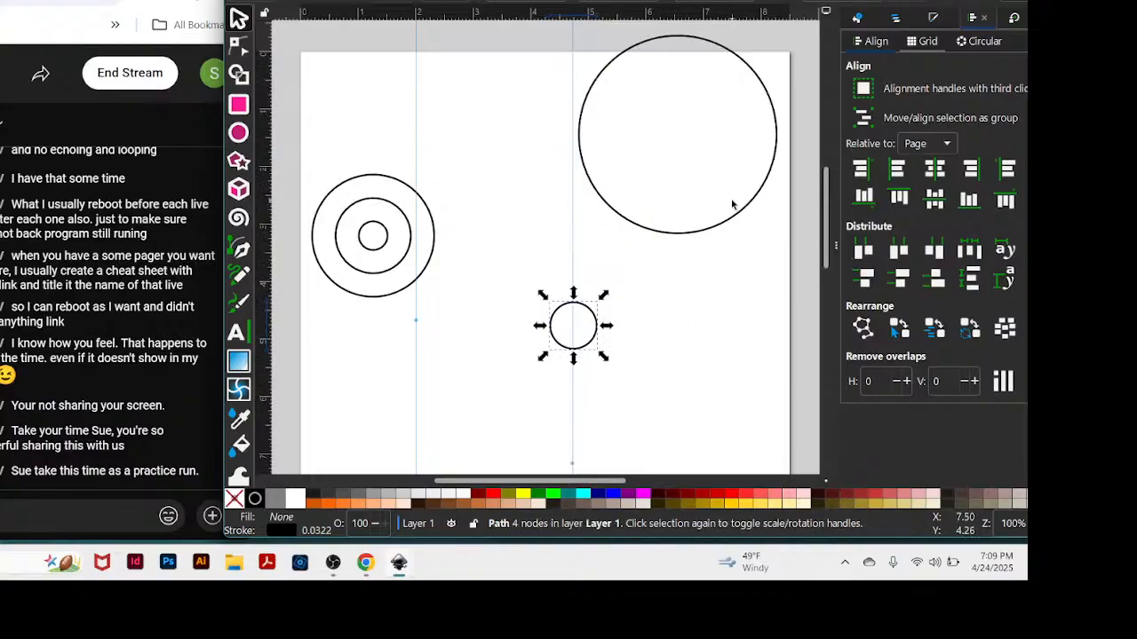
pyautogui.scroll(-5, 731, 200)
pyautogui.scroll(-3, 728, 203)
pyautogui.scroll(5, 723, 203)
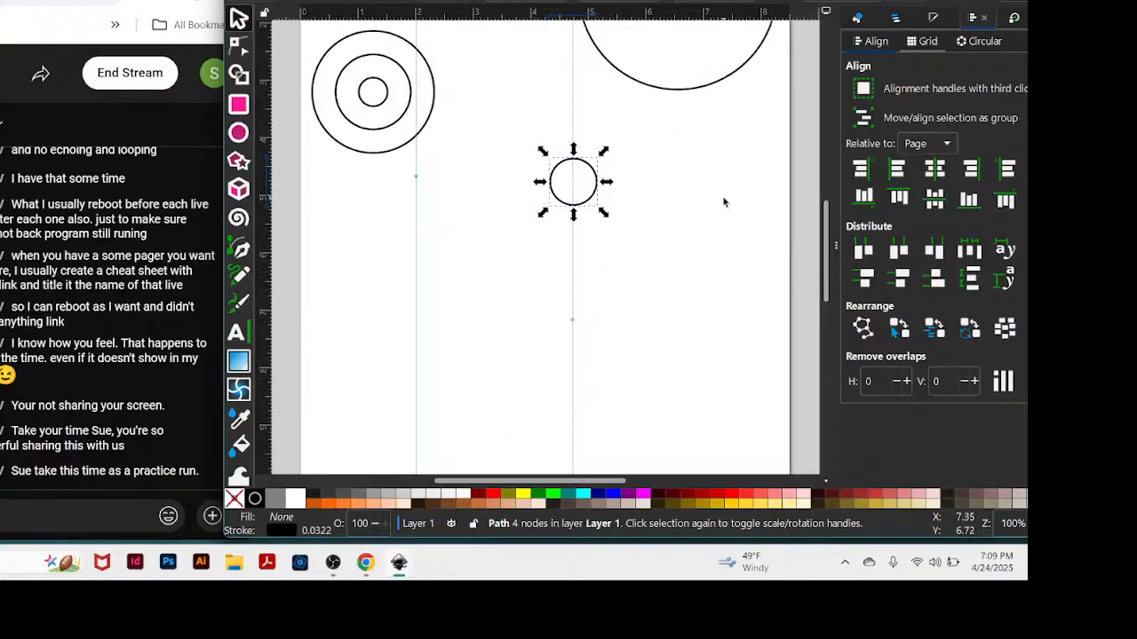
pyautogui.press('Up')
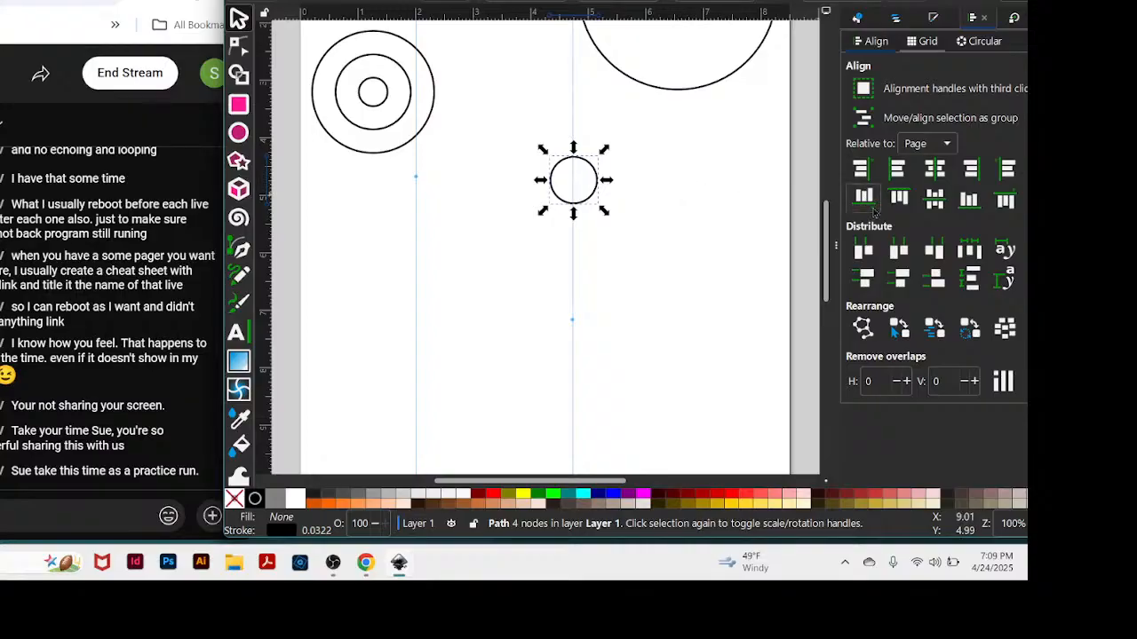
pyautogui.press('Down')
pyautogui.press('Down')
pyautogui.press('Down')
pyautogui.press('Down')
pyautogui.press('Down')
pyautogui.press('Down')
pyautogui.press('Down')
pyautogui.press('Down')
pyautogui.press('Down')
pyautogui.press('Down')
pyautogui.press('Down')
pyautogui.press('Down')
pyautogui.press('Down')
pyautogui.press('Down')
pyautogui.press('Down')
pyautogui.press('Down')
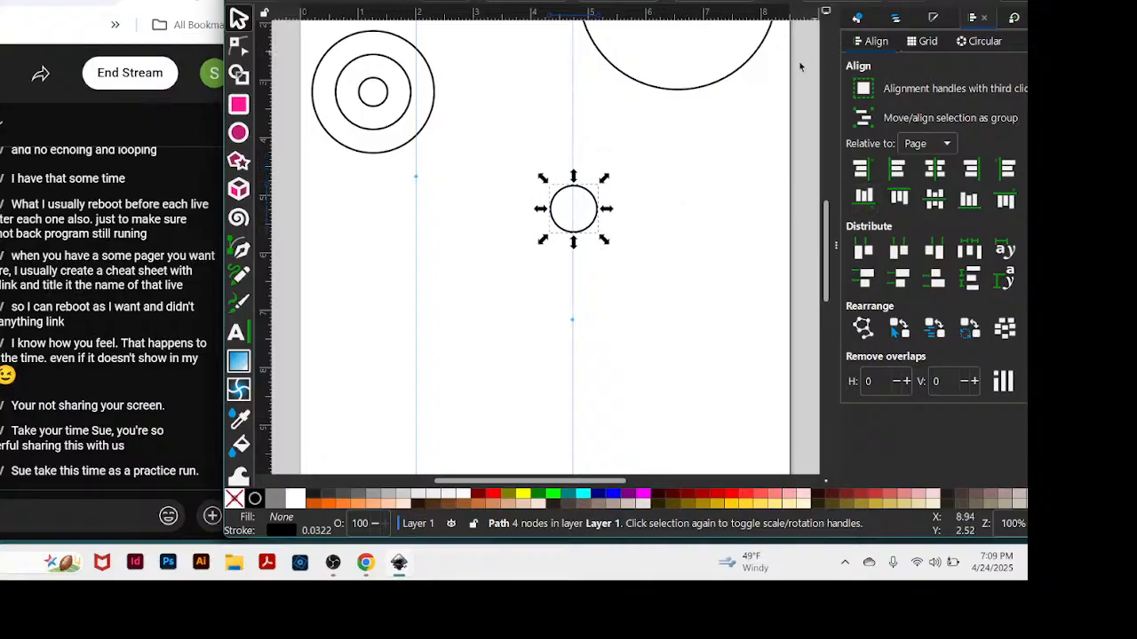
# Centre the separated small circle precisely on the vertical guide, working at about 283% zoom.
pyautogui.press('+')
pyautogui.press('+')
pyautogui.press('+')
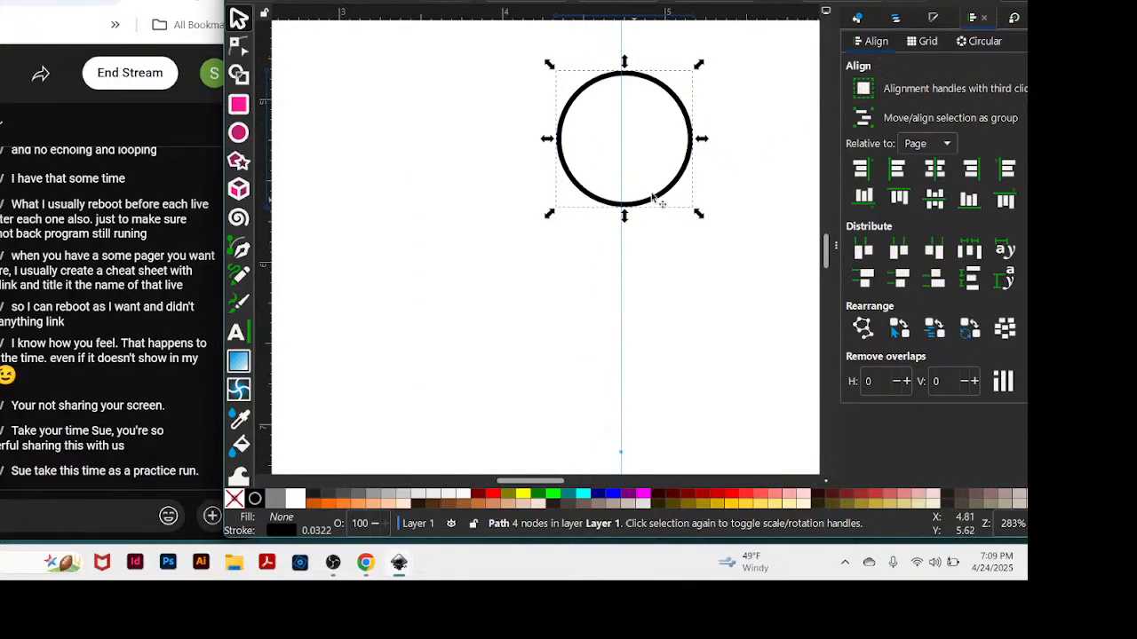
pyautogui.moveTo(643, 205); pyautogui.dragTo(636, 226)
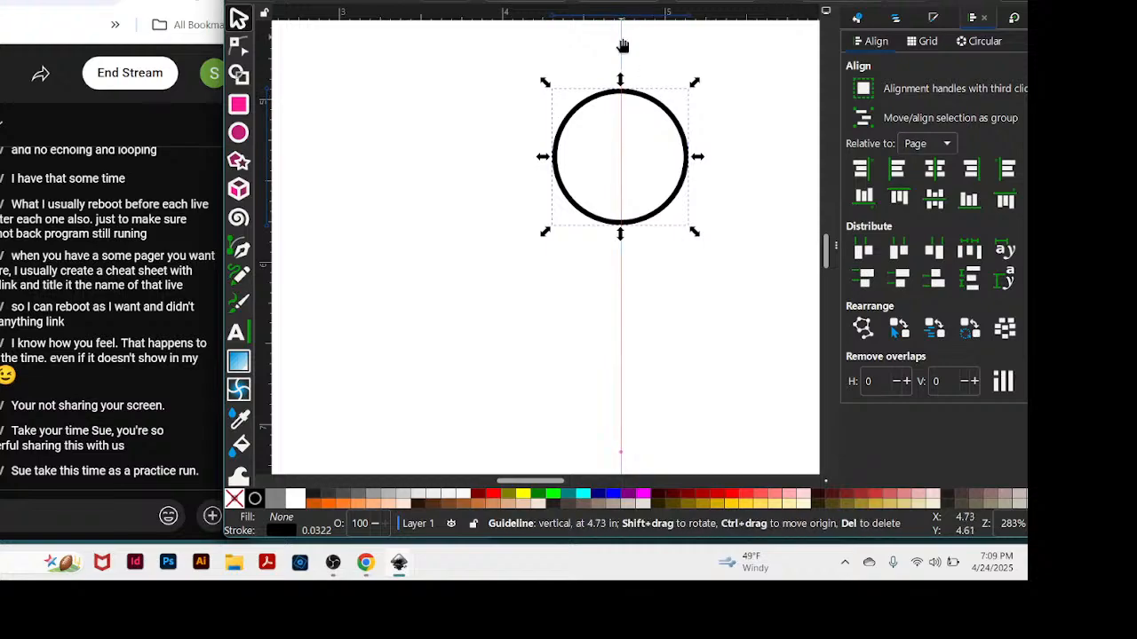
# Move the 4.73-inch guide right to about 5.7 inches and place the small circle to its left in open space.
pyautogui.moveTo(622, 44); pyautogui.dragTo(774, 80)
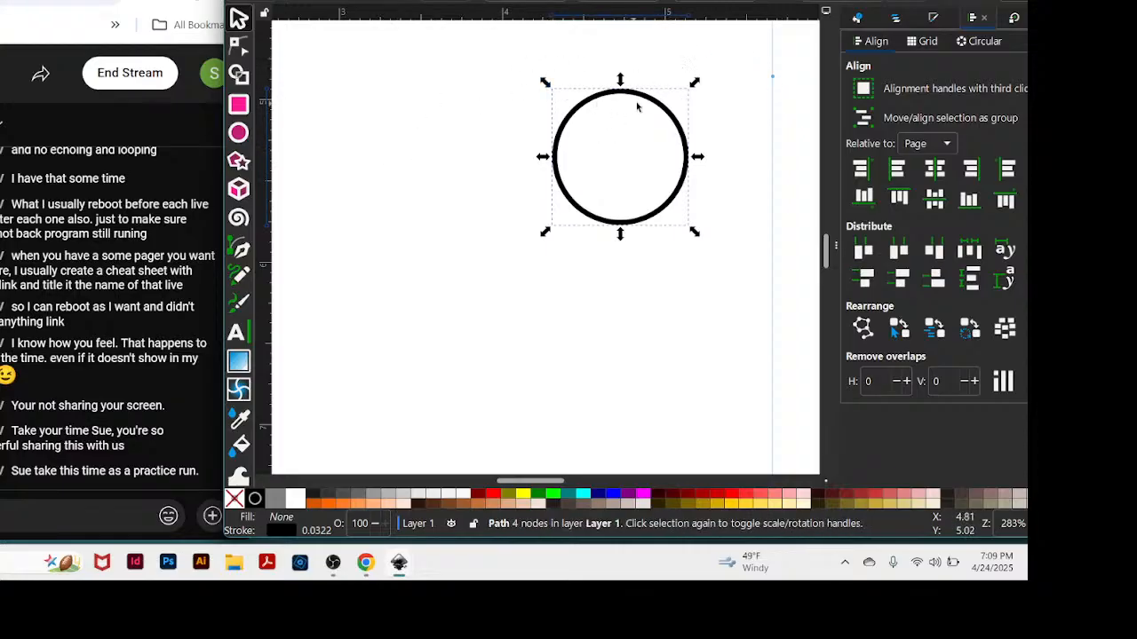
pyautogui.moveTo(637, 97); pyautogui.dragTo(501, 124)
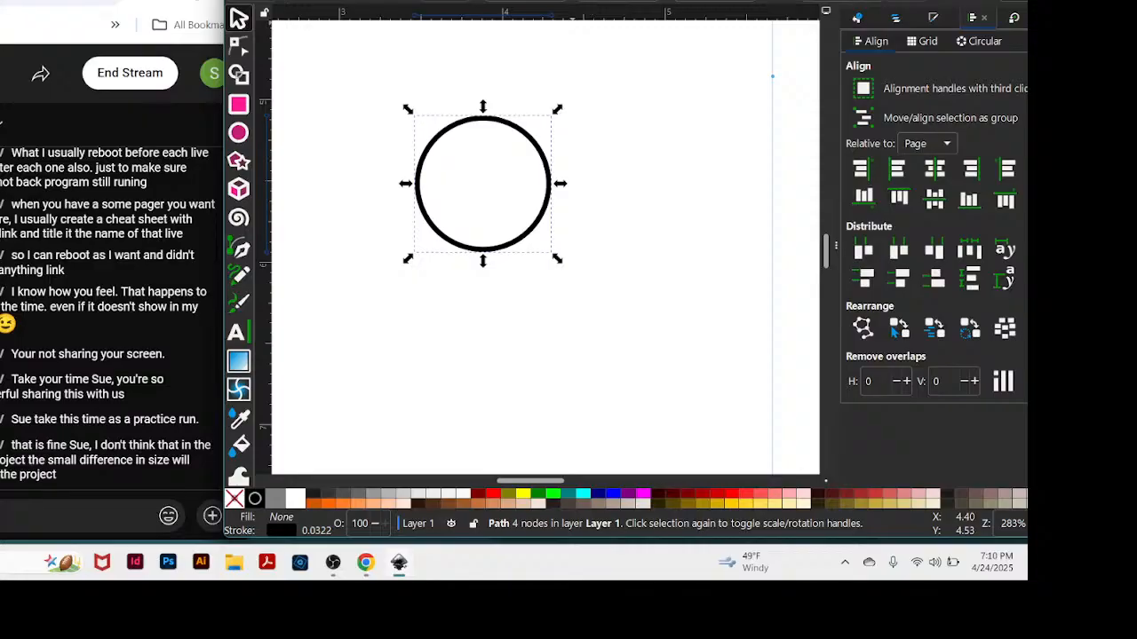
pyautogui.moveTo(573, 2); pyautogui.dragTo(598, 1)
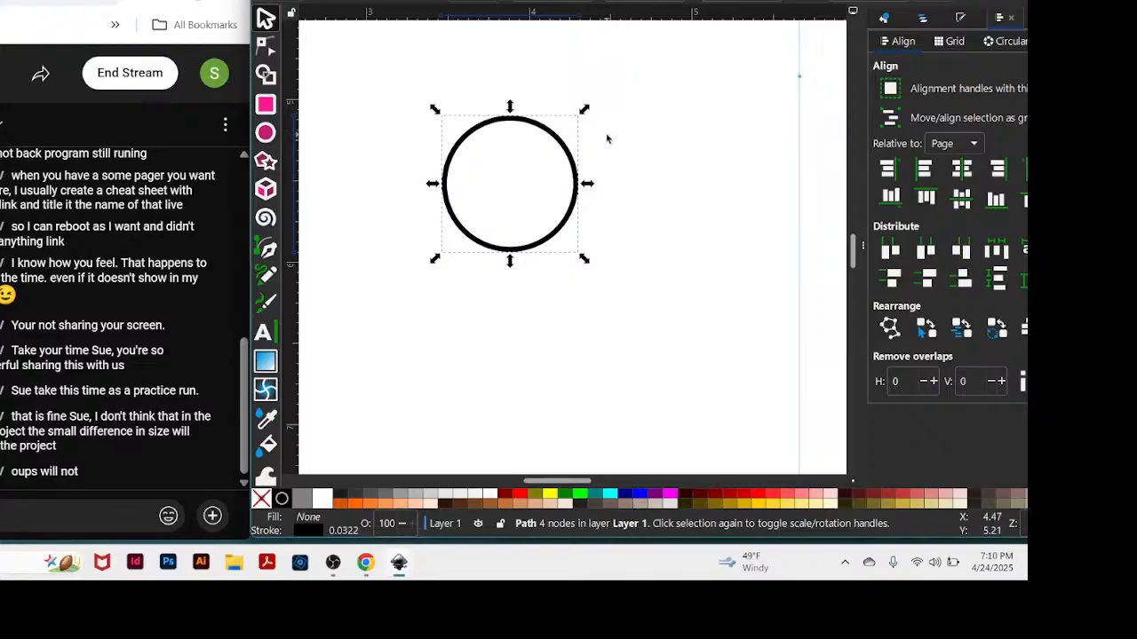
pyautogui.moveTo(638, 3); pyautogui.dragTo(644, 4)
# Open a new Chrome window over the drawing and search the web for "celtic symbols and their meanings".
pyautogui.moveTo(365, 571)
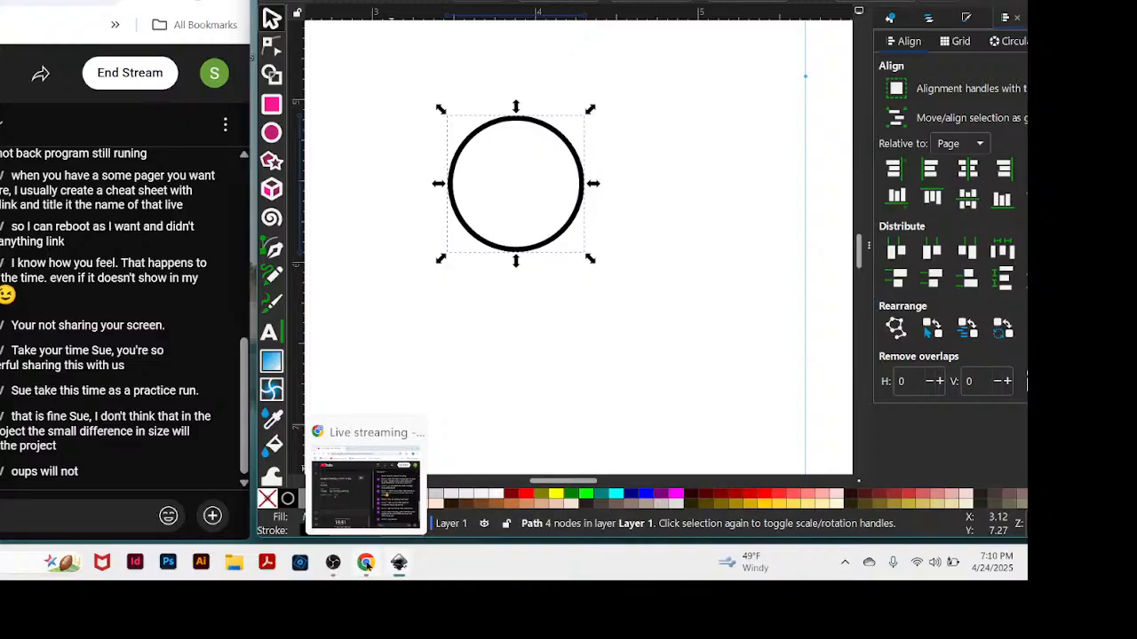
pyautogui.rightClick(366, 565)
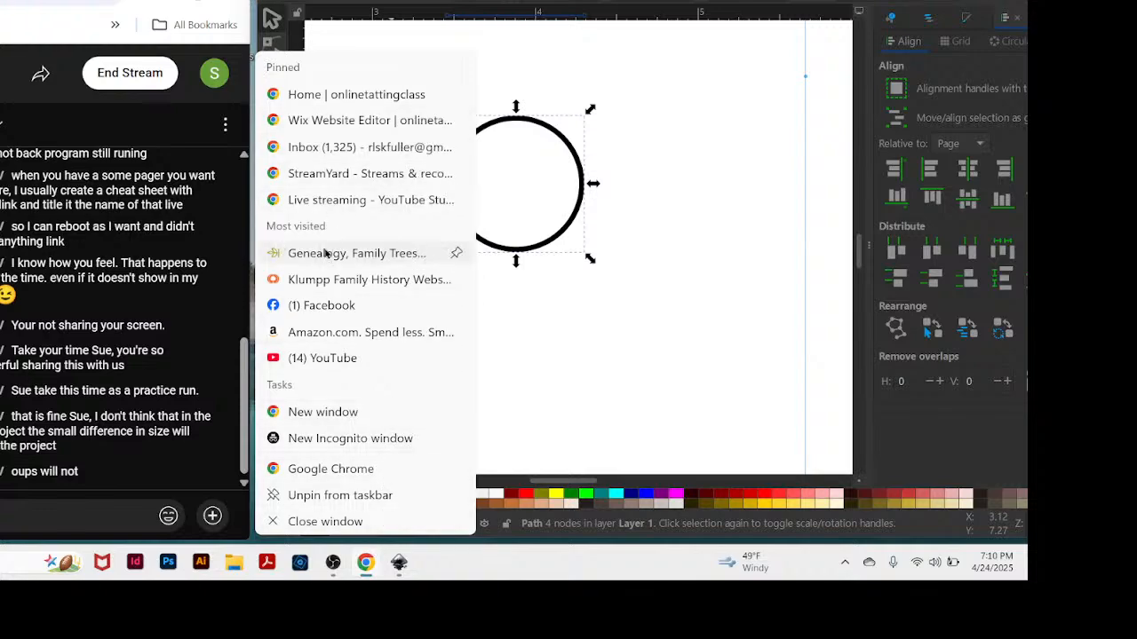
pyautogui.click(338, 413)
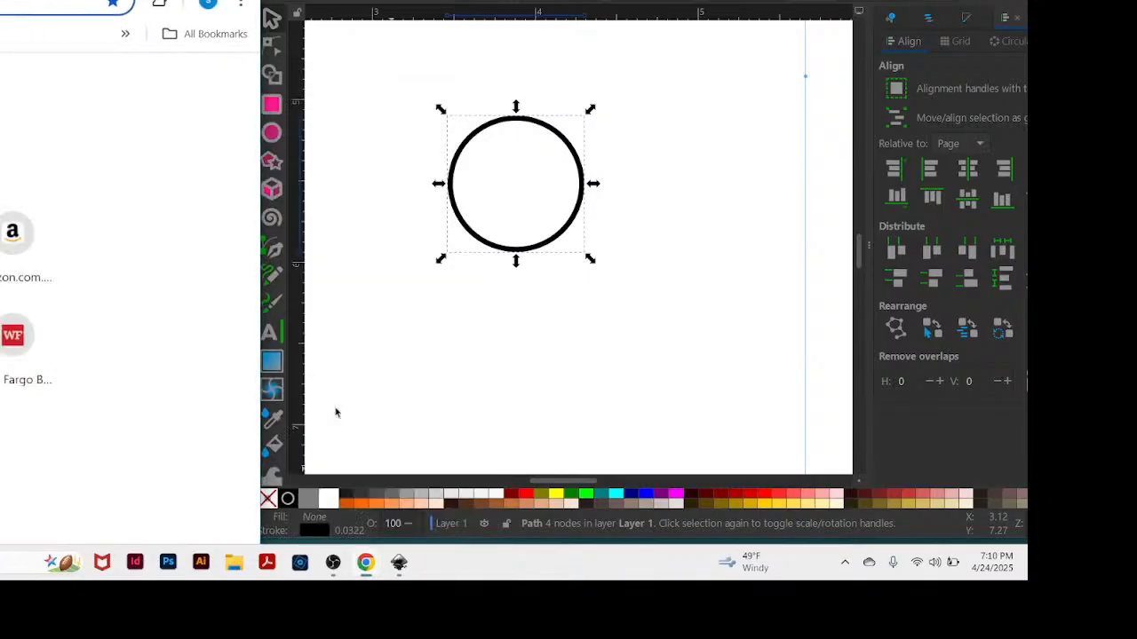
pyautogui.moveTo(64, 0); pyautogui.dragTo(753, 0)
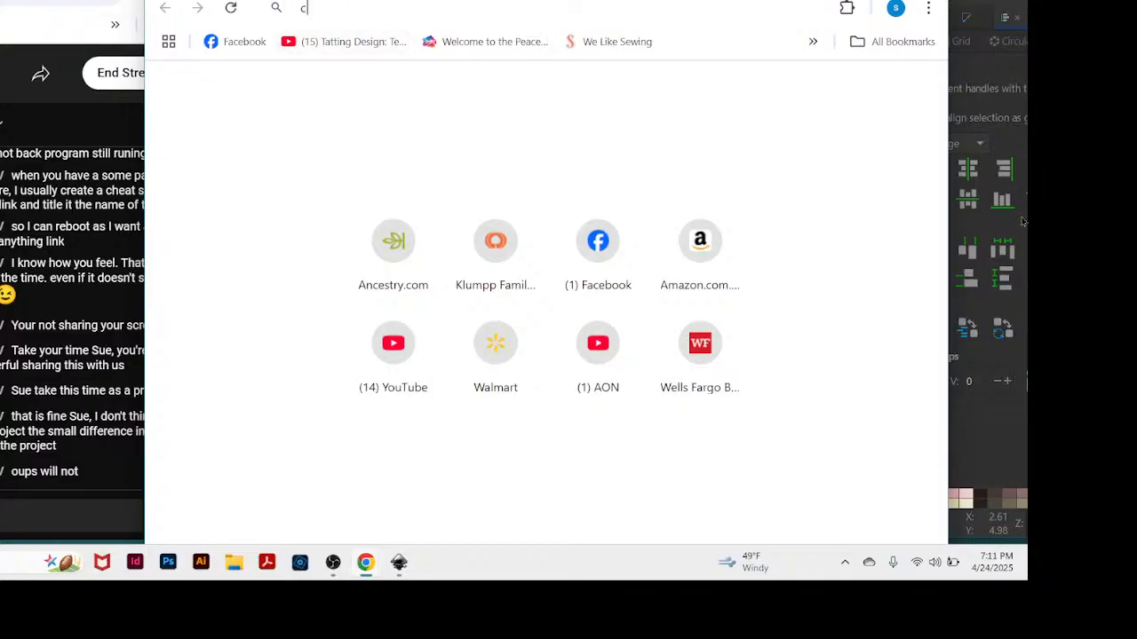
pyautogui.write('celtic')
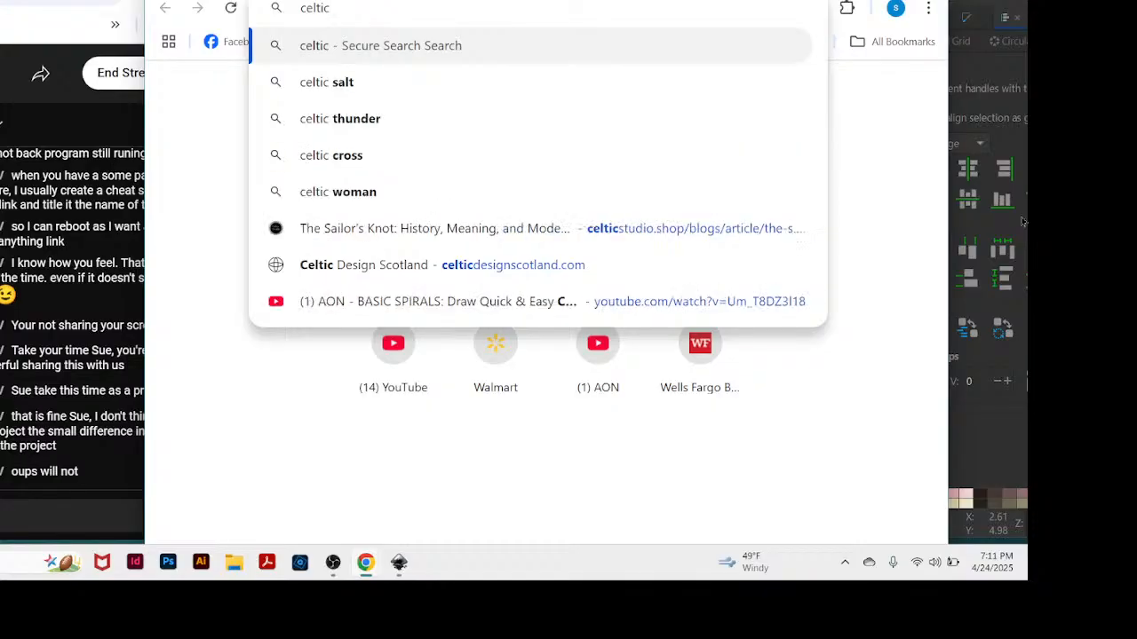
pyautogui.write(' sy')
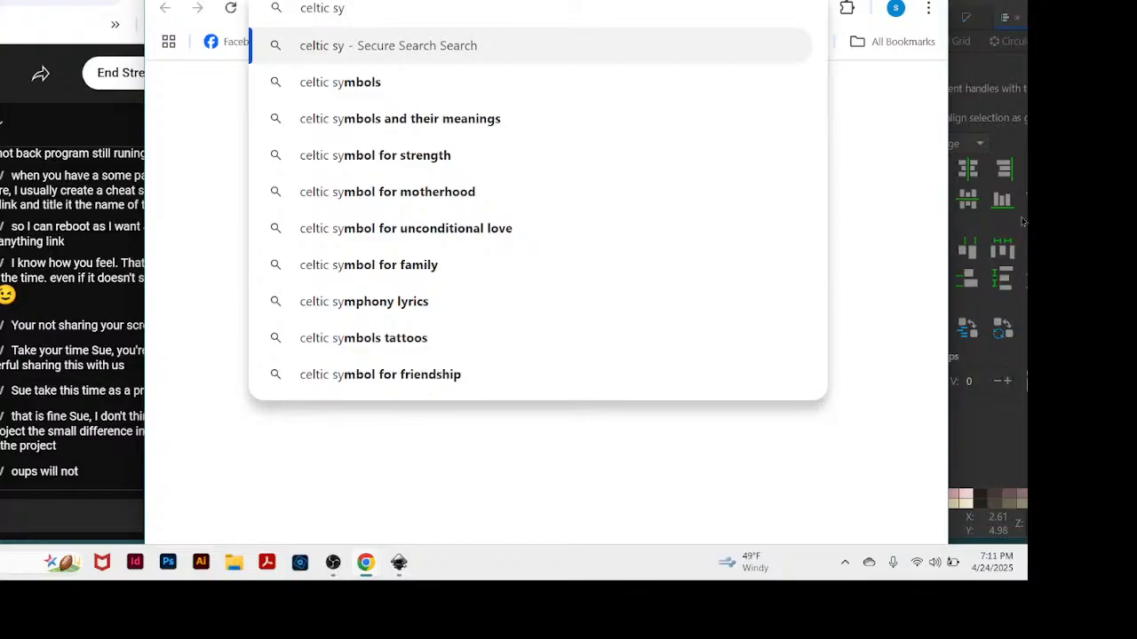
pyautogui.click(360, 124)
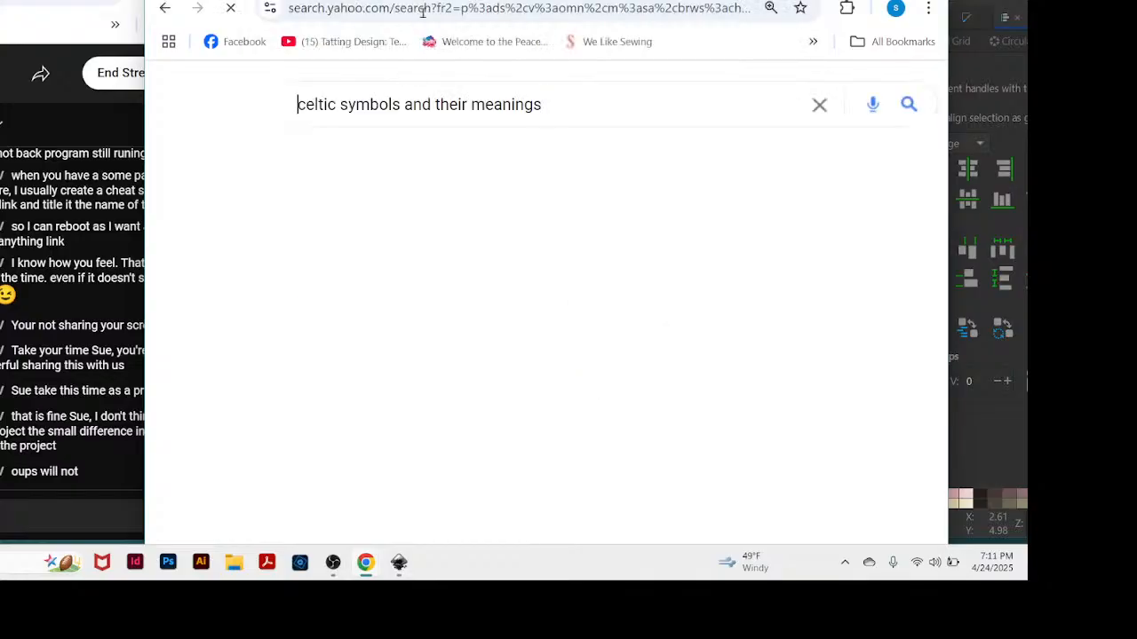
# Open the "13 Celtic Symbols and Meanings (Irishman's Guide)" result and look through its illustrated symbols.
pyautogui.moveTo(449, 0); pyautogui.dragTo(466, 0)
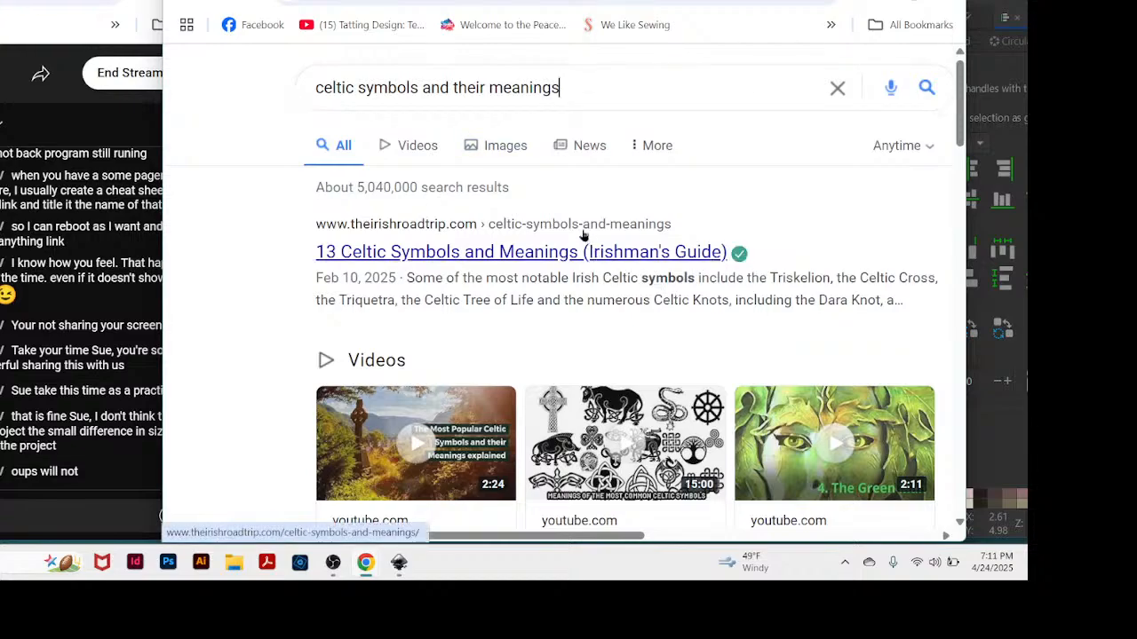
pyautogui.click(465, 227)
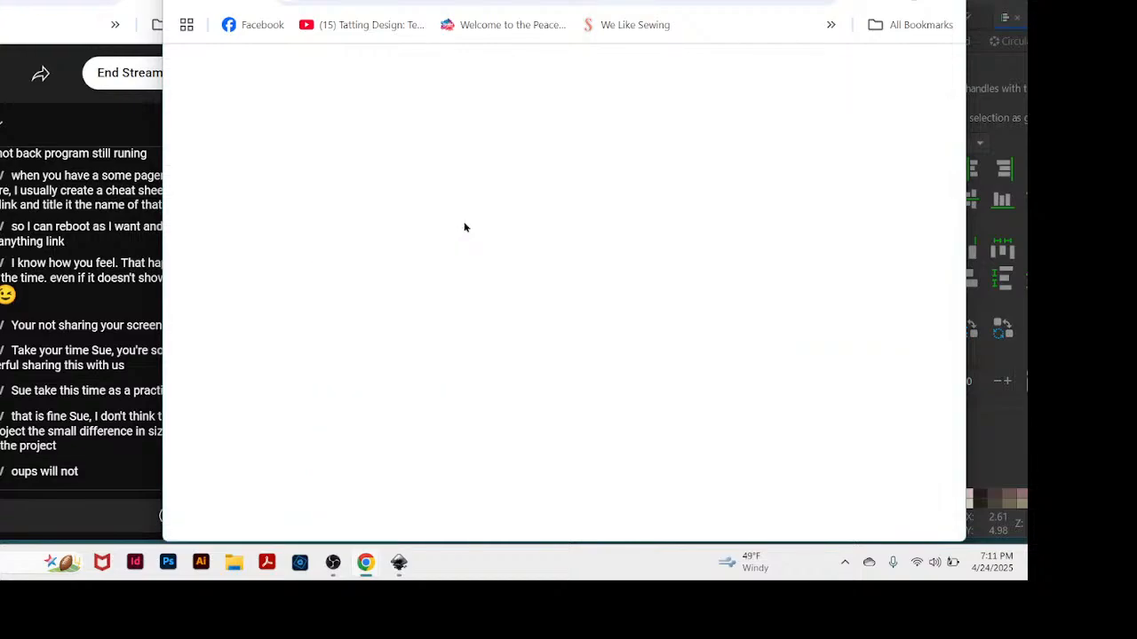
pyautogui.scroll(-10, 579, 244)
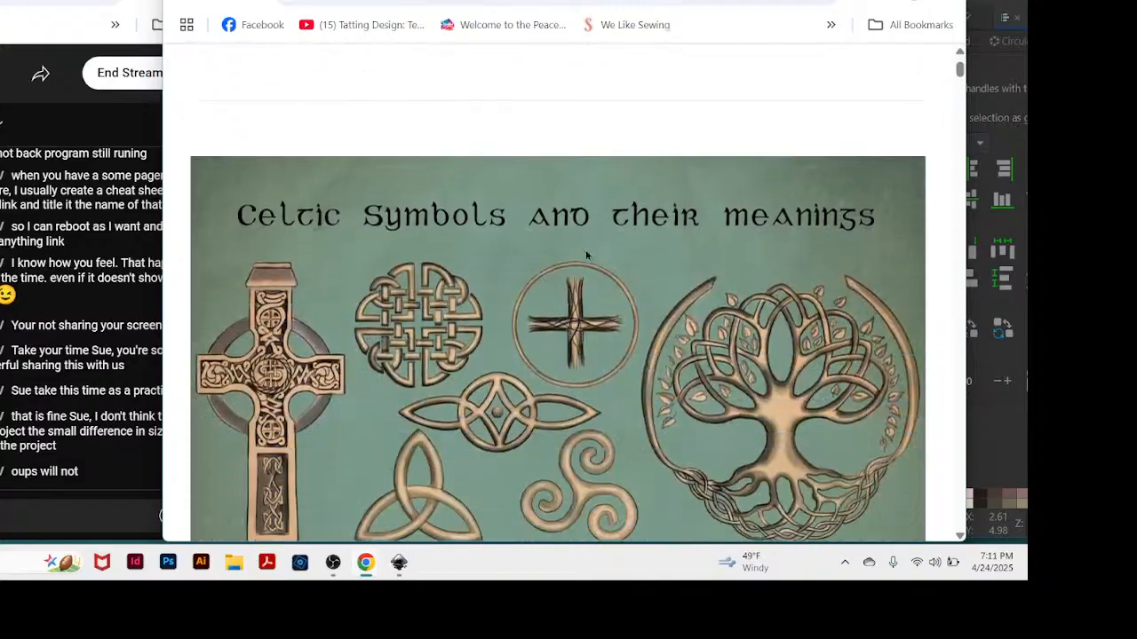
pyautogui.scroll(-12, 604, 269)
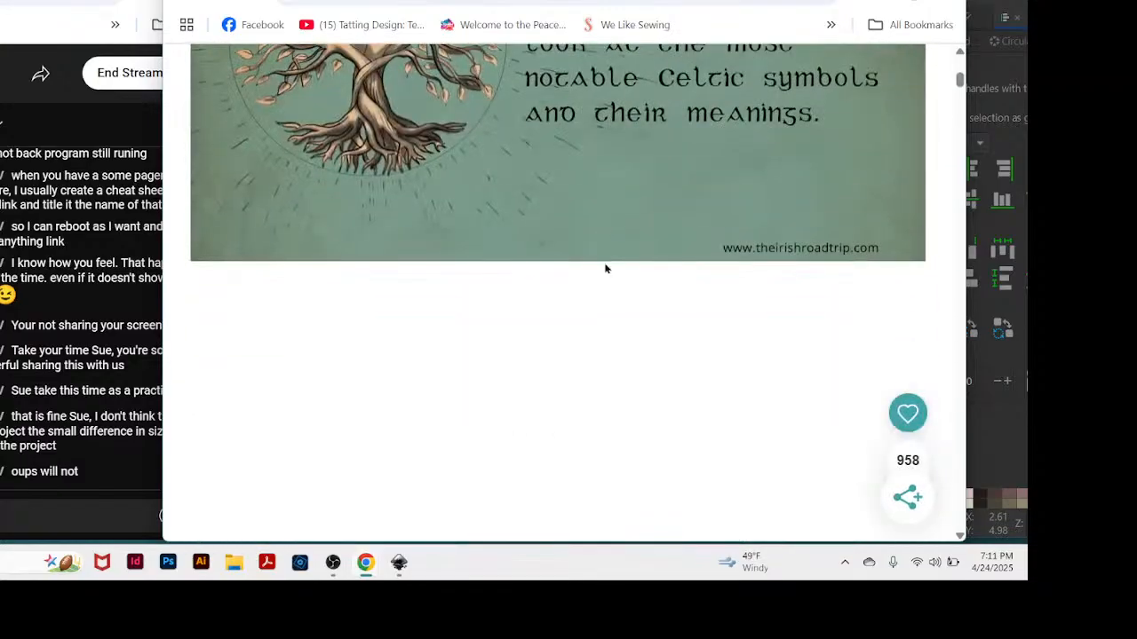
pyautogui.scroll(-8, 613, 266)
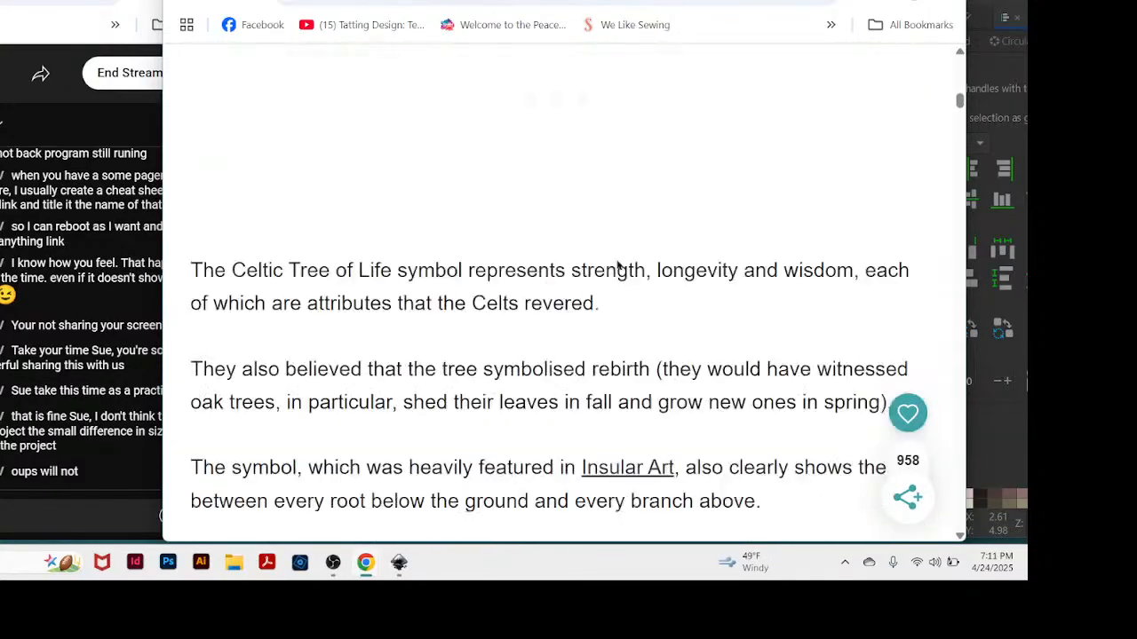
pyautogui.scroll(-8, 724, 260)
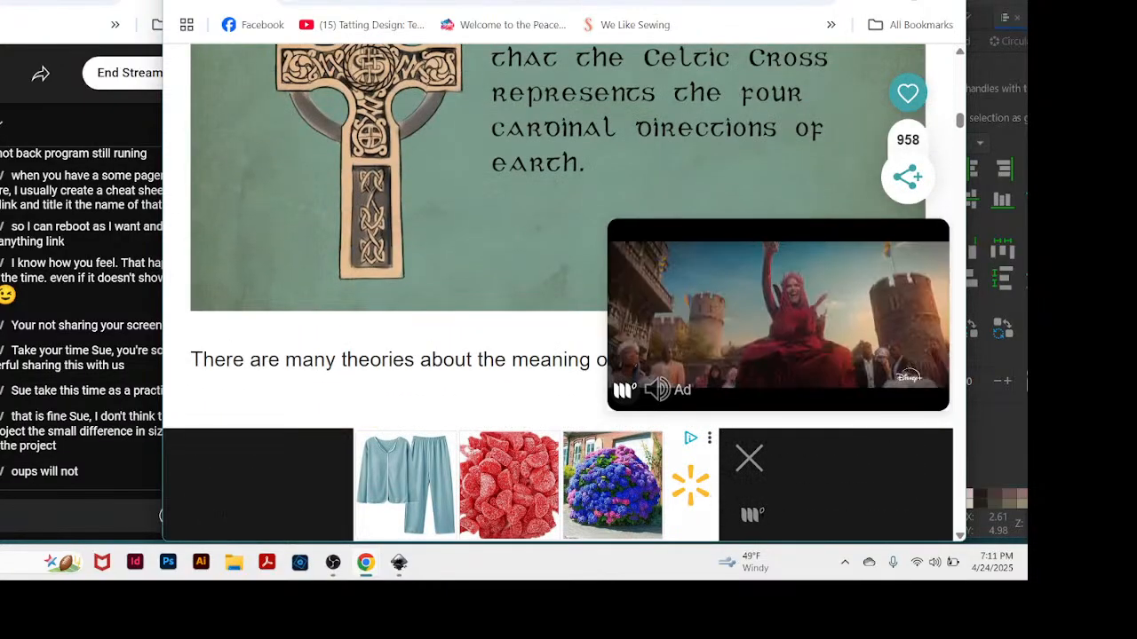
# Return to the search results, compare the other listings, and open "Celtic Symbols and Their Meanings - Mythologian".
pyautogui.hotkey('alt', 'Left')
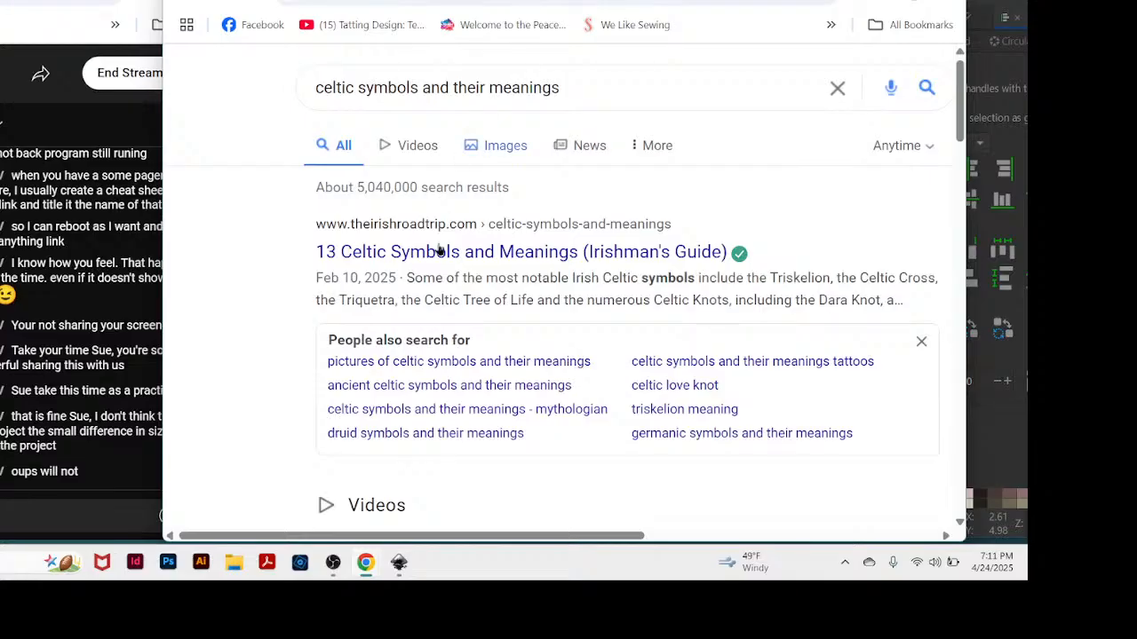
pyautogui.scroll(-7, 557, 322)
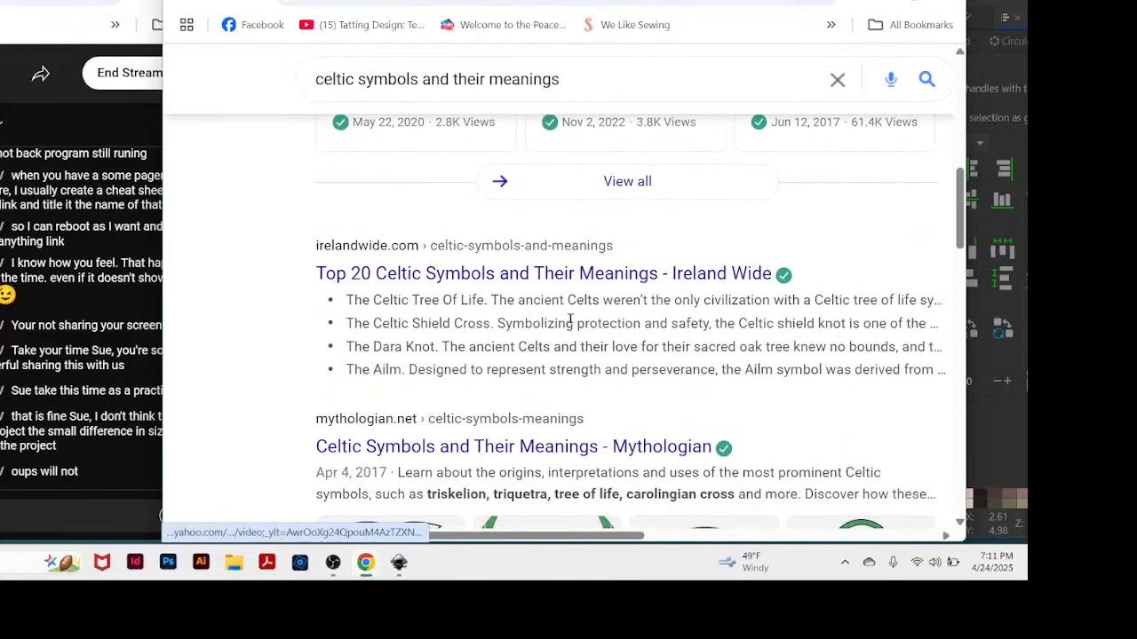
pyautogui.scroll(-5, 562, 321)
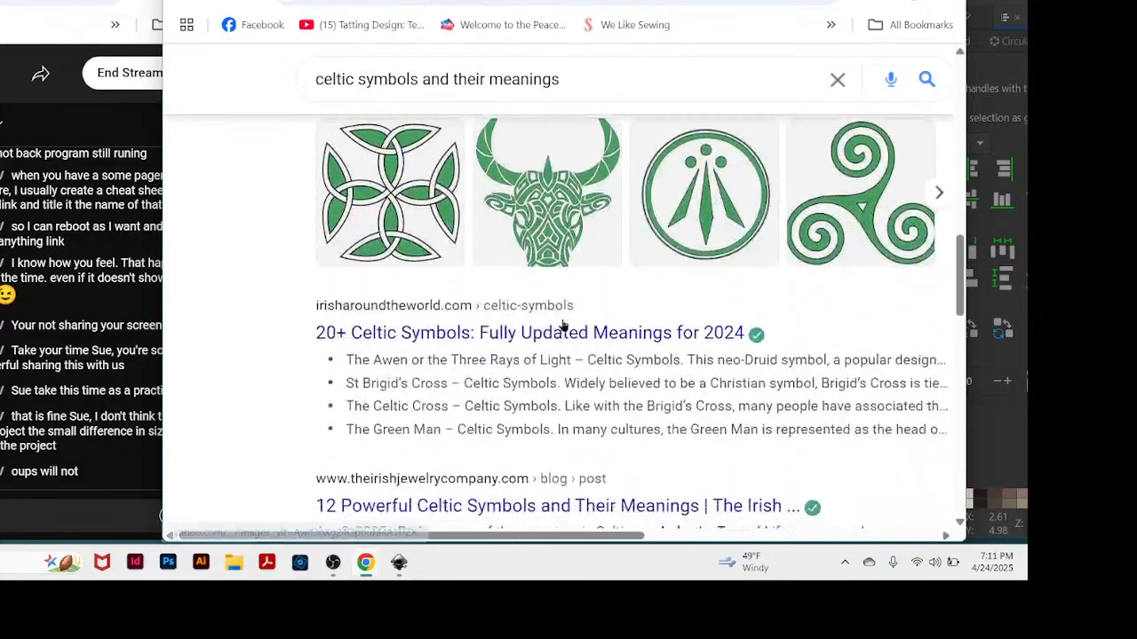
pyautogui.scroll(-1, 562, 325)
pyautogui.scroll(2, 562, 325)
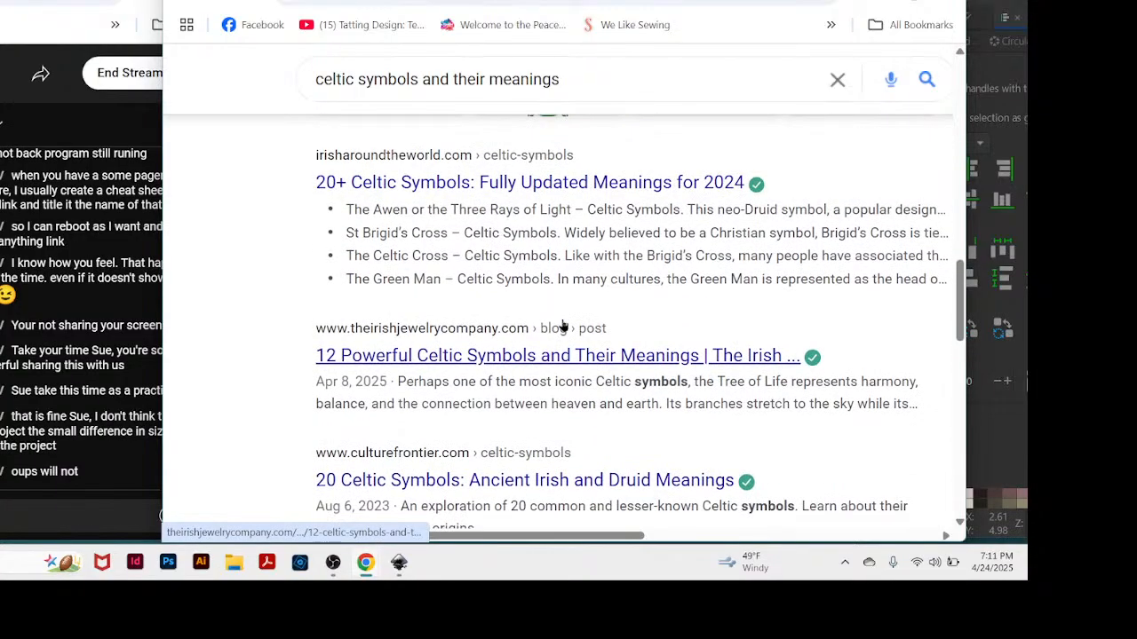
pyautogui.scroll(3, 562, 322)
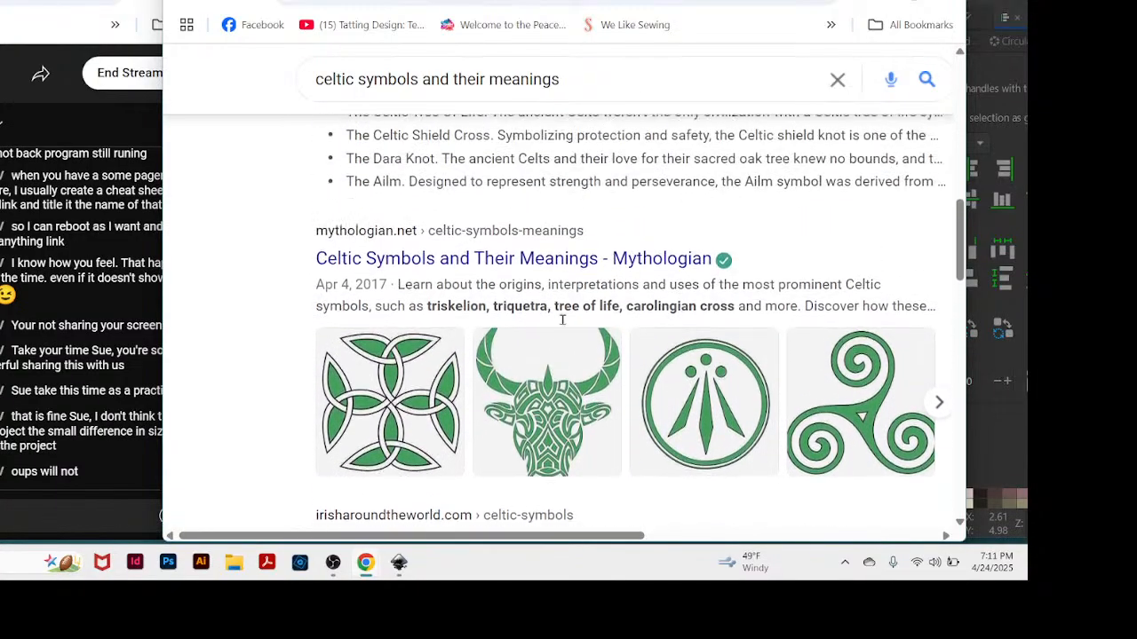
pyautogui.scroll(-3, 563, 325)
pyautogui.scroll(2, 562, 325)
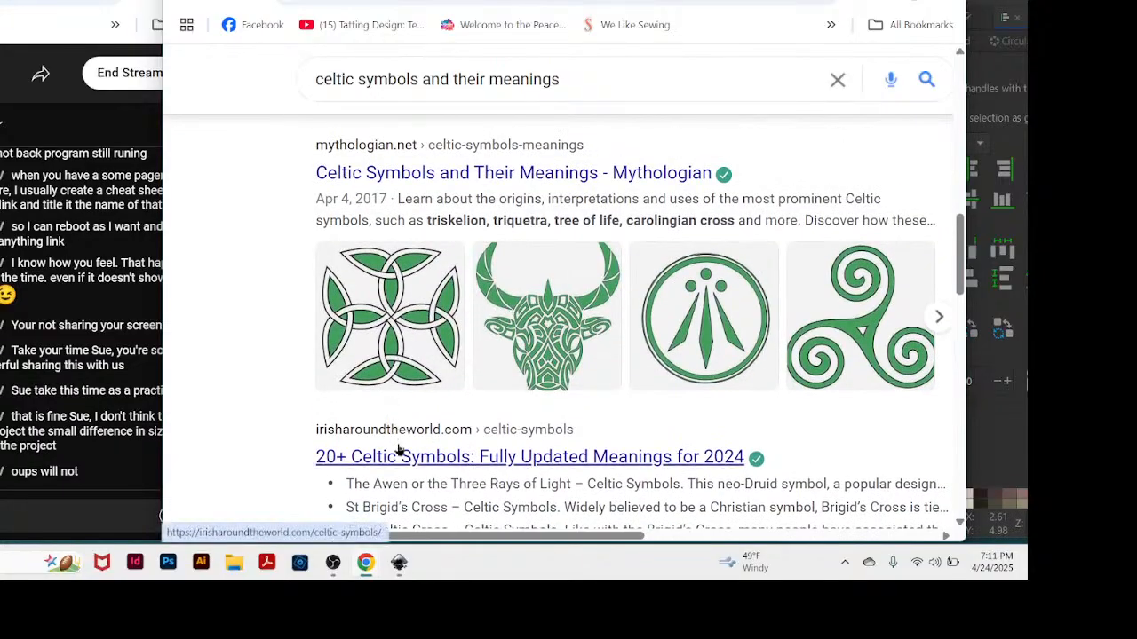
pyautogui.click(456, 178)
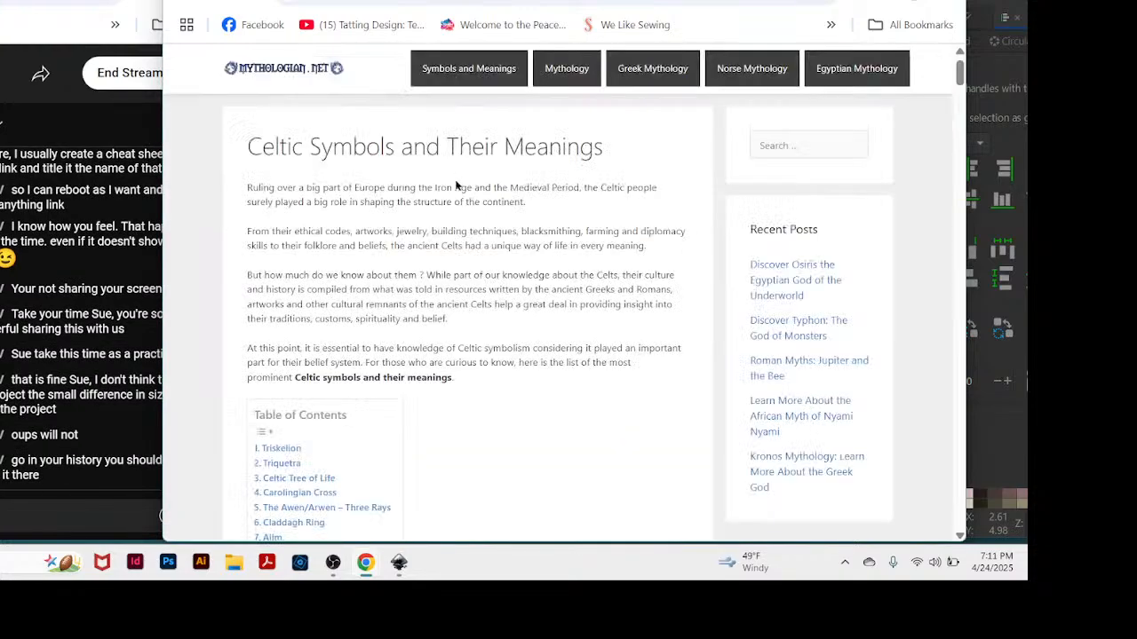
# Uncover the live chat beside the article and examine its triskelion, triquetra and Celtic Tree of Life illustrations.
pyautogui.moveTo(676, 2); pyautogui.dragTo(764, 2)
pyautogui.scroll(-10, 624, 364)
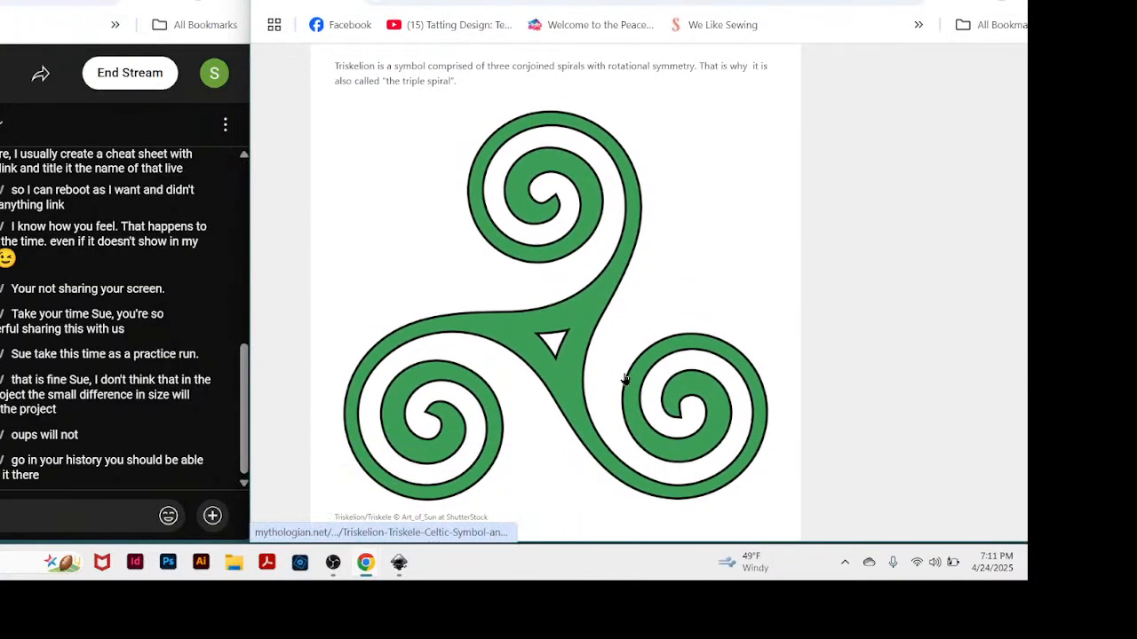
pyautogui.scroll(1, 625, 381)
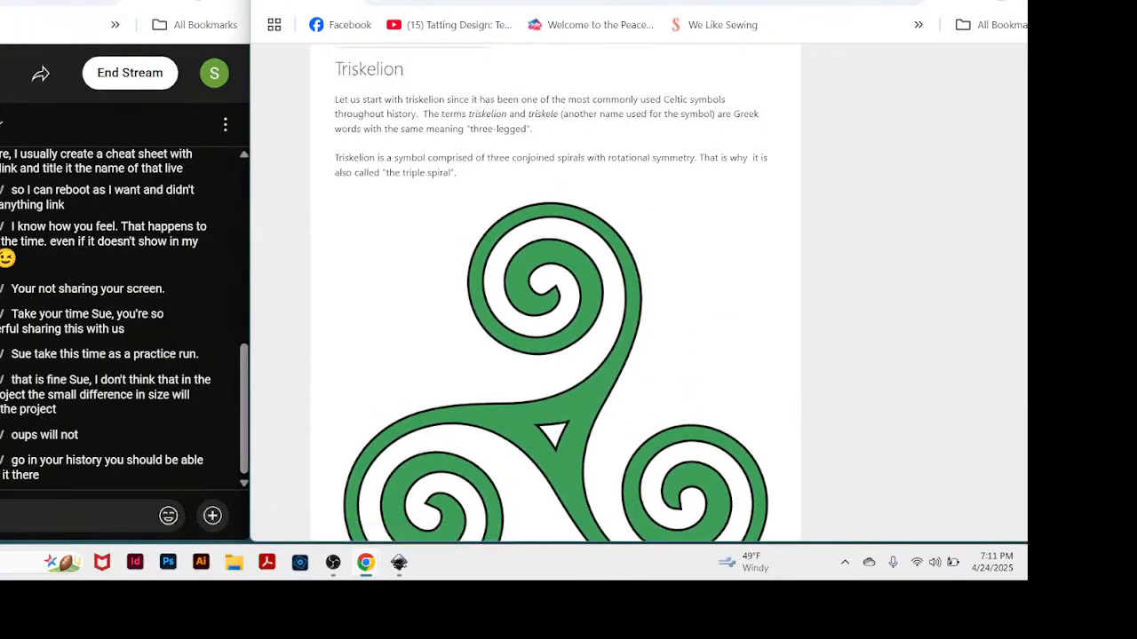
pyautogui.scroll(-1, 709, 140)
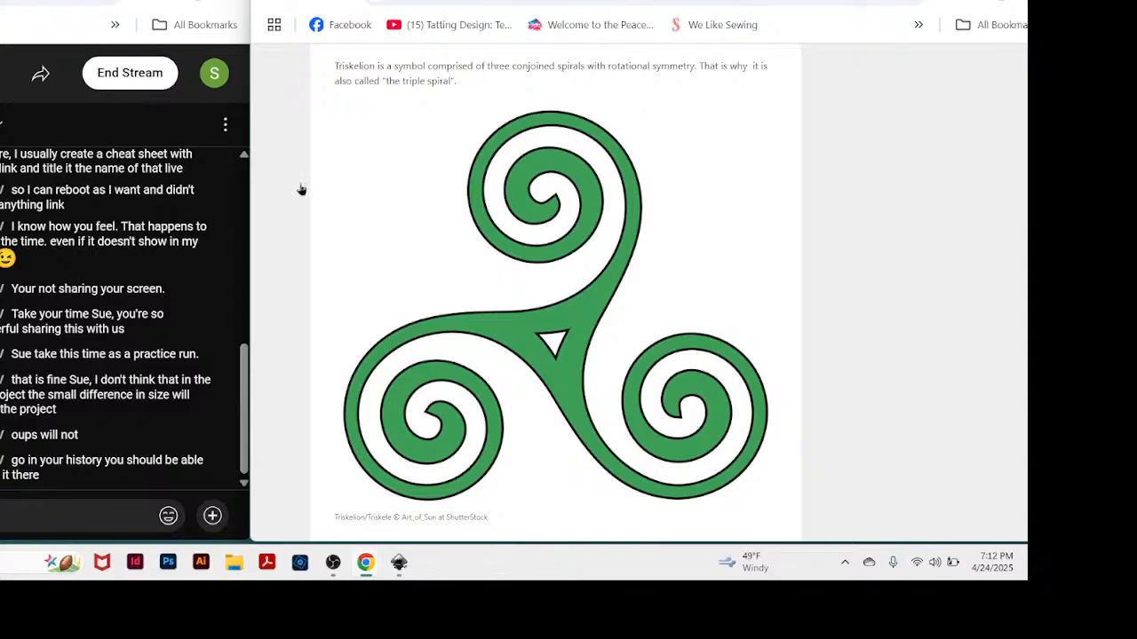
pyautogui.scroll(-10, 618, 249)
pyautogui.scroll(-3, 614, 255)
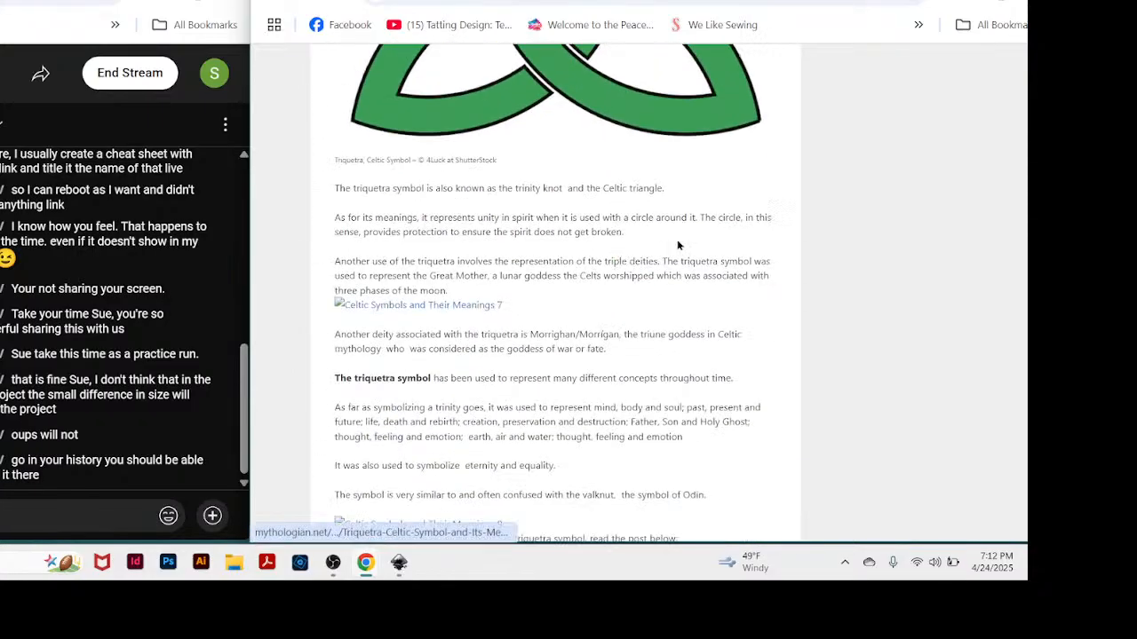
pyautogui.scroll(4, 678, 246)
pyautogui.scroll(-7, 678, 246)
pyautogui.scroll(-5, 675, 241)
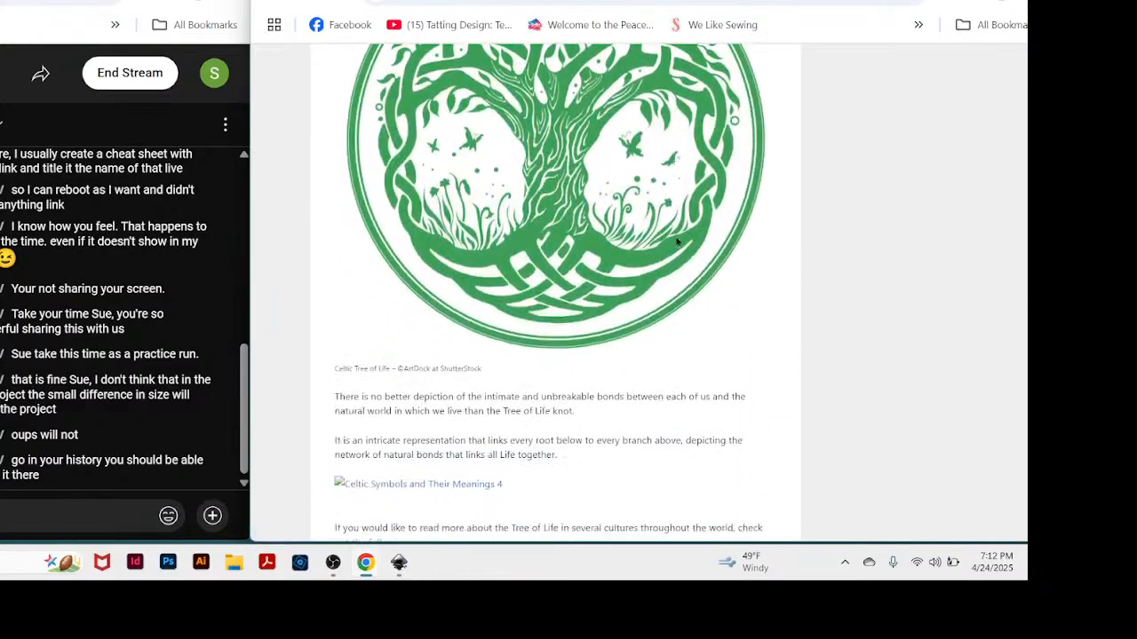
pyautogui.scroll(12, 665, 232)
pyautogui.scroll(-5, 662, 227)
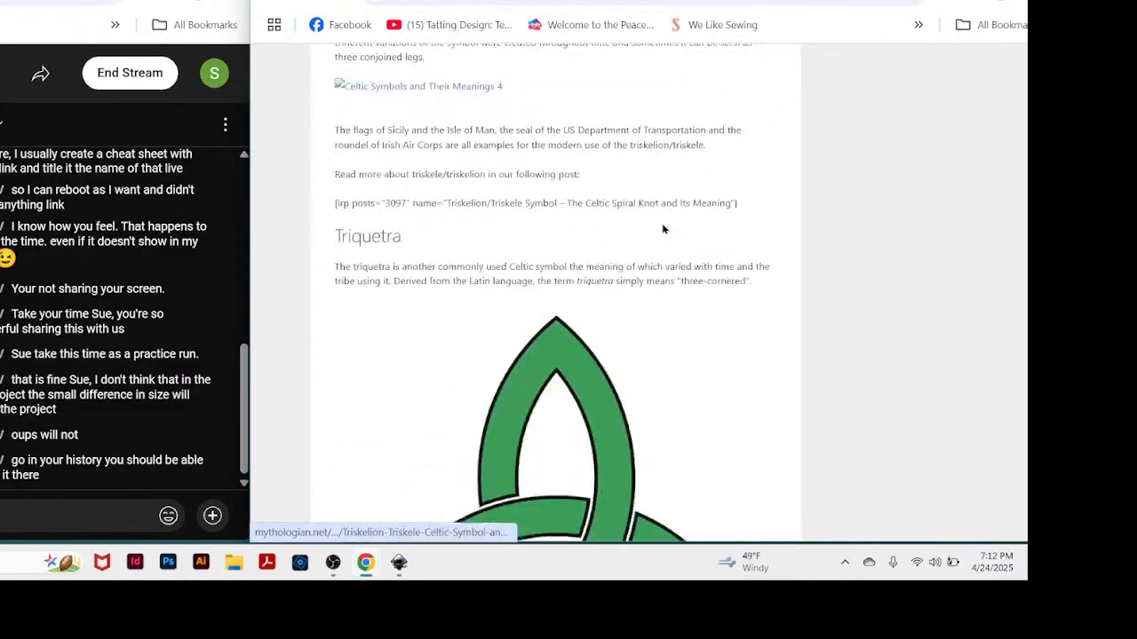
pyautogui.scroll(10, 663, 224)
# Copy the Mythologian article's web address and post it in the live stream chat.
pyautogui.click(644, 2)
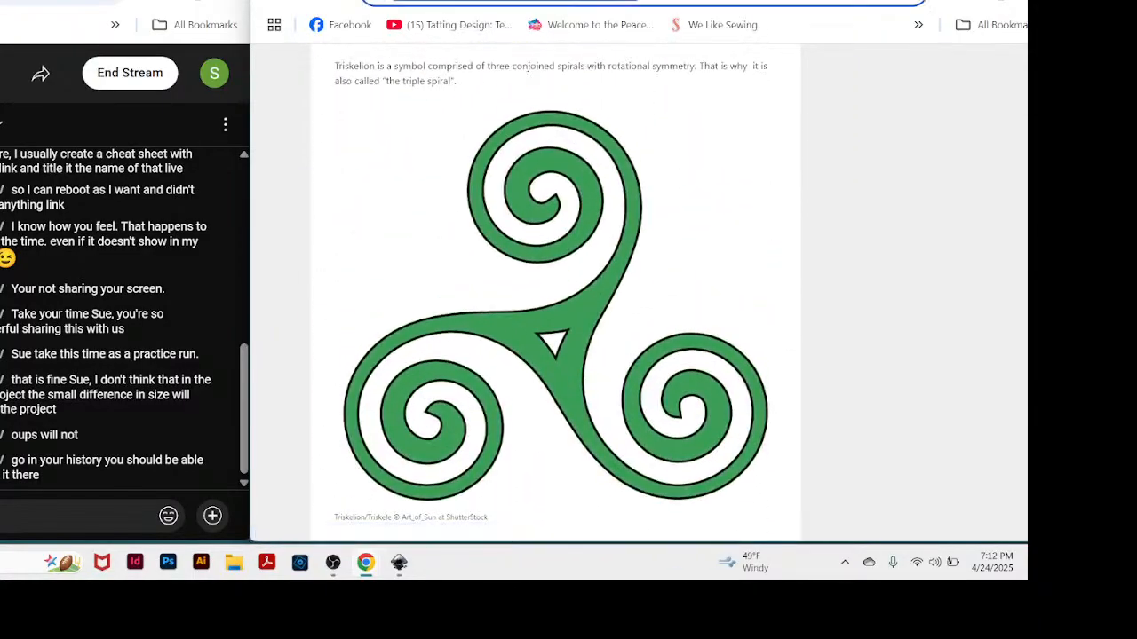
pyautogui.click(71, 516)
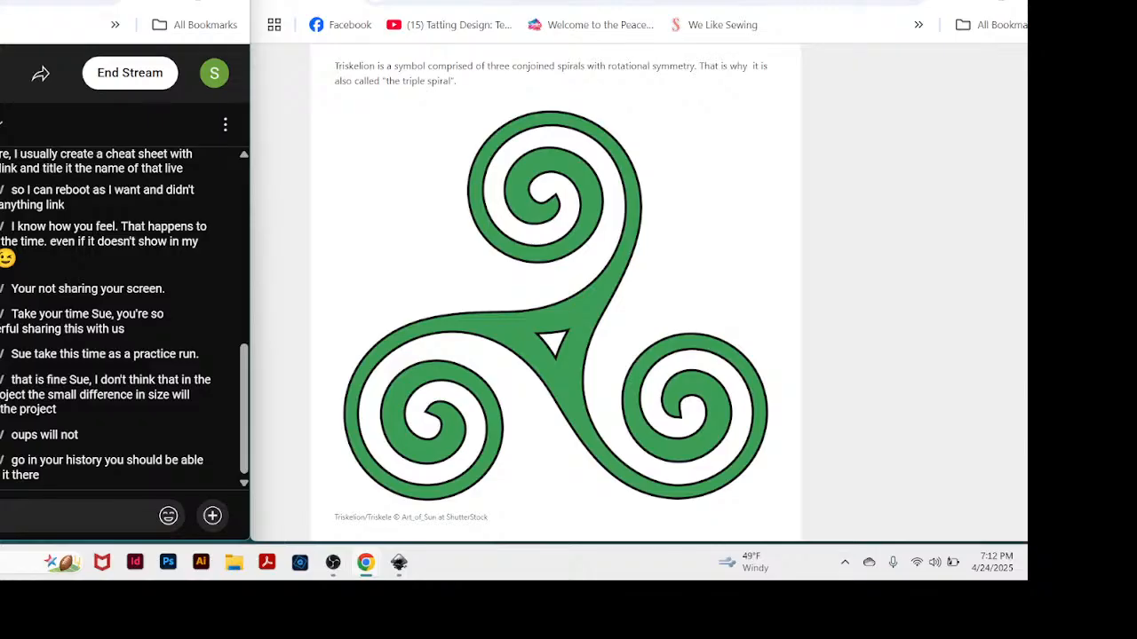
pyautogui.write('https://mythologian.net/celtic-symbols-meanings/')
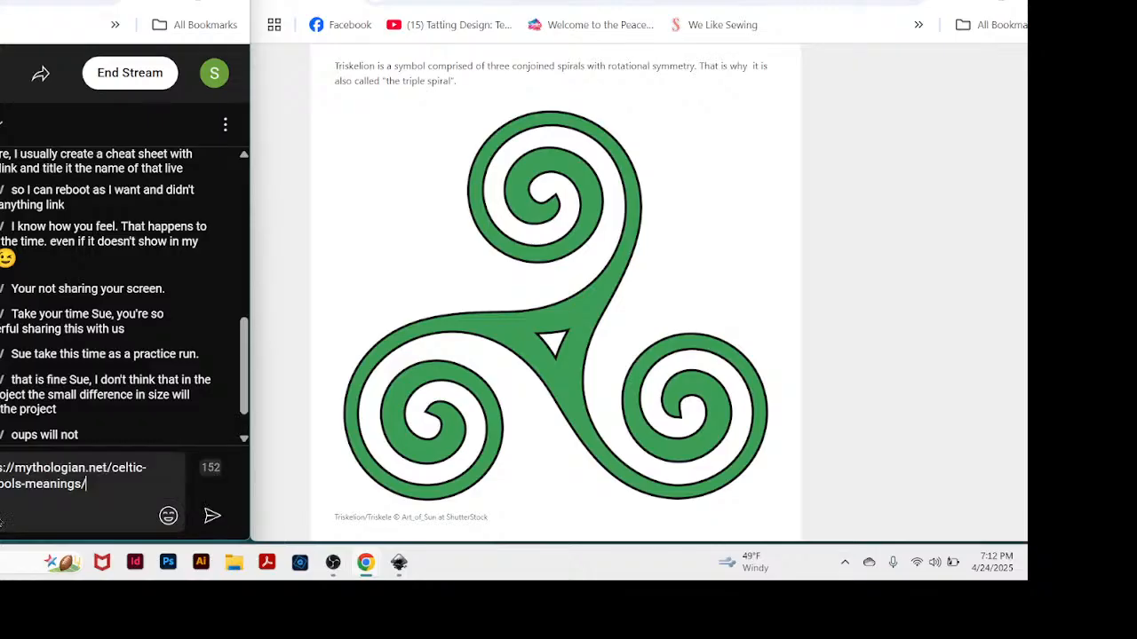
pyautogui.press('Return')
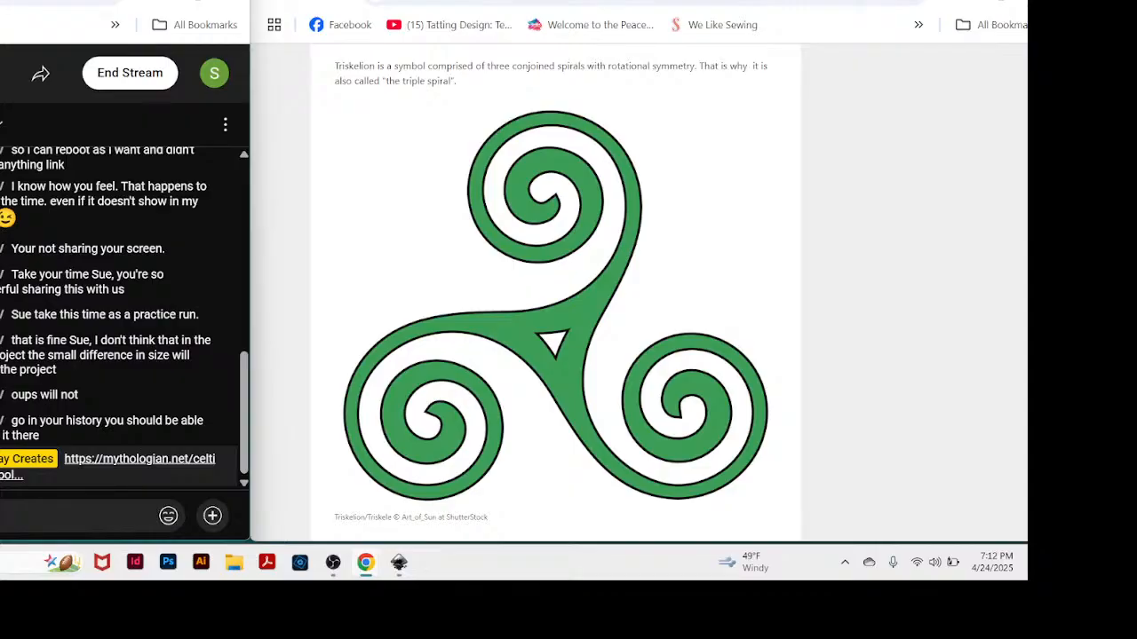
# Bring the full triquetra illustration into view in the Mythologian article.
pyautogui.click(748, 2)
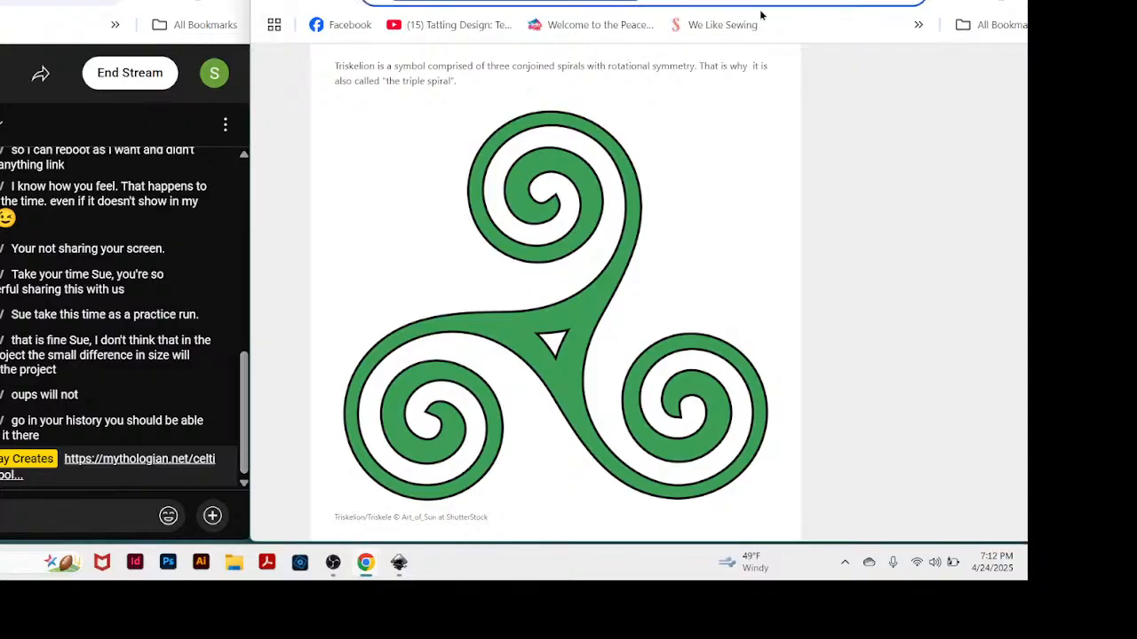
pyautogui.scroll(-10, 660, 282)
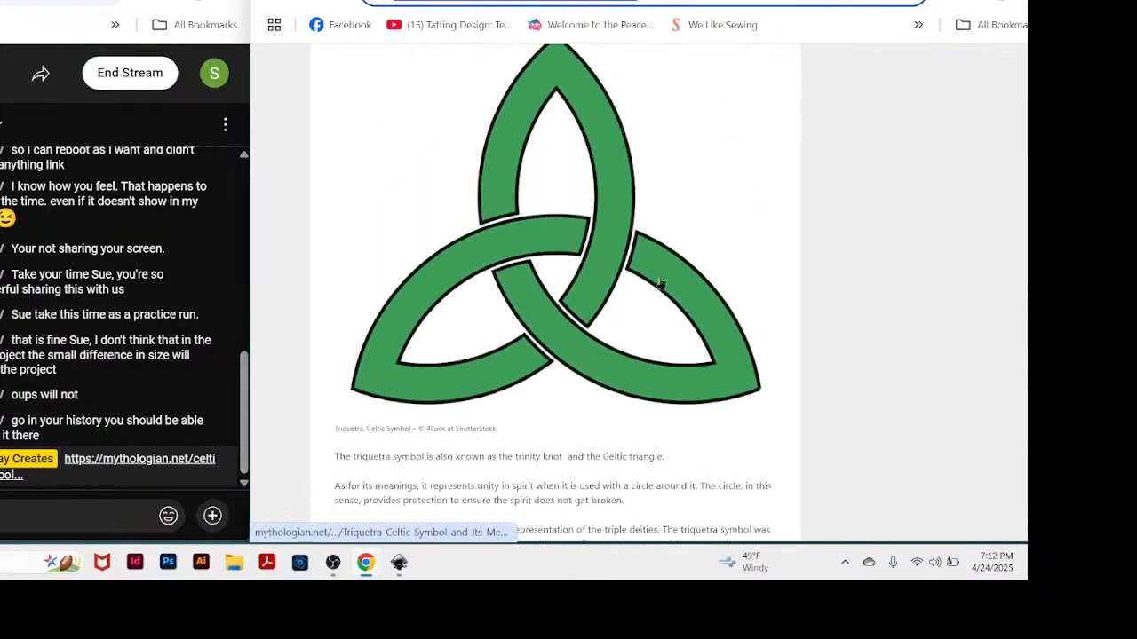
pyautogui.scroll(2, 660, 282)
pyautogui.scroll(-2, 659, 284)
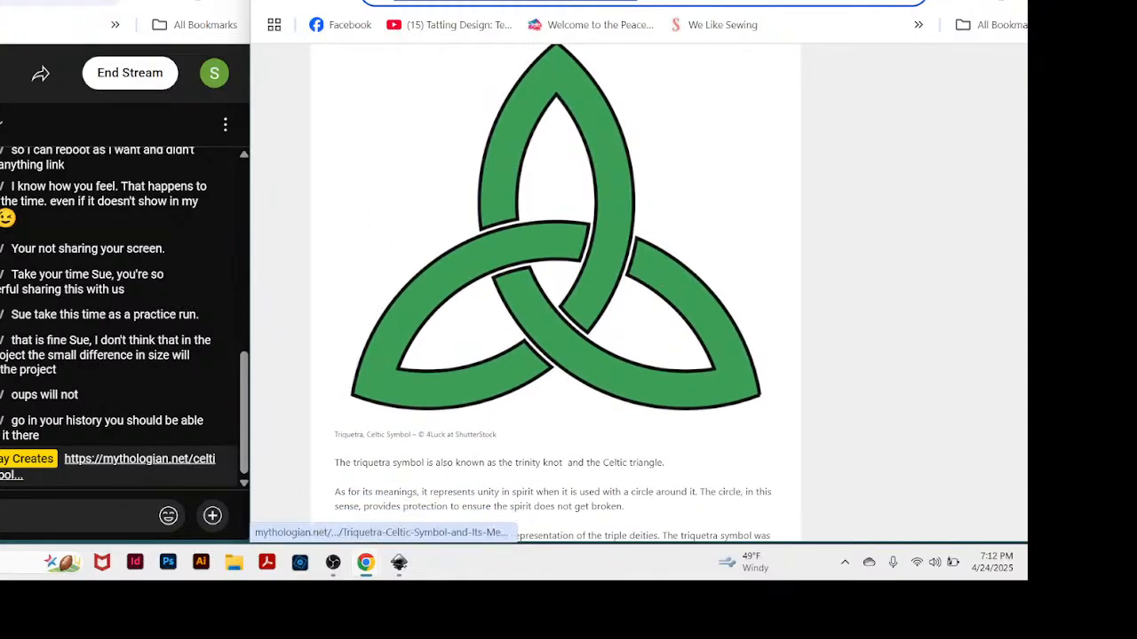
# Shift the chat window aside, minimise the search results window, and place a narrowed triquetra article window beside the chat.
pyautogui.moveTo(661, 0); pyautogui.dragTo(657, 0)
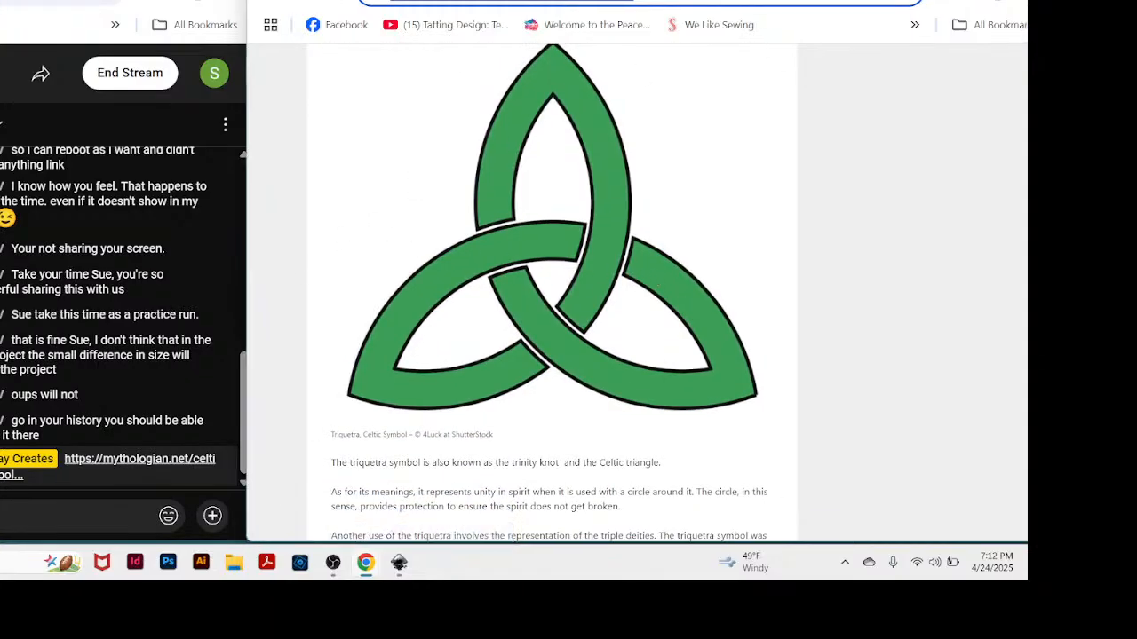
pyautogui.moveTo(116, 2); pyautogui.dragTo(31, 5)
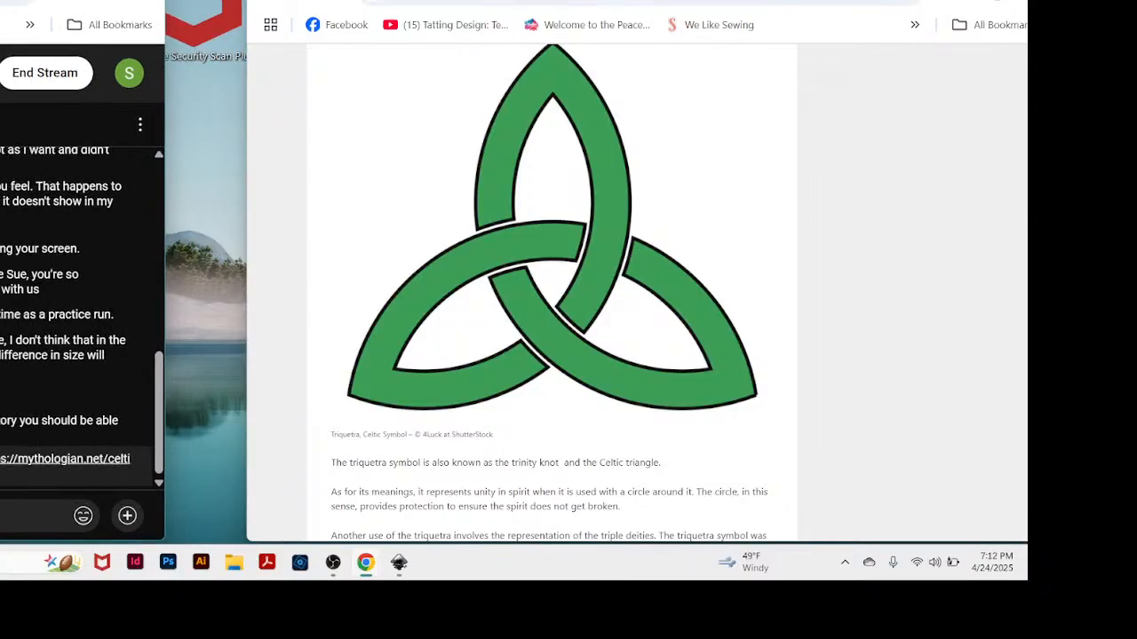
pyautogui.moveTo(568, 0); pyautogui.dragTo(524, 122)
pyautogui.moveTo(586, 0); pyautogui.dragTo(528, 0)
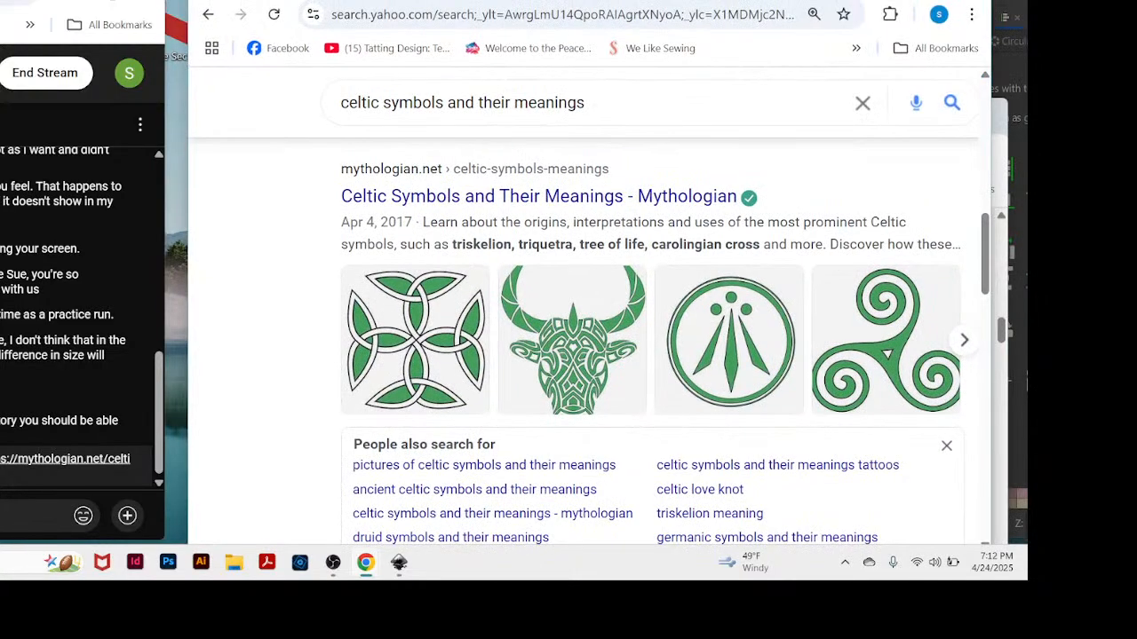
pyautogui.click(887, 0)
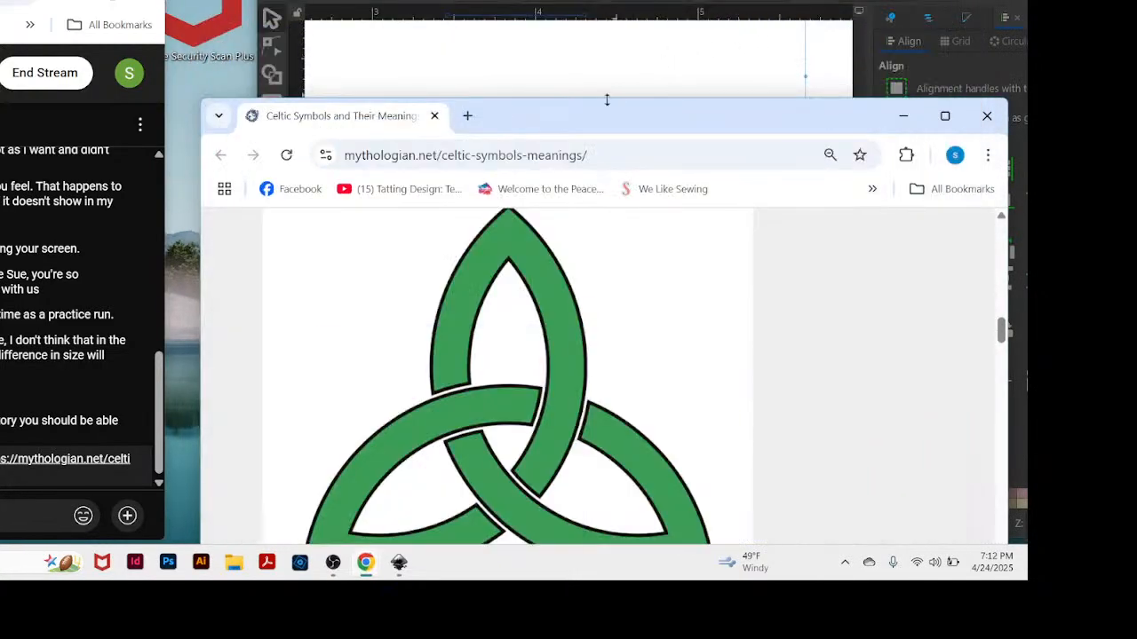
pyautogui.moveTo(589, 122); pyautogui.dragTo(503, 0)
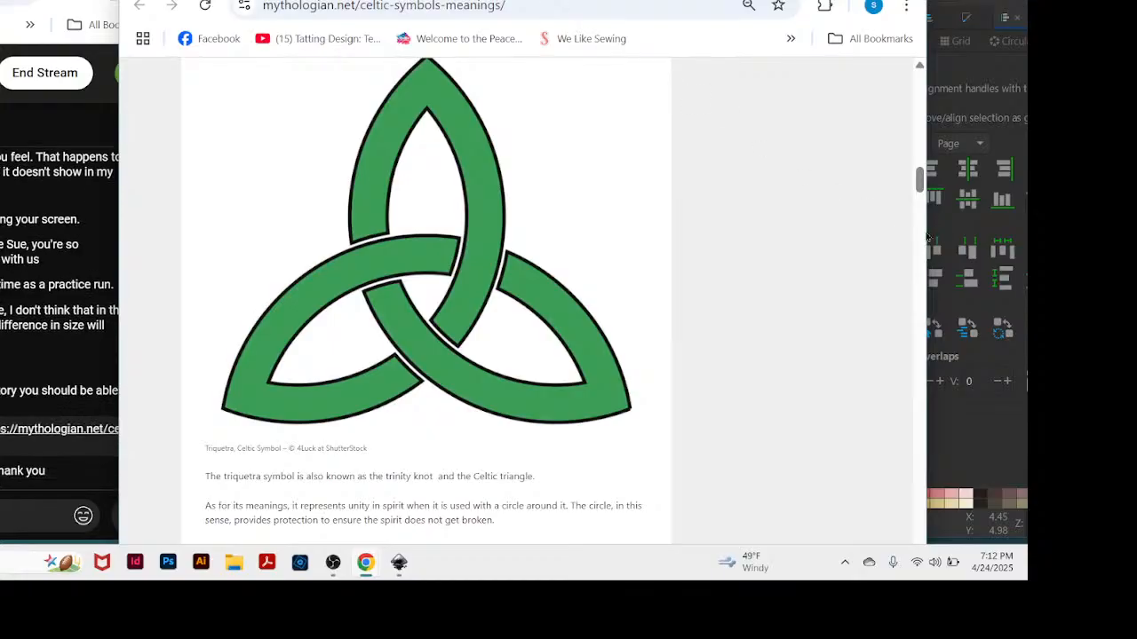
pyautogui.moveTo(927, 227); pyautogui.dragTo(615, 293)
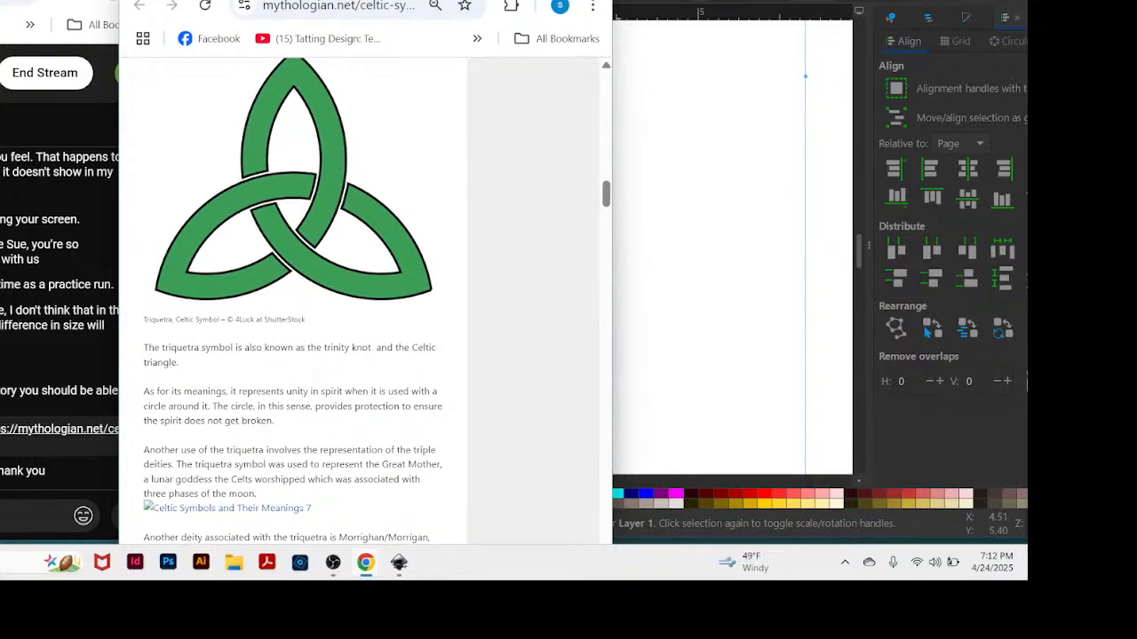
pyautogui.moveTo(400, 0); pyautogui.dragTo(407, 2)
# Place the Inkscape window beside the triquetra reference and move the small circle slightly down and to the left.
pyautogui.moveTo(711, 0); pyautogui.dragTo(908, 7)
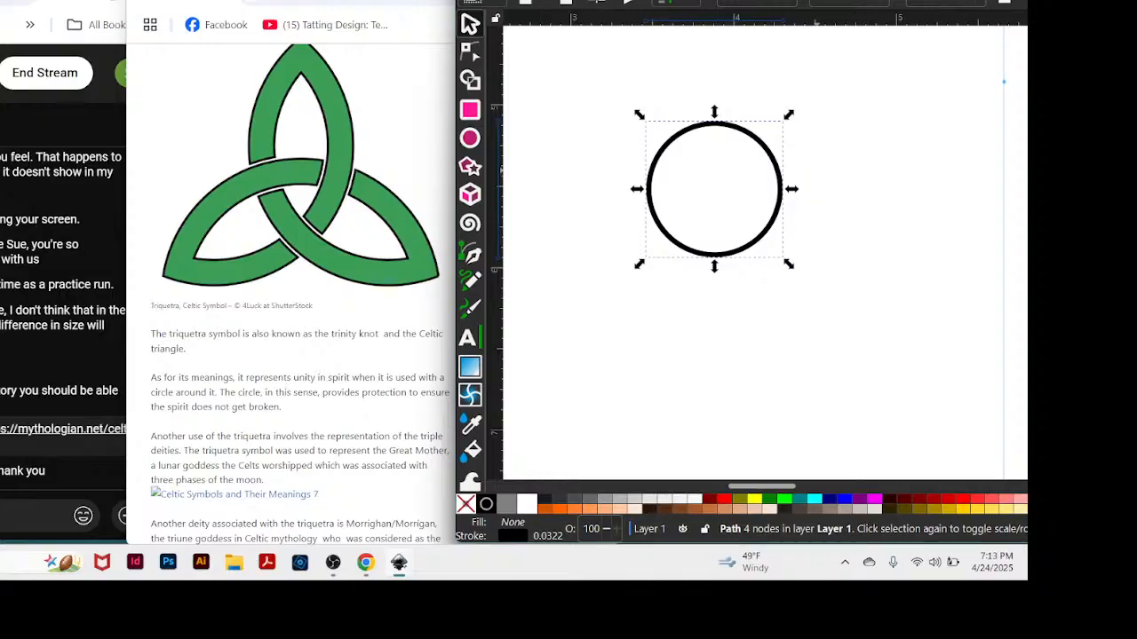
pyautogui.moveTo(799, 2); pyautogui.dragTo(792, 5)
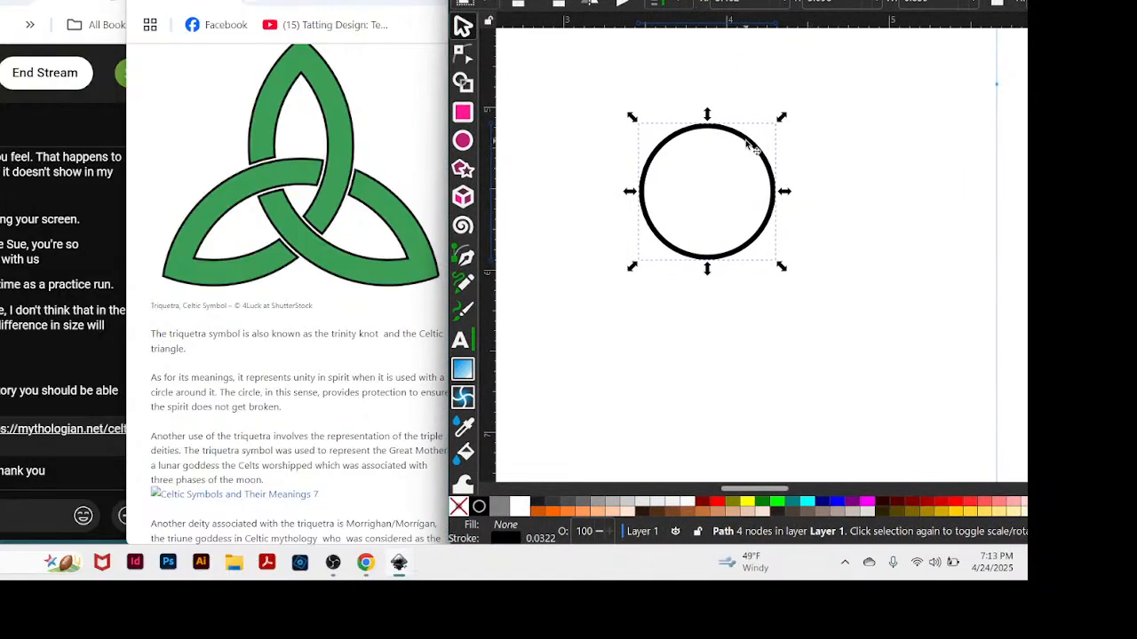
pyautogui.moveTo(745, 139); pyautogui.dragTo(729, 166)
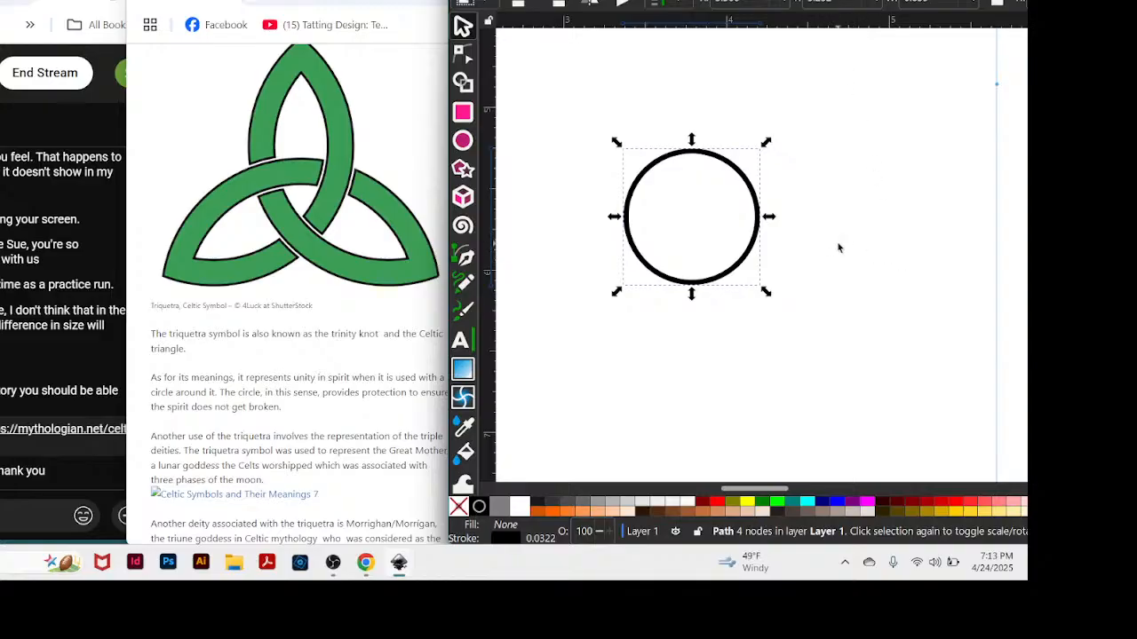
# Duplicate the small circle and place the copy level with the original so that it overlaps the original's right part.
pyautogui.hotkey('ctrl', 'c')
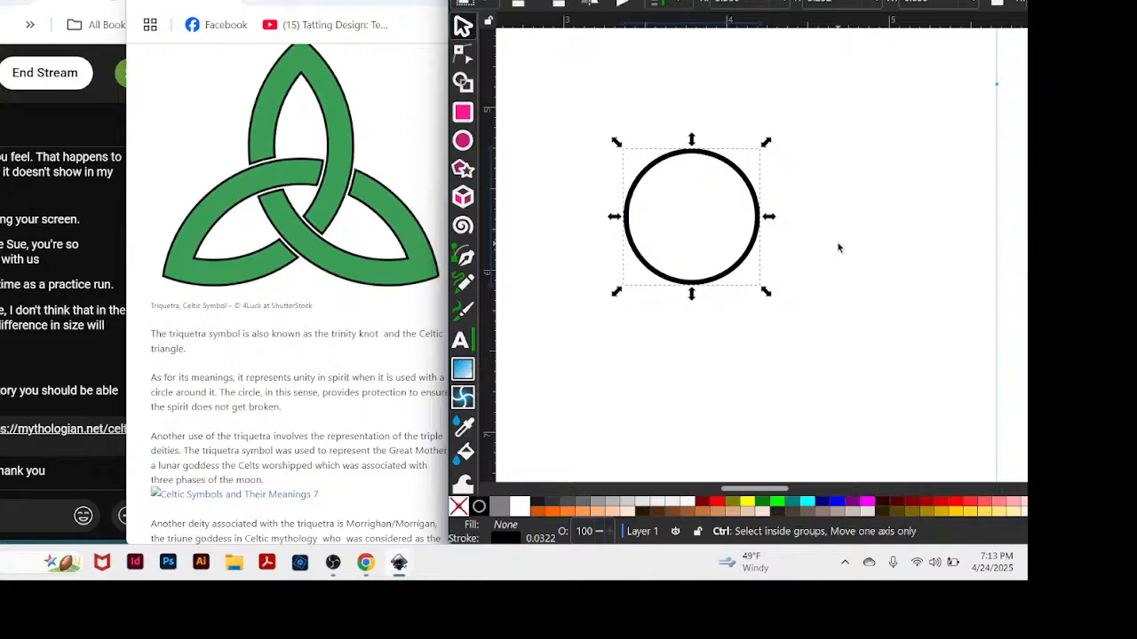
pyautogui.hotkey('ctrl', 'v')
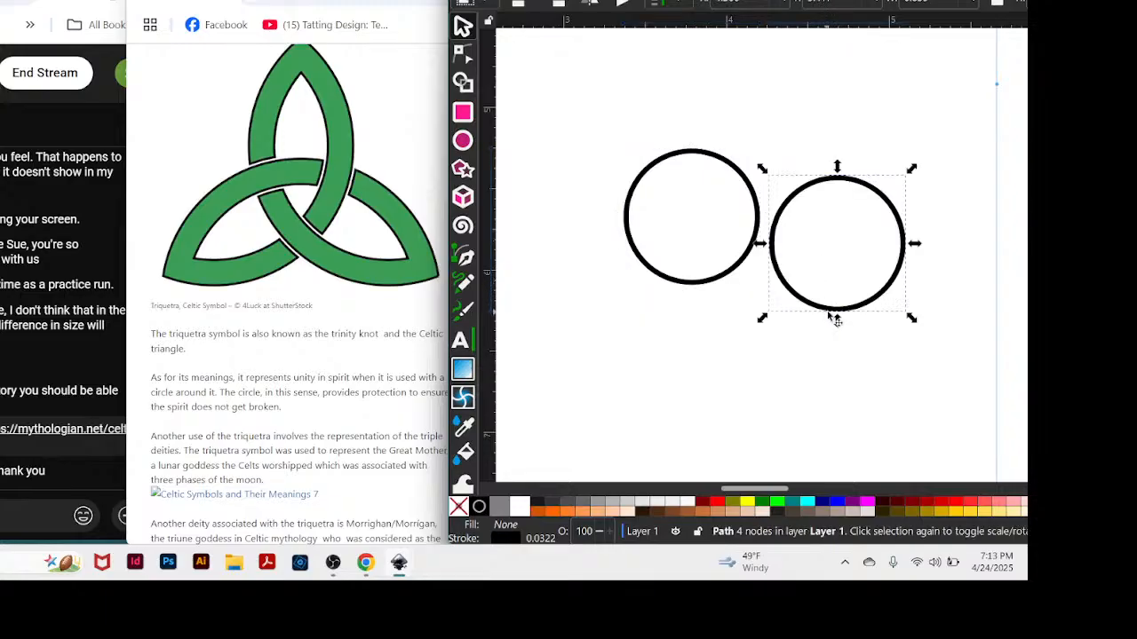
pyautogui.moveTo(830, 308); pyautogui.dragTo(761, 283)
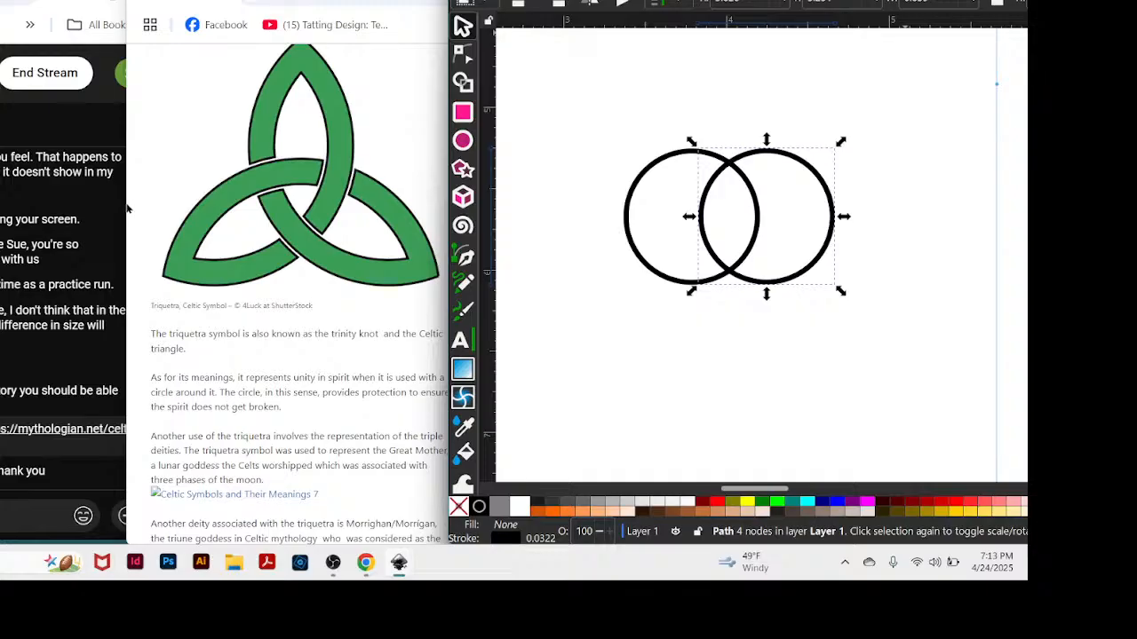
# Bring the Triquetra section into view in the article and shift the Inkscape window so its alignment controls are visible.
pyautogui.moveTo(130, 210); pyautogui.dragTo(163, 209)
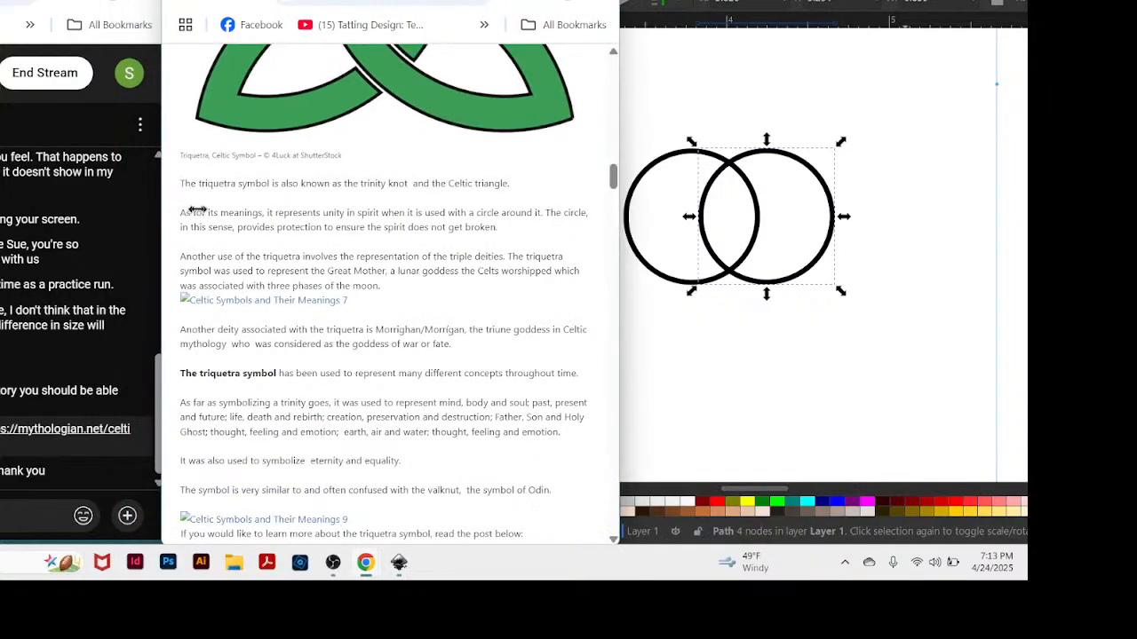
pyautogui.scroll(3, 360, 186)
pyautogui.scroll(3, 361, 183)
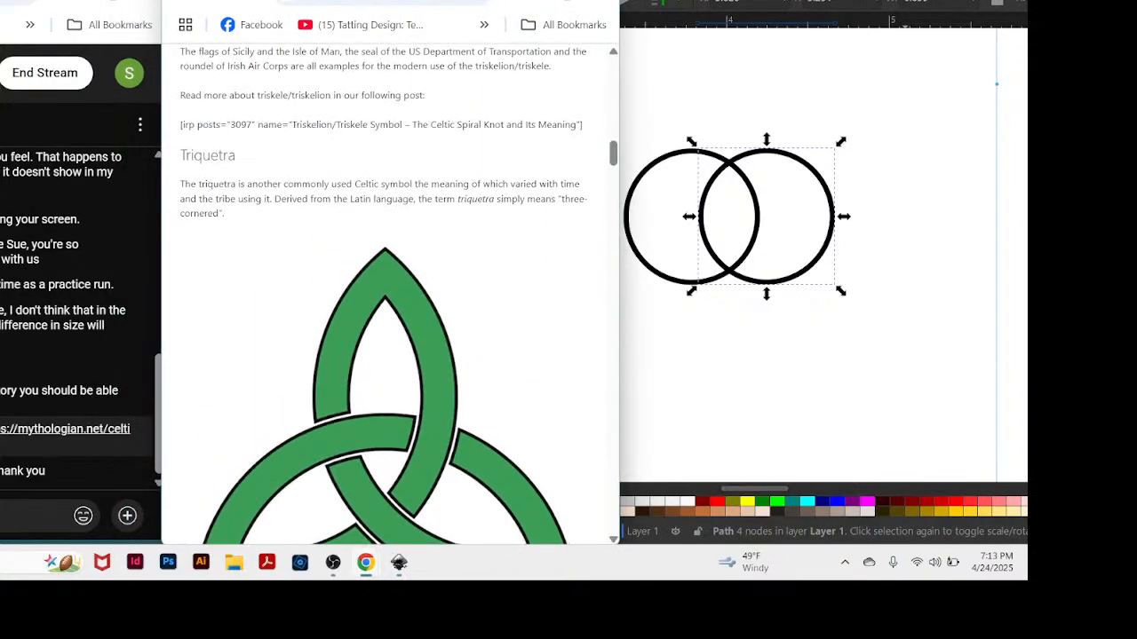
pyautogui.moveTo(426, 1); pyautogui.dragTo(390, 0)
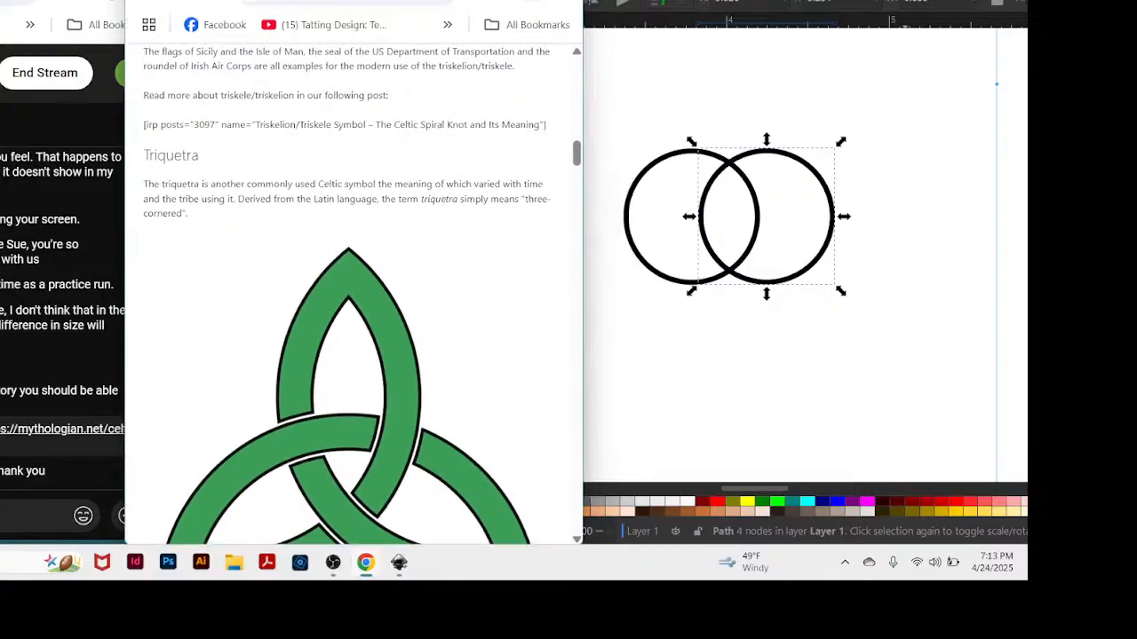
pyautogui.moveTo(903, 0); pyautogui.dragTo(677, 0)
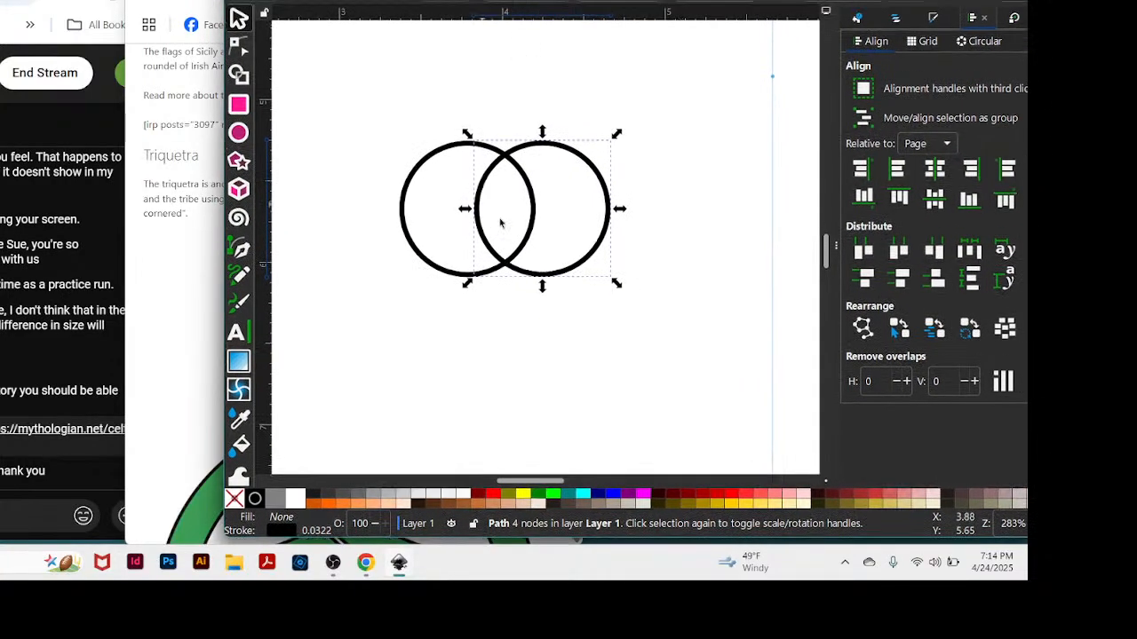
# Try vertical alignments of the copied circle relative to the page's centre and edges, undoing the edge alignments.
pyautogui.click(933, 198)
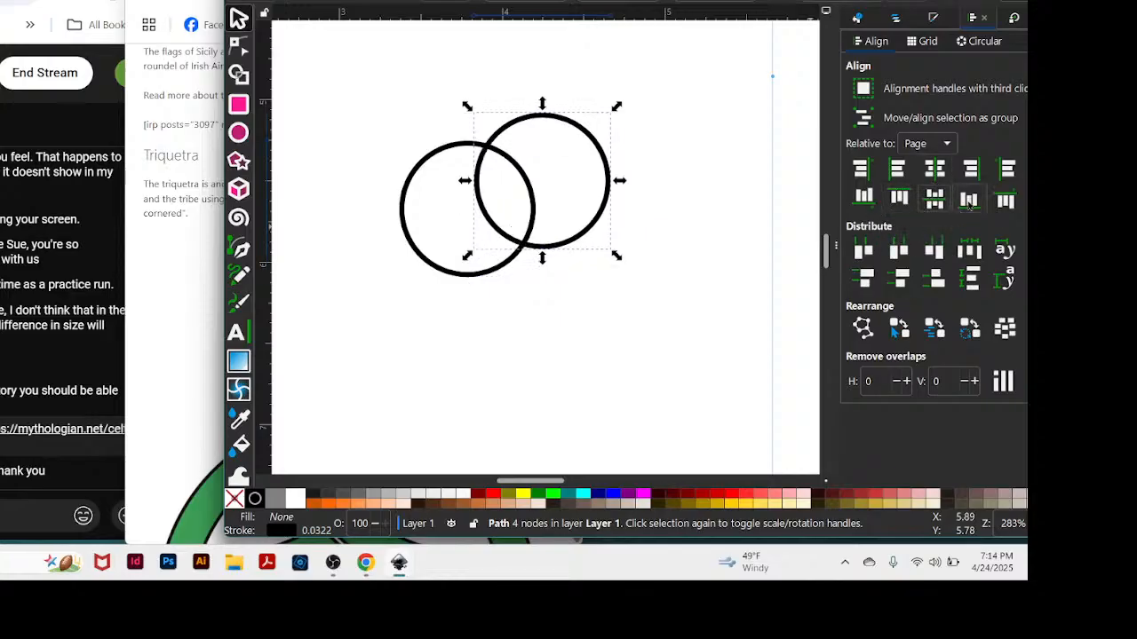
pyautogui.click(968, 201)
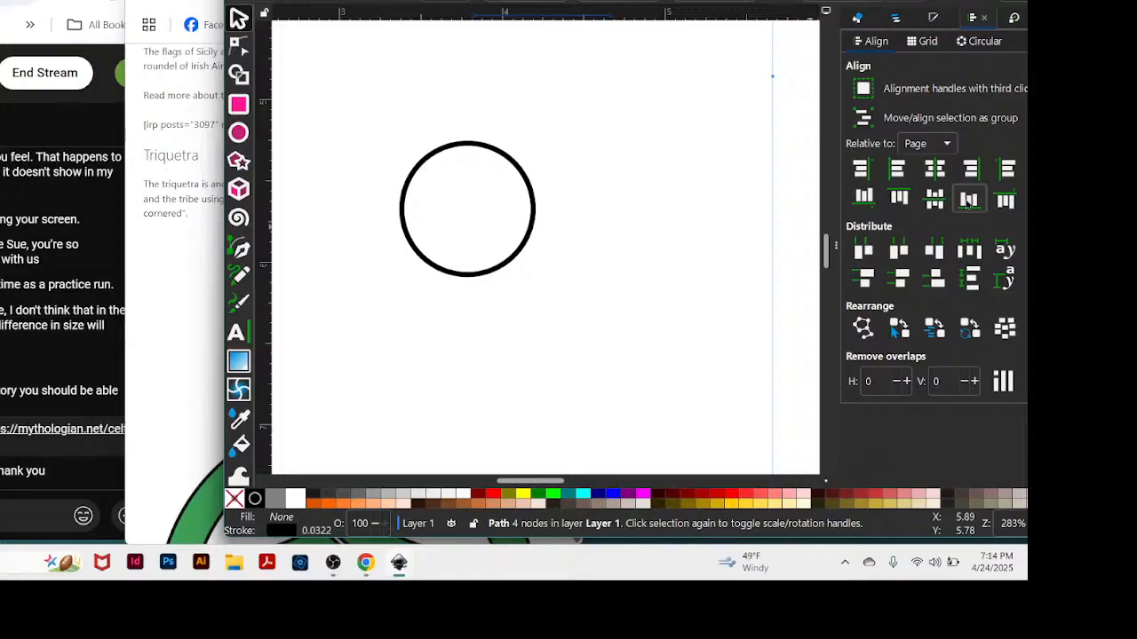
pyautogui.hotkey('ctrl', 'z')
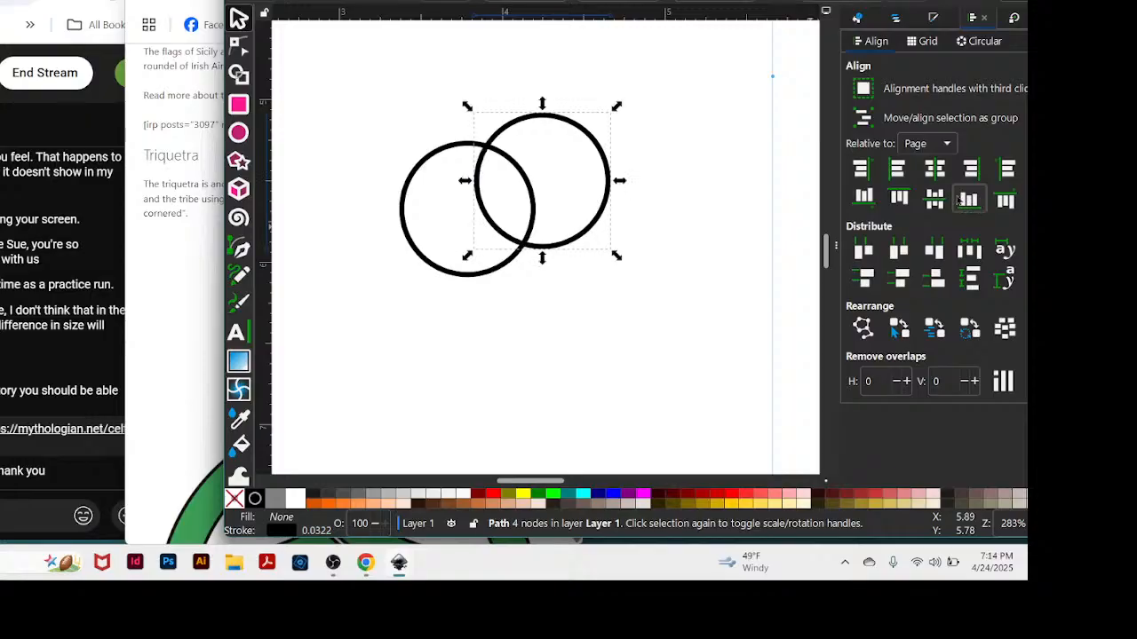
pyautogui.click(864, 199)
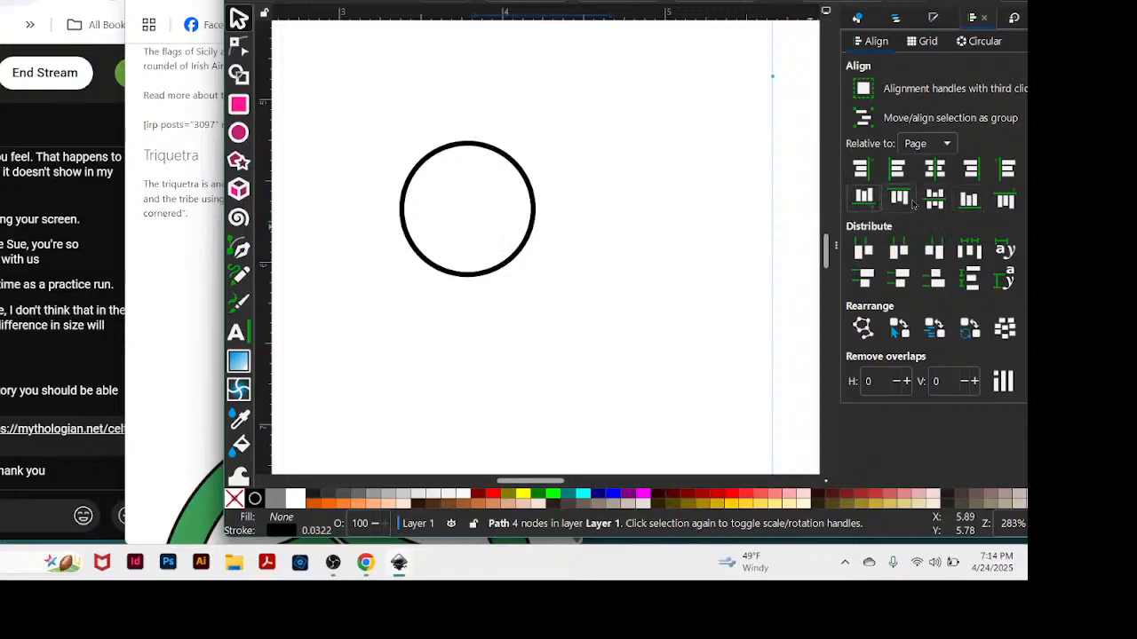
pyautogui.hotkey('ctrl', 'z')
# Align the bottom edges of both circles to the page's top edge and move the pair back down between the vertical guides.
pyautogui.moveTo(385, 95); pyautogui.dragTo(682, 329)
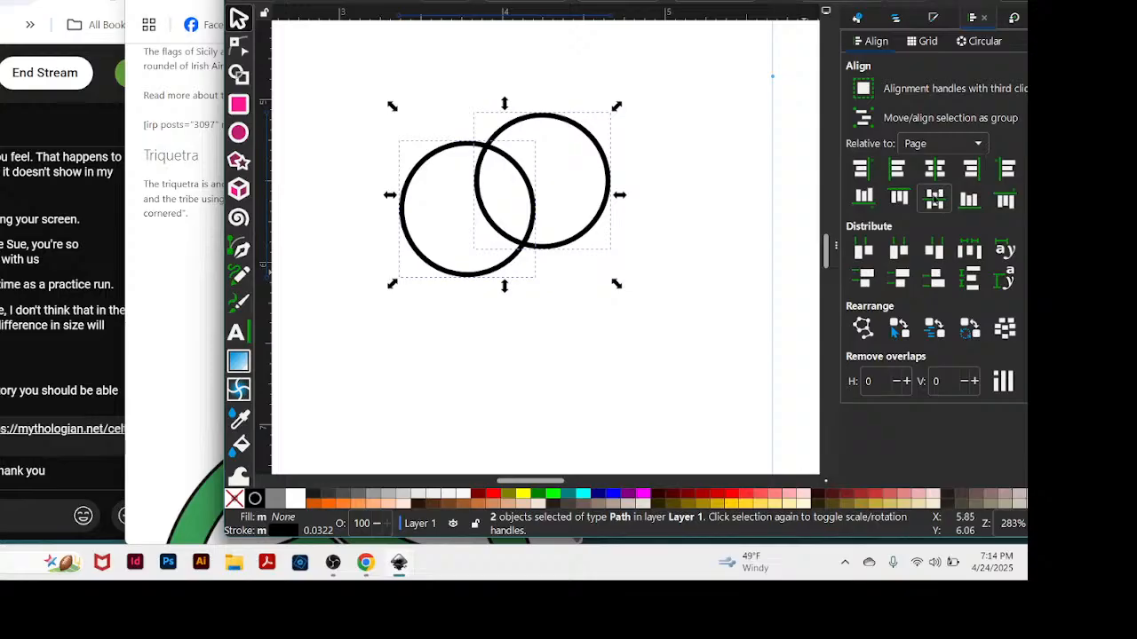
pyautogui.click(864, 196)
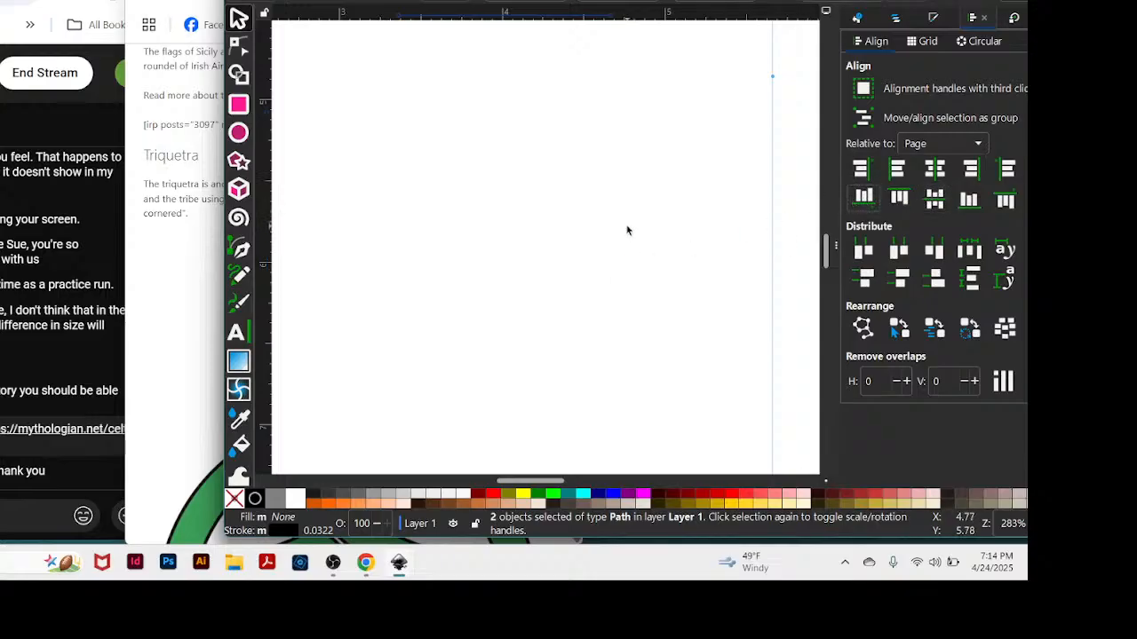
pyautogui.press('-')
pyautogui.press('-')
pyautogui.press('-')
pyautogui.press('-')
pyautogui.press('-')
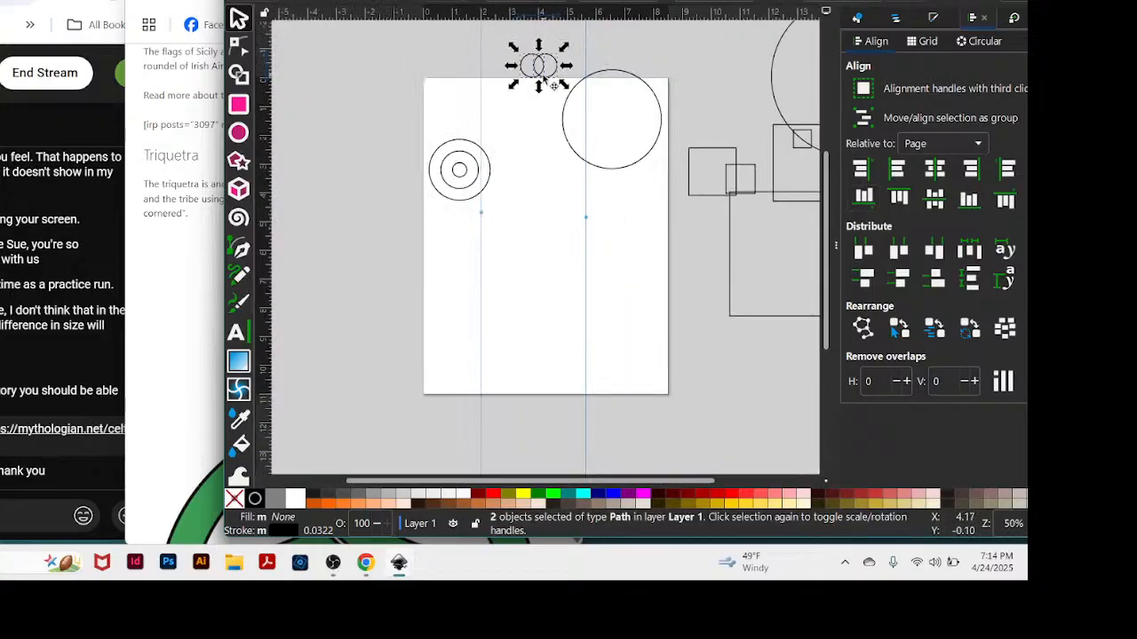
pyautogui.moveTo(545, 78); pyautogui.dragTo(538, 279)
# Place a horizontal guide along the bottom edge of the two overlapping circles.
pyautogui.scroll(3, 539, 277)
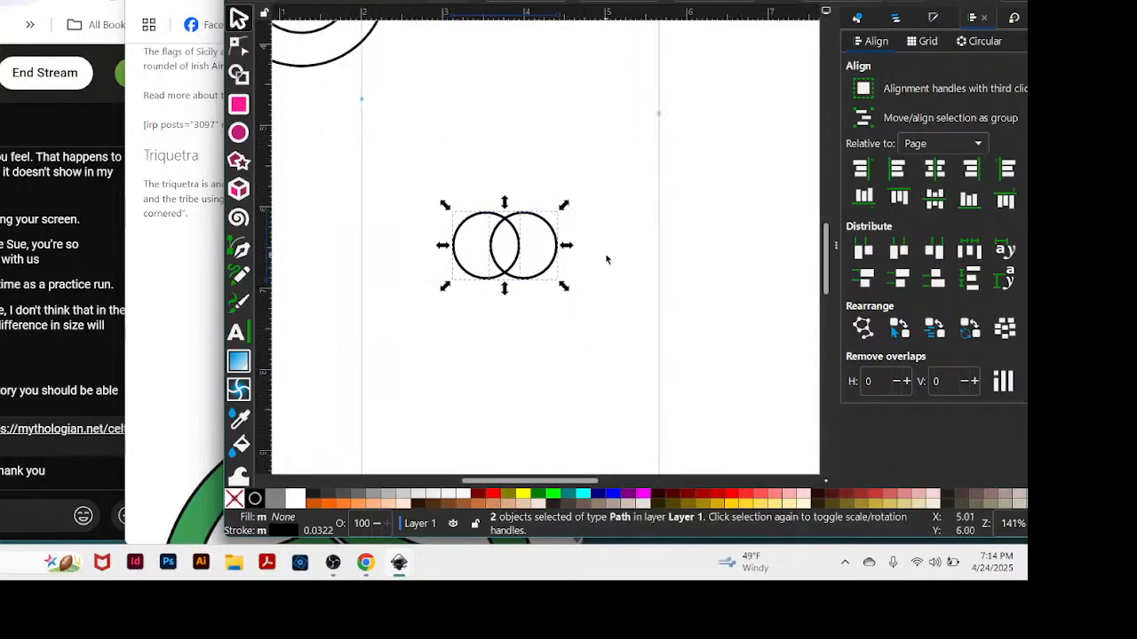
pyautogui.scroll(-1, 606, 260)
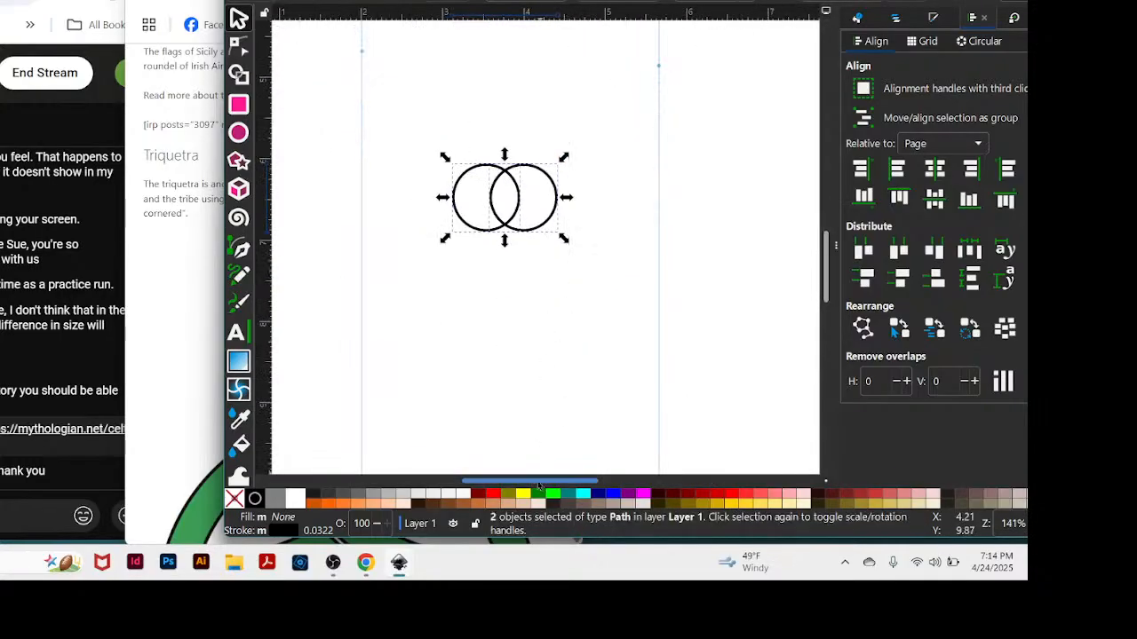
pyautogui.moveTo(537, 482); pyautogui.dragTo(526, 482)
pyautogui.press('+')
pyautogui.press('+')
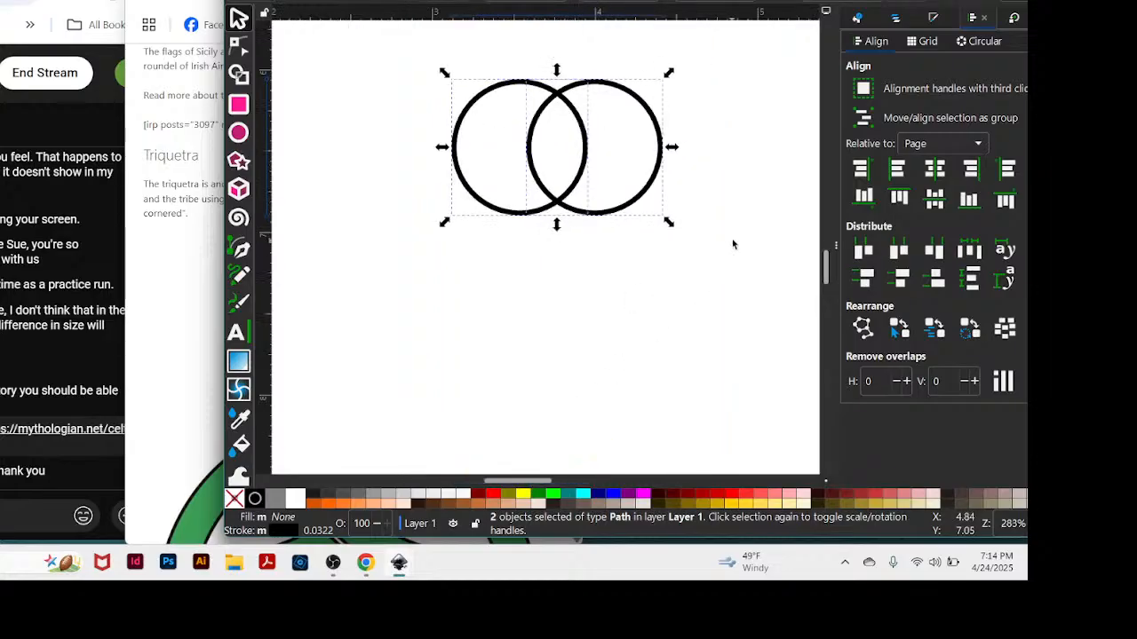
pyautogui.scroll(2, 733, 244)
pyautogui.press('+')
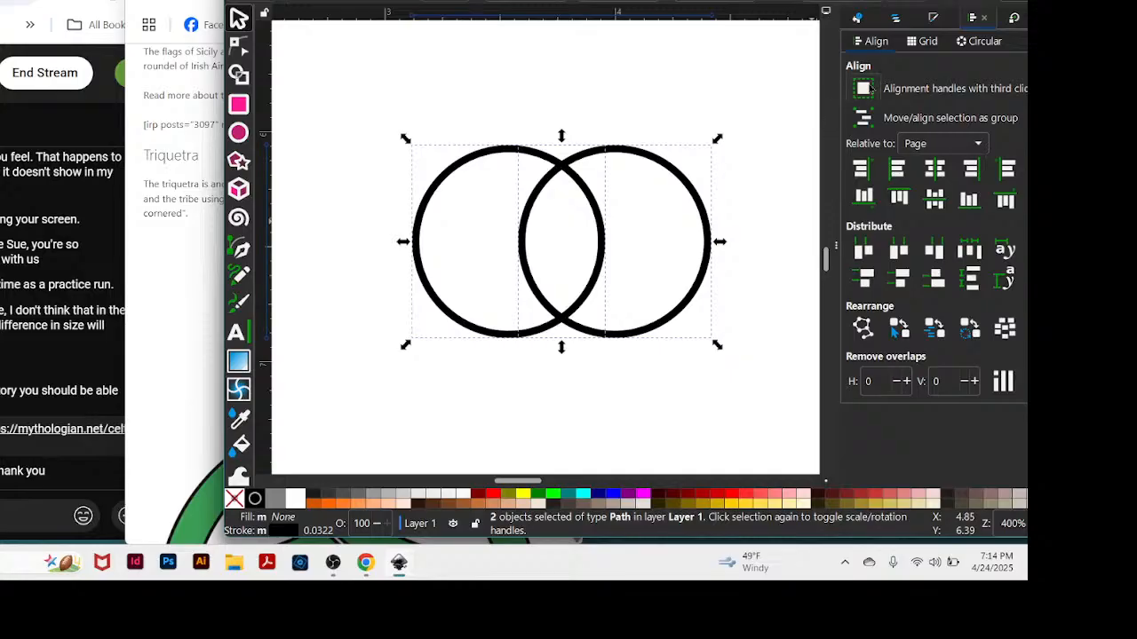
pyautogui.hotkey('ctrl', 'shift', 'g')
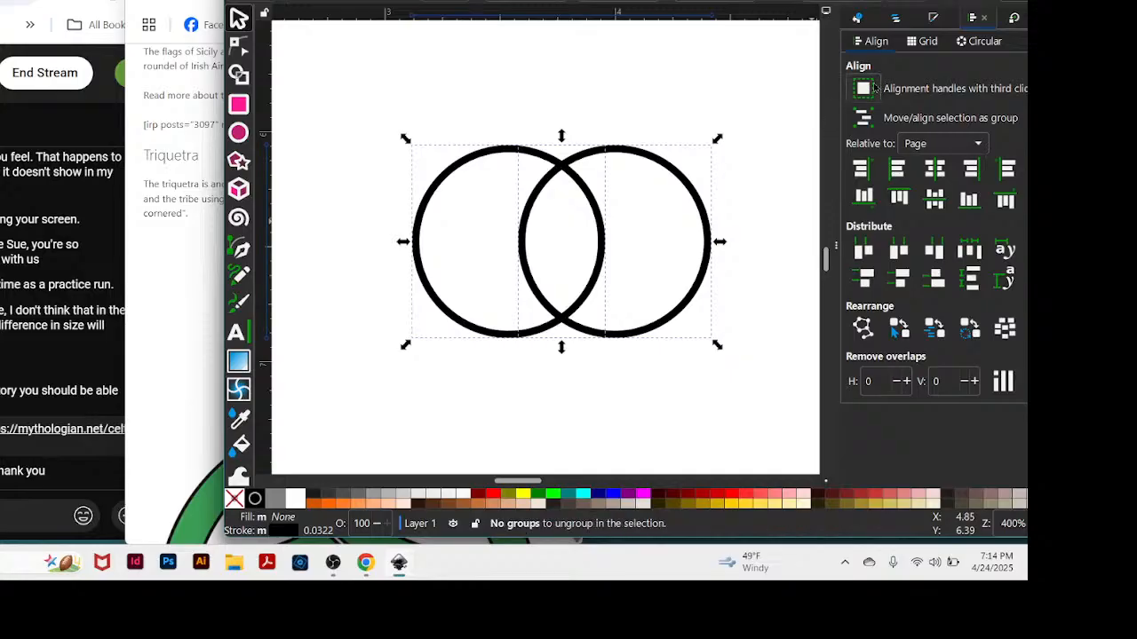
pyautogui.click(723, 65)
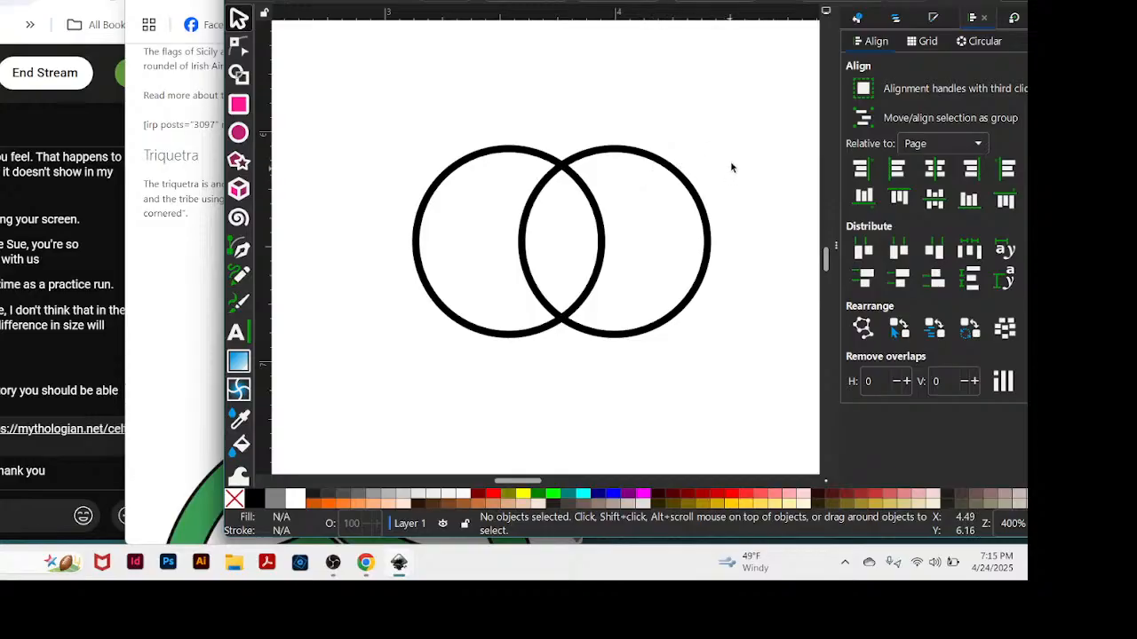
pyautogui.scroll(3, 734, 154)
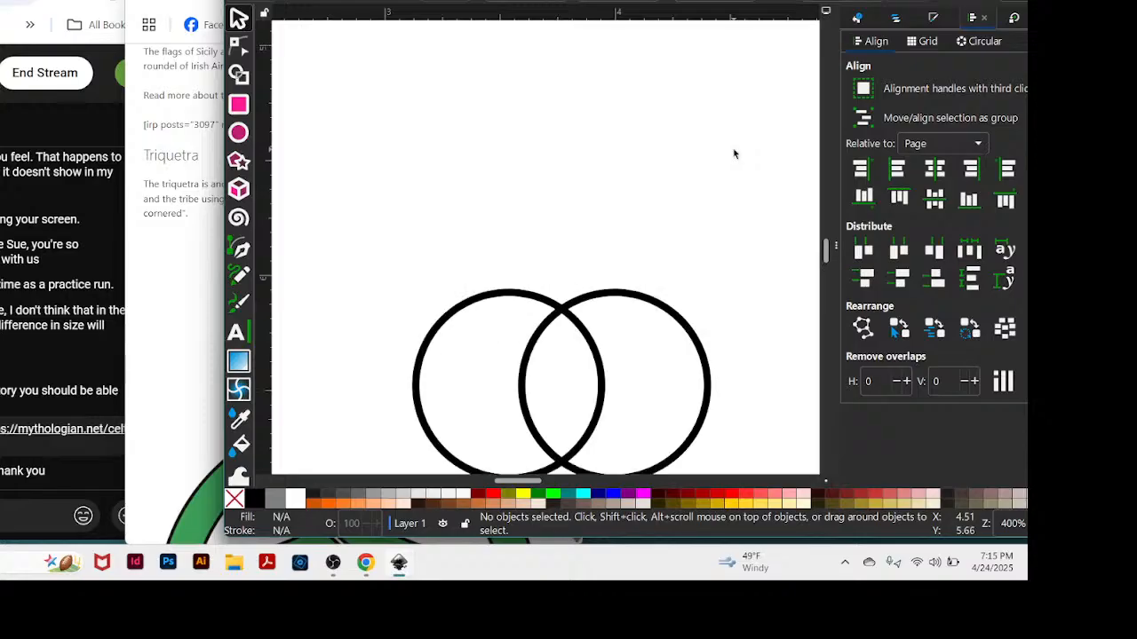
pyautogui.scroll(-4, 734, 154)
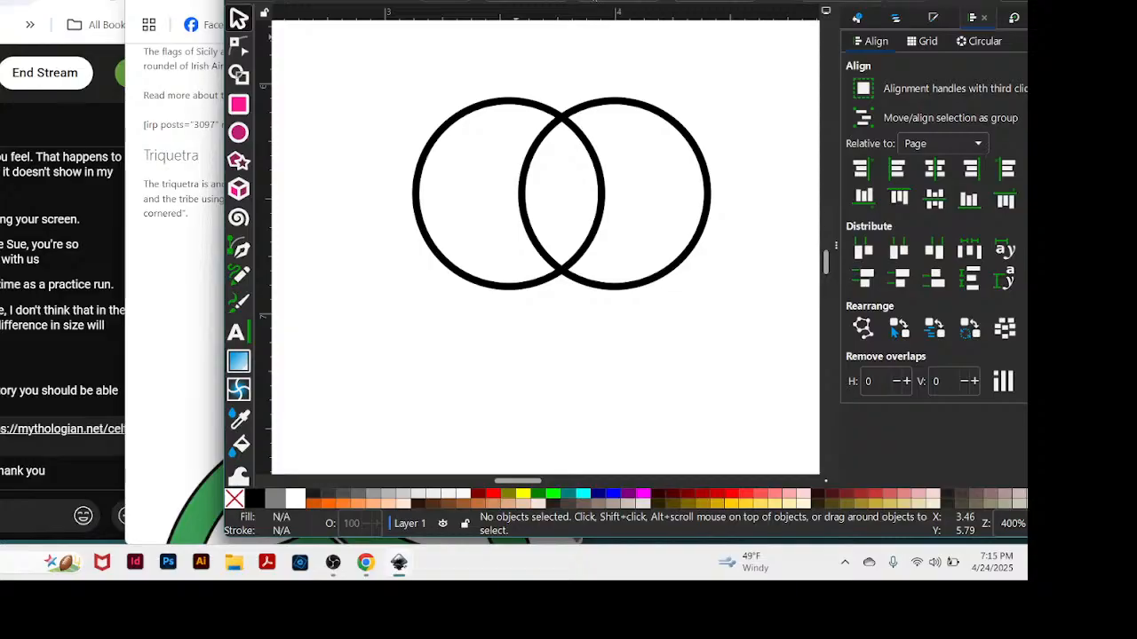
pyautogui.moveTo(516, 12); pyautogui.dragTo(607, 296)
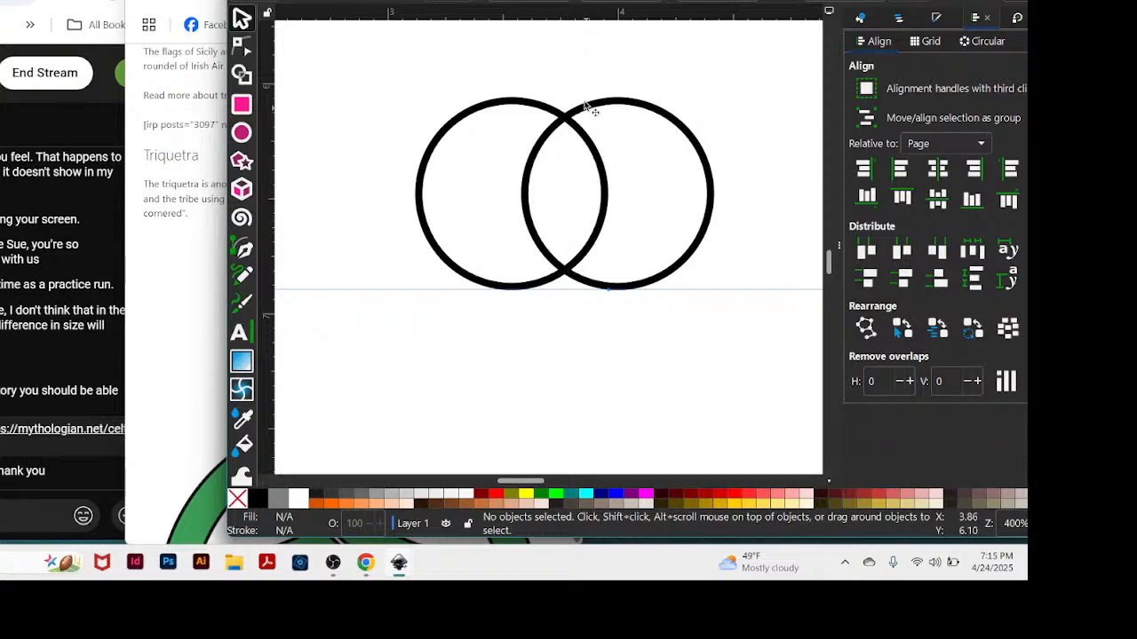
# Uncover the full triquetra illustration to compare it with the overlapping circles, and bring the drawing window back over it.
pyautogui.moveTo(542, 2); pyautogui.dragTo(784, 2)
pyautogui.scroll(-2, 292, 354)
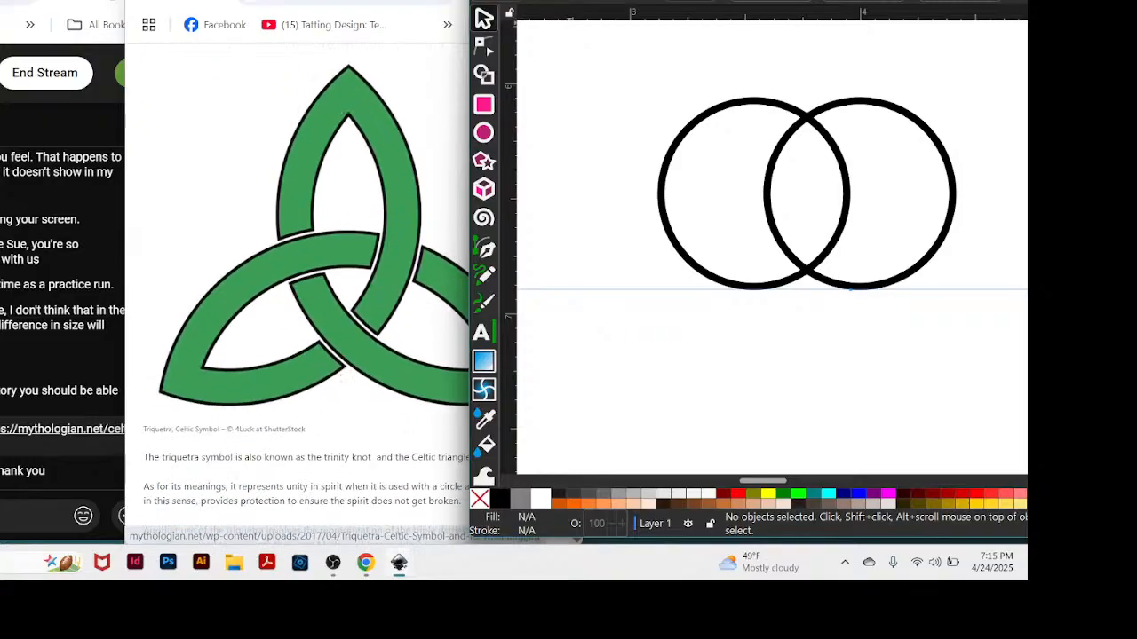
pyautogui.moveTo(784, 1); pyautogui.dragTo(569, 1)
pyautogui.press('Delete')
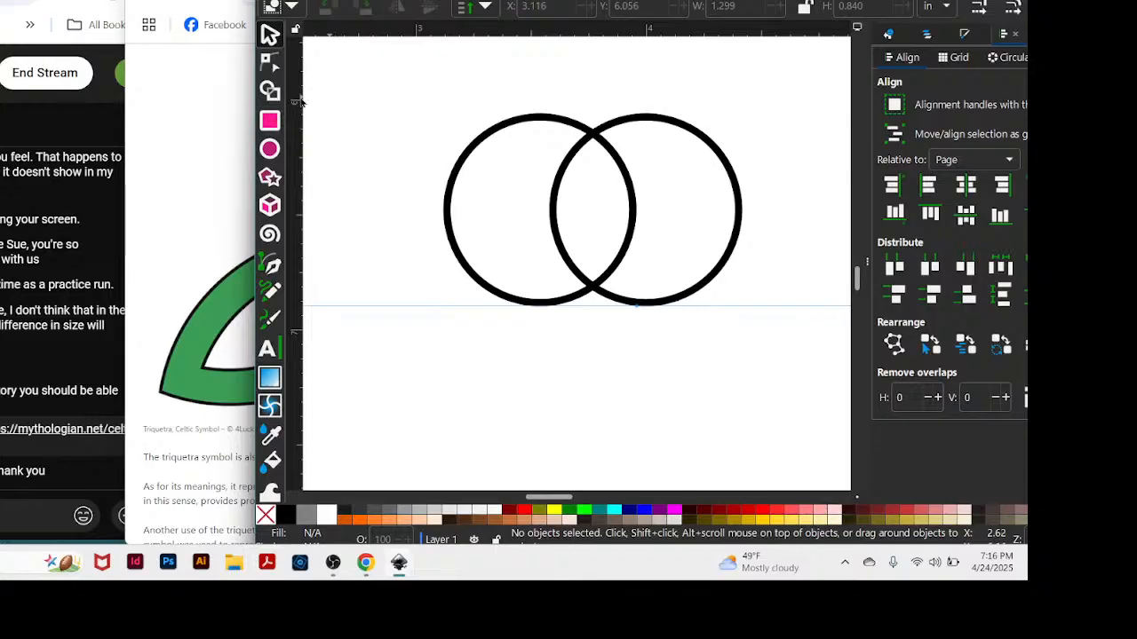
# Use the Shape Builder on both circles to remove the two outer crescents, keeping only the central almond-shaped overlap.
pyautogui.moveTo(415, 78); pyautogui.dragTo(785, 363)
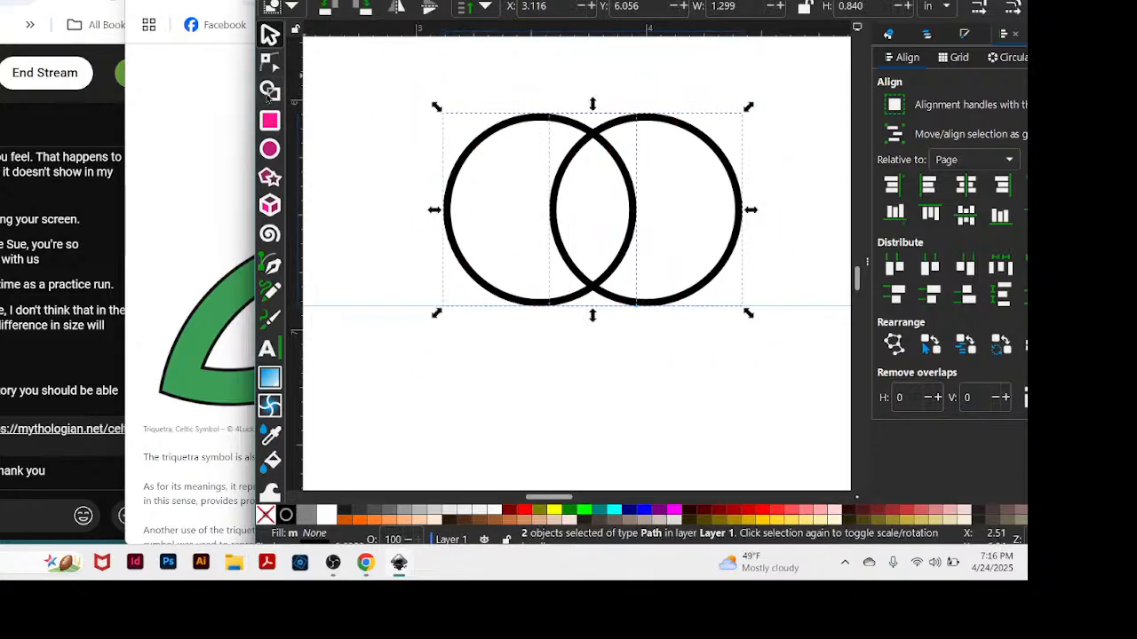
pyautogui.click(270, 90)
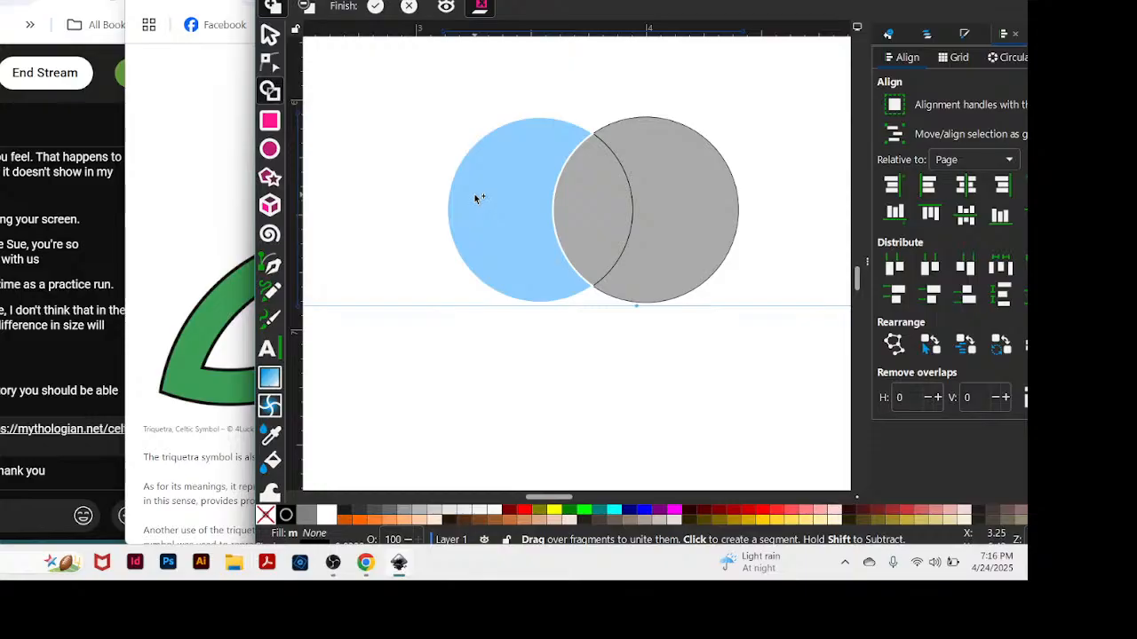
pyautogui.press('+')
pyautogui.press('+')
pyautogui.moveTo(559, 16); pyautogui.dragTo(561, 0)
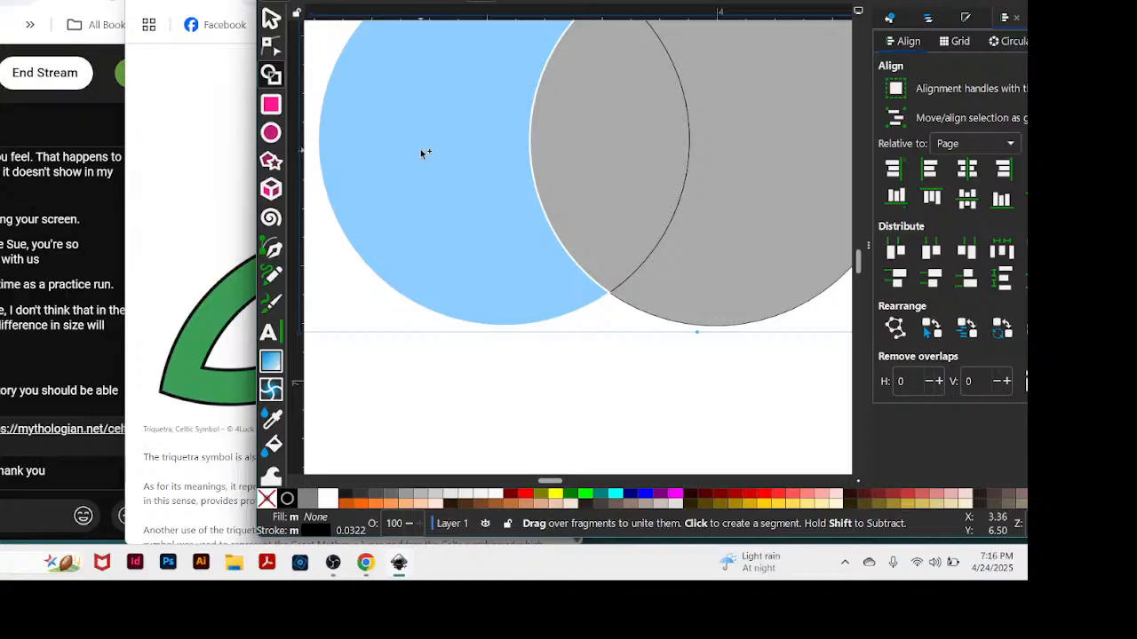
pyautogui.press('shift')
pyautogui.keyDown('shift'); pyautogui.click(423, 144); pyautogui.keyUp('shift')
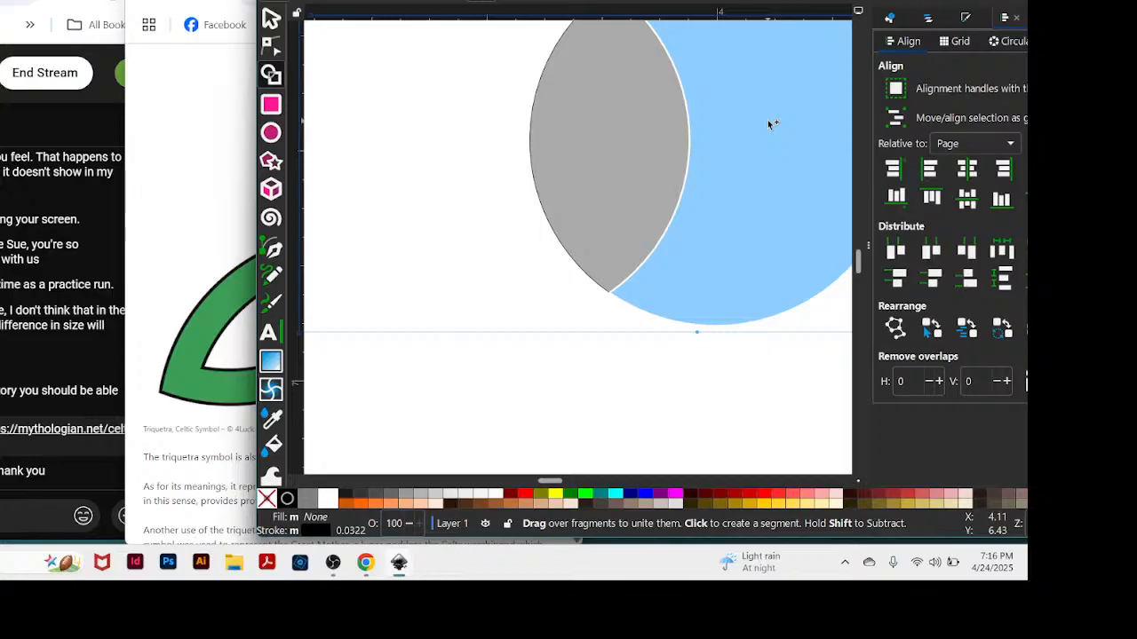
pyautogui.click(770, 120)
pyautogui.keyDown('shift'); pyautogui.click(762, 131); pyautogui.keyUp('shift')
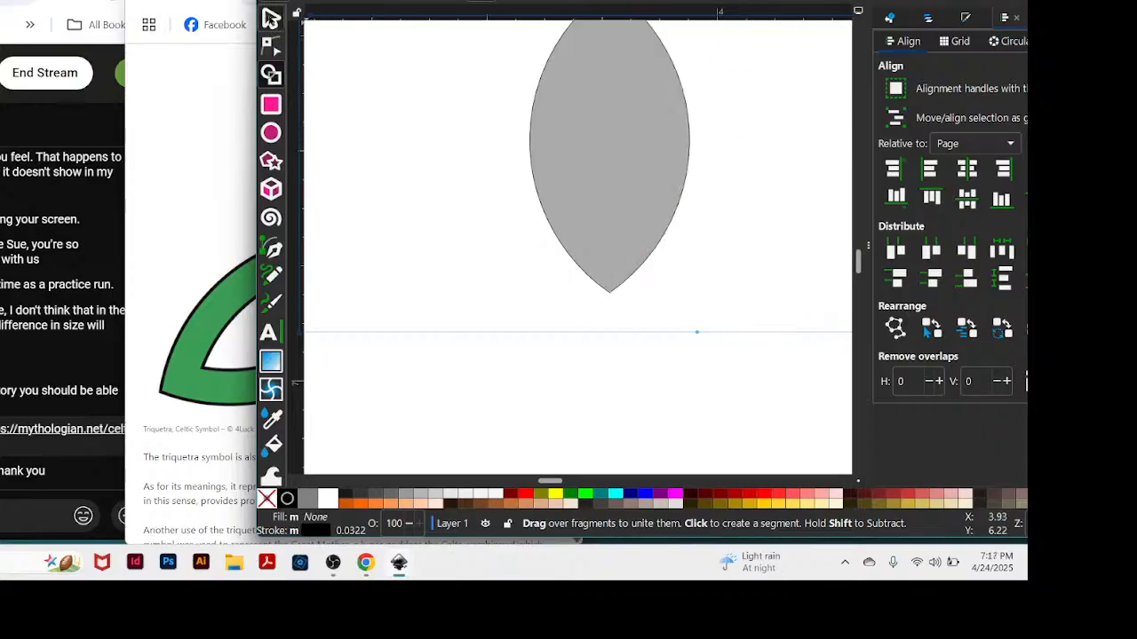
pyautogui.click(270, 19)
# Move the almond shape so its lower tip rests on the horizontal guide, and shift the drawing window to uncover the triquetra reference.
pyautogui.moveTo(682, 206); pyautogui.dragTo(641, 245)
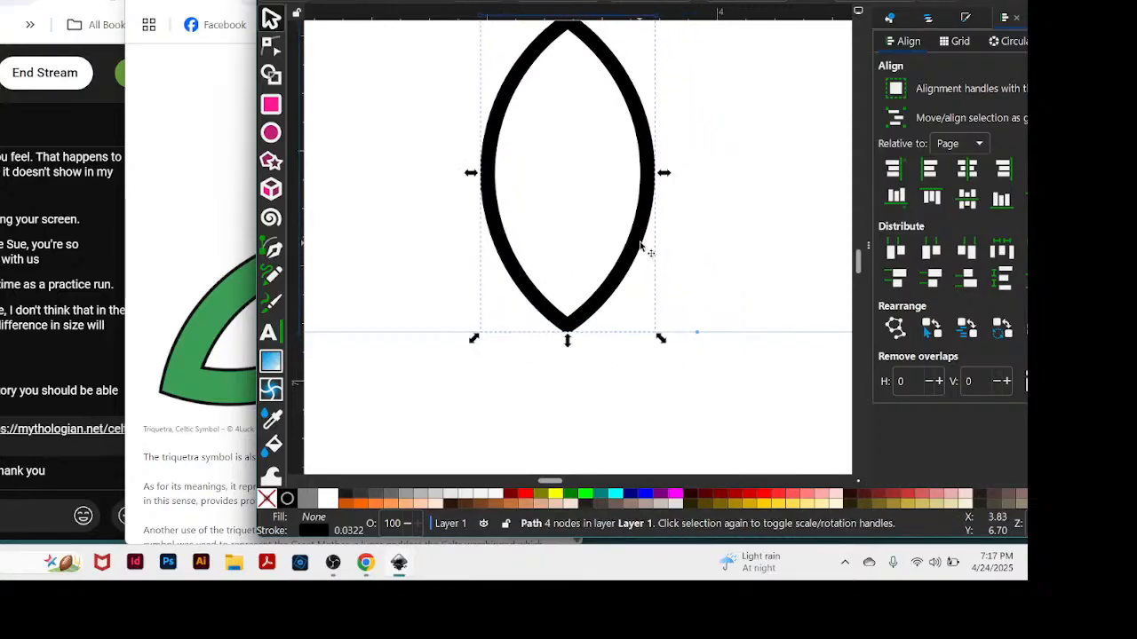
pyautogui.scroll(1, 755, 301)
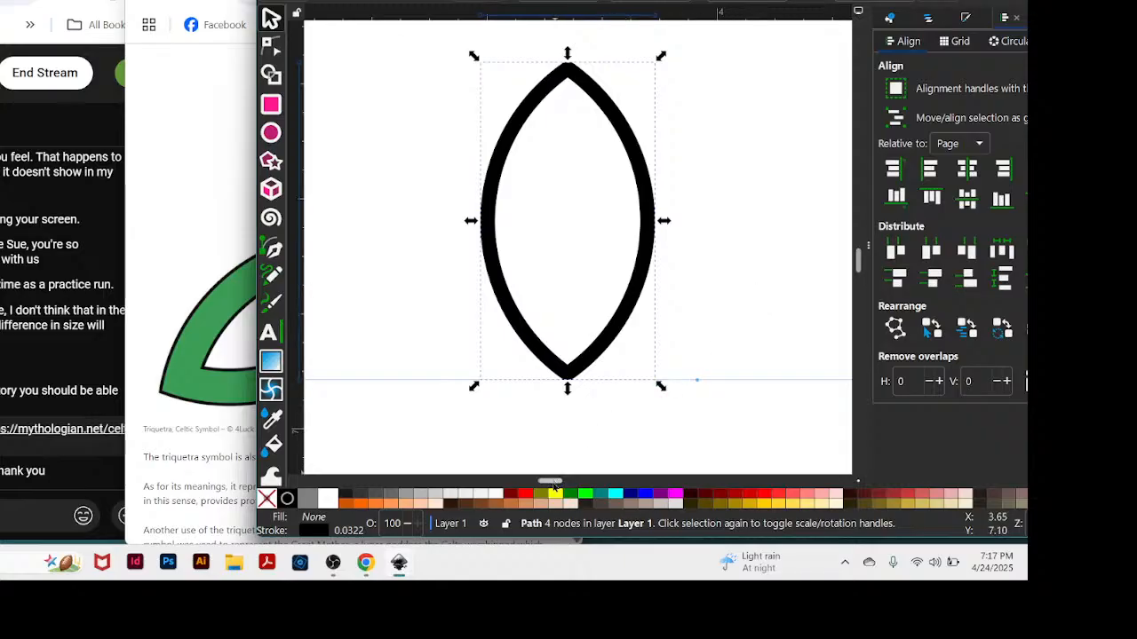
pyautogui.moveTo(552, 483); pyautogui.dragTo(519, 483)
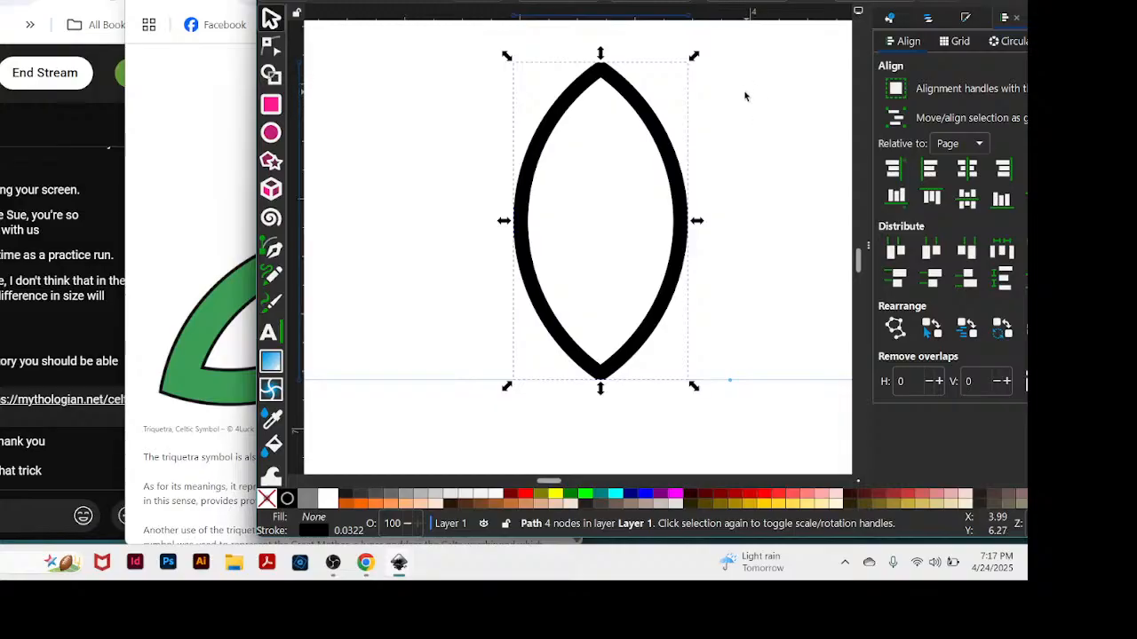
pyautogui.moveTo(769, 2); pyautogui.dragTo(896, 7)
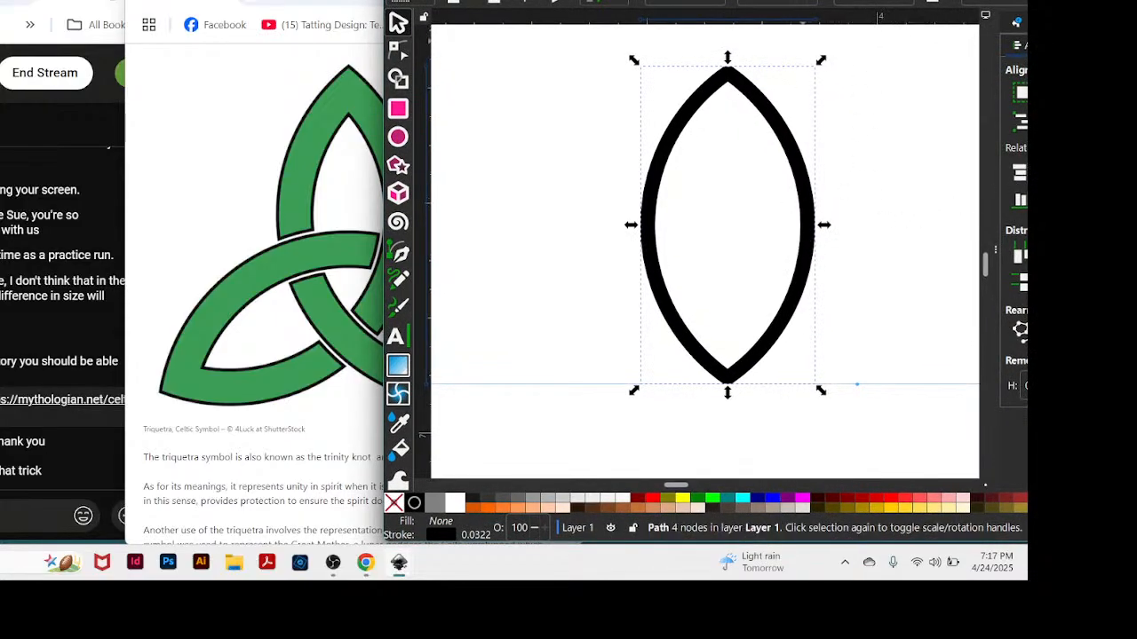
pyautogui.moveTo(896, 6); pyautogui.dragTo(883, 2)
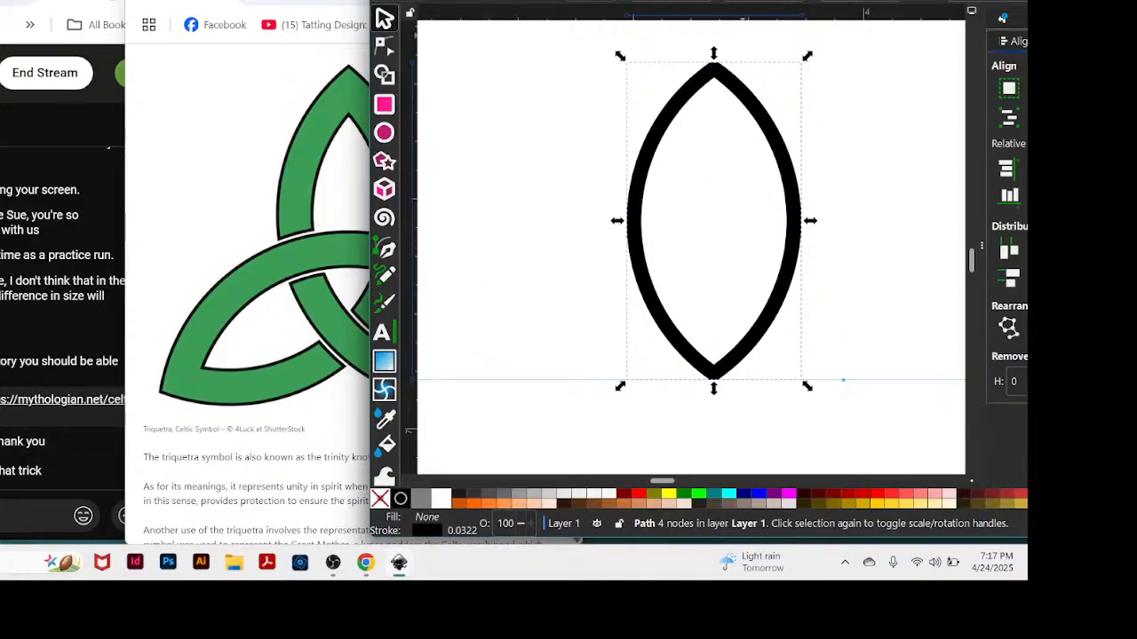
# Duplicate the almond shape and place the copy back over the original, with its lower tip on the horizontal guide.
pyautogui.moveTo(742, 1); pyautogui.dragTo(775, 0)
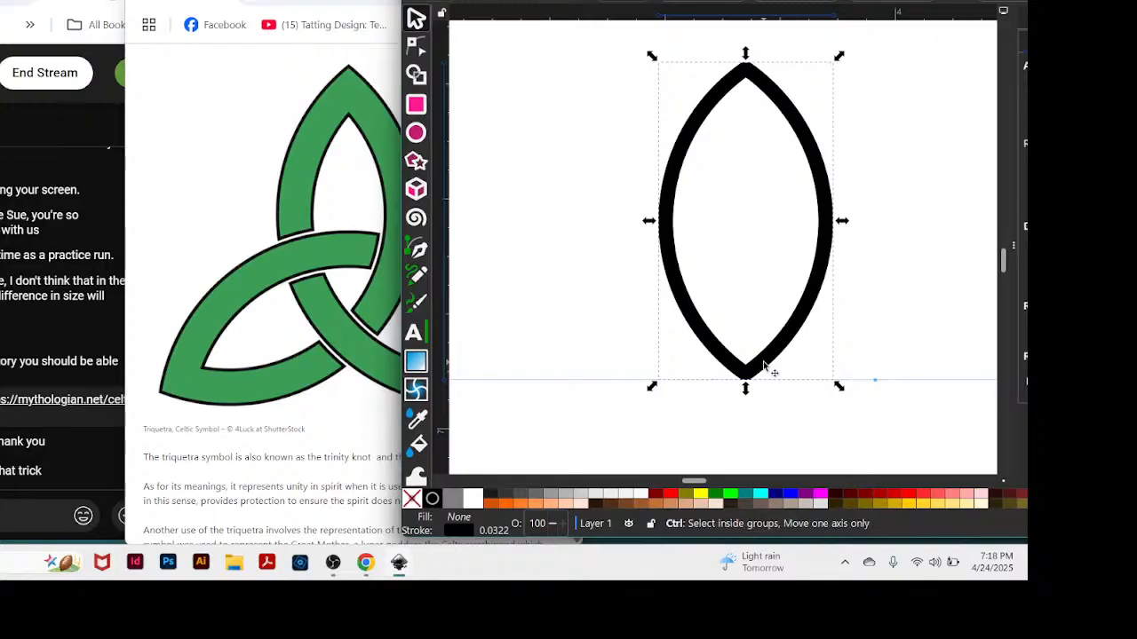
pyautogui.scroll(1, 764, 366)
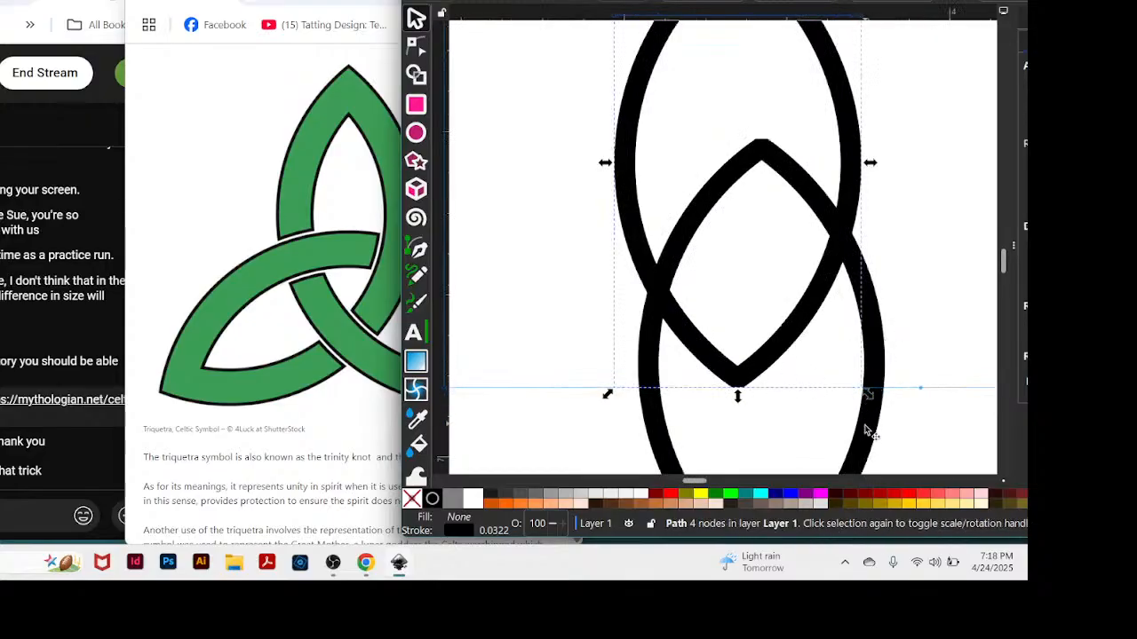
pyautogui.moveTo(872, 432); pyautogui.dragTo(844, 235)
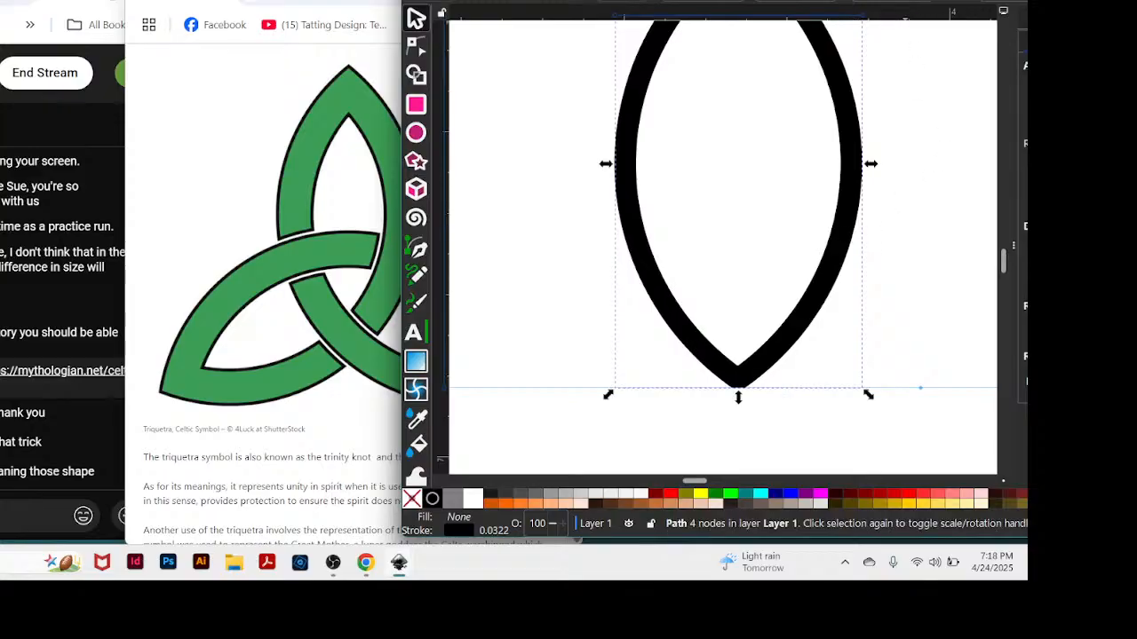
# Show the Align and Distribute options, and move the top almond copy slightly sideways to separate it from the original.
pyautogui.hotkey('ctrl', 'shift', 'a')
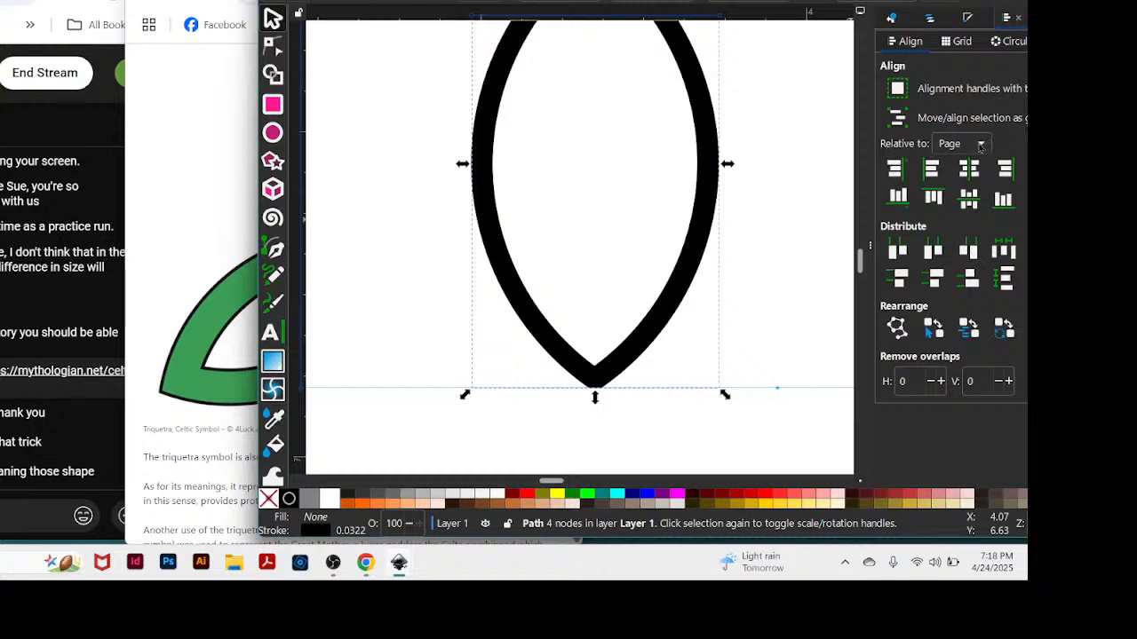
pyautogui.click(982, 144)
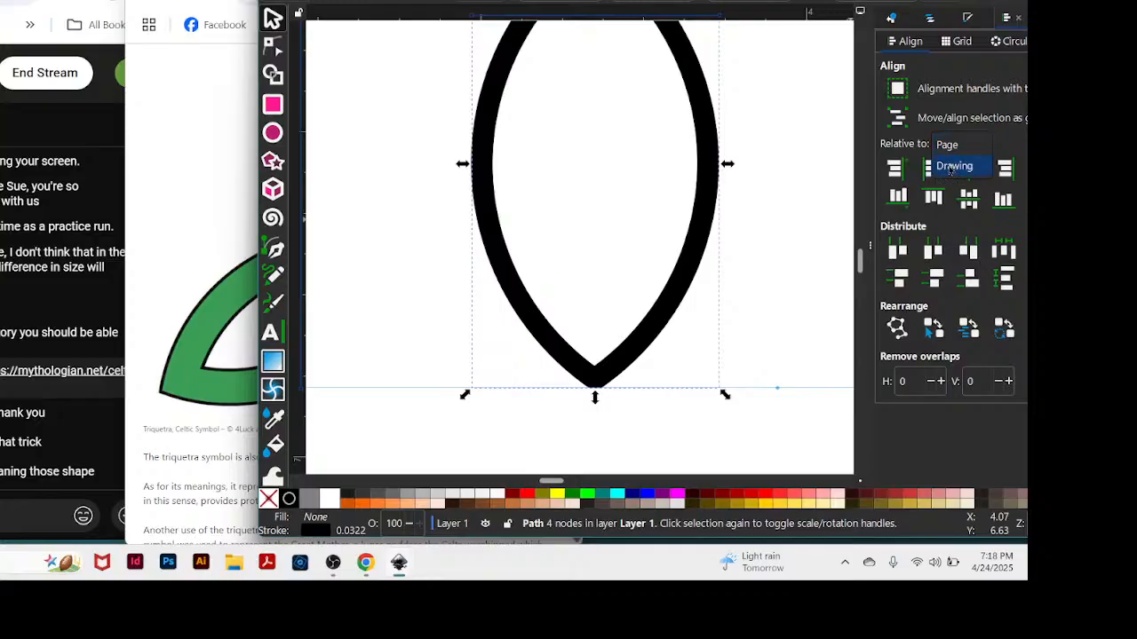
pyautogui.click(767, 235)
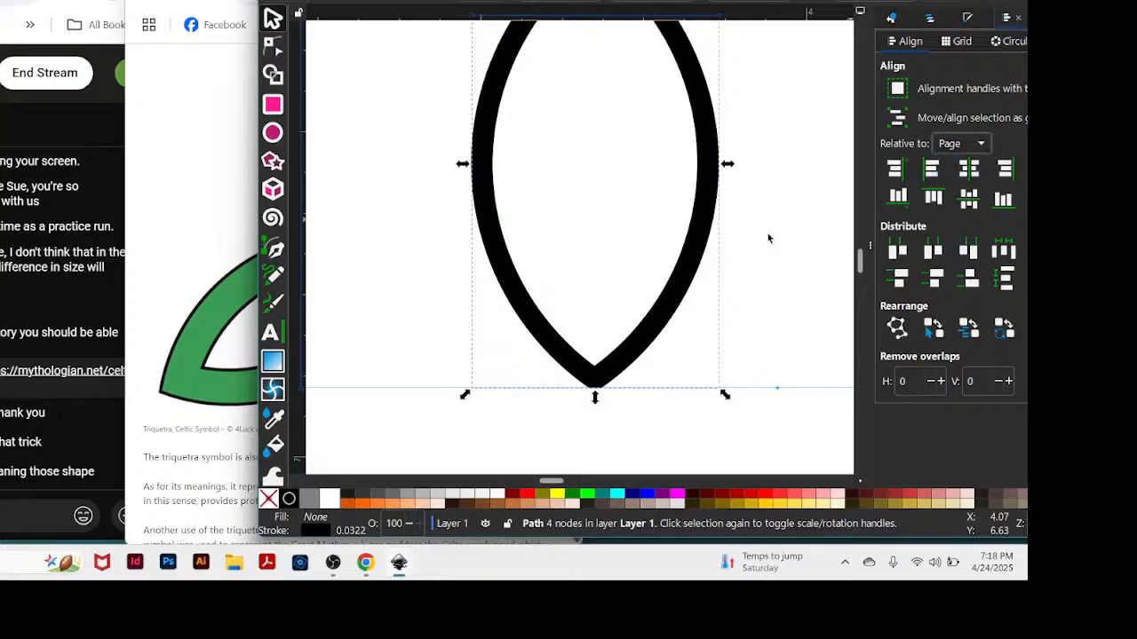
pyautogui.click(777, 433)
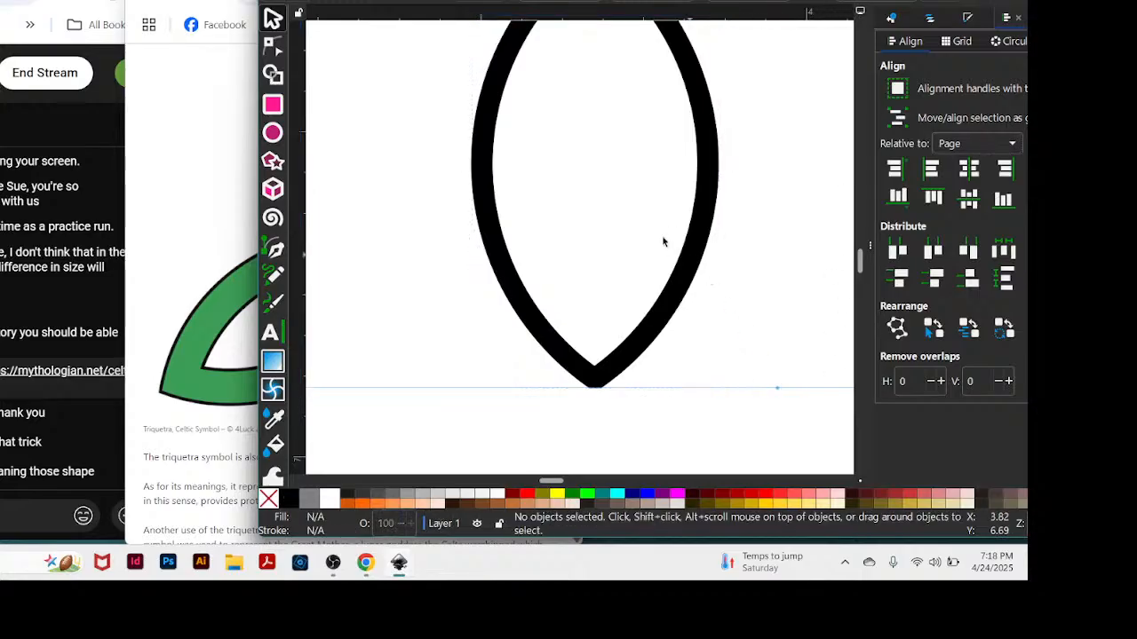
pyautogui.scroll(2, 762, 234)
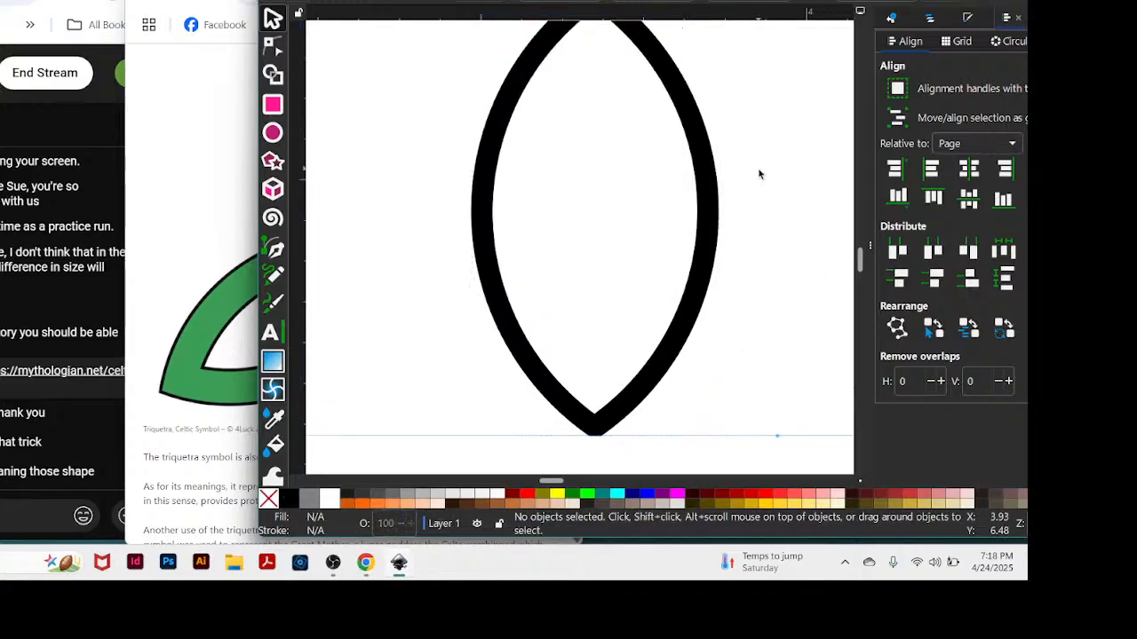
pyautogui.scroll(1, 760, 174)
pyautogui.scroll(-1, 758, 174)
pyautogui.scroll(1, 746, 191)
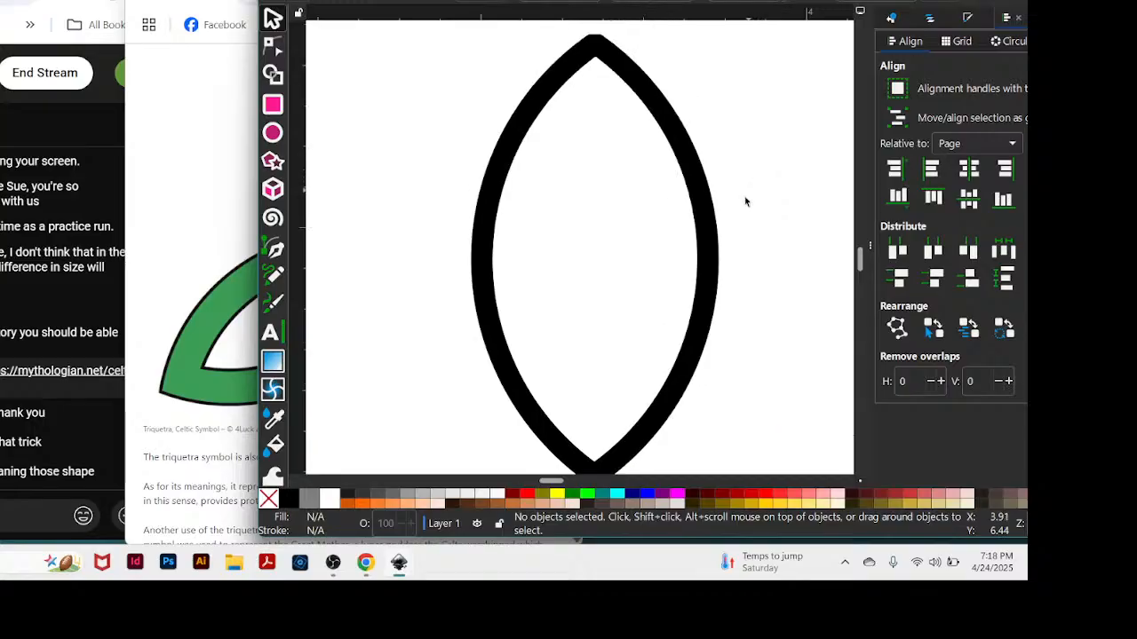
pyautogui.moveTo(711, 287); pyautogui.dragTo(754, 284)
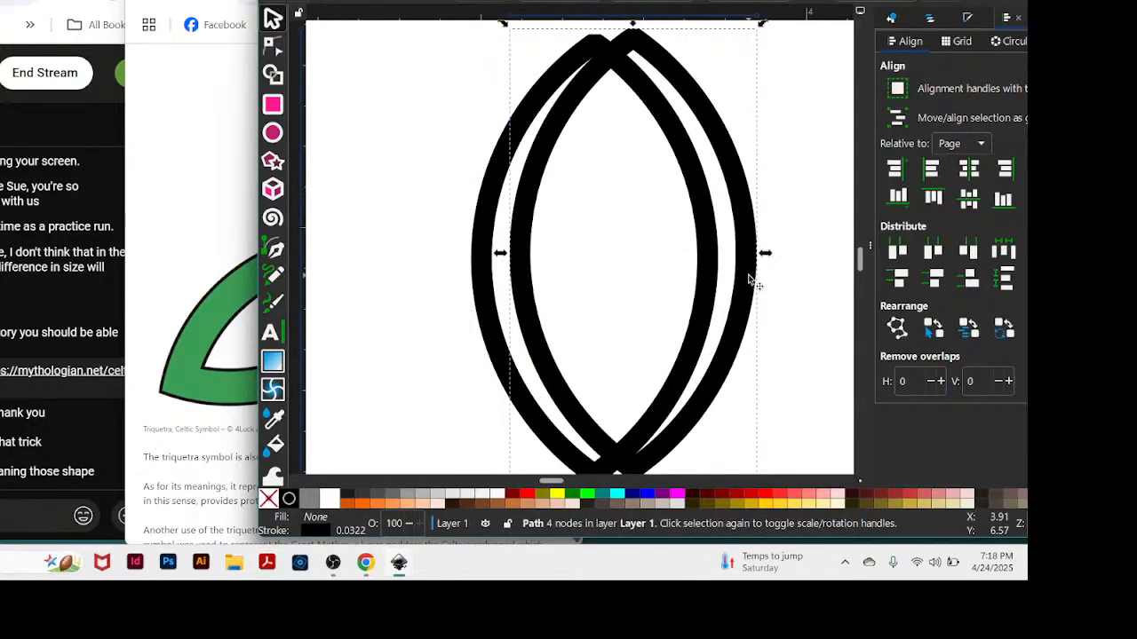
pyautogui.press('-')
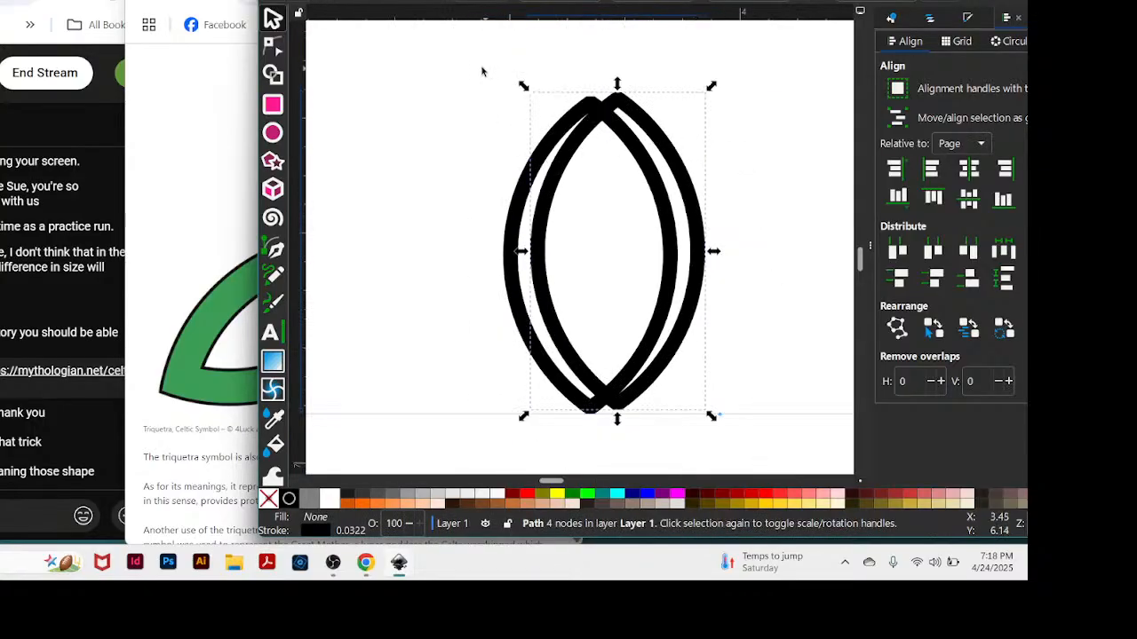
# Centre both almond shapes on each other, on the vertical and horizontal axes, relative to the selection area.
pyautogui.moveTo(480, 65); pyautogui.dragTo(759, 448)
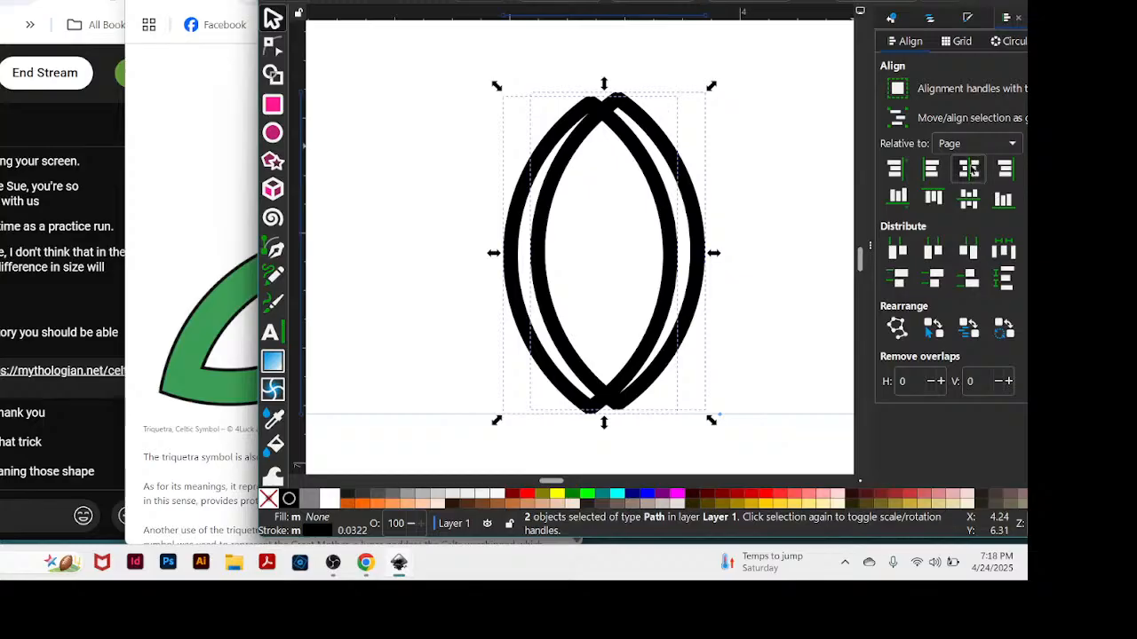
pyautogui.click(970, 173)
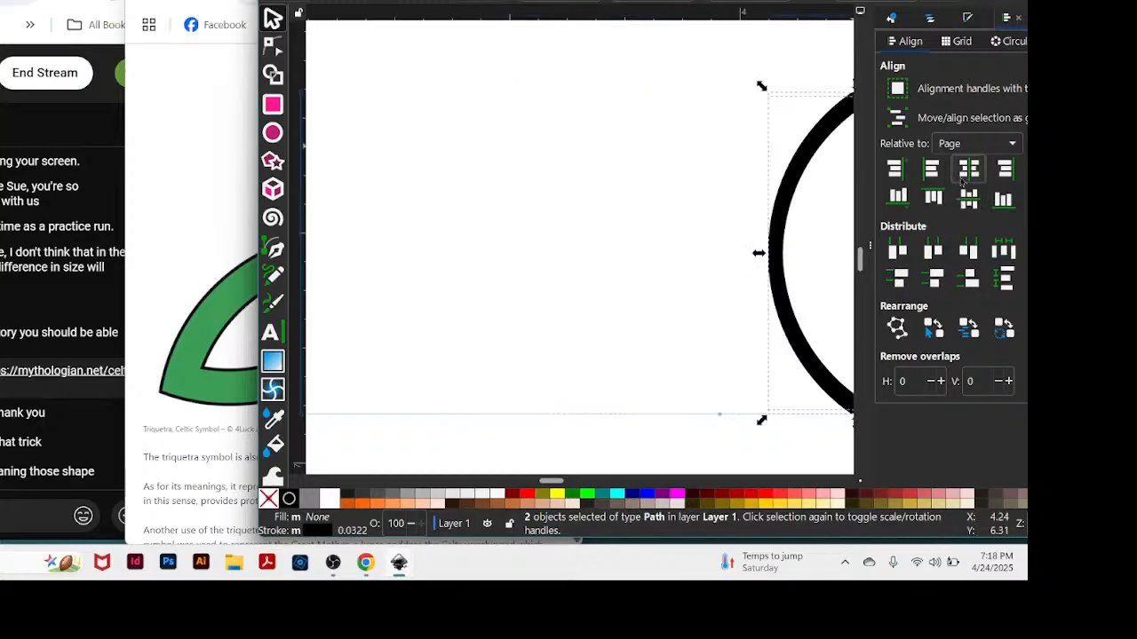
pyautogui.click(962, 177)
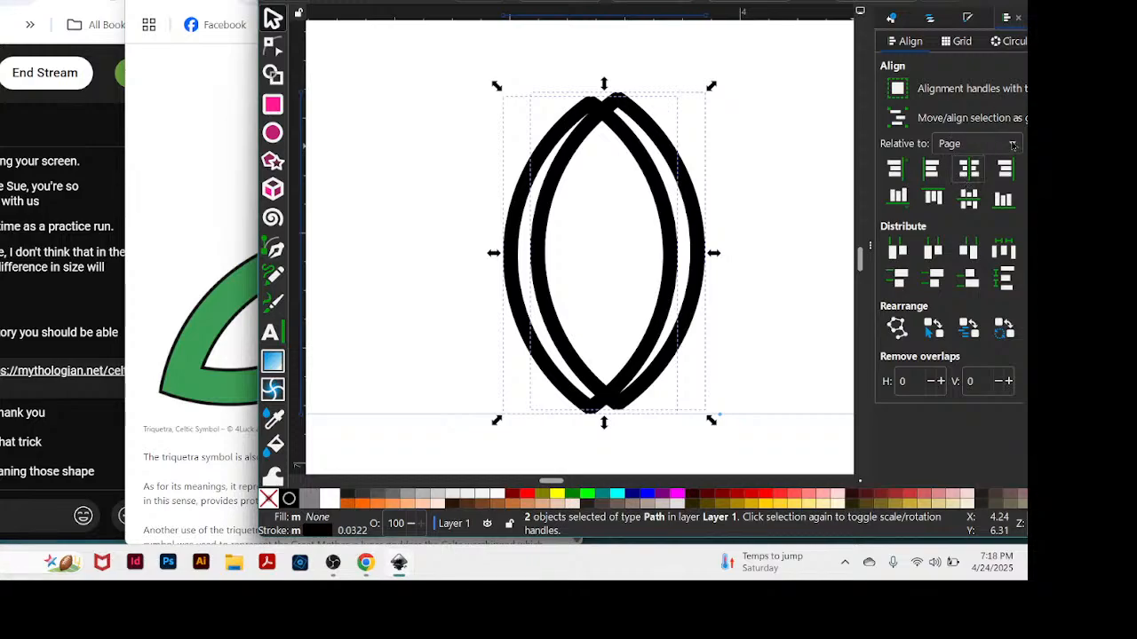
pyautogui.click(1012, 144)
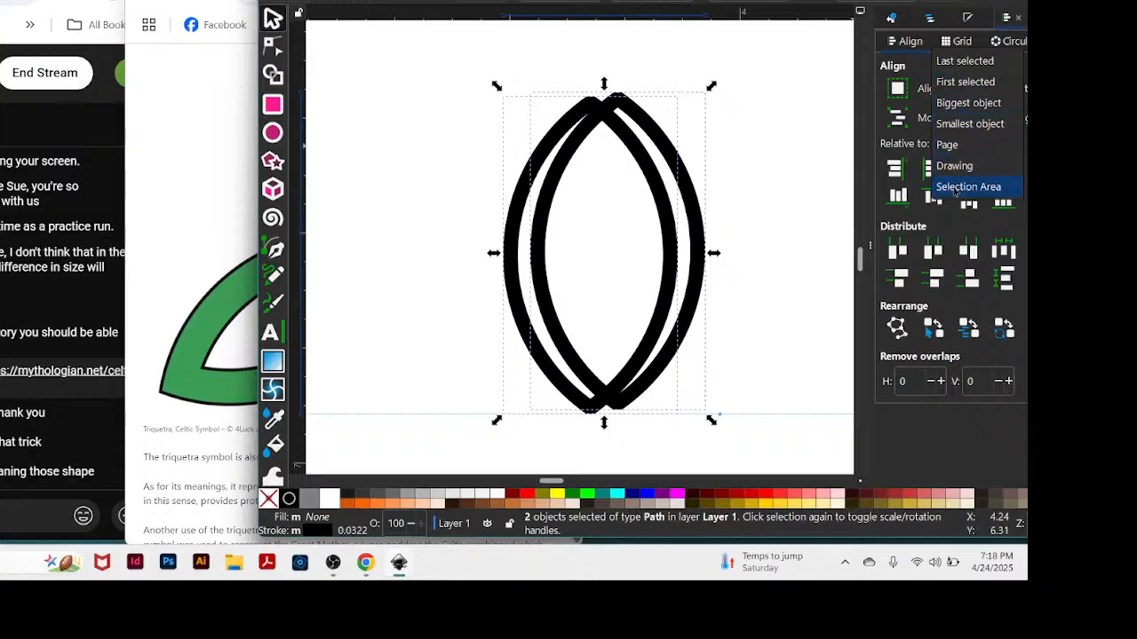
pyautogui.click(967, 186)
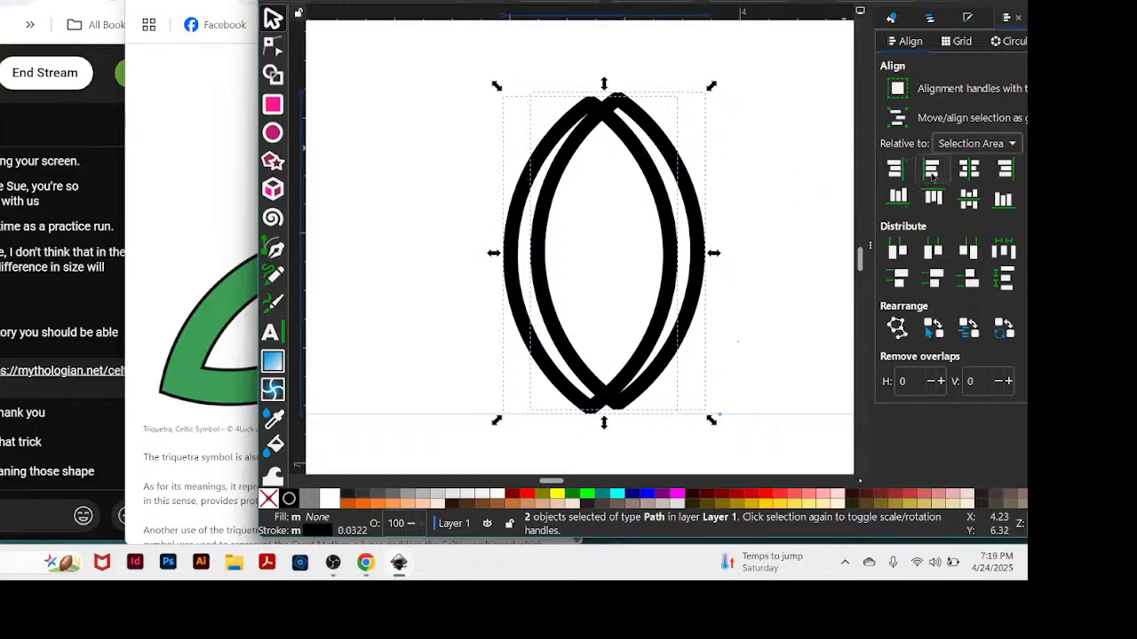
pyautogui.click(969, 170)
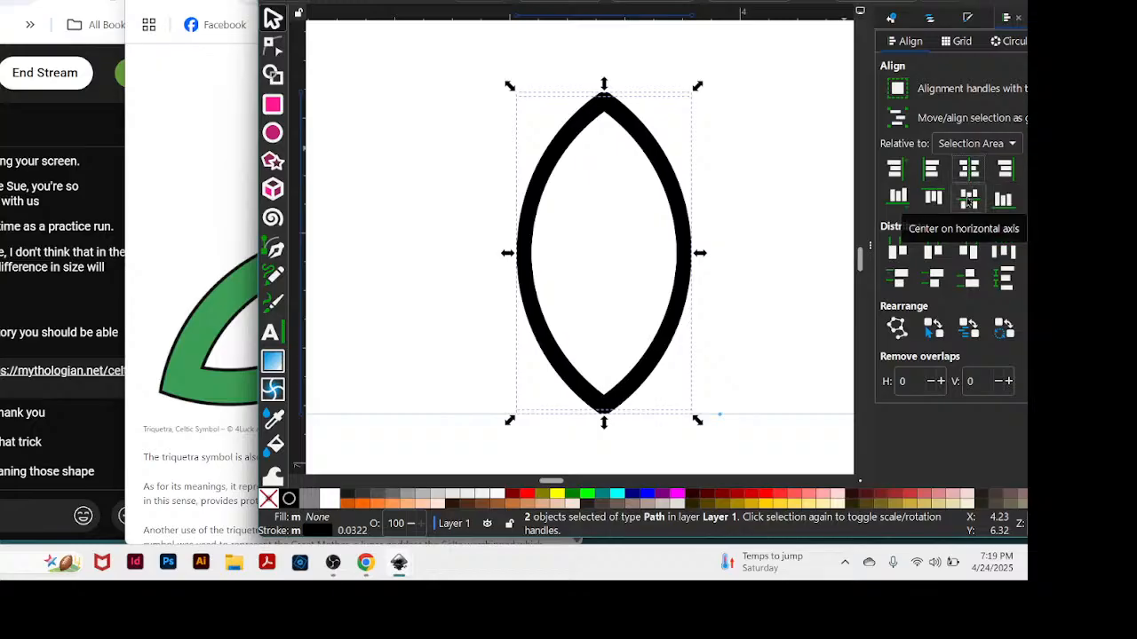
pyautogui.click(969, 201)
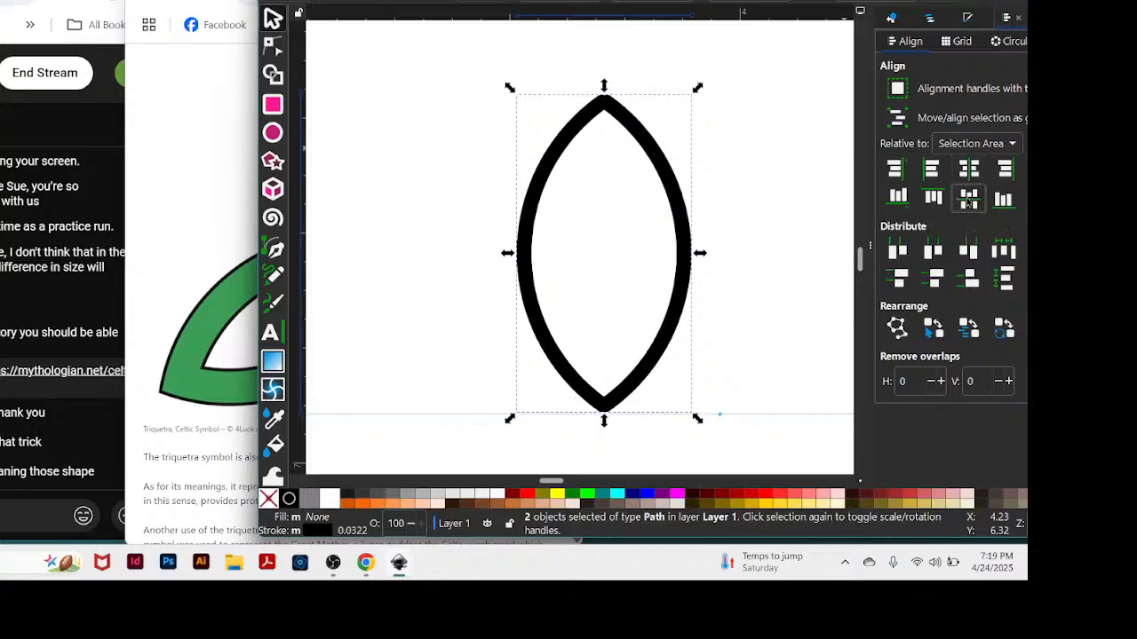
# Rotate the top almond copy 90° about its centre so it lies across the upright almond.
pyautogui.moveTo(750, 2); pyautogui.dragTo(747, 2)
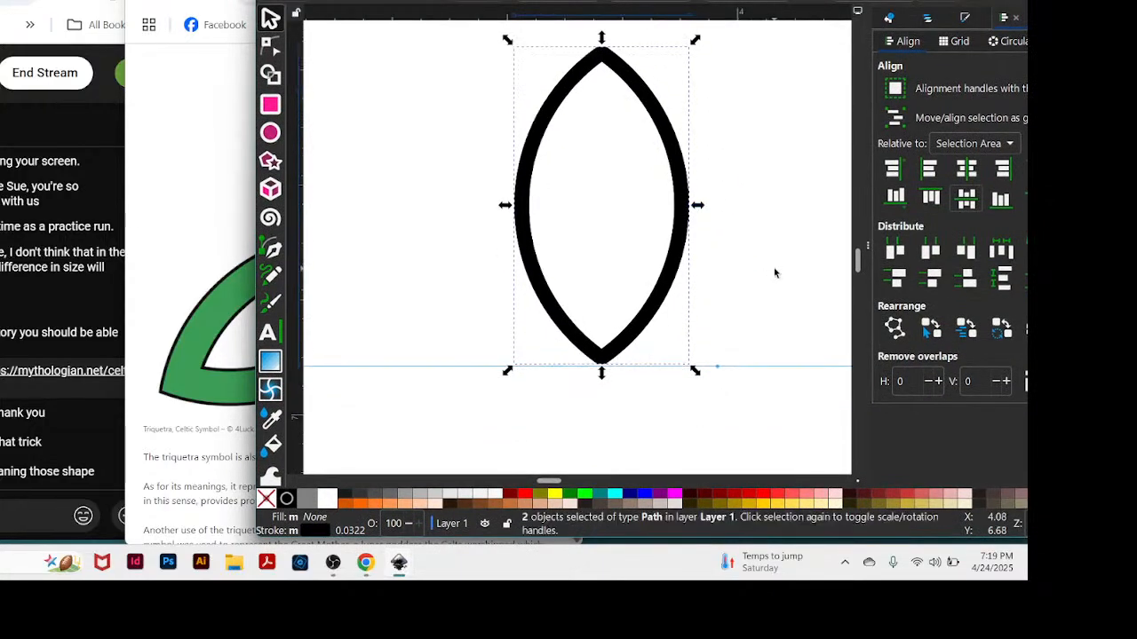
pyautogui.scroll(-1, 775, 273)
pyautogui.click(800, 186)
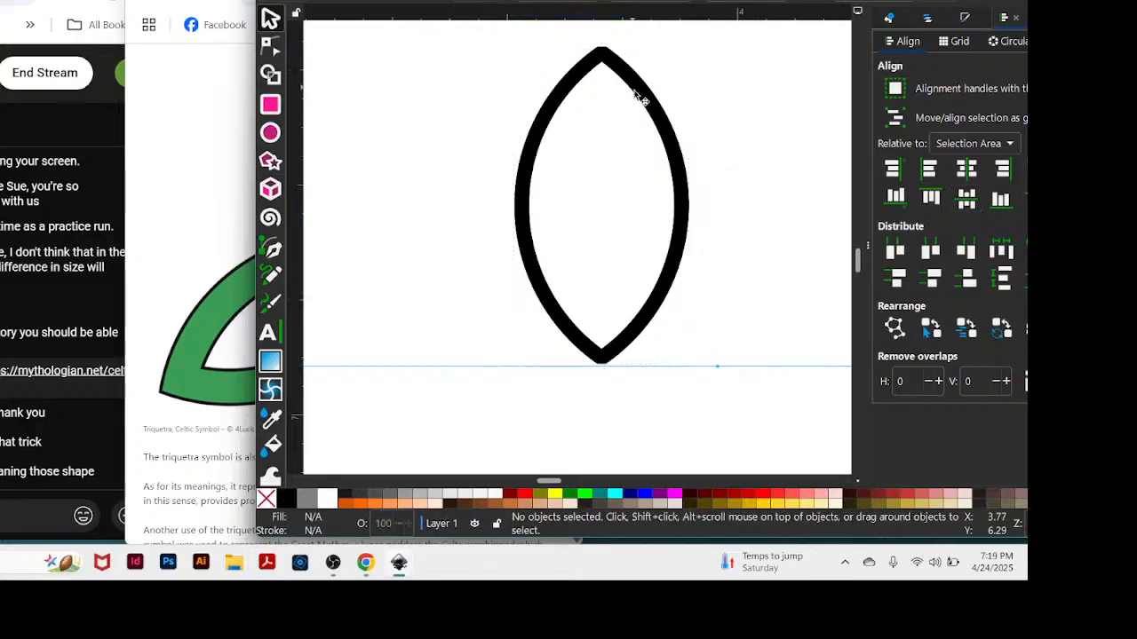
pyautogui.click(662, 122)
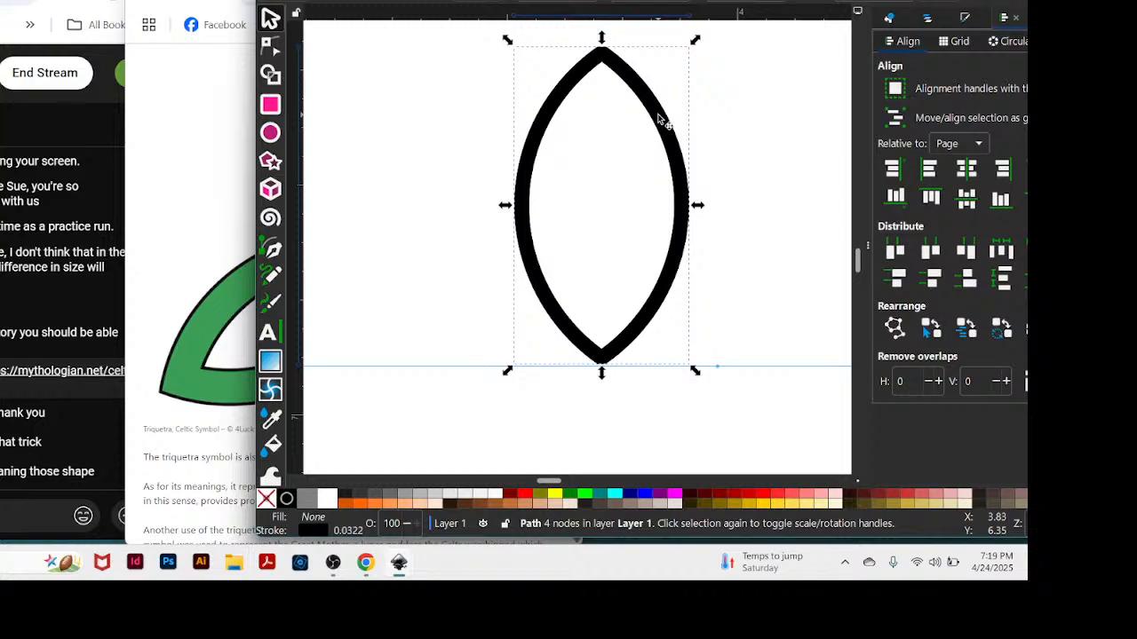
pyautogui.click(662, 122)
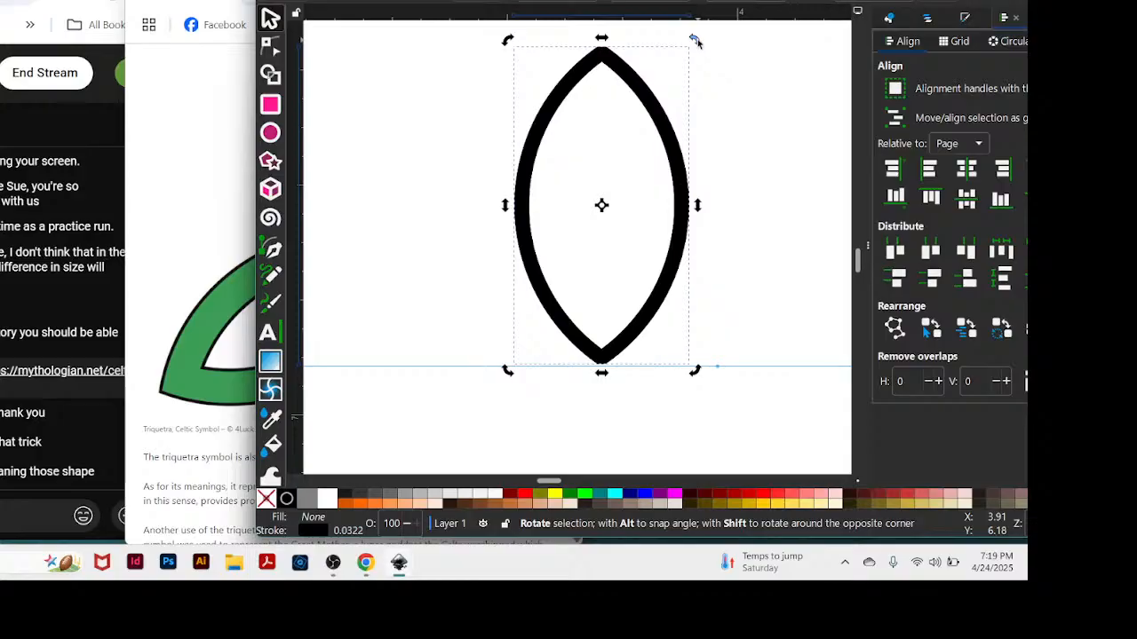
pyautogui.moveTo(695, 40); pyautogui.dragTo(785, 317)
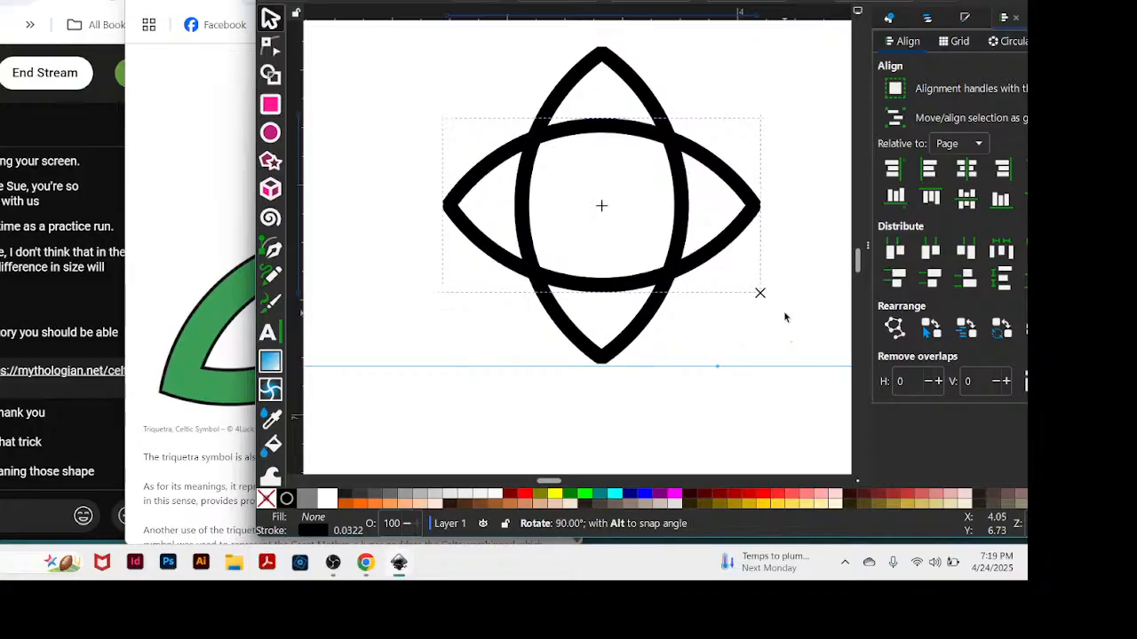
pyautogui.moveTo(785, 317); pyautogui.dragTo(785, 317)
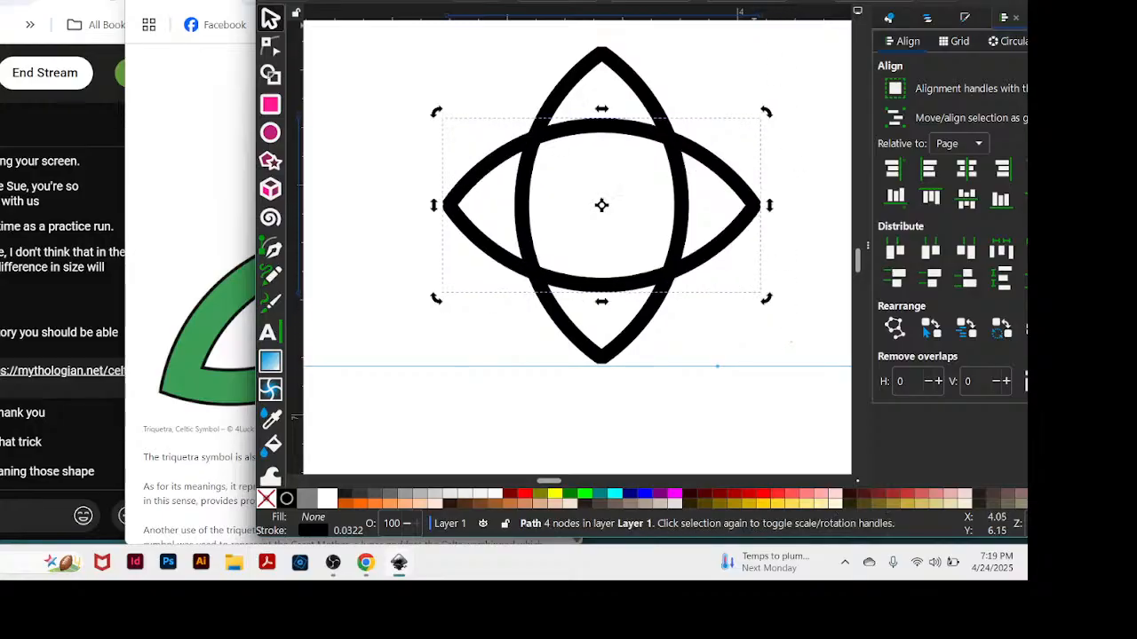
# Uncover the triquetra reference for comparison, and rotate the horizontal almond slightly clockwise.
pyautogui.moveTo(753, 0); pyautogui.dragTo(914, 1)
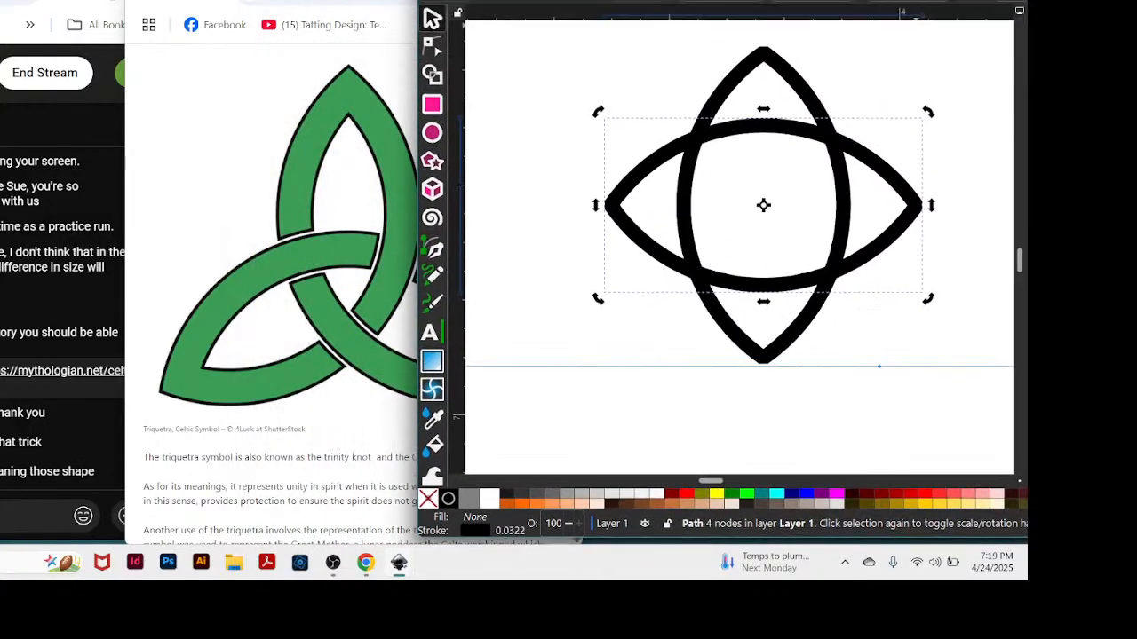
pyautogui.click(354, 52)
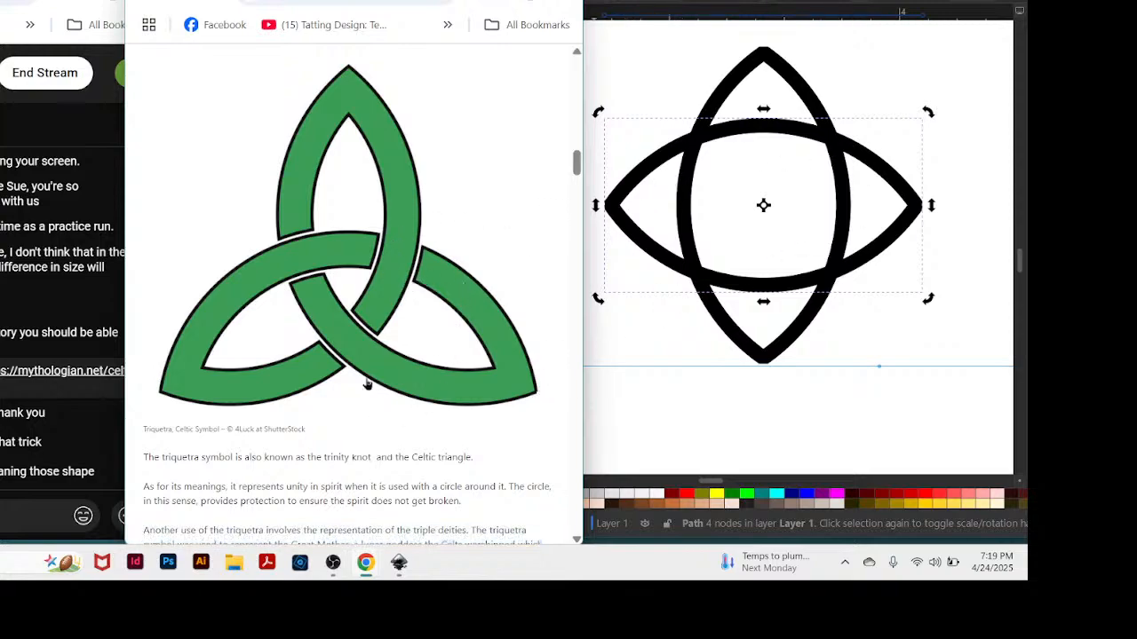
pyautogui.click(928, 111)
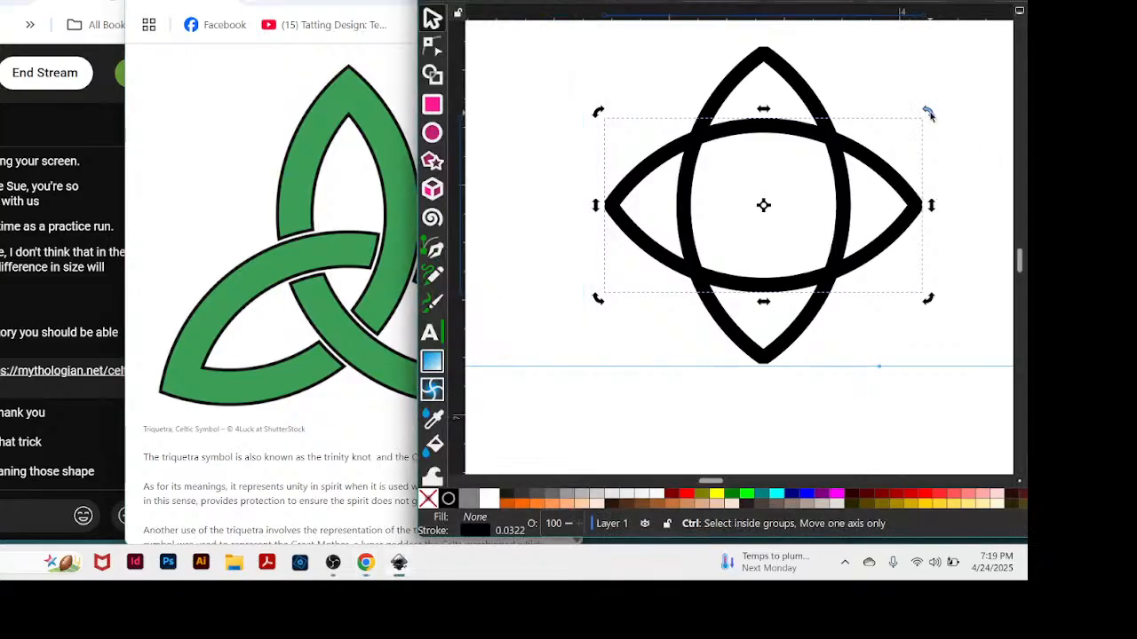
pyautogui.moveTo(928, 110); pyautogui.dragTo(940, 140)
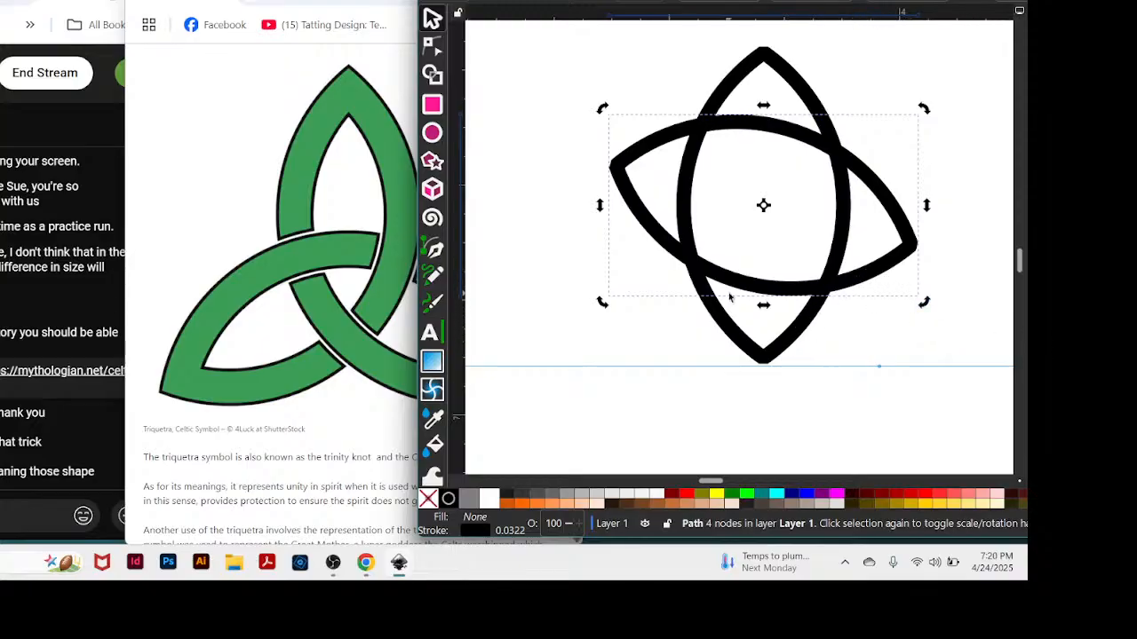
# Raise both almonds above the guide, and shift the upright one so its lower tip extends just below the tilted almond's lower edge.
pyautogui.moveTo(728, 299)
pyautogui.mouseDown()
pyautogui.moveTo(726, 318)
pyautogui.moveTo(774, 292)
pyautogui.moveTo(778, 333)
pyautogui.moveTo(776, 269)
pyautogui.mouseUp()
pyautogui.click(861, 322)
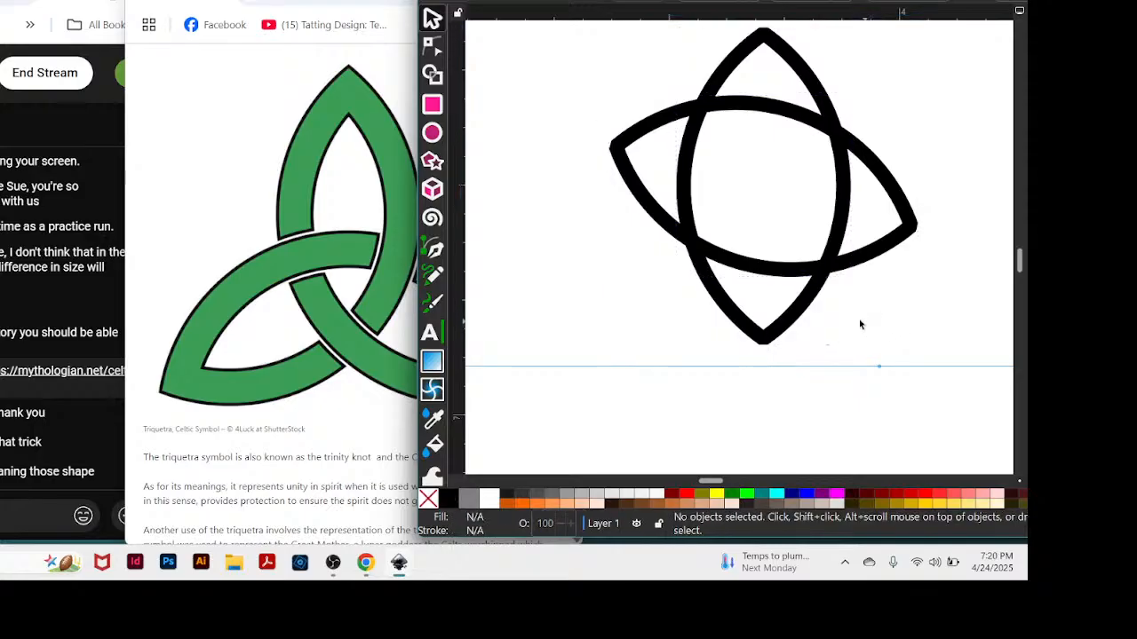
pyautogui.click(782, 331)
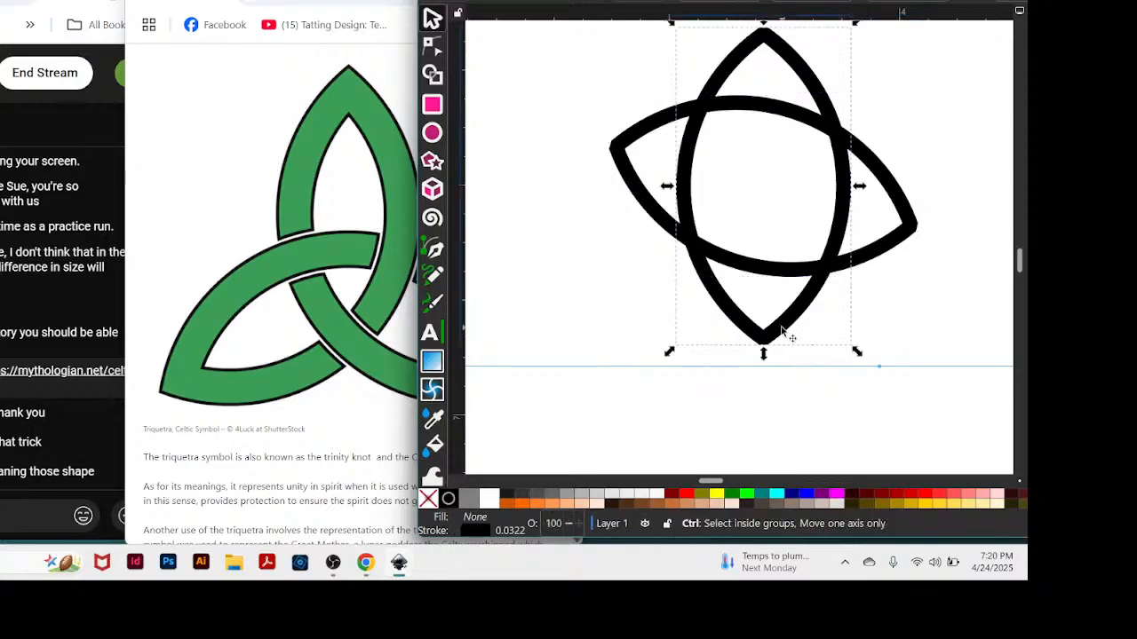
pyautogui.moveTo(782, 331); pyautogui.dragTo(783, 357)
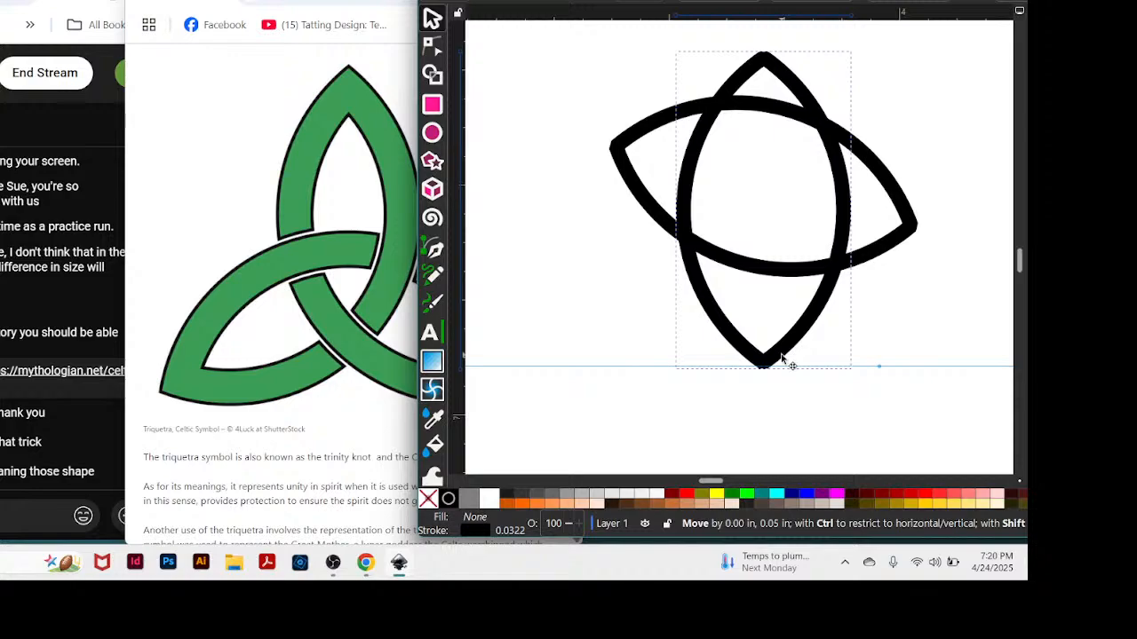
pyautogui.moveTo(782, 355); pyautogui.dragTo(789, 291)
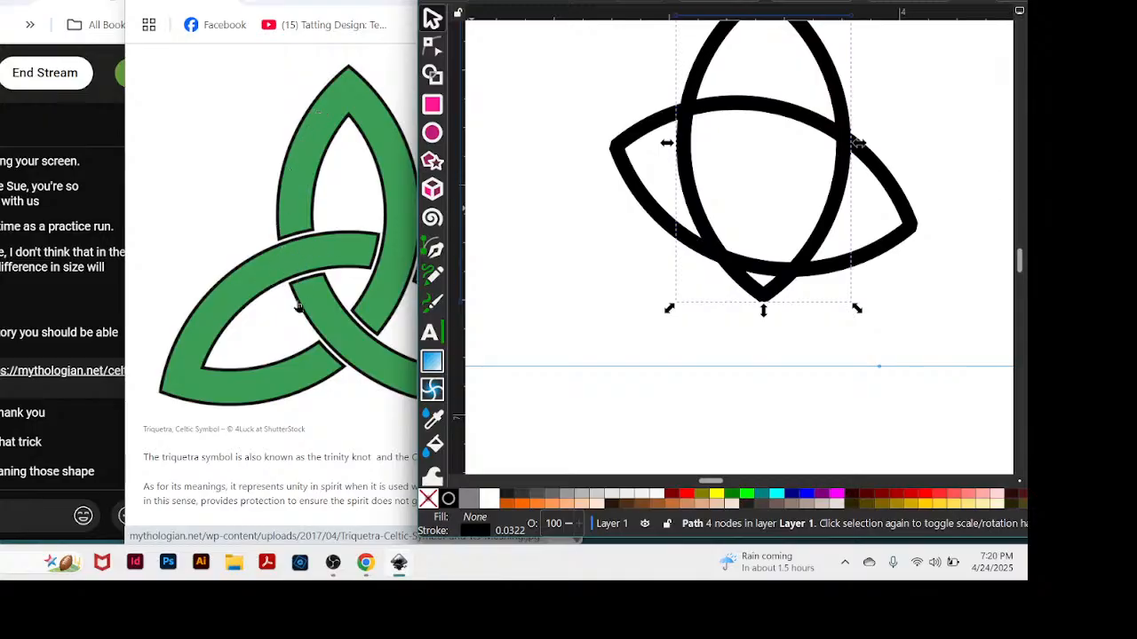
# Compare the almonds with the triquetra reference, and raise the upright one until its lower tip sits inside the tilted almond's lower edge.
pyautogui.moveTo(367, 0); pyautogui.dragTo(357, 1)
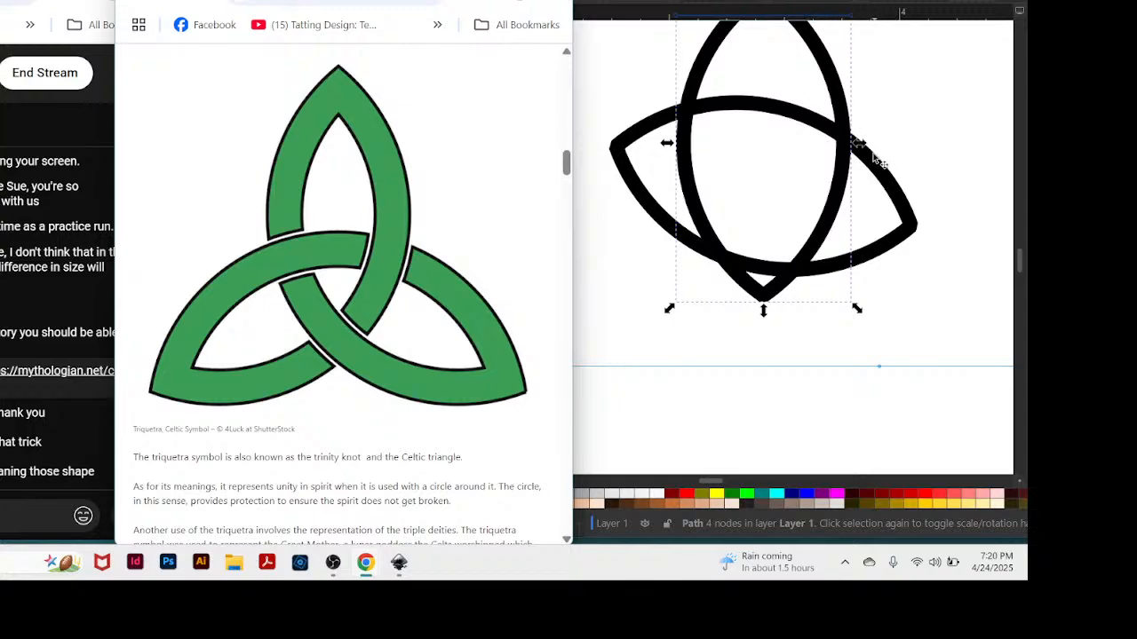
pyautogui.click(773, 297)
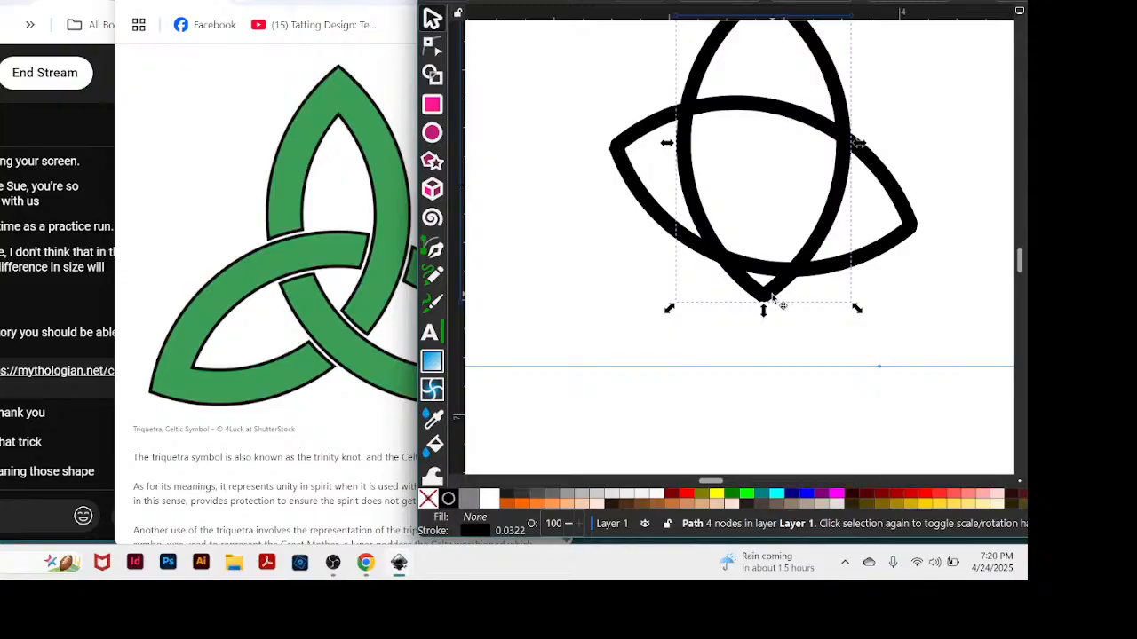
pyautogui.click(772, 297)
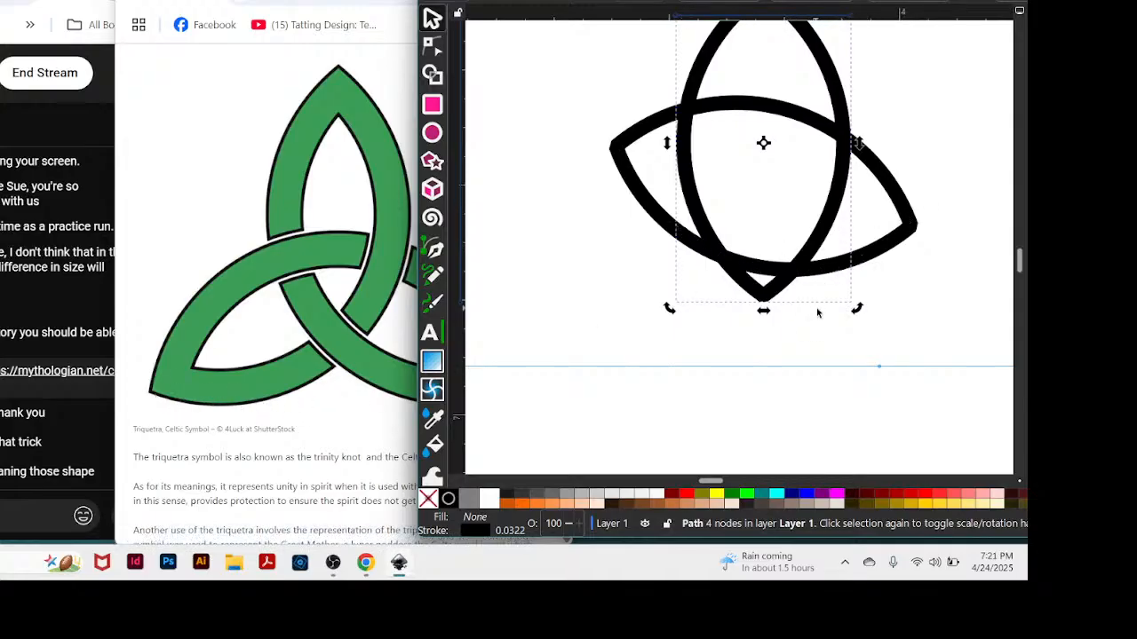
pyautogui.moveTo(830, 220)
pyautogui.mouseDown()
pyautogui.moveTo(832, 178)
pyautogui.moveTo(842, 183)
pyautogui.mouseUp()
pyautogui.scroll(3, 902, 142)
pyautogui.scroll(2, 902, 142)
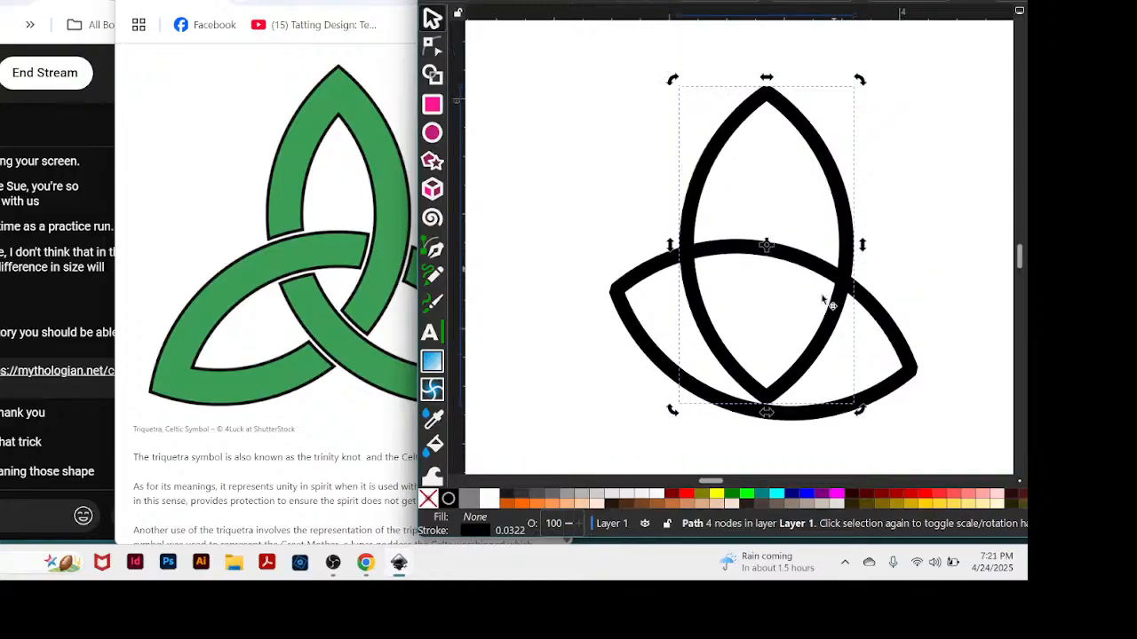
pyautogui.moveTo(789, 379); pyautogui.dragTo(790, 351)
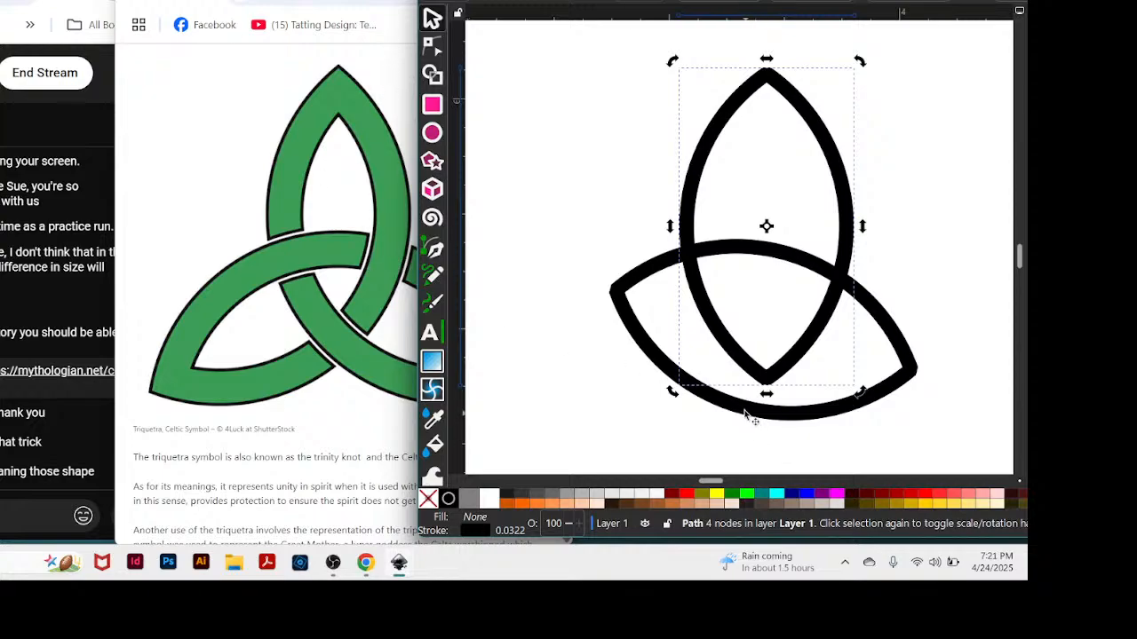
# Move the tilted almond up and right across the upright one, and shift both almonds left for comparison with the reference.
pyautogui.moveTo(744, 413); pyautogui.dragTo(835, 362)
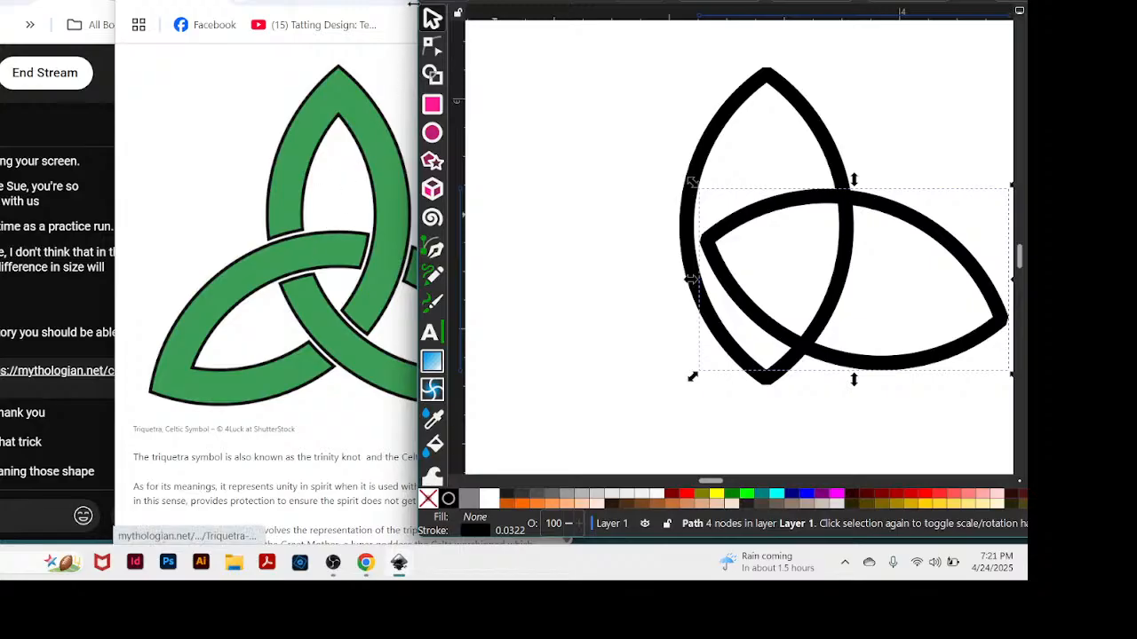
pyautogui.moveTo(569, 2)
pyautogui.mouseDown()
pyautogui.moveTo(652, 0)
pyautogui.moveTo(507, 2)
pyautogui.mouseUp()
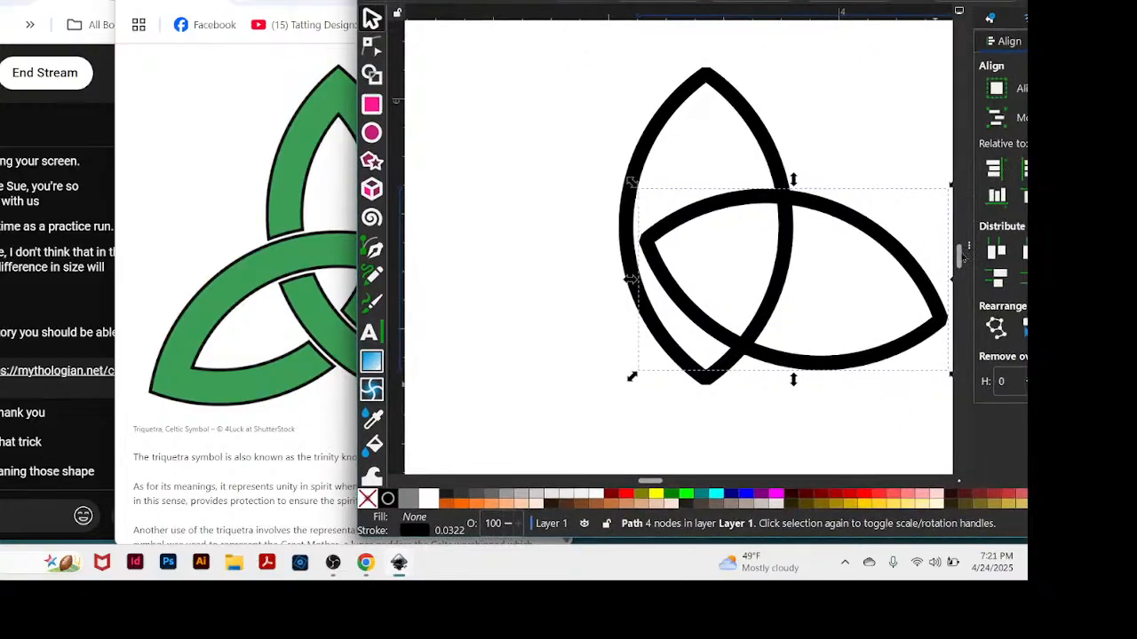
pyautogui.moveTo(564, 64); pyautogui.dragTo(936, 419)
pyautogui.moveTo(882, 353); pyautogui.dragTo(678, 356)
pyautogui.moveTo(678, 2); pyautogui.dragTo(809, 2)
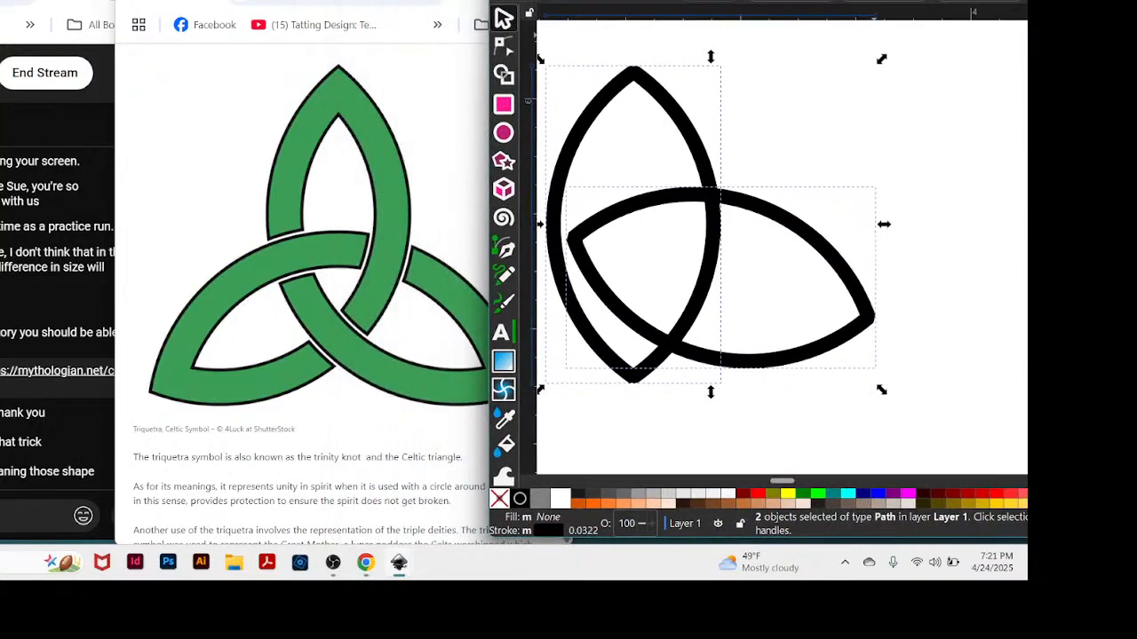
pyautogui.moveTo(444, 1); pyautogui.dragTo(439, 1)
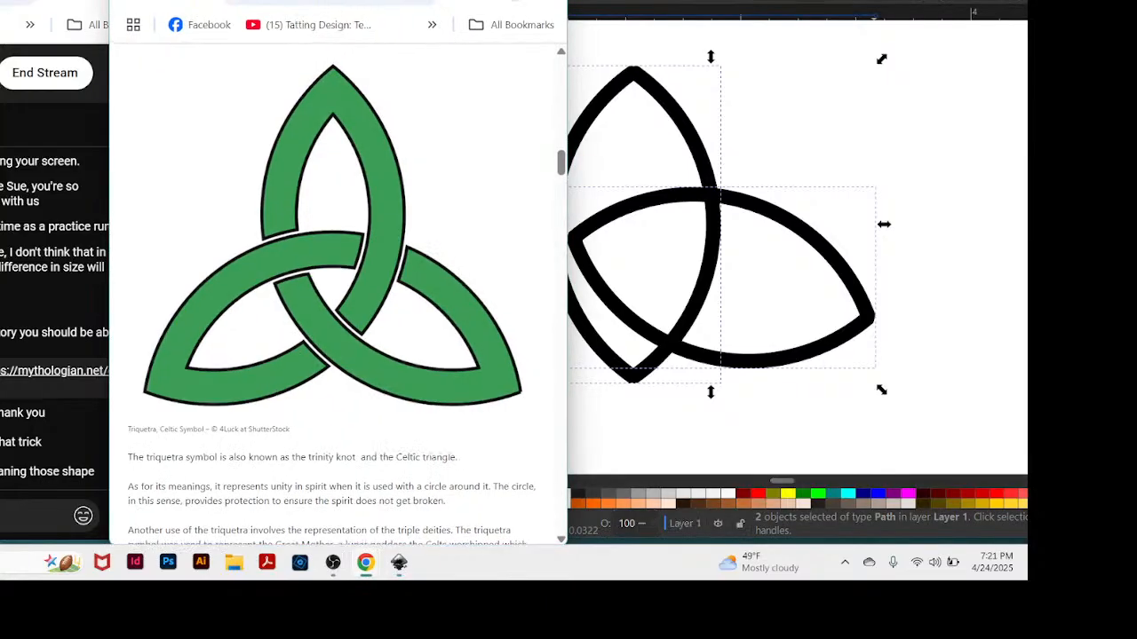
pyautogui.click(675, 2)
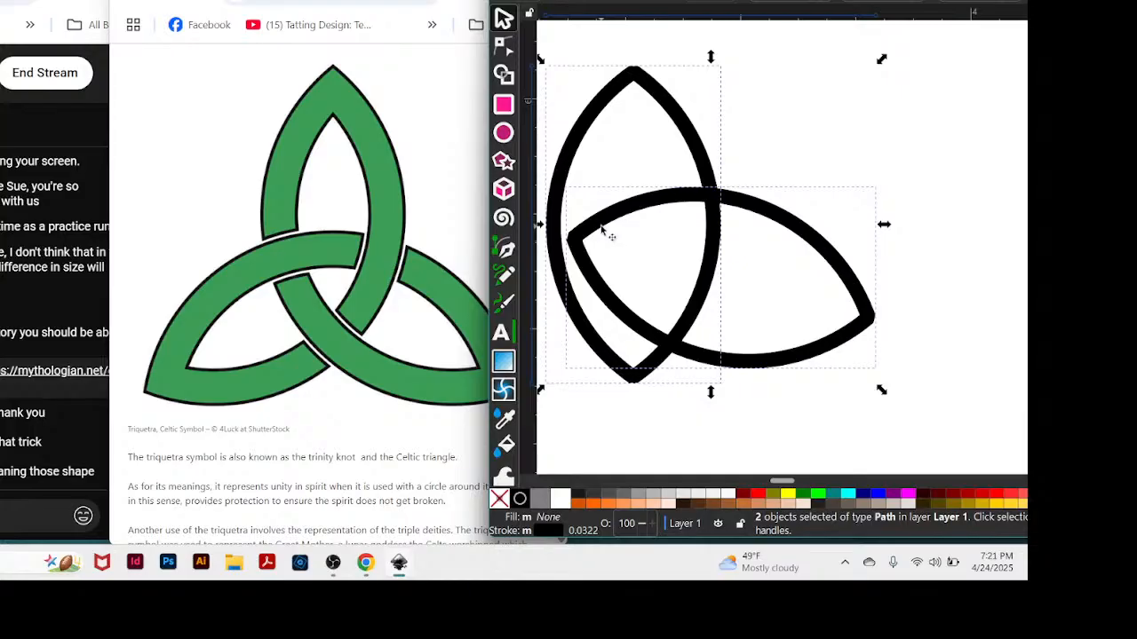
pyautogui.moveTo(599, 229); pyautogui.dragTo(612, 235)
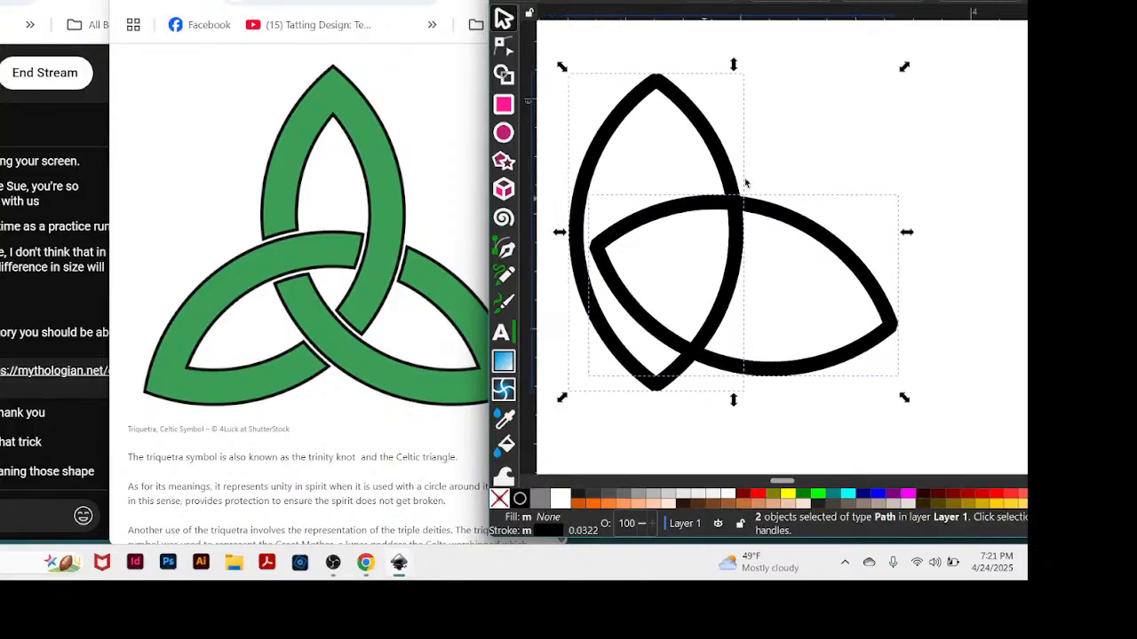
# Shift the tilted almond so its left tip meets the upright almond's left side, and lower the upright almond slightly.
pyautogui.click(981, 90)
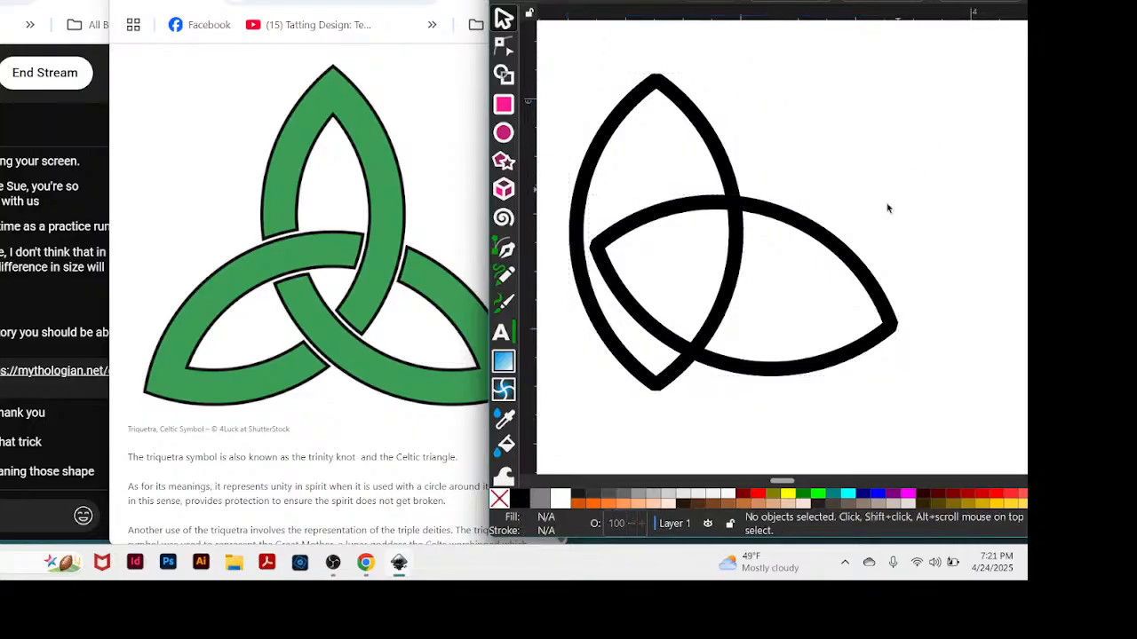
pyautogui.click(845, 255)
pyautogui.moveTo(846, 255)
pyautogui.mouseDown()
pyautogui.moveTo(830, 246)
pyautogui.moveTo(831, 280)
pyautogui.moveTo(792, 242)
pyautogui.moveTo(824, 241)
pyautogui.moveTo(823, 257)
pyautogui.mouseUp()
pyautogui.moveTo(889, 6); pyautogui.dragTo(873, 0)
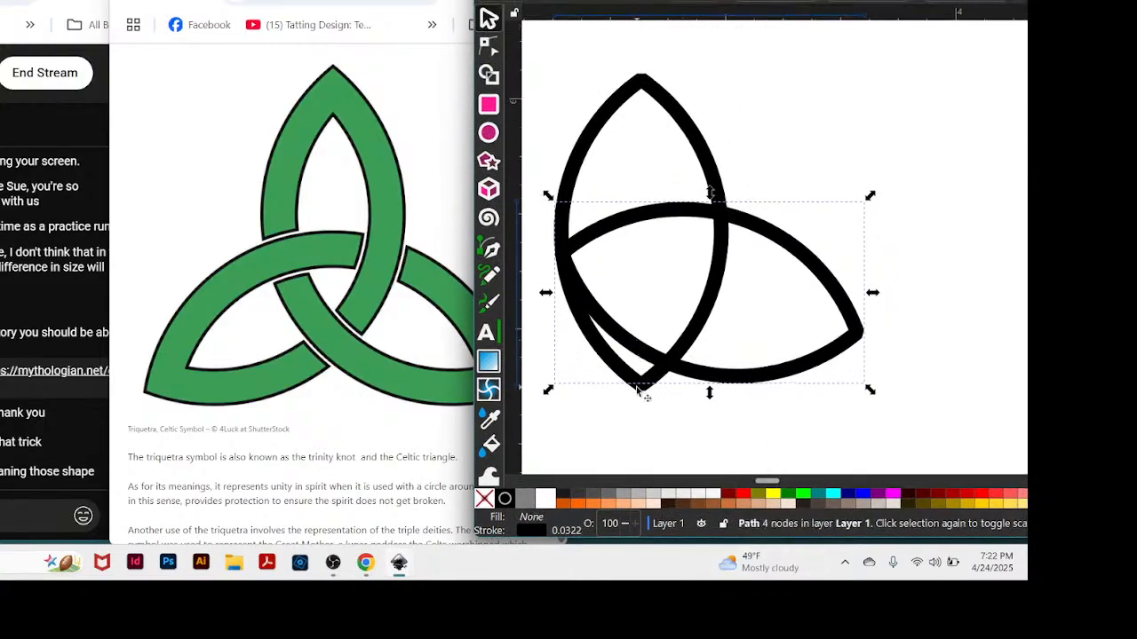
pyautogui.moveTo(637, 387); pyautogui.dragTo(639, 399)
pyautogui.click(833, 278)
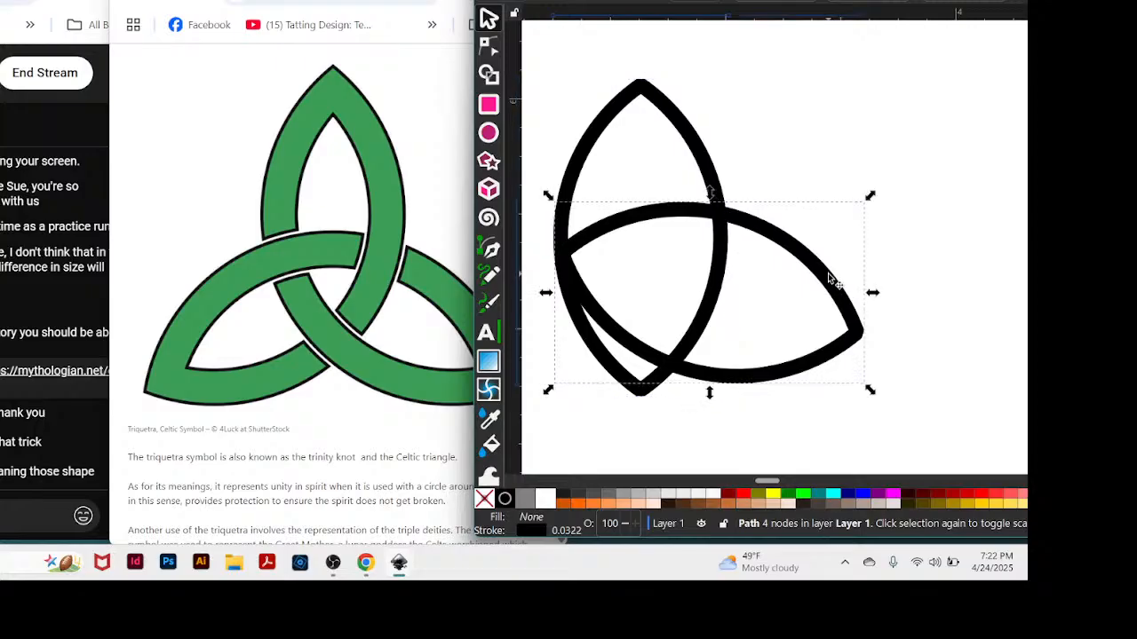
# Paste a copy of the tilted almond and move it above the original, across the upright almond's upper half.
pyautogui.moveTo(772, 482); pyautogui.dragTo(767, 483)
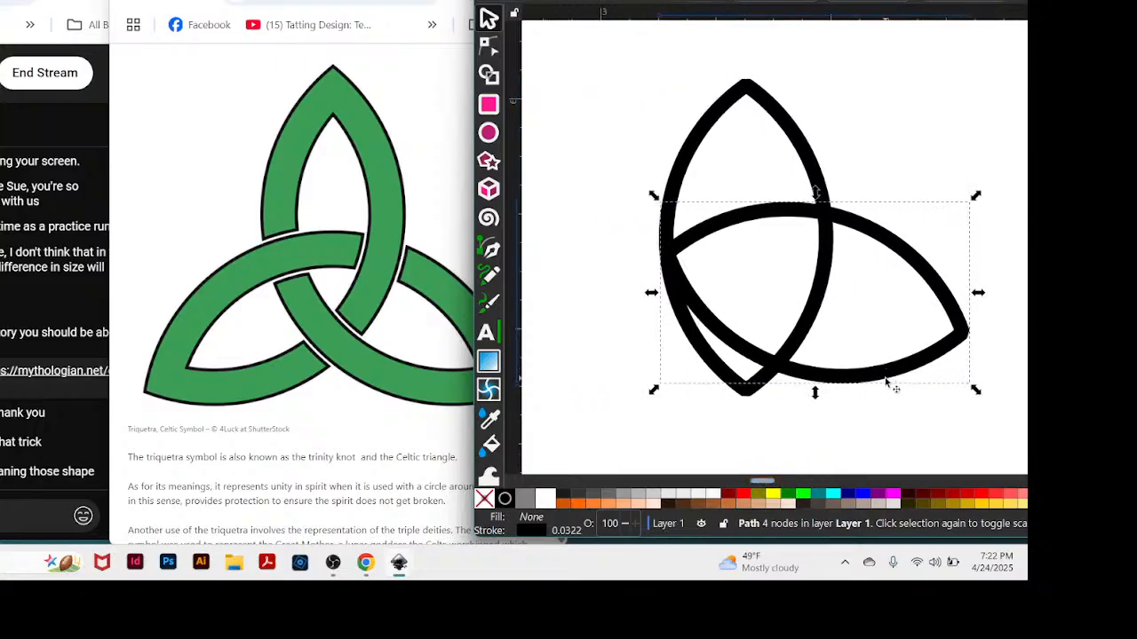
pyautogui.press('ctrl')
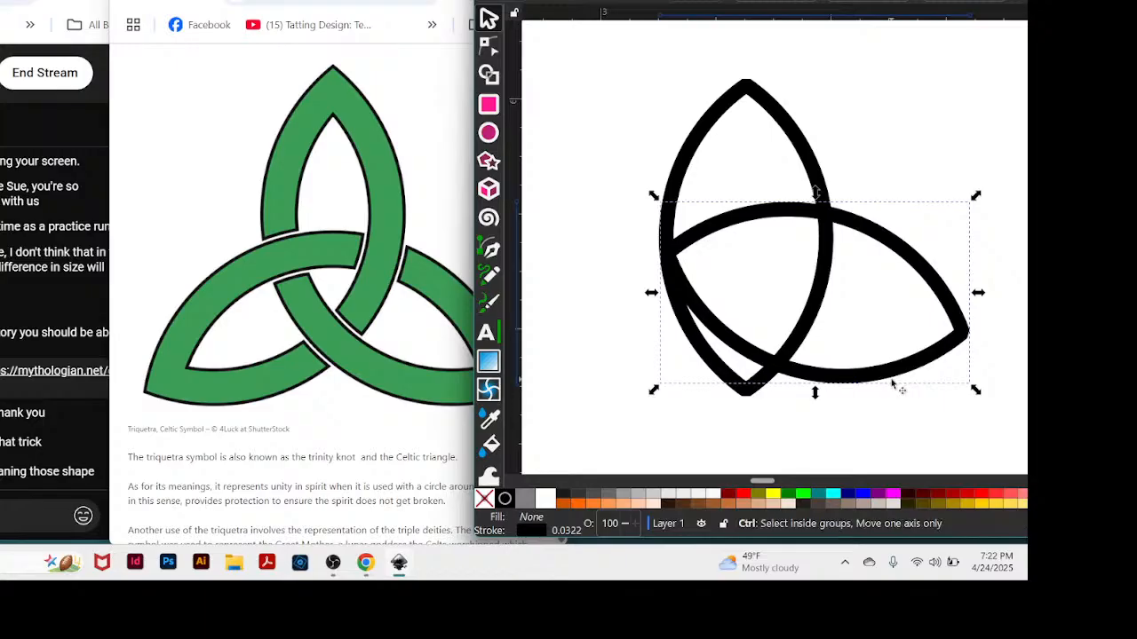
pyautogui.click(893, 383)
pyautogui.hotkey('ctrl', 'v')
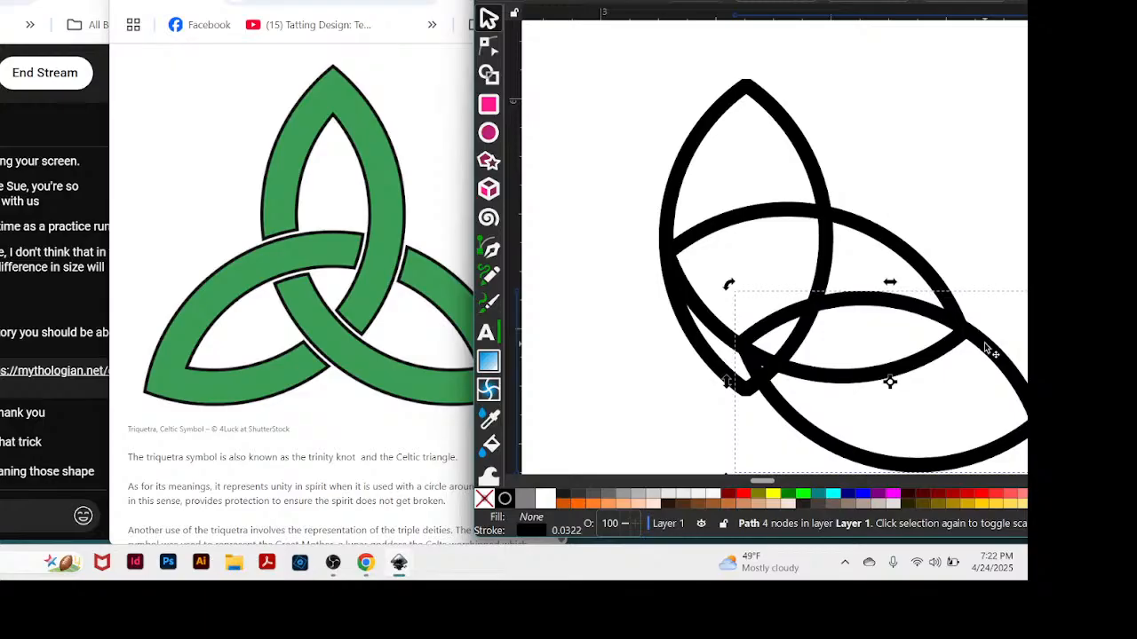
pyautogui.moveTo(986, 346); pyautogui.dragTo(810, 95)
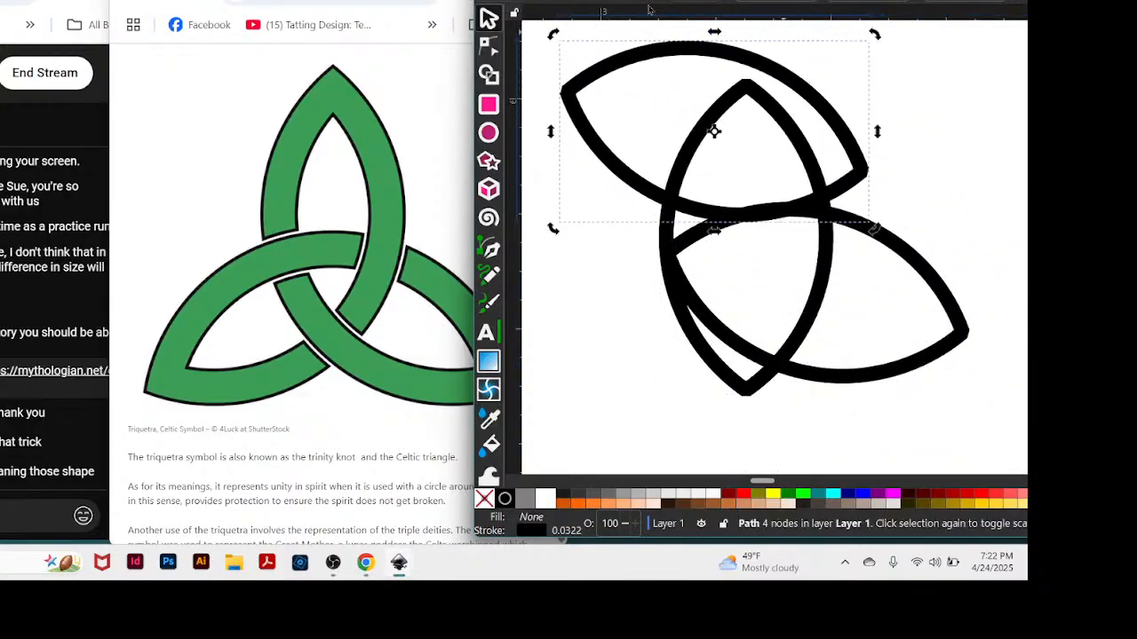
# Flip the almond copy vertically and position it opposite the original, with its right tip meeting the upright almond's right side.
pyautogui.press('v')
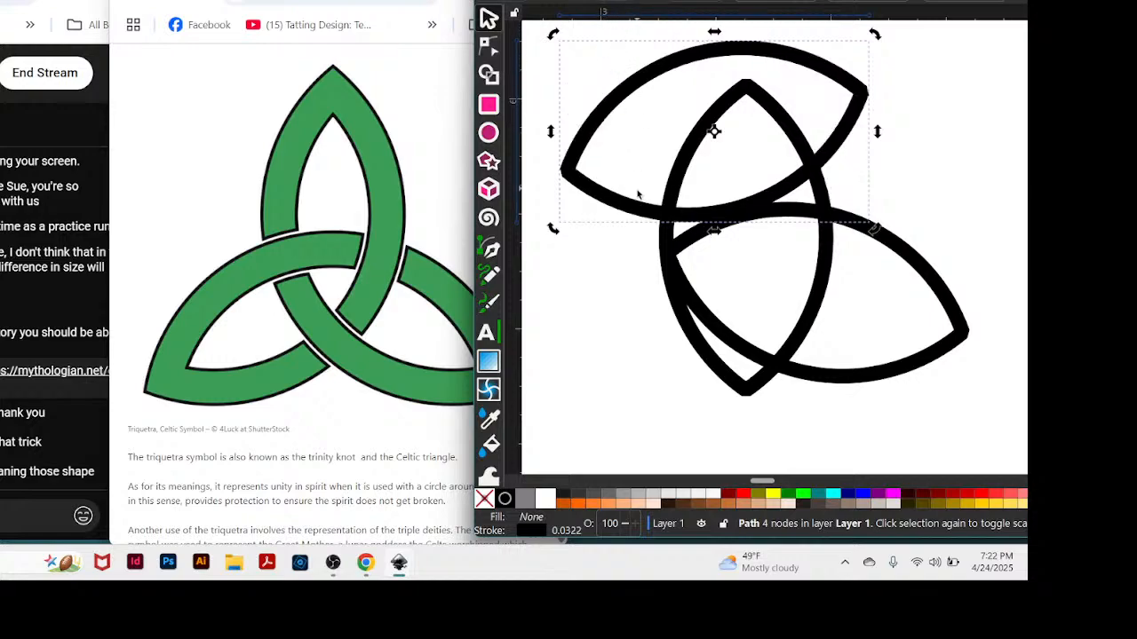
pyautogui.moveTo(645, 206); pyautogui.dragTo(900, 352)
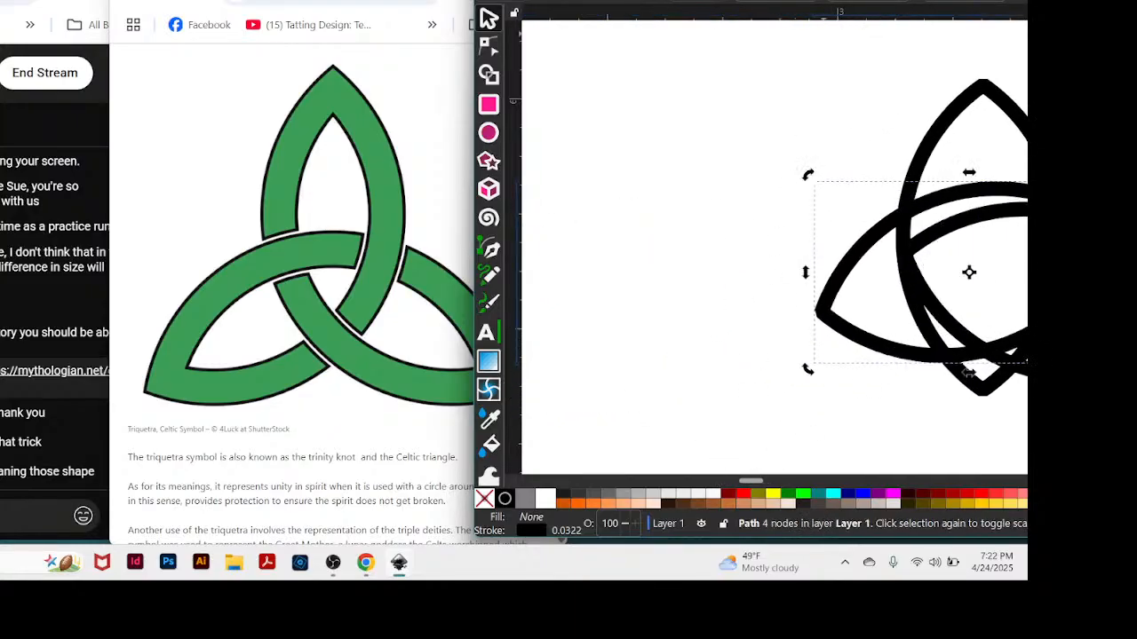
pyautogui.moveTo(823, 0); pyautogui.dragTo(684, 7)
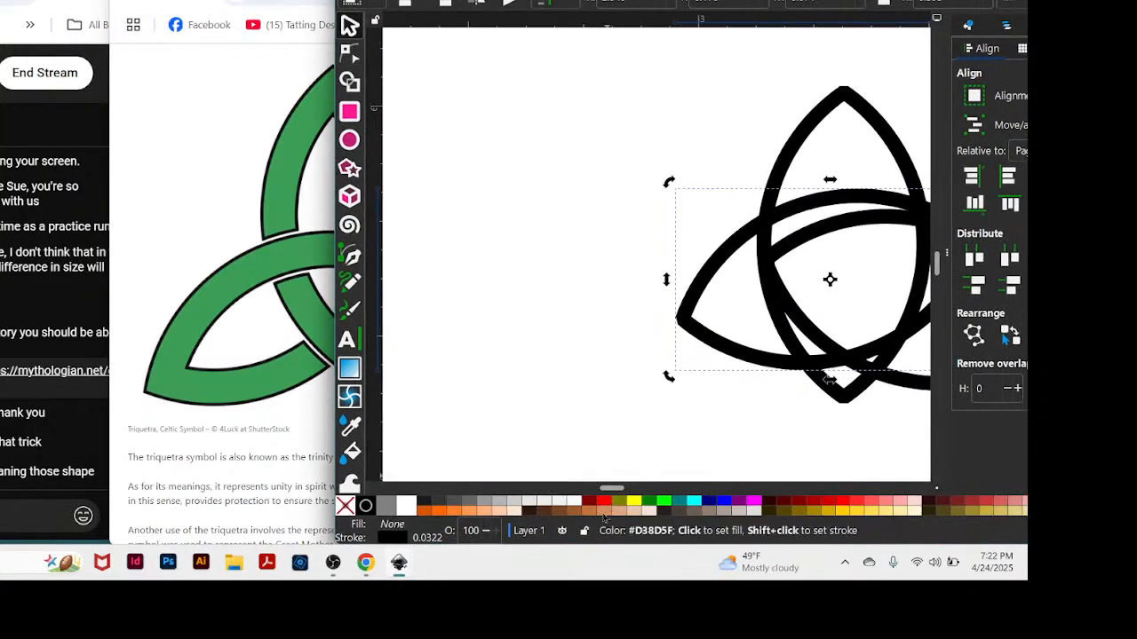
pyautogui.moveTo(611, 488); pyautogui.dragTo(619, 488)
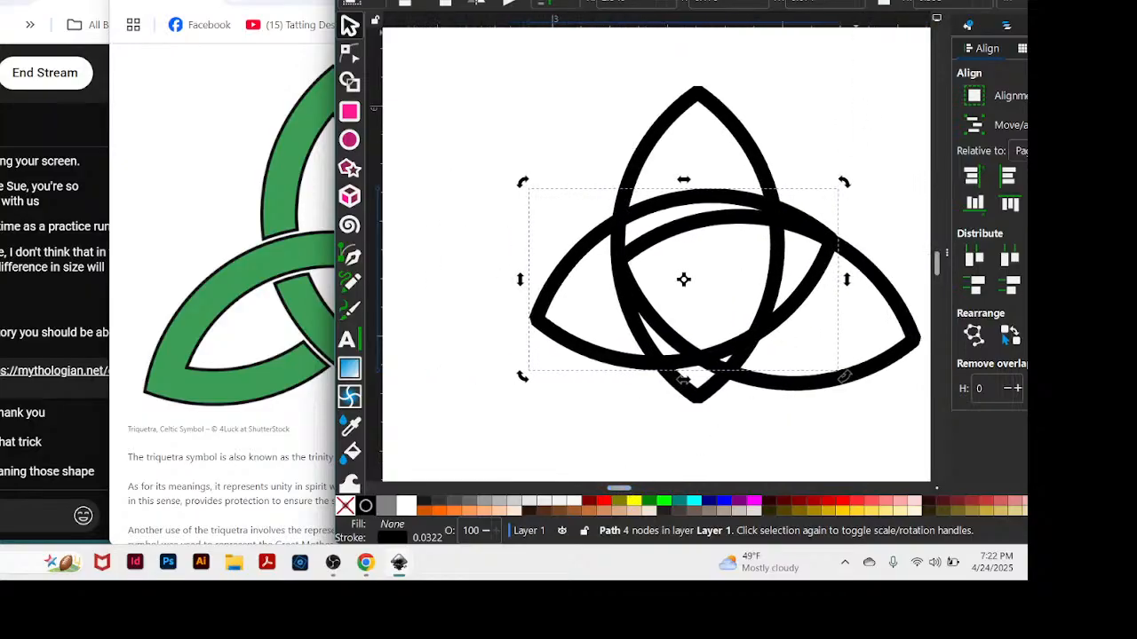
pyautogui.moveTo(856, 3); pyautogui.dragTo(875, 0)
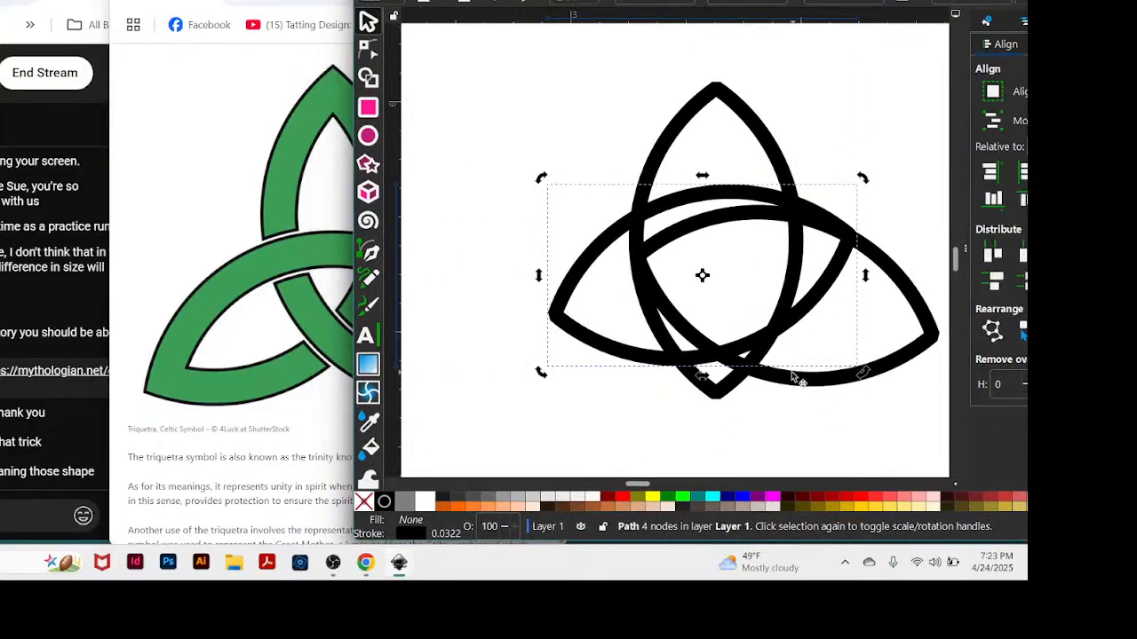
pyautogui.moveTo(616, 355); pyautogui.dragTo(557, 367)
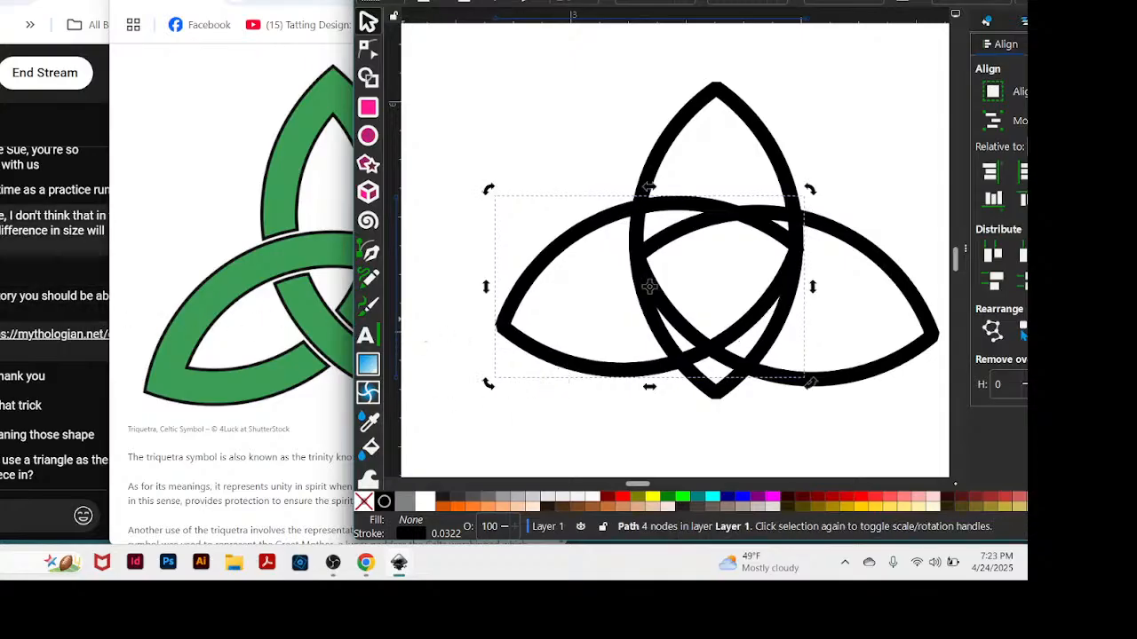
# Check the latest live-chat message about using a triangle, and return to the drawing.
pyautogui.click(62, 357)
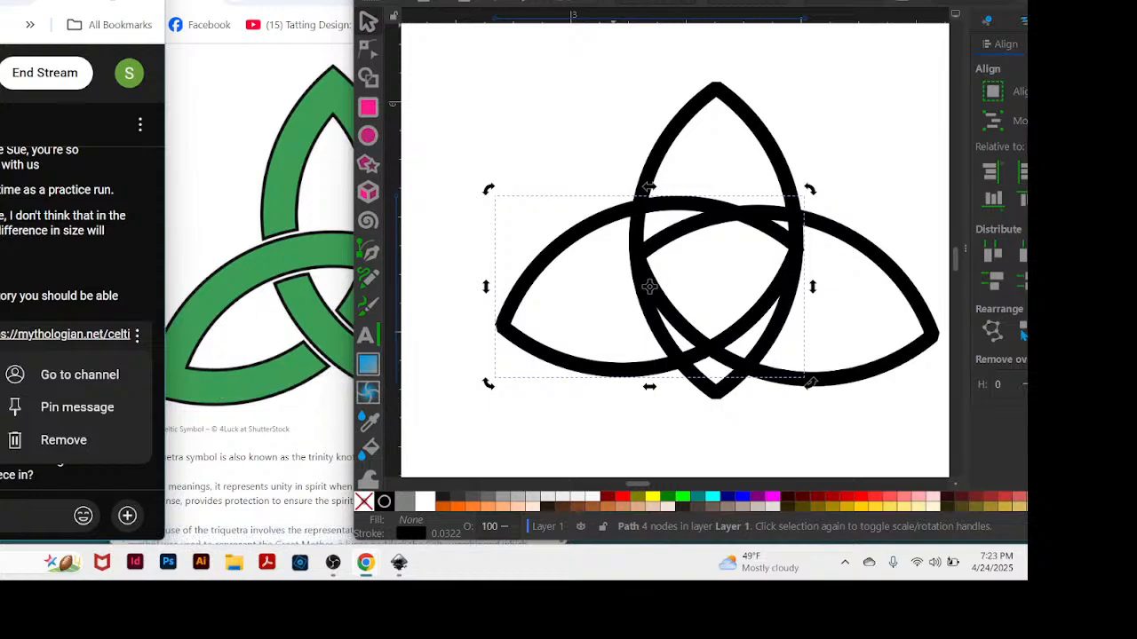
pyautogui.click(613, 3)
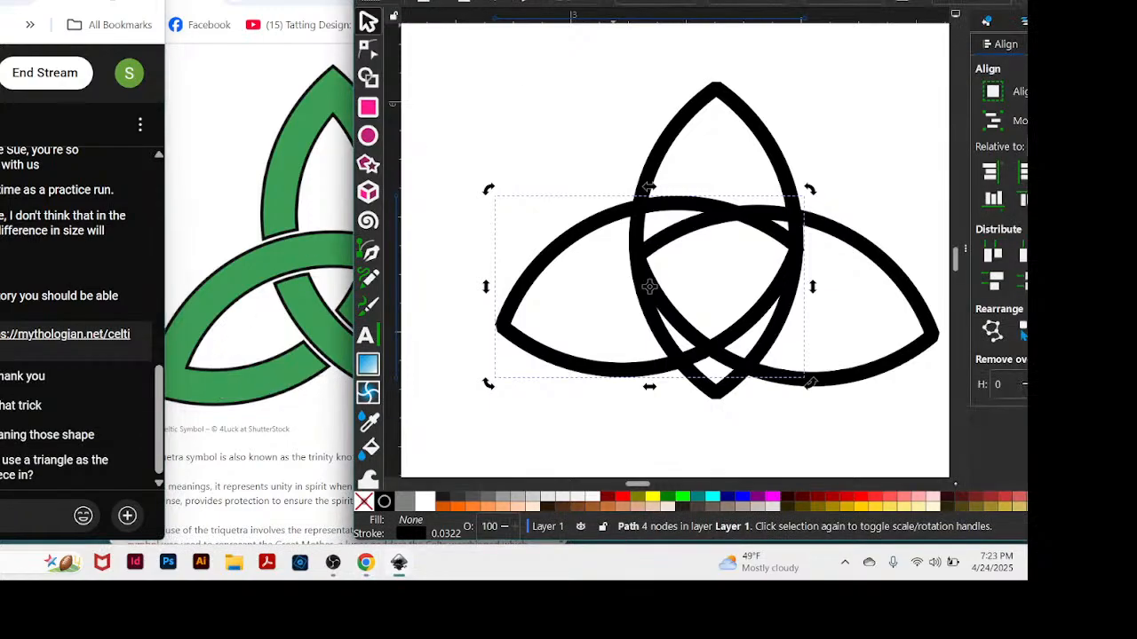
pyautogui.moveTo(613, 2); pyautogui.dragTo(549, 4)
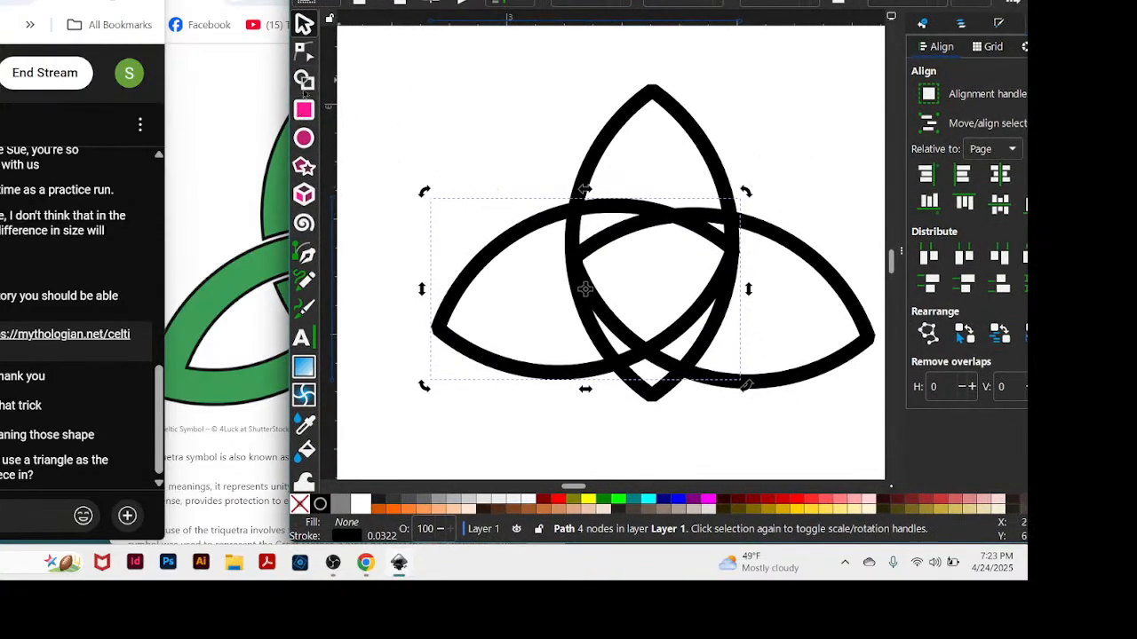
# Draw a large three-sided polygon and move it over the three almonds as a guide triangle.
pyautogui.click(303, 166)
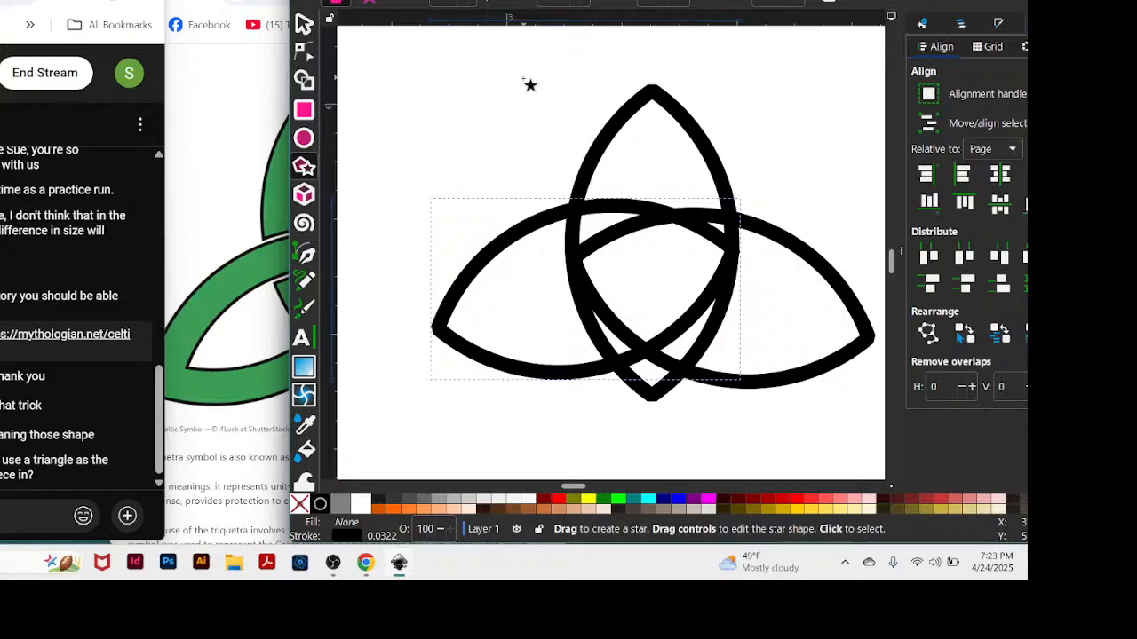
pyautogui.moveTo(530, 84); pyautogui.dragTo(756, 199)
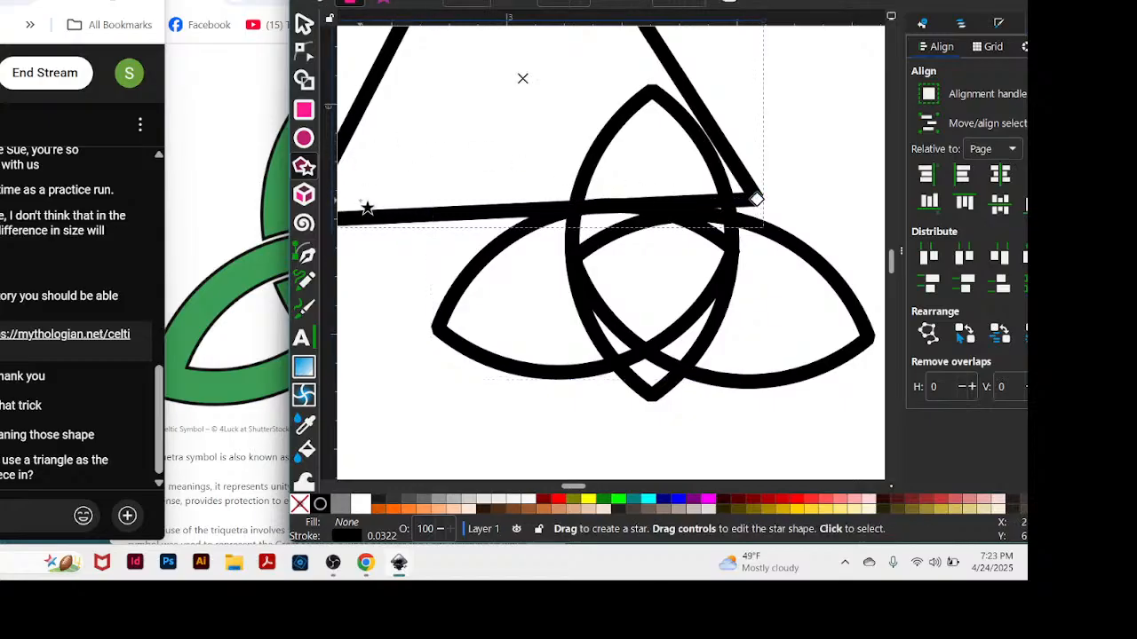
pyautogui.click(304, 24)
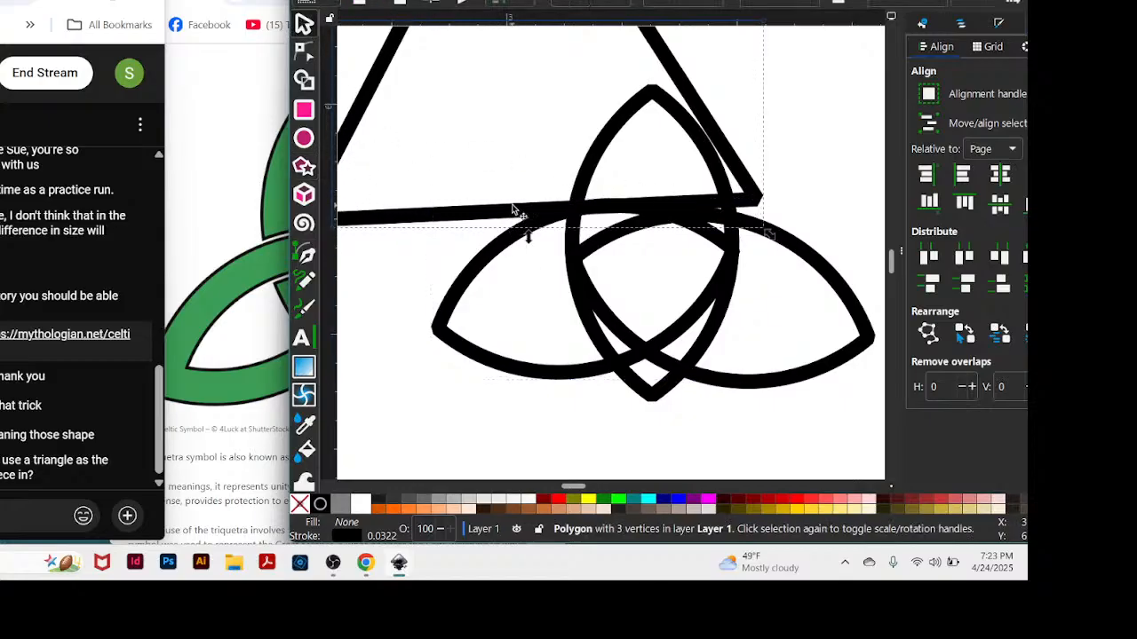
pyautogui.moveTo(517, 221); pyautogui.dragTo(627, 402)
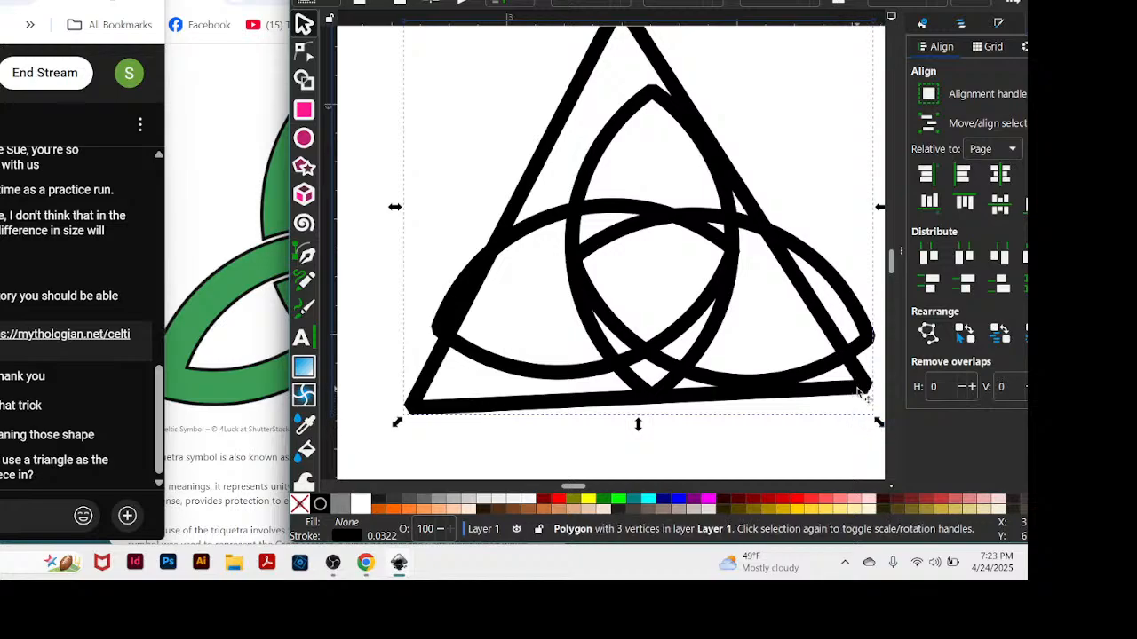
# Rotate the triangle slightly clockwise until its base is level, and lower it so its apex sits just above the upright almond.
pyautogui.click(863, 391)
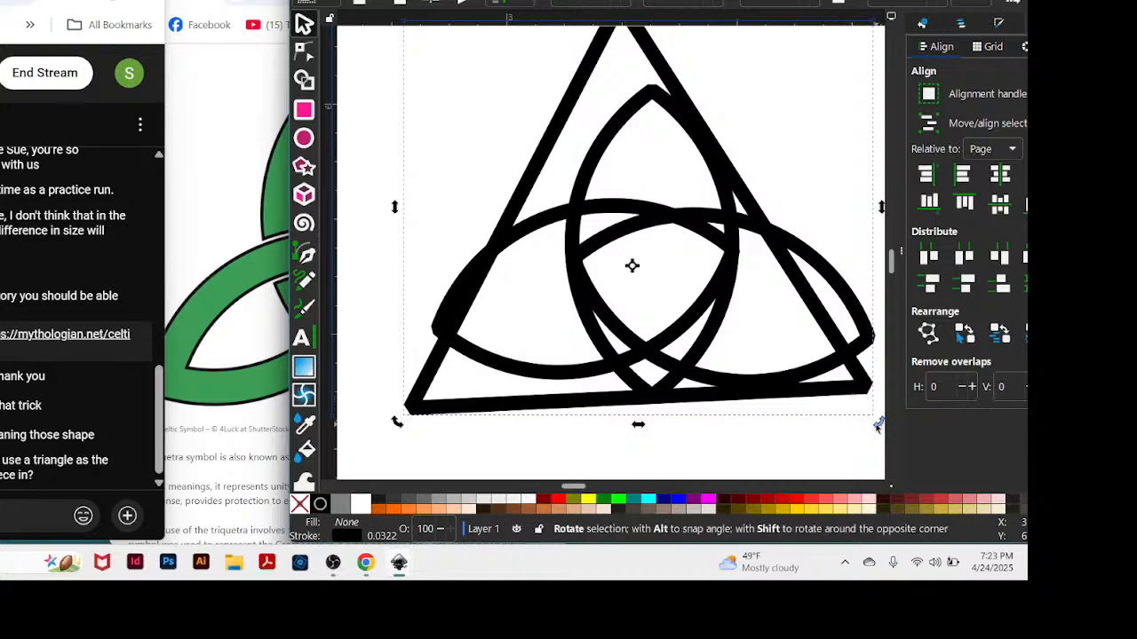
pyautogui.moveTo(878, 425); pyautogui.dragTo(870, 438)
pyautogui.moveTo(693, 406)
pyautogui.mouseDown()
pyautogui.moveTo(696, 396)
pyautogui.moveTo(705, 404)
pyautogui.mouseUp()
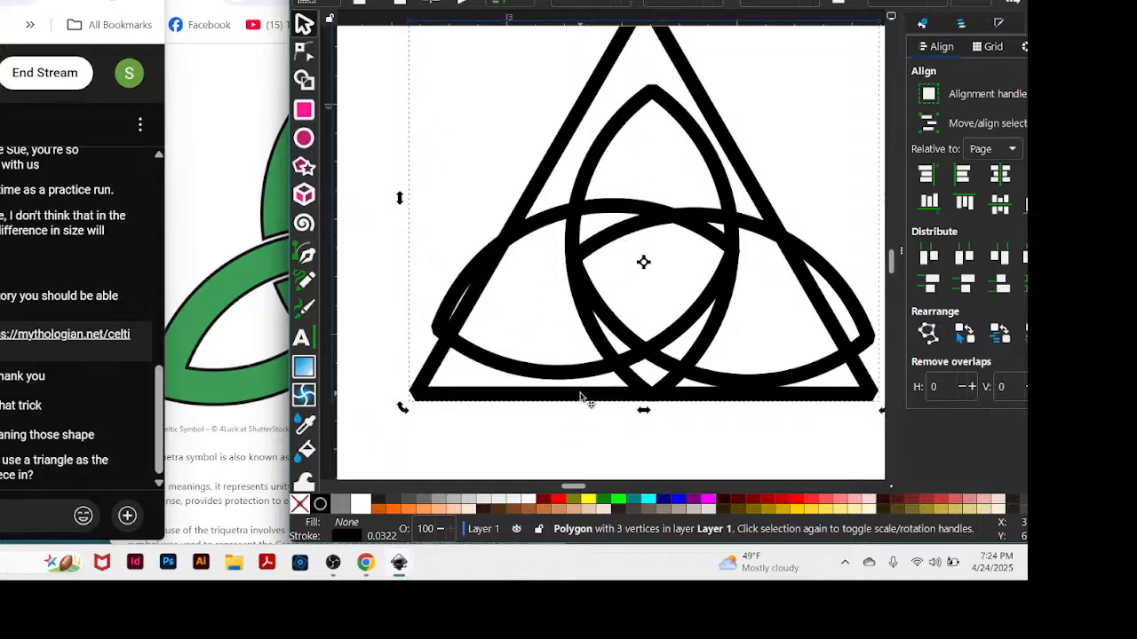
pyautogui.moveTo(582, 397); pyautogui.dragTo(573, 436)
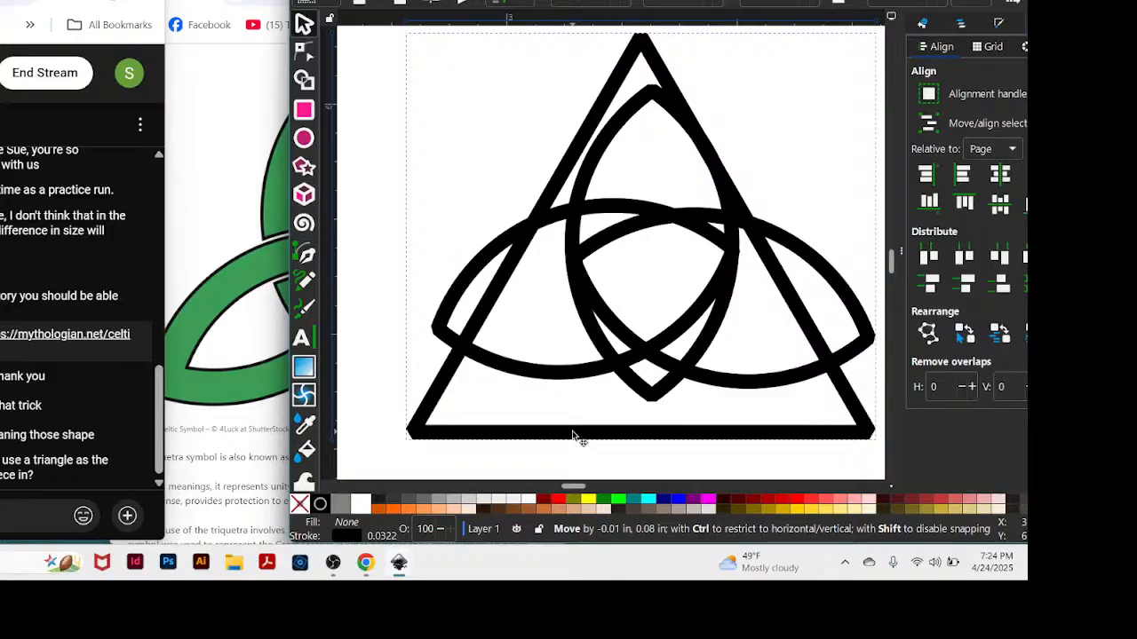
pyautogui.moveTo(572, 432); pyautogui.dragTo(564, 431)
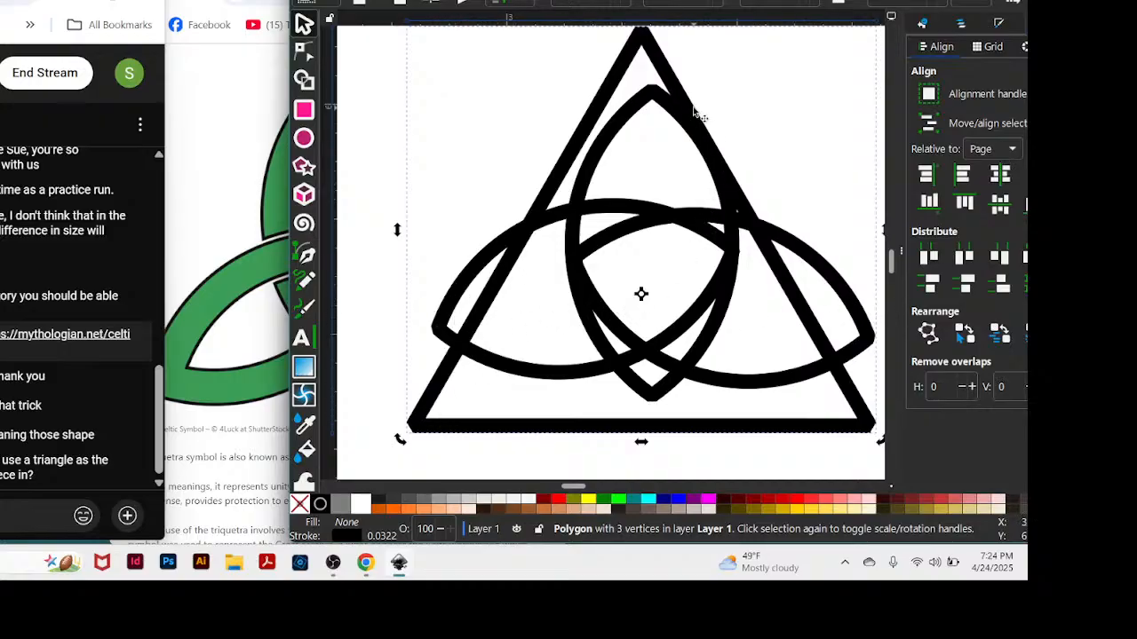
# Enlarge the guide triangle proportionally and reposition it around the three almonds, with its base on the upright almond's lower tip.
pyautogui.moveTo(691, 103); pyautogui.dragTo(700, 100)
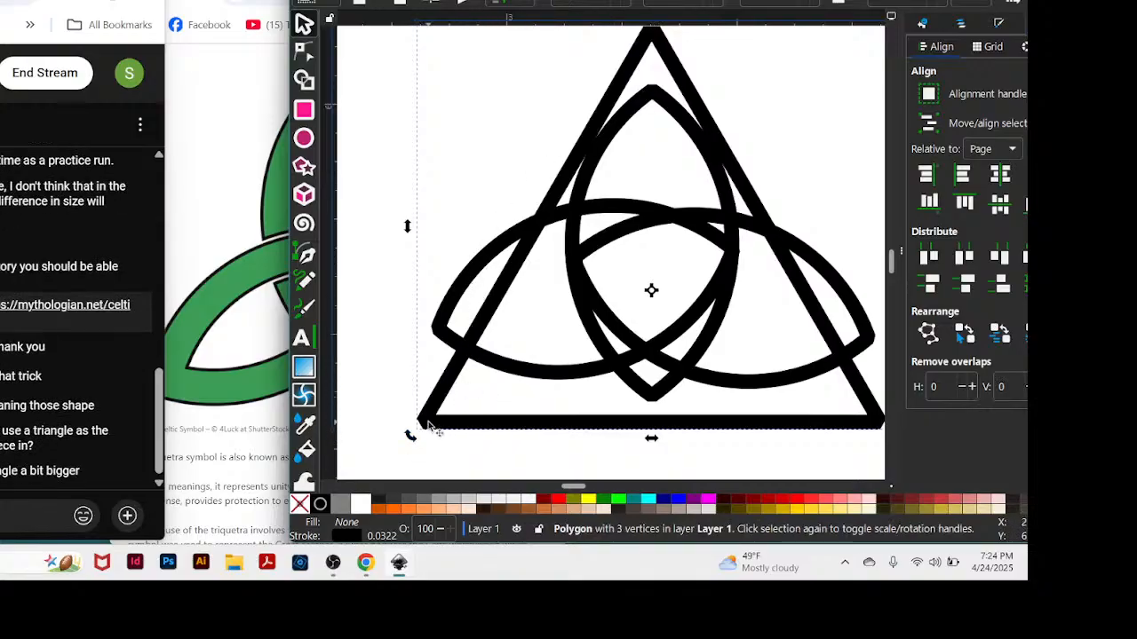
pyautogui.click(425, 426)
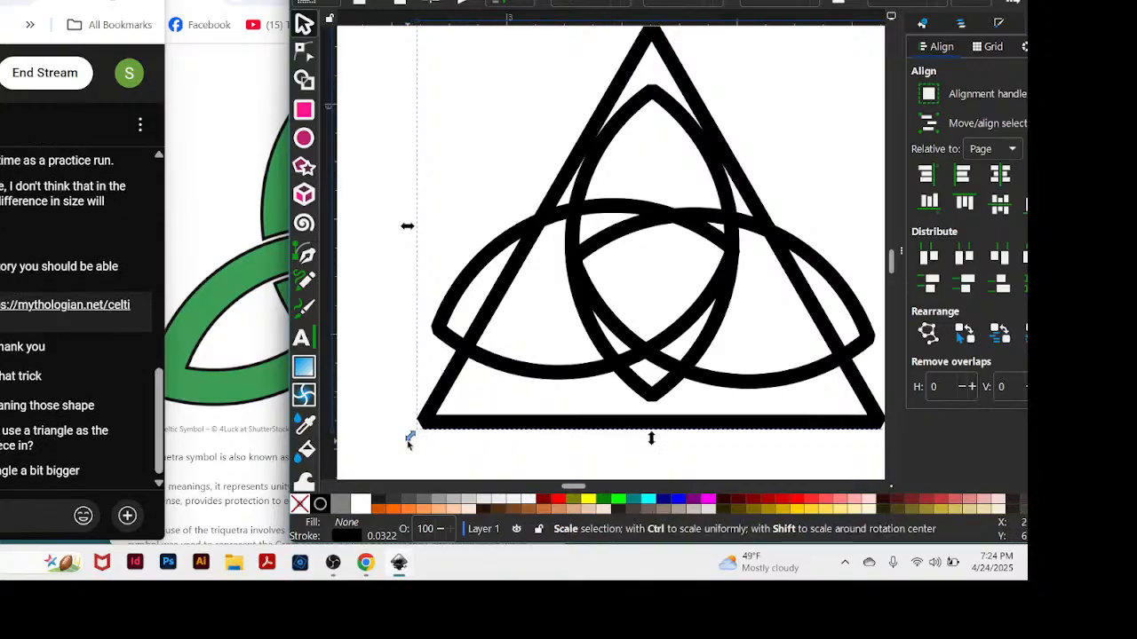
pyautogui.moveTo(410, 439); pyautogui.dragTo(355, 480)
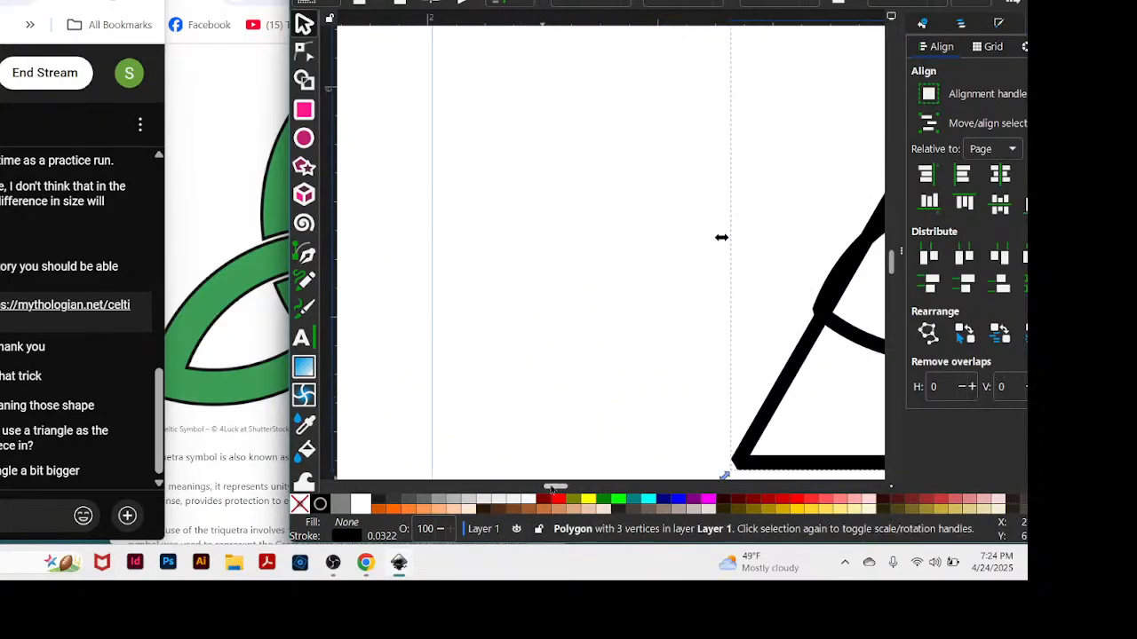
pyautogui.moveTo(551, 489)
pyautogui.mouseDown()
pyautogui.moveTo(575, 490)
pyautogui.moveTo(564, 496)
pyautogui.mouseUp()
pyautogui.press('-')
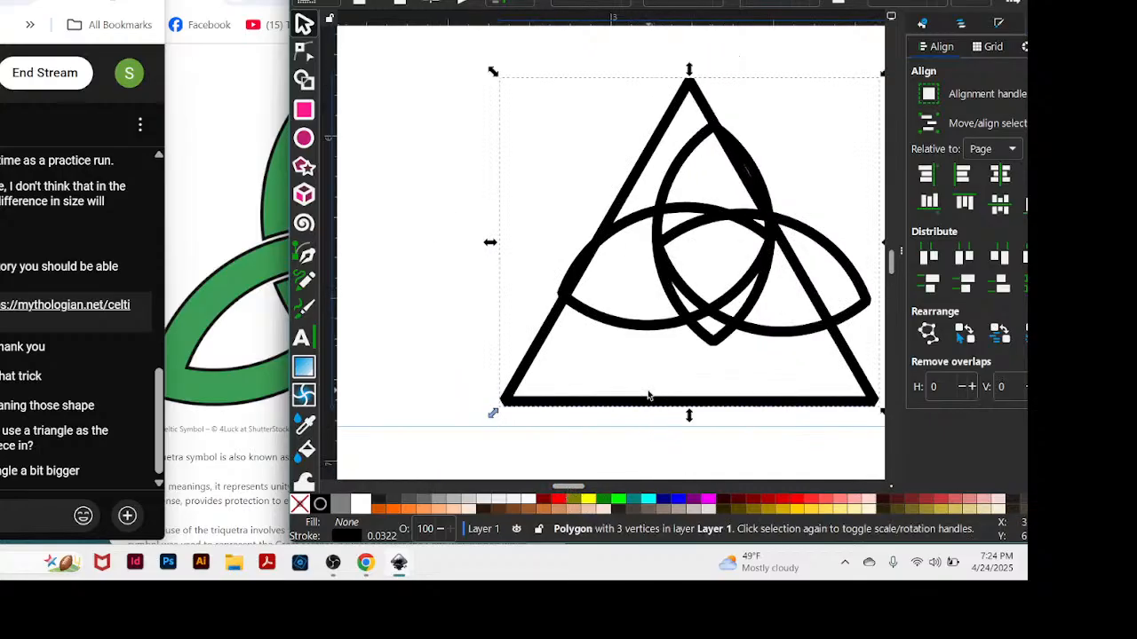
pyautogui.moveTo(650, 401); pyautogui.dragTo(667, 348)
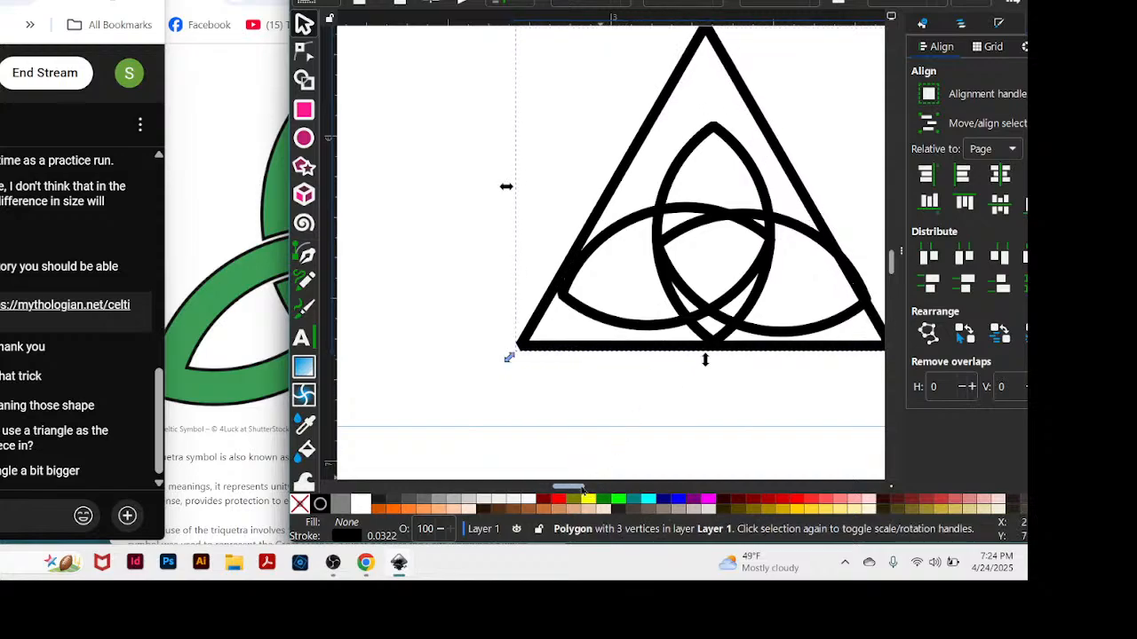
pyautogui.moveTo(570, 488); pyautogui.dragTo(592, 491)
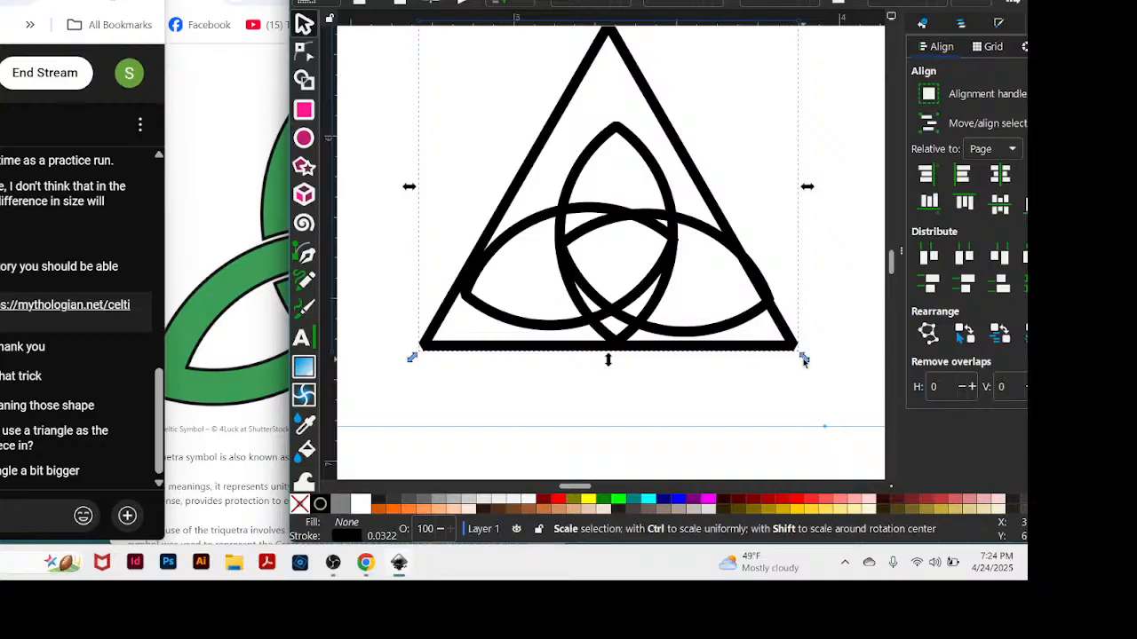
# Resize the guide triangle from its lower right corner and realign its base with the upright almond's lower tip.
pyautogui.moveTo(805, 359); pyautogui.dragTo(844, 383)
pyautogui.moveTo(671, 382); pyautogui.dragTo(680, 350)
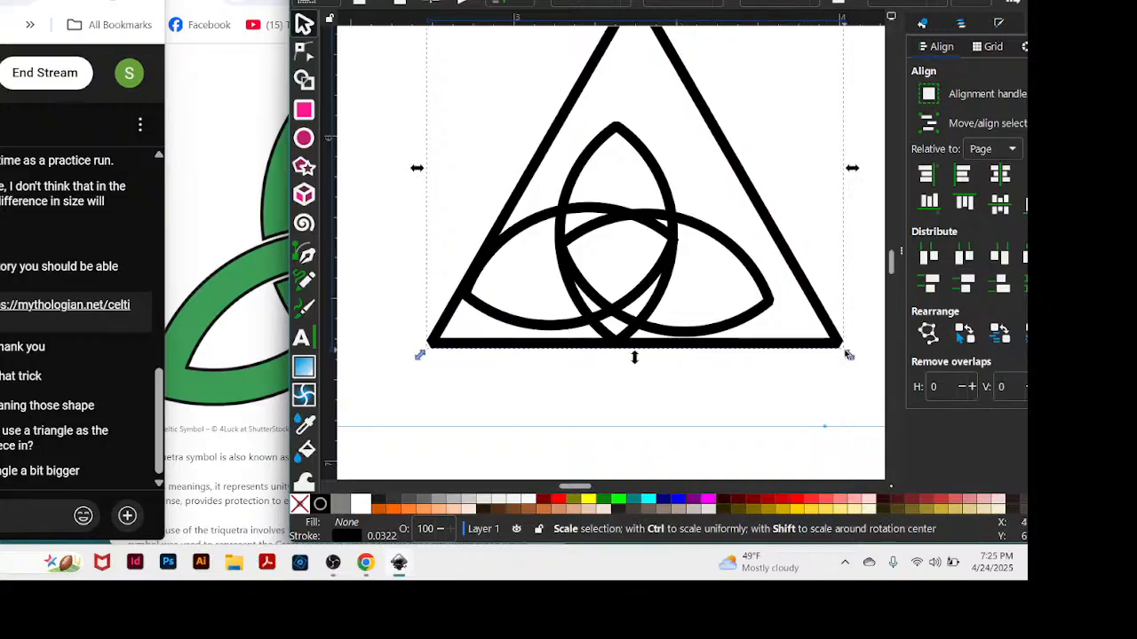
pyautogui.moveTo(849, 354); pyautogui.dragTo(786, 359)
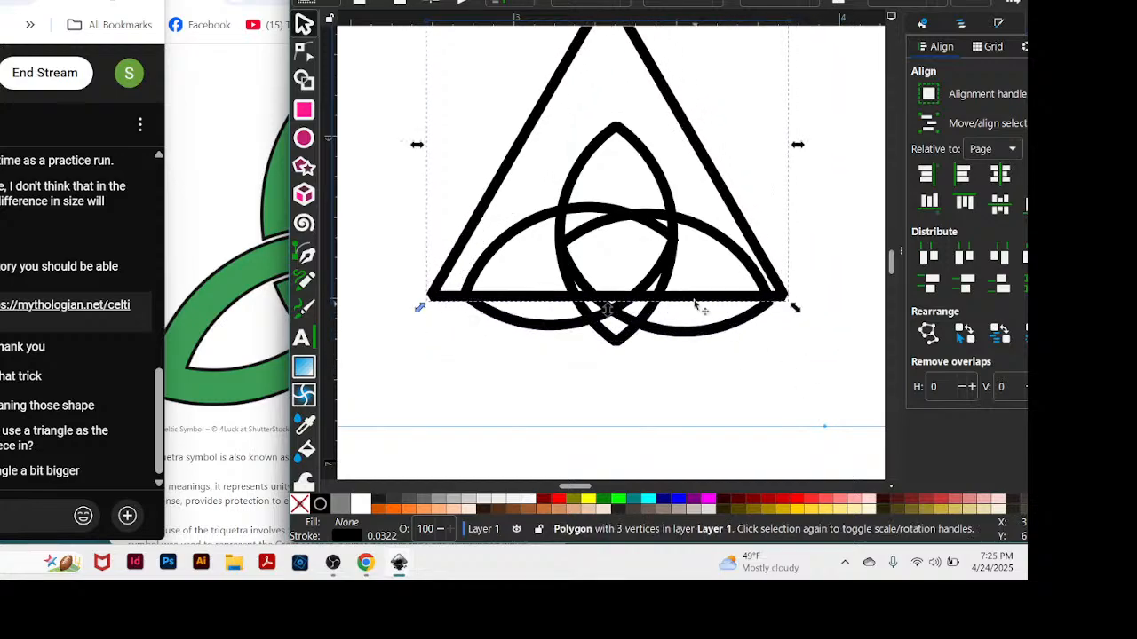
pyautogui.moveTo(698, 304); pyautogui.dragTo(694, 346)
# Move the guide triangle onto empty canvas to the right of the almonds, and widen the toolbox to two columns.
pyautogui.moveTo(718, 236); pyautogui.dragTo(879, 462)
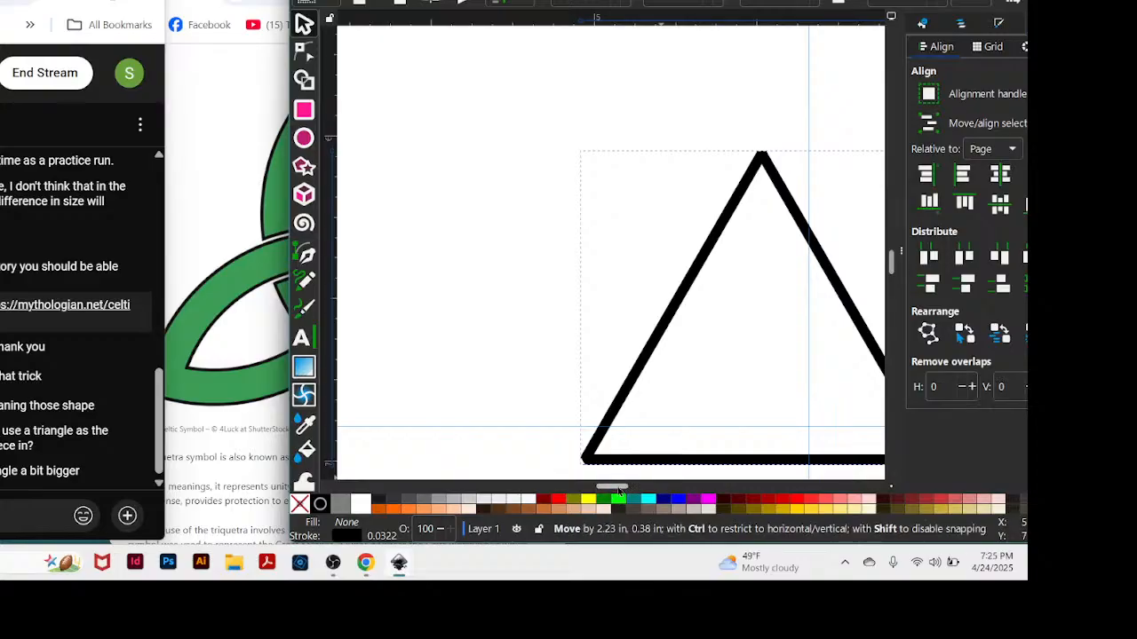
pyautogui.moveTo(597, 488)
pyautogui.mouseDown()
pyautogui.moveTo(568, 491)
pyautogui.moveTo(585, 491)
pyautogui.mouseUp()
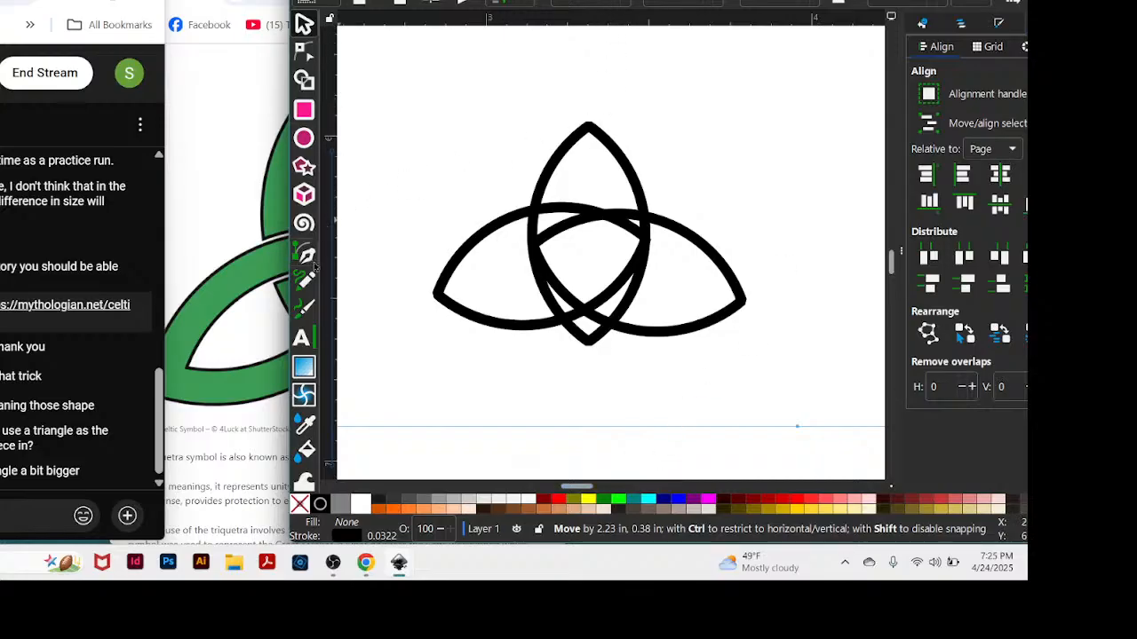
pyautogui.moveTo(325, 299)
pyautogui.mouseDown()
pyautogui.moveTo(395, 303)
pyautogui.moveTo(347, 306)
pyautogui.mouseUp()
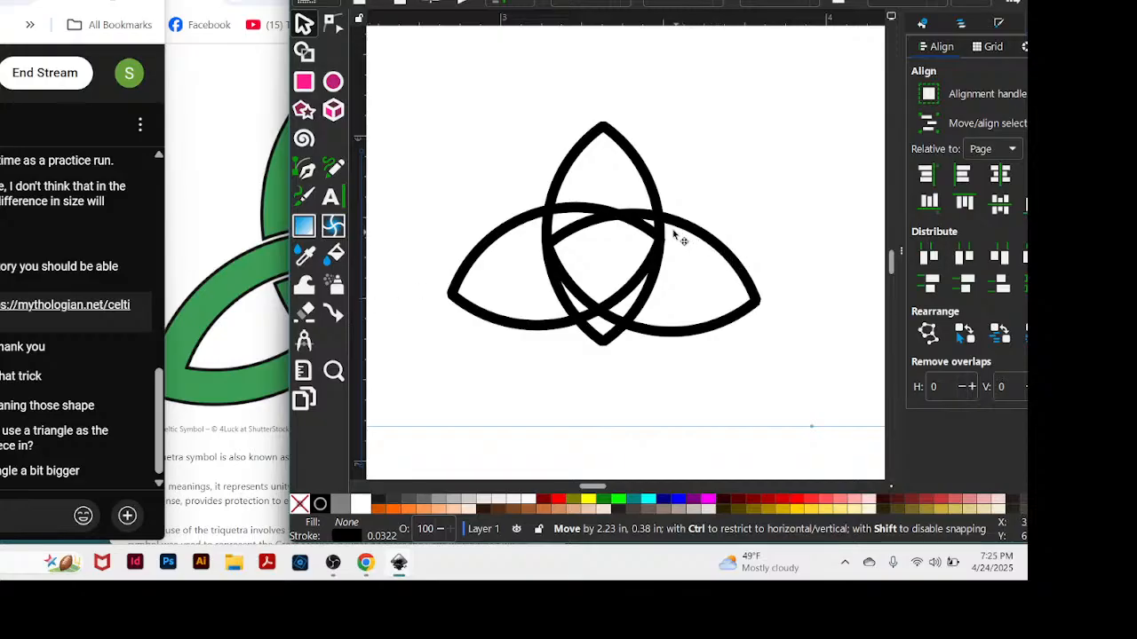
pyautogui.click(515, 224)
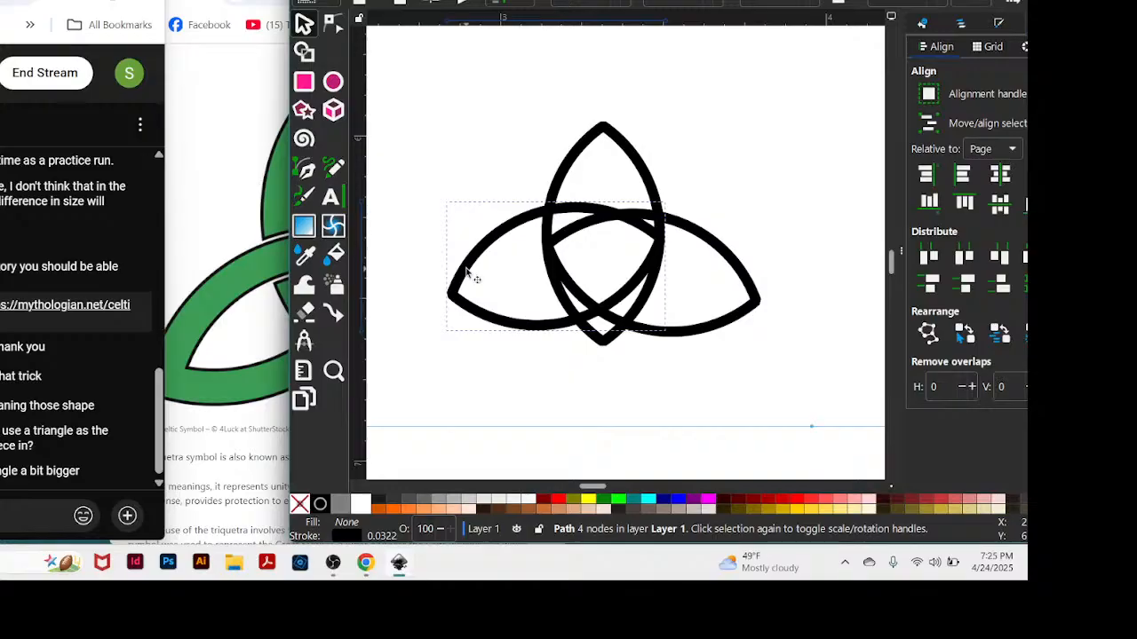
pyautogui.press('n')
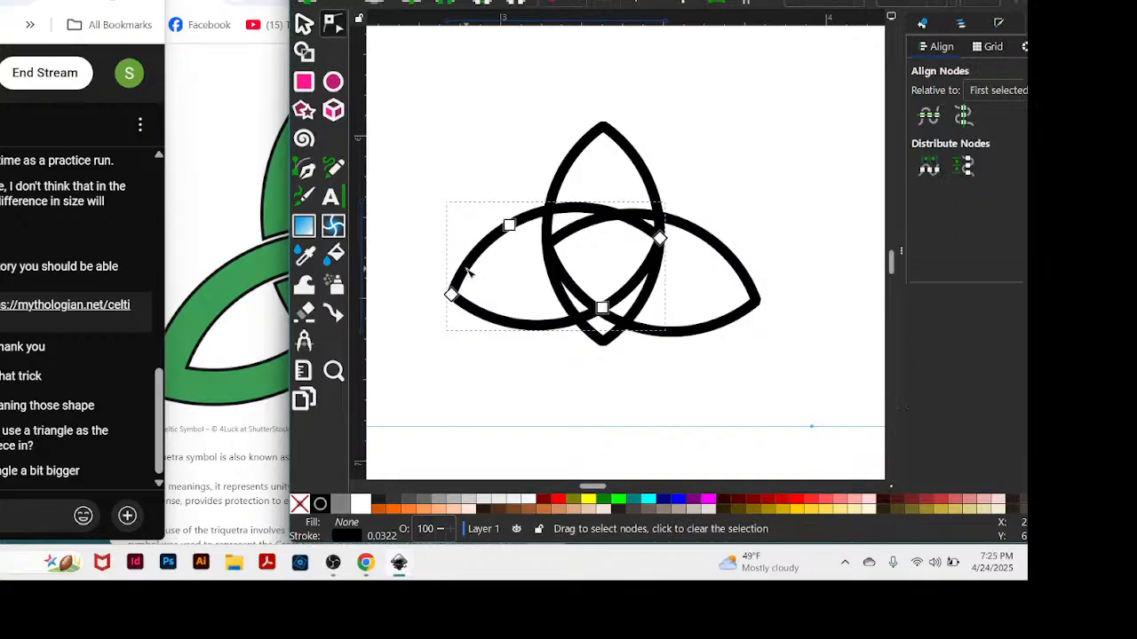
pyautogui.click(304, 24)
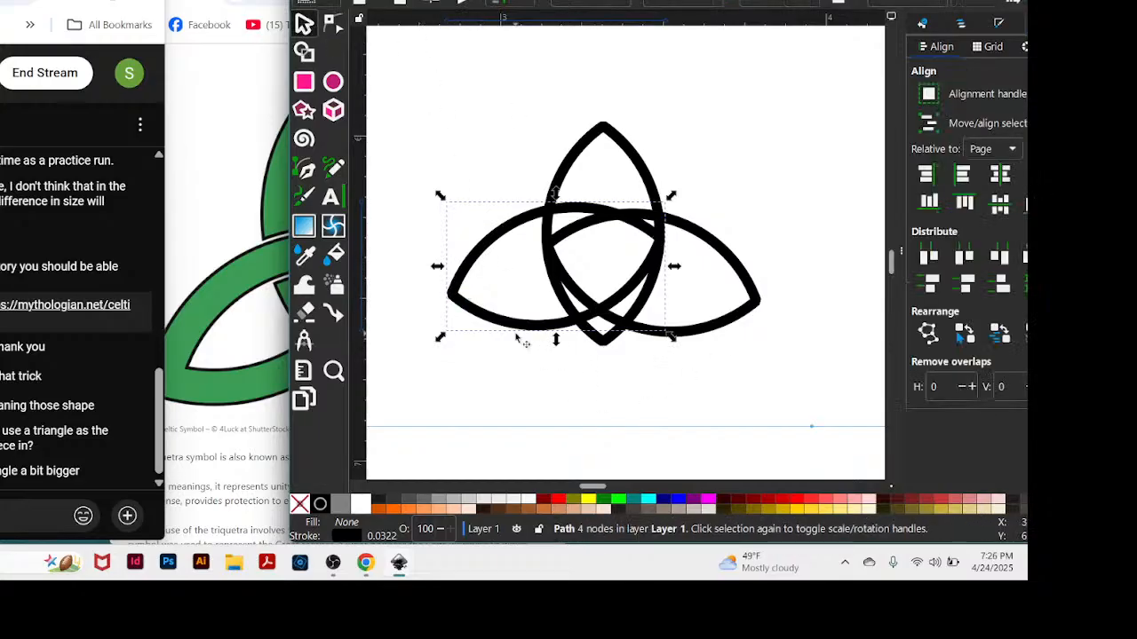
pyautogui.click(476, 259)
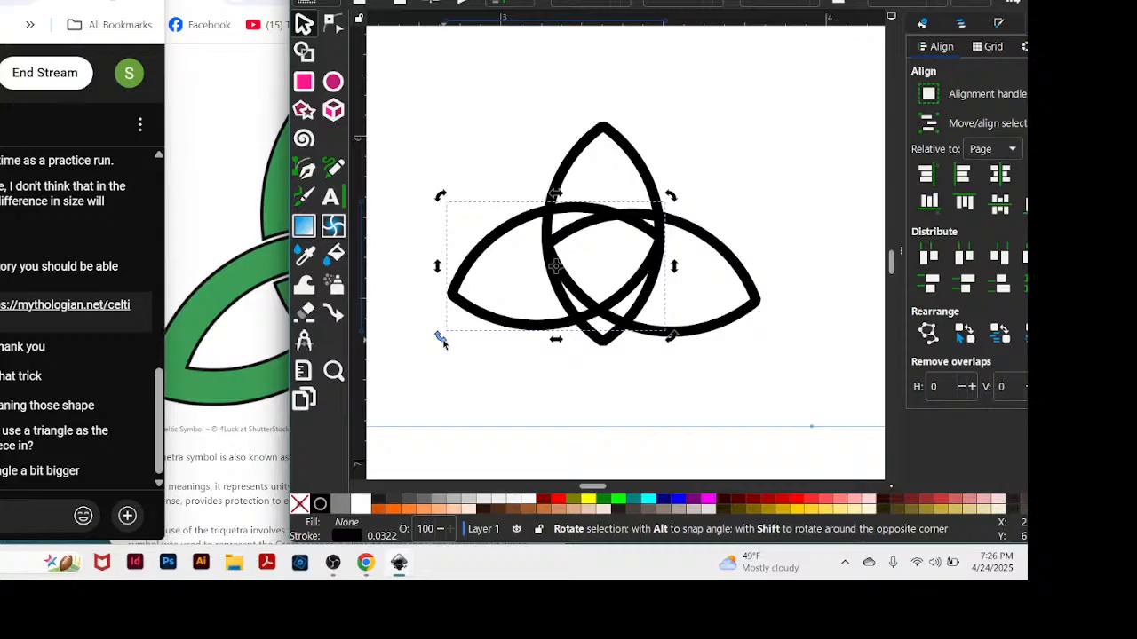
pyautogui.moveTo(440, 341); pyautogui.dragTo(446, 362)
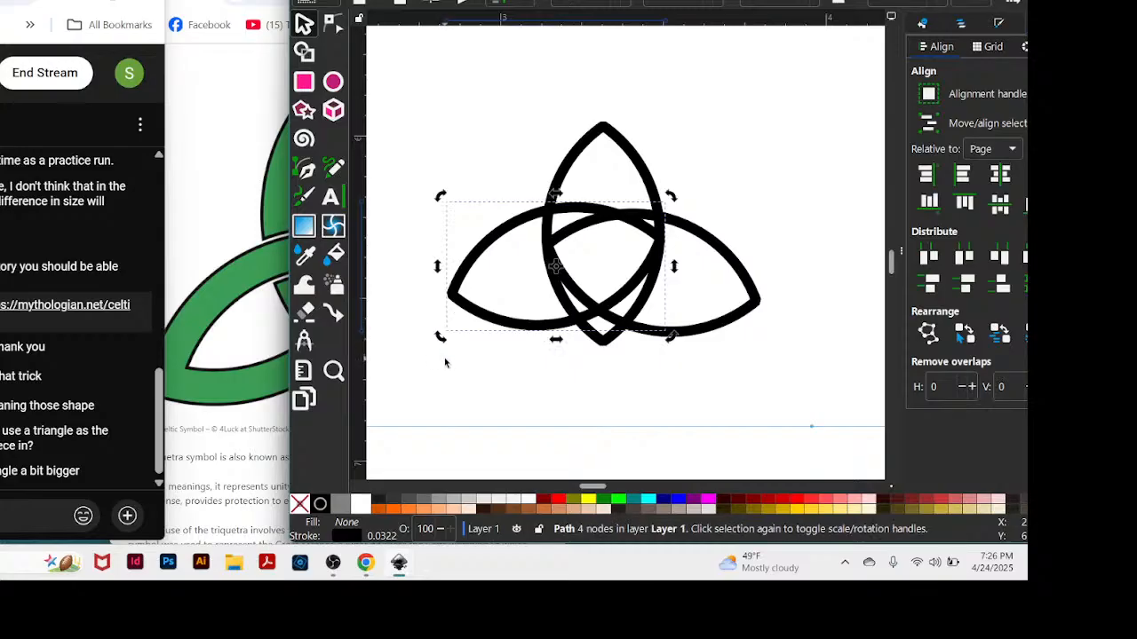
pyautogui.click(748, 126)
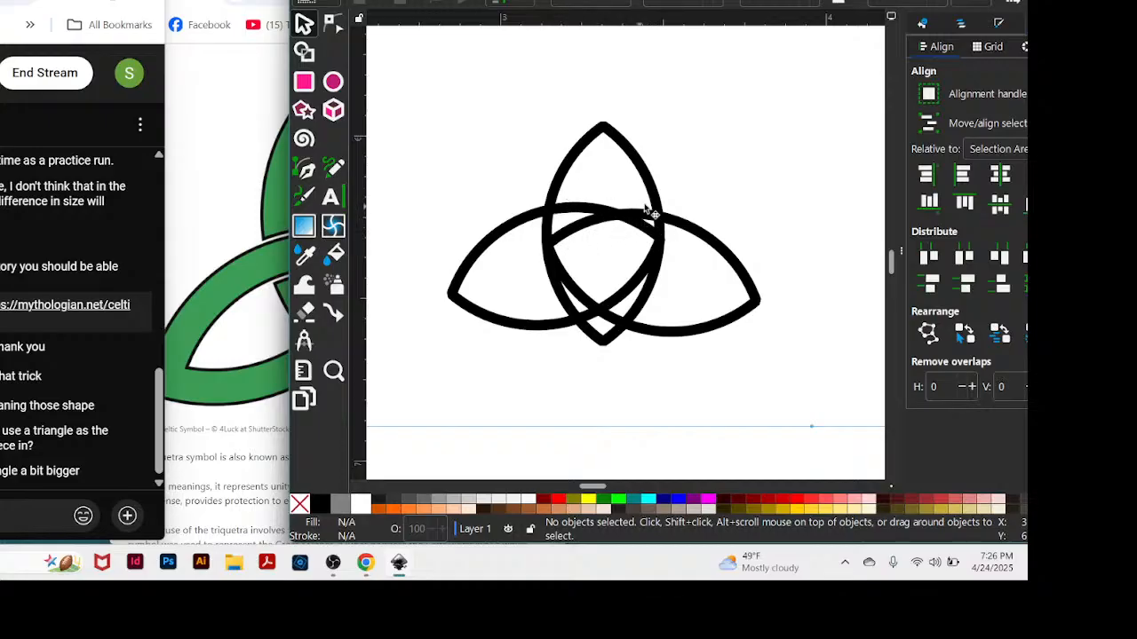
# Rotate the left almond slightly counterclockwise so its outer tip points further down.
pyautogui.click(454, 297)
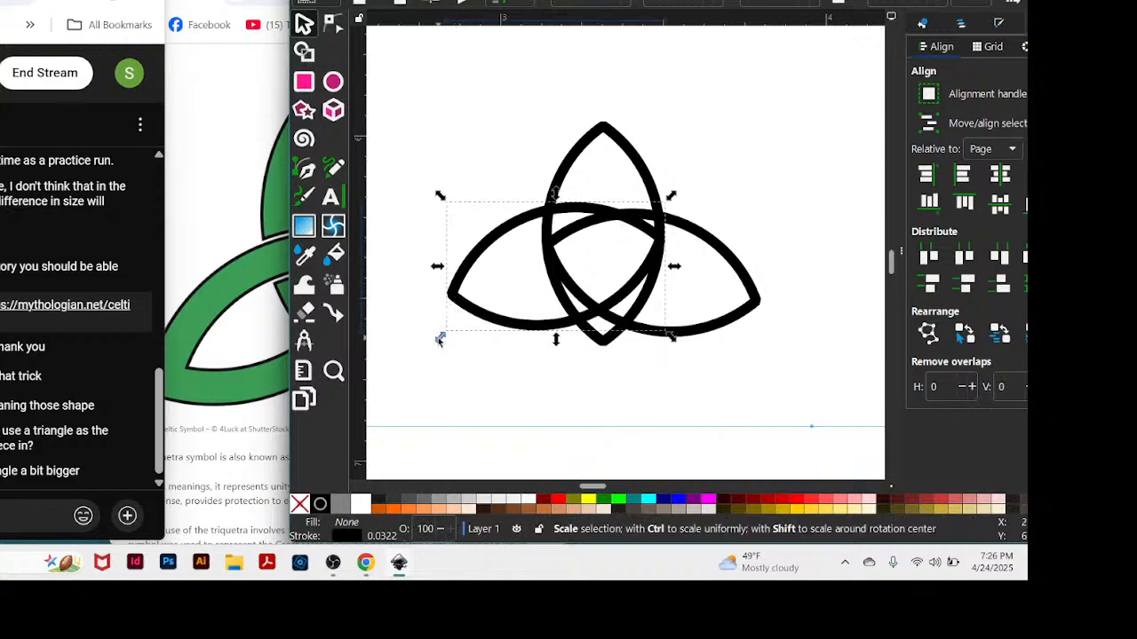
pyautogui.click(459, 285)
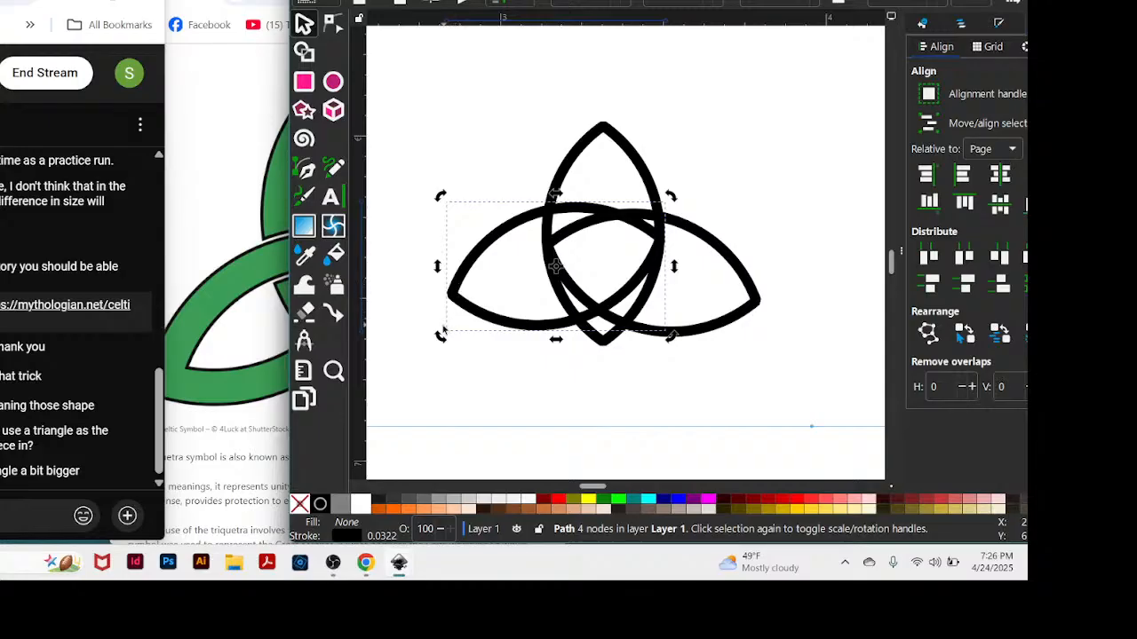
pyautogui.moveTo(447, 349); pyautogui.dragTo(452, 357)
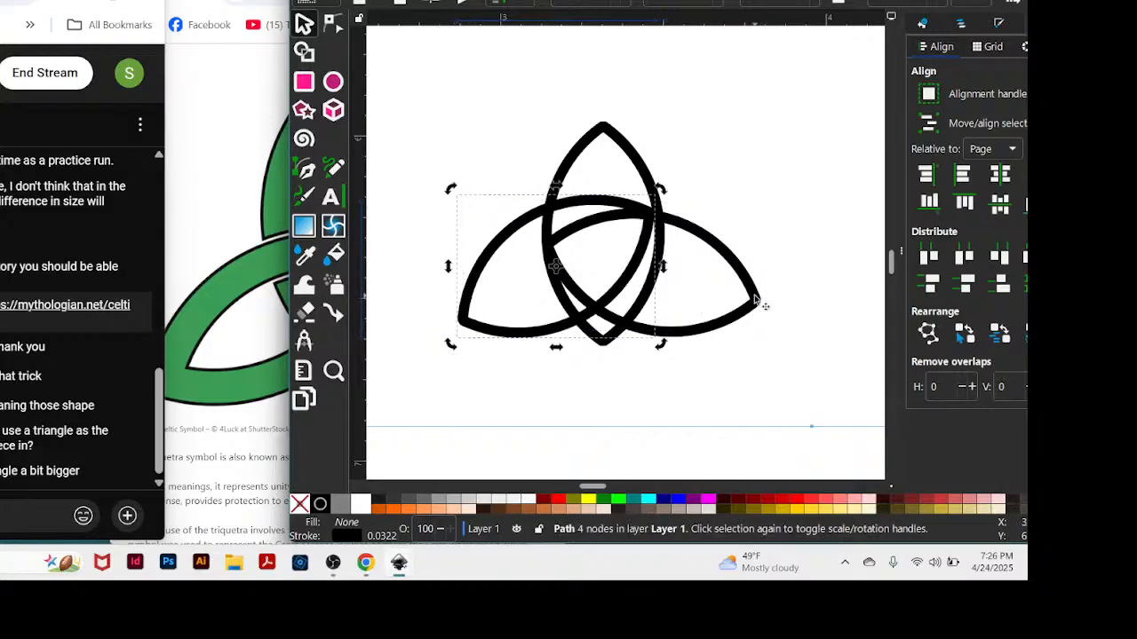
# Rotate the right almond slightly clockwise to mirror the left one, and shift it so its inner tip meets the upright almond's left side.
pyautogui.click(755, 300)
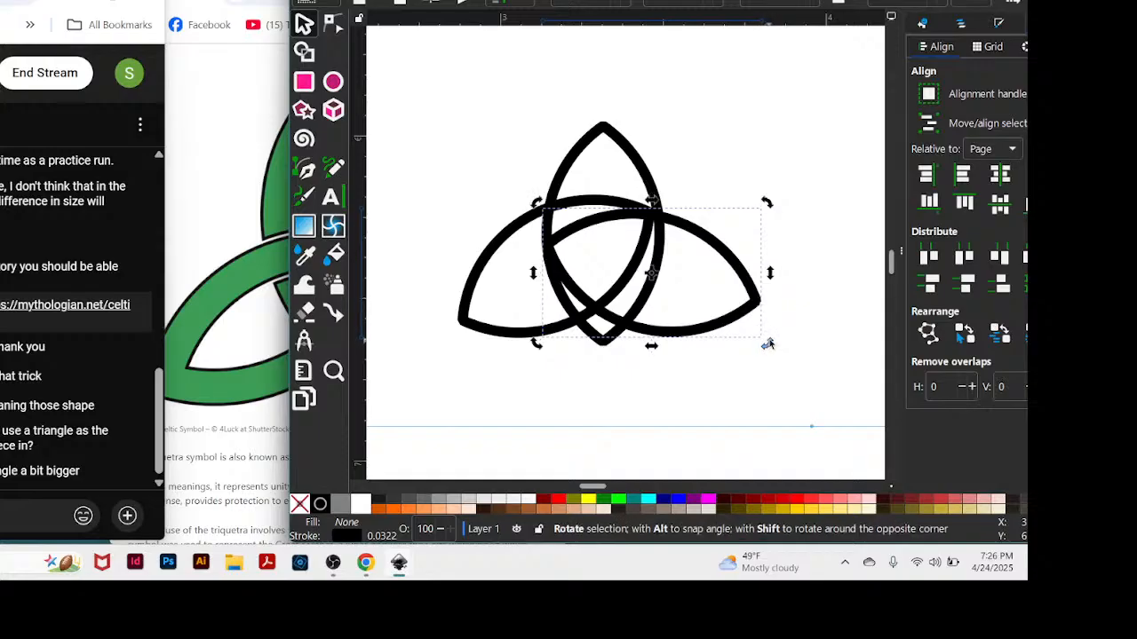
pyautogui.press('ctrl')
pyautogui.moveTo(768, 343); pyautogui.dragTo(754, 371)
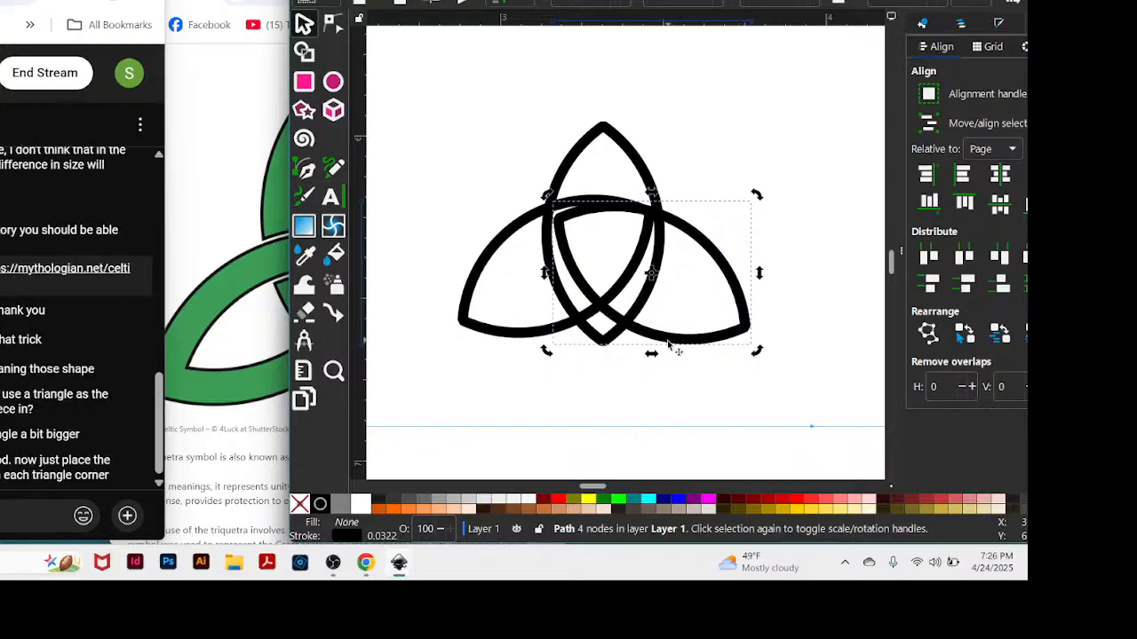
pyautogui.moveTo(662, 338)
pyautogui.mouseDown()
pyautogui.moveTo(645, 325)
pyautogui.moveTo(654, 334)
pyautogui.mouseUp()
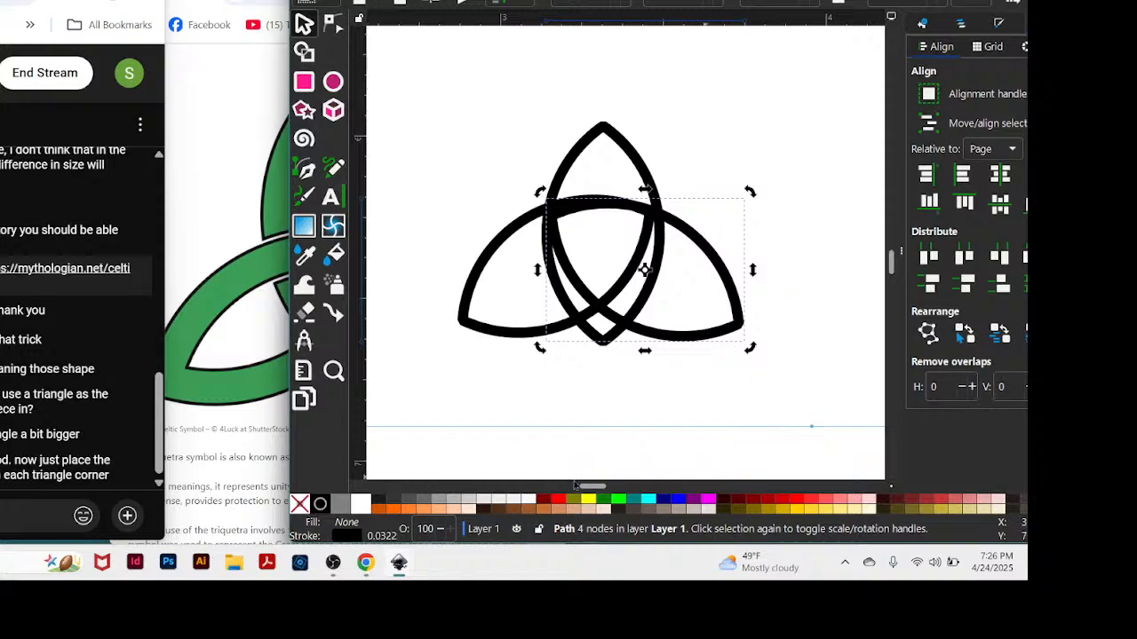
# Bring the guide triangle back over the three almonds, with its base just below the upright almond's lower tip.
pyautogui.moveTo(574, 485); pyautogui.dragTo(612, 490)
pyautogui.moveTo(703, 460); pyautogui.dragTo(422, 336)
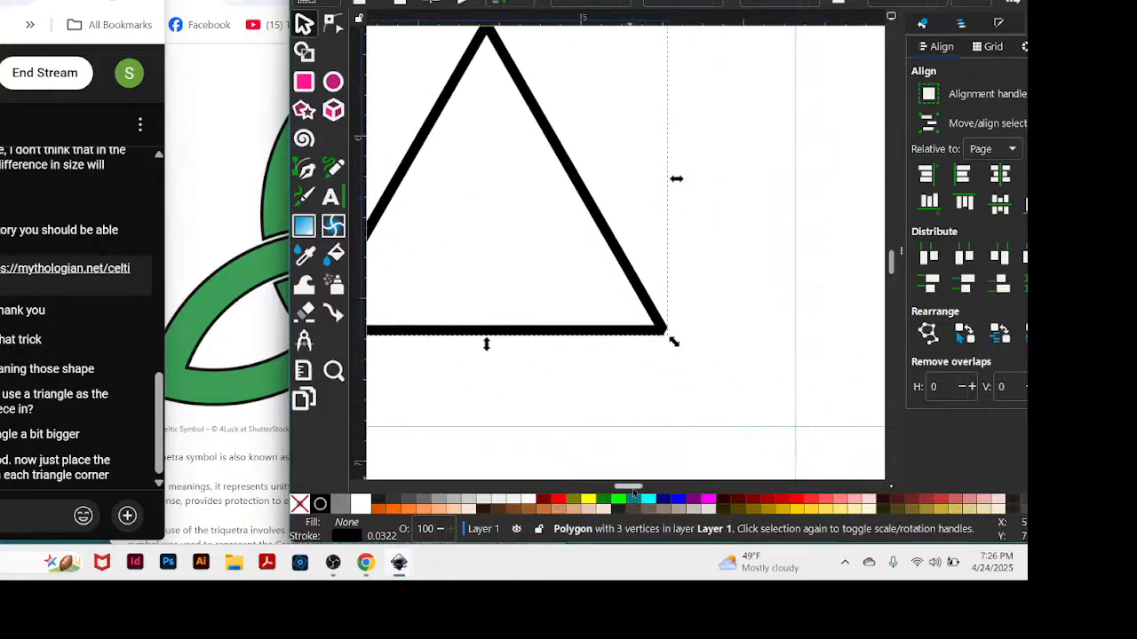
pyautogui.moveTo(633, 490); pyautogui.dragTo(607, 507)
pyautogui.moveTo(858, 332); pyautogui.dragTo(419, 352)
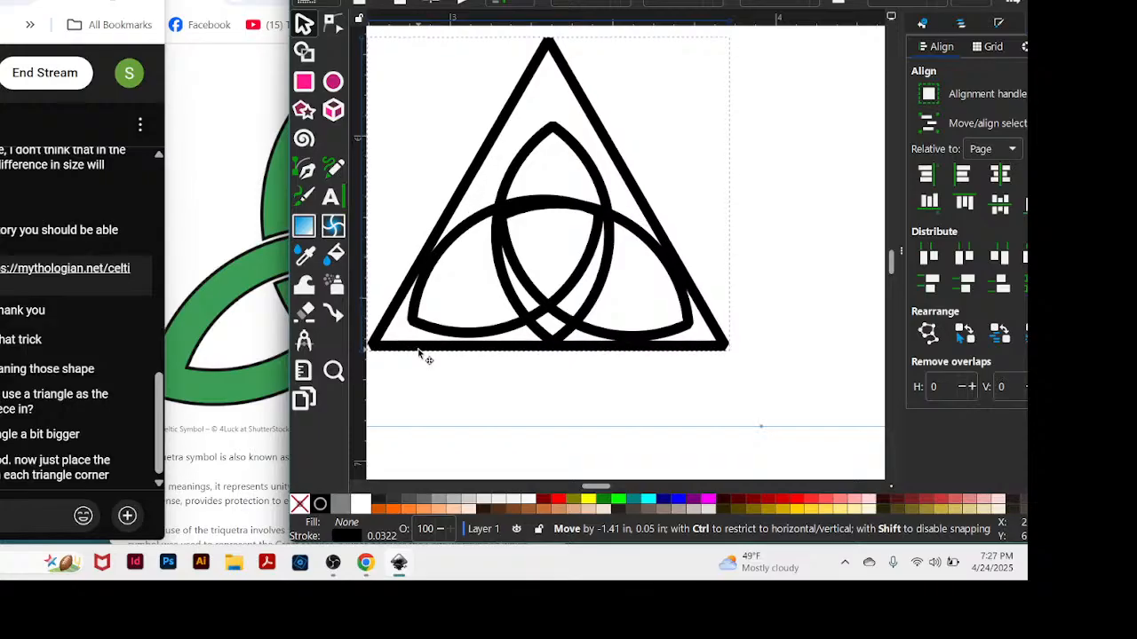
pyautogui.moveTo(418, 351); pyautogui.dragTo(420, 353)
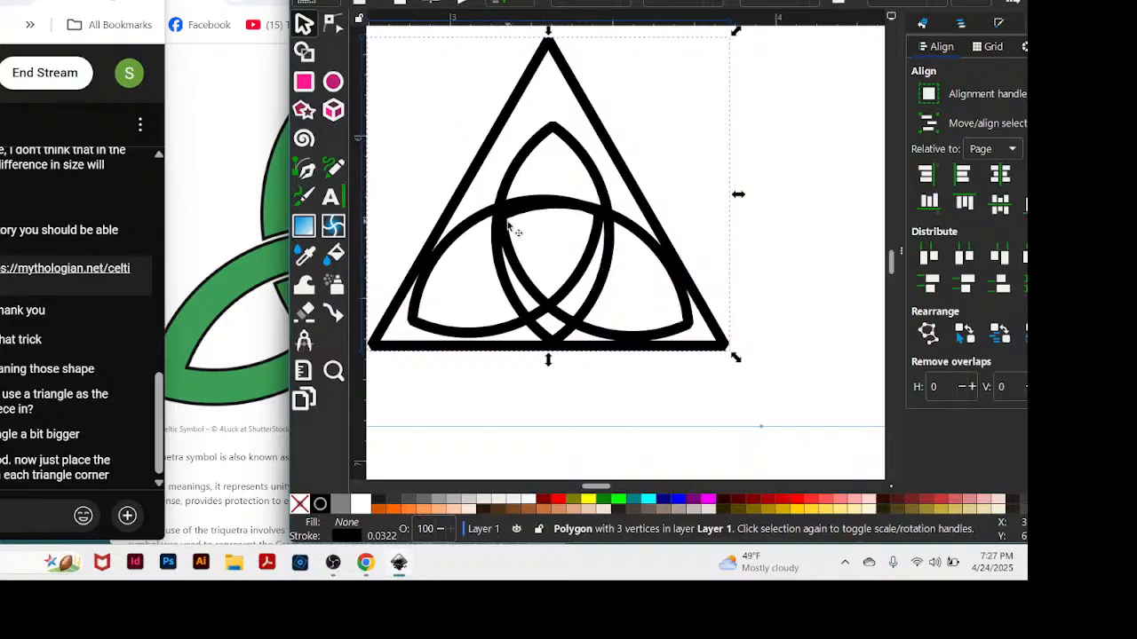
pyautogui.moveTo(734, 353); pyautogui.dragTo(736, 352)
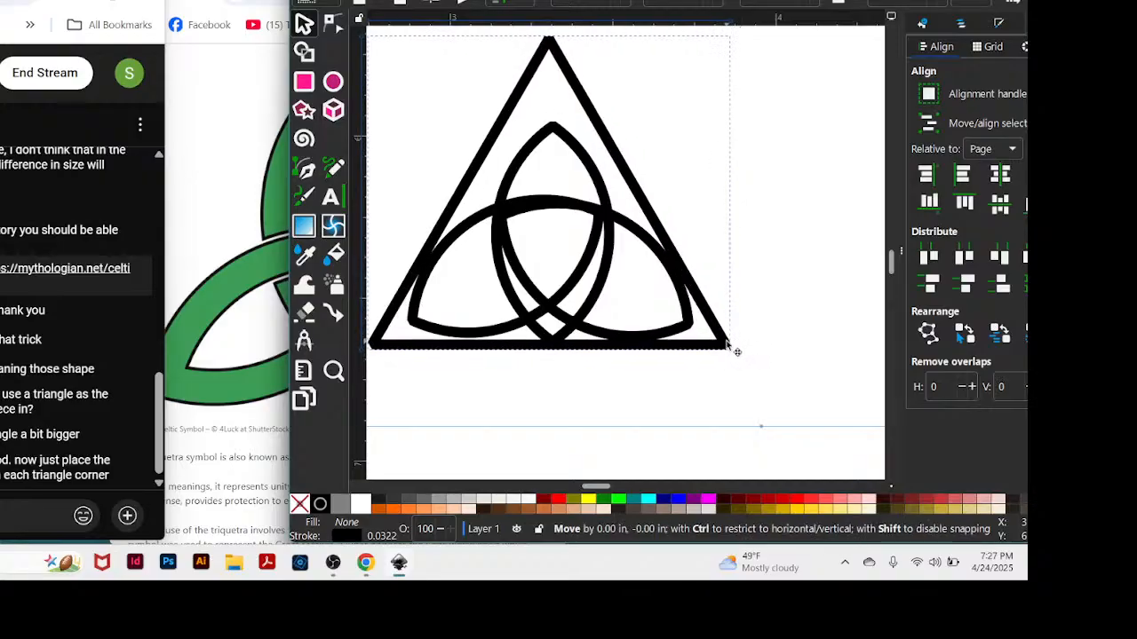
pyautogui.moveTo(736, 352); pyautogui.dragTo(733, 353)
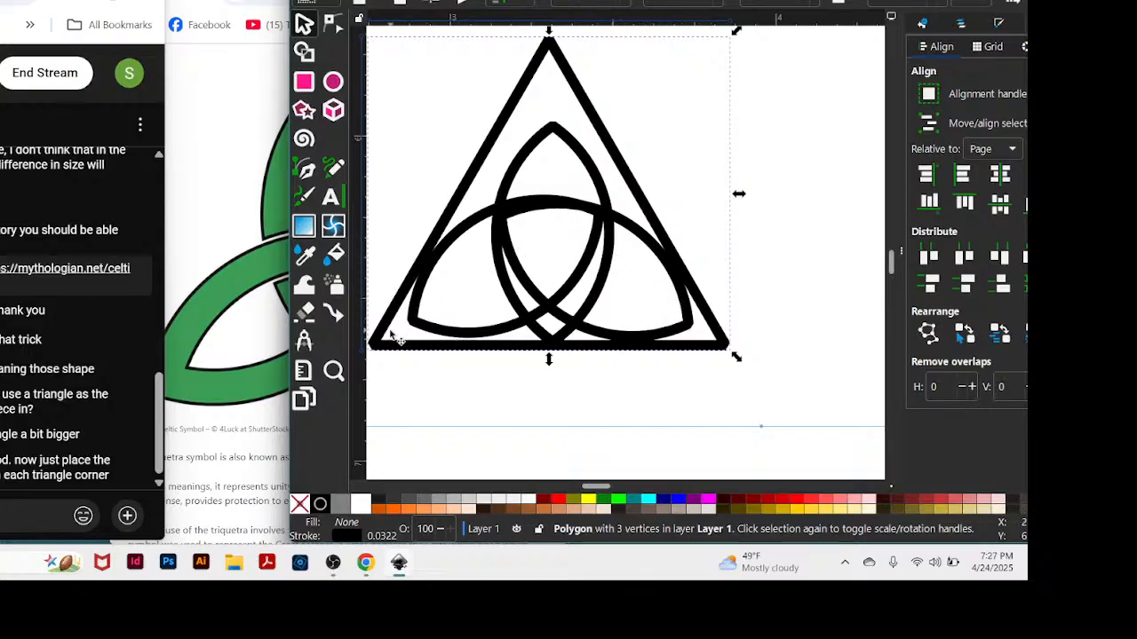
# Move the left almond's rotation centre to its upper right tip and rotate the almond slightly counterclockwise about it.
pyautogui.click(461, 337)
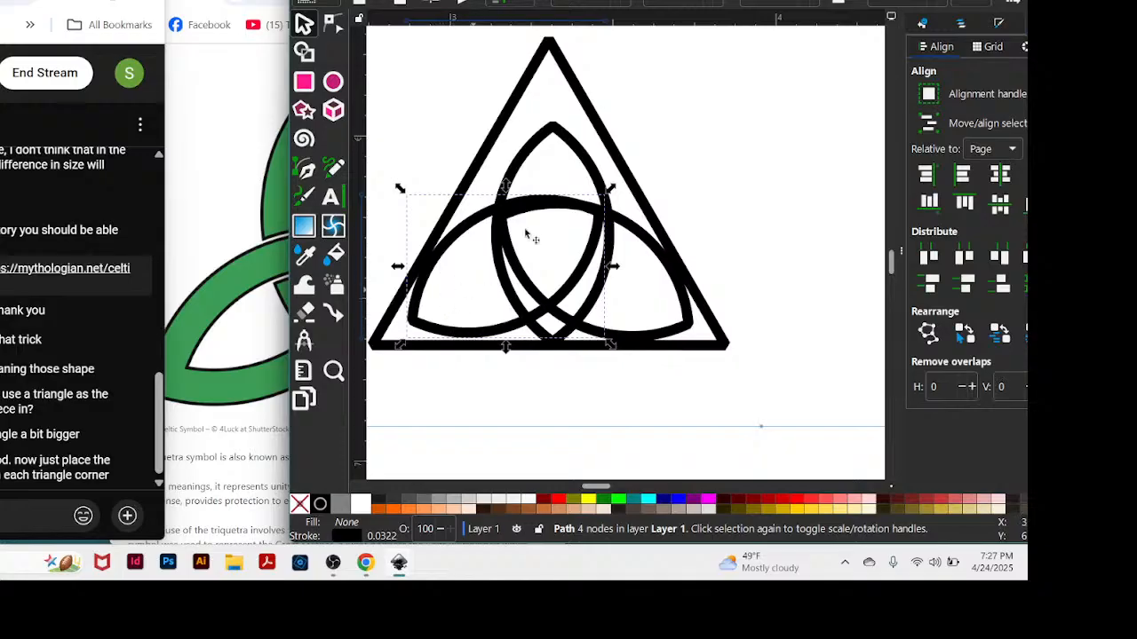
pyautogui.moveTo(648, 3); pyautogui.dragTo(639, 0)
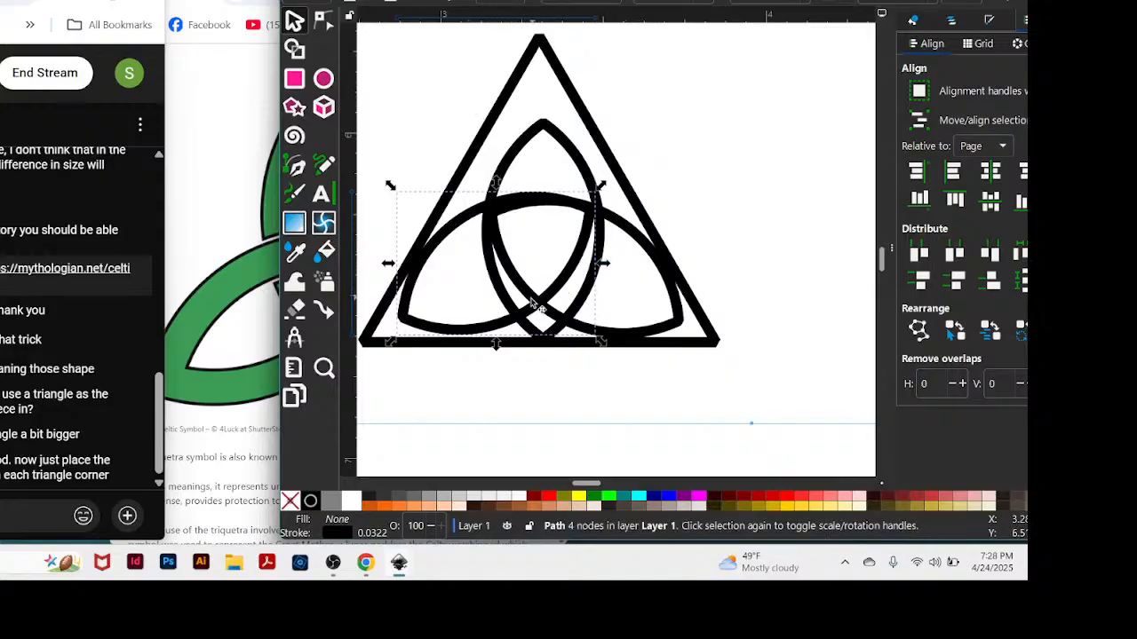
pyautogui.click(479, 332)
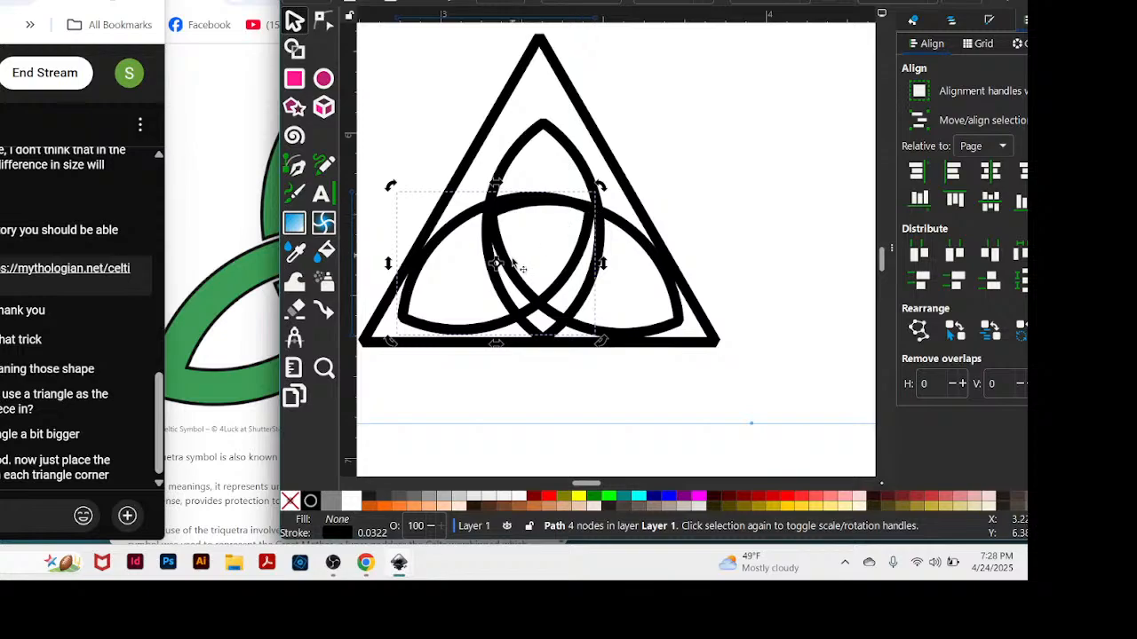
pyautogui.moveTo(497, 265); pyautogui.dragTo(590, 207)
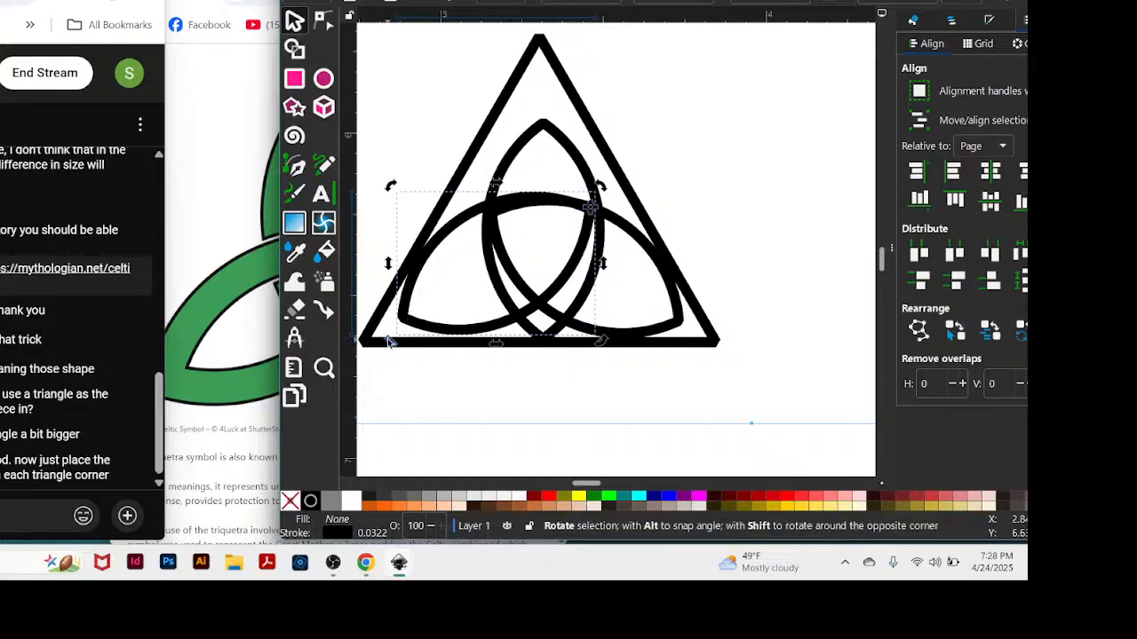
pyautogui.moveTo(388, 342); pyautogui.dragTo(389, 349)
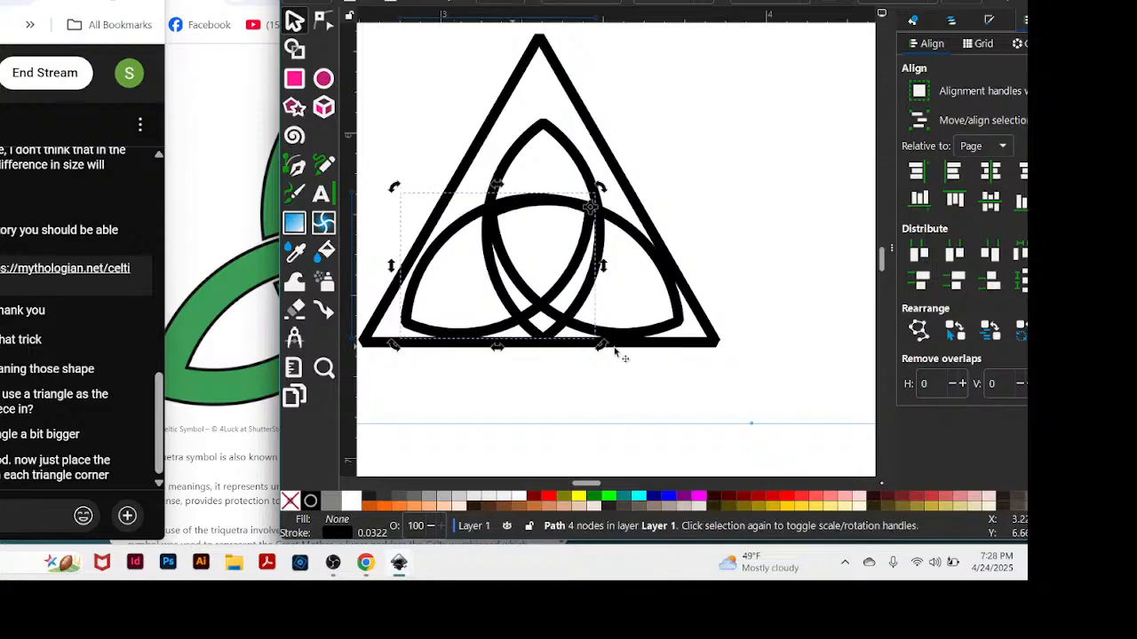
# Move the guide triangle off the adjusted almonds, far to their right and slightly higher.
pyautogui.click(722, 350)
pyautogui.moveTo(723, 350); pyautogui.dragTo(800, 311)
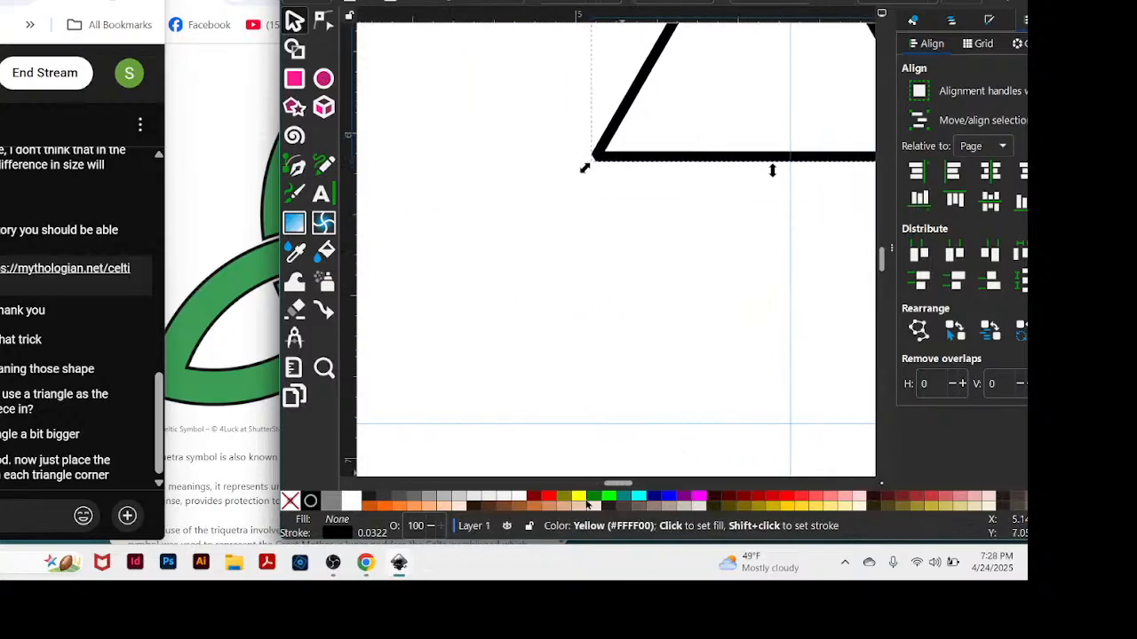
pyautogui.moveTo(619, 484)
pyautogui.mouseDown()
pyautogui.moveTo(571, 484)
pyautogui.moveTo(609, 484)
pyautogui.mouseUp()
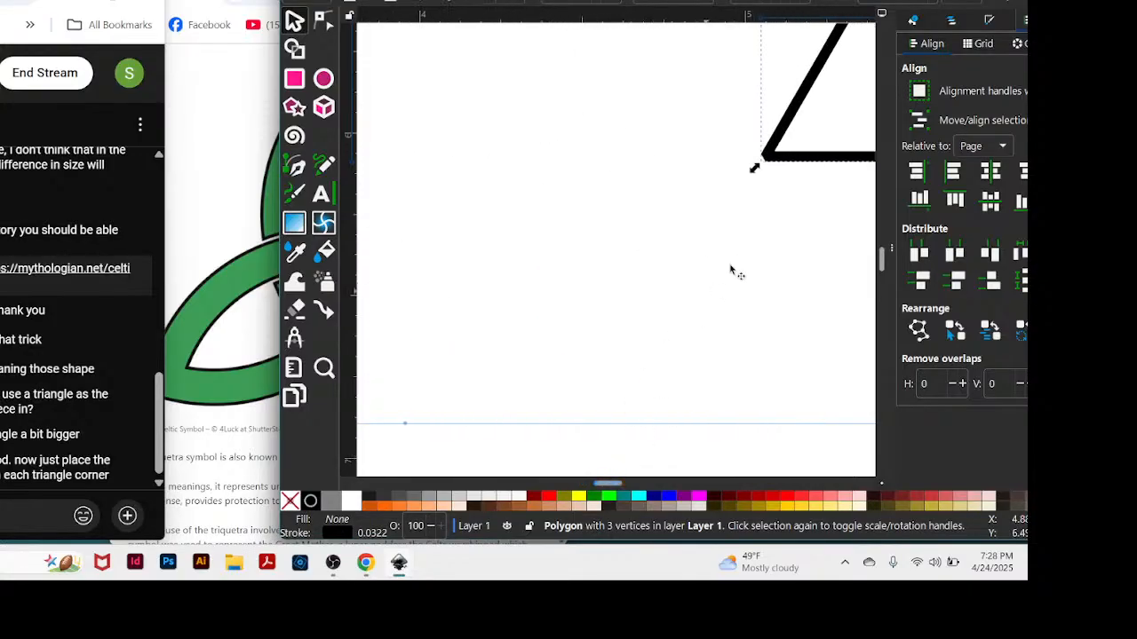
# Move the guide triangle back over the three almonds so it encloses them, centred on the upright almond with its base just below the lower tip.
pyautogui.moveTo(842, 158); pyautogui.dragTo(470, 379)
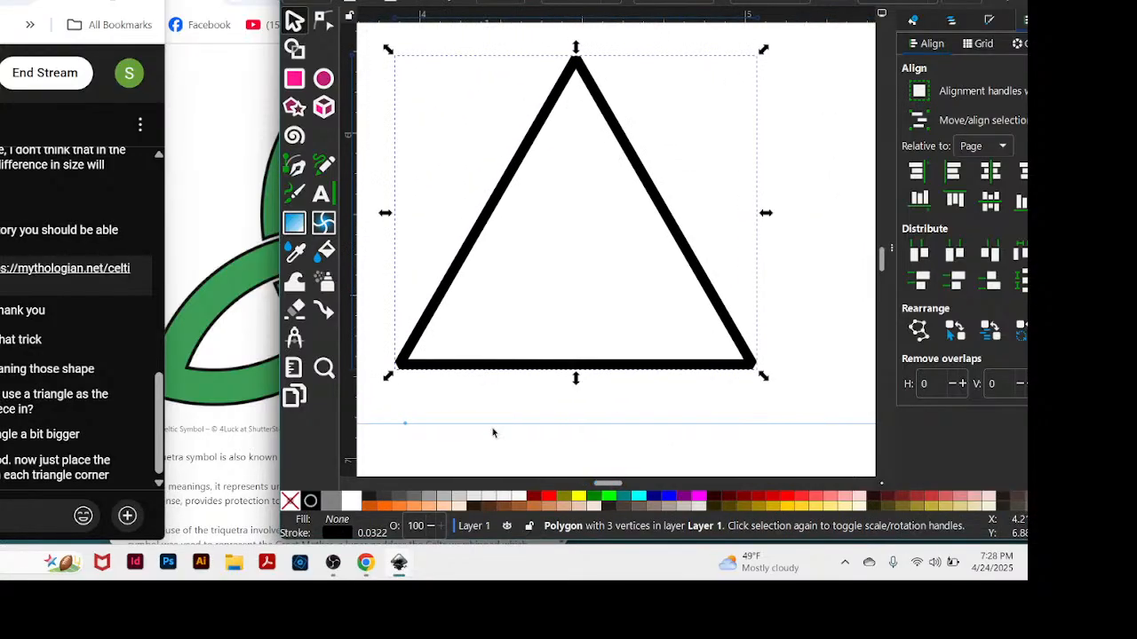
pyautogui.hscroll(-1, 592, 492)
pyautogui.hscroll(-7, 603, 487)
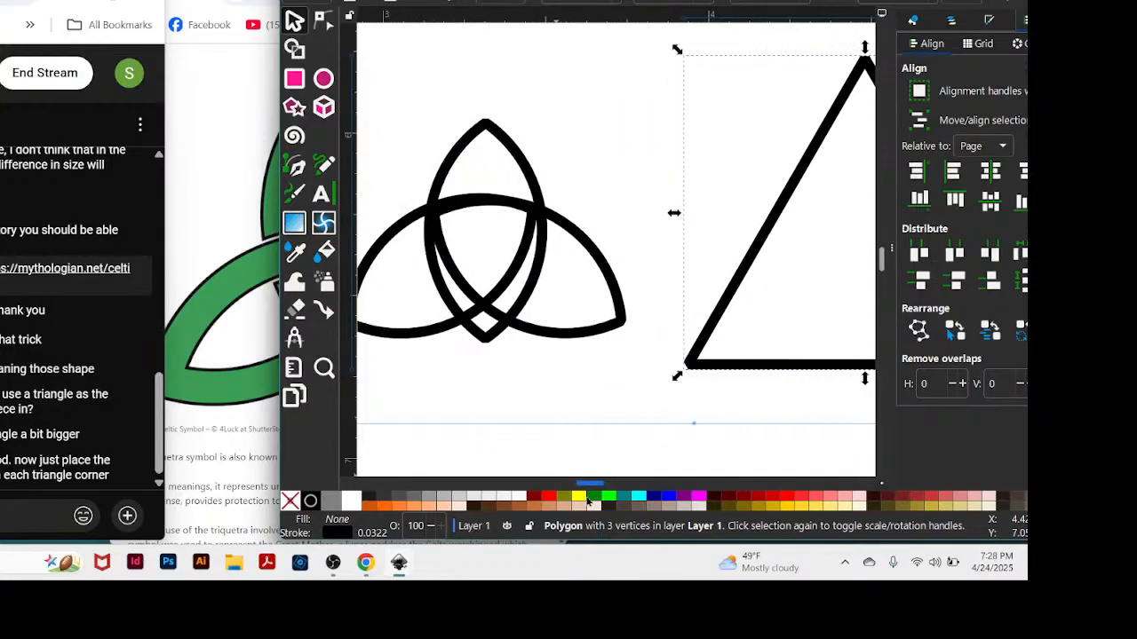
pyautogui.moveTo(750, 361); pyautogui.dragTo(586, 355)
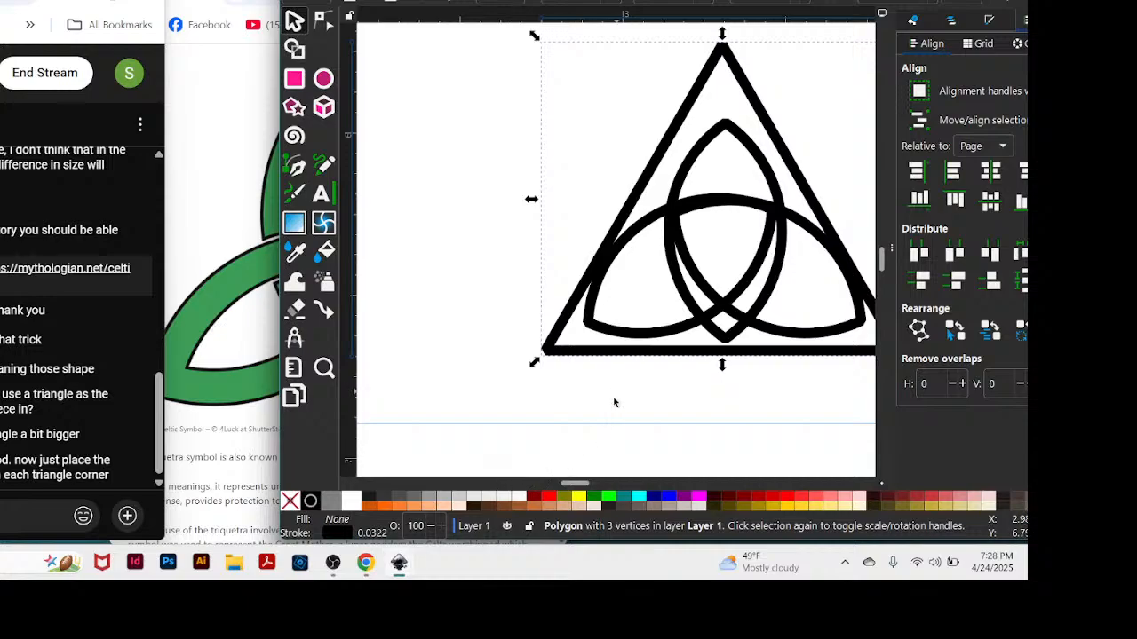
pyautogui.moveTo(578, 485); pyautogui.dragTo(680, 515)
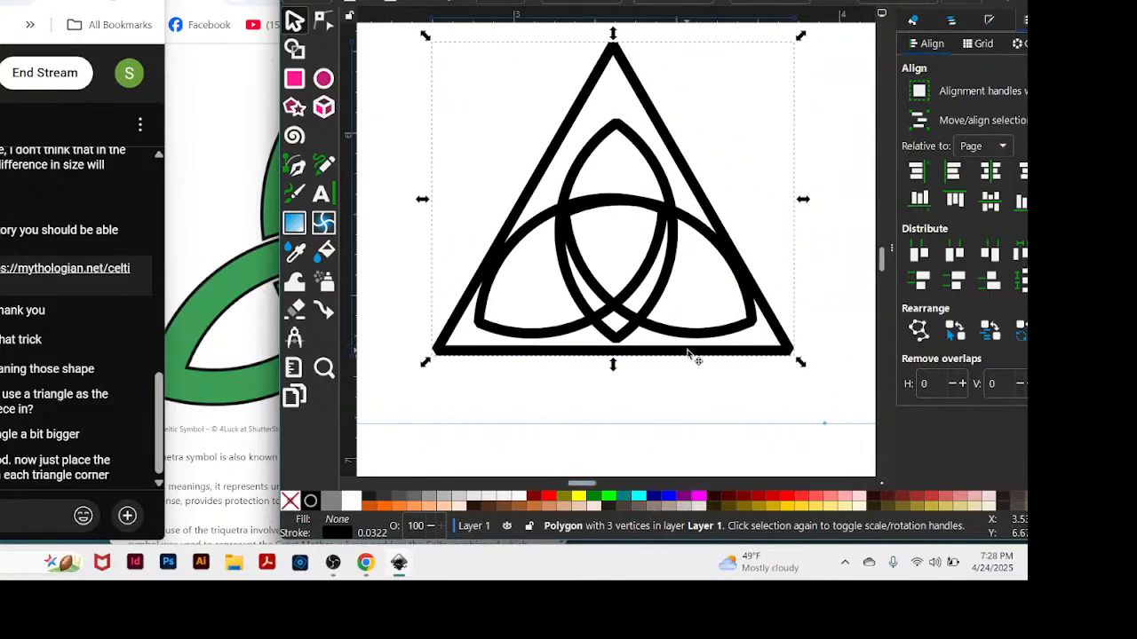
pyautogui.moveTo(688, 352); pyautogui.dragTo(691, 349)
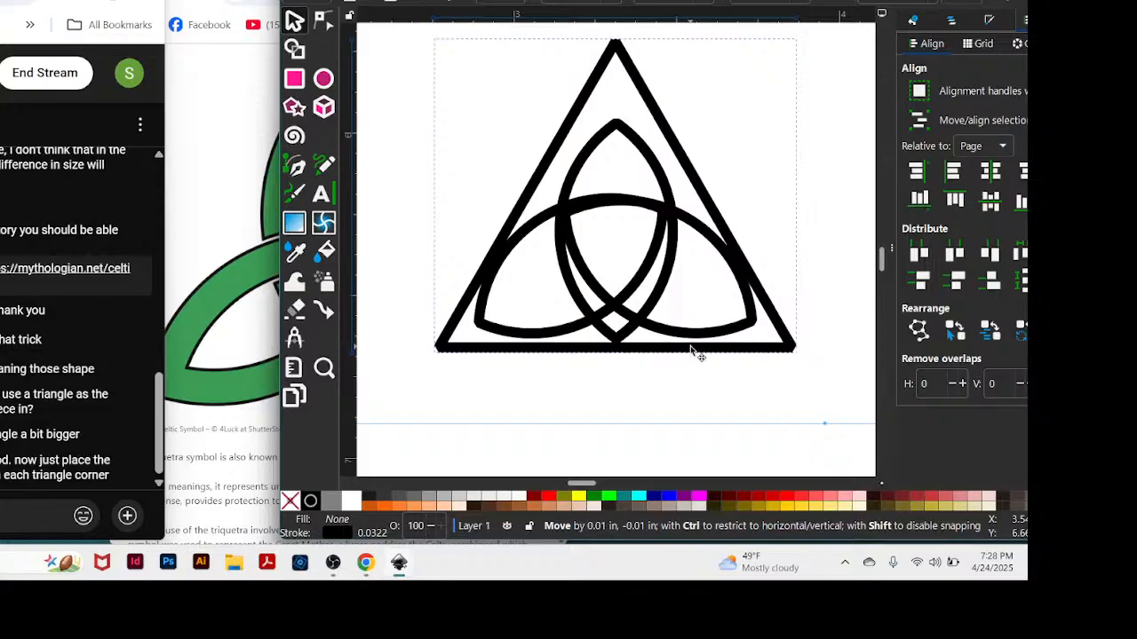
pyautogui.moveTo(692, 350); pyautogui.dragTo(692, 350)
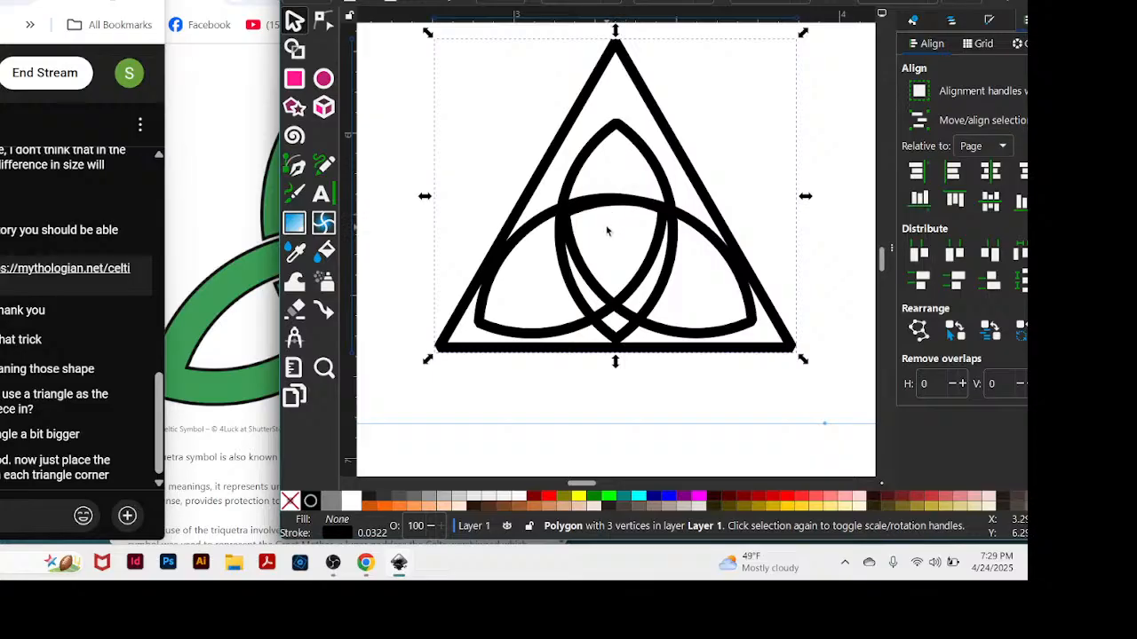
# Raise the upright almond until its lower tip meets the crossing of the two side almonds, and add a vertical guide line through the triangle's apex.
pyautogui.moveTo(621, 343); pyautogui.dragTo(617, 300)
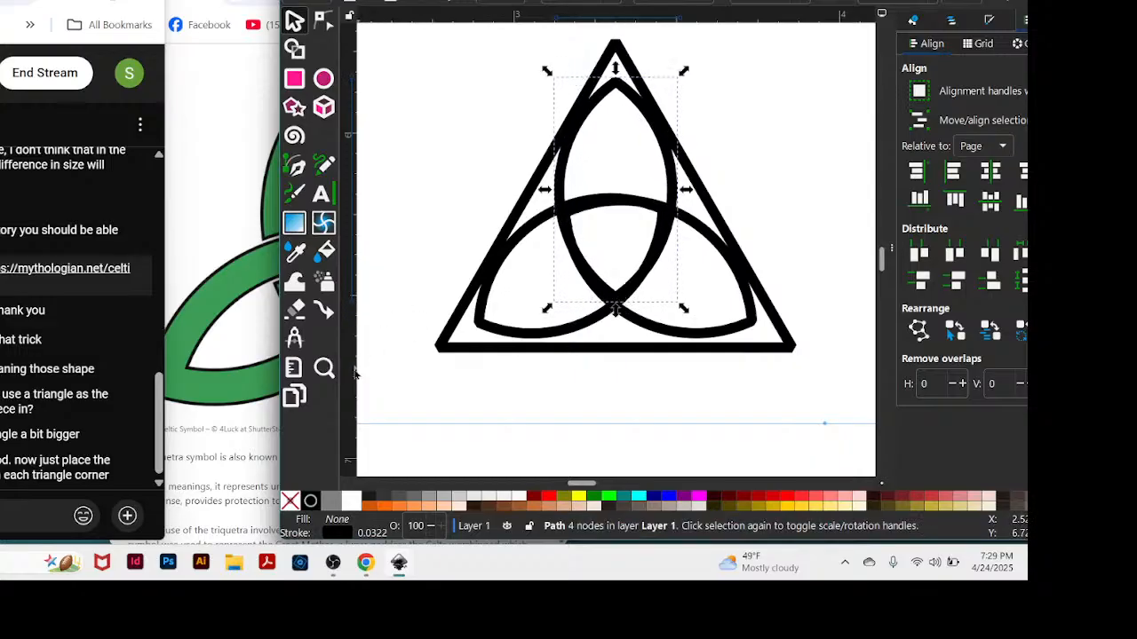
pyautogui.moveTo(352, 377); pyautogui.dragTo(615, 344)
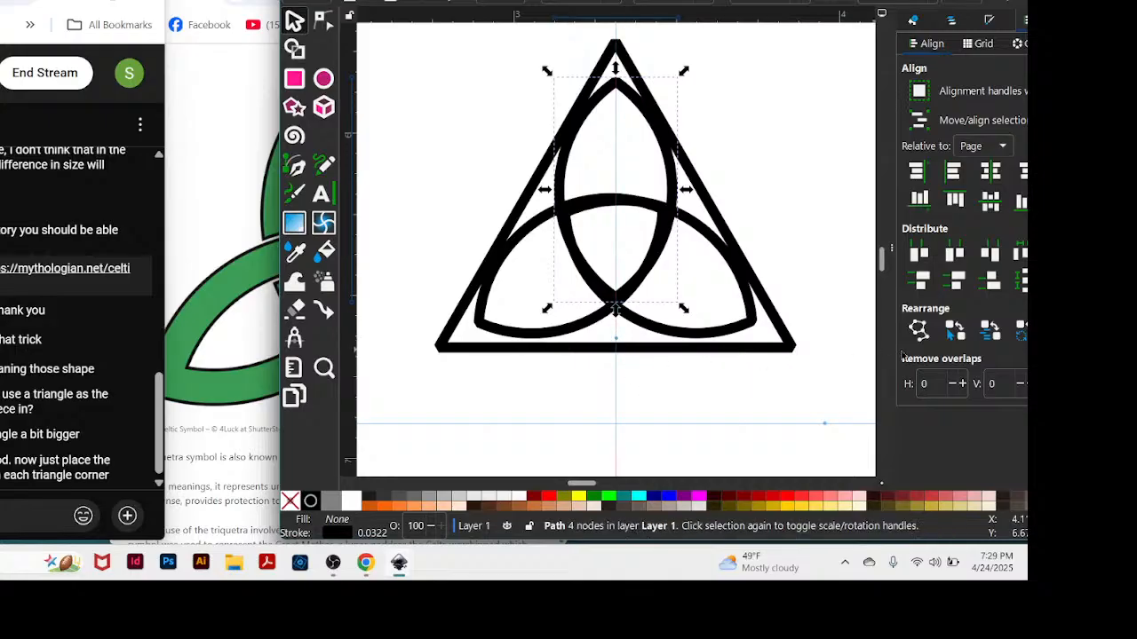
pyautogui.click(856, 223)
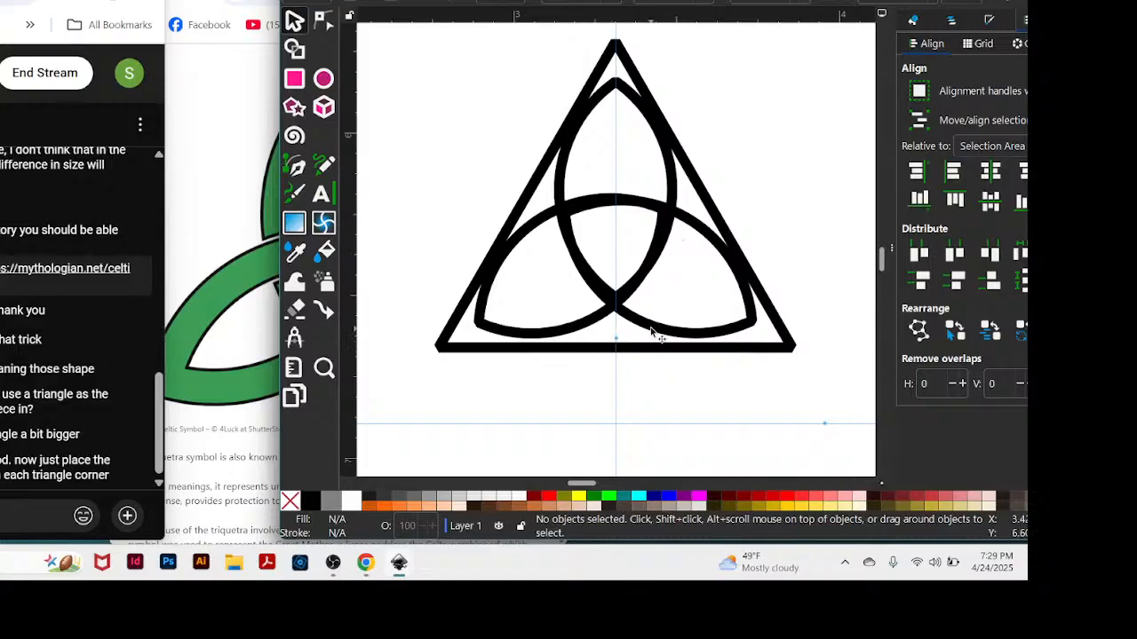
# Nudge the side almonds slightly inward, the guide triangle slightly up and the upright almond slightly down to even out the fit around the vertical guide.
pyautogui.moveTo(652, 330); pyautogui.dragTo(657, 328)
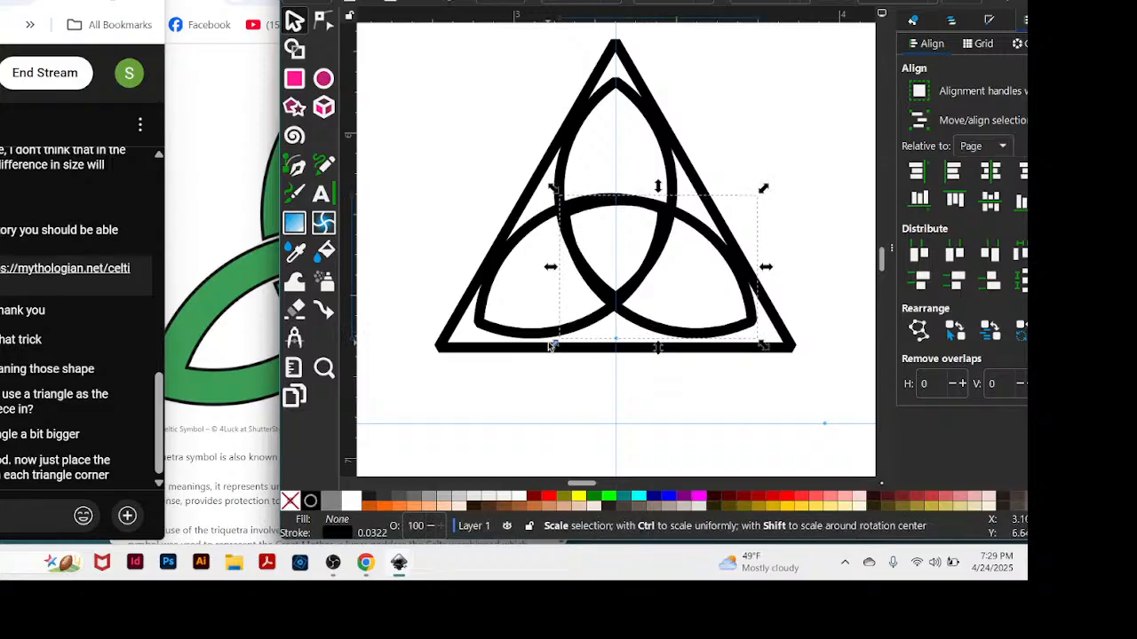
pyautogui.moveTo(550, 336); pyautogui.dragTo(681, 350)
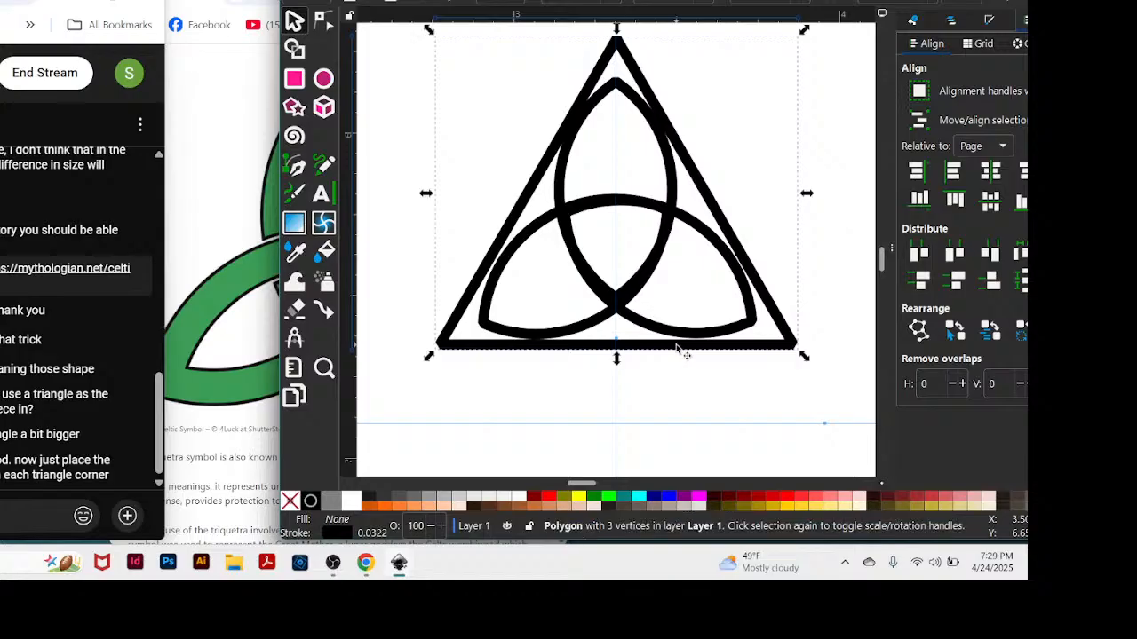
pyautogui.moveTo(634, 107); pyautogui.dragTo(635, 112)
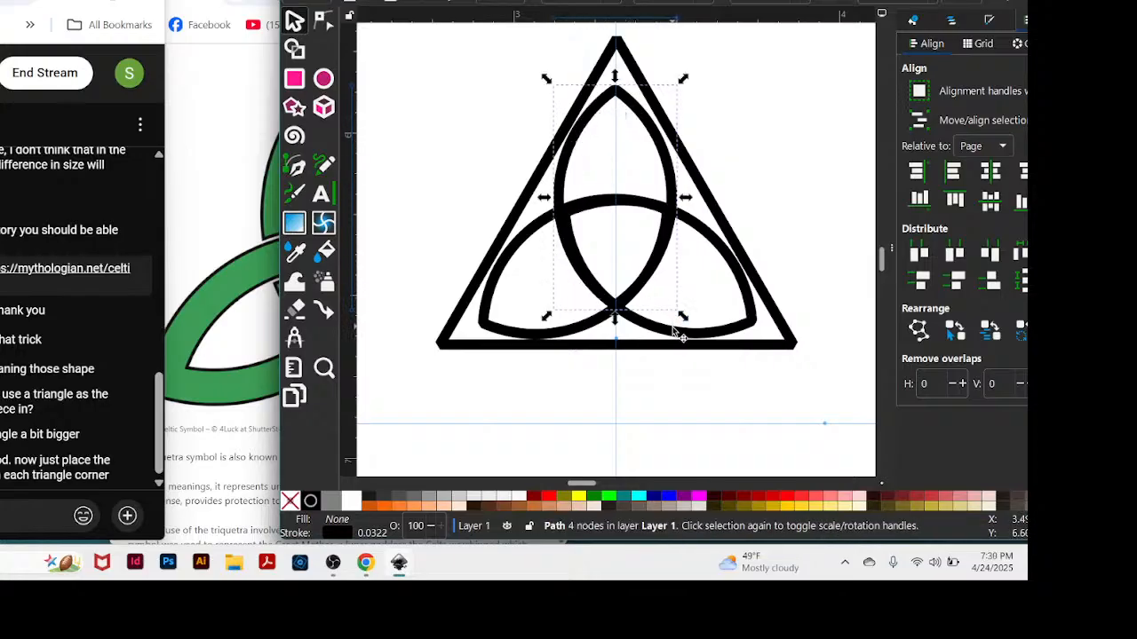
pyautogui.moveTo(675, 328); pyautogui.dragTo(671, 327)
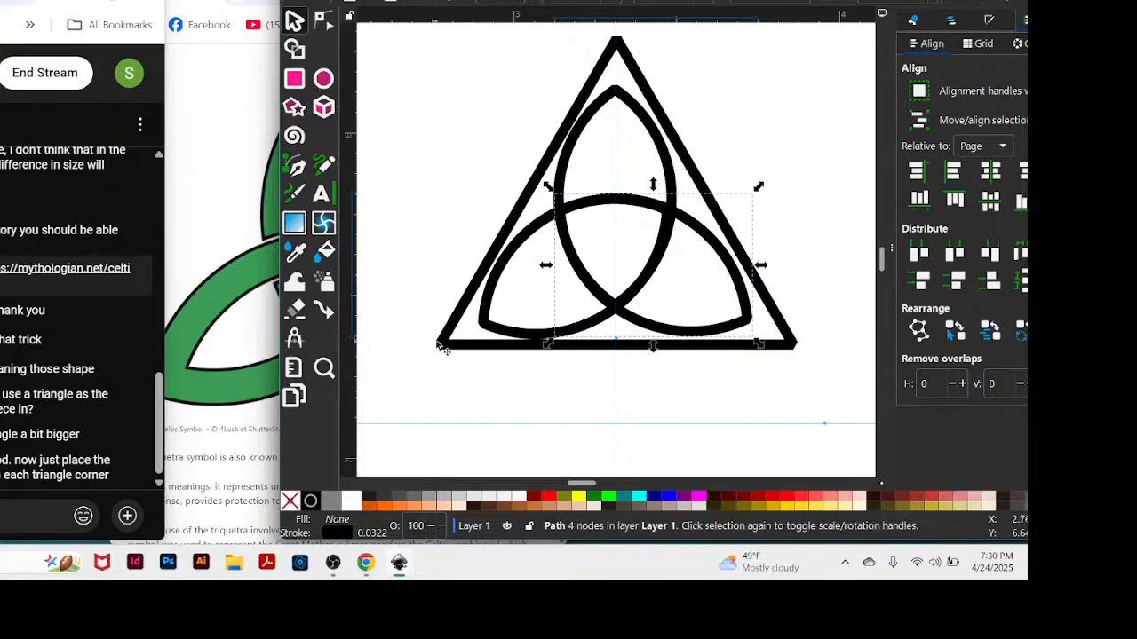
# Move the guide triangle far to the right of the almonds, and shift the left almond slightly down.
pyautogui.moveTo(461, 330); pyautogui.dragTo(861, 98)
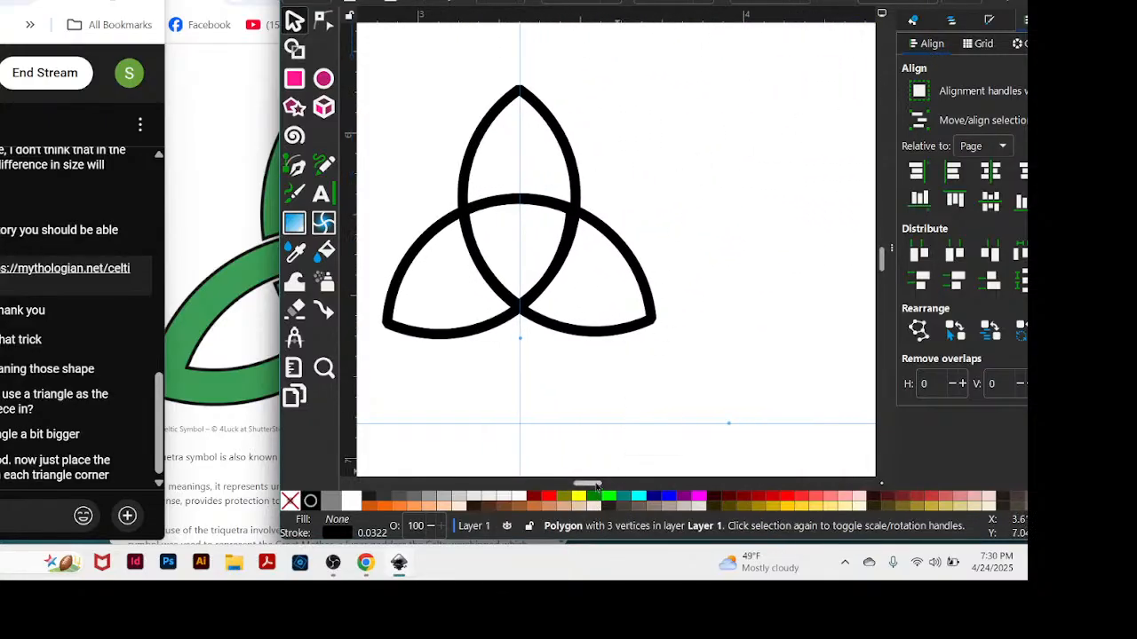
pyautogui.moveTo(597, 488); pyautogui.dragTo(594, 487)
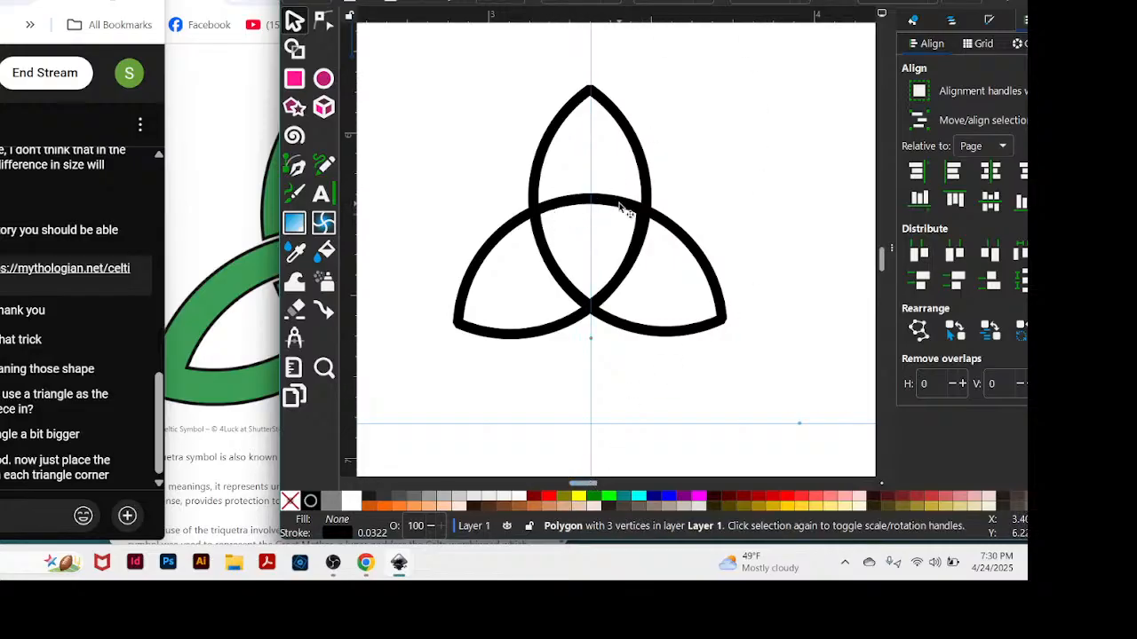
pyautogui.moveTo(621, 207); pyautogui.dragTo(622, 222)
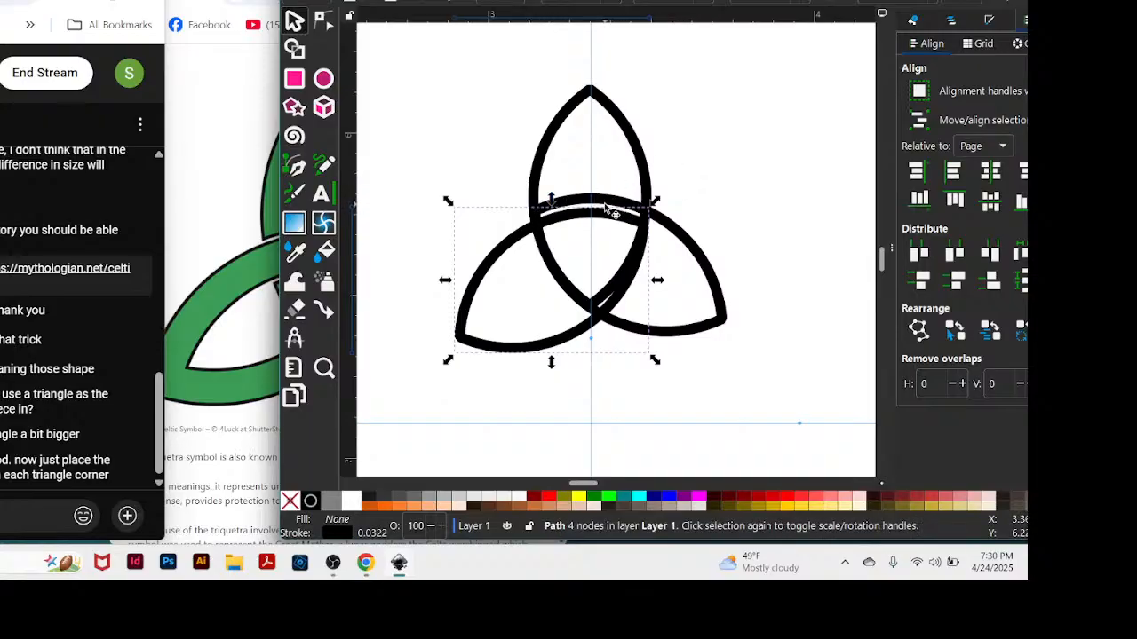
# Raise the two side almonds so they cross at the upright almond's lower tip, and nudge the left almond level with the right one.
pyautogui.moveTo(616, 327); pyautogui.dragTo(569, 286)
pyautogui.moveTo(571, 282); pyautogui.dragTo(566, 291)
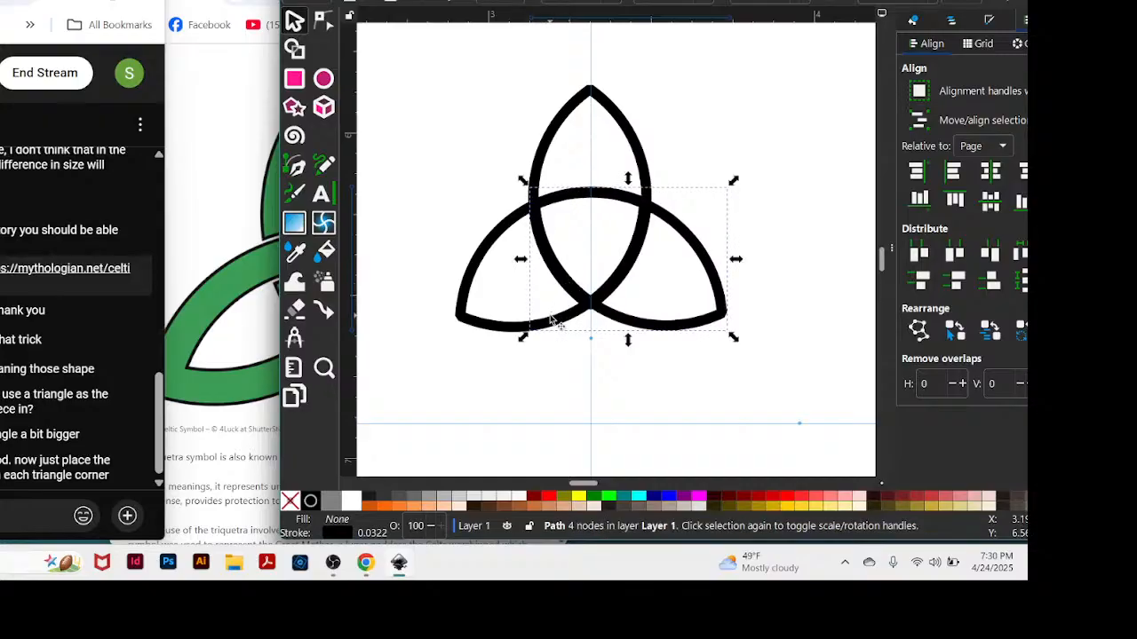
pyautogui.click(550, 319)
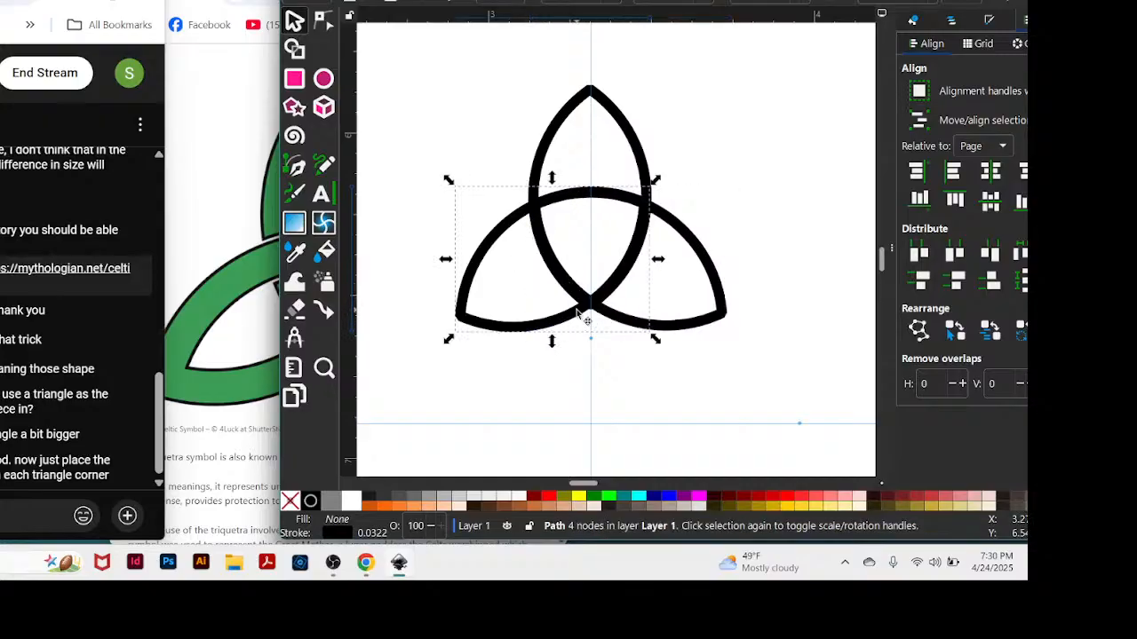
pyautogui.moveTo(578, 308); pyautogui.dragTo(581, 311)
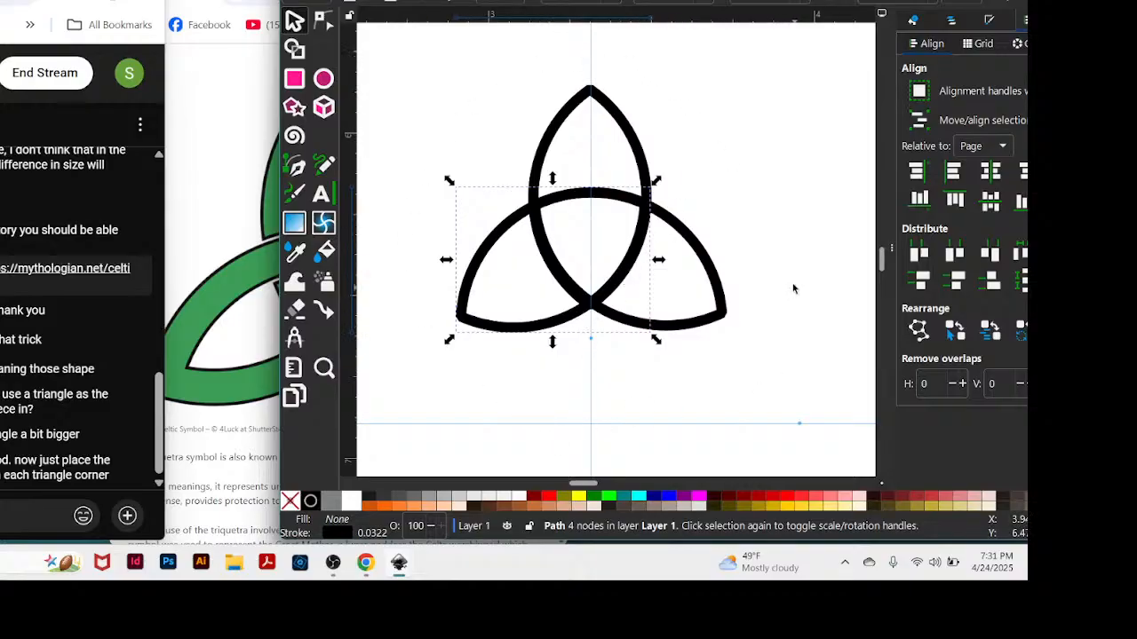
pyautogui.click(563, 320)
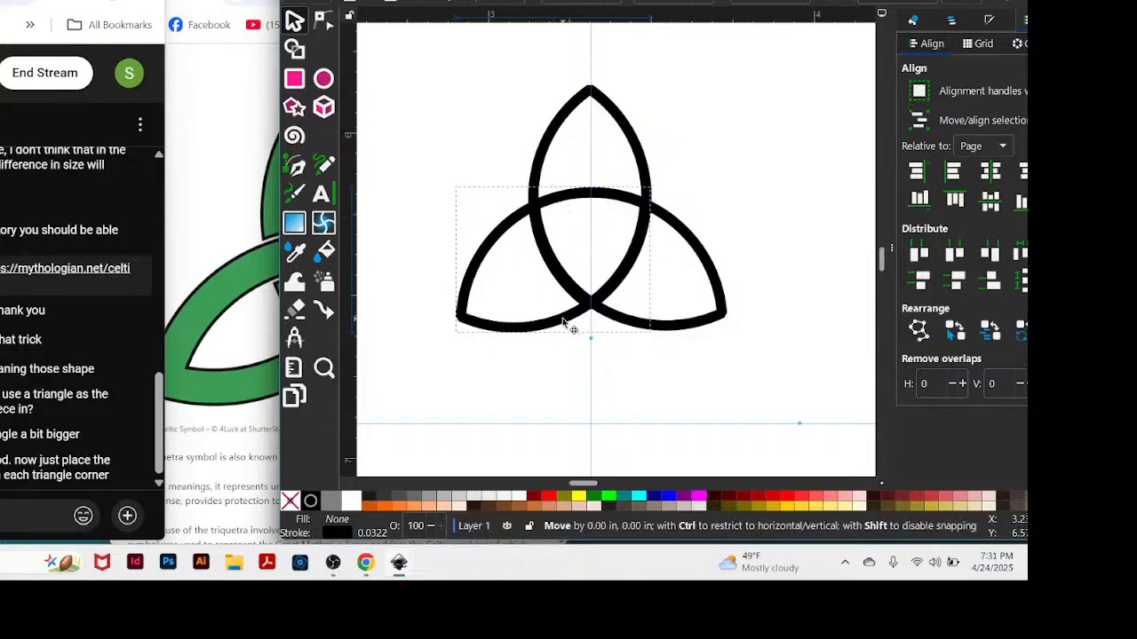
# Try a path Intersection on all three almonds, and undo it.
pyautogui.click(407, 55)
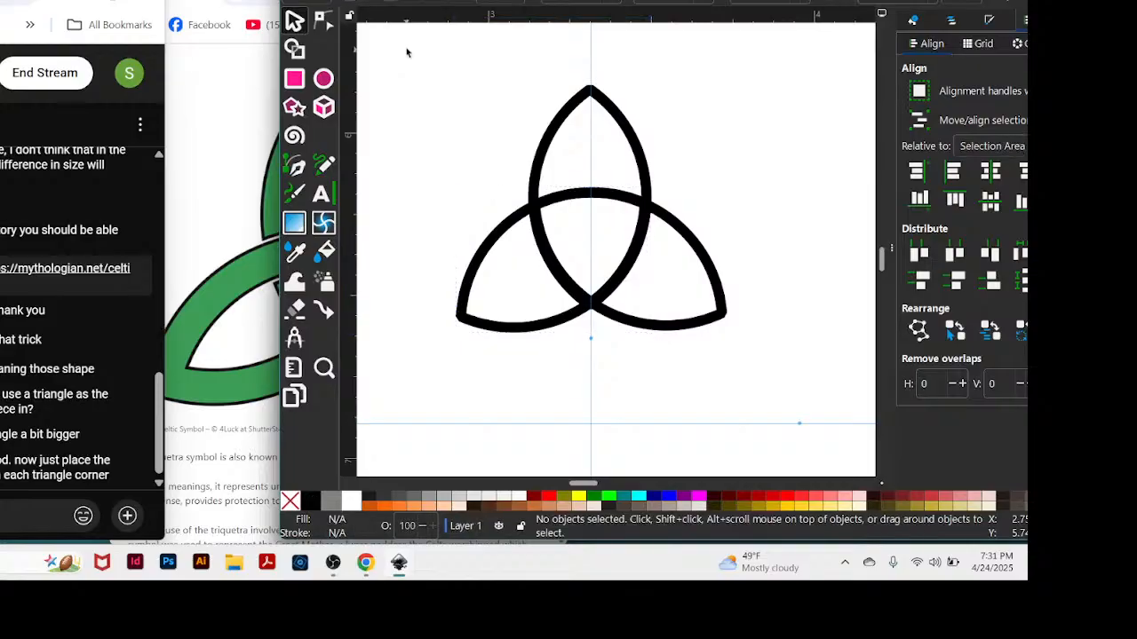
pyautogui.moveTo(410, 41); pyautogui.dragTo(746, 386)
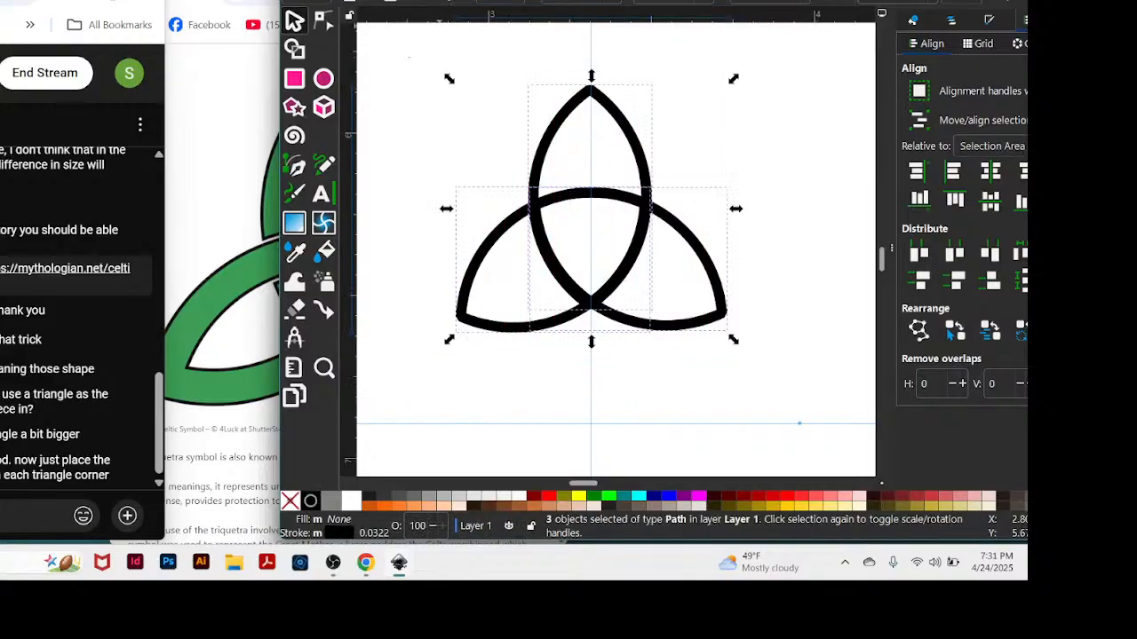
pyautogui.click(447, 1)
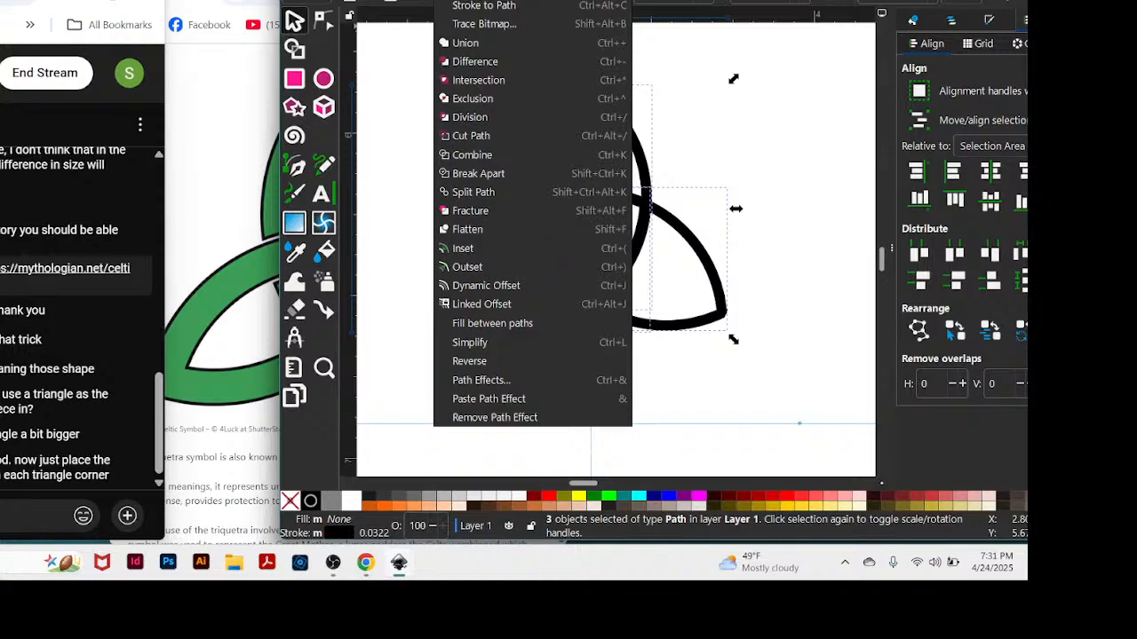
pyautogui.click(453, 2)
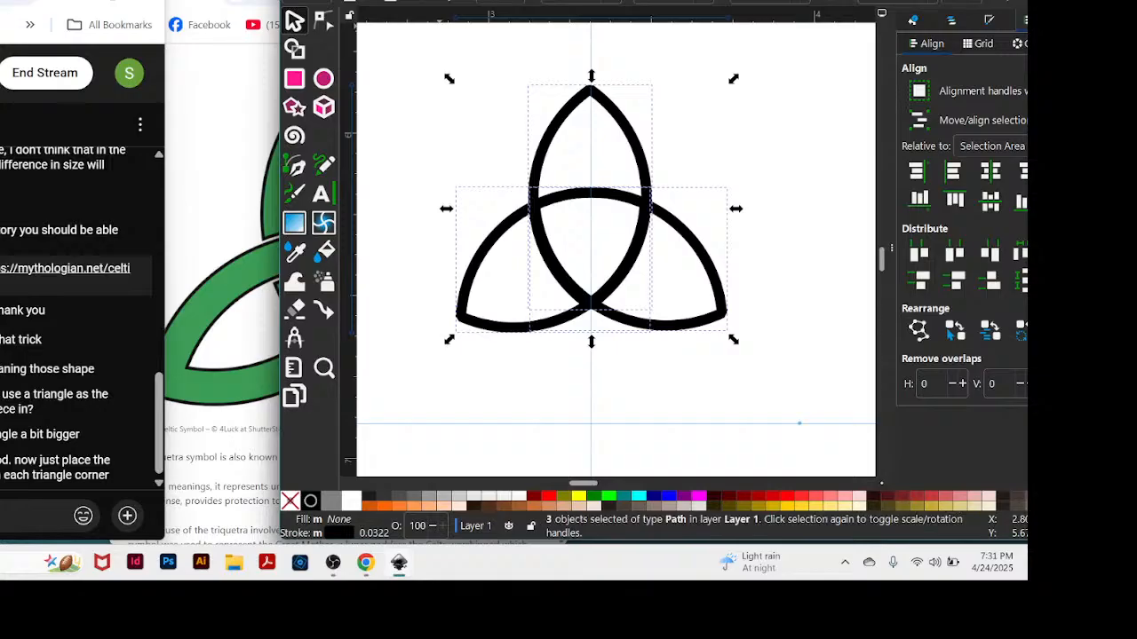
pyautogui.click(445, 0)
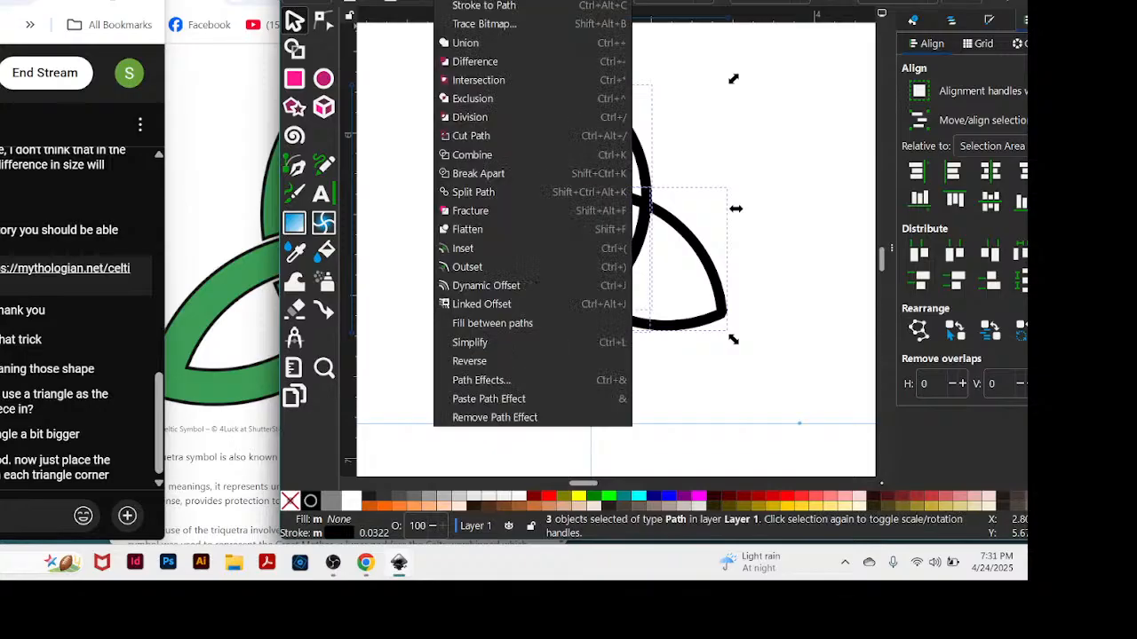
pyautogui.click(482, 81)
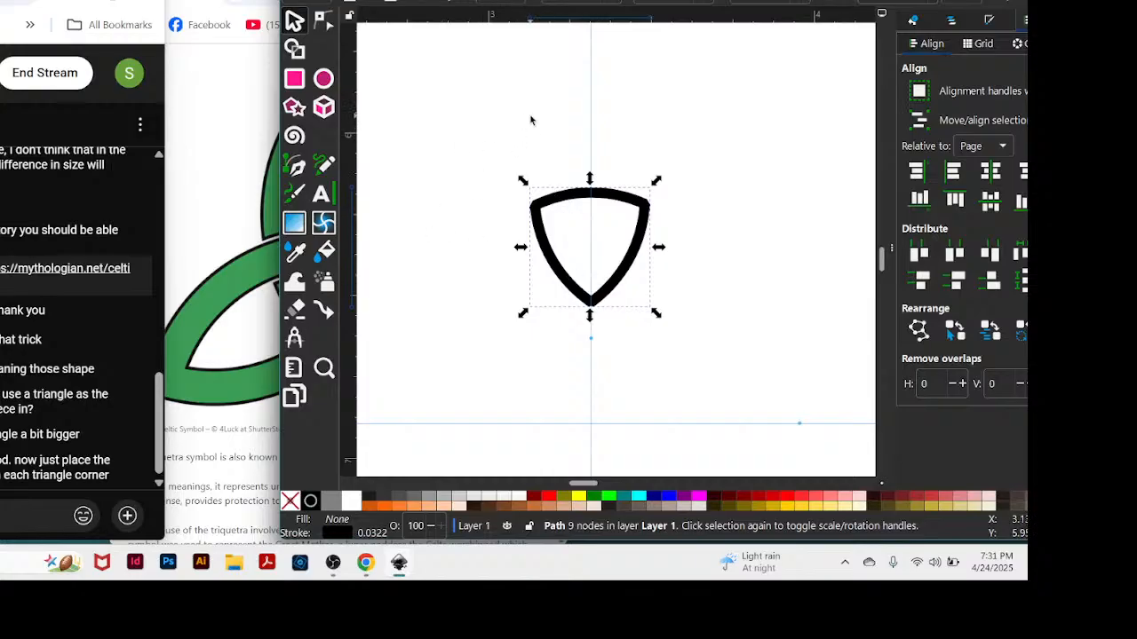
pyautogui.press('ctrl')
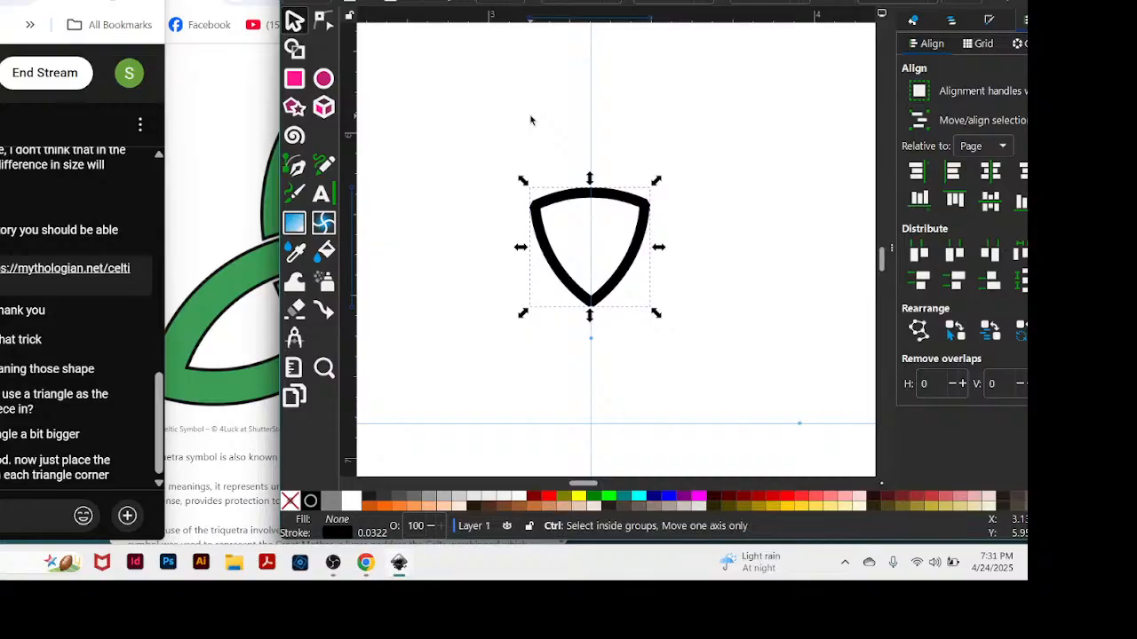
pyautogui.hotkey('ctrl', 'z')
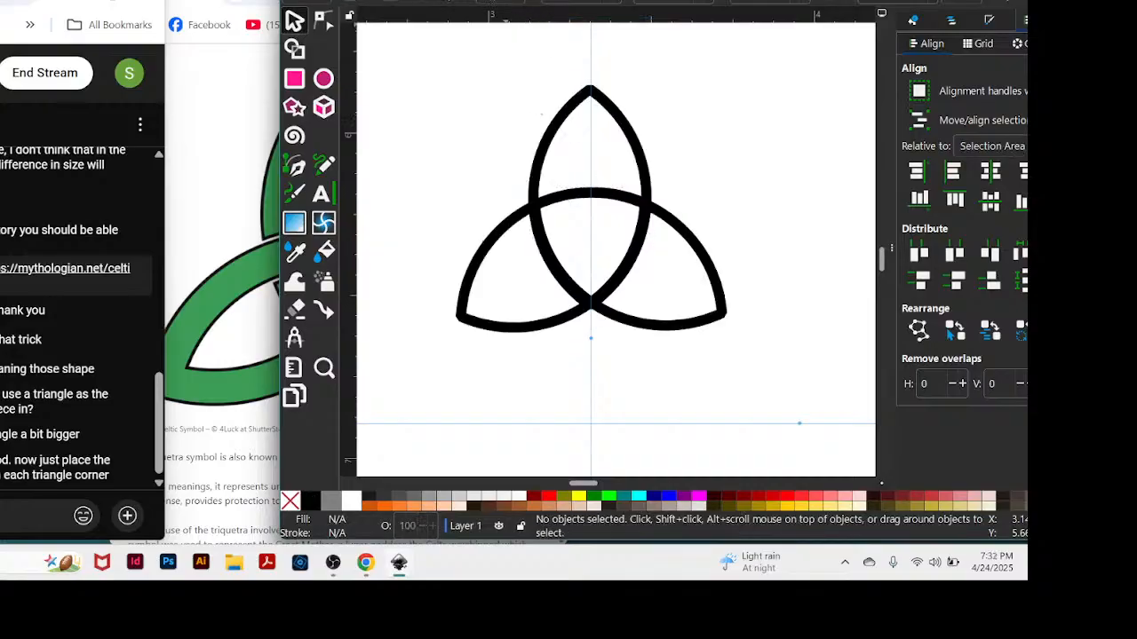
pyautogui.moveTo(426, 48); pyautogui.dragTo(756, 391)
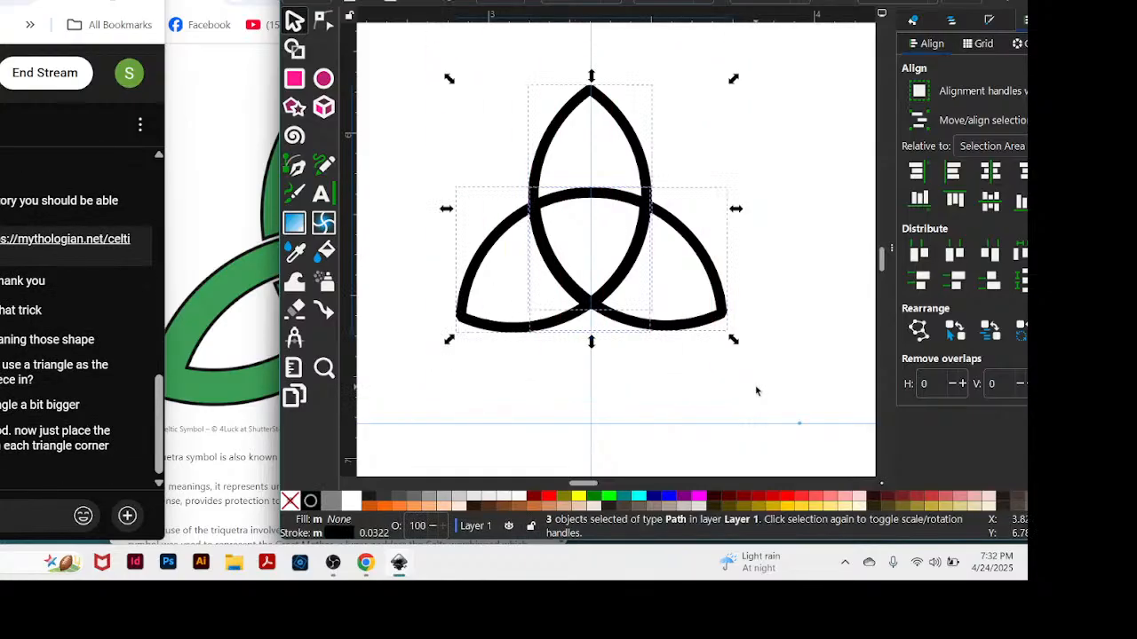
pyautogui.hotkey('ctrl', 's')
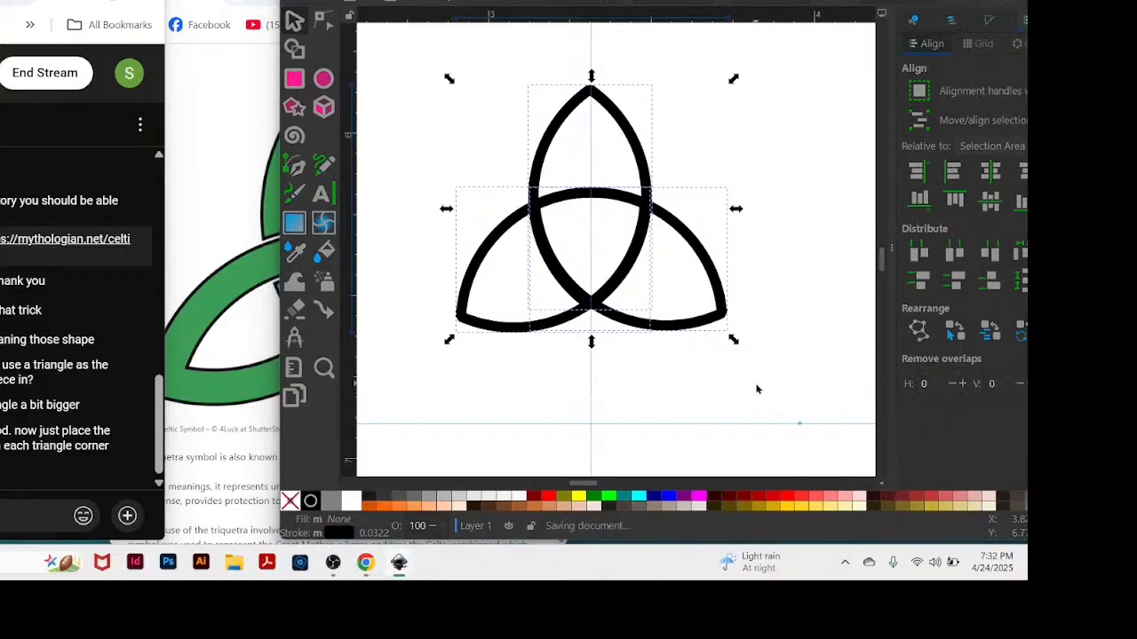
pyautogui.moveTo(675, 13); pyautogui.dragTo(747, 489)
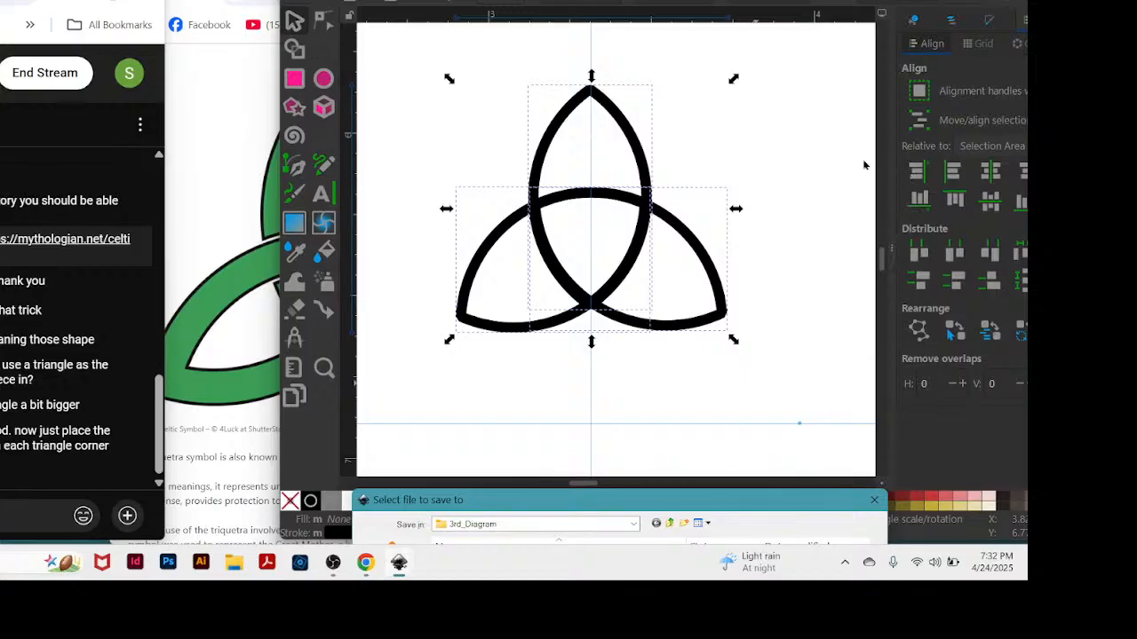
pyautogui.click(794, 273)
pyautogui.moveTo(624, 503); pyautogui.dragTo(471, 245)
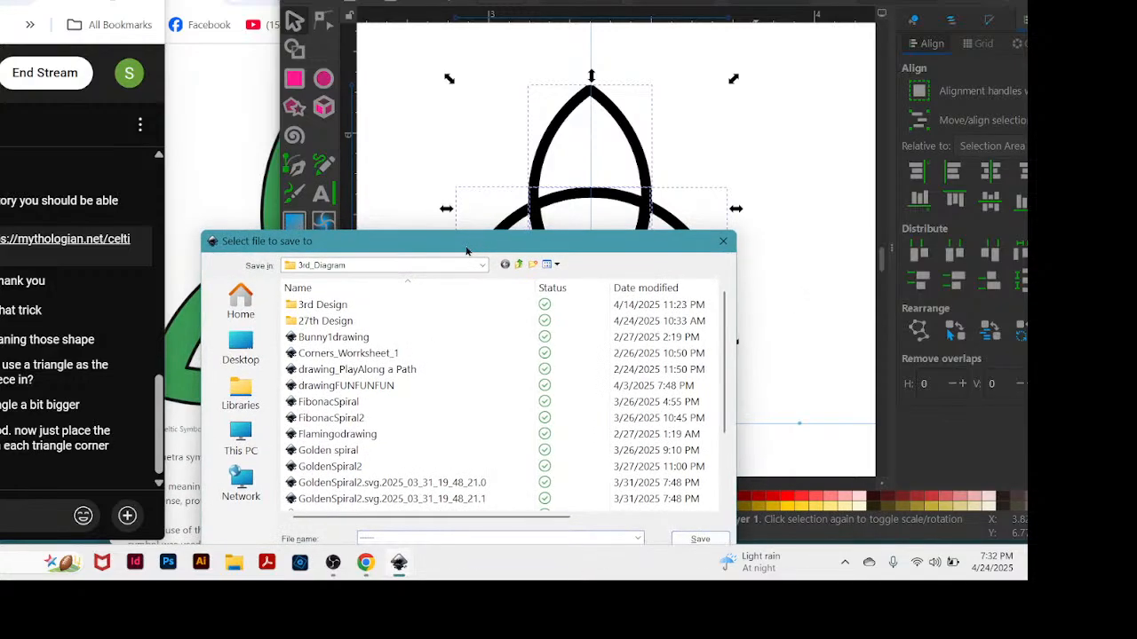
pyautogui.click(721, 242)
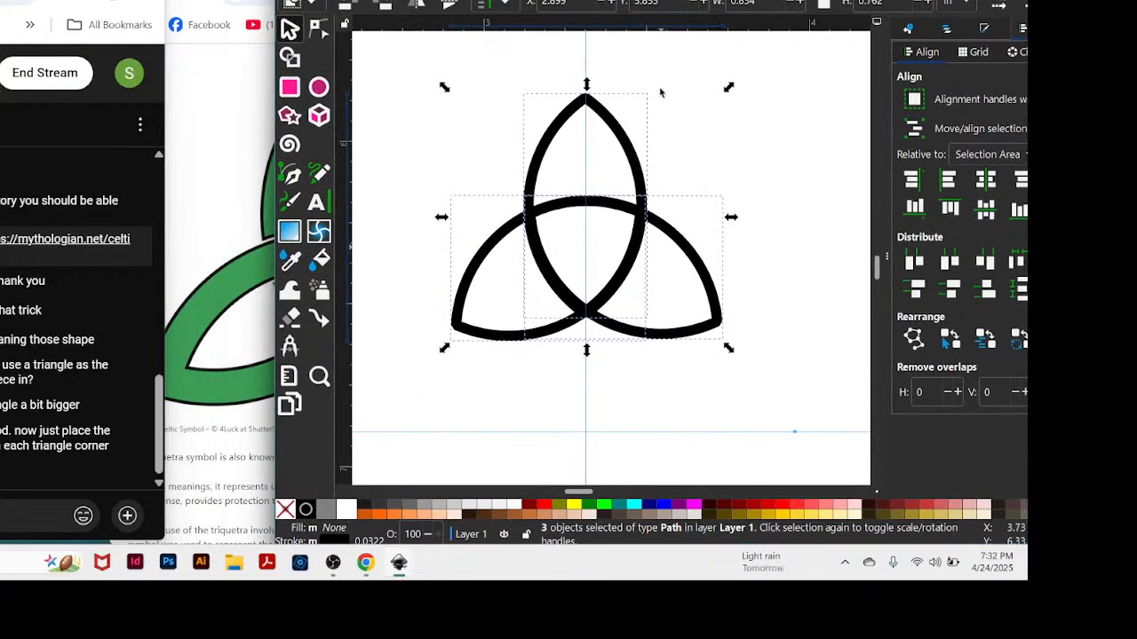
# Try moving the right almond slightly inward, and undo the move.
pyautogui.click(804, 199)
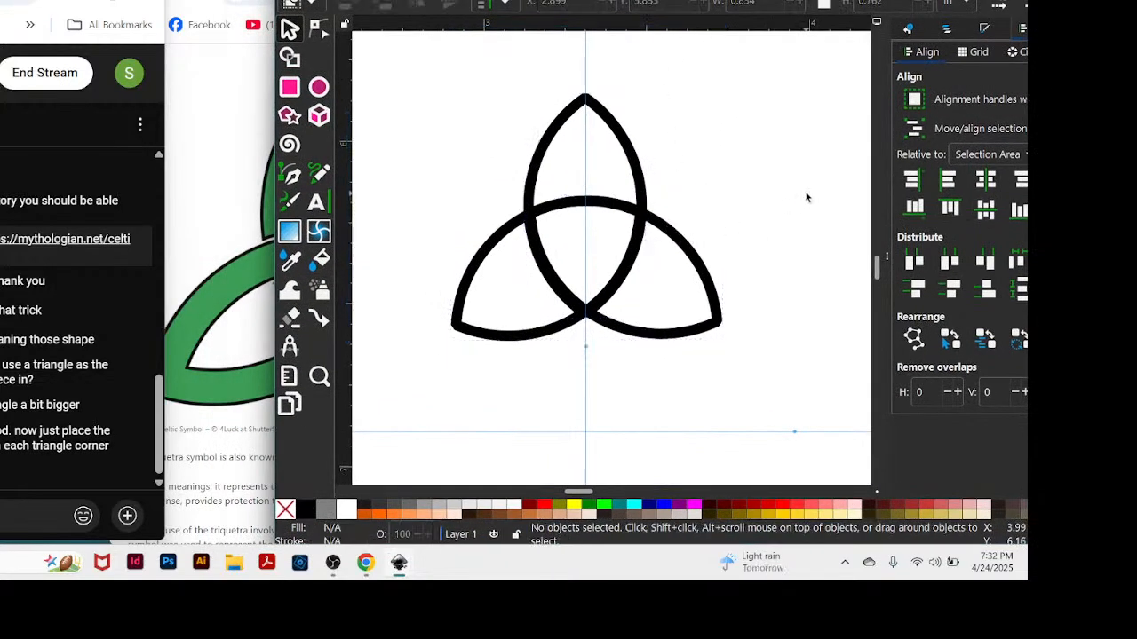
pyautogui.press('-')
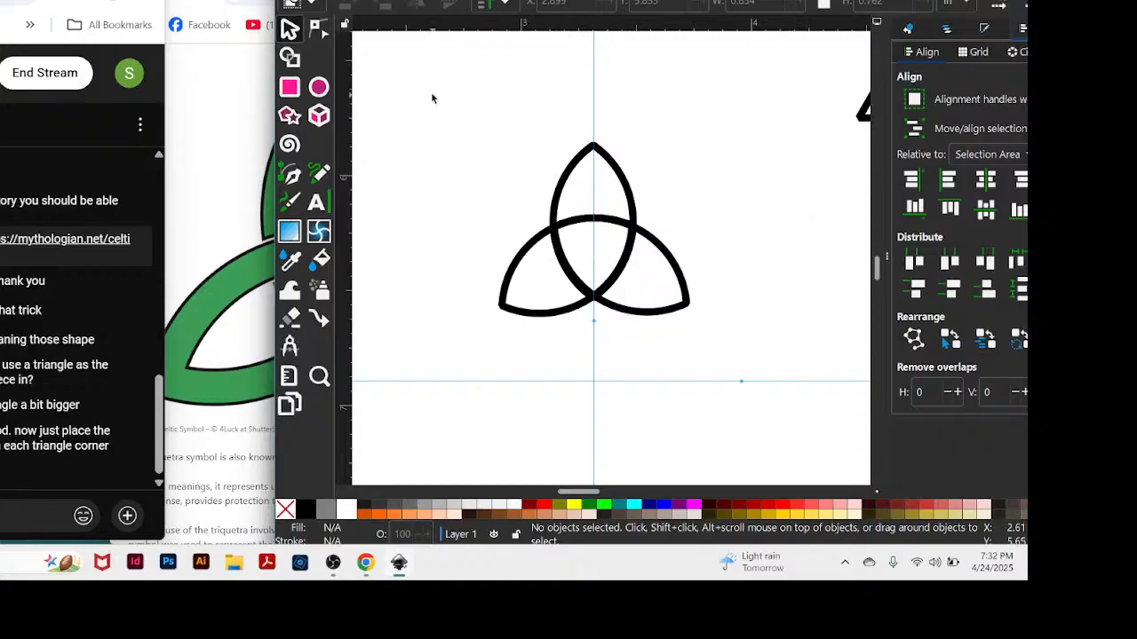
pyautogui.moveTo(431, 89); pyautogui.dragTo(762, 374)
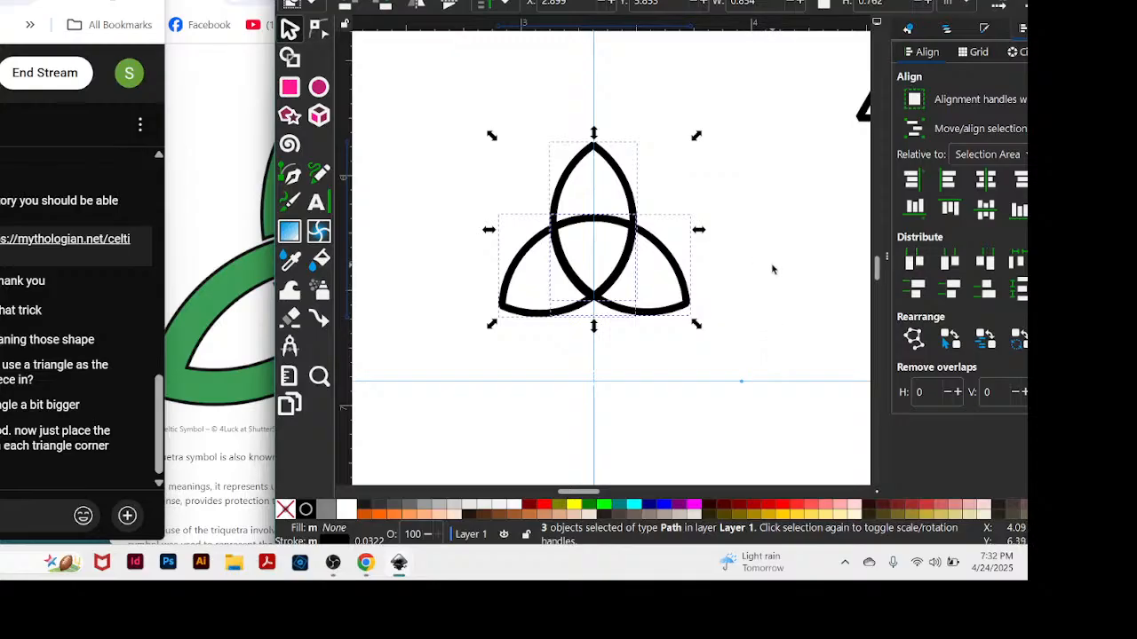
pyautogui.press('ctrl')
pyautogui.rightClick(762, 271)
pyautogui.rightClick(645, 317)
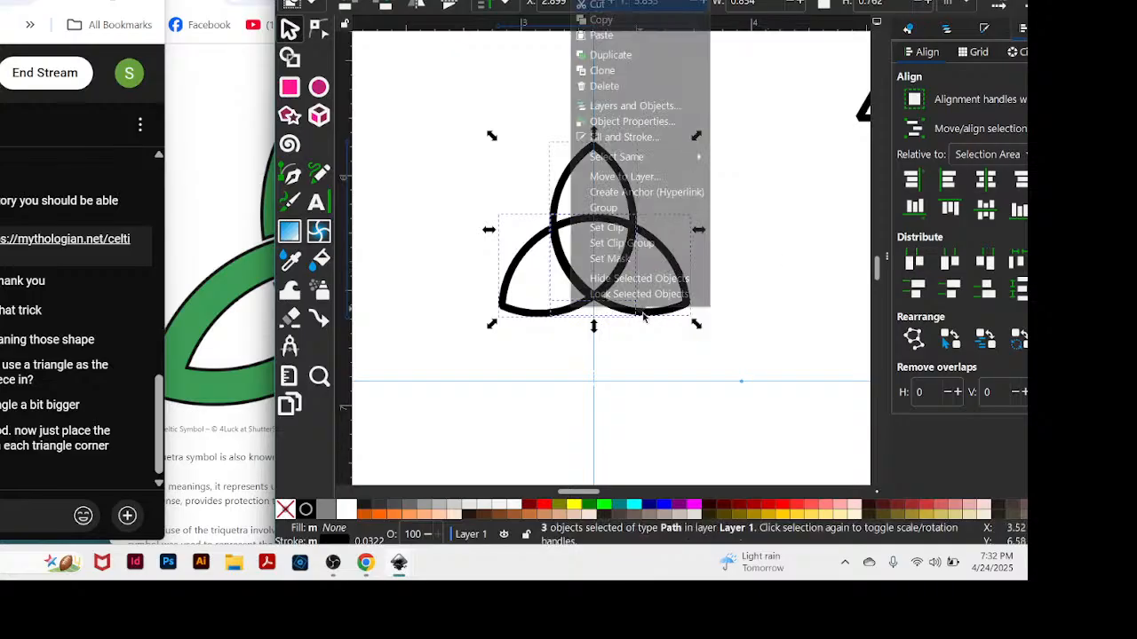
pyautogui.rightClick(644, 319)
pyautogui.click(821, 241)
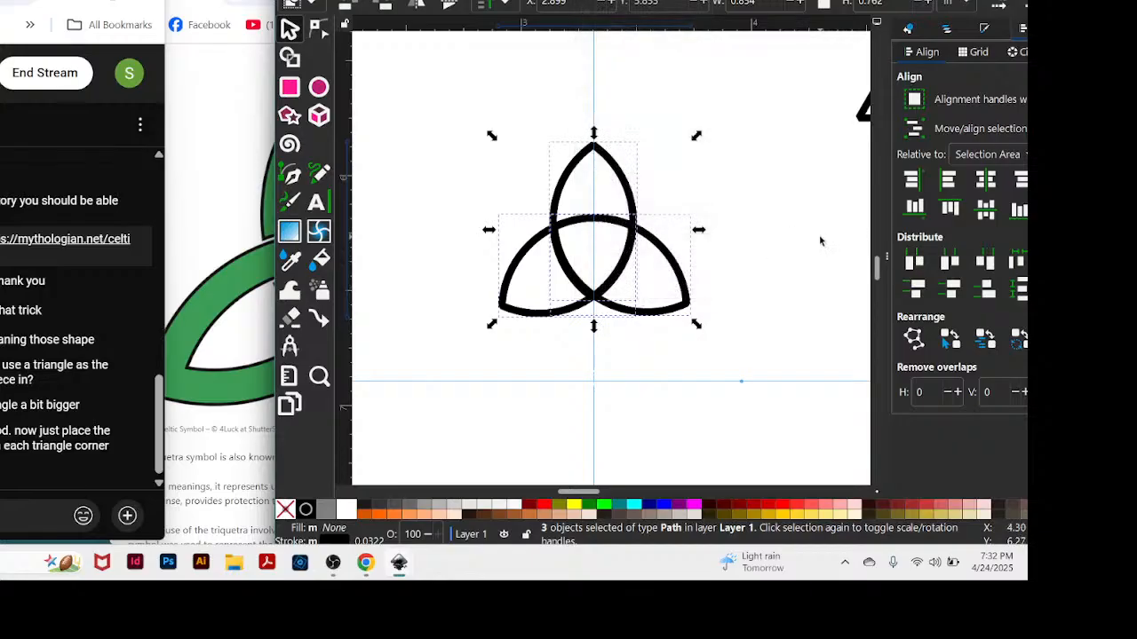
pyautogui.click(820, 240)
pyautogui.moveTo(688, 313); pyautogui.dragTo(638, 298)
pyautogui.hotkey('ctrl', 'z')
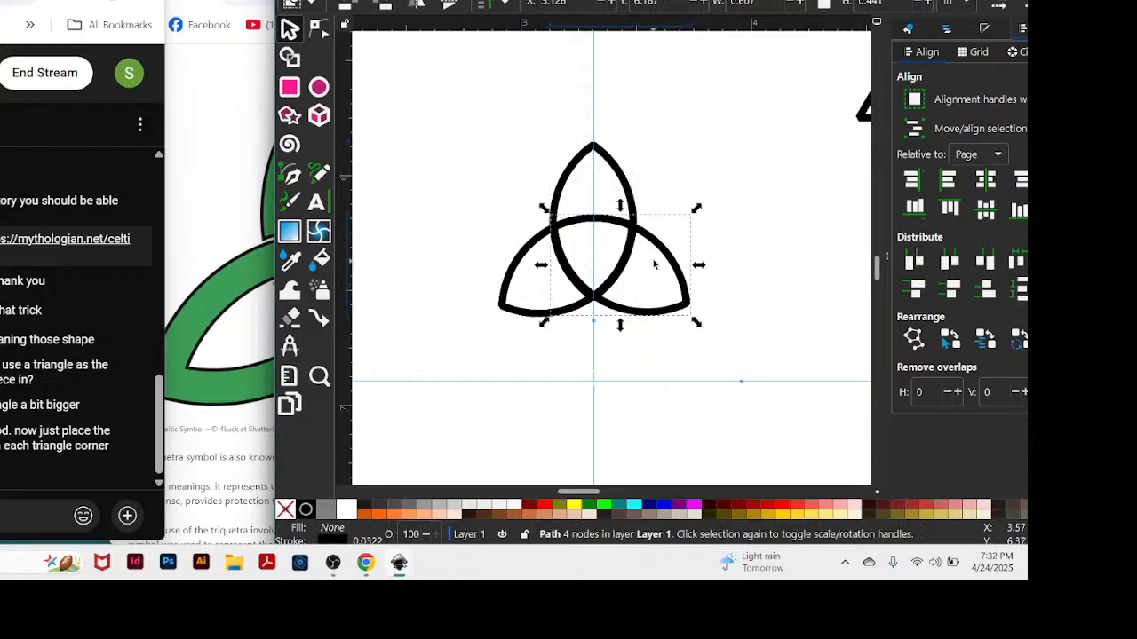
# Try shifting the upright almond slightly, and undo the shift.
pyautogui.click(621, 111)
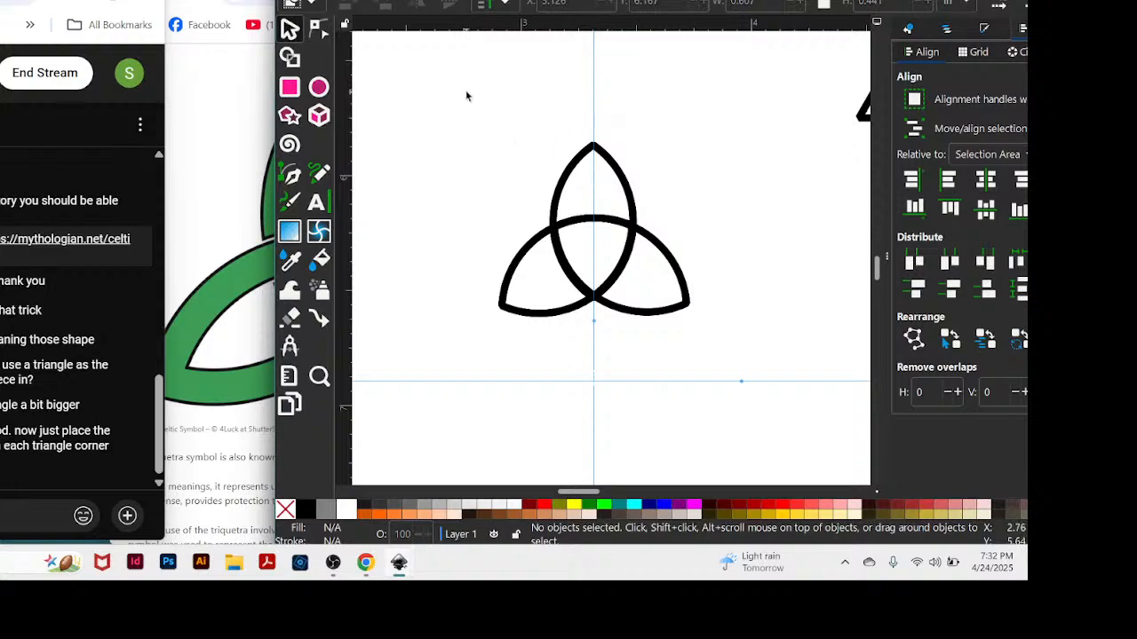
pyautogui.press('ctrl')
pyautogui.moveTo(639, 213); pyautogui.dragTo(643, 193)
pyautogui.press('ctrl')
pyautogui.hotkey('ctrl', 'z')
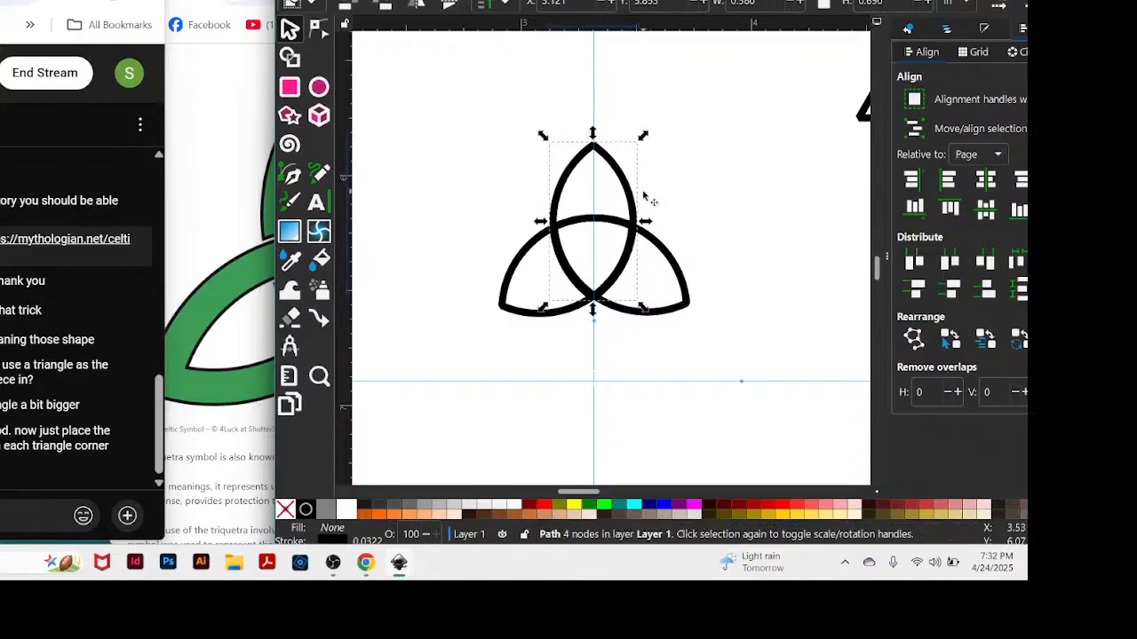
# Copy all three almonds together and paste the duplicate above and to the right of the original figure.
pyautogui.moveTo(471, 90); pyautogui.dragTo(702, 365)
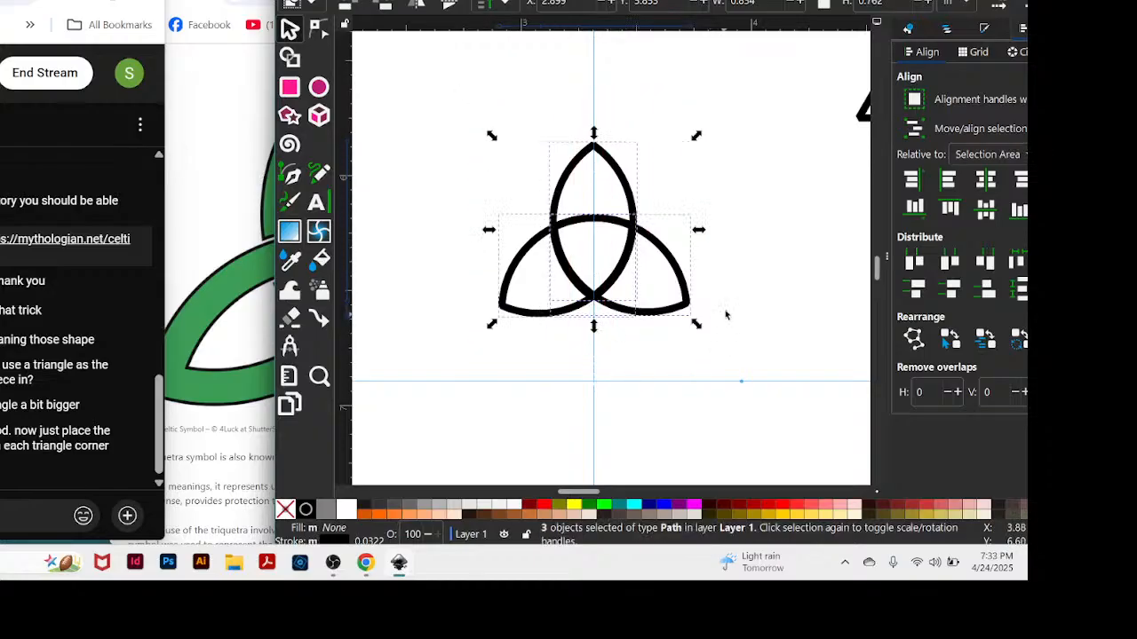
pyautogui.press('ctrl')
pyautogui.click(707, 64)
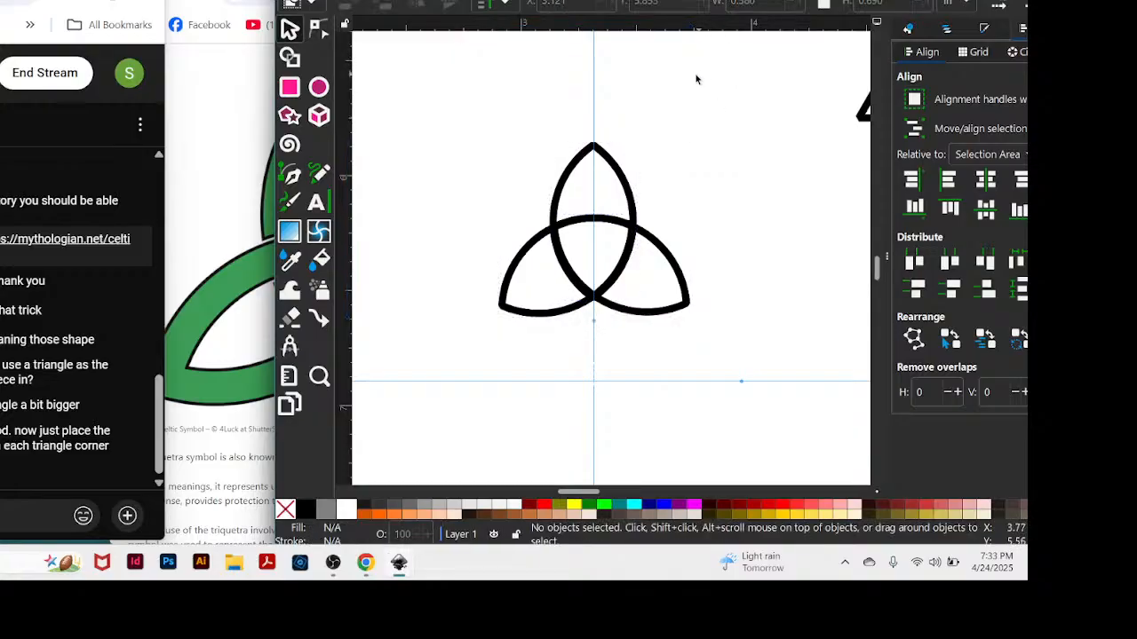
pyautogui.moveTo(437, 99); pyautogui.dragTo(755, 361)
pyautogui.press('ctrl')
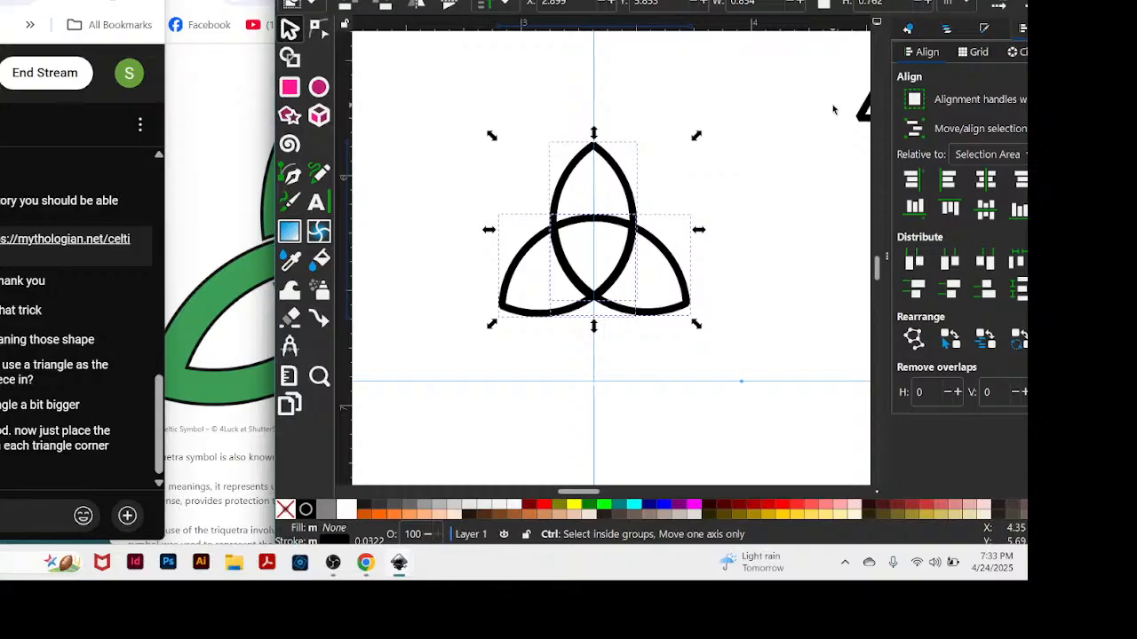
pyautogui.hotkey('ctrl', 'c')
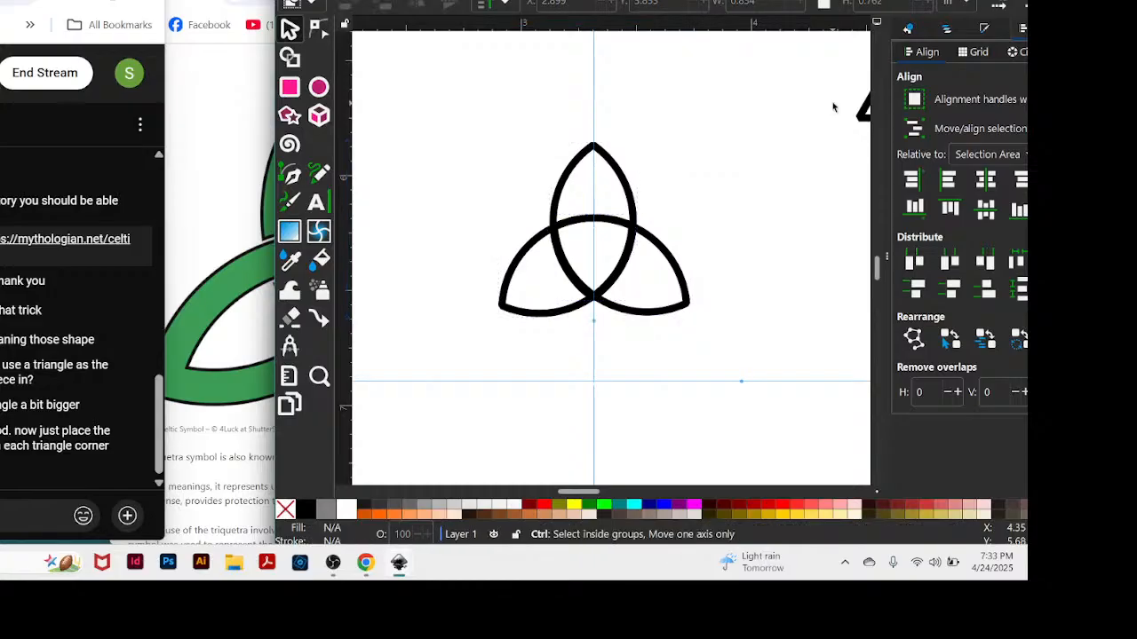
pyautogui.hotkey('ctrl', 'v')
pyautogui.press('Escape')
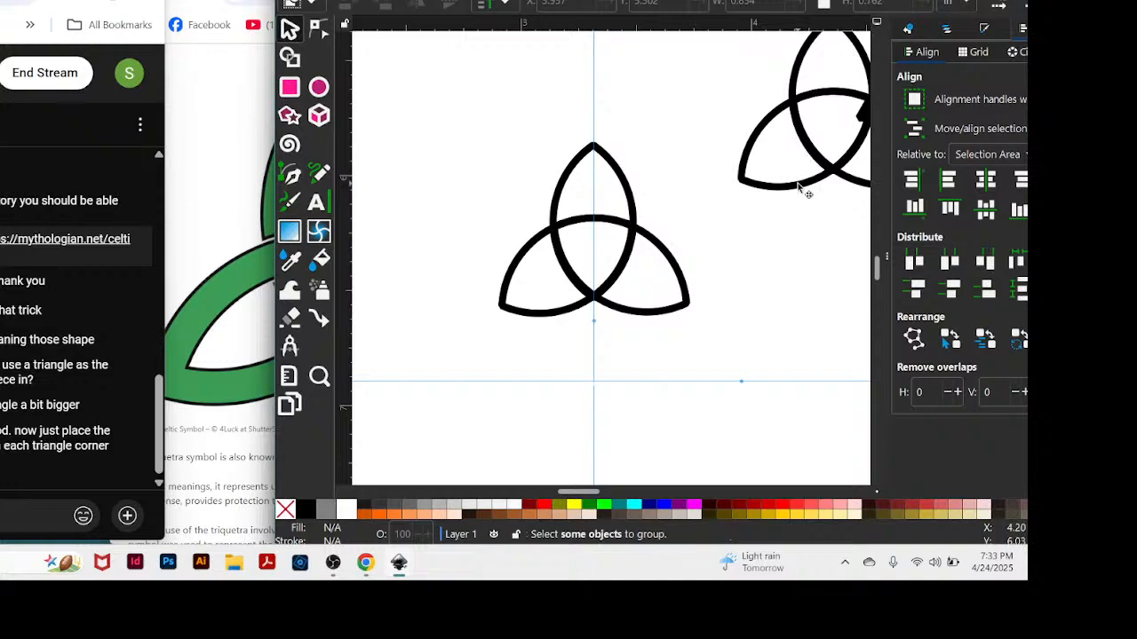
pyautogui.moveTo(802, 186); pyautogui.dragTo(431, 132)
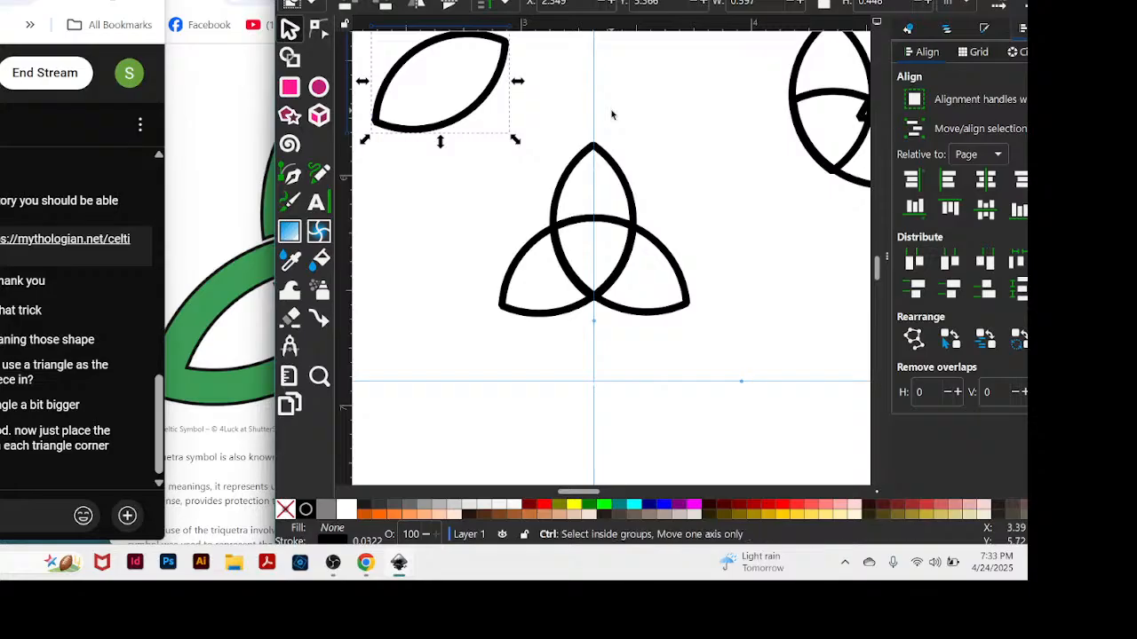
pyautogui.hotkey('ctrl', 'z')
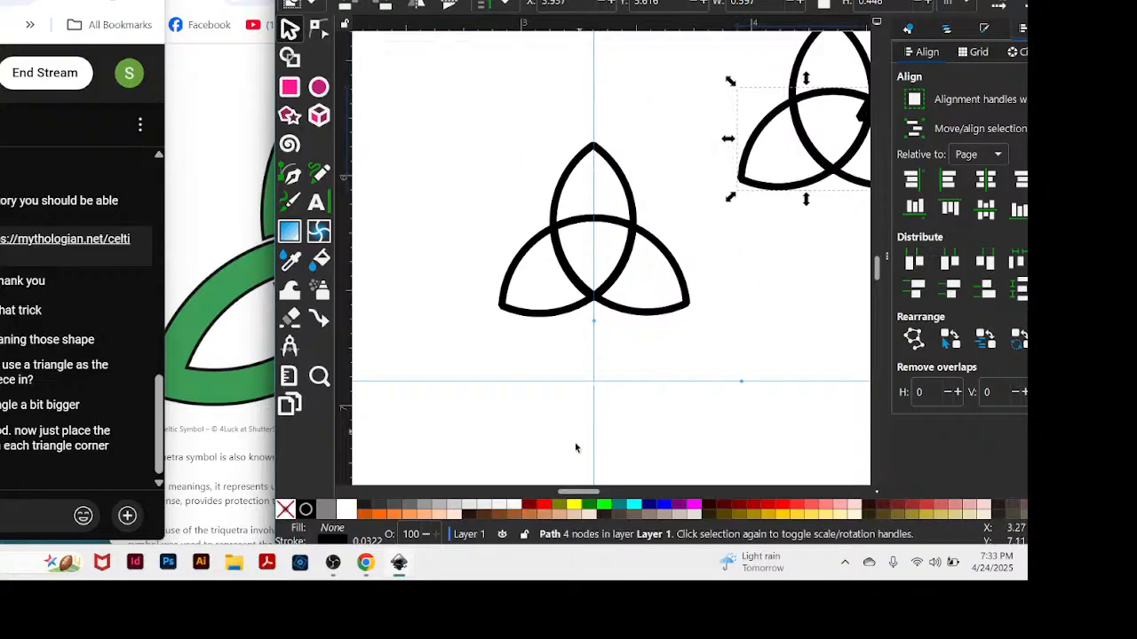
# Move the guide triangle about 2.47 in to the right, clear of the pasted almond copy.
pyautogui.moveTo(578, 491); pyautogui.dragTo(601, 503)
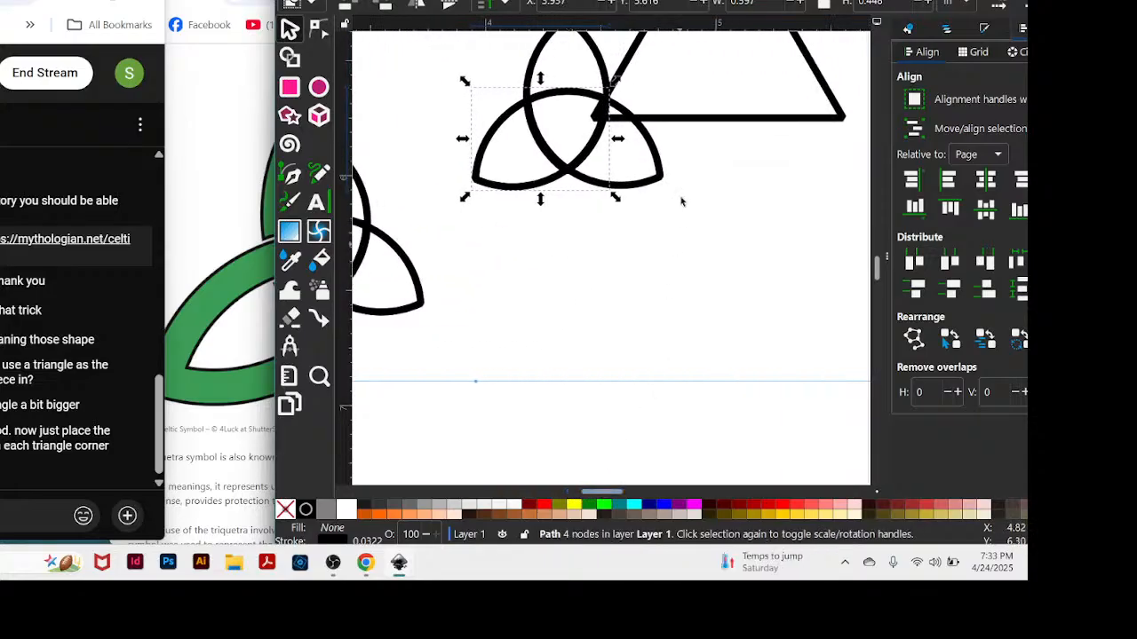
pyautogui.moveTo(662, 118); pyautogui.dragTo(590, 494)
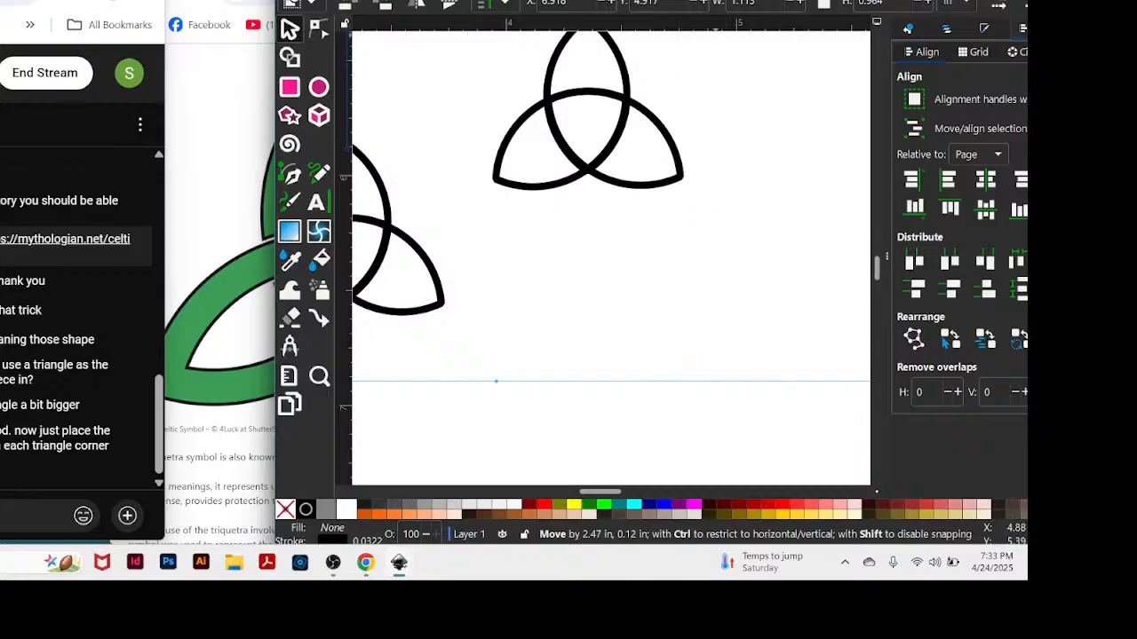
pyautogui.moveTo(688, 7); pyautogui.dragTo(689, 0)
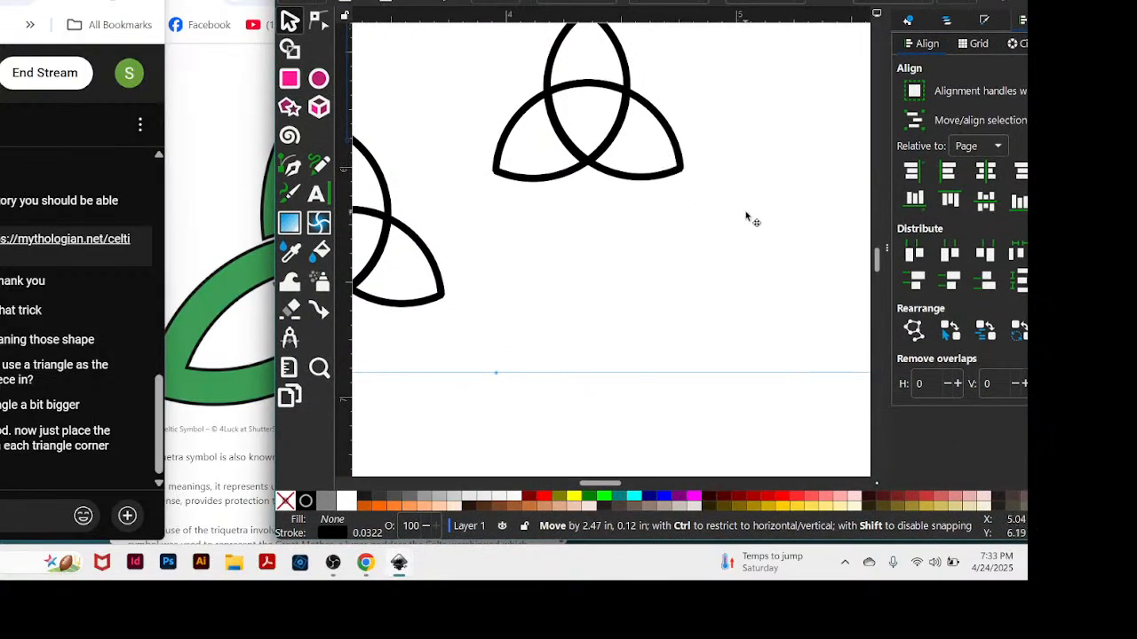
# Group the three copied almonds and move the group up and to the right, away from the original figure.
pyautogui.scroll(3, 881, 266)
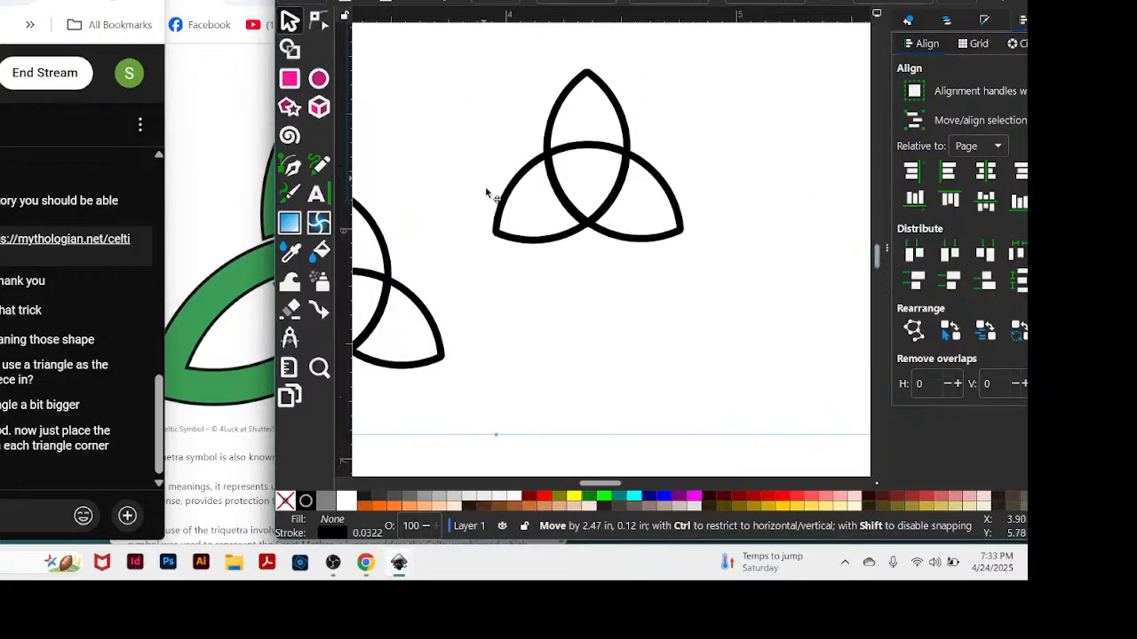
pyautogui.click(733, 261)
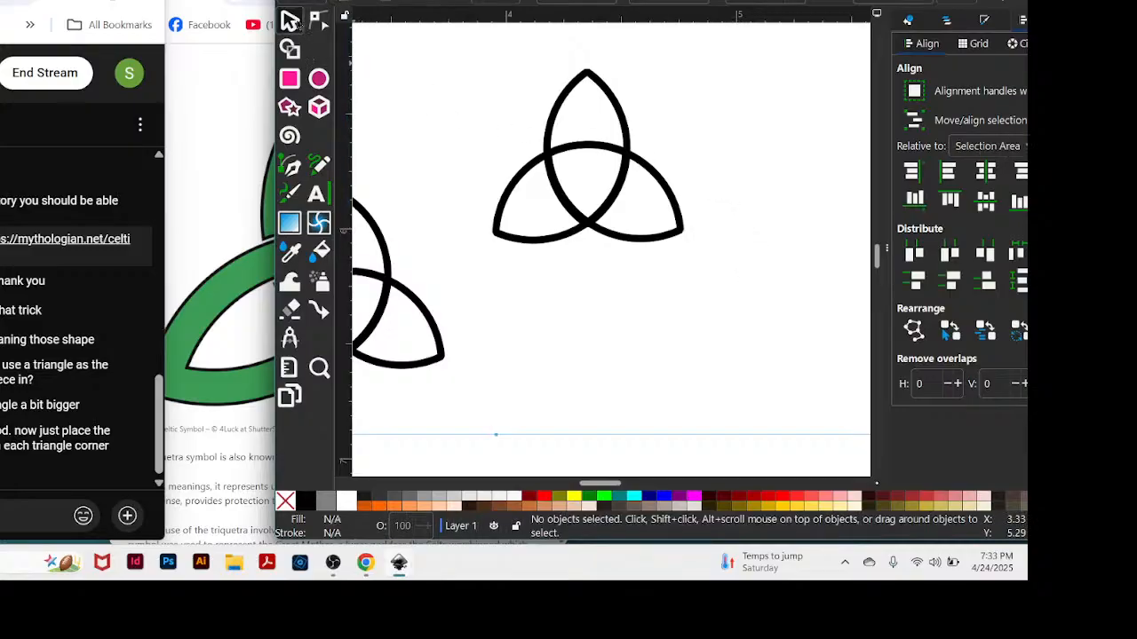
pyautogui.moveTo(460, 55); pyautogui.dragTo(712, 286)
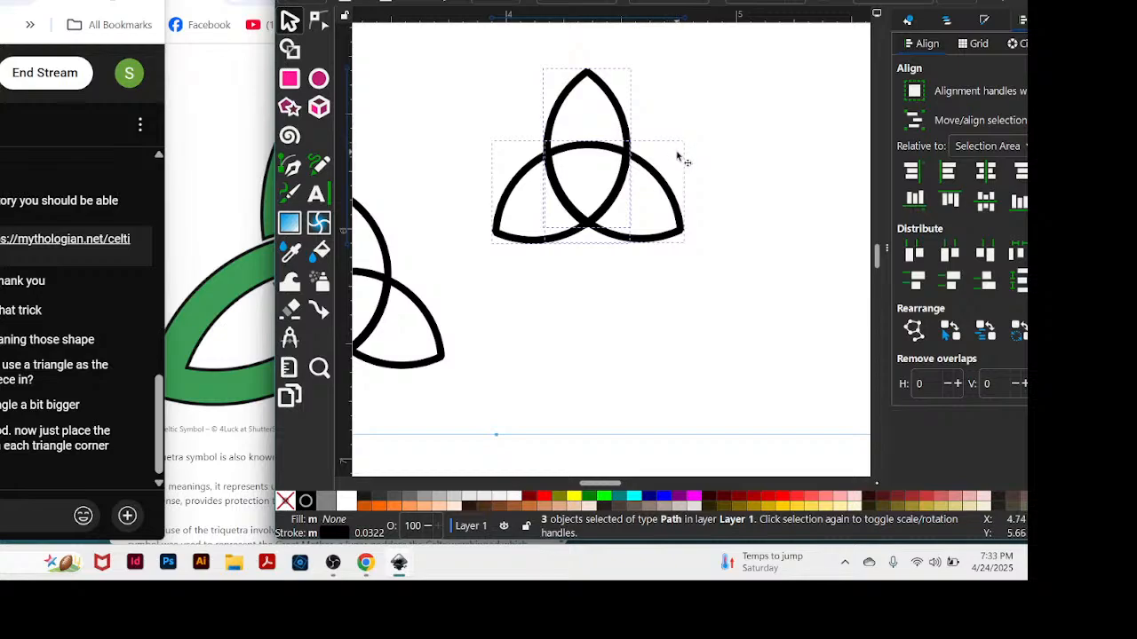
pyautogui.hotkey('ctrl', 'g')
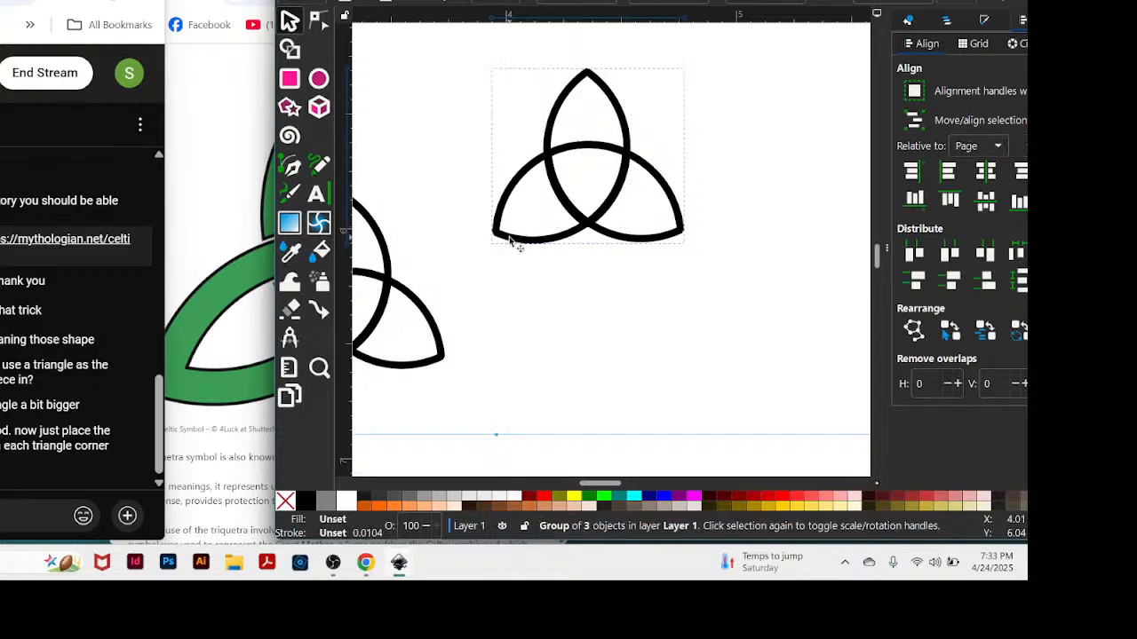
pyautogui.moveTo(507, 241); pyautogui.dragTo(904, 22)
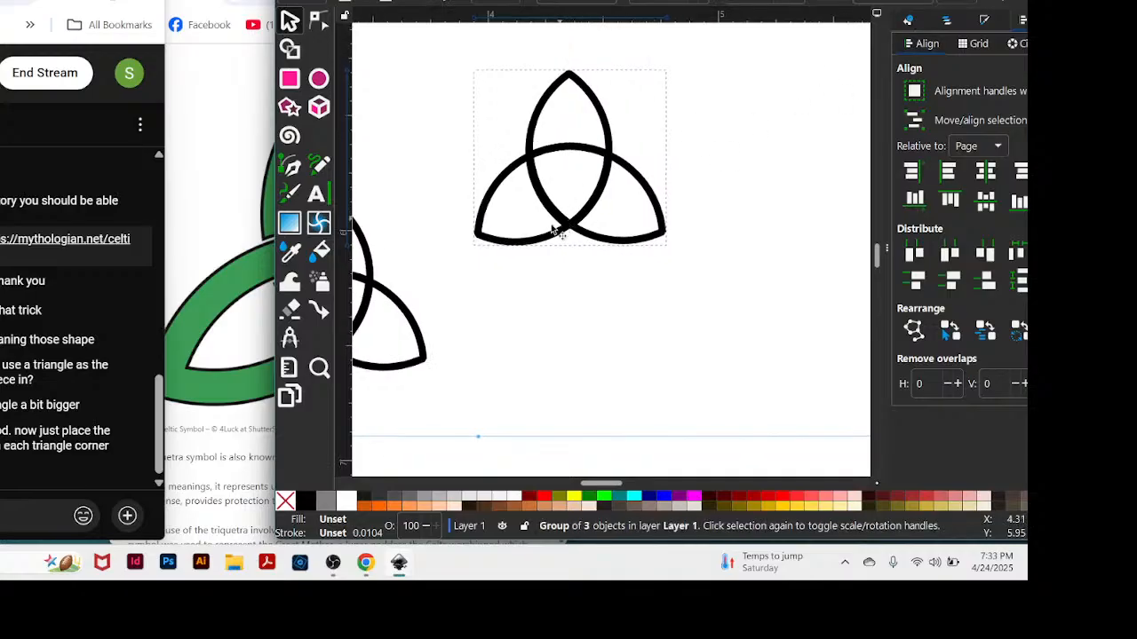
pyautogui.moveTo(558, 233); pyautogui.dragTo(815, 107)
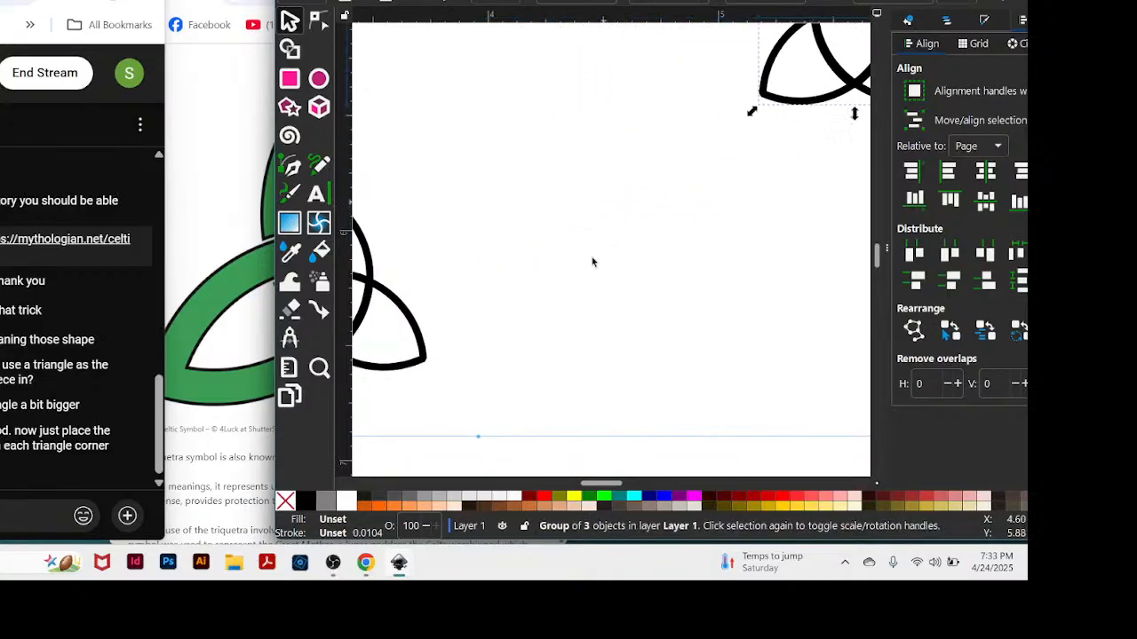
# Select all three almonds of the original figure and split their overlaps into separate segments with Fracture.
pyautogui.moveTo(595, 486); pyautogui.dragTo(576, 488)
pyautogui.scroll(-1, 662, 306)
pyautogui.scroll(-1, 662, 306)
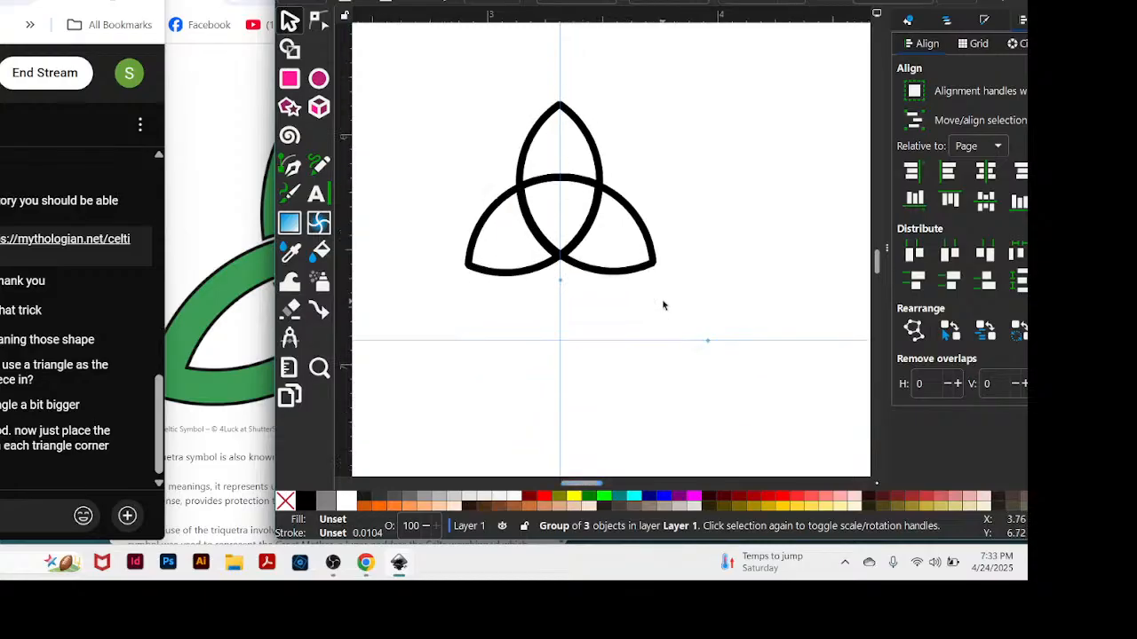
pyautogui.moveTo(447, 55); pyautogui.dragTo(737, 348)
pyautogui.click(444, 1)
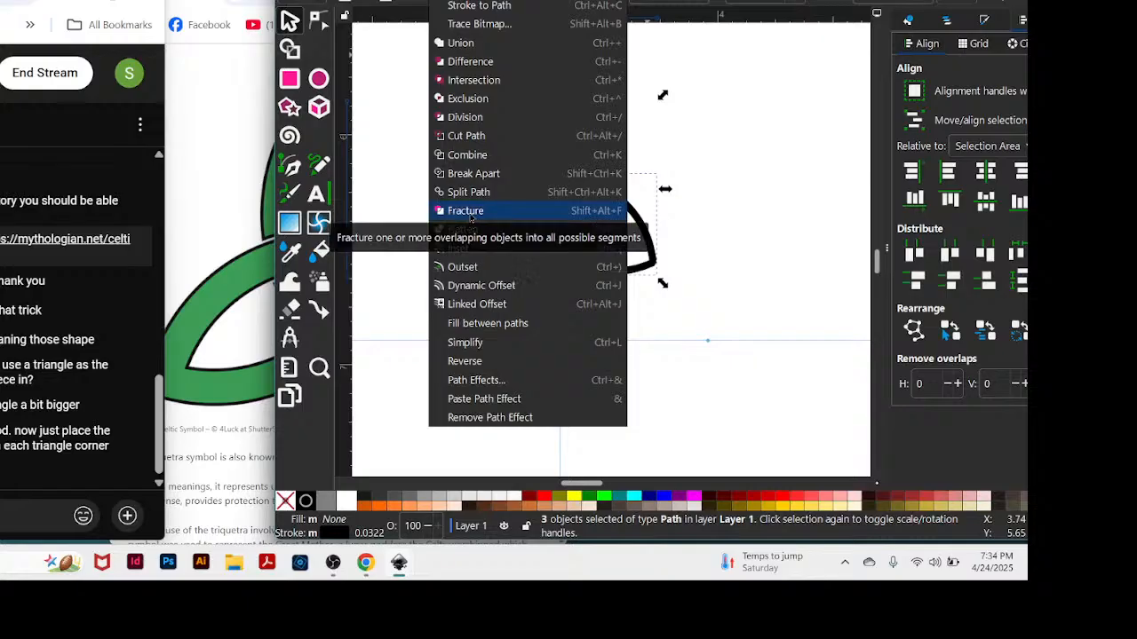
pyautogui.click(471, 213)
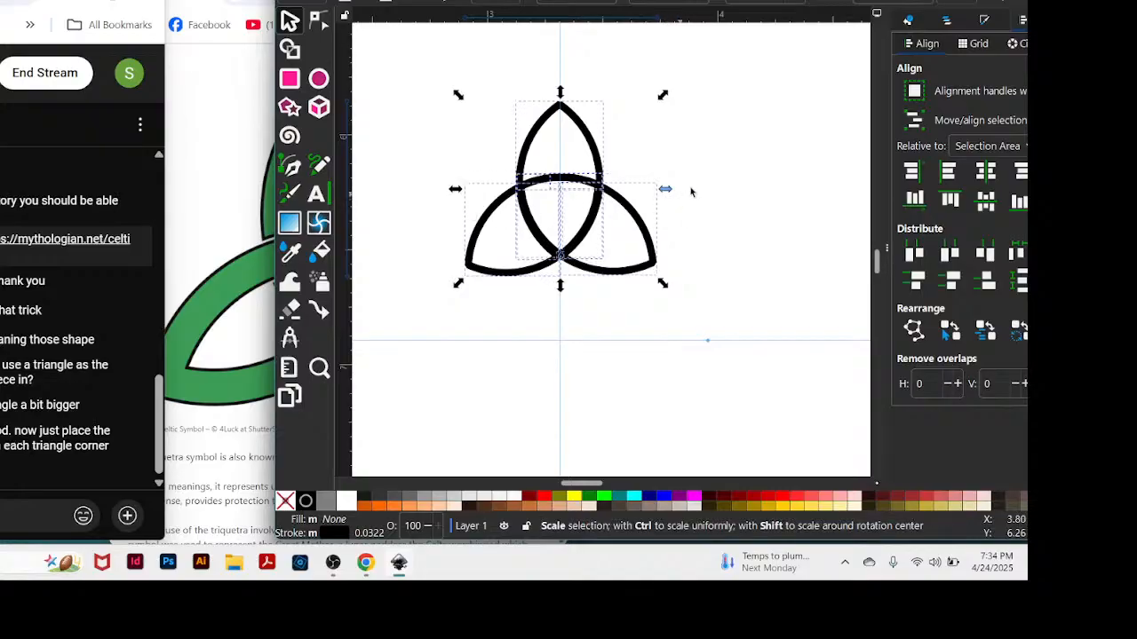
pyautogui.click(812, 142)
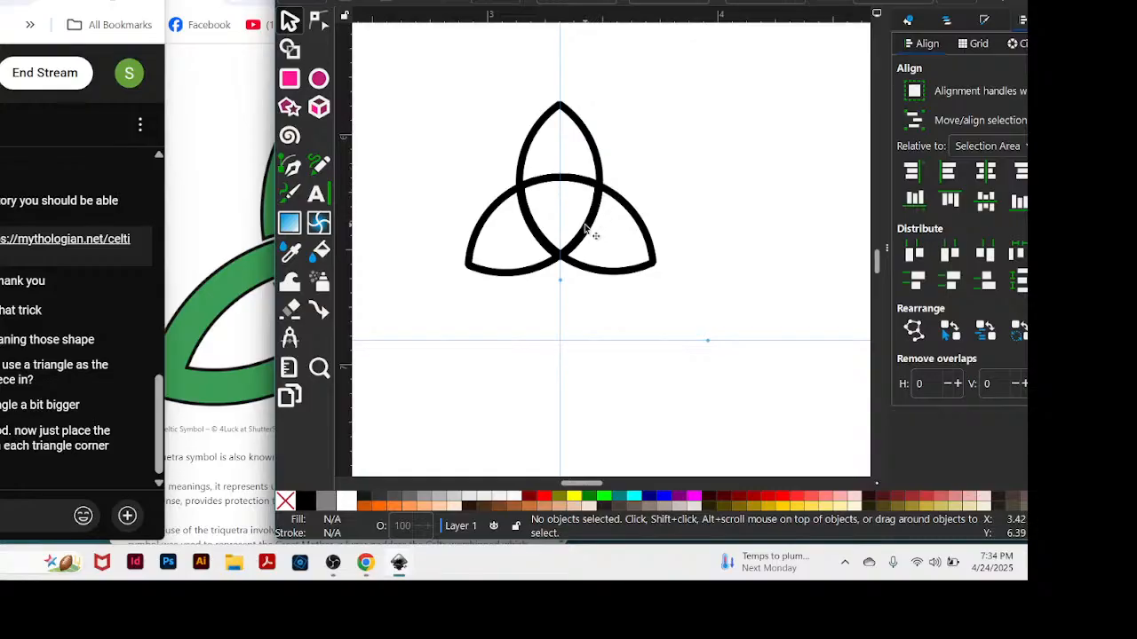
# Pull the central shield-shaped piece and the small top arc out of the fractured figure, and nudge the right petal about 0.04 in outward.
pyautogui.moveTo(581, 238); pyautogui.dragTo(819, 116)
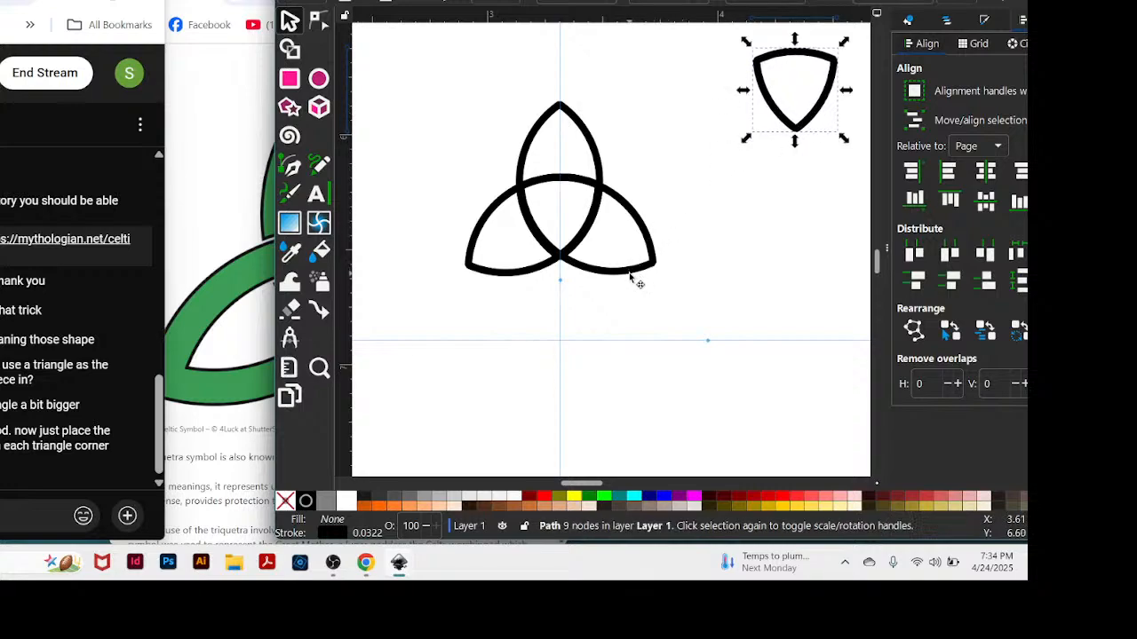
pyautogui.moveTo(634, 278); pyautogui.dragTo(640, 277)
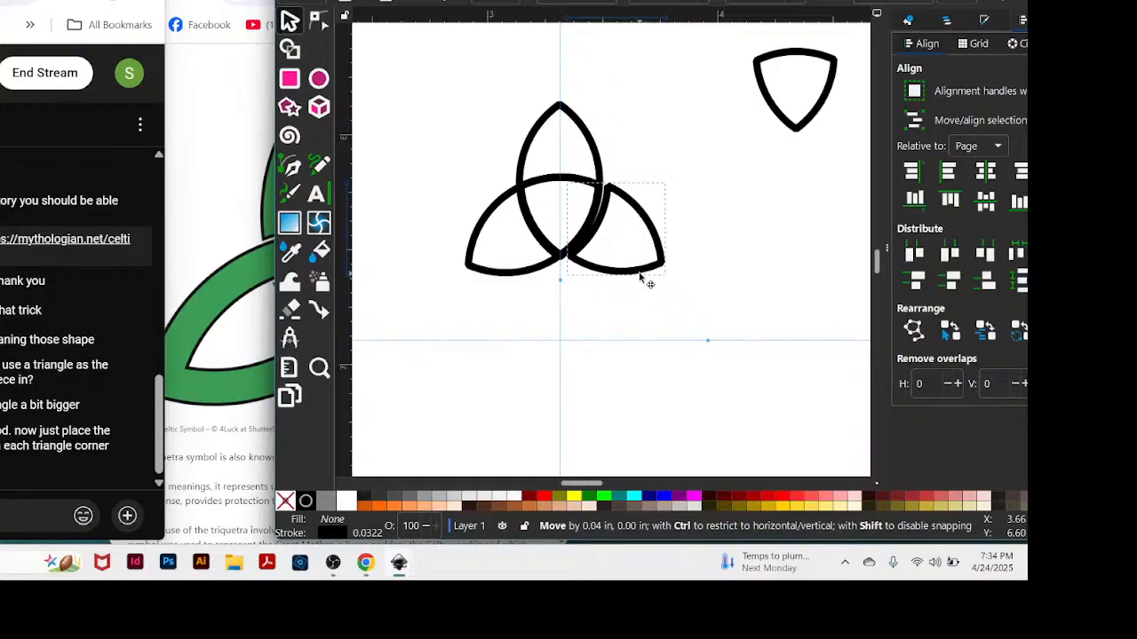
pyautogui.moveTo(640, 277); pyautogui.dragTo(639, 278)
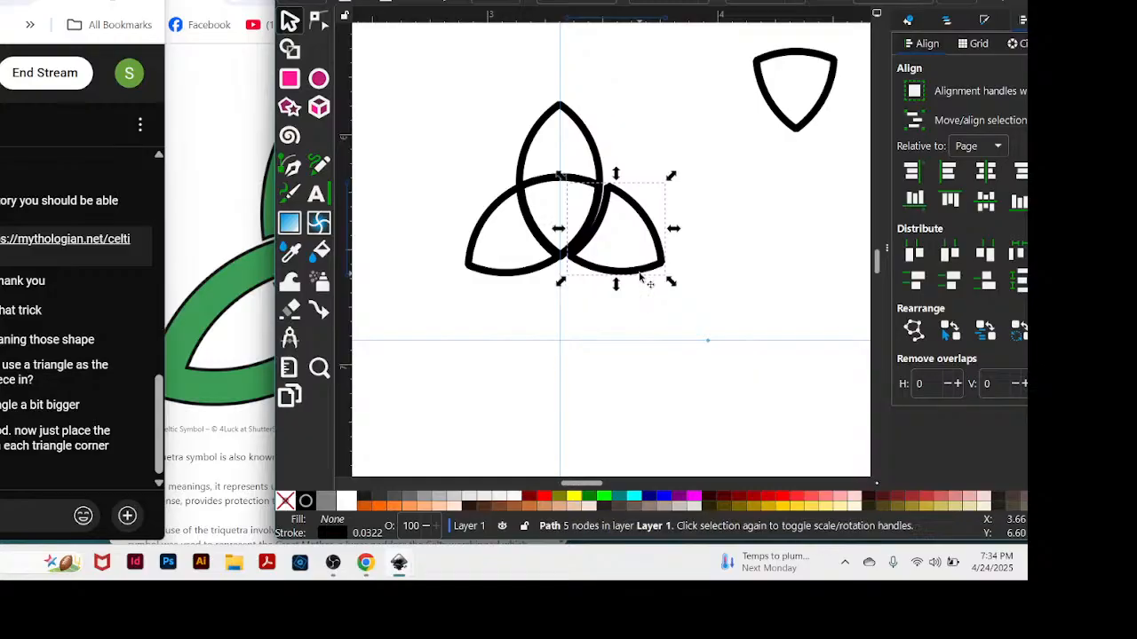
pyautogui.click(537, 184)
pyautogui.moveTo(536, 184); pyautogui.dragTo(690, 90)
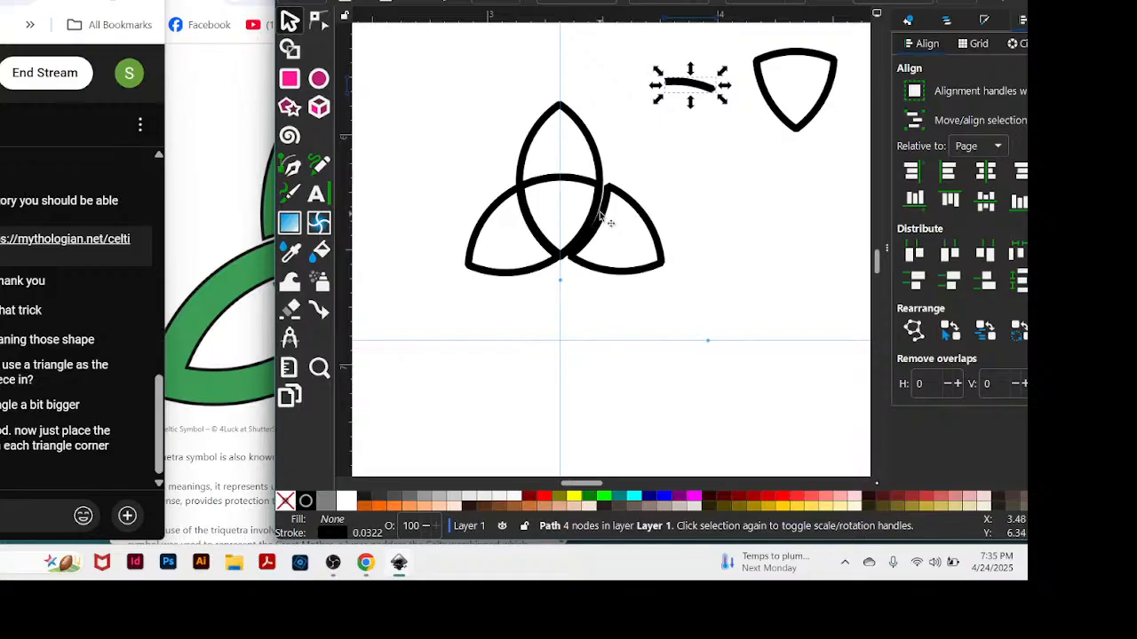
# Separate the upper and left petals from the centre, and move the remaining arcs and slivers to the leftover pieces at the upper right.
pyautogui.moveTo(577, 183); pyautogui.dragTo(582, 171)
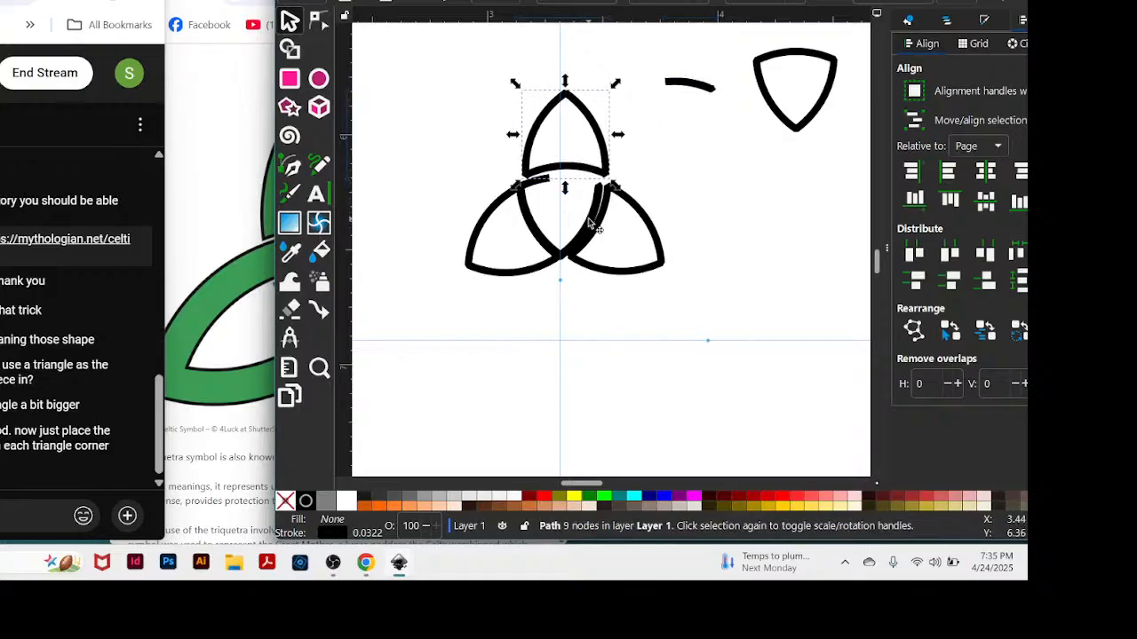
pyautogui.moveTo(590, 223); pyautogui.dragTo(777, 169)
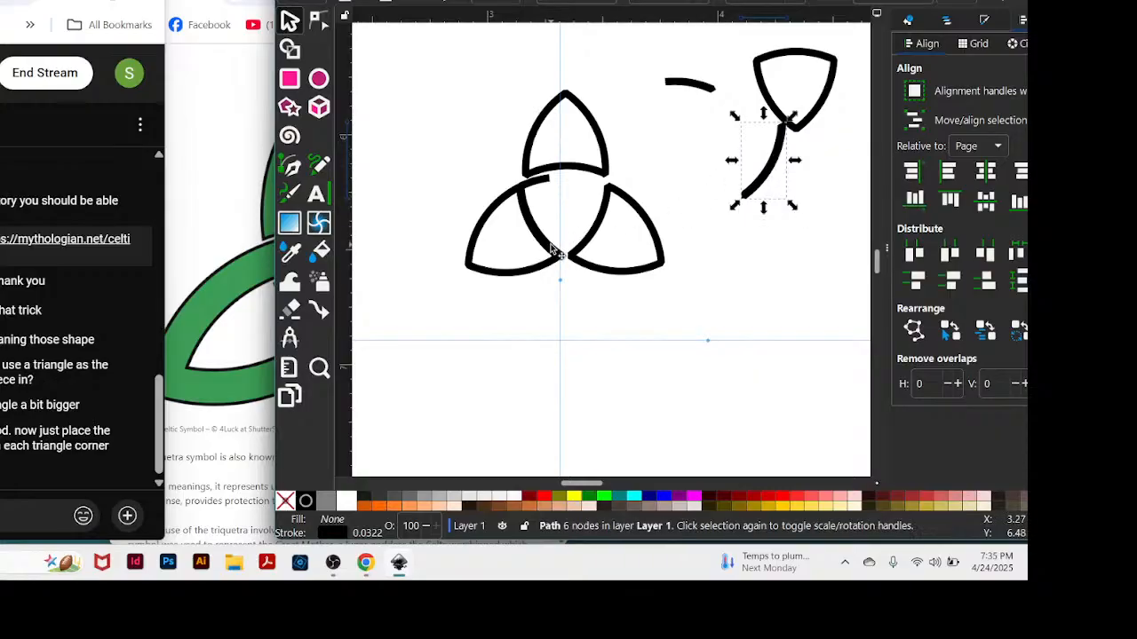
pyautogui.moveTo(553, 251); pyautogui.dragTo(471, 281)
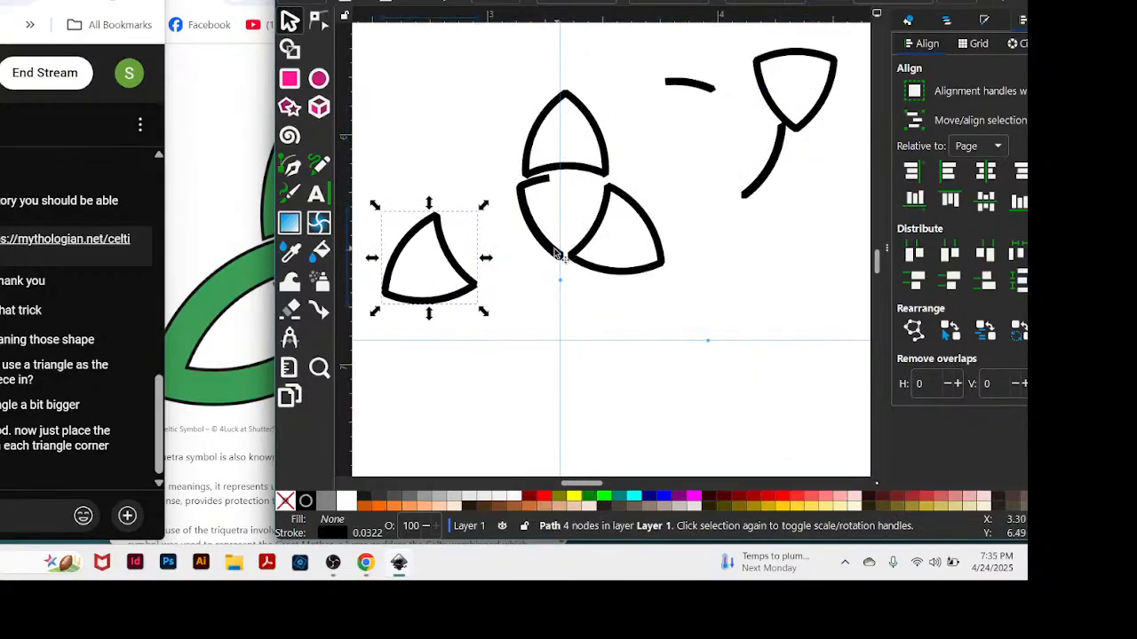
pyautogui.moveTo(558, 253); pyautogui.dragTo(786, 149)
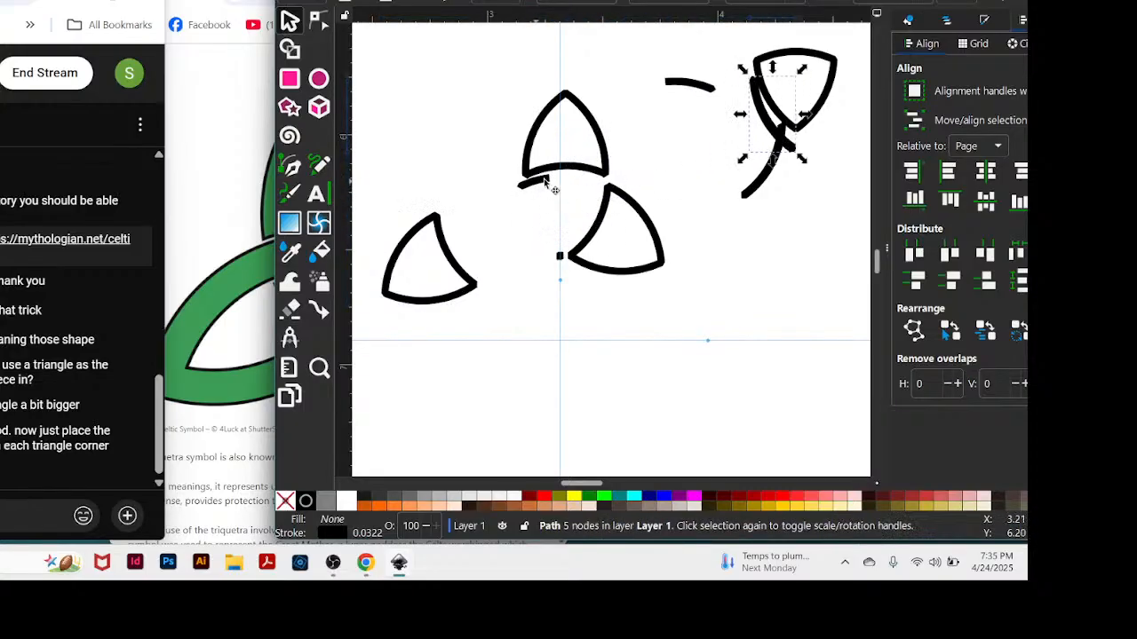
pyautogui.moveTo(545, 181); pyautogui.dragTo(816, 116)
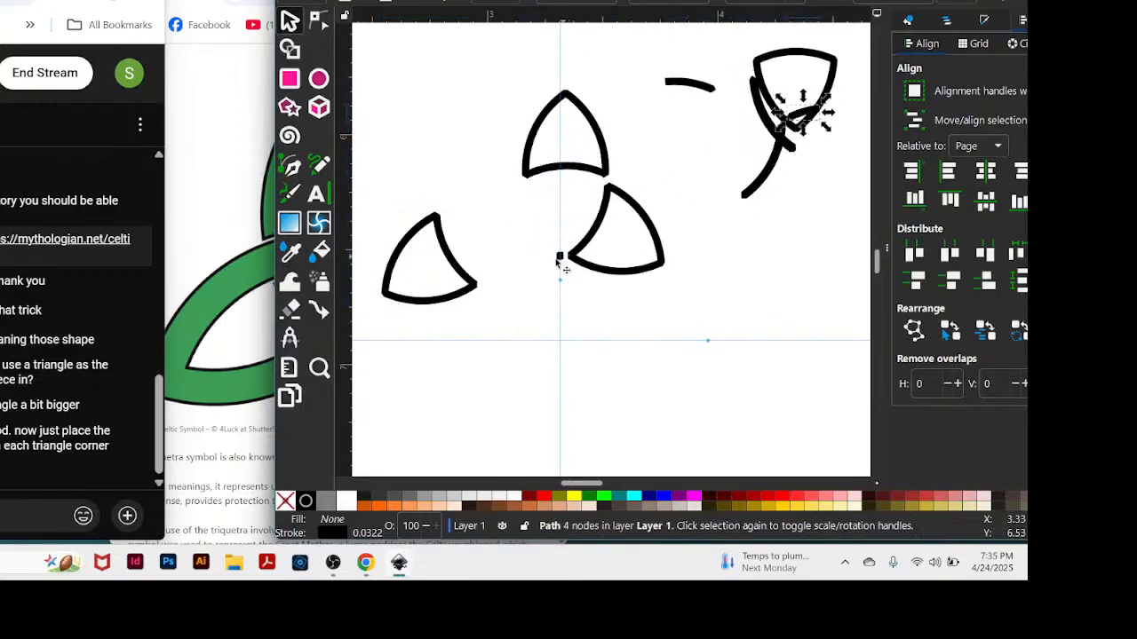
pyautogui.moveTo(559, 258); pyautogui.dragTo(766, 67)
# Fit the left and right petals back against the upper petal, and gather the loose arcs onto the pile of leftover pieces.
pyautogui.moveTo(449, 304); pyautogui.dragTo(538, 260)
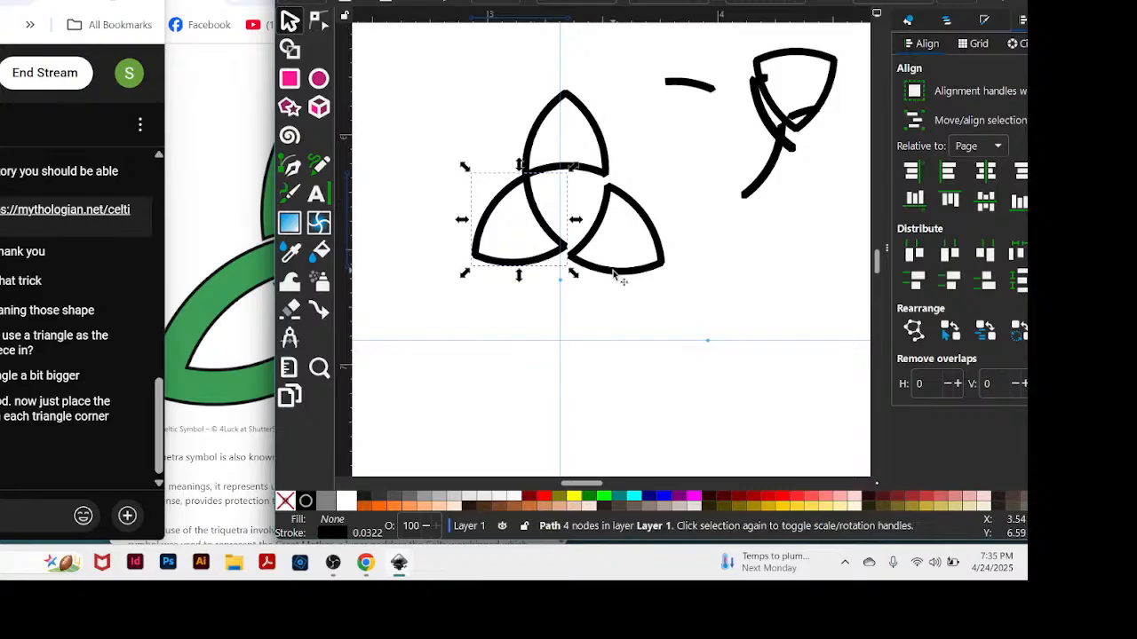
pyautogui.moveTo(622, 269); pyautogui.dragTo(614, 262)
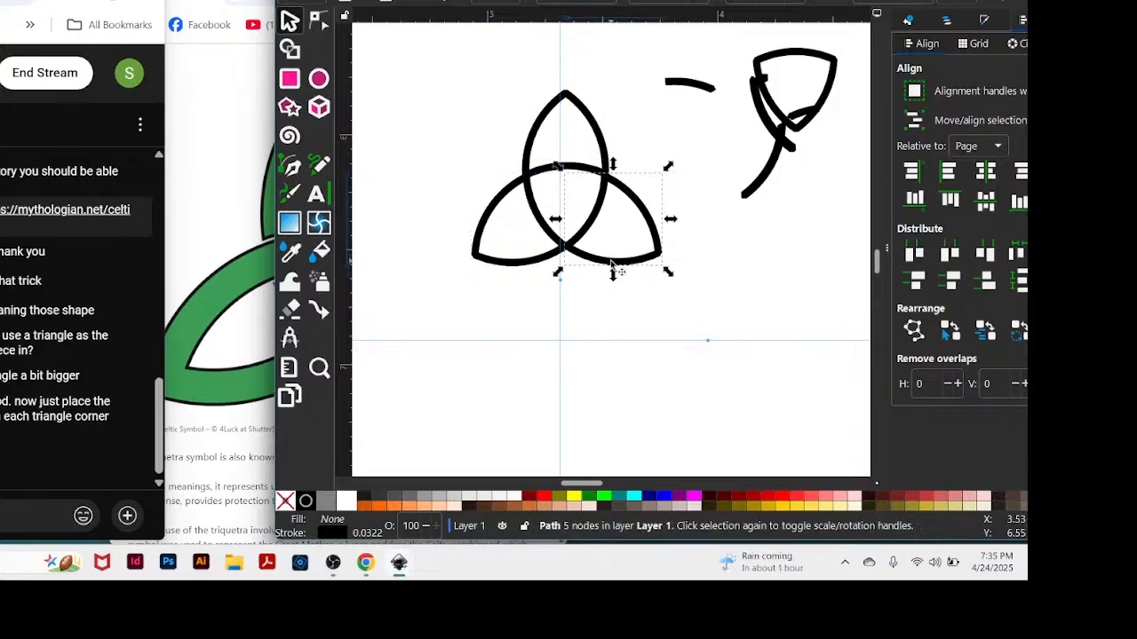
pyautogui.moveTo(811, 2); pyautogui.dragTo(782, 1)
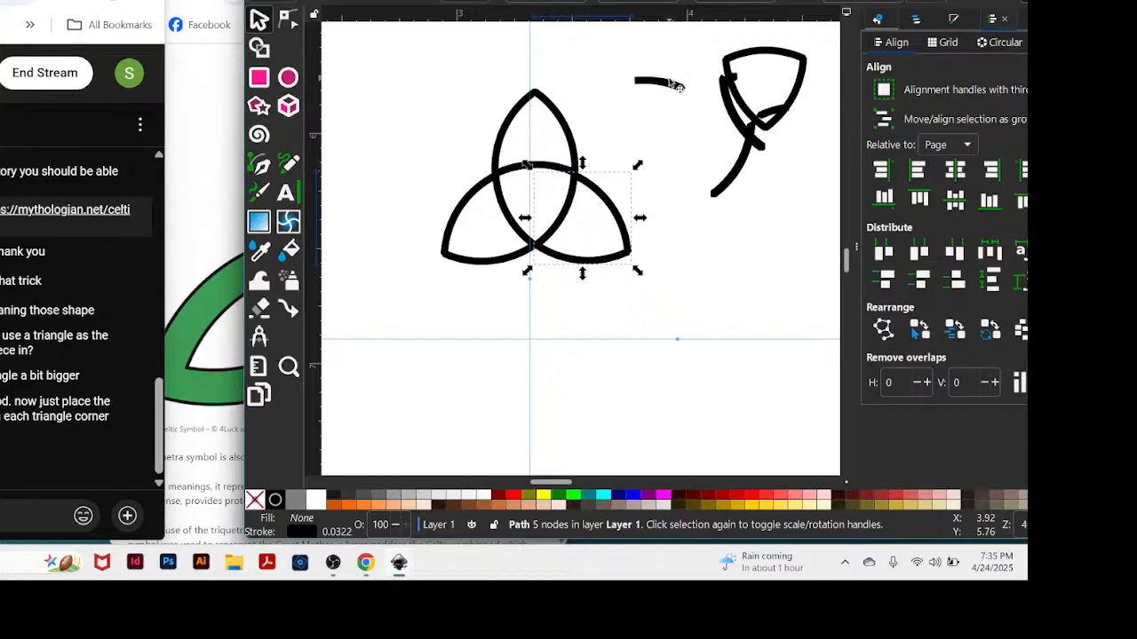
pyautogui.moveTo(673, 83); pyautogui.dragTo(779, 55)
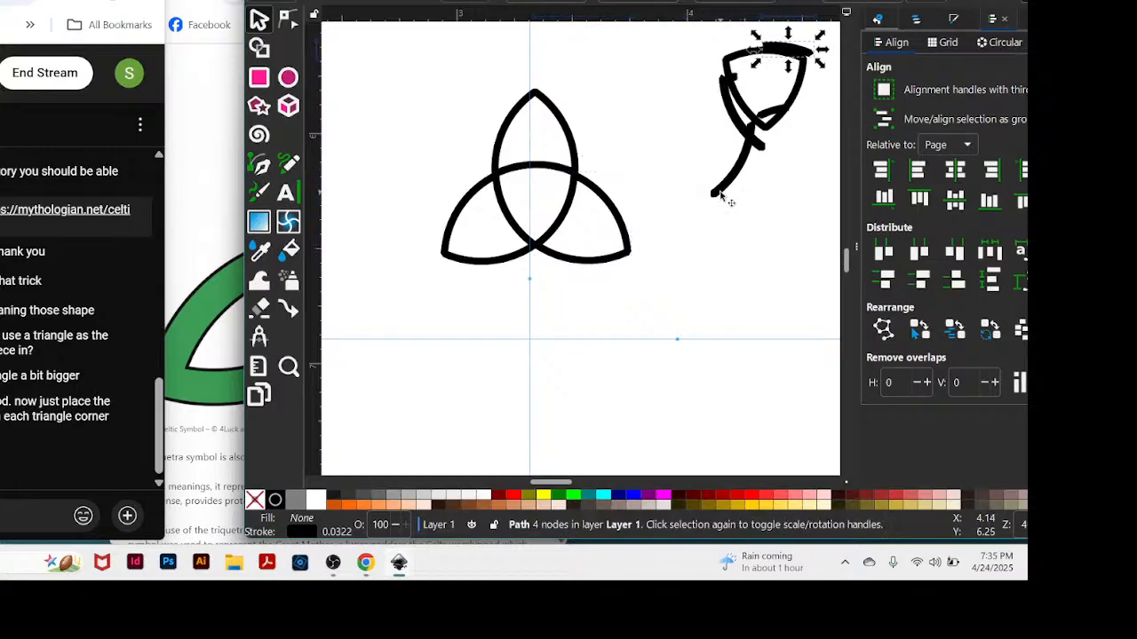
pyautogui.moveTo(723, 198)
pyautogui.mouseDown()
pyautogui.moveTo(810, 107)
pyautogui.moveTo(755, 142)
pyautogui.moveTo(774, 126)
pyautogui.mouseUp()
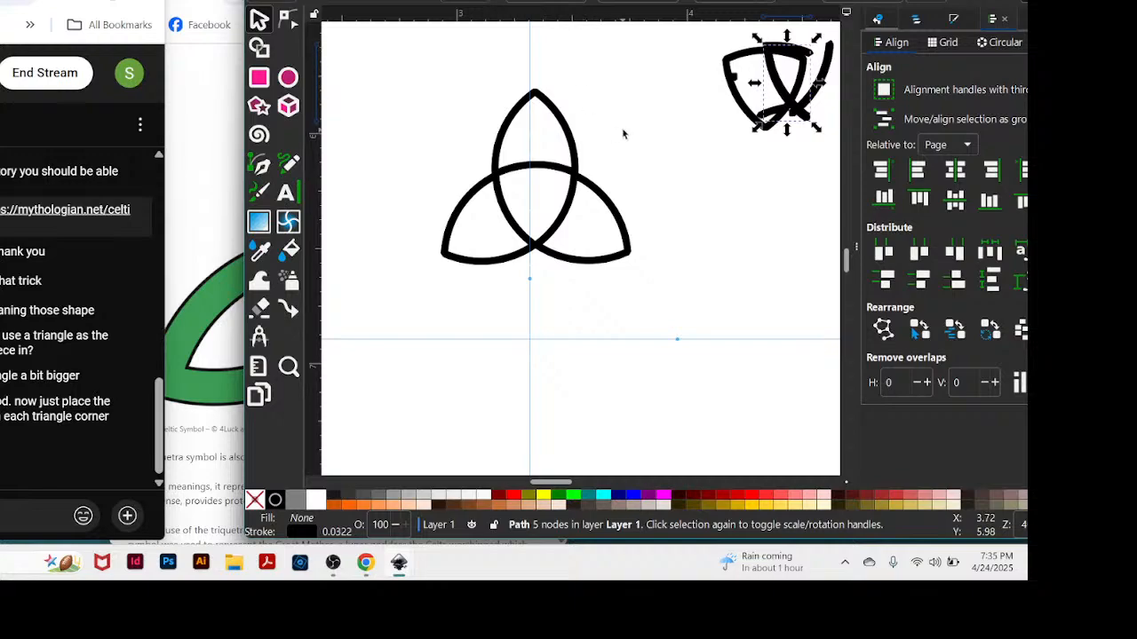
# Move all leftover fragments together higher up the page, and shift the grouped almond copy up and to the right over the guide triangle.
pyautogui.press('+')
pyautogui.press('+')
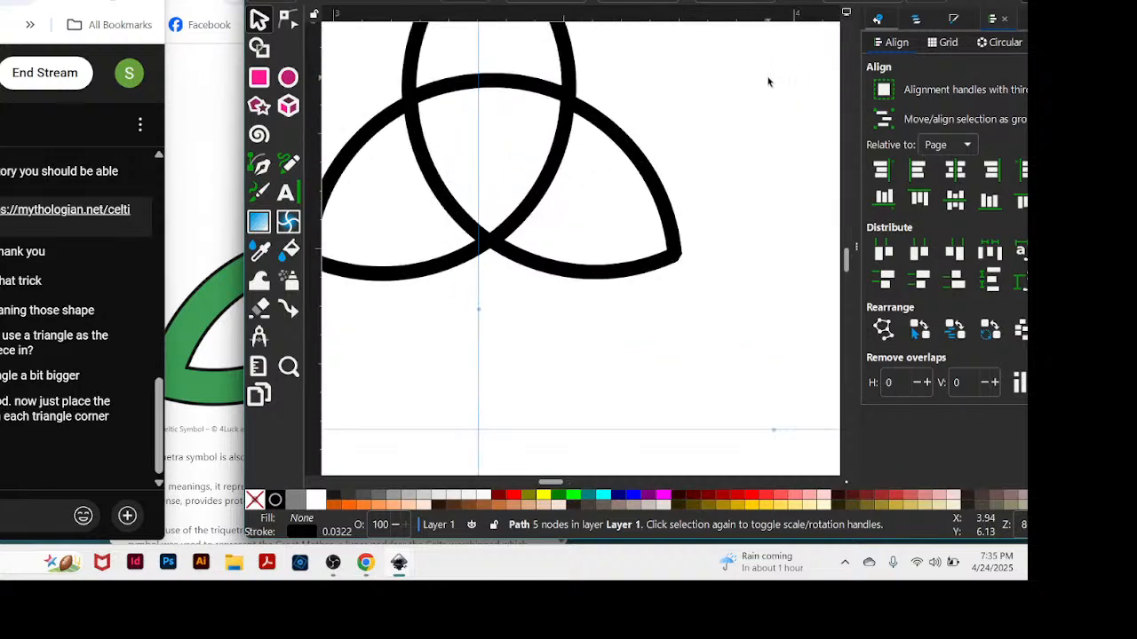
pyautogui.scroll(1, 768, 82)
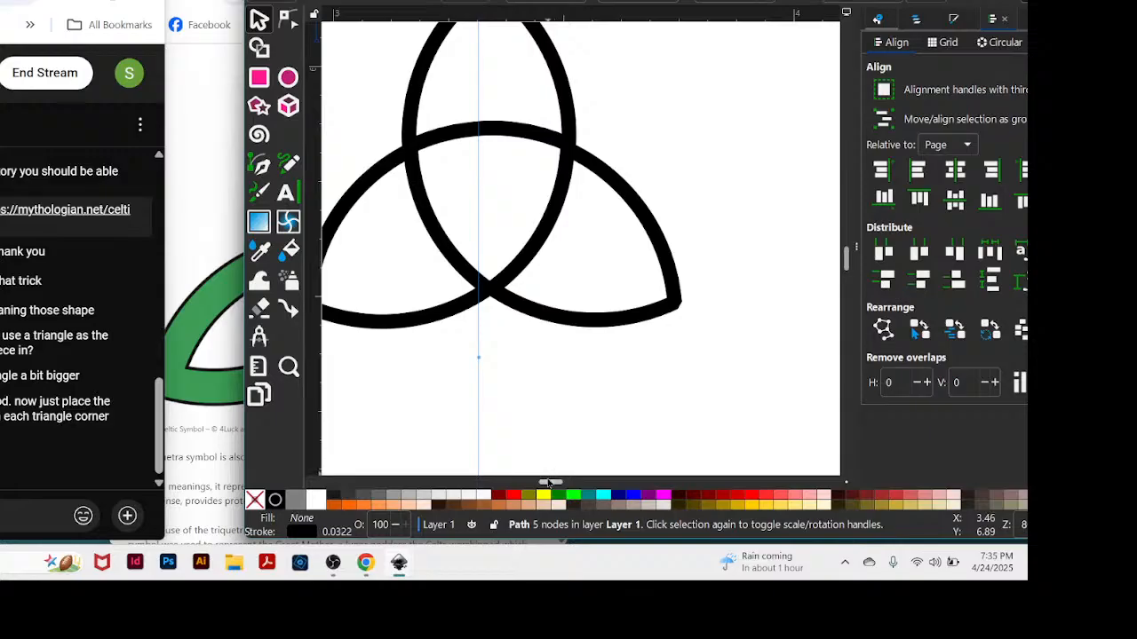
pyautogui.moveTo(549, 483); pyautogui.dragTo(603, 482)
pyautogui.press('-')
pyautogui.press('-')
pyautogui.press('-')
pyautogui.press('-')
pyautogui.press('-')
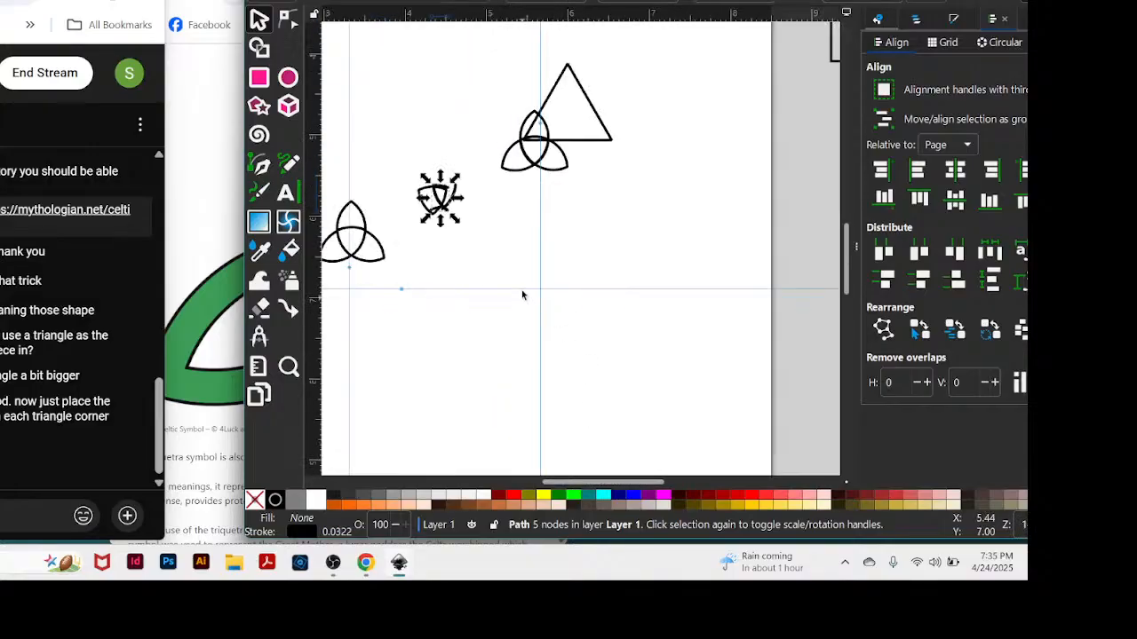
pyautogui.click(571, 441)
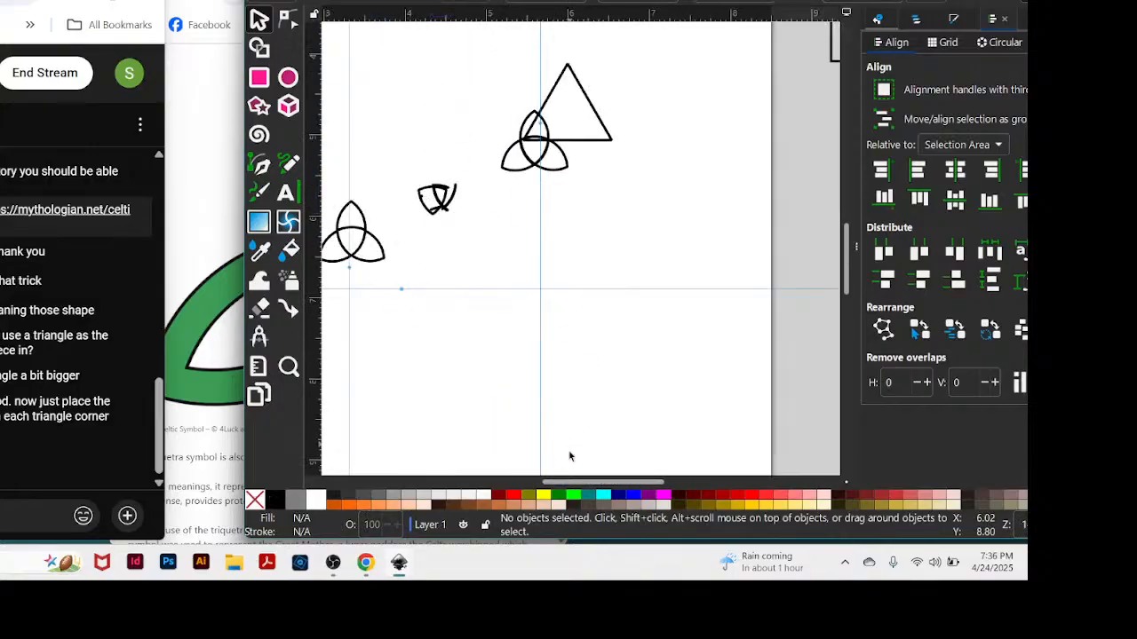
pyautogui.moveTo(562, 487); pyautogui.dragTo(518, 488)
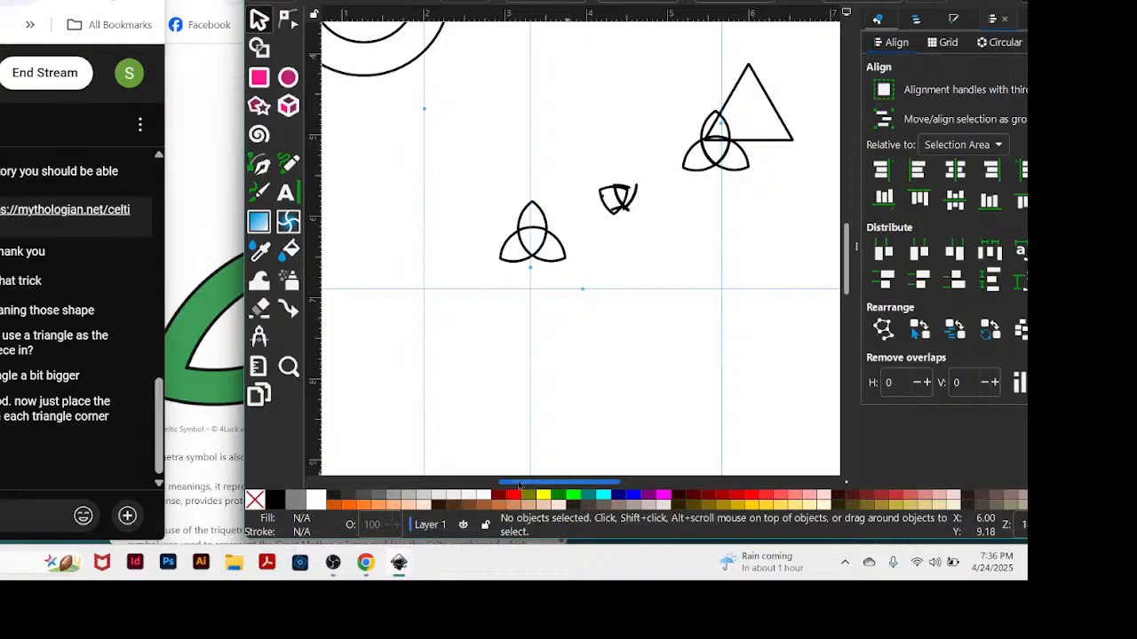
pyautogui.moveTo(573, 160); pyautogui.dragTo(647, 88)
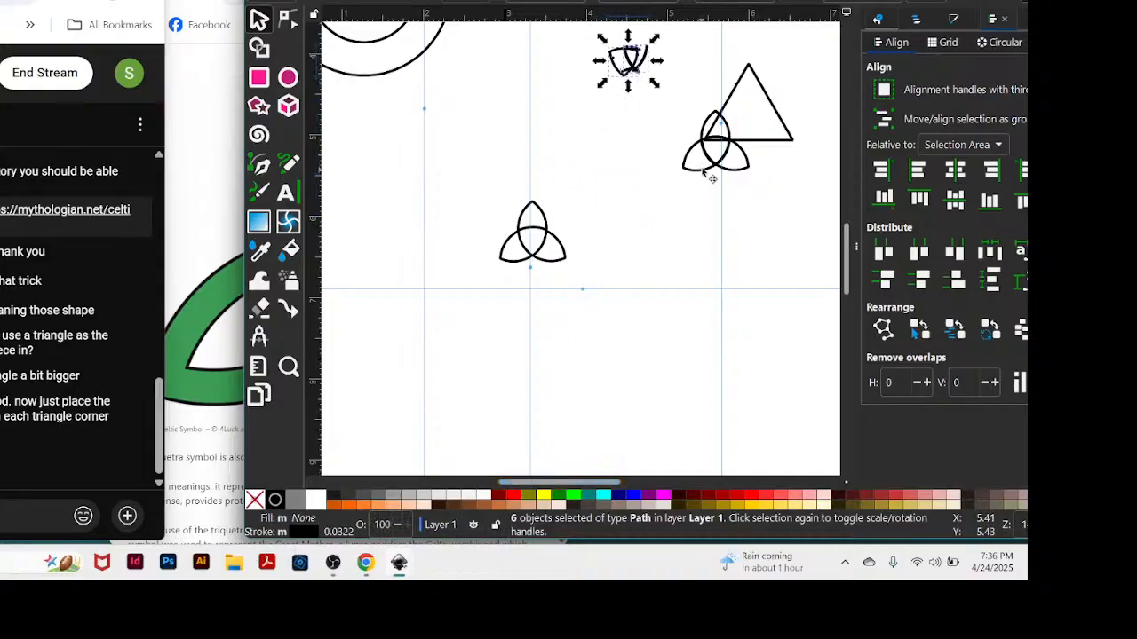
pyautogui.moveTo(701, 169); pyautogui.dragTo(752, 103)
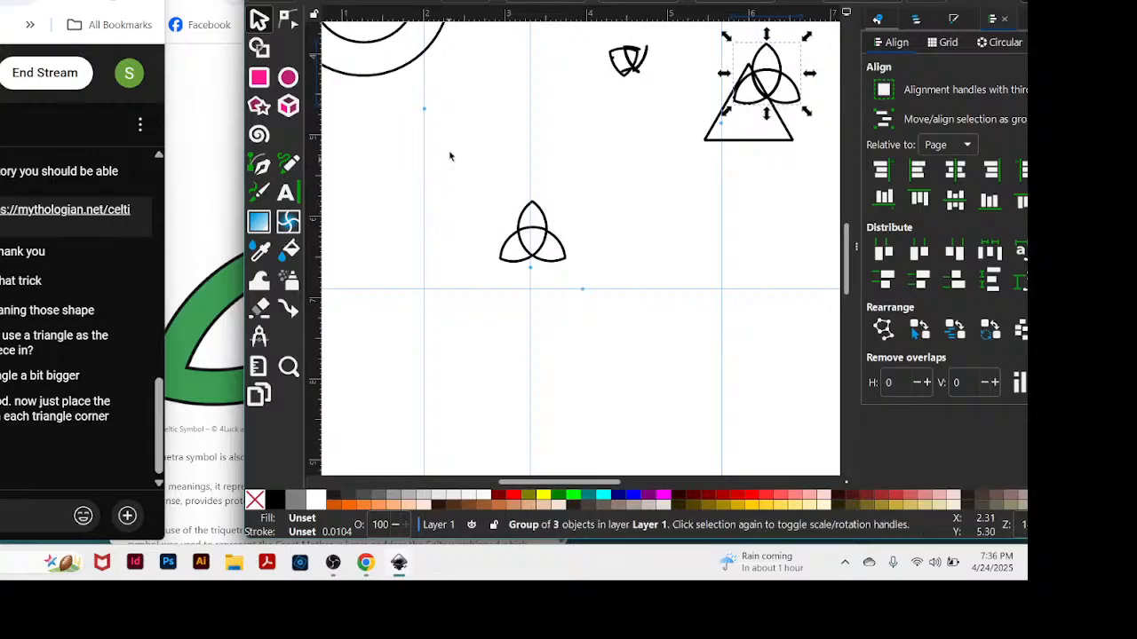
# Zoom in on the reassembled three-petal figure and centre it in the view.
pyautogui.press('z')
pyautogui.moveTo(451, 152); pyautogui.dragTo(607, 340)
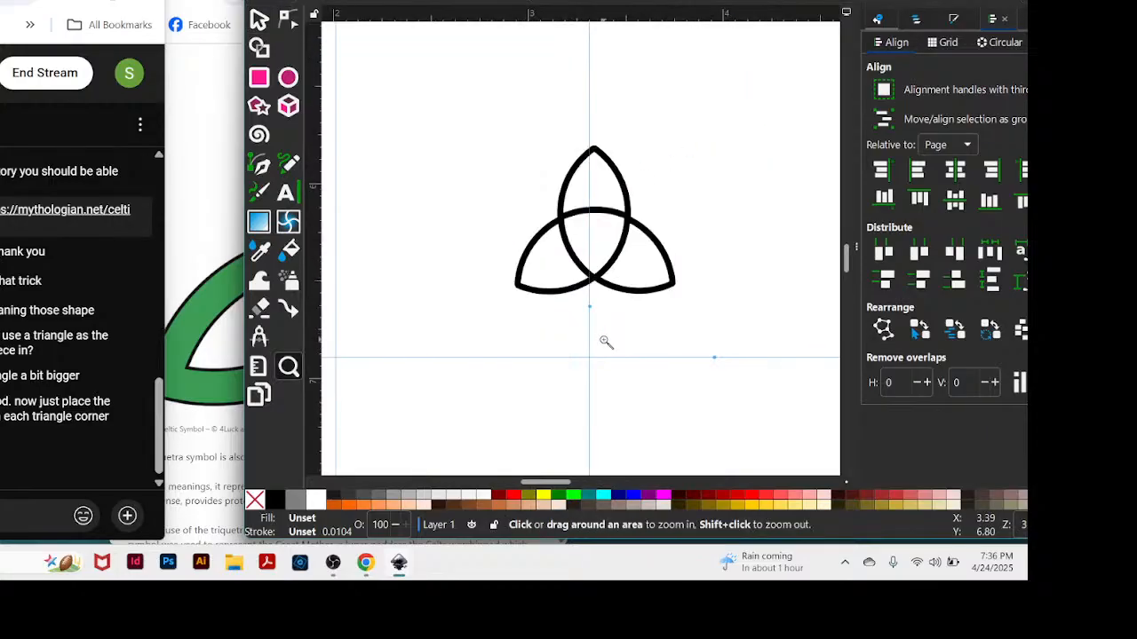
pyautogui.click(731, 330)
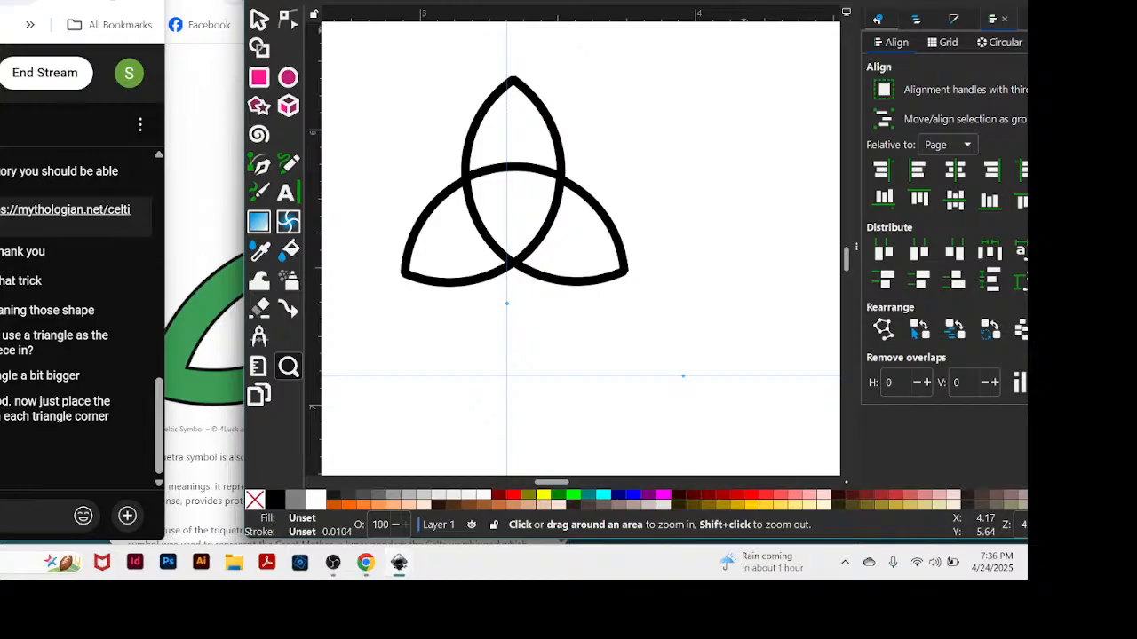
pyautogui.moveTo(745, 0); pyautogui.dragTo(728, 0)
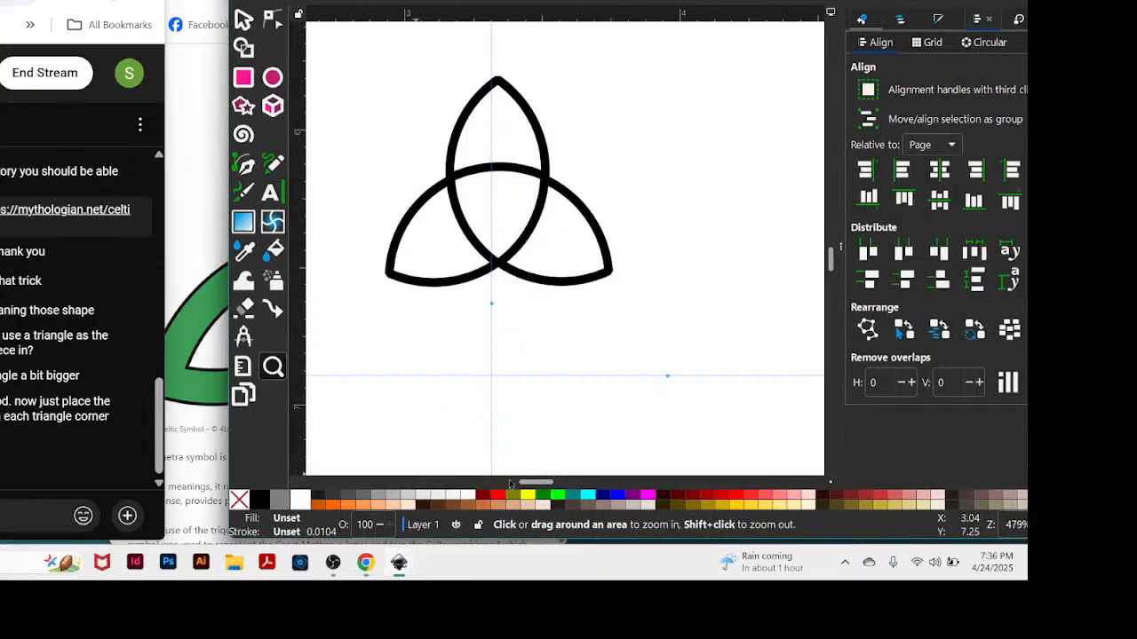
pyautogui.moveTo(522, 485); pyautogui.dragTo(516, 486)
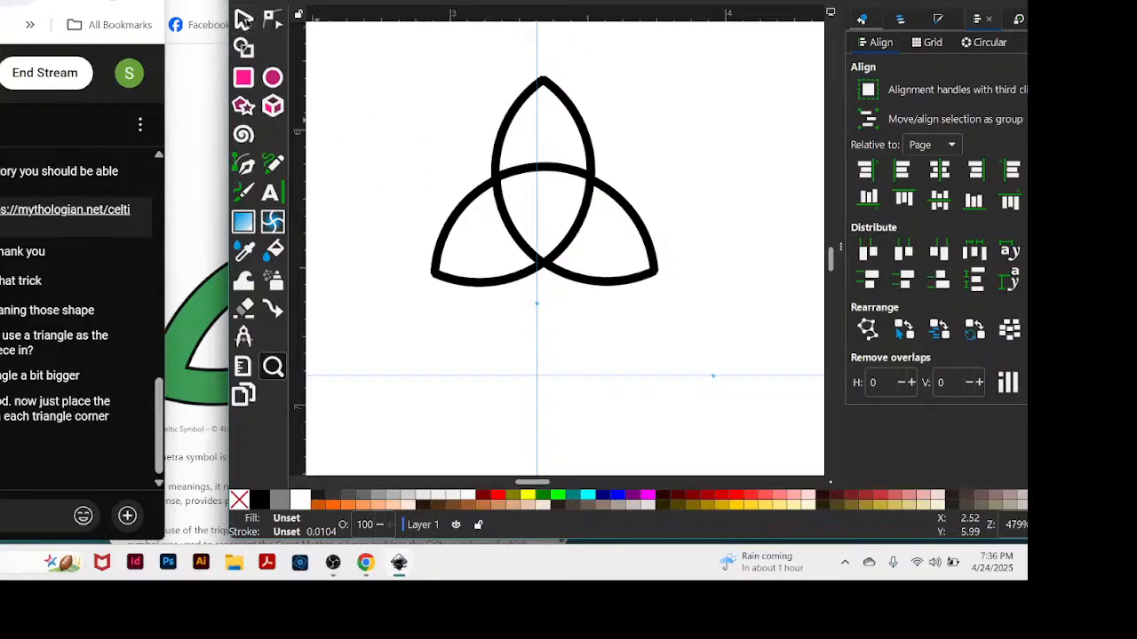
# Select all three petals together and shift the figure slightly up and left so its top tip sits on the vertical guide.
pyautogui.click(244, 18)
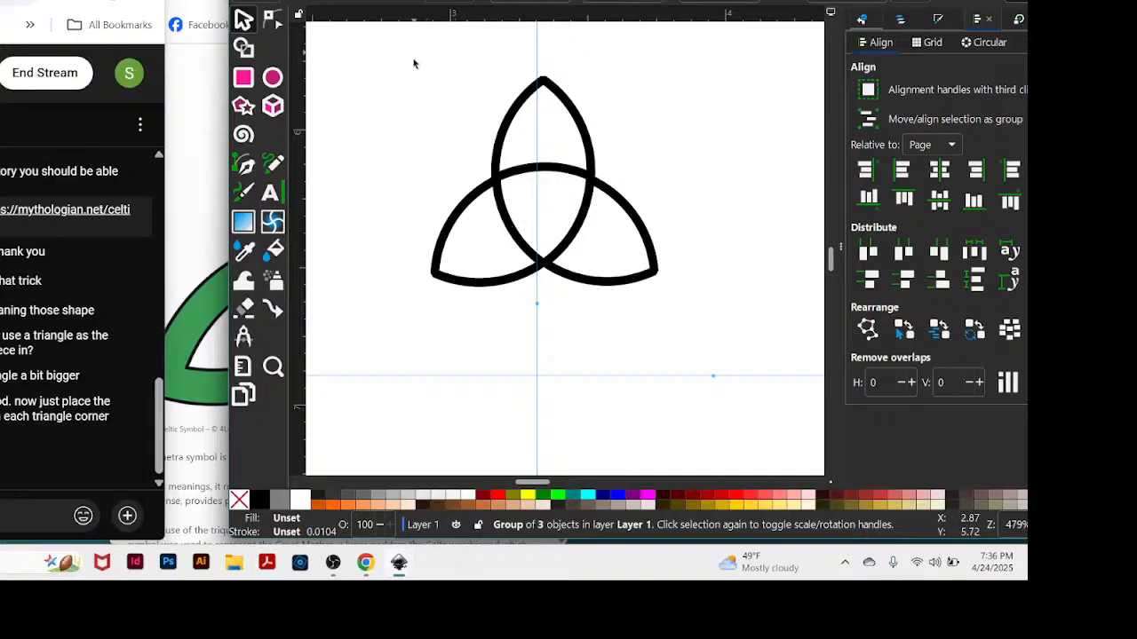
pyautogui.moveTo(410, 92); pyautogui.dragTo(717, 325)
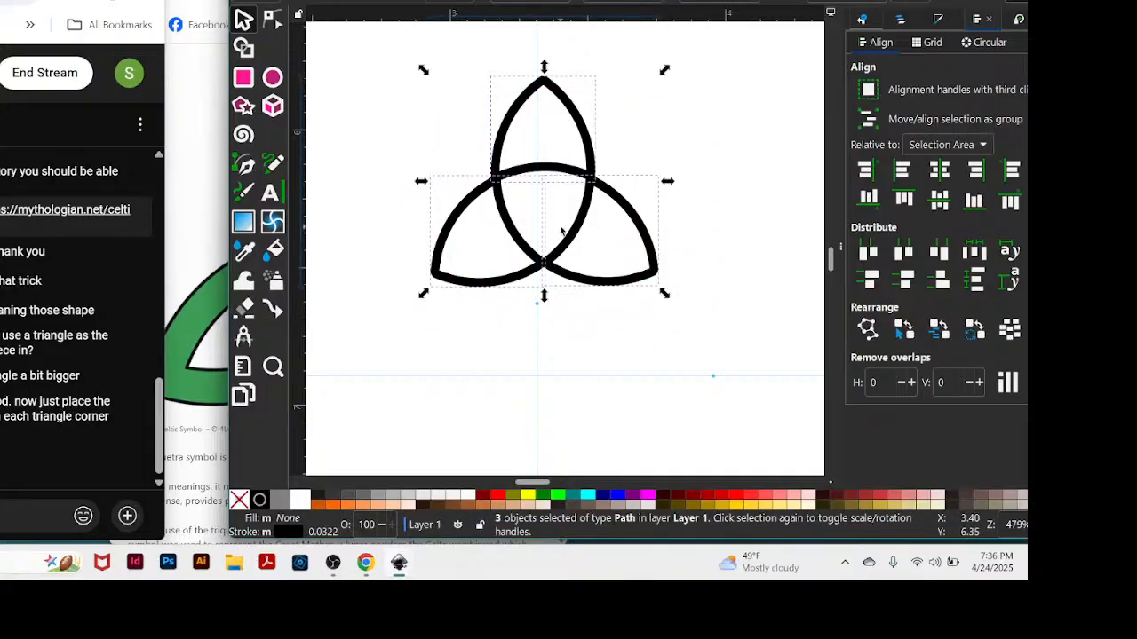
pyautogui.moveTo(562, 239); pyautogui.dragTo(555, 237)
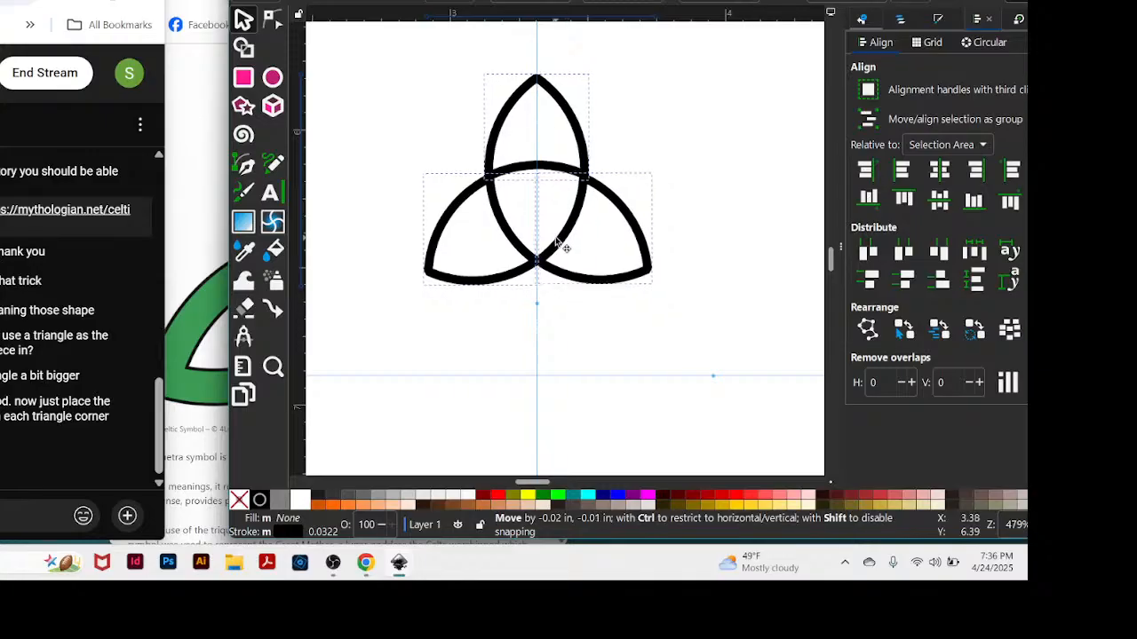
pyautogui.moveTo(557, 240); pyautogui.dragTo(557, 240)
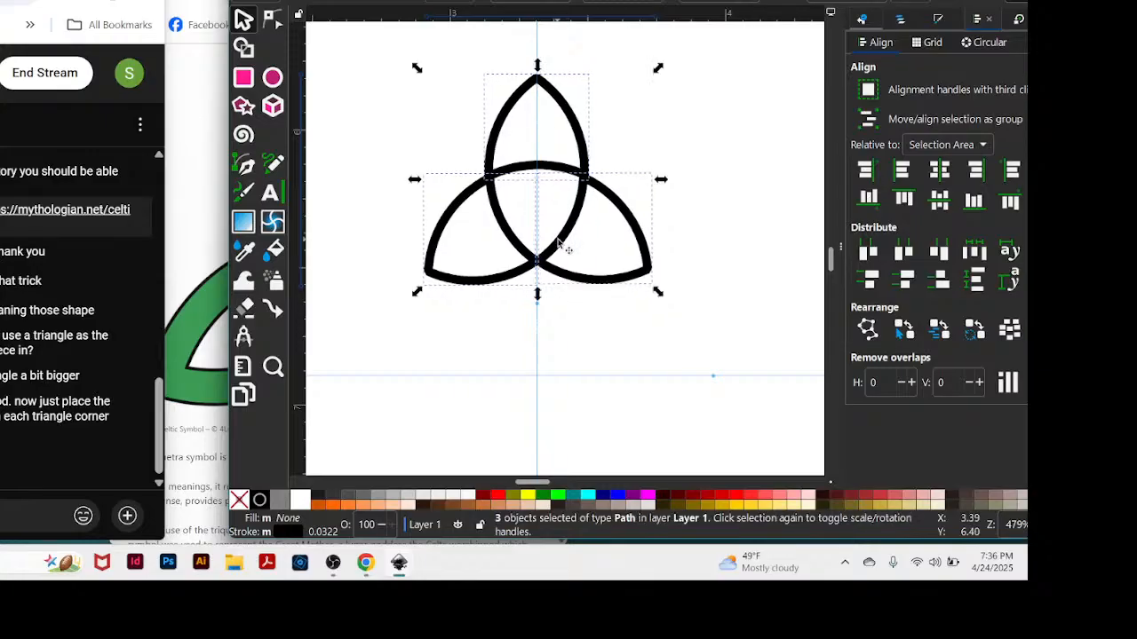
pyautogui.click(734, 111)
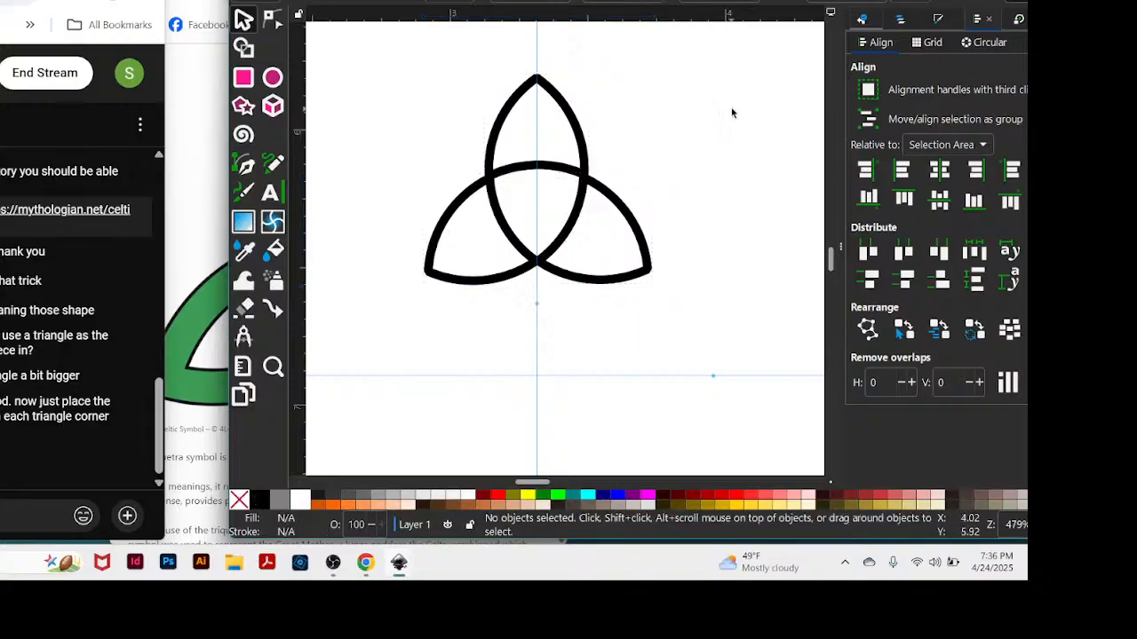
# Add a horizontal guide just beneath the figure and nudge the two lower petals into alignment with it and the vertical guide.
pyautogui.moveTo(675, 16); pyautogui.dragTo(661, 291)
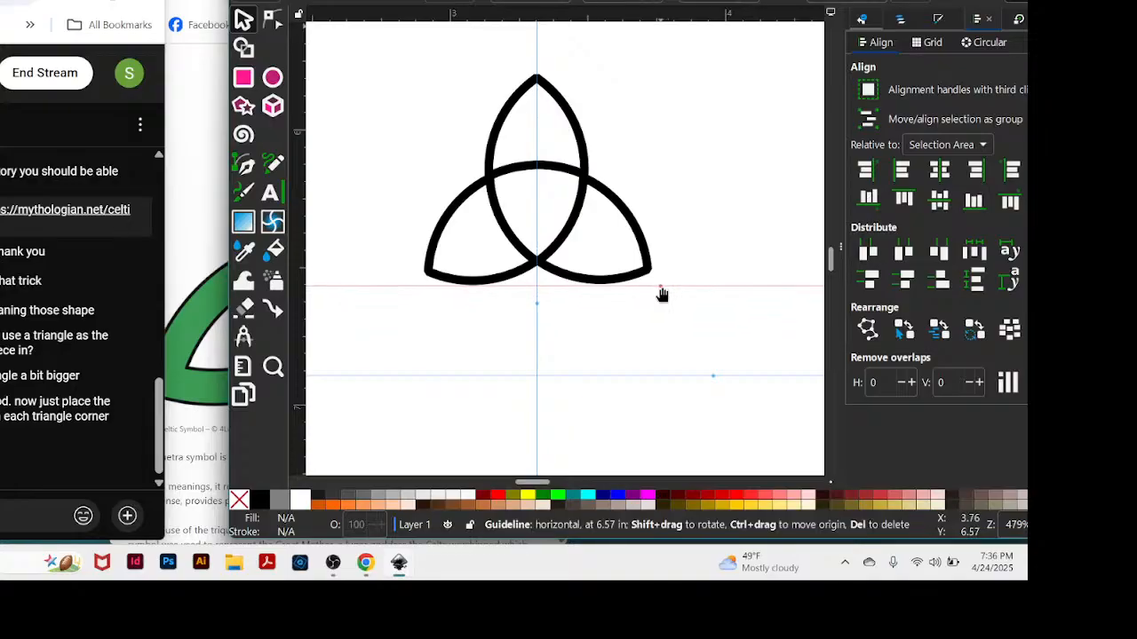
pyautogui.scroll(1, 669, 275)
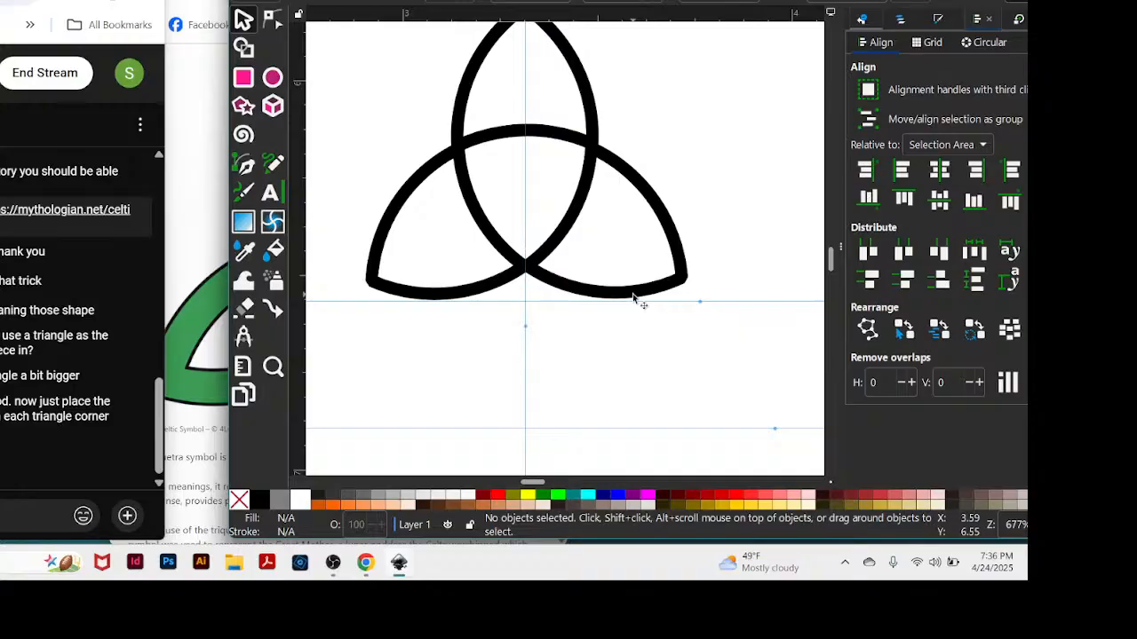
pyautogui.moveTo(633, 299); pyautogui.dragTo(629, 297)
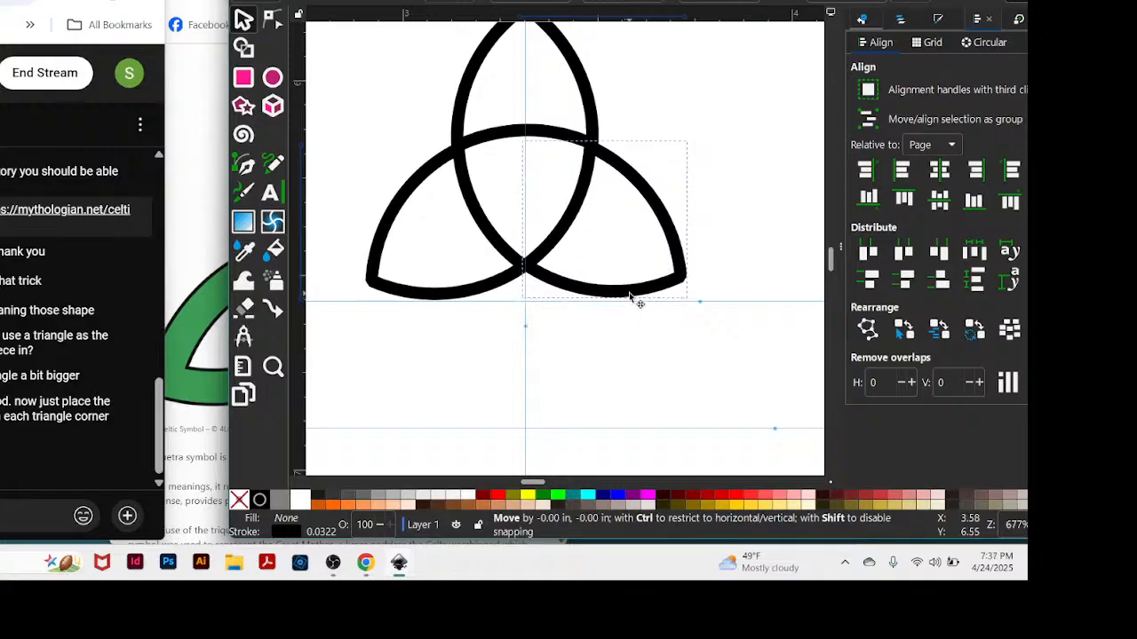
pyautogui.moveTo(629, 296); pyautogui.dragTo(577, 294)
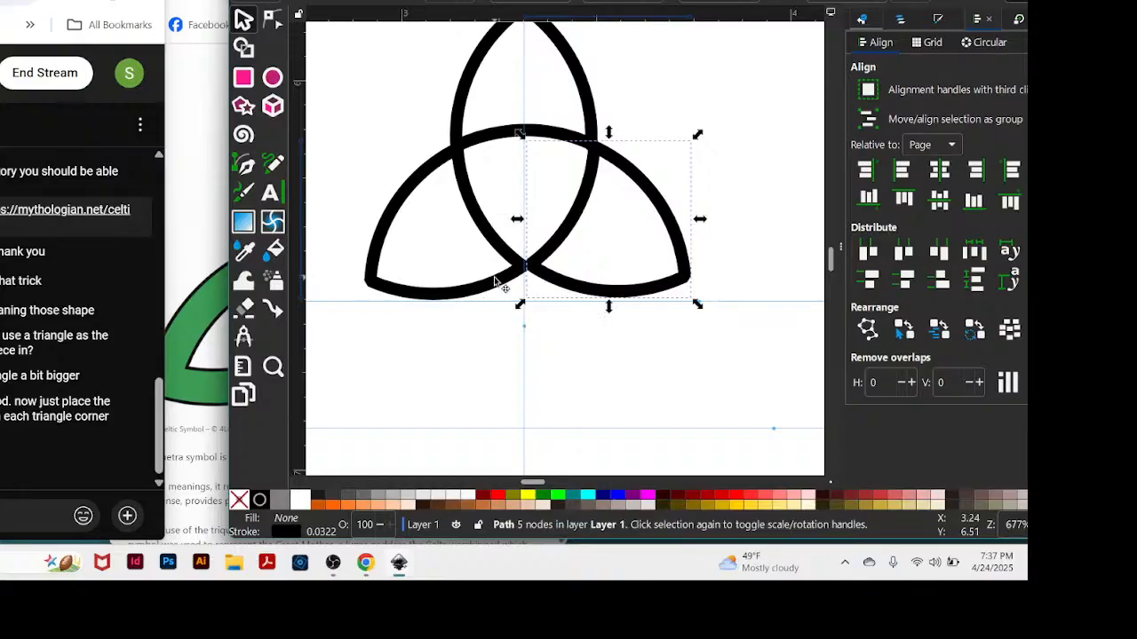
pyautogui.moveTo(499, 284); pyautogui.dragTo(494, 279)
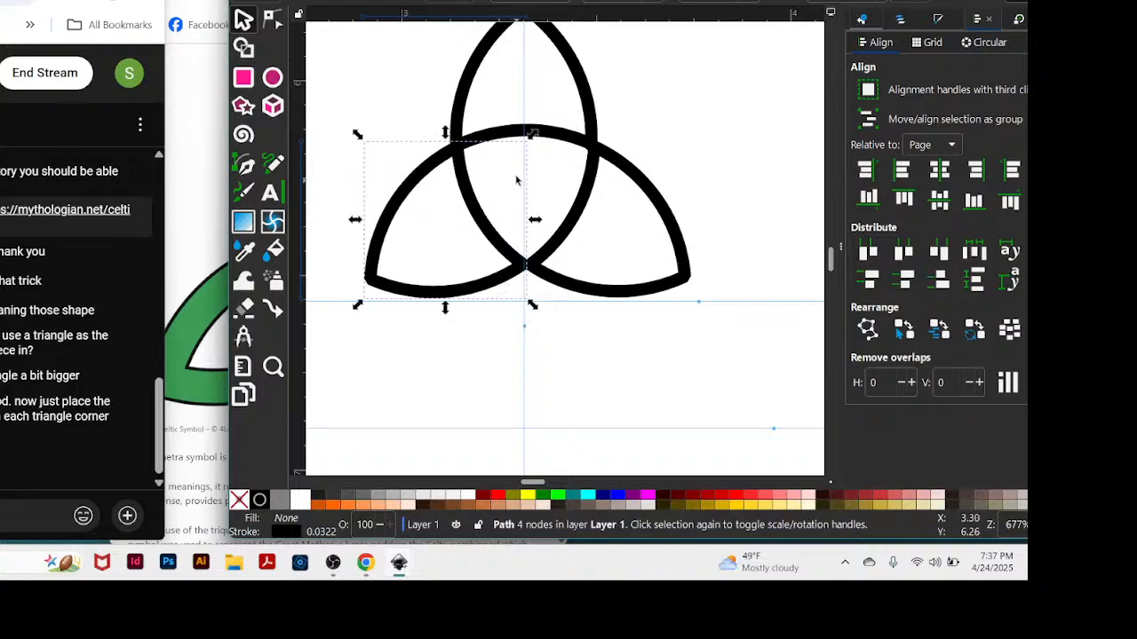
pyautogui.click(700, 217)
# Try to unite the petals with the Union operation.
pyautogui.scroll(2, 740, 211)
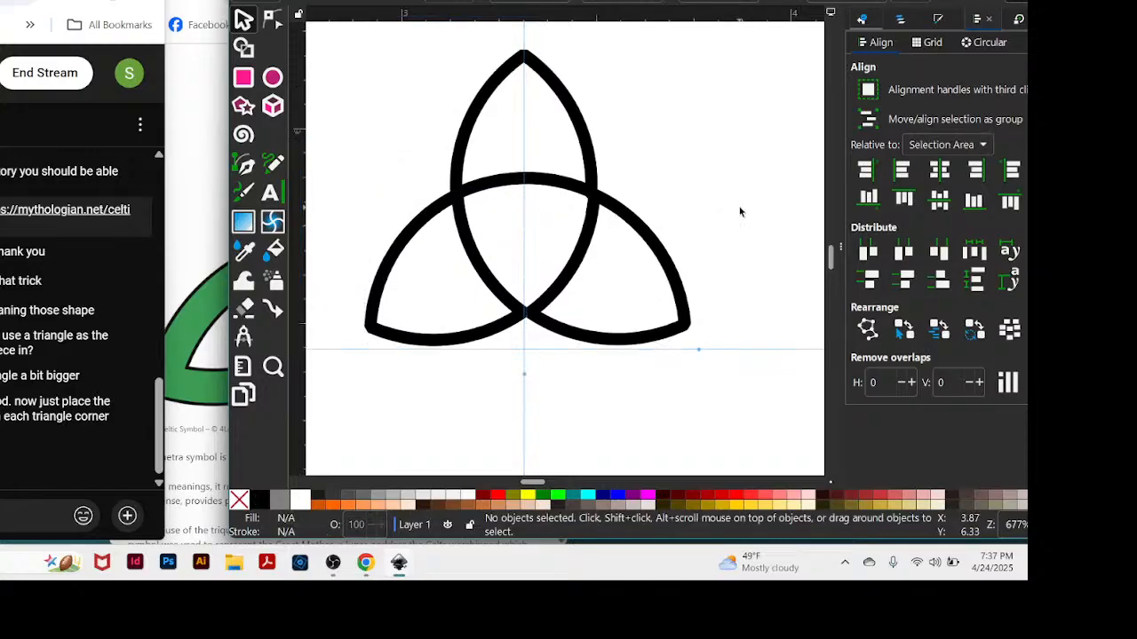
pyautogui.scroll(-1, 733, 221)
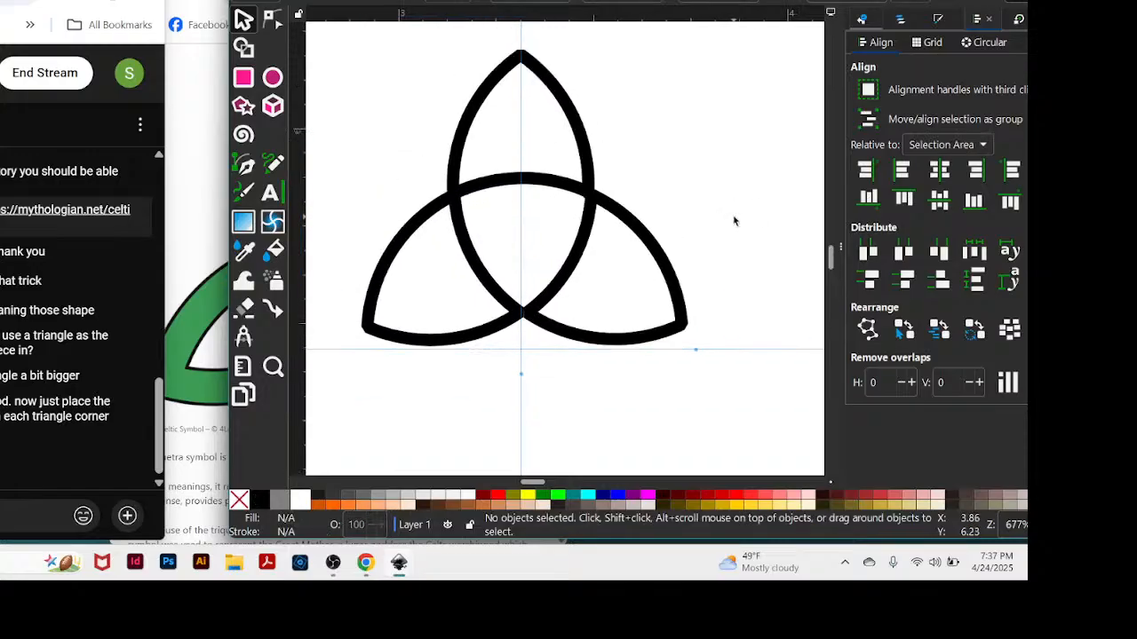
pyautogui.moveTo(534, 484); pyautogui.dragTo(533, 484)
pyautogui.scroll(2, 720, 211)
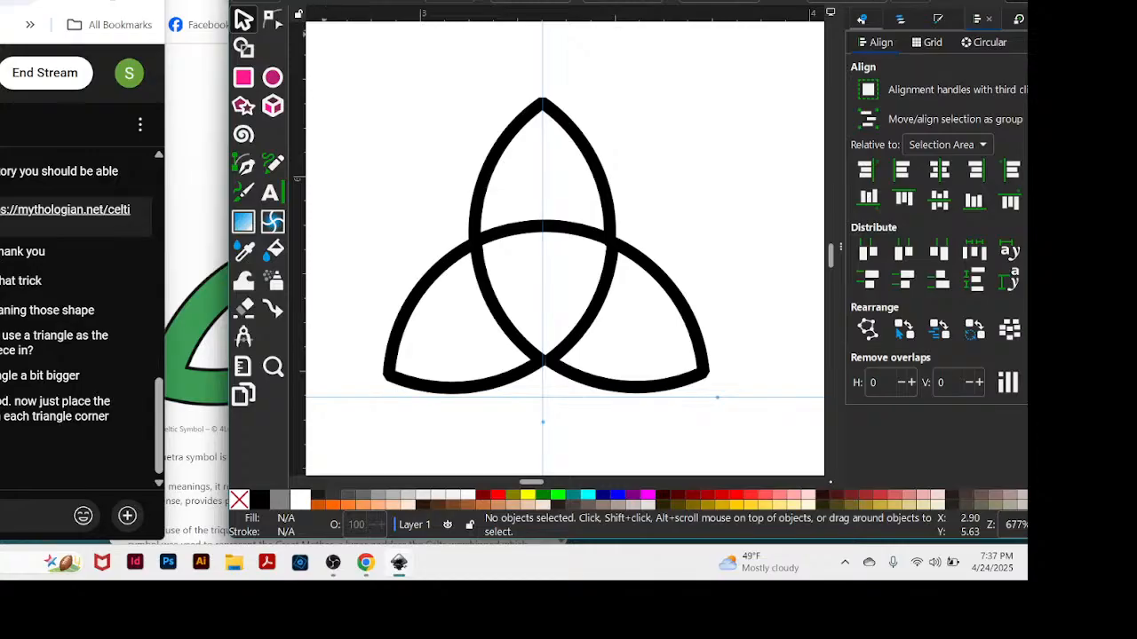
pyautogui.click(398, 1)
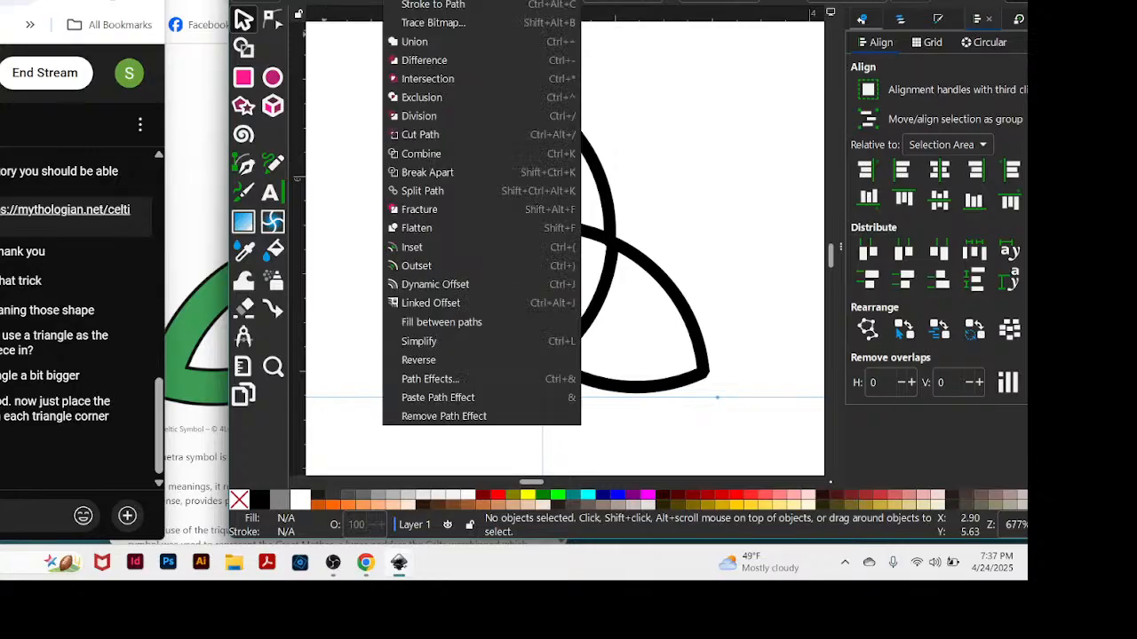
pyautogui.click(412, 42)
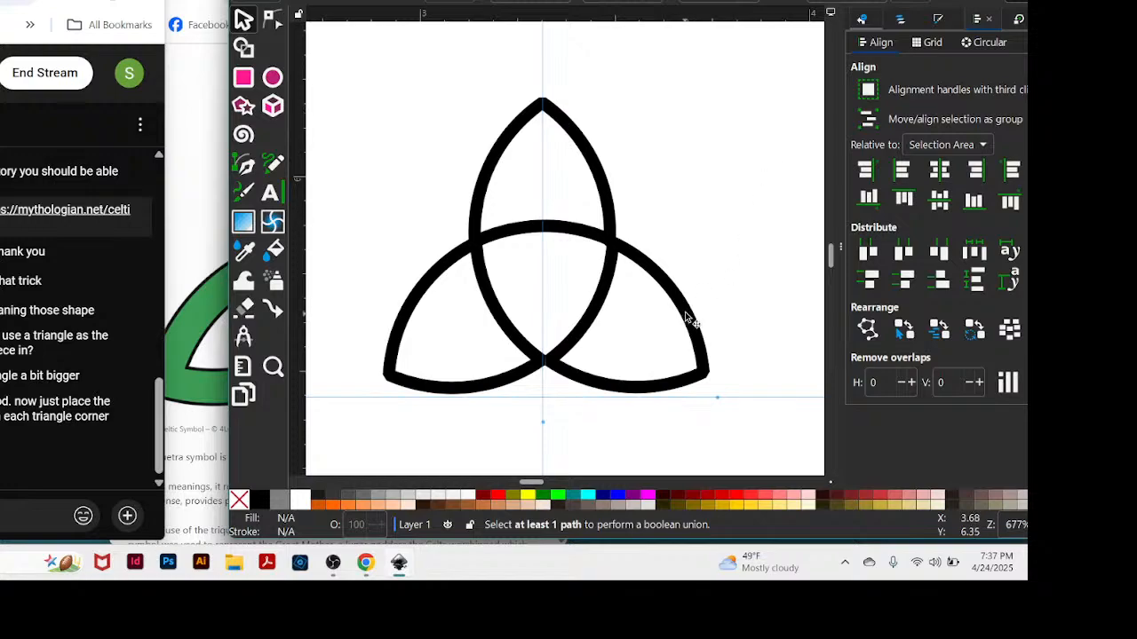
# Nudge the right petal slightly to the left so its inner tip meets the left petal on the vertical guide.
pyautogui.moveTo(688, 318)
pyautogui.mouseDown()
pyautogui.moveTo(692, 300)
pyautogui.moveTo(689, 315)
pyautogui.mouseUp()
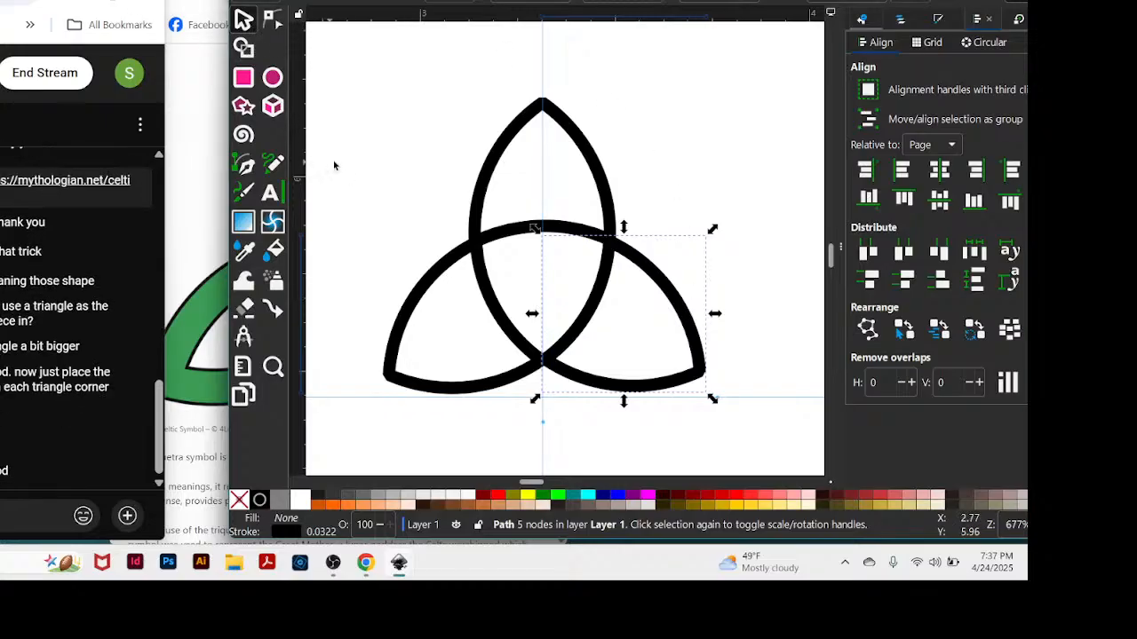
pyautogui.press('n')
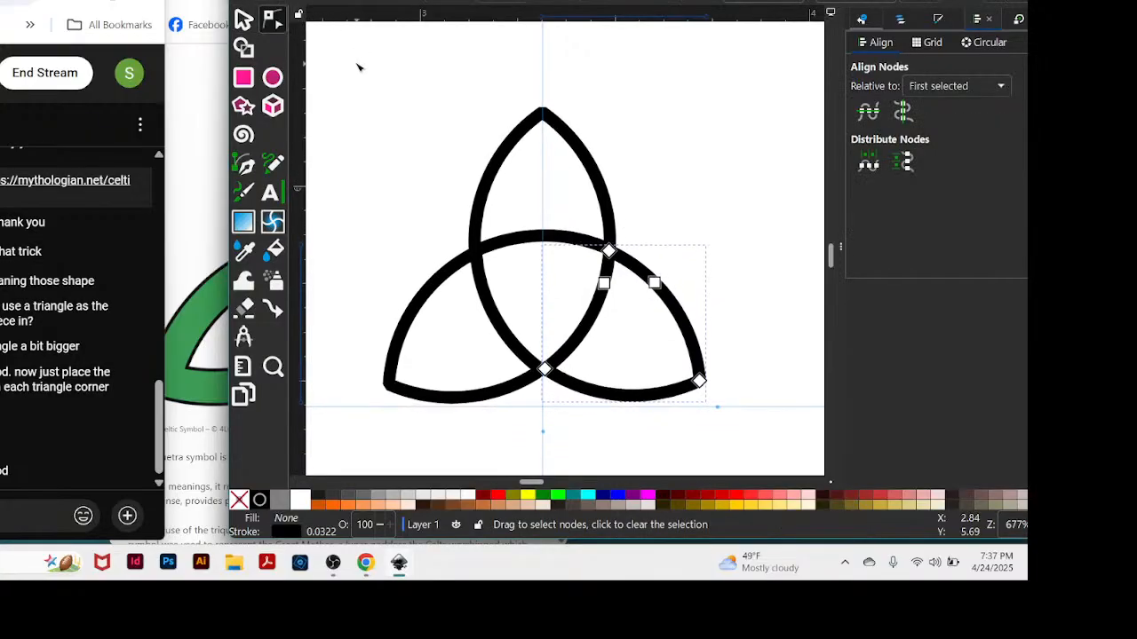
pyautogui.moveTo(354, 42); pyautogui.dragTo(746, 437)
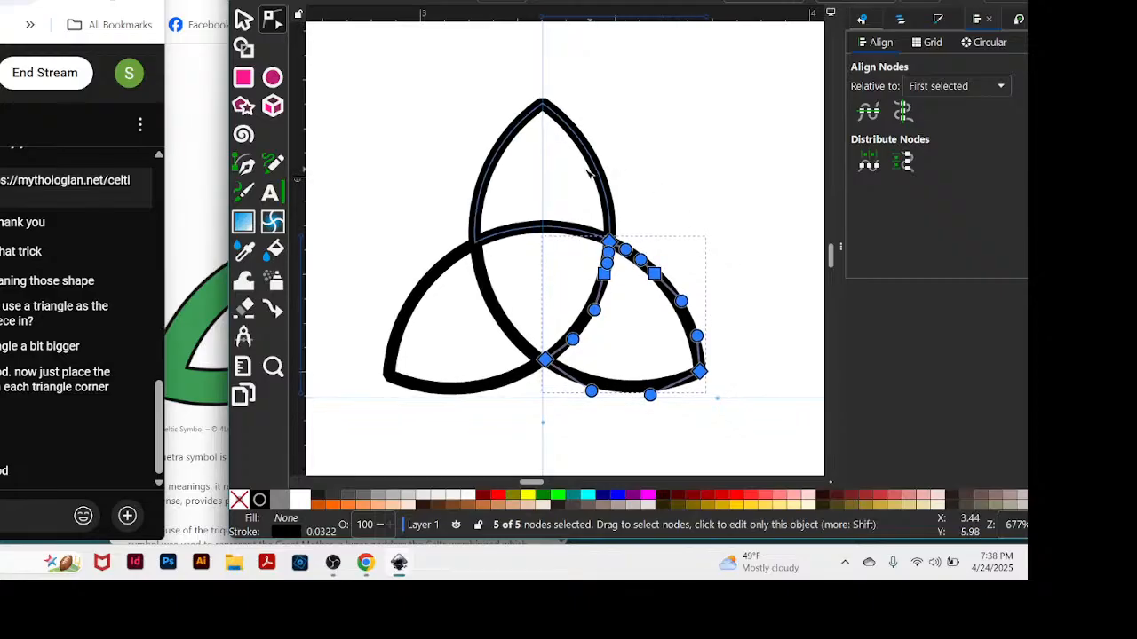
pyautogui.scroll(1, 459, 199)
pyautogui.click(659, 147)
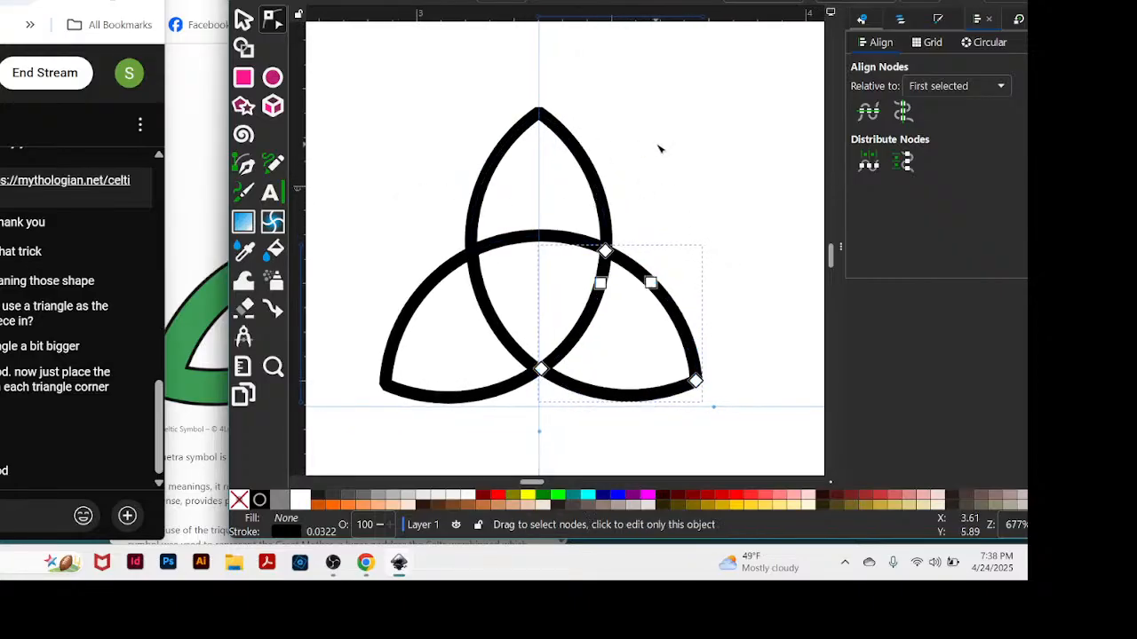
pyautogui.moveTo(371, 63); pyautogui.dragTo(722, 433)
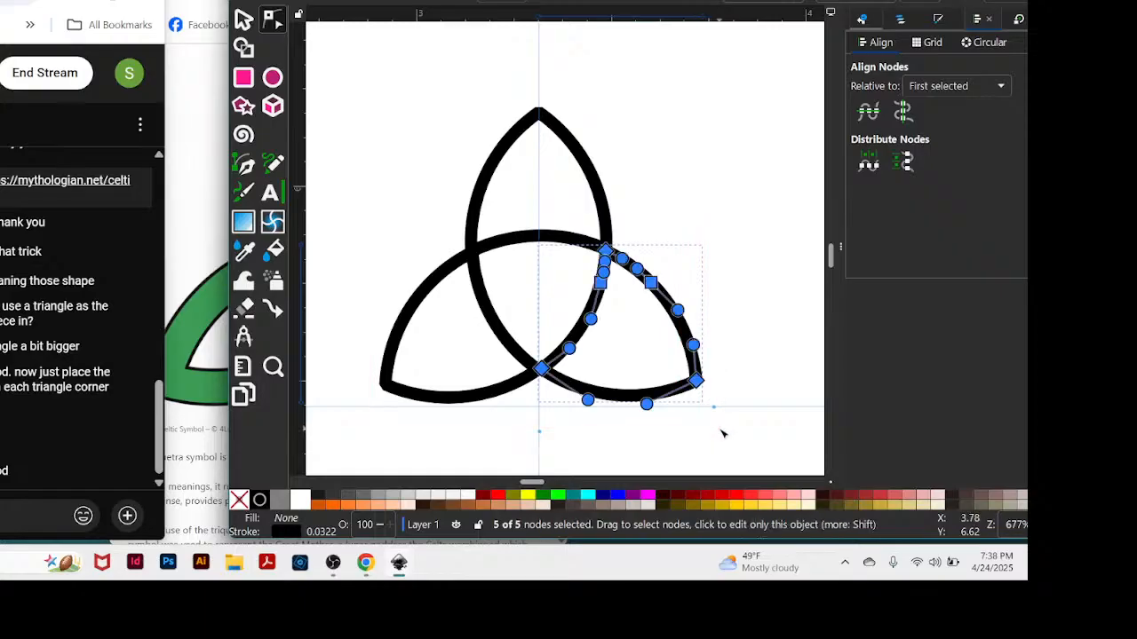
pyautogui.click(684, 203)
pyautogui.click(245, 20)
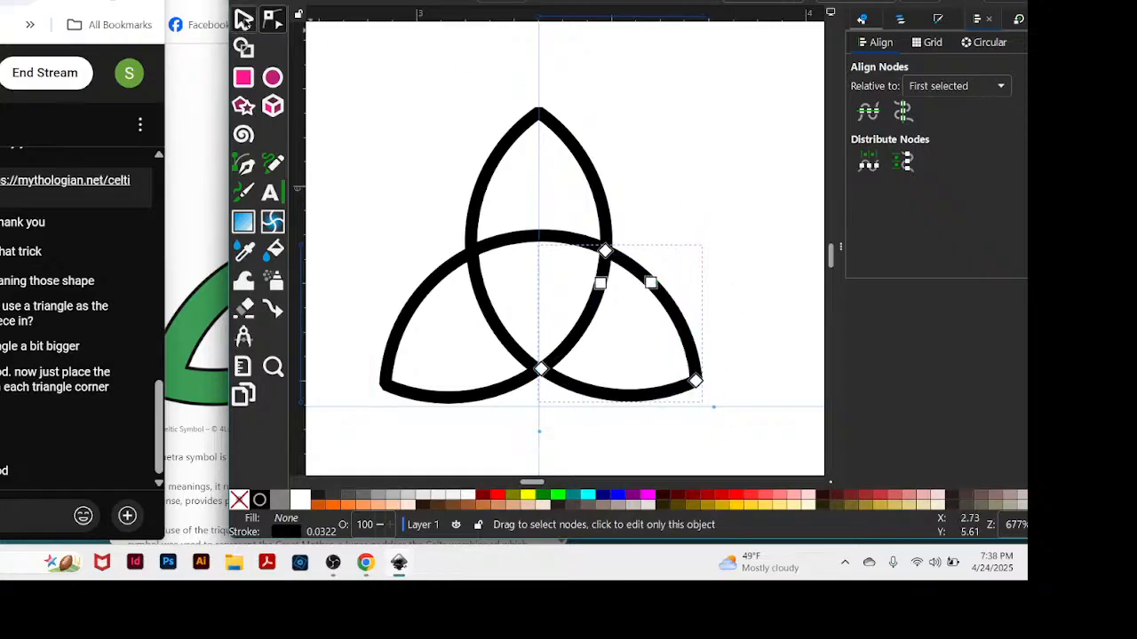
# Merge the three petals into a single path with Union and nudge the merged figure slightly up from the horizontal guide.
pyautogui.click(671, 208)
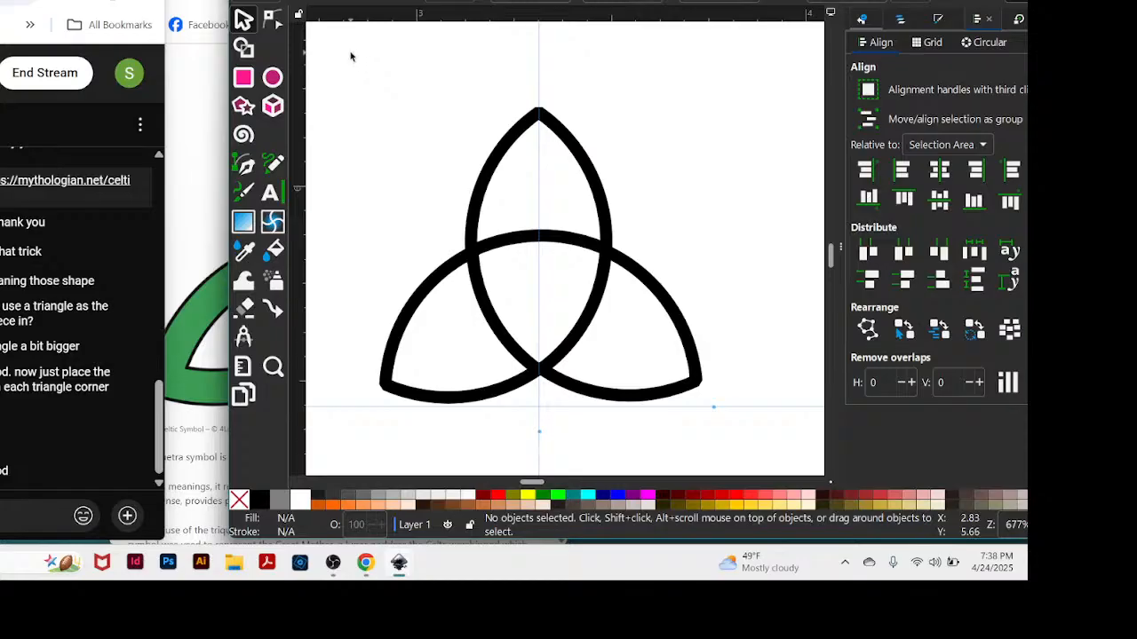
pyautogui.moveTo(350, 51); pyautogui.dragTo(738, 442)
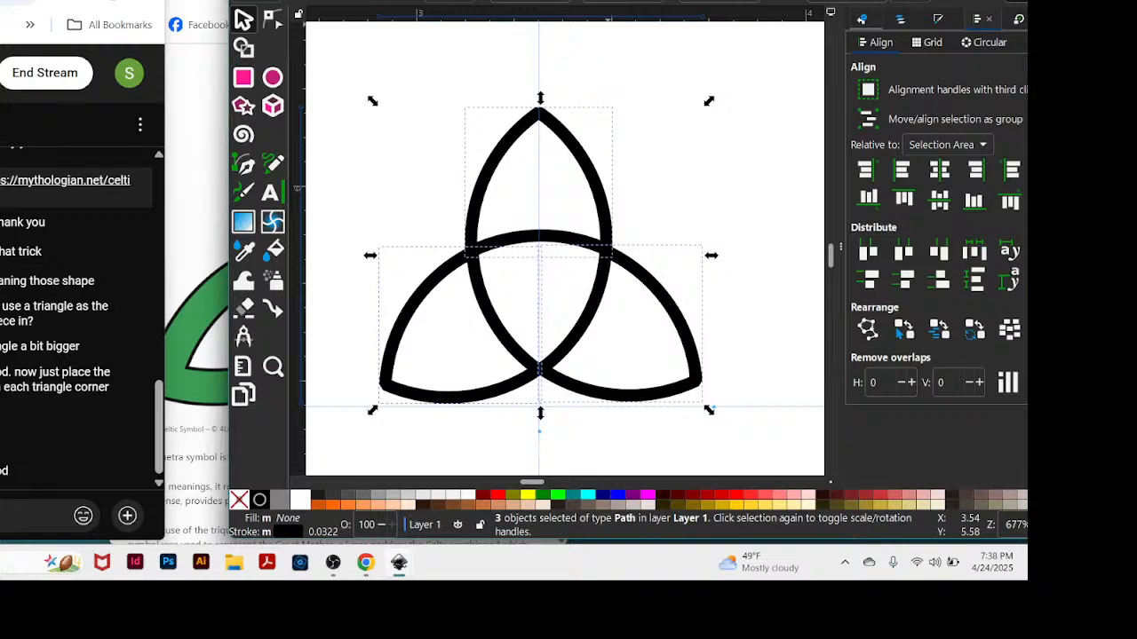
pyautogui.click(397, 0)
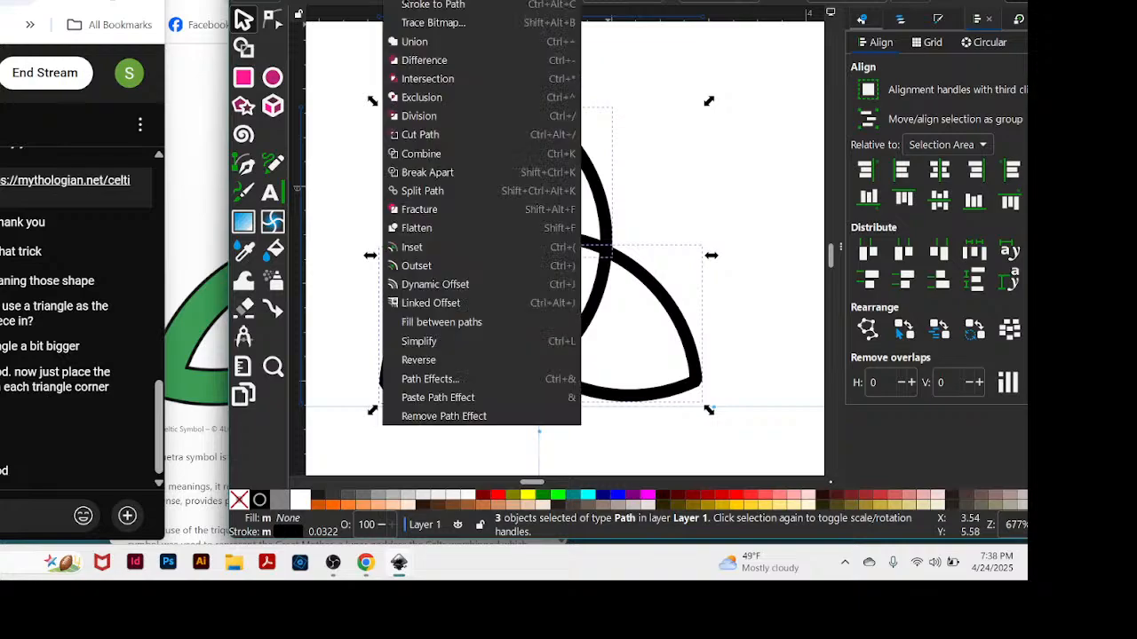
pyautogui.click(411, 42)
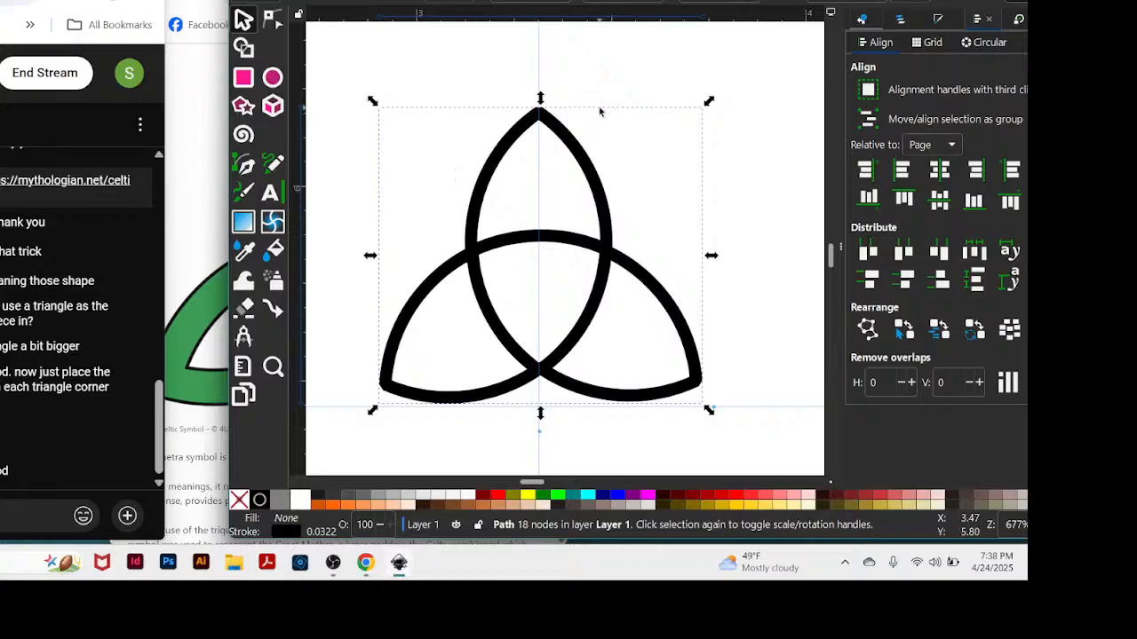
pyautogui.moveTo(589, 315)
pyautogui.mouseDown()
pyautogui.moveTo(602, 265)
pyautogui.moveTo(586, 312)
pyautogui.mouseUp()
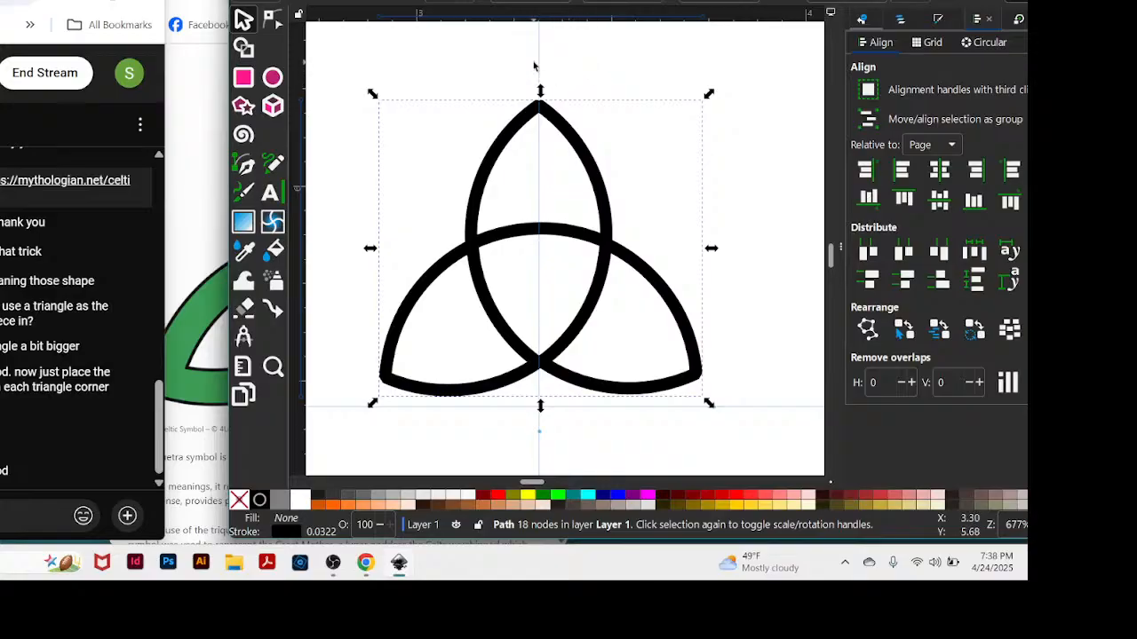
# Shift the window to reveal the path effects and apply the Knot live path effect to the merged figure.
pyautogui.moveTo(587, 3); pyautogui.dragTo(518, 2)
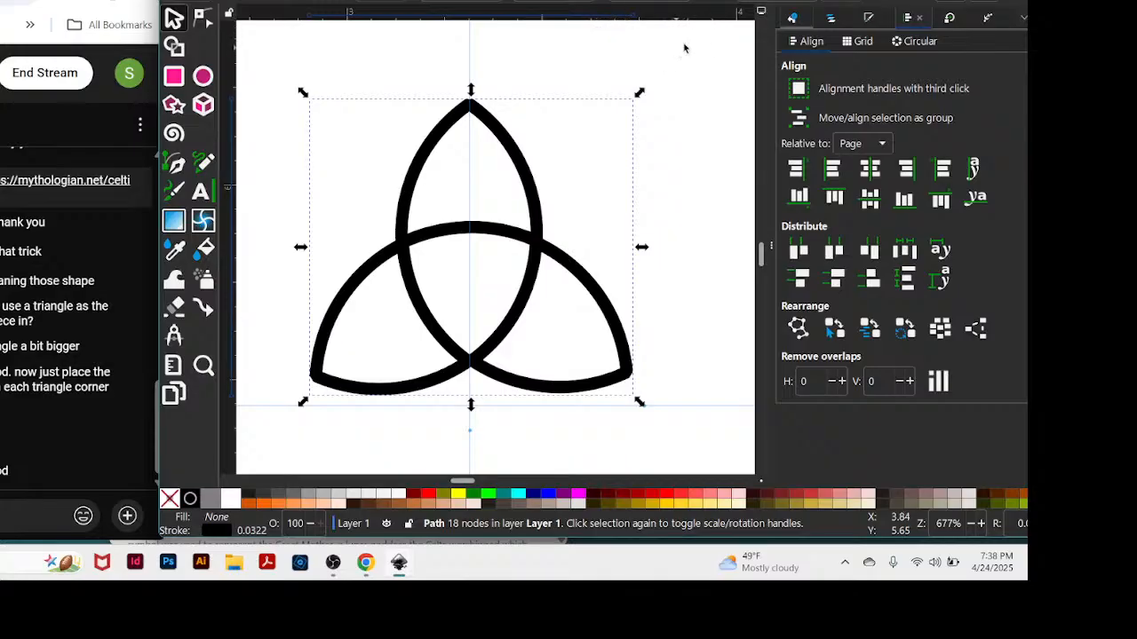
pyautogui.click(985, 14)
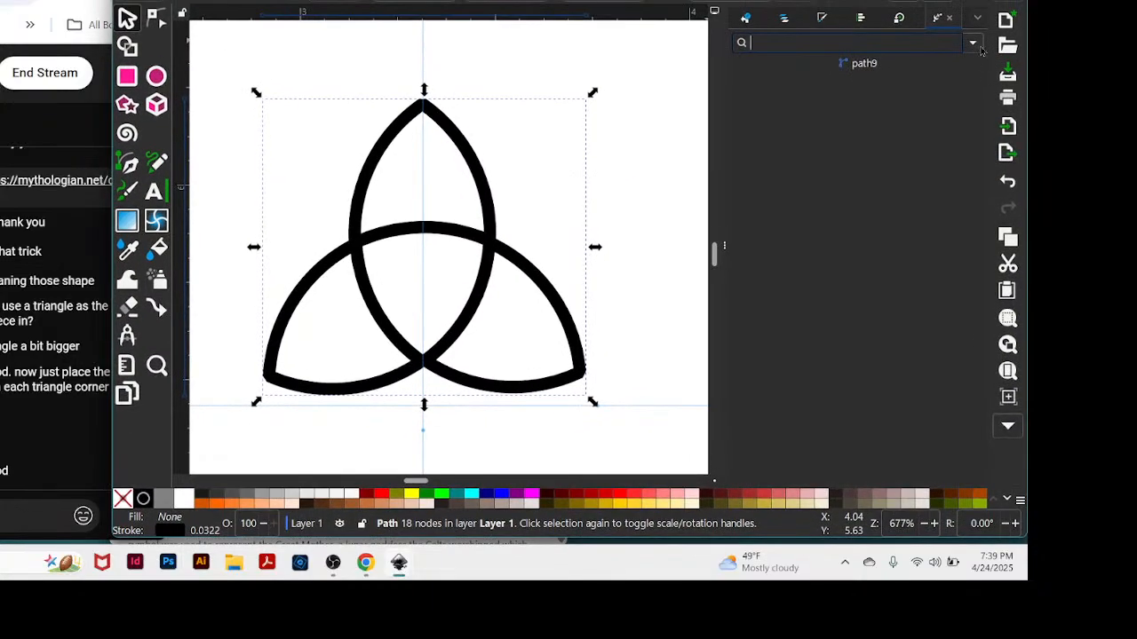
pyautogui.click(974, 44)
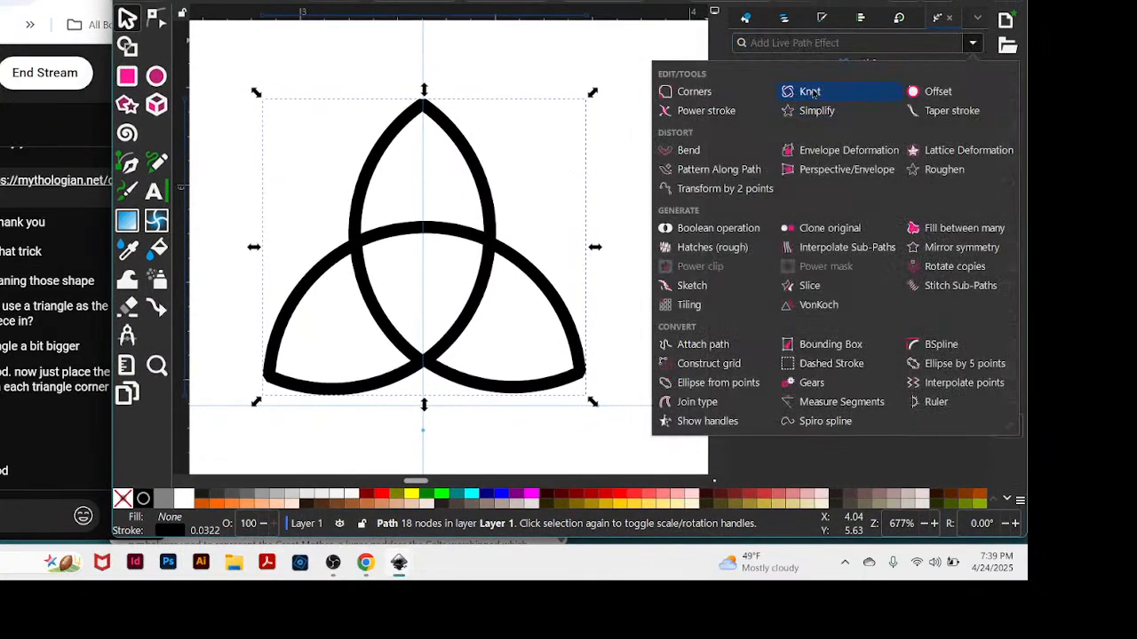
pyautogui.click(809, 91)
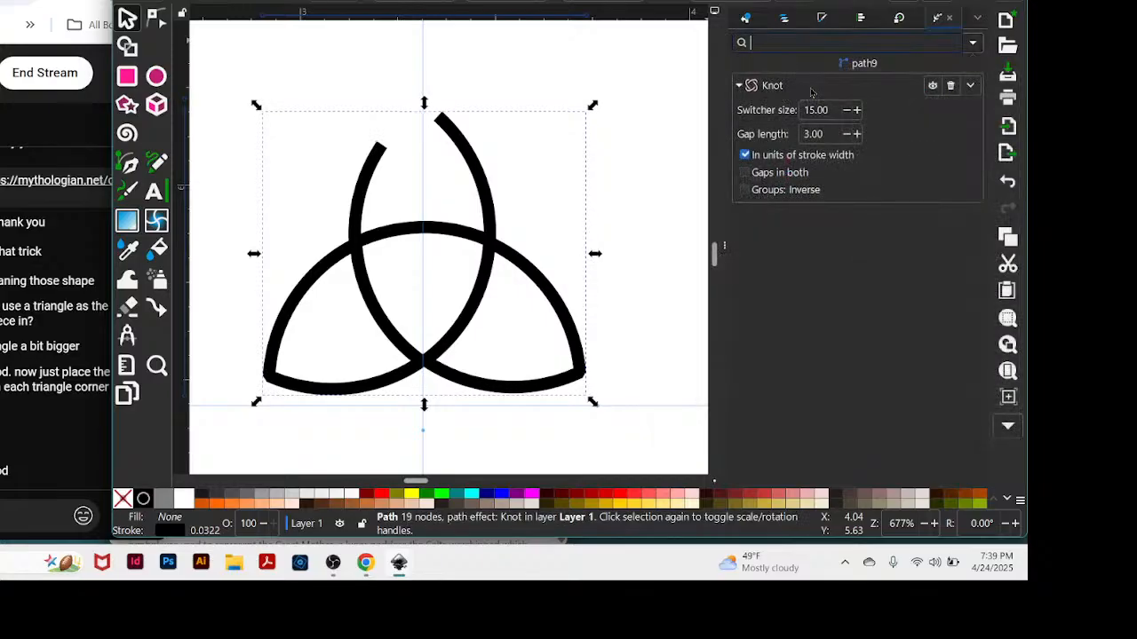
# Examine the knotted figure's crossings and top gap at different zoom levels, reselecting it to view the Knot settings.
pyautogui.click(654, 134)
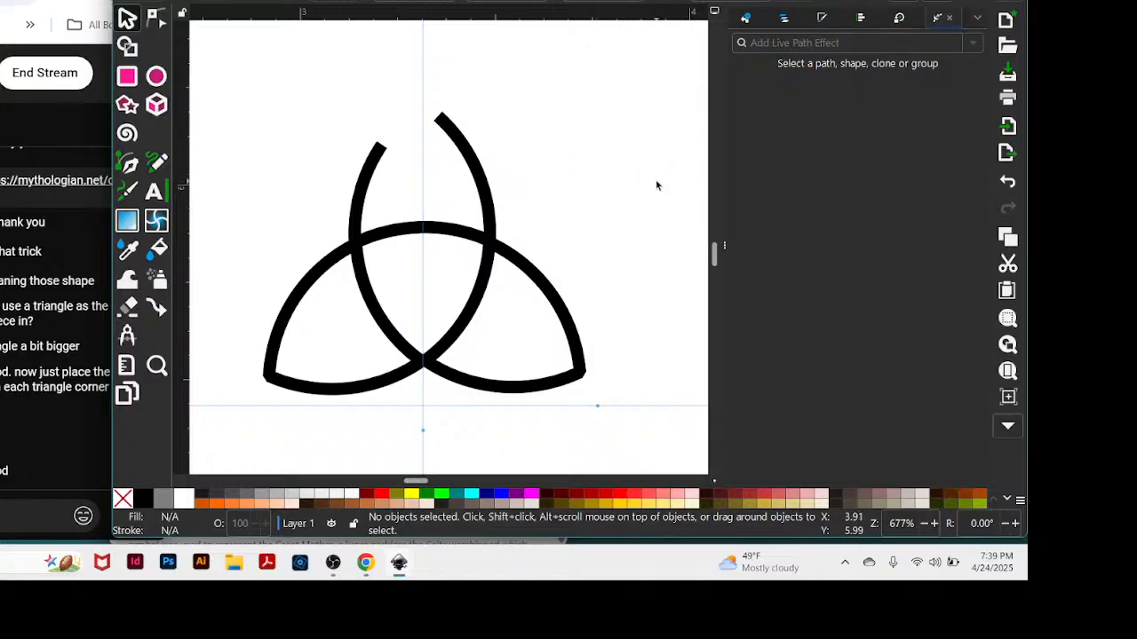
pyautogui.press('-')
pyautogui.press('-')
pyautogui.press('-')
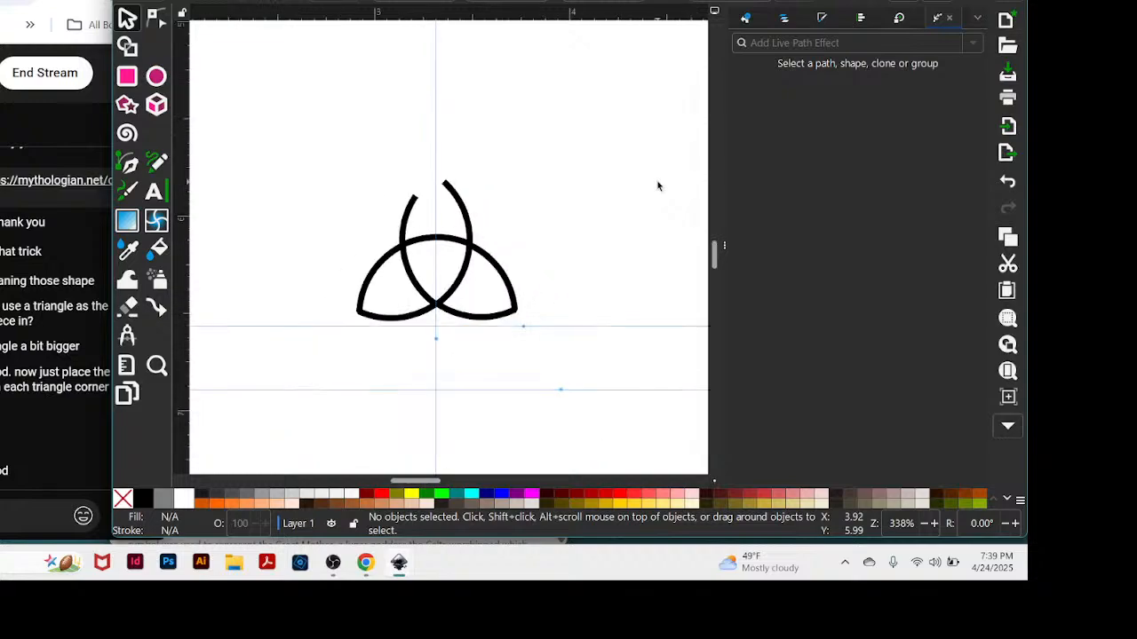
pyautogui.press('+')
pyautogui.press('+')
pyautogui.press('+')
pyautogui.press('+')
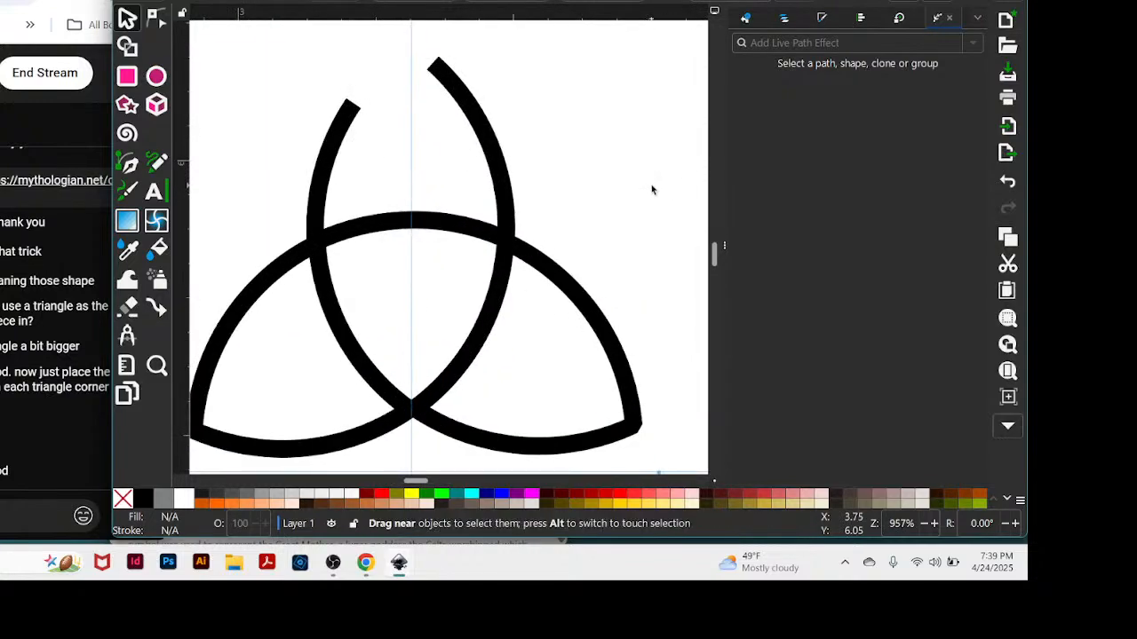
pyautogui.click(515, 252)
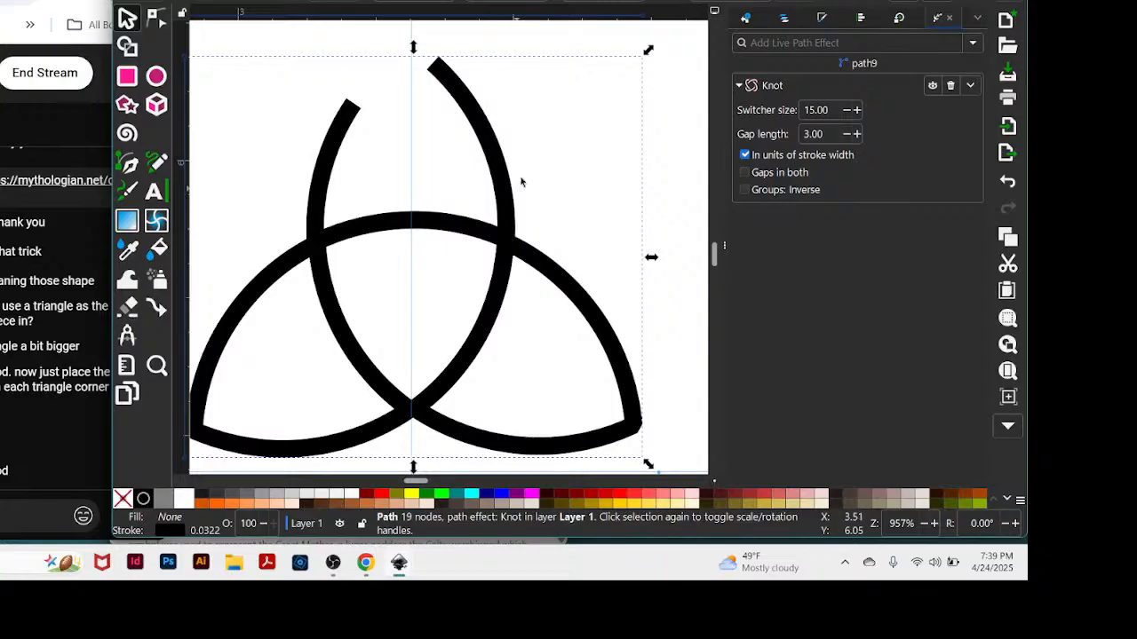
pyautogui.scroll(-2, 590, 183)
pyautogui.scroll(1, 630, 169)
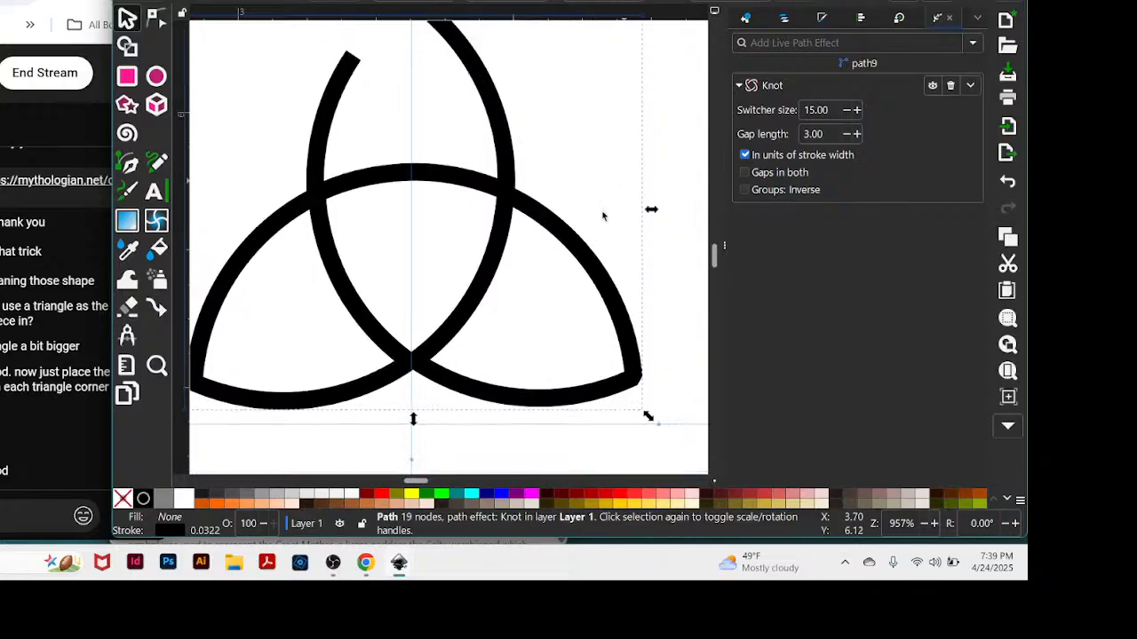
# Undo the Knot path effect on the merged figure to restore its closed upper tip.
pyautogui.moveTo(421, 481); pyautogui.dragTo(418, 479)
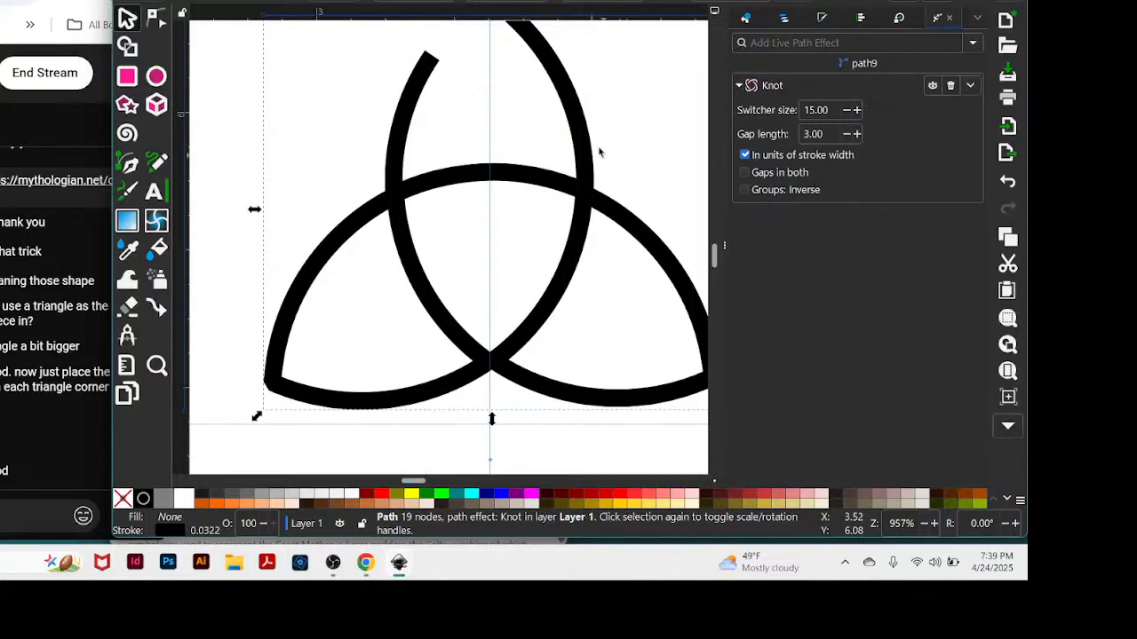
pyautogui.press('-')
pyautogui.press('-')
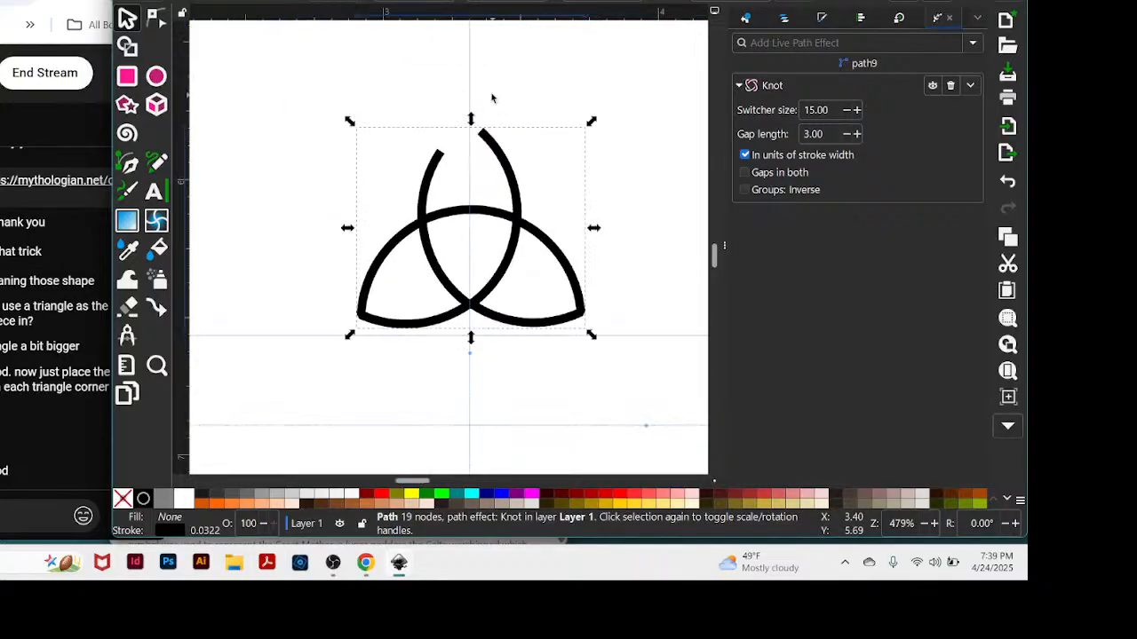
pyautogui.click(486, 98)
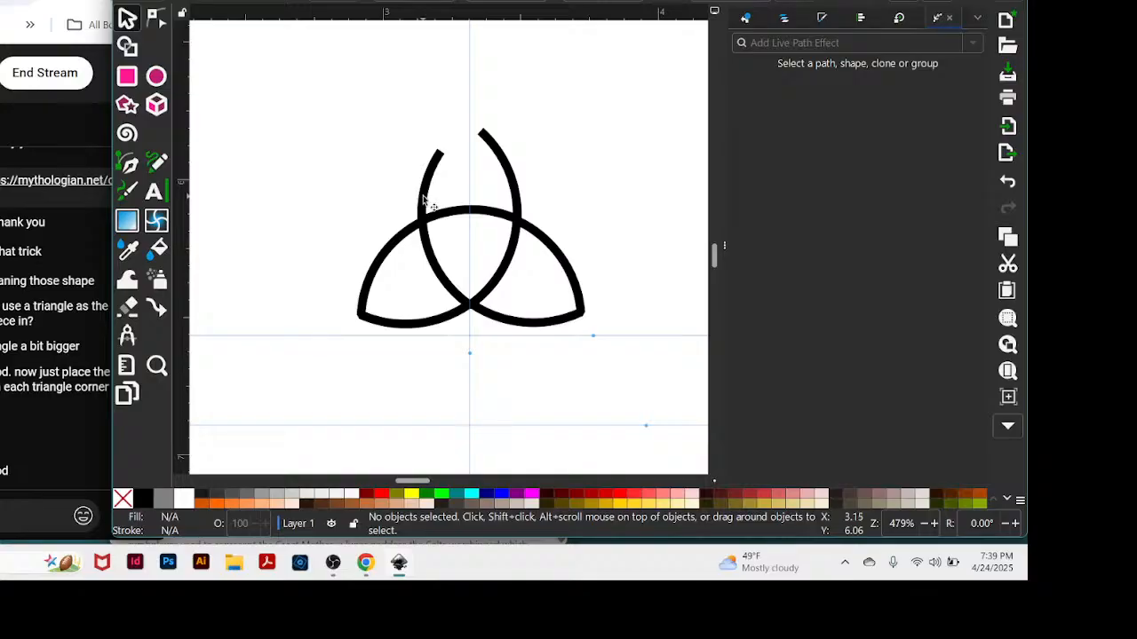
pyautogui.hotkey('ctrl', 'z')
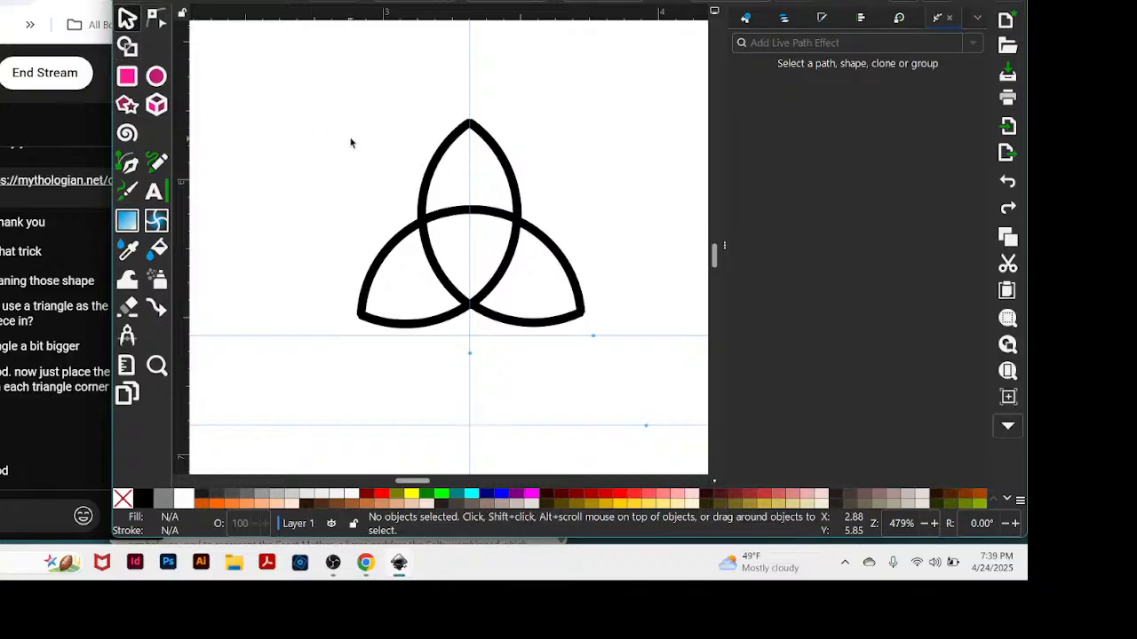
# Select the merged figure for node editing and put it into a group.
pyautogui.press('n')
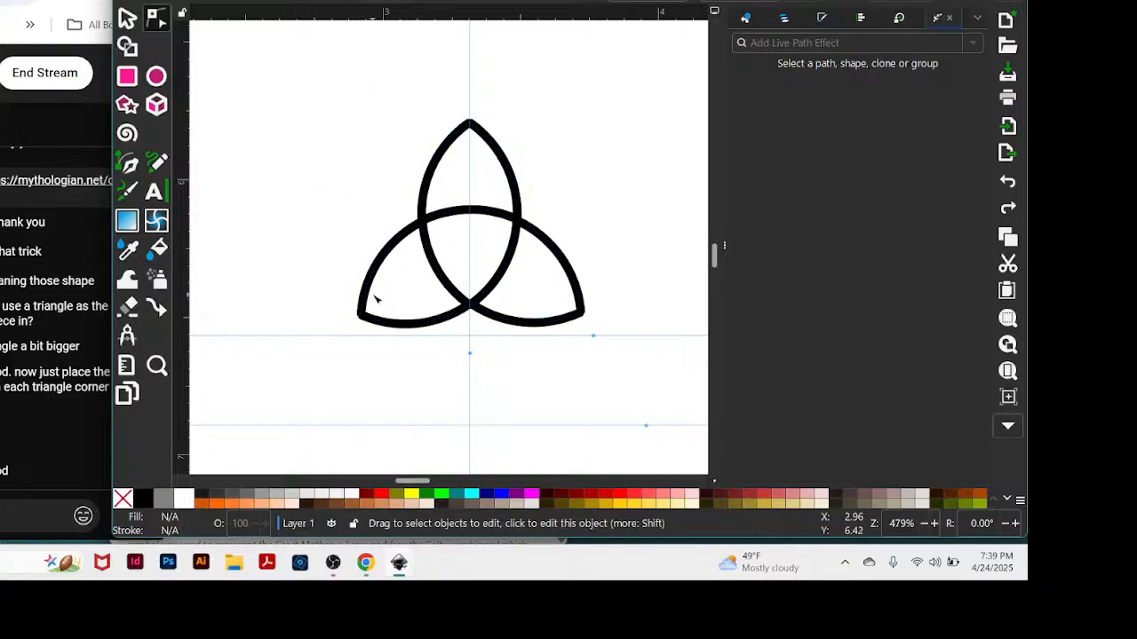
pyautogui.rightClick(426, 326)
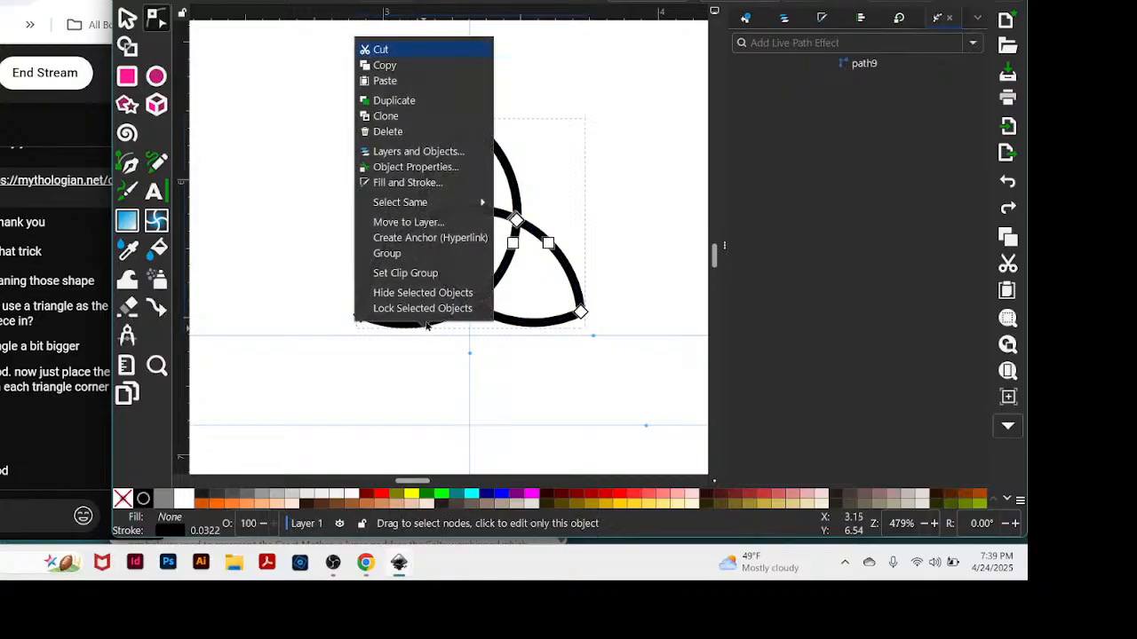
pyautogui.click(578, 264)
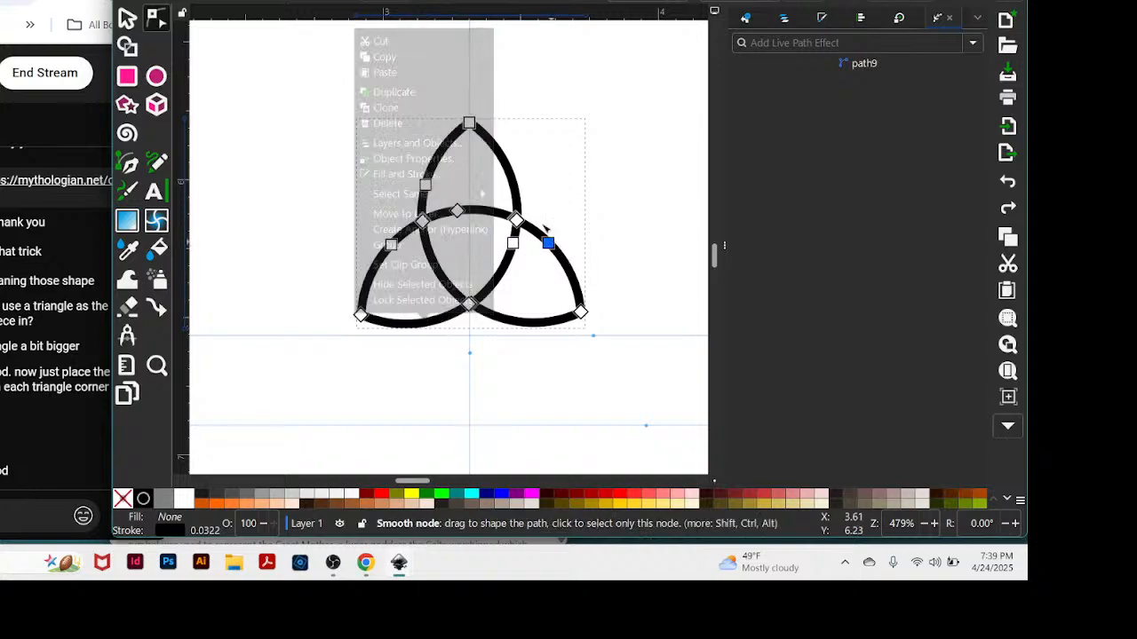
pyautogui.rightClick(674, 161)
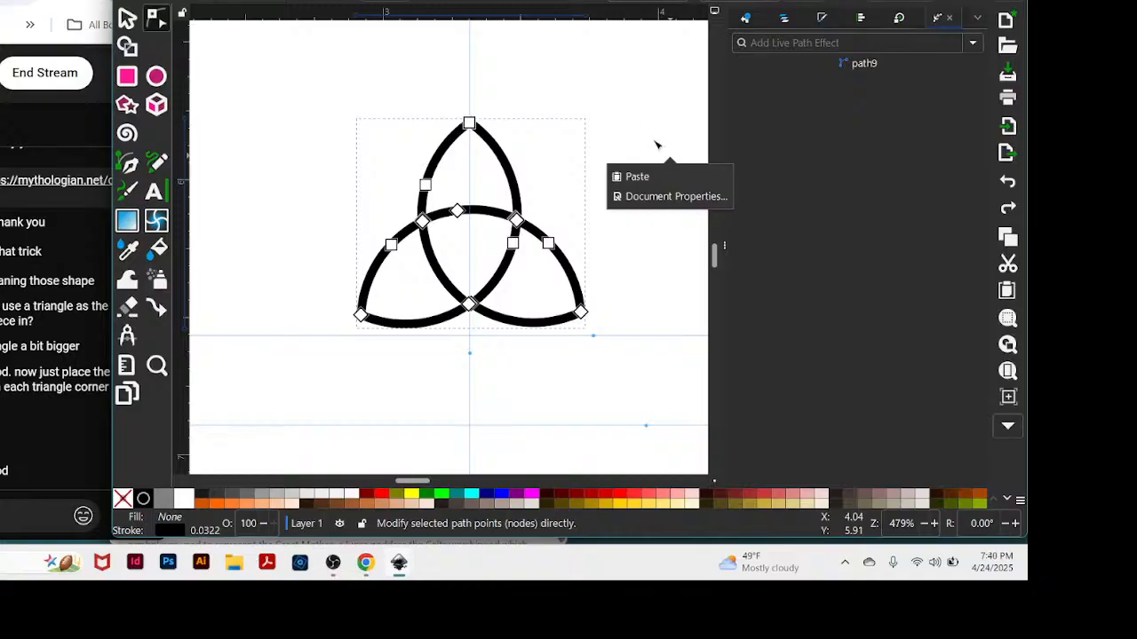
pyautogui.hotkey('ctrl', 'g')
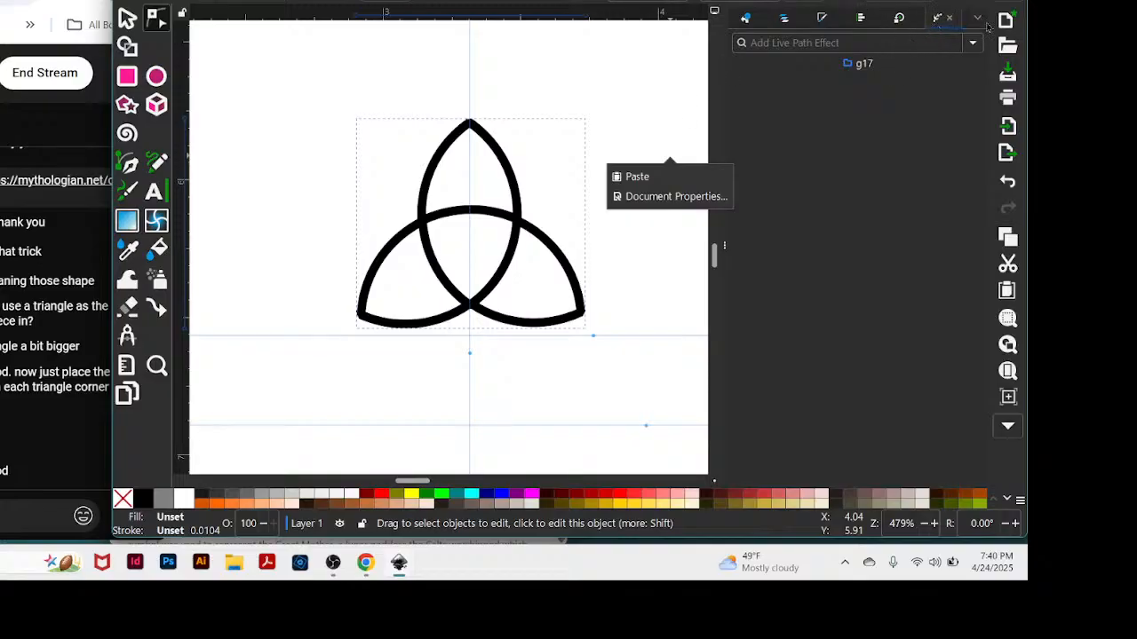
# Try the Knot live path effect on the grouped figure.
pyautogui.click(972, 47)
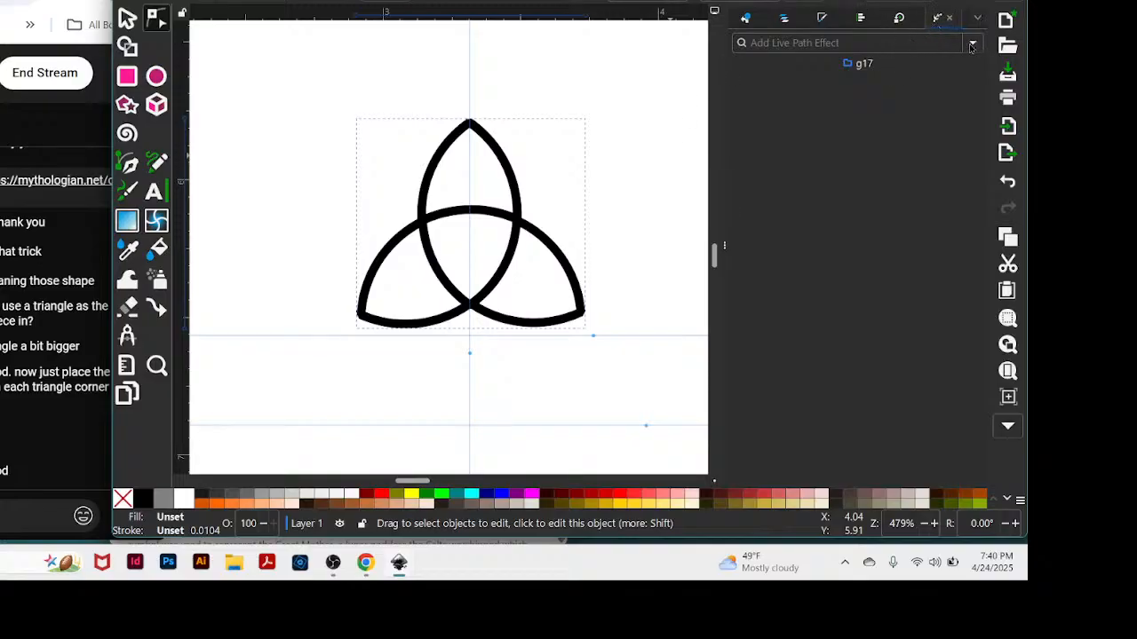
pyautogui.click(977, 45)
pyautogui.click(978, 44)
pyautogui.click(974, 47)
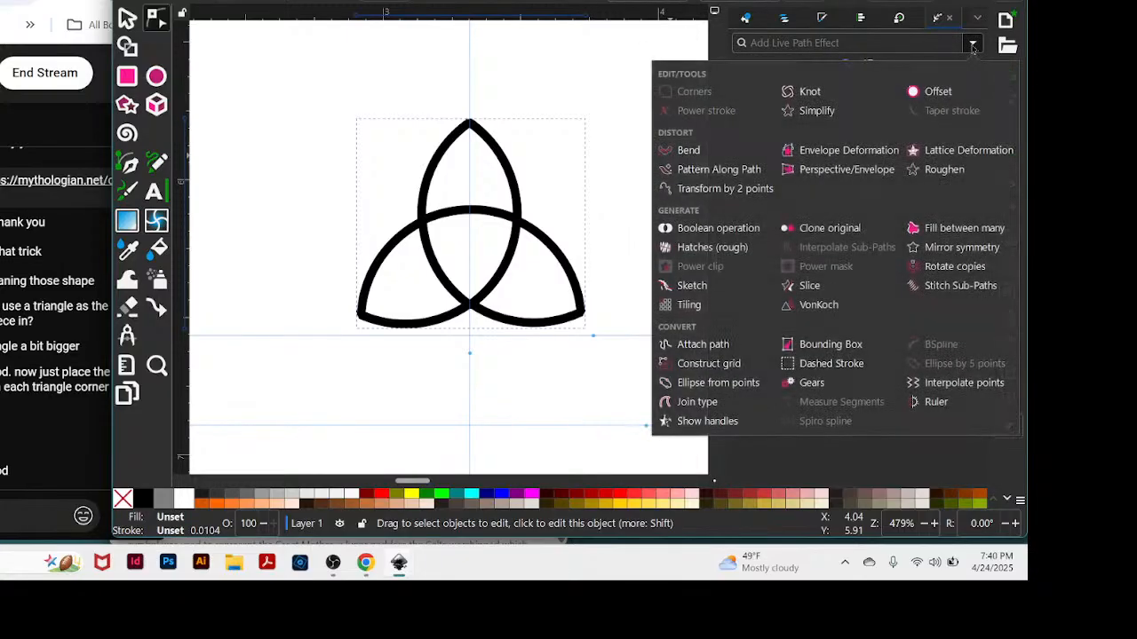
pyautogui.click(808, 94)
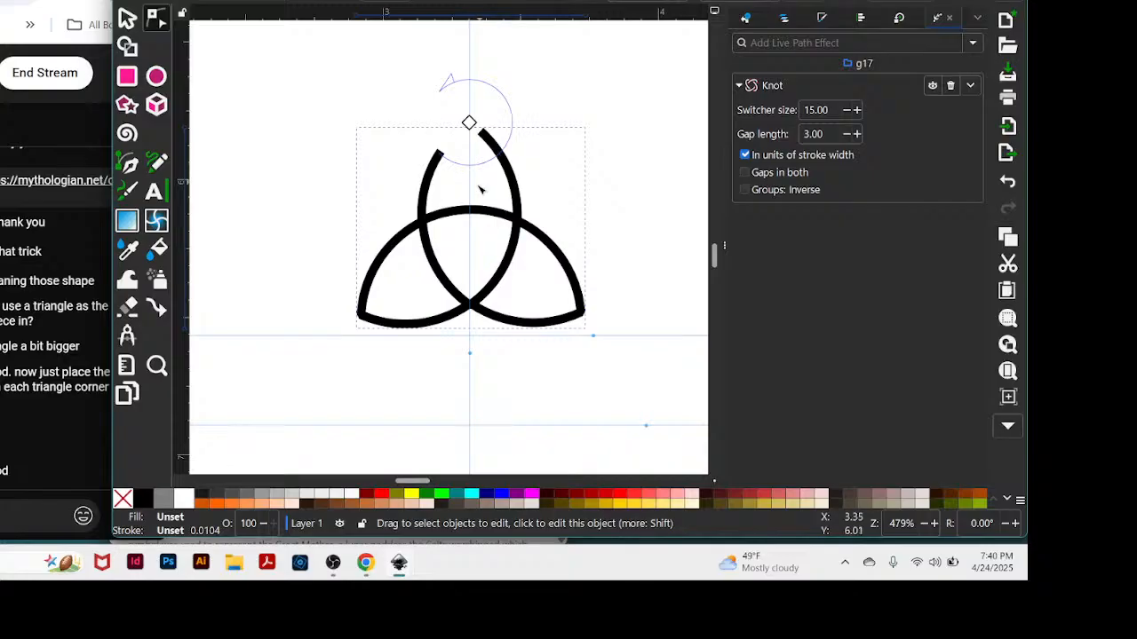
# Flip the Knot crossing at the figure's upper tip, and undo both the flip and the Knot effect.
pyautogui.click(644, 104)
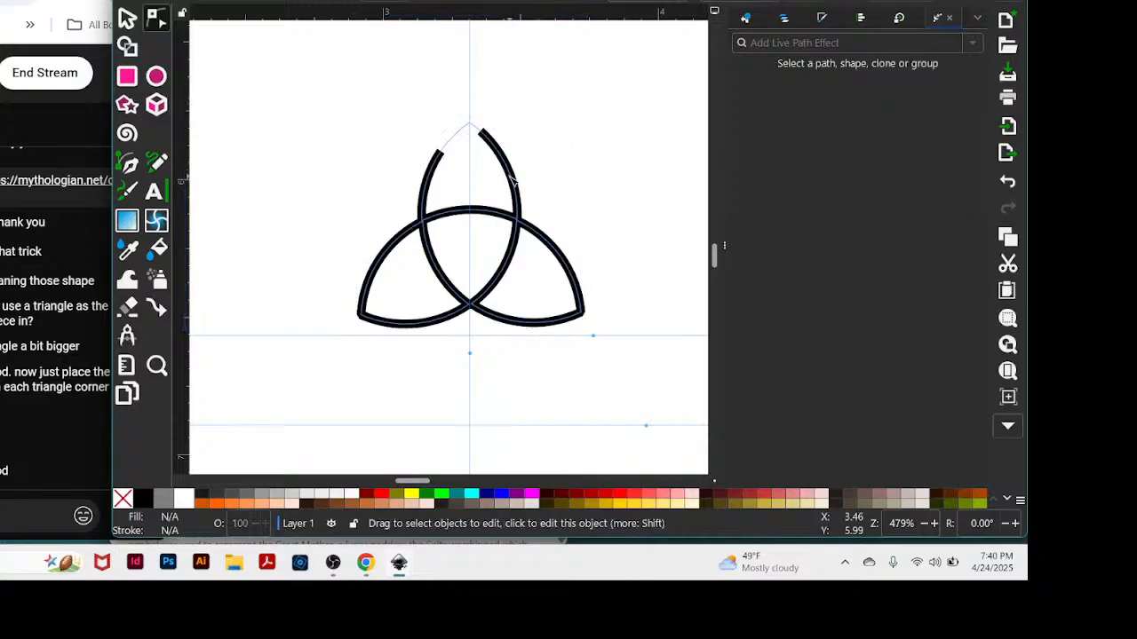
pyautogui.moveTo(310, 83); pyautogui.dragTo(637, 358)
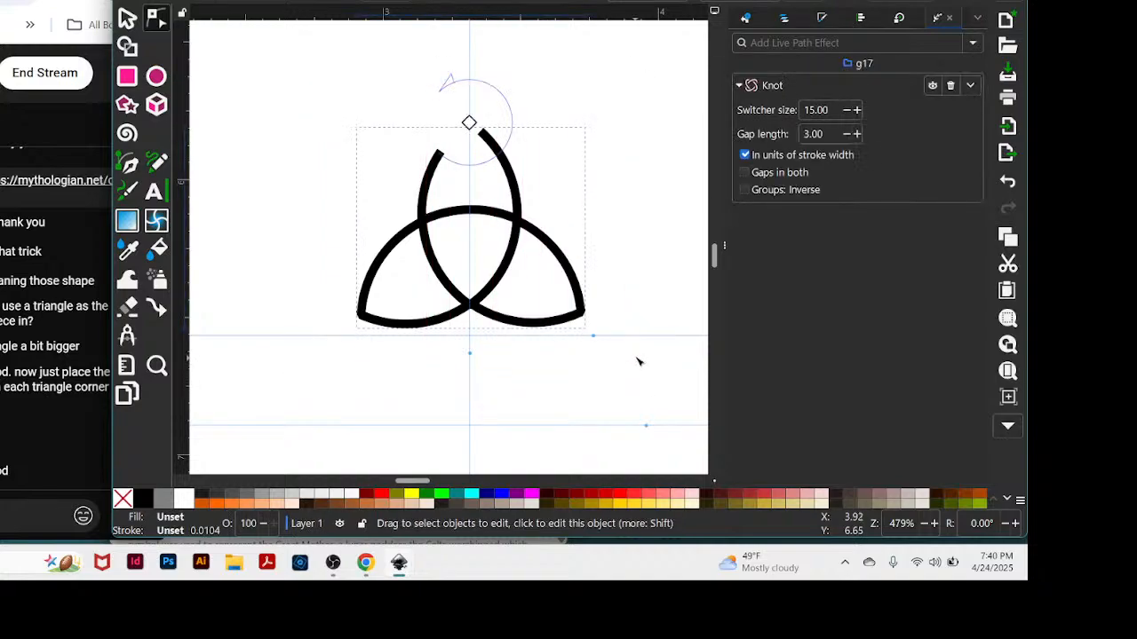
pyautogui.click(468, 121)
pyautogui.click(572, 118)
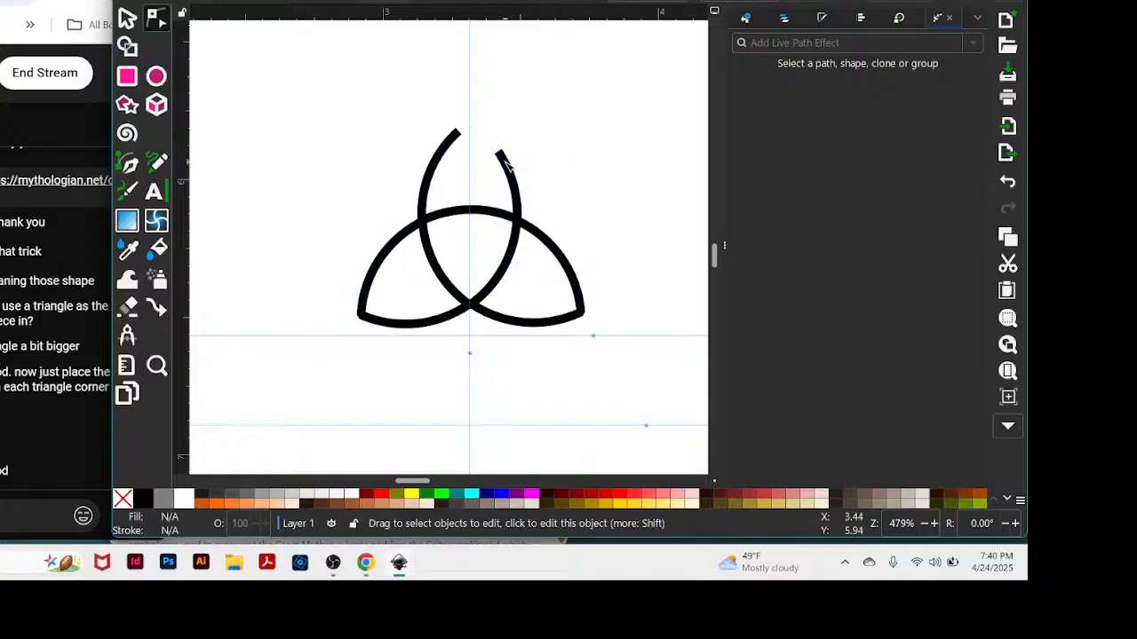
pyautogui.hotkey('ctrl', 'z')
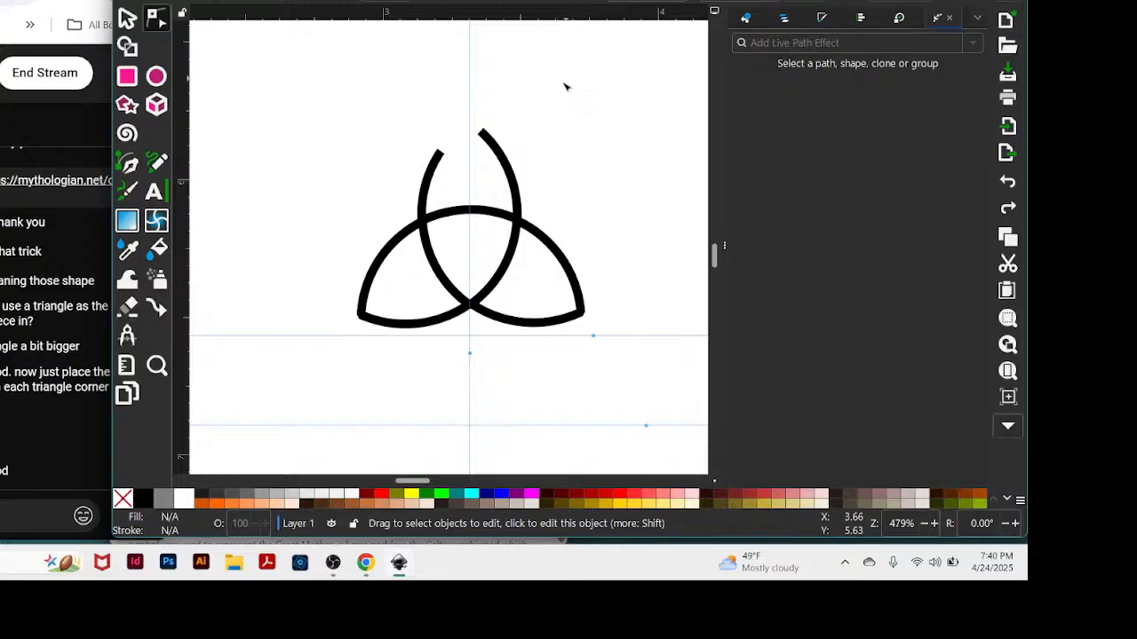
pyautogui.hotkey('ctrl', 'z')
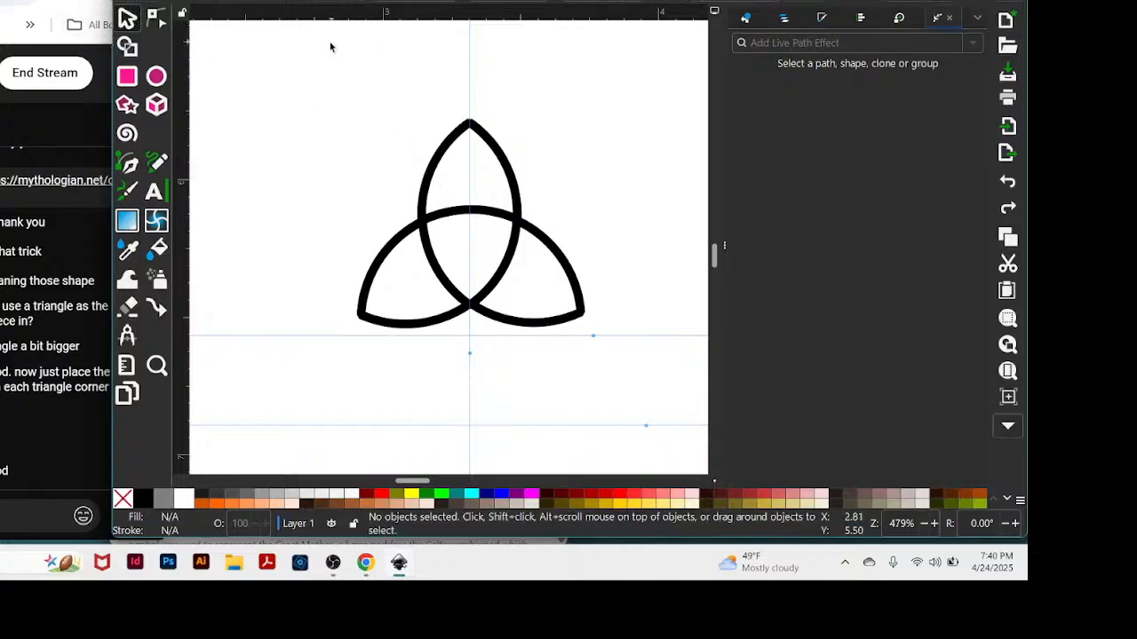
# Select the whole figure, group it again and apply the Knot live path effect to the new group.
pyautogui.moveTo(330, 44); pyautogui.dragTo(644, 369)
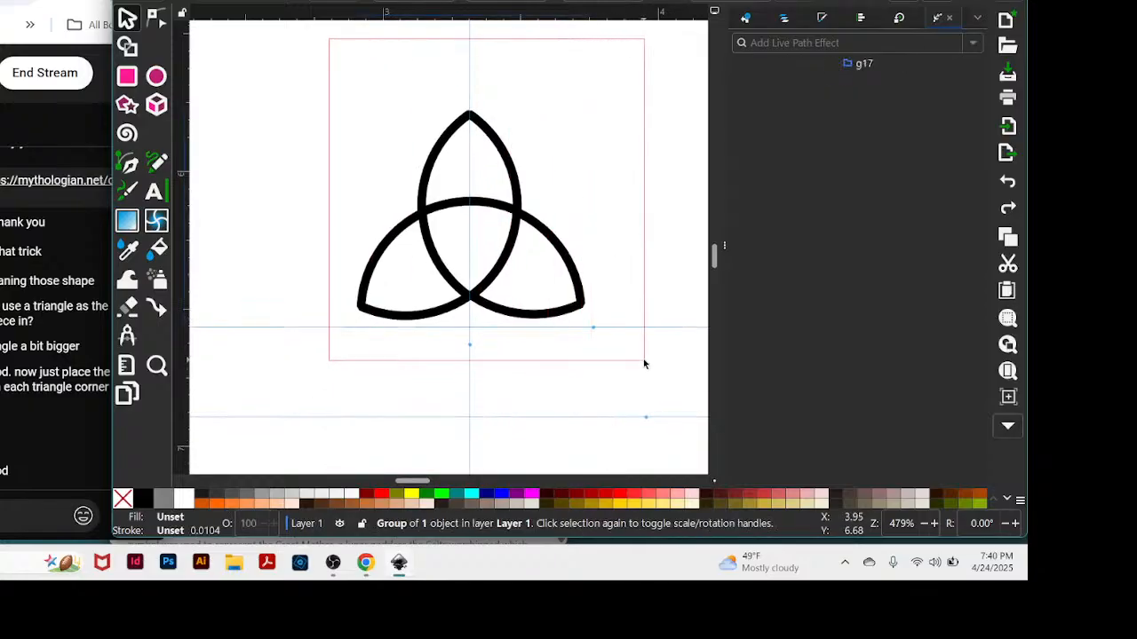
pyautogui.hotkey('ctrl', 'g')
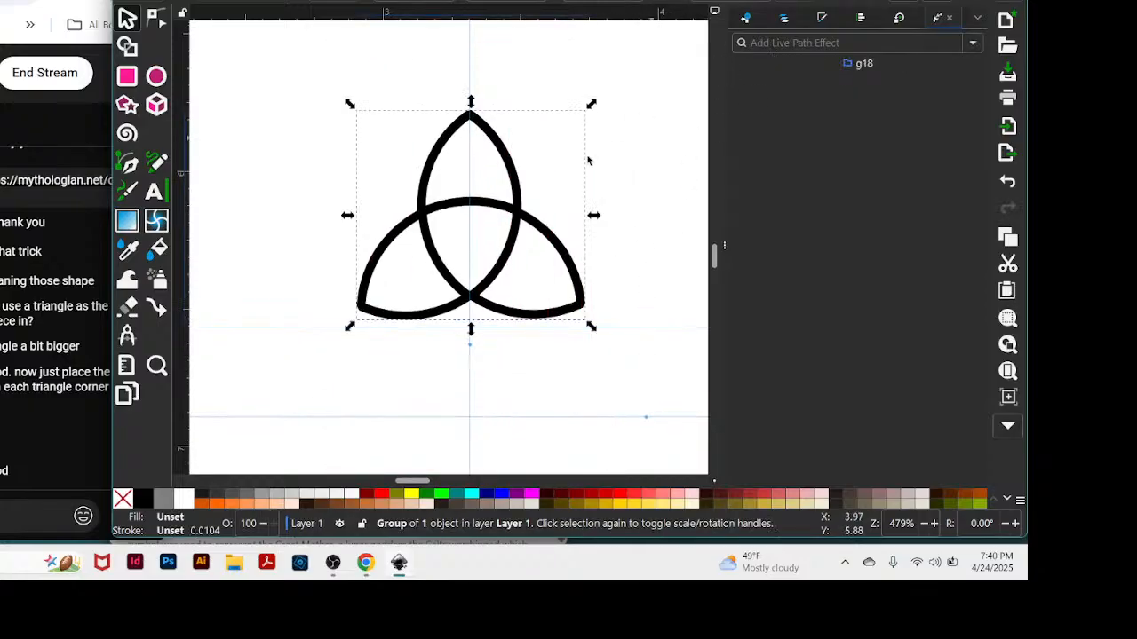
pyautogui.click(975, 43)
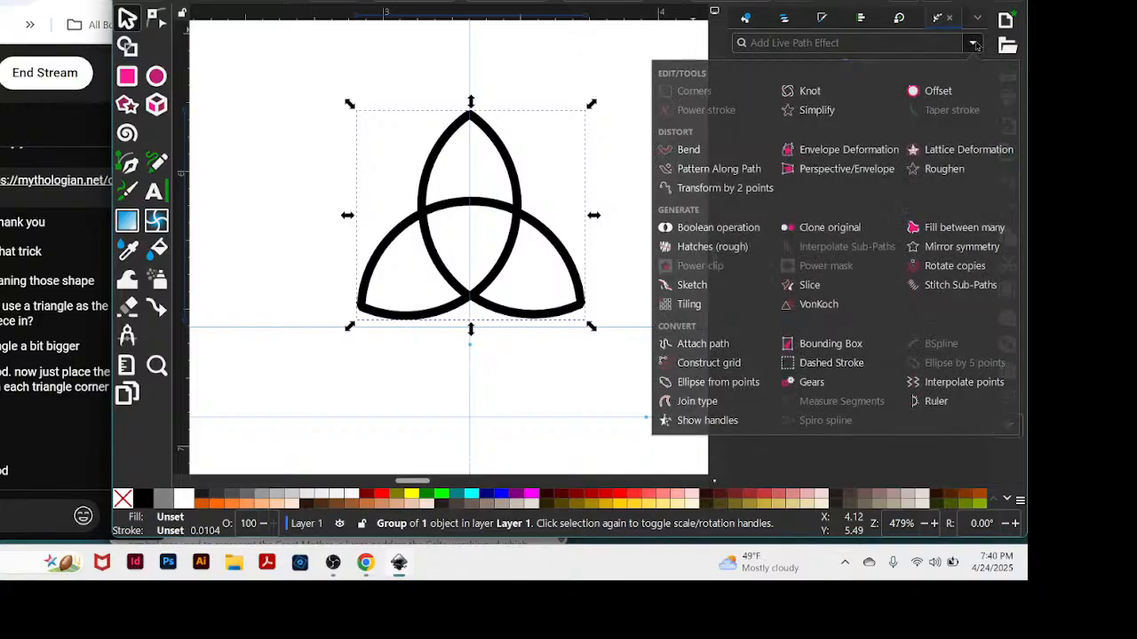
pyautogui.click(808, 92)
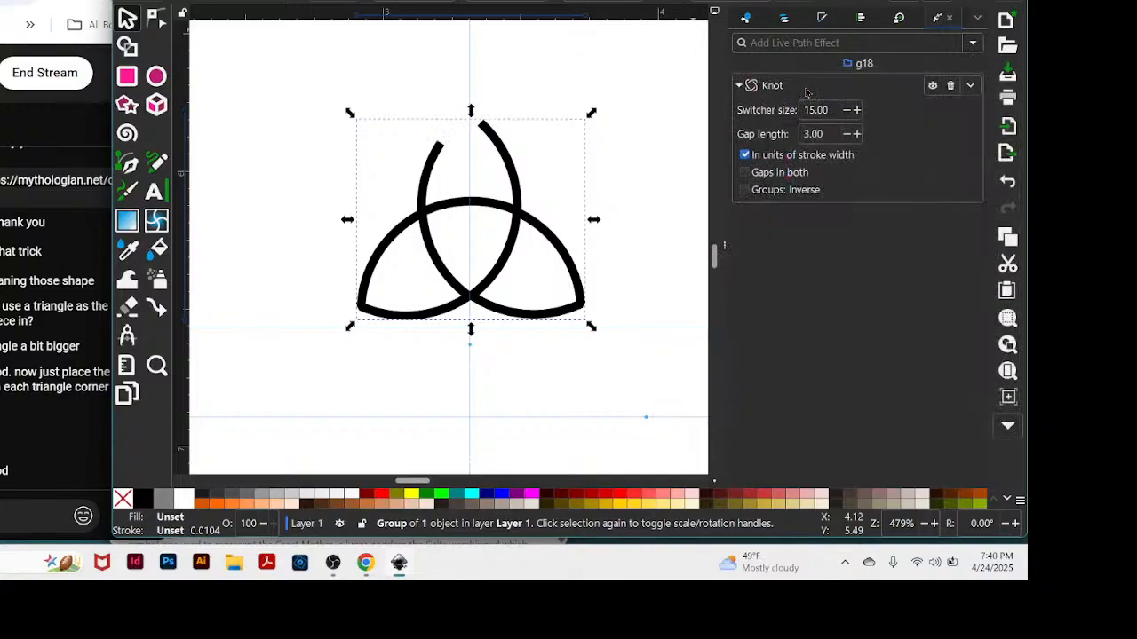
# Move the knotted figure off the vertical guide to the page's left edge, below the concentric circles.
pyautogui.click(581, 151)
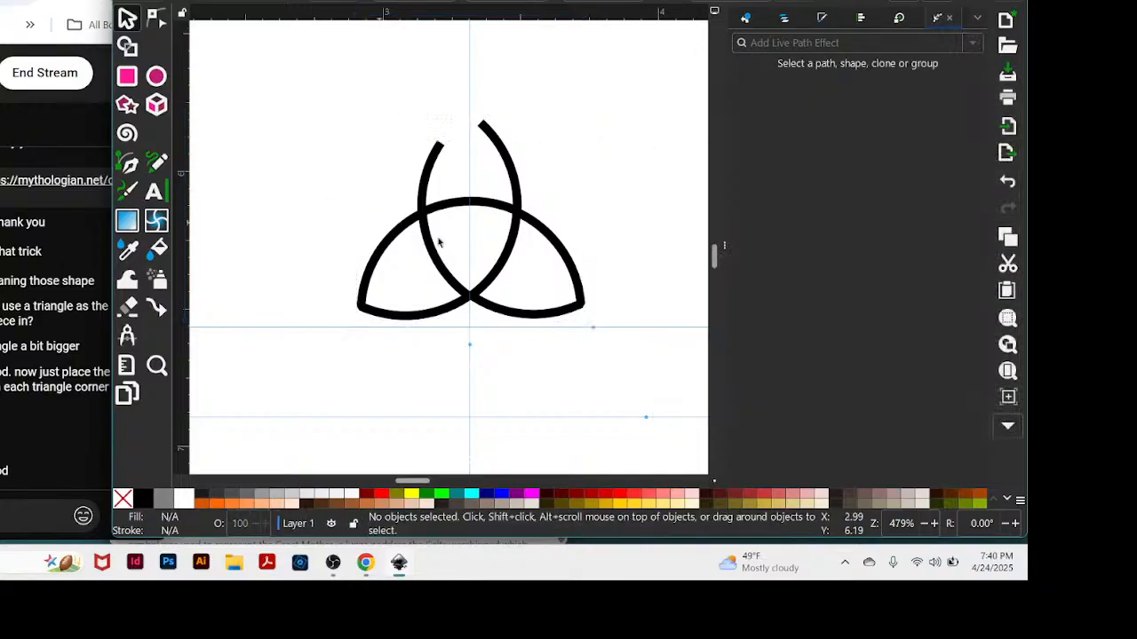
pyautogui.moveTo(521, 305)
pyautogui.mouseDown()
pyautogui.moveTo(553, 284)
pyautogui.moveTo(497, 305)
pyautogui.moveTo(512, 303)
pyautogui.mouseUp()
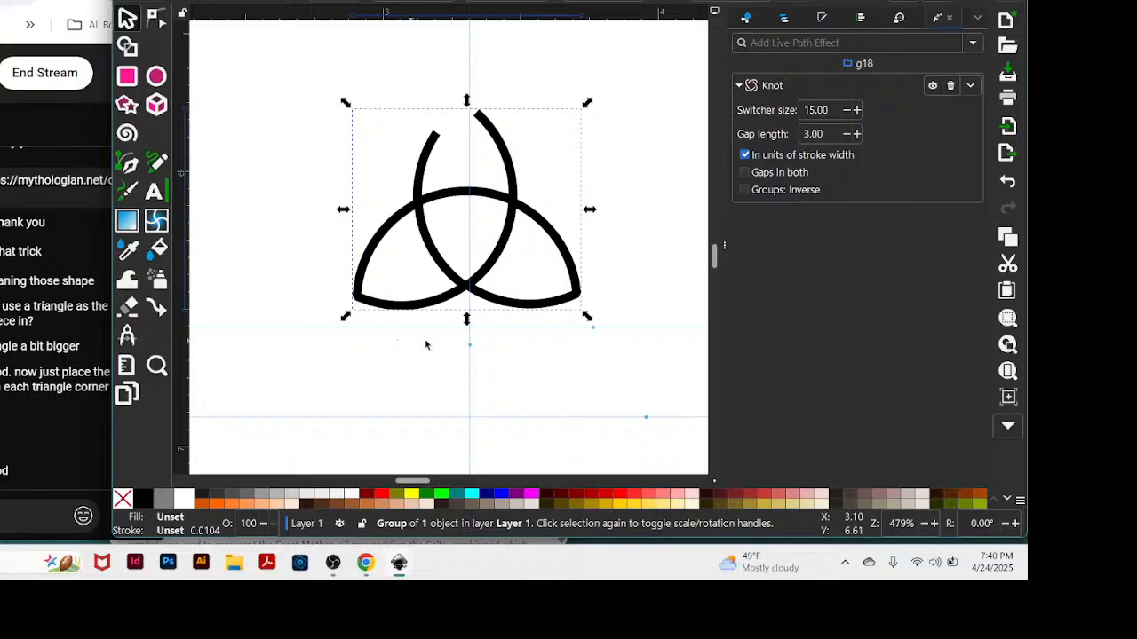
pyautogui.click(612, 220)
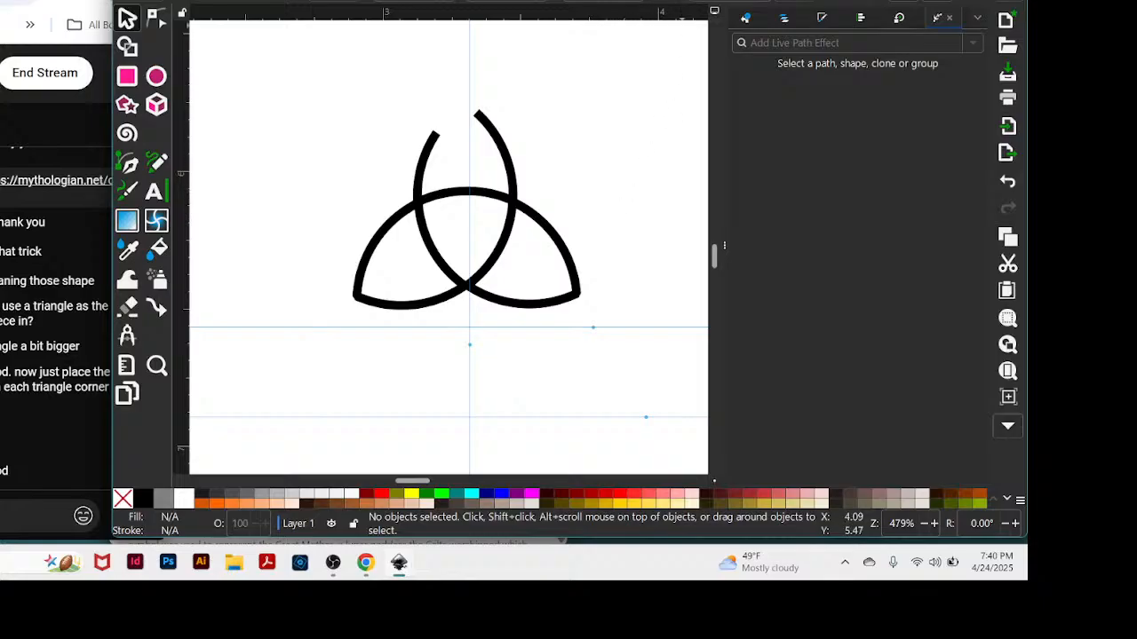
pyautogui.moveTo(568, 3); pyautogui.dragTo(657, 0)
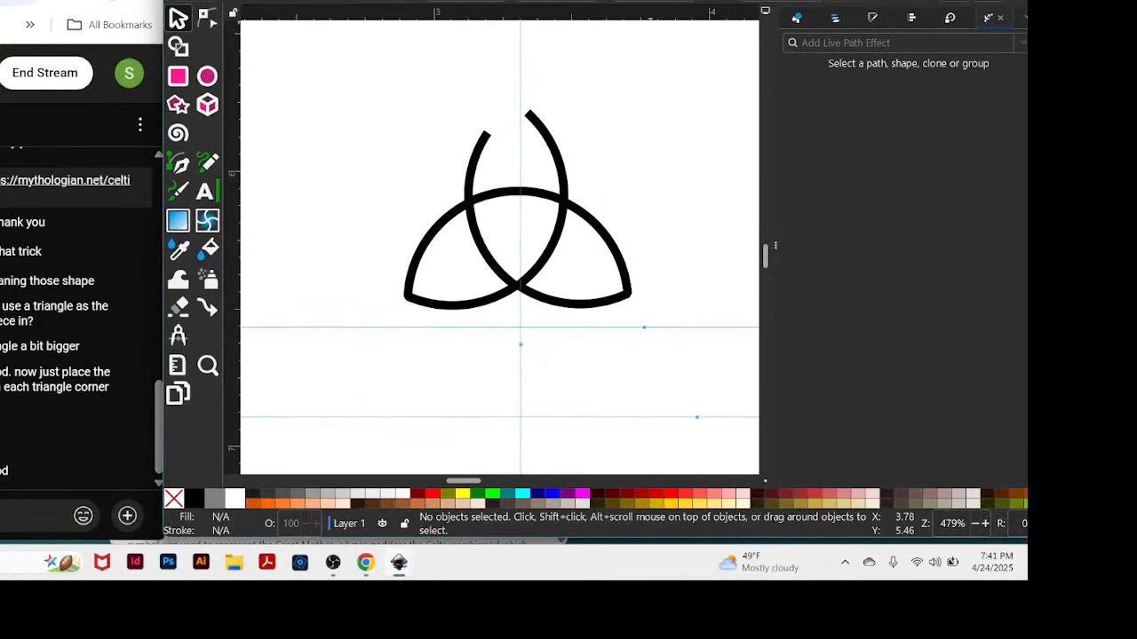
pyautogui.press('-')
pyautogui.press('-')
pyautogui.press('-')
pyautogui.press('-')
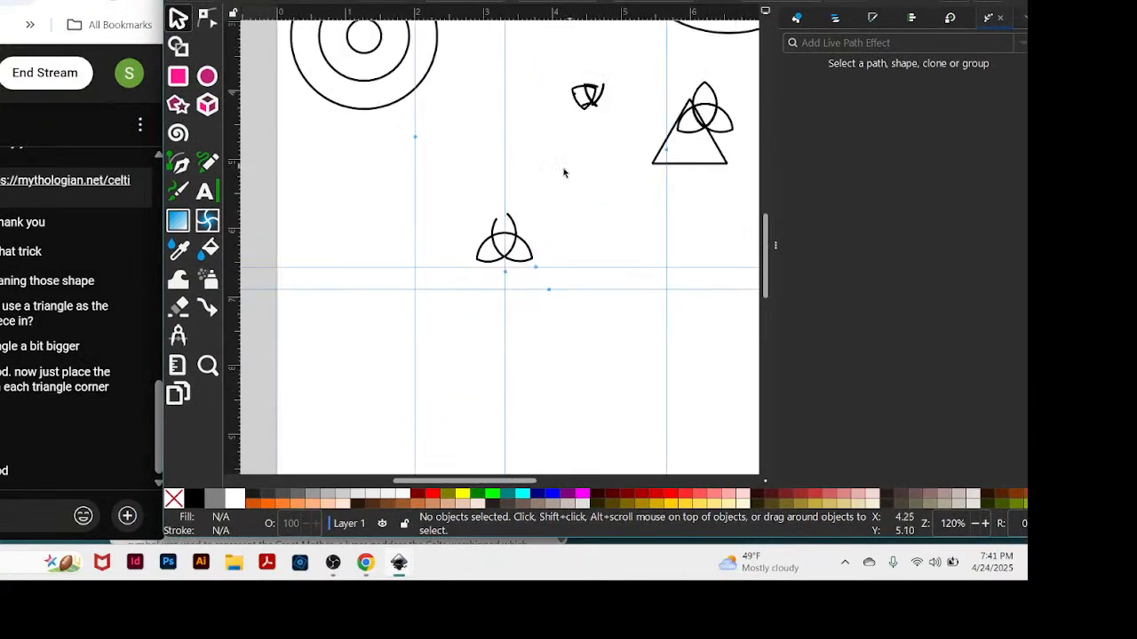
pyautogui.moveTo(435, 222); pyautogui.dragTo(332, 207)
# Move the plain triquetra group off the triangle to just above it and place a copy on the middle vertical guide.
pyautogui.moveTo(721, 110); pyautogui.dragTo(744, 77)
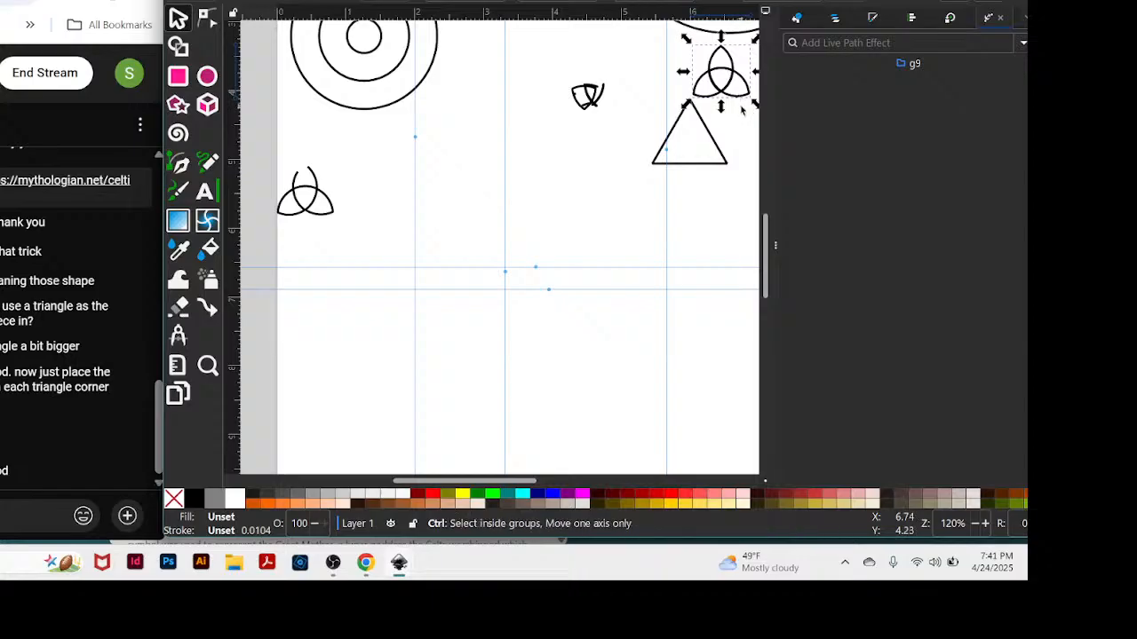
pyautogui.hotkey('ctrl', 'v')
pyautogui.moveTo(739, 128); pyautogui.dragTo(495, 280)
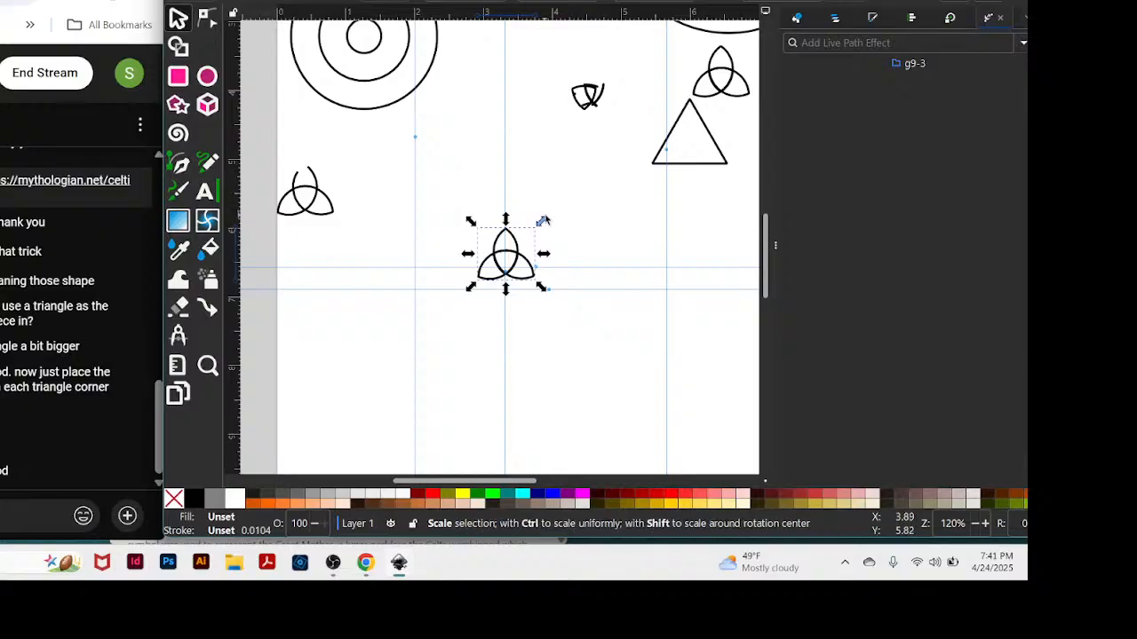
# Ungroup the copied triquetra into its three separate petals.
pyautogui.press('+')
pyautogui.press('+')
pyautogui.press('+')
pyautogui.press('+')
pyautogui.press('+')
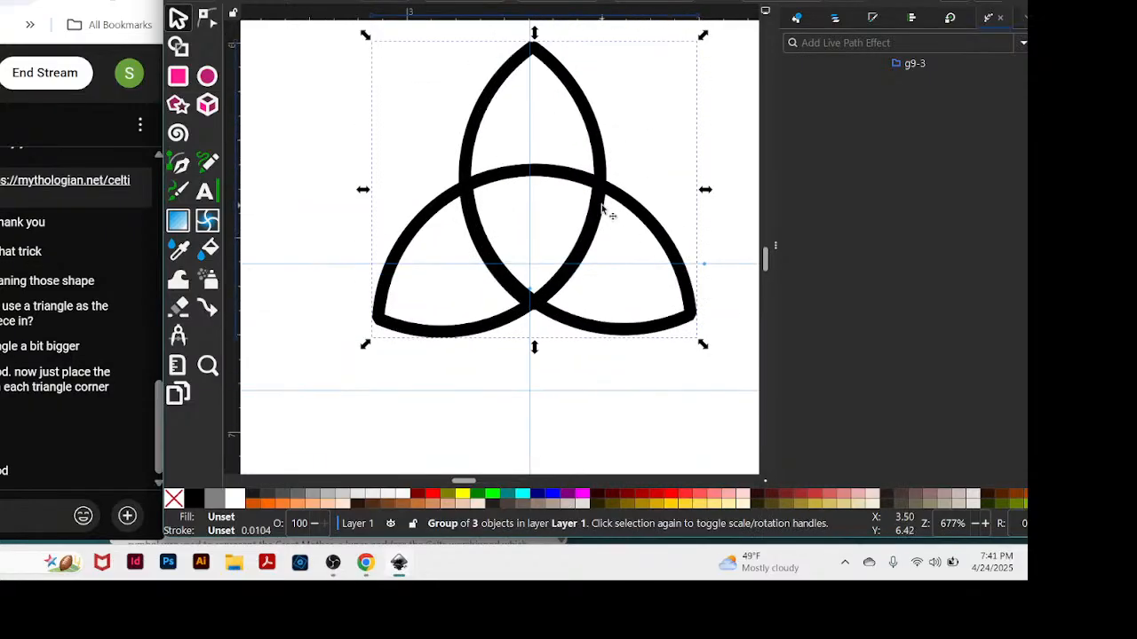
pyautogui.hotkey('ctrl', 'shift', 'g')
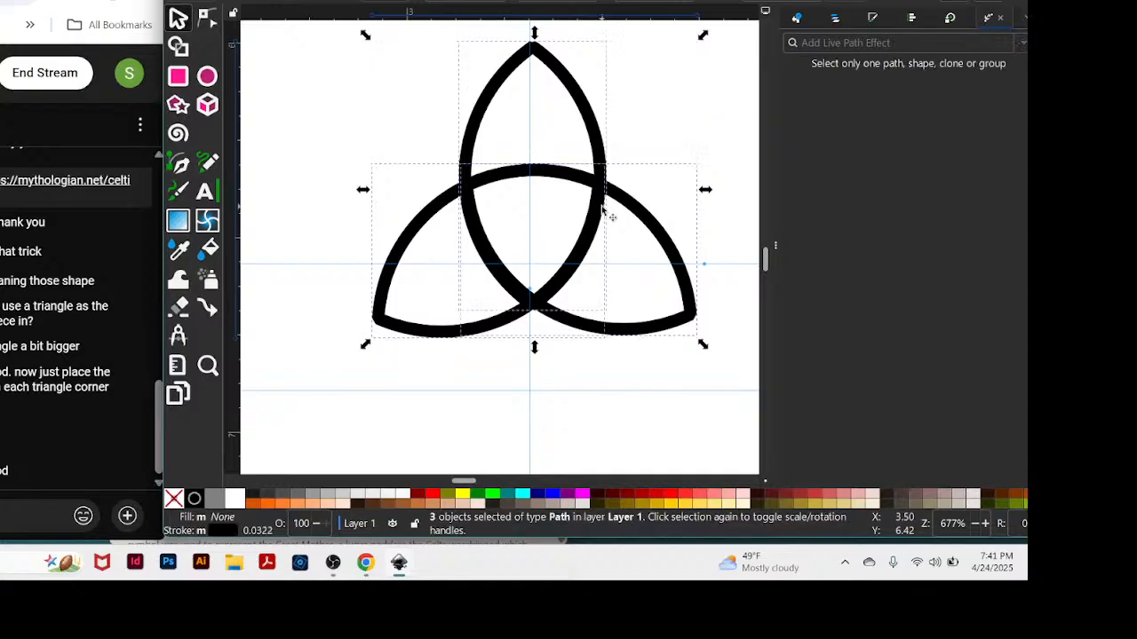
pyautogui.click(307, 209)
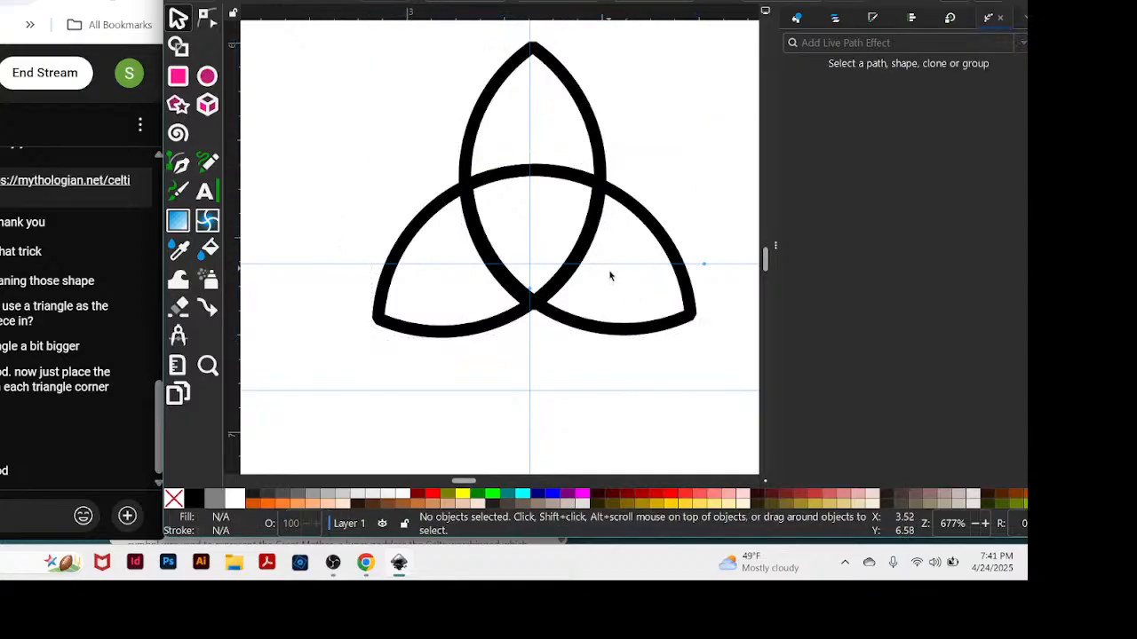
# Draw a large three-sided polygon centred beside the upper petal's tip, with its base crossing the triquetra's upper arc.
pyautogui.rightClick(386, 323)
pyautogui.click(336, 59)
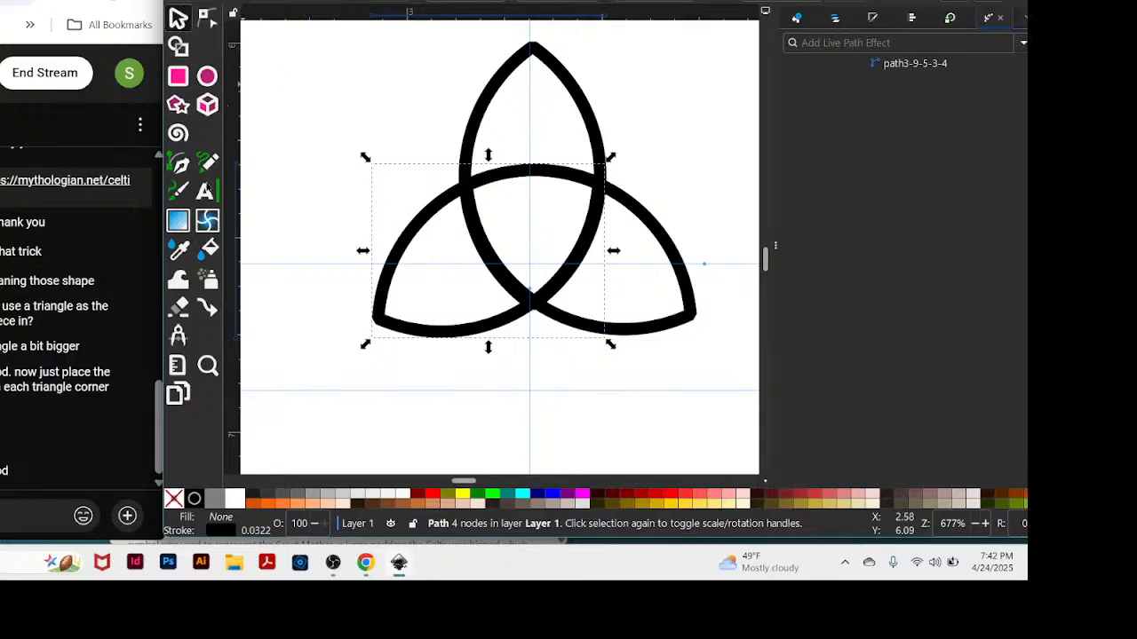
pyautogui.click(180, 102)
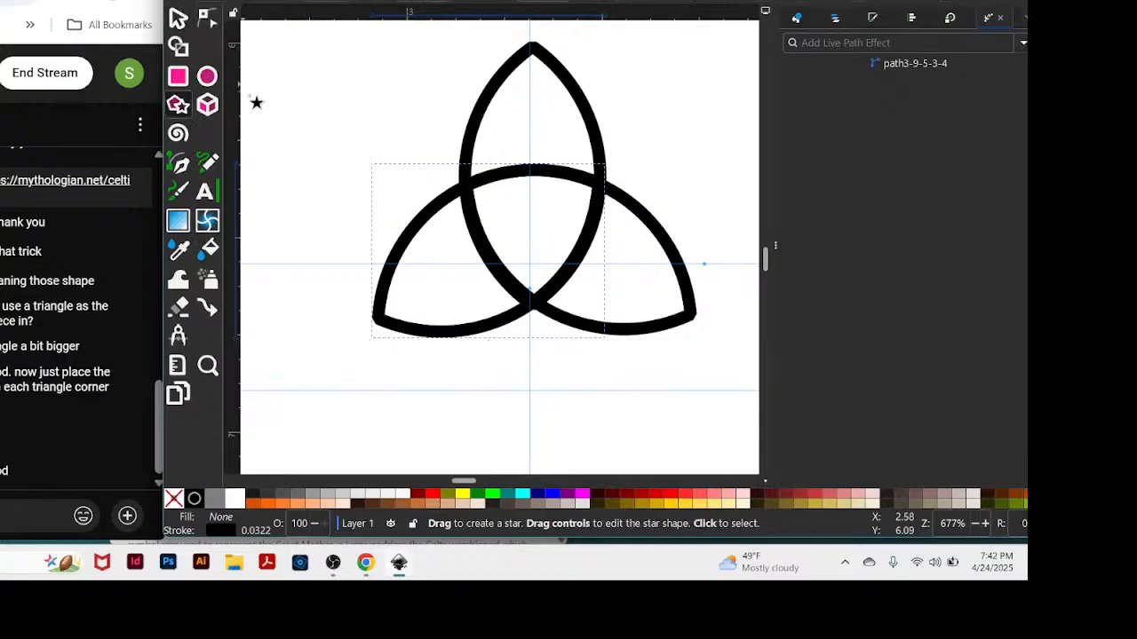
pyautogui.moveTo(410, 43); pyautogui.dragTo(647, 164)
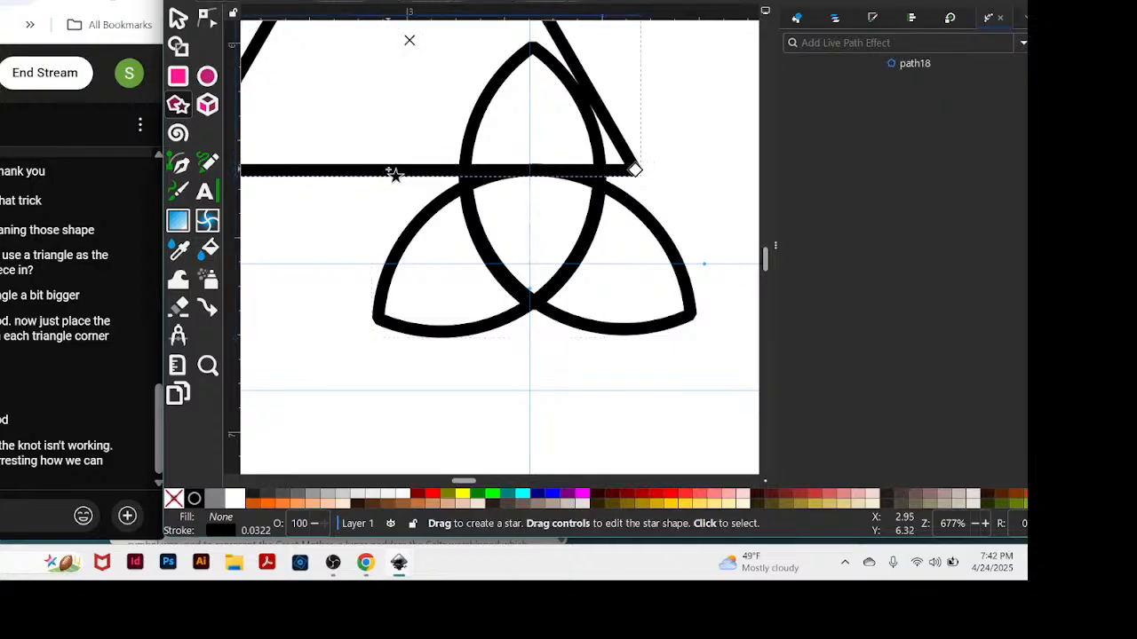
pyautogui.click(178, 19)
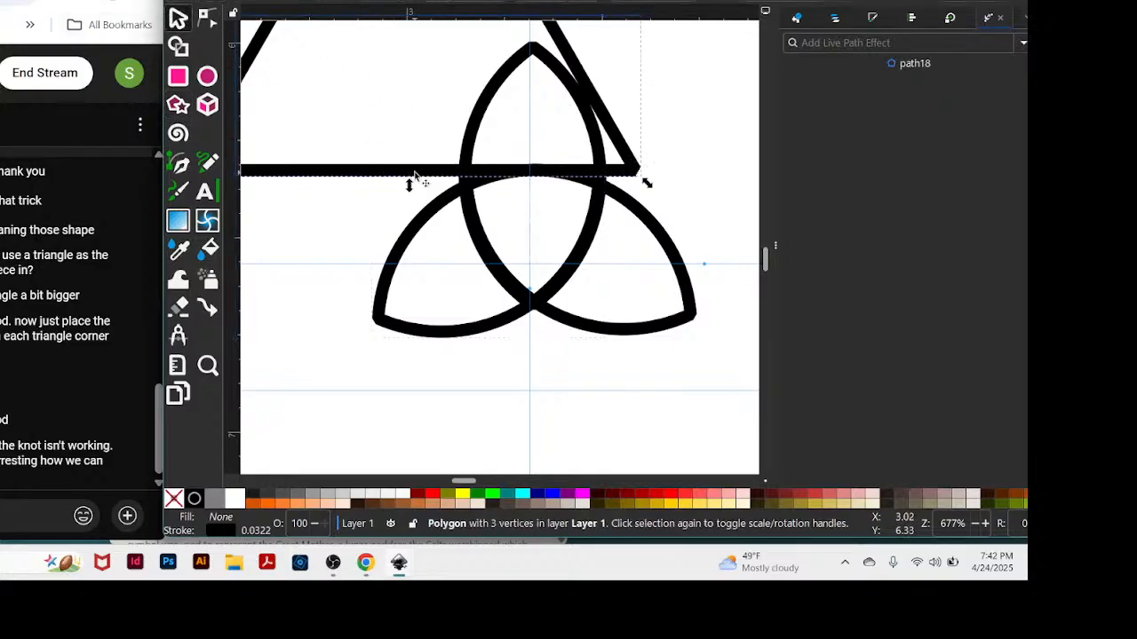
# Move the triangle down and to the right over the triquetra, placing its base just below the two lower petals.
pyautogui.moveTo(413, 174); pyautogui.dragTo(564, 354)
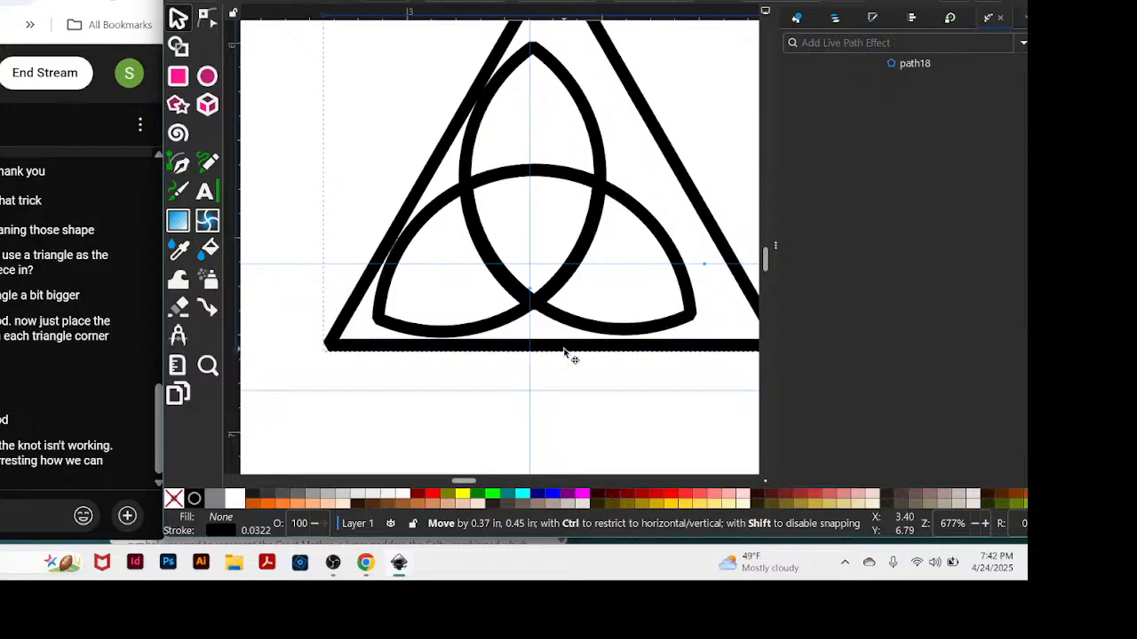
pyautogui.moveTo(563, 351); pyautogui.dragTo(565, 349)
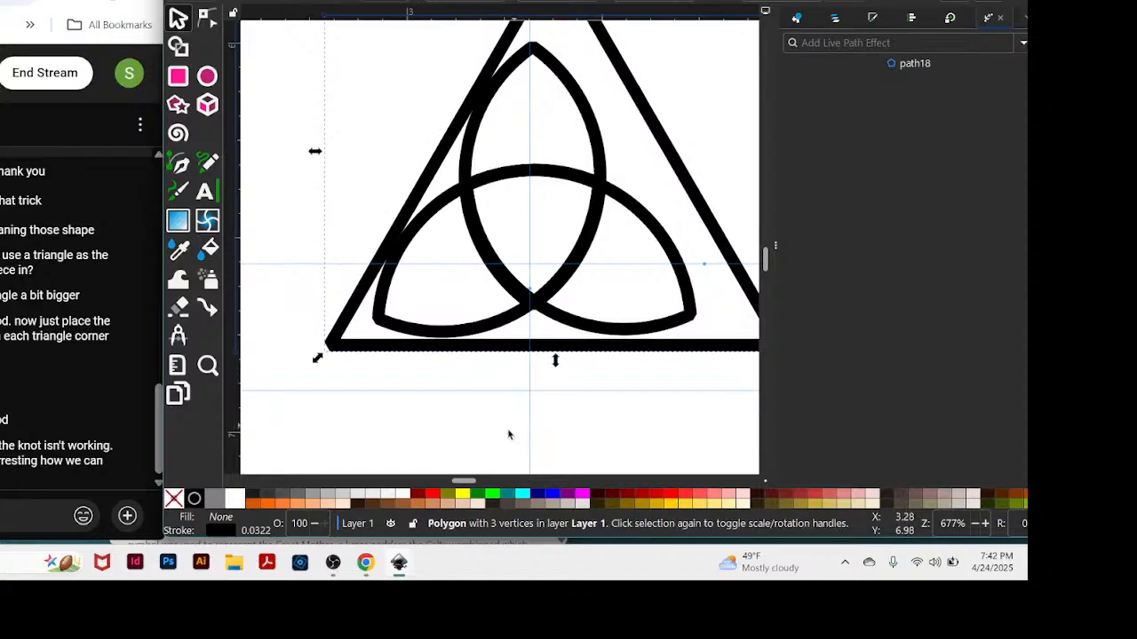
pyautogui.moveTo(473, 482); pyautogui.dragTo(477, 483)
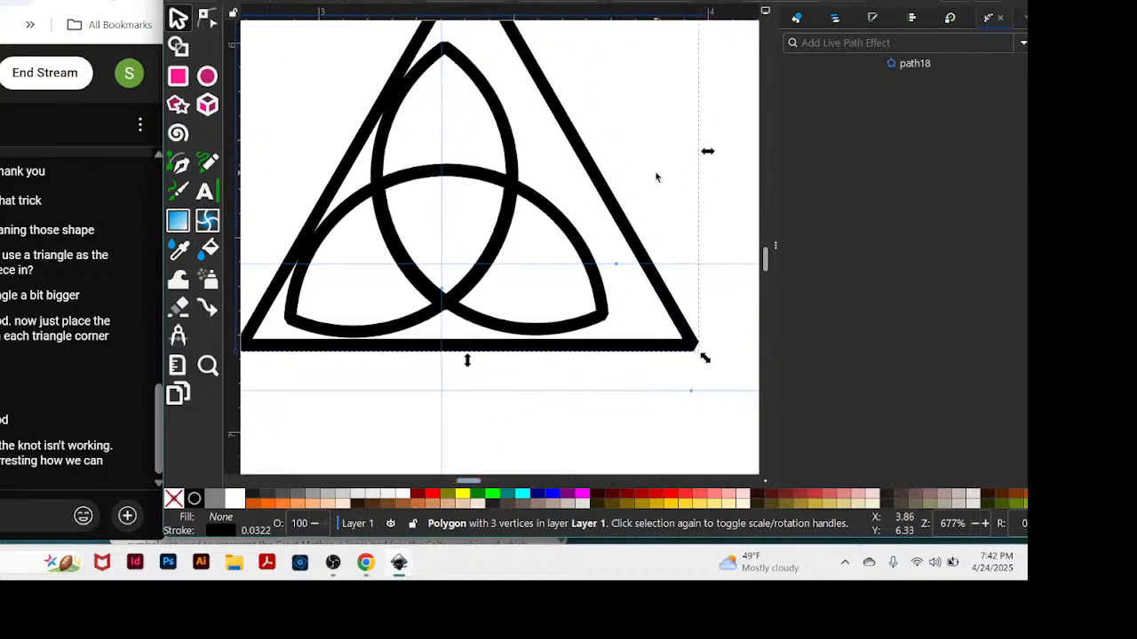
# Shrink the triangle about its centre until its base runs across the undersides of the two lower petals.
pyautogui.click(611, 199)
pyautogui.click(207, 18)
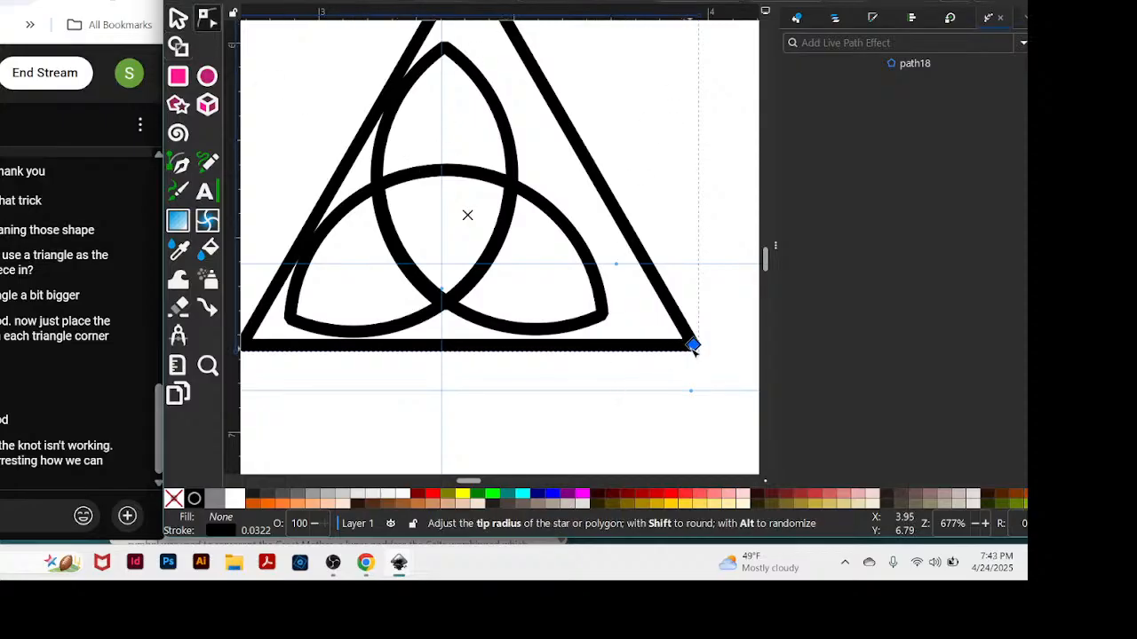
pyautogui.moveTo(697, 348); pyautogui.dragTo(672, 347)
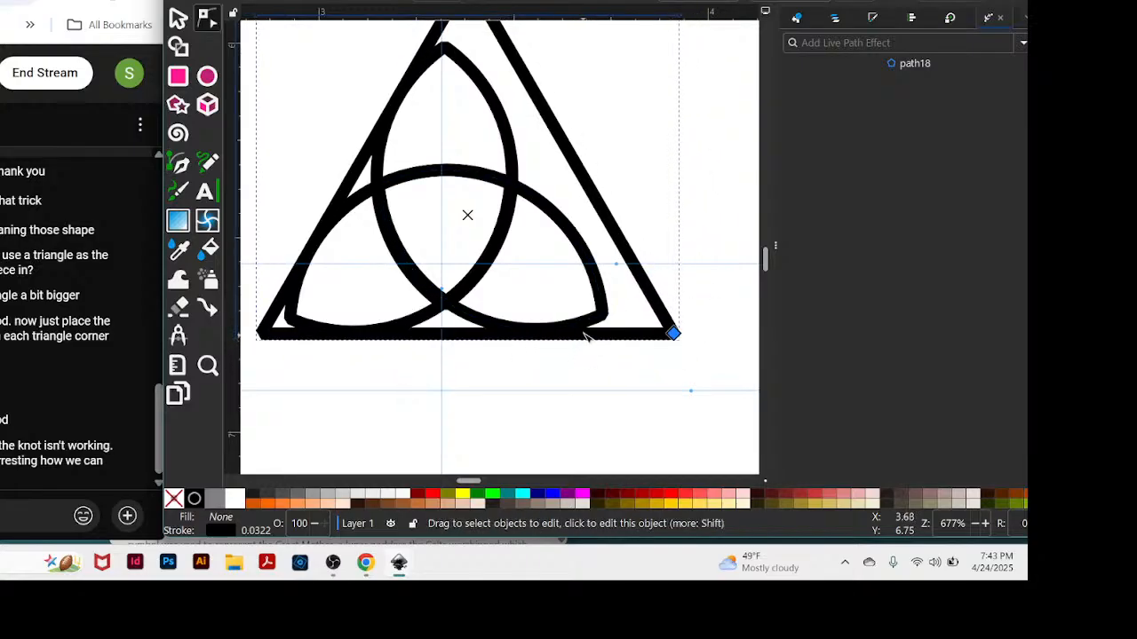
pyautogui.scroll(1, 681, 295)
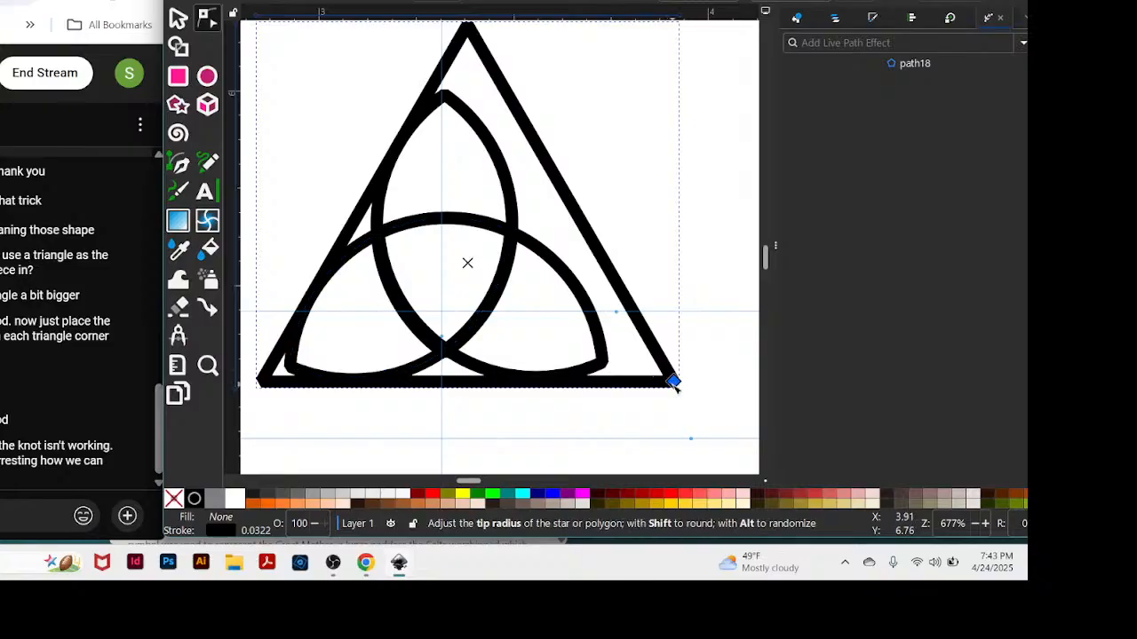
pyautogui.moveTo(674, 382); pyautogui.dragTo(657, 376)
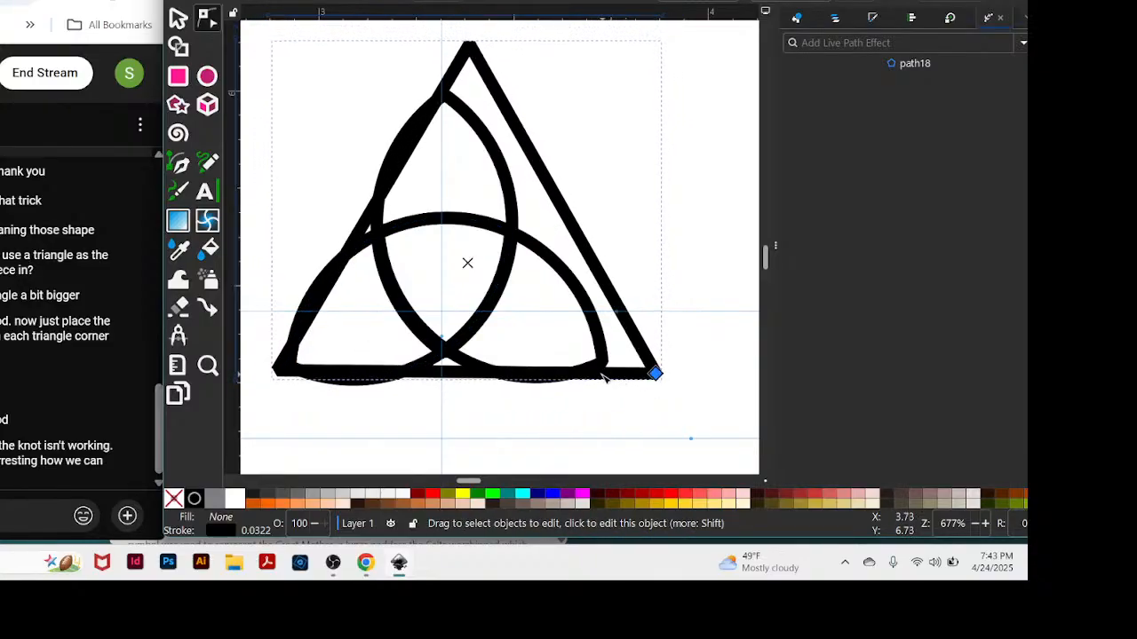
# Shift the triangle left, scale it up slightly in proportion, and raise it to frame all three petals evenly.
pyautogui.click(178, 20)
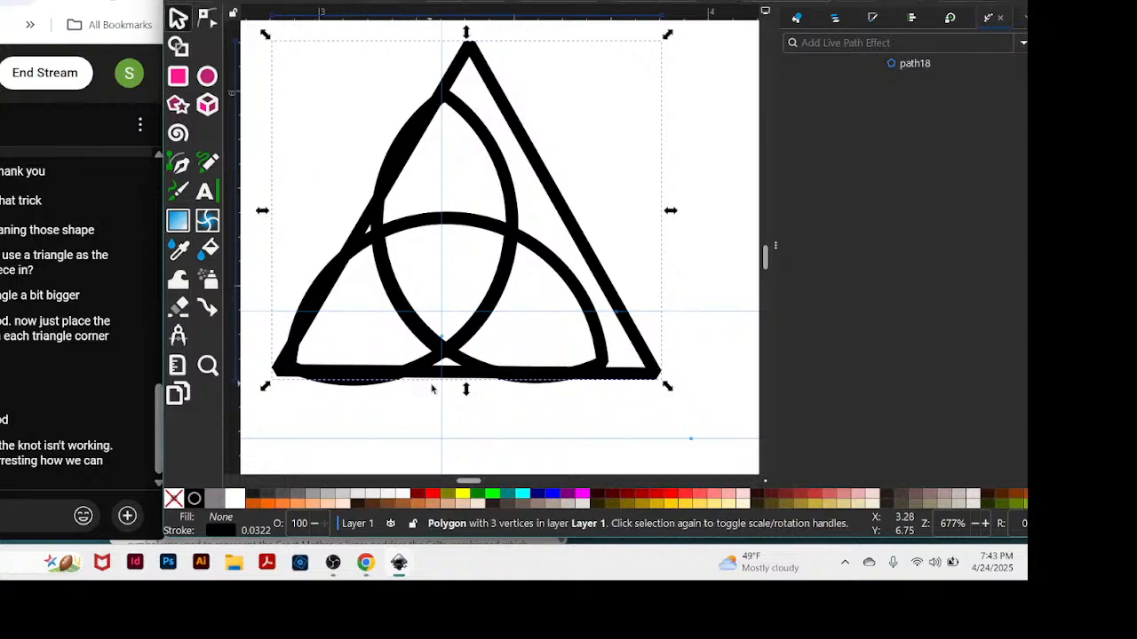
pyautogui.moveTo(436, 377); pyautogui.dragTo(395, 397)
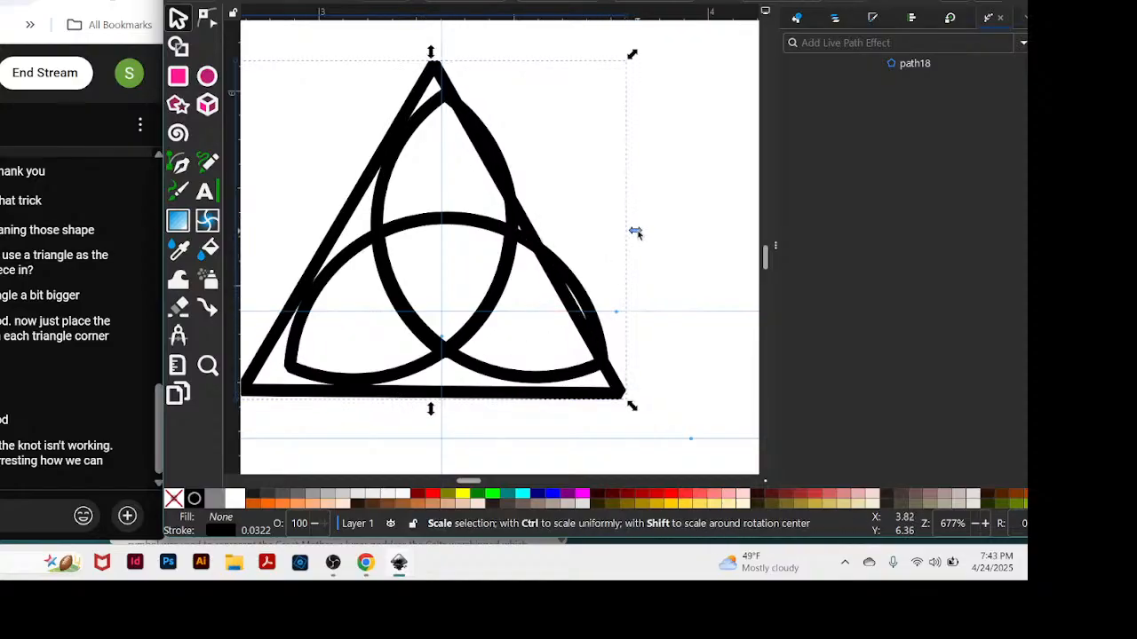
pyautogui.press('ctrl')
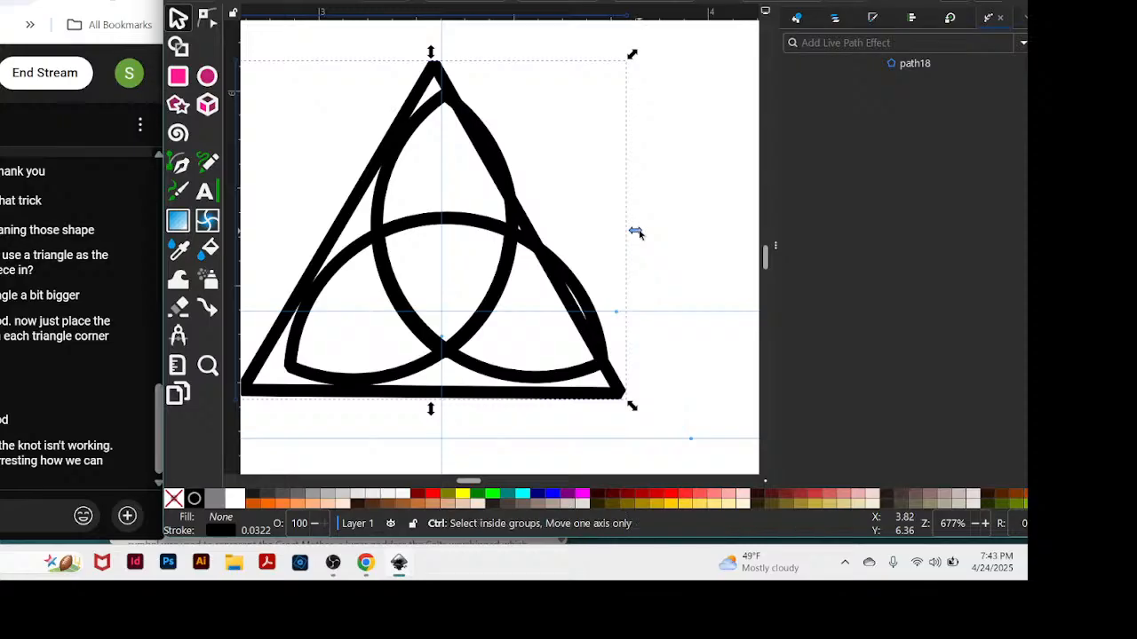
pyautogui.moveTo(639, 233); pyautogui.dragTo(655, 230)
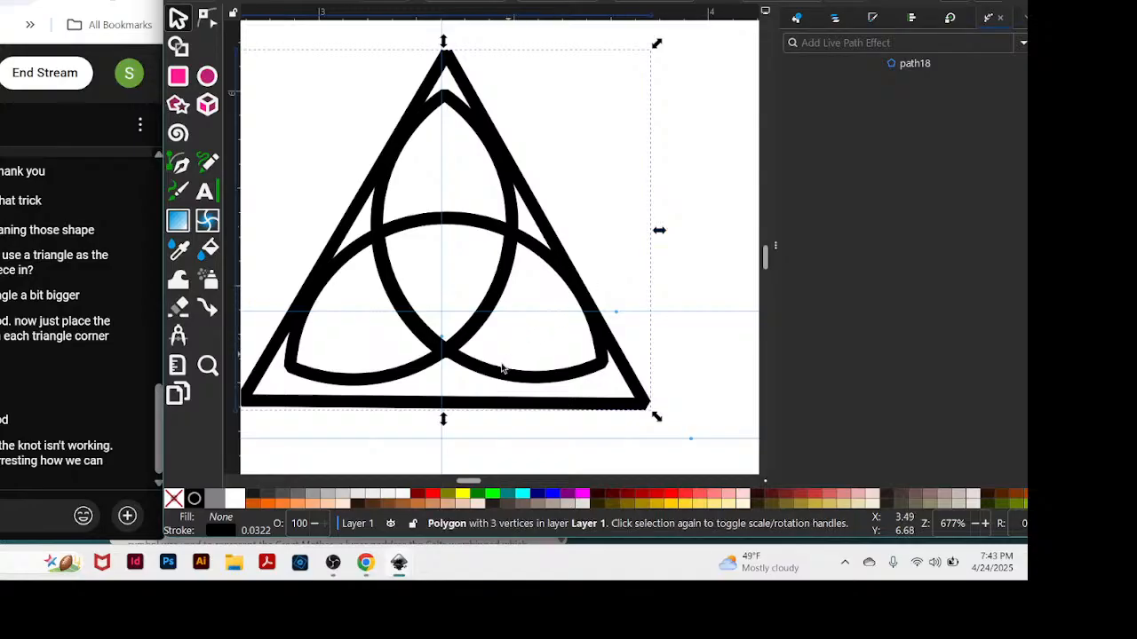
pyautogui.moveTo(471, 409); pyautogui.dragTo(472, 390)
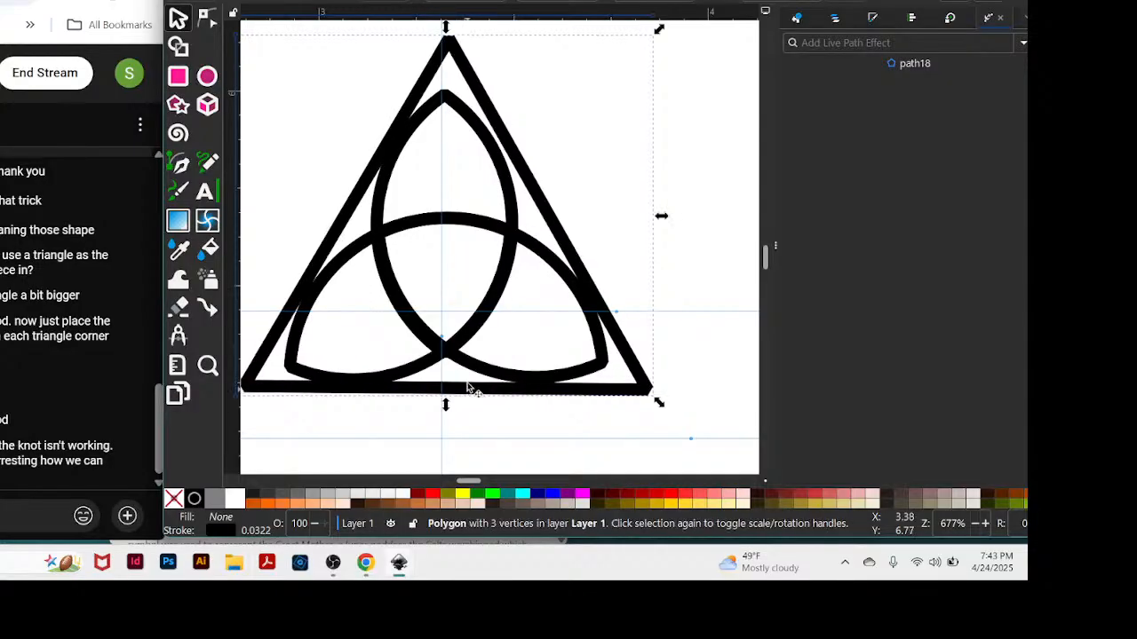
pyautogui.moveTo(468, 115); pyautogui.dragTo(464, 115)
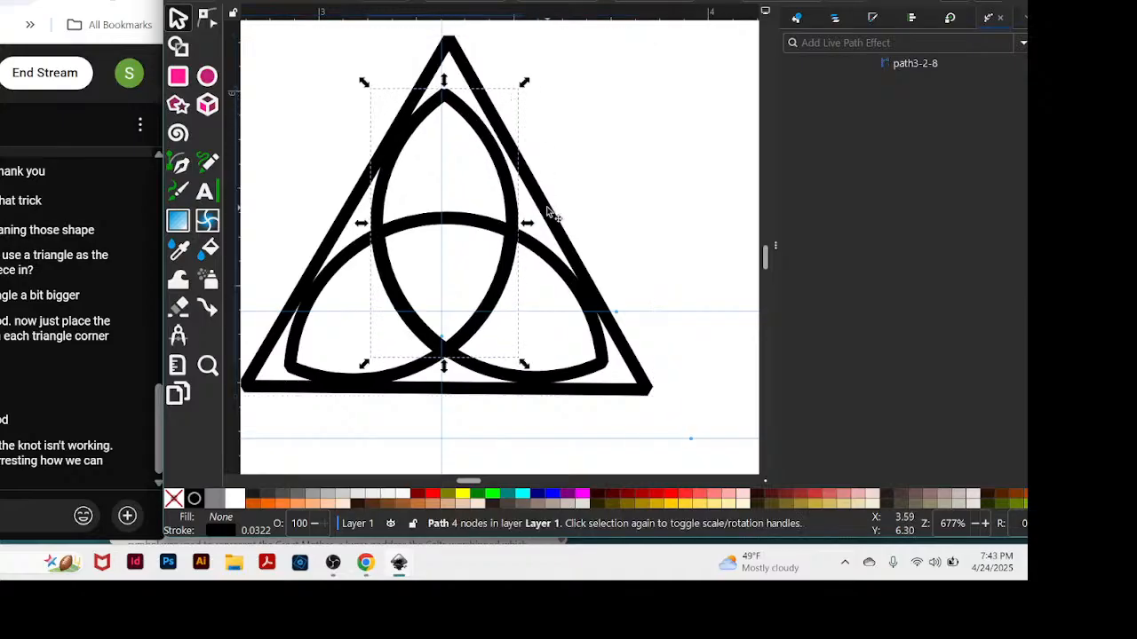
pyautogui.moveTo(545, 211); pyautogui.dragTo(546, 207)
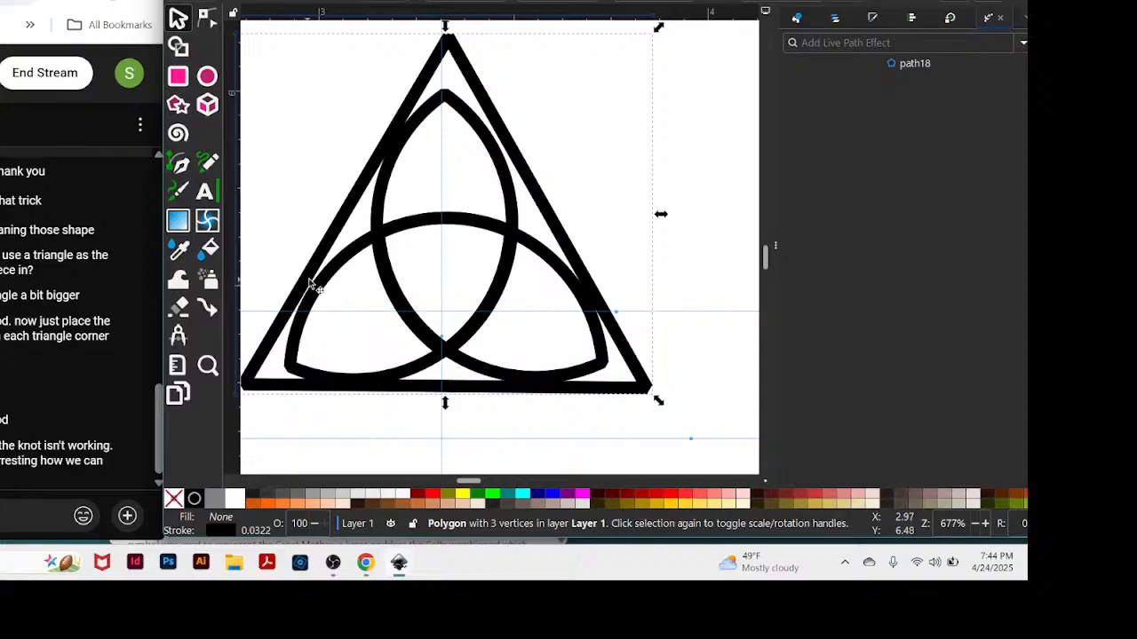
# Nudge the lower-left and upper petals slightly up, and move the vertical guide onto the upper petal's tip.
pyautogui.click(468, 332)
pyautogui.moveTo(468, 329); pyautogui.dragTo(467, 333)
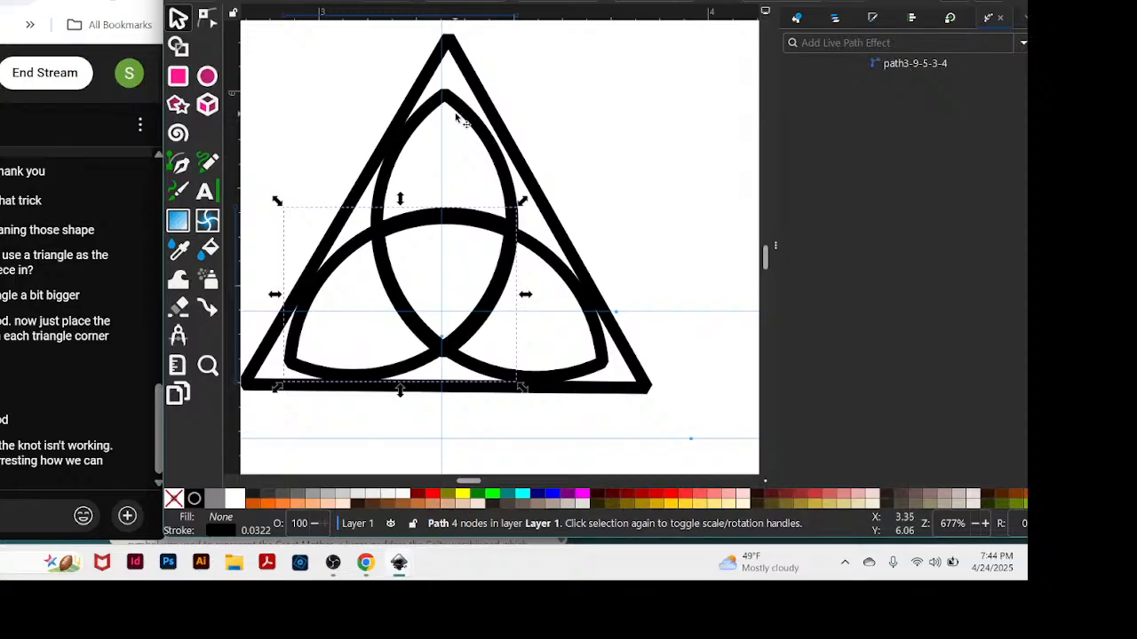
pyautogui.moveTo(461, 112); pyautogui.dragTo(460, 109)
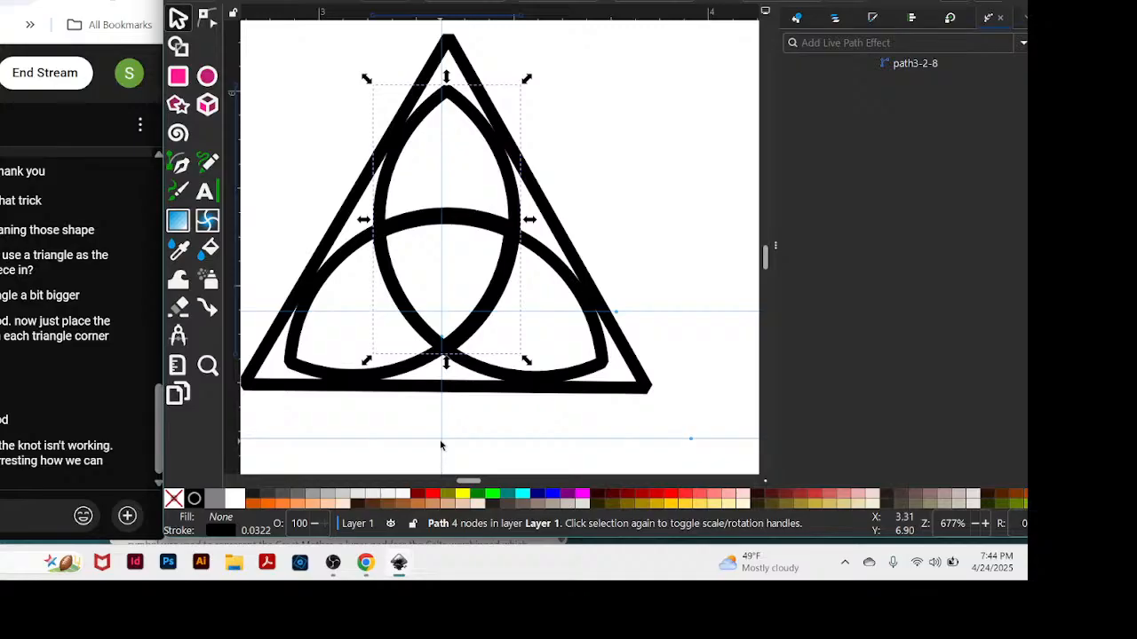
pyautogui.moveTo(442, 432); pyautogui.dragTo(449, 434)
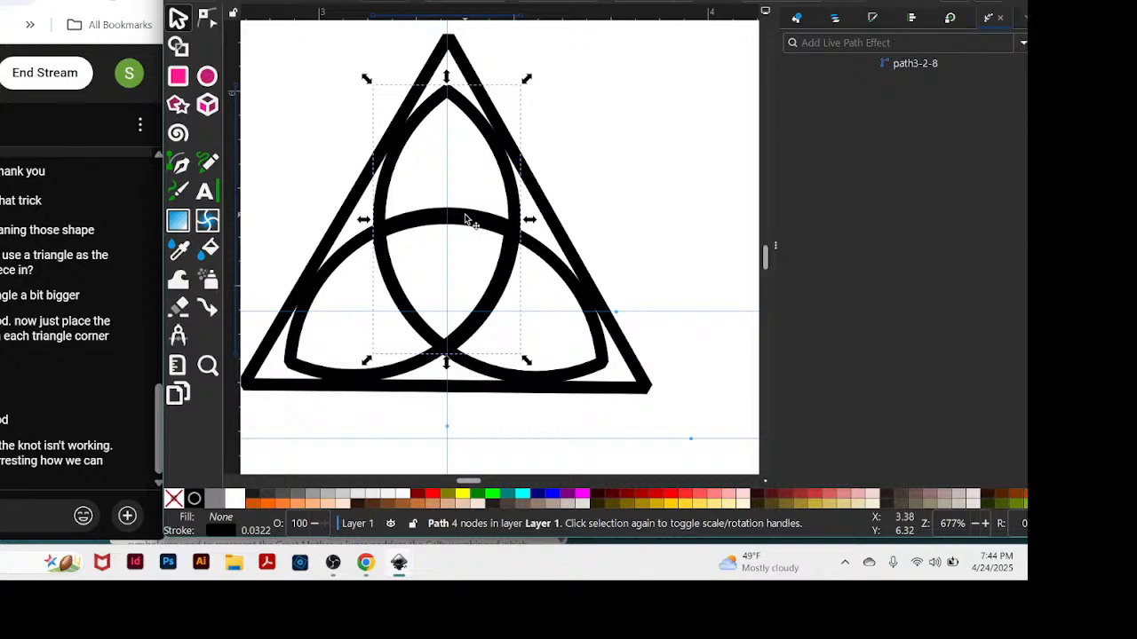
# Nudge the lower-left petal and the triangle down slightly, and try the same shift on the lower-right petal.
pyautogui.moveTo(466, 217); pyautogui.dragTo(469, 216)
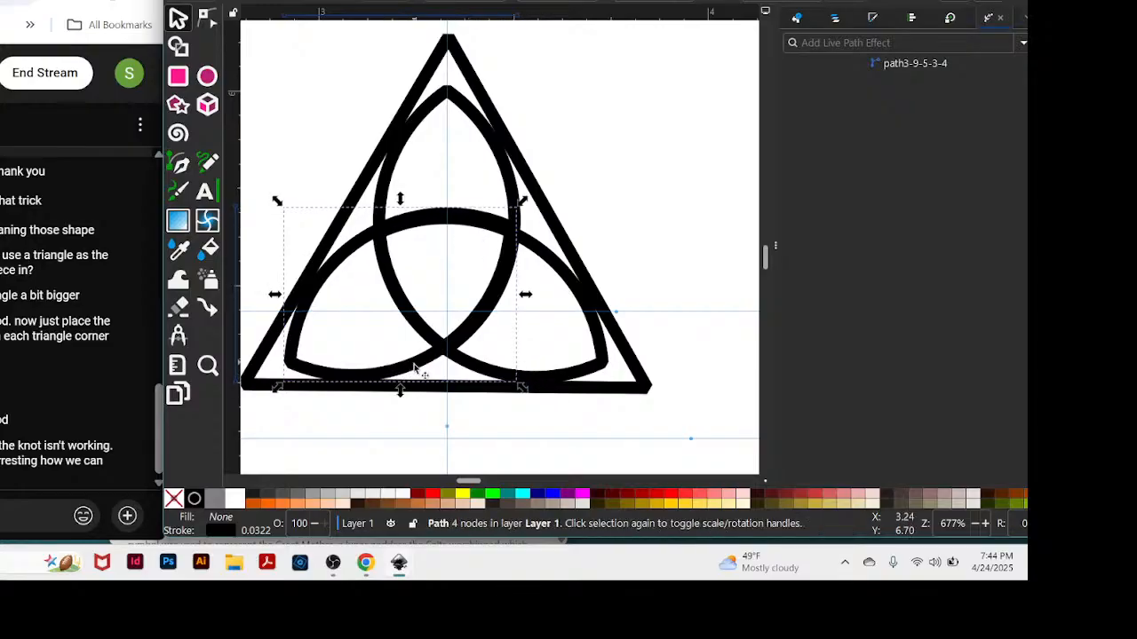
pyautogui.click(415, 370)
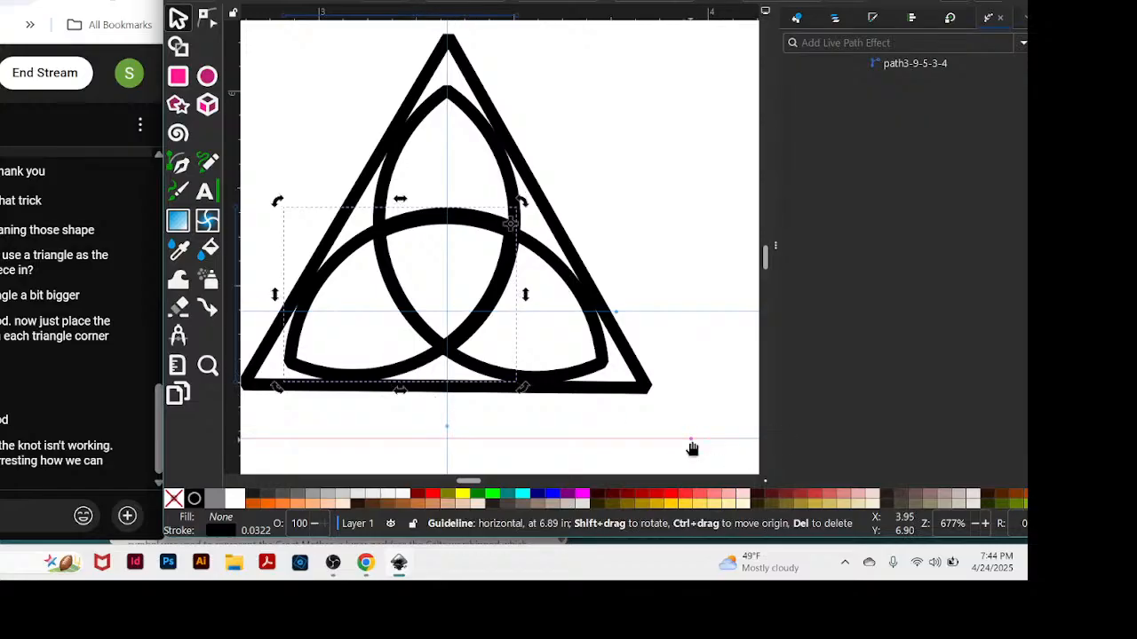
pyautogui.press('Down')
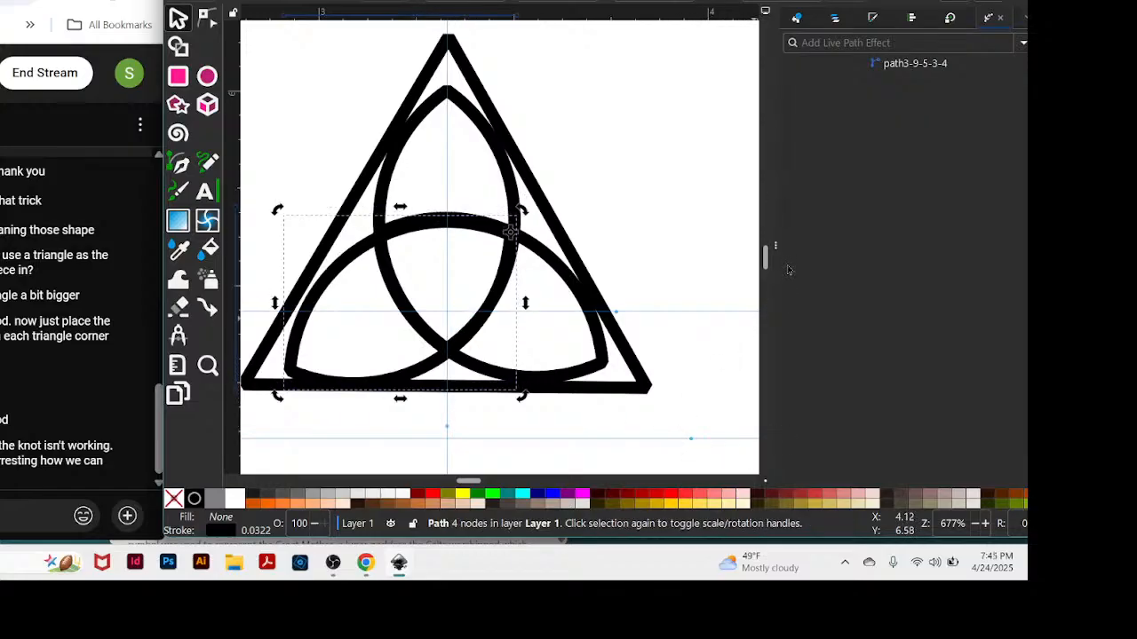
pyautogui.click(567, 384)
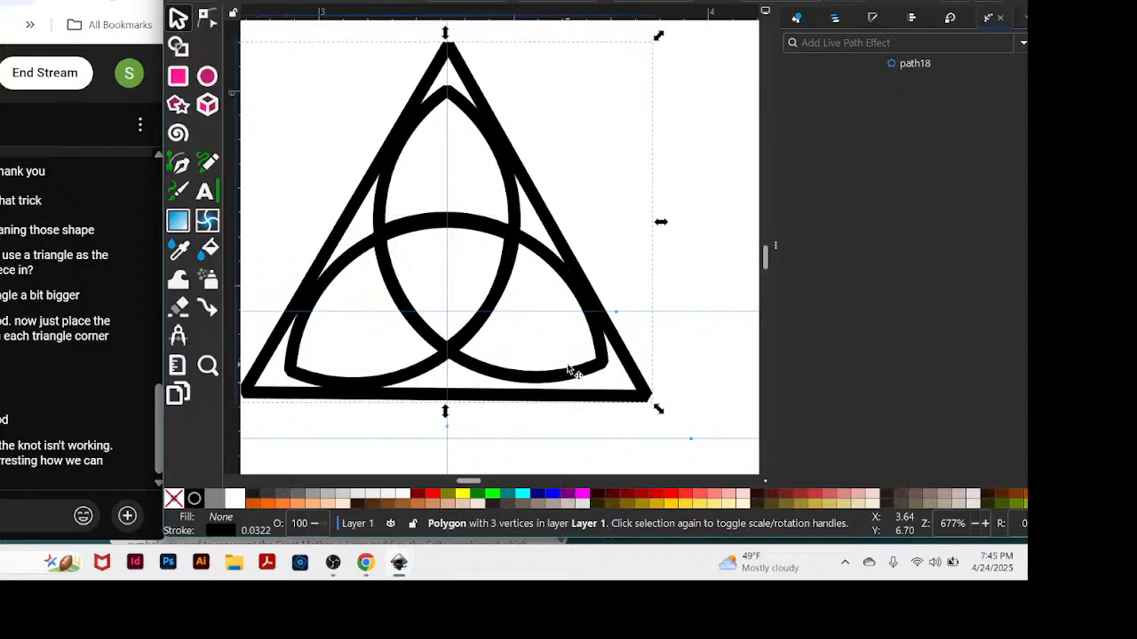
pyautogui.click(552, 381)
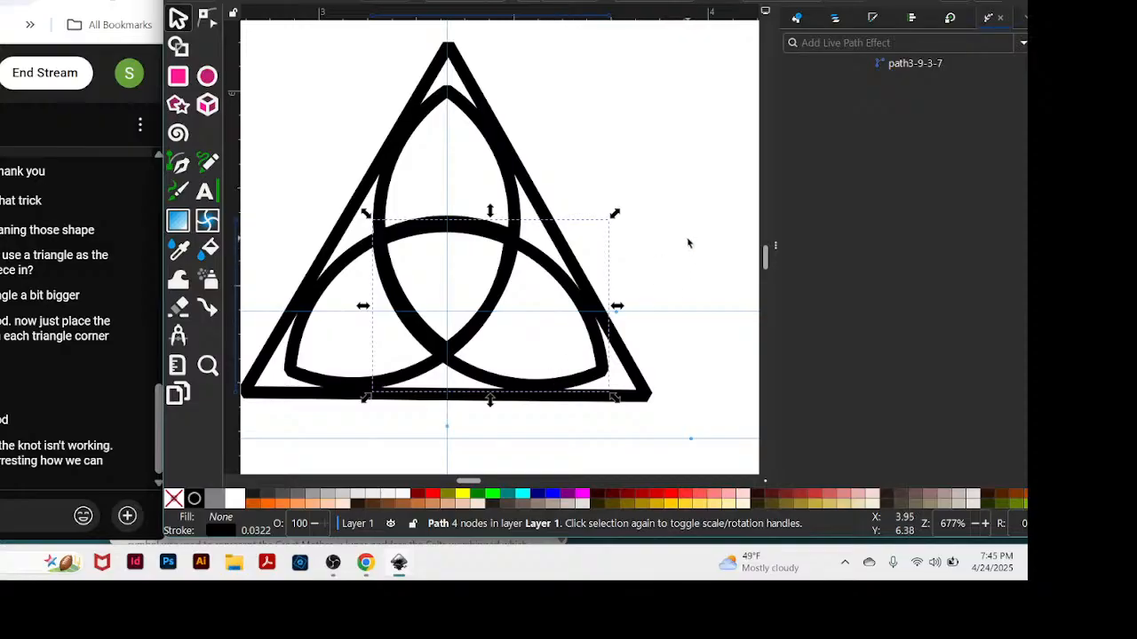
pyautogui.press('Up')
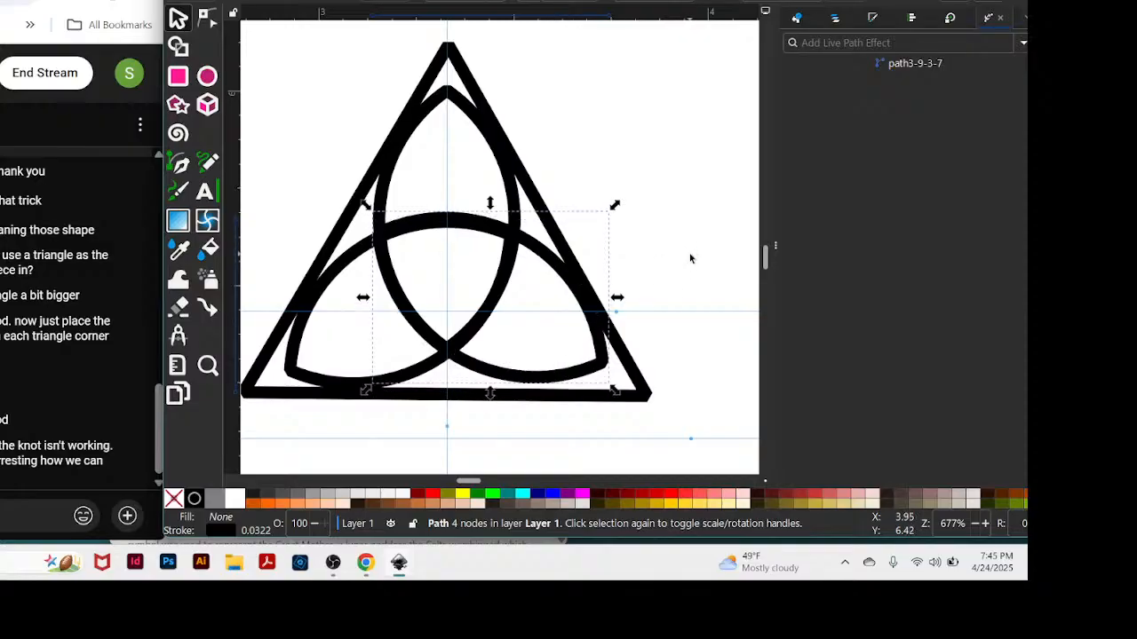
pyautogui.click(700, 240)
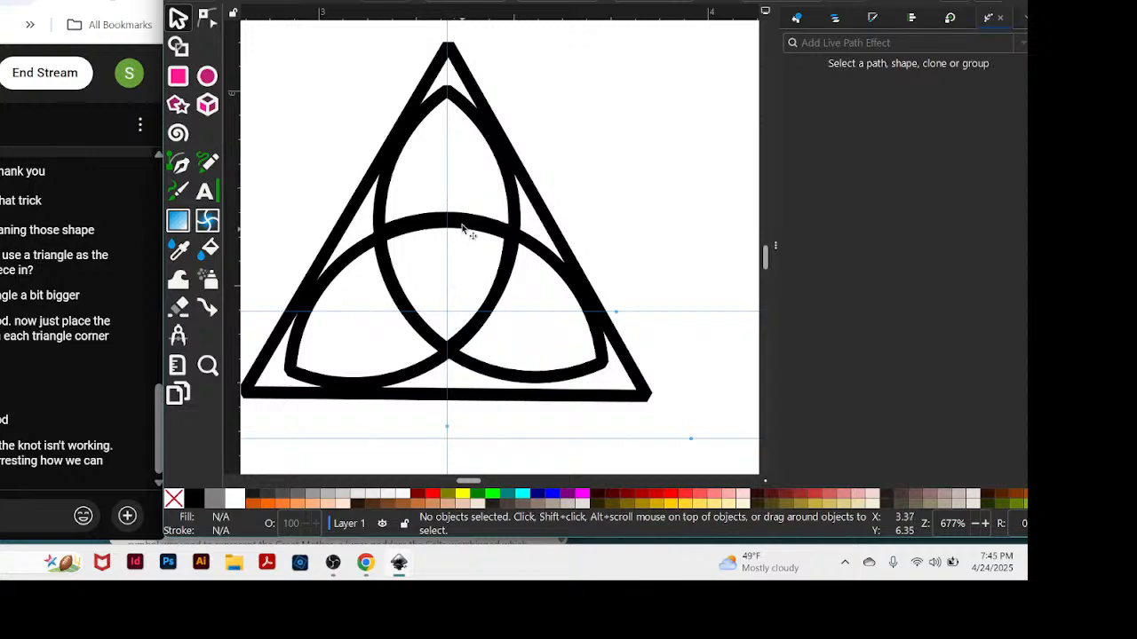
# Fine-tune the fit by nudging the upper petal slightly down and the triangle slightly to the right.
pyautogui.click(382, 218)
pyautogui.moveTo(381, 214)
pyautogui.mouseDown()
pyautogui.moveTo(396, 222)
pyautogui.moveTo(382, 221)
pyautogui.mouseUp()
pyautogui.click(720, 205)
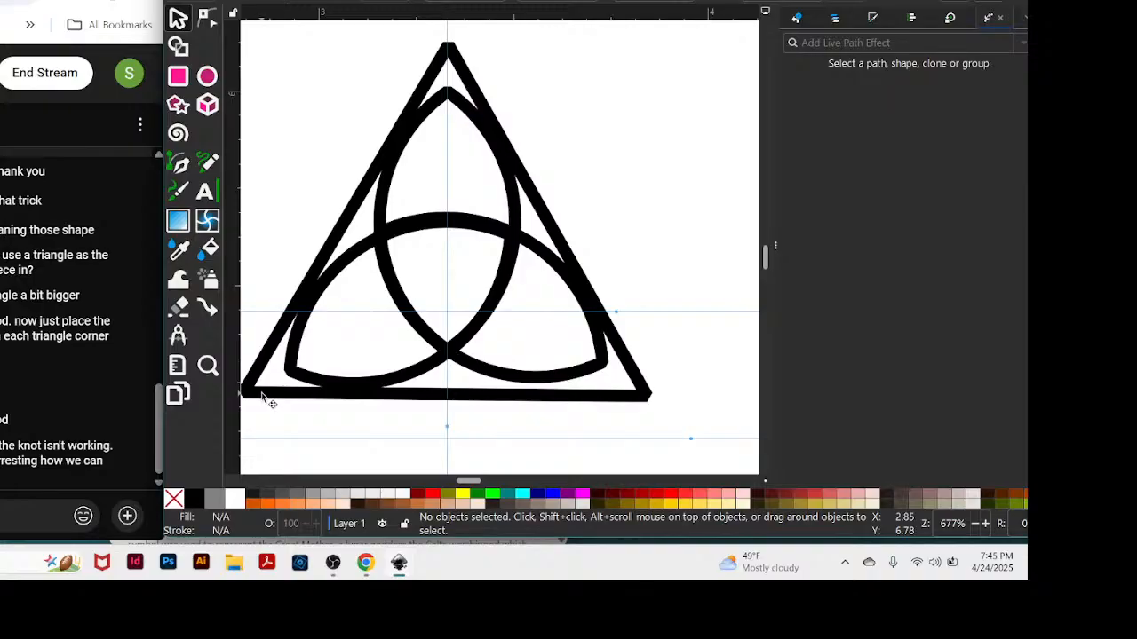
pyautogui.moveTo(262, 395); pyautogui.dragTo(266, 397)
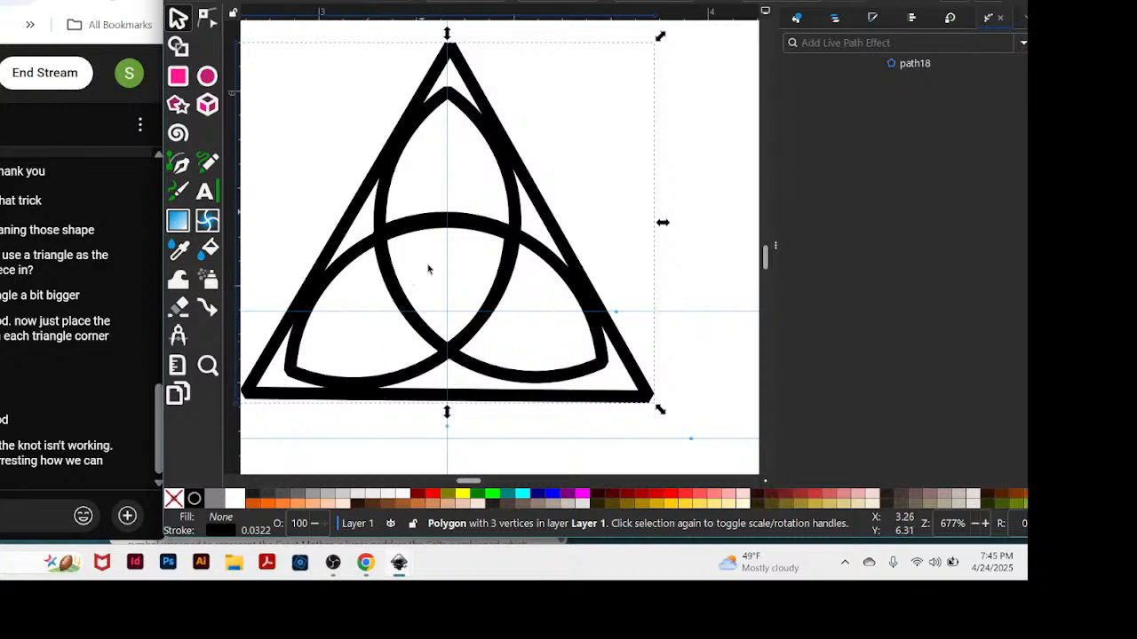
pyautogui.click(593, 430)
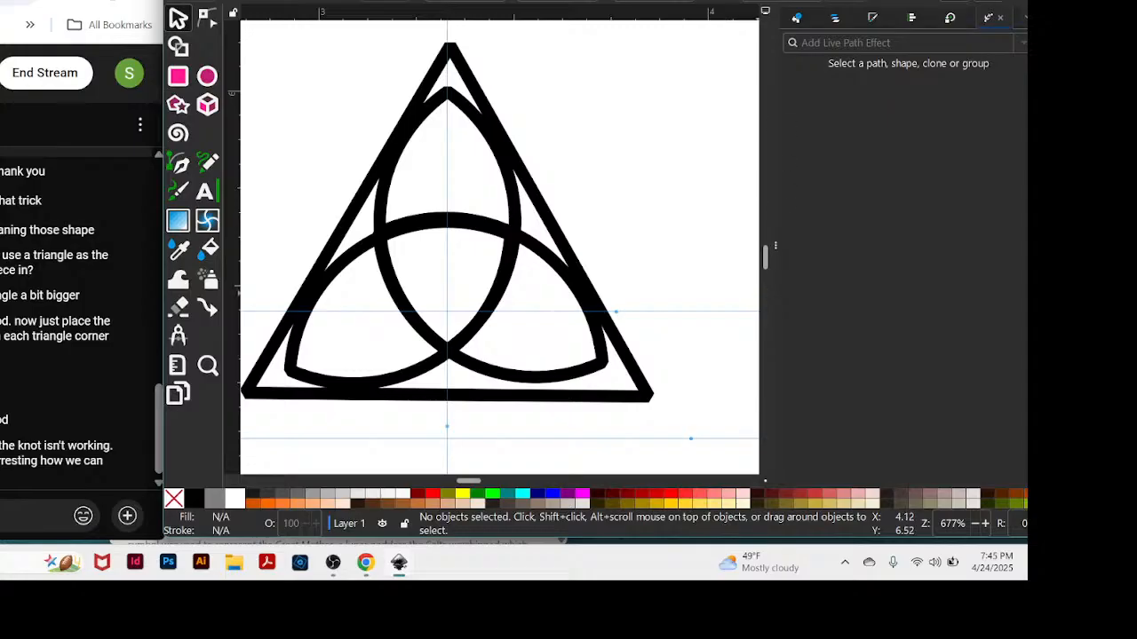
# Select all three triquetra petals together, leaving the triangle out of the selection.
pyautogui.click(493, 302)
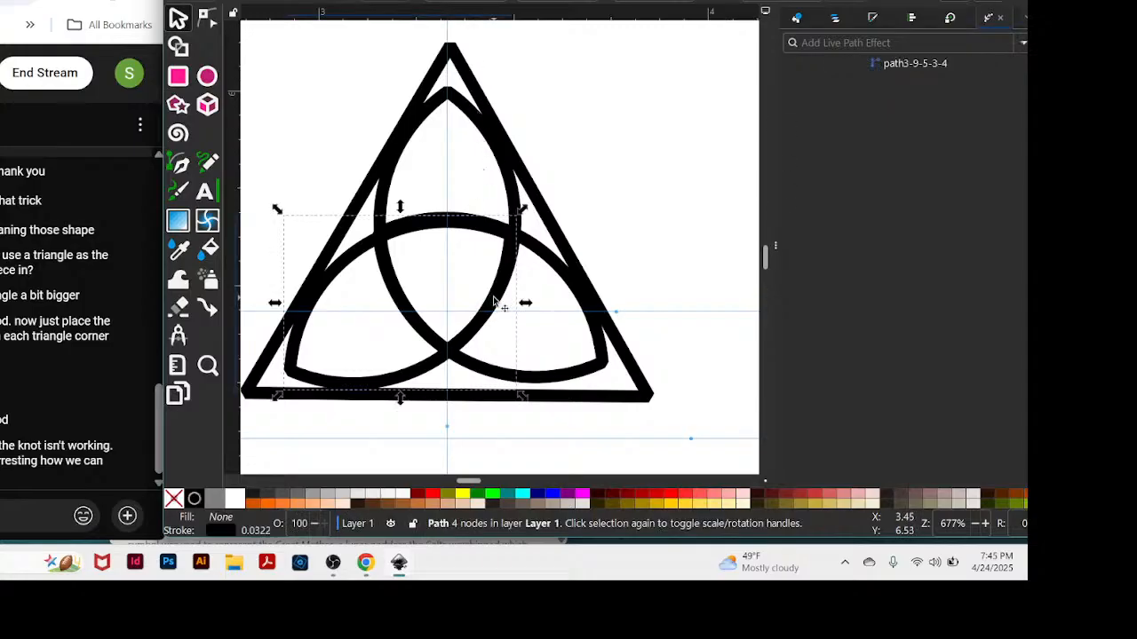
pyautogui.keyDown('shift'); pyautogui.click(549, 265); pyautogui.keyUp('shift')
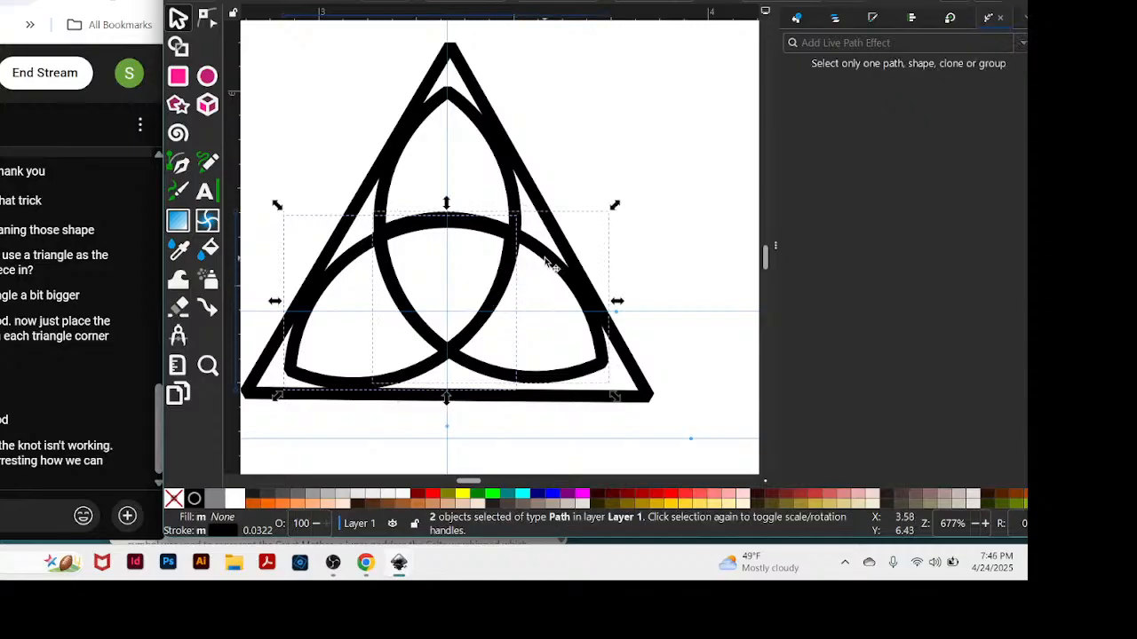
pyautogui.keyDown('shift'); pyautogui.click(462, 109); pyautogui.keyUp('shift')
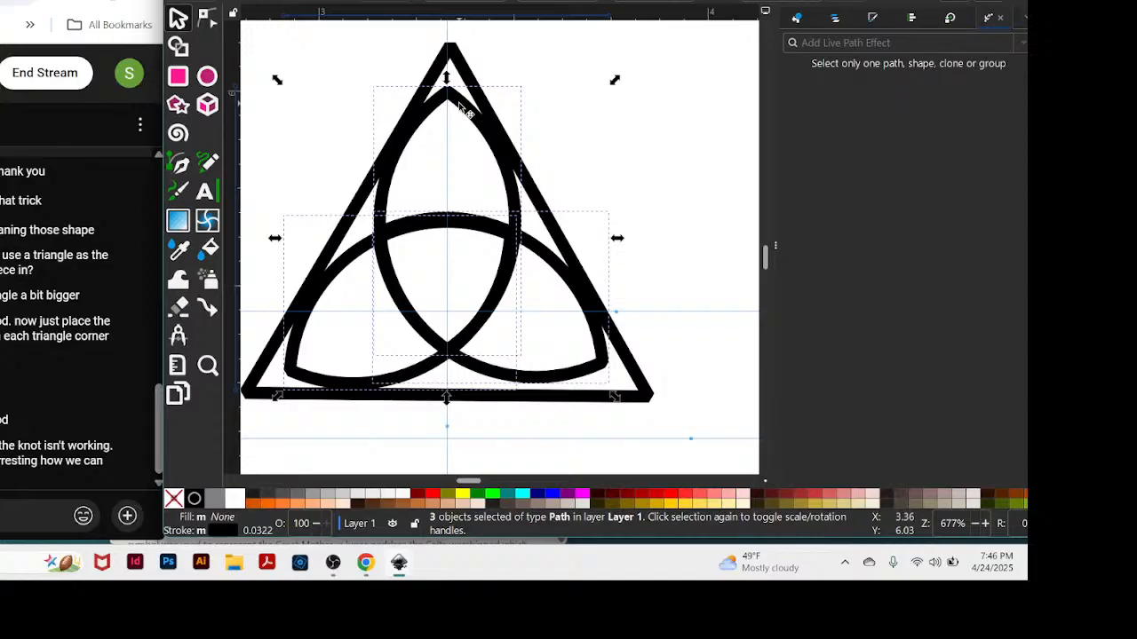
pyautogui.keyDown('shift'); pyautogui.click(461, 107); pyautogui.keyUp('shift')
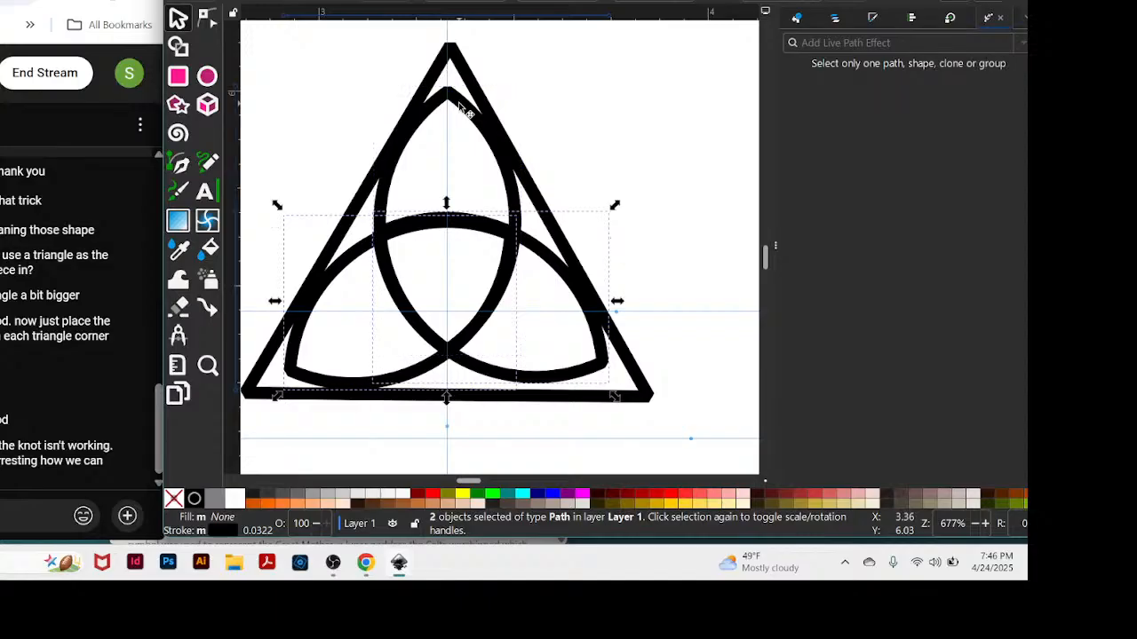
pyautogui.keyDown('shift'); pyautogui.click(459, 105); pyautogui.keyUp('shift')
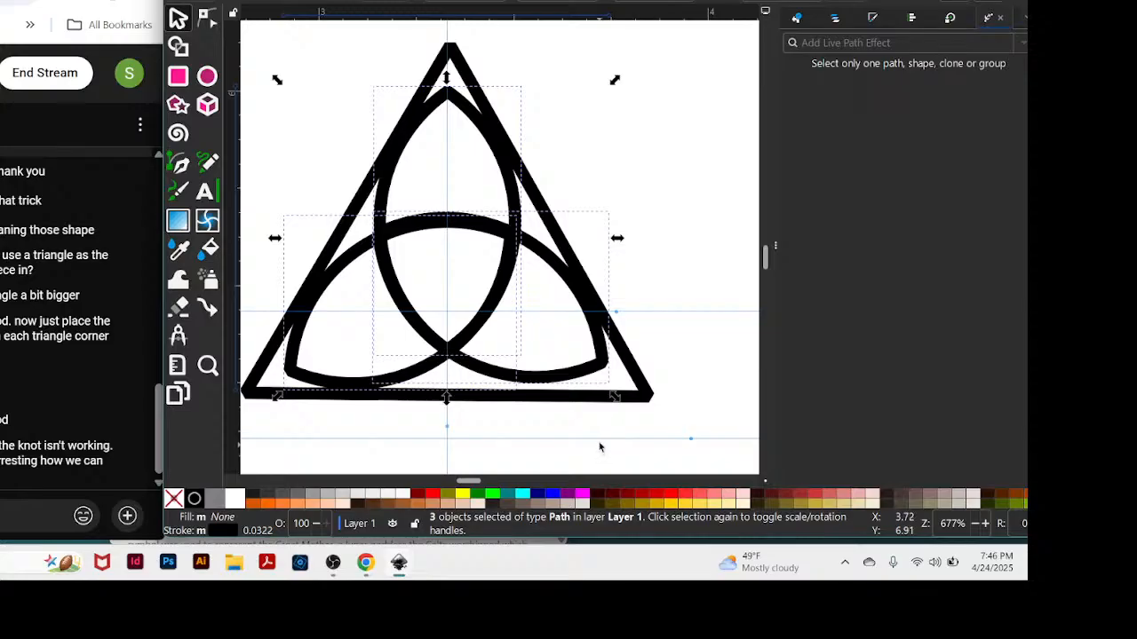
# Move the lowest horizontal guide up to the lower edge of the triangle's base.
pyautogui.moveTo(600, 439); pyautogui.dragTo(606, 411)
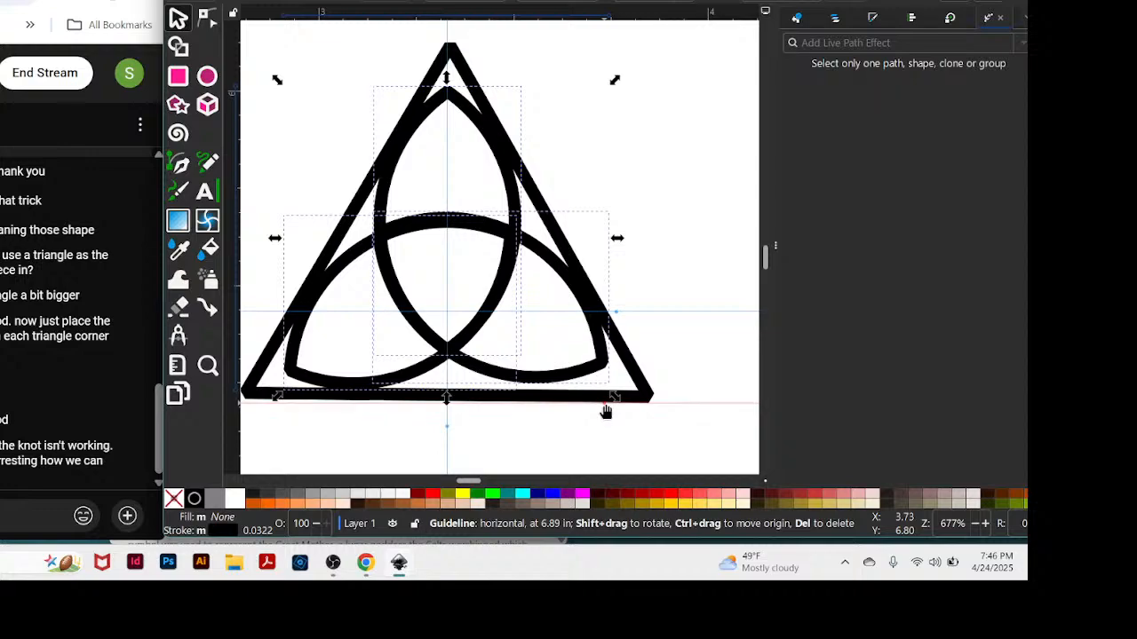
pyautogui.moveTo(606, 413); pyautogui.dragTo(608, 417)
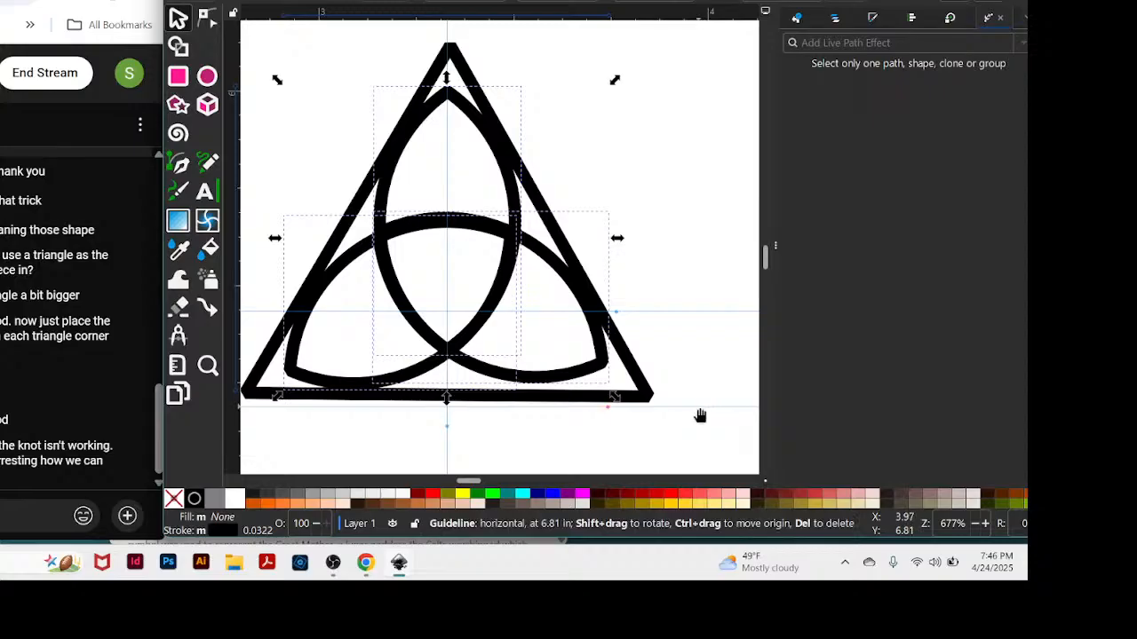
pyautogui.moveTo(700, 415); pyautogui.dragTo(700, 412)
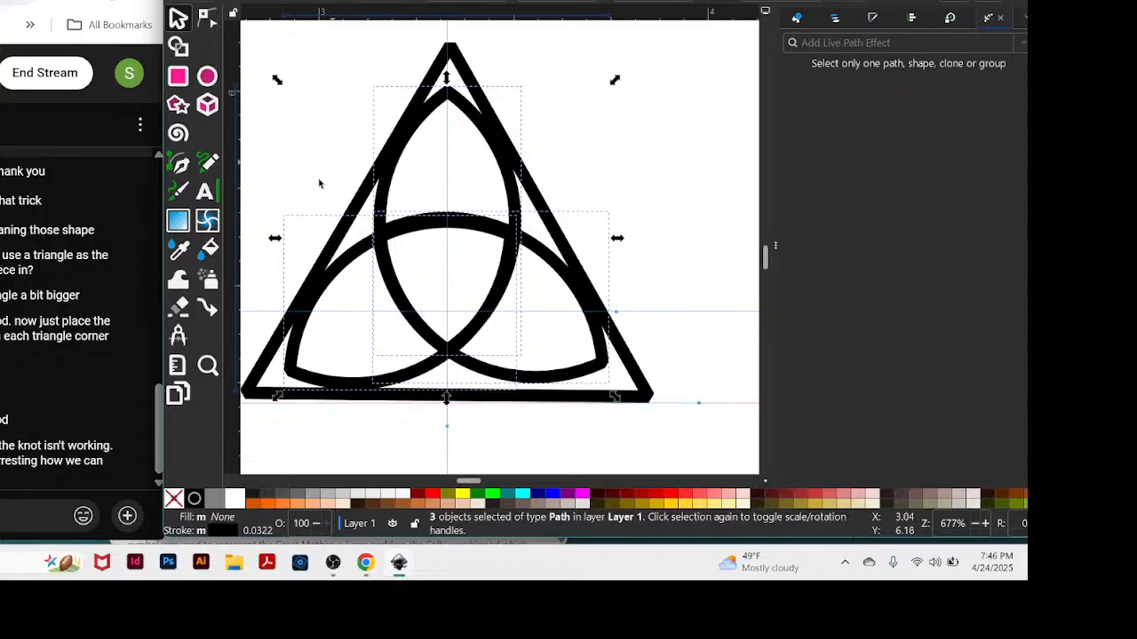
# Rotate the triangle very slightly so its base is level.
pyautogui.click(273, 356)
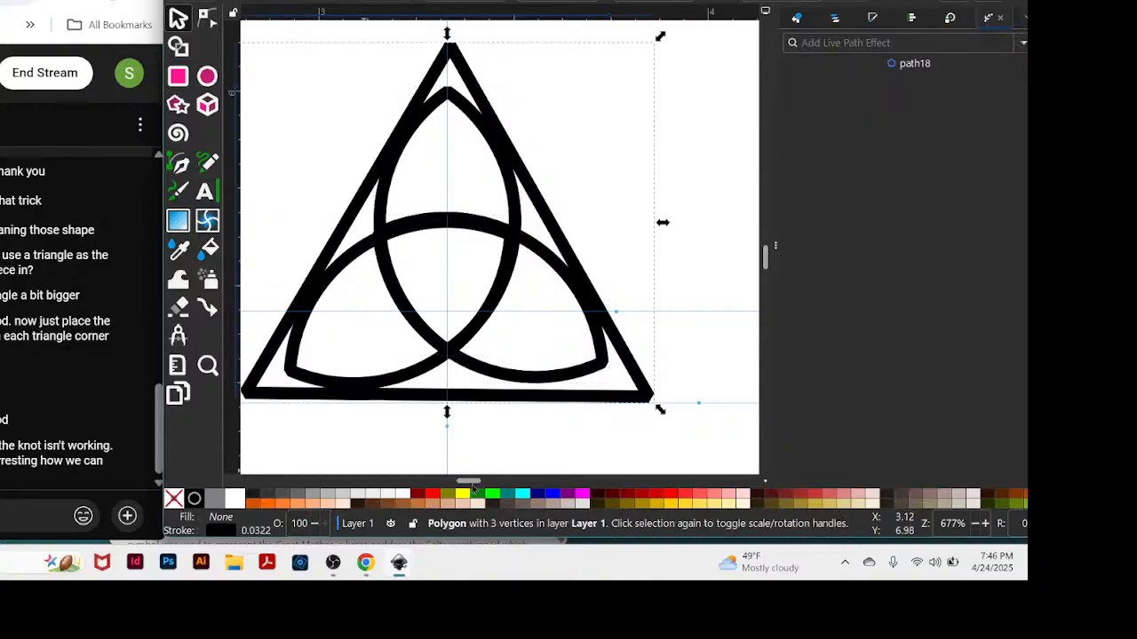
pyautogui.moveTo(466, 481); pyautogui.dragTo(462, 480)
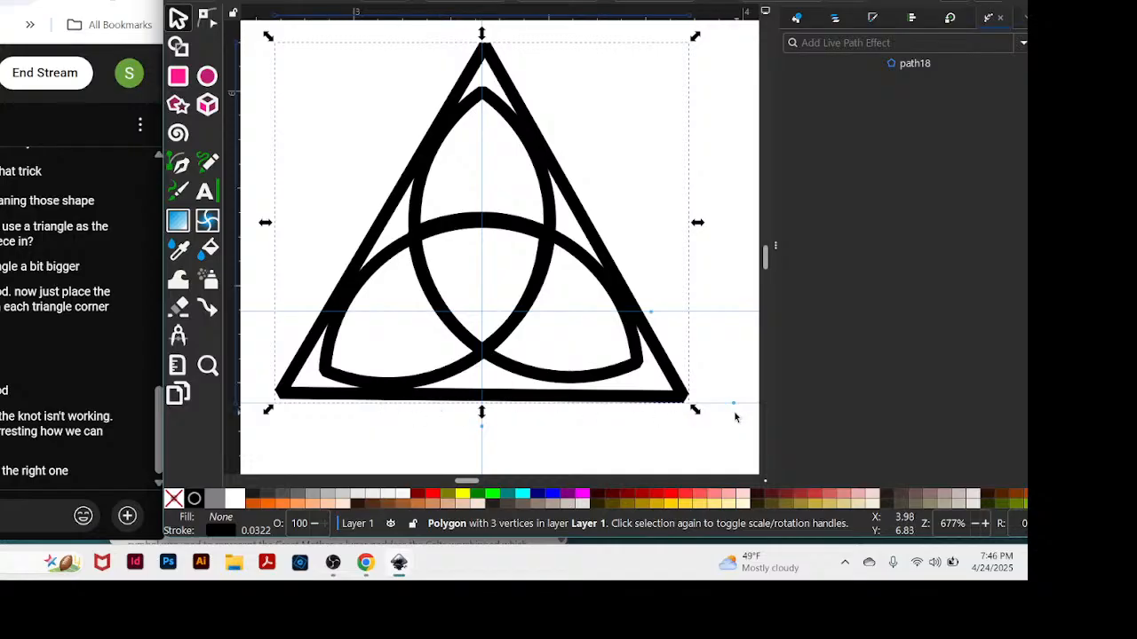
pyautogui.click(286, 392)
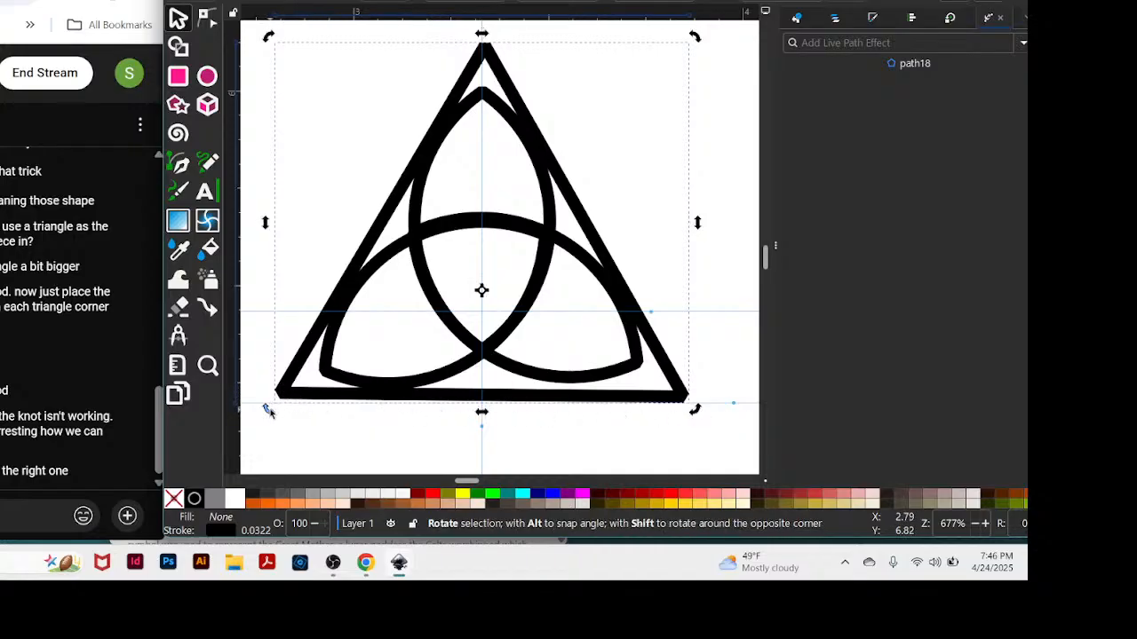
pyautogui.moveTo(270, 410); pyautogui.dragTo(271, 413)
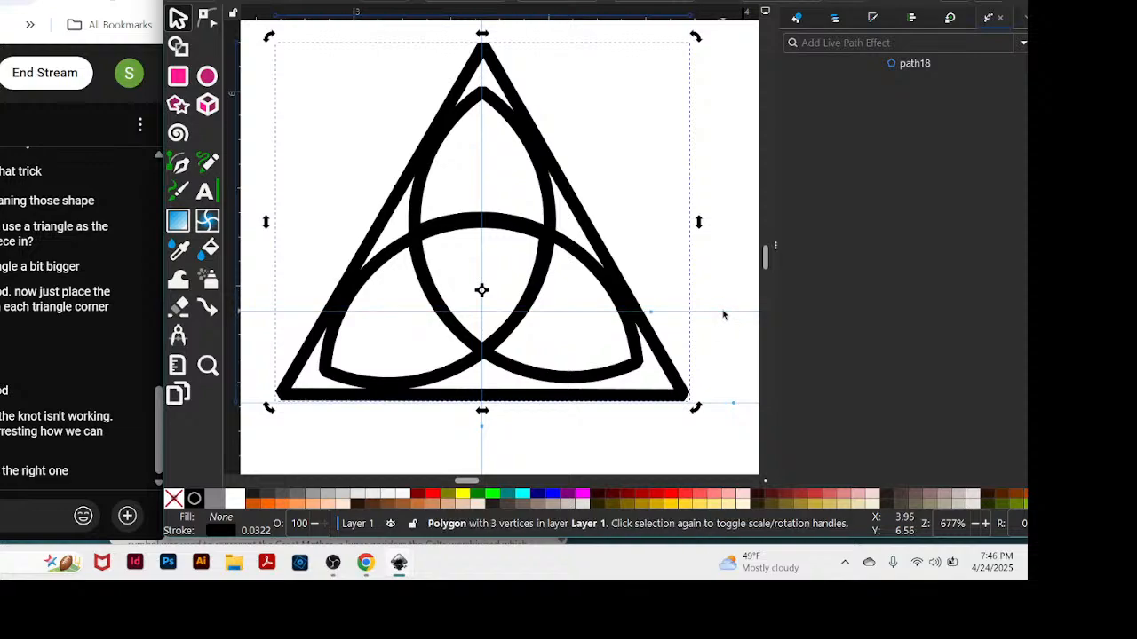
# Move the upper horizontal guide down to the top edge of the triangle's base and nudge the lower-right petal slightly down and right.
pyautogui.moveTo(725, 321); pyautogui.dragTo(713, 396)
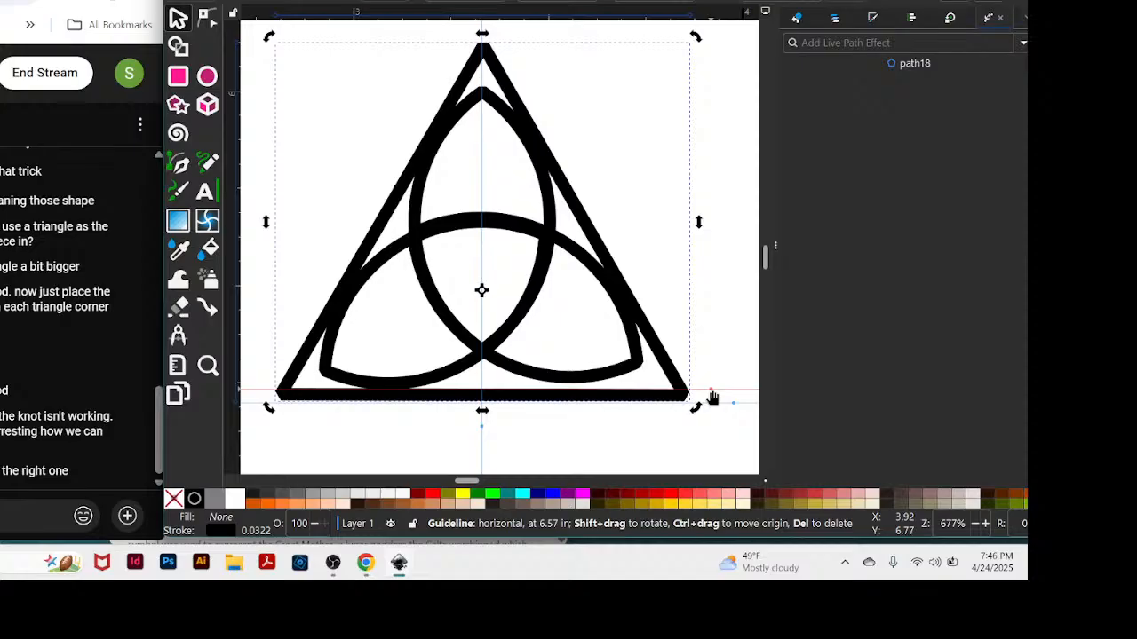
pyautogui.click(616, 373)
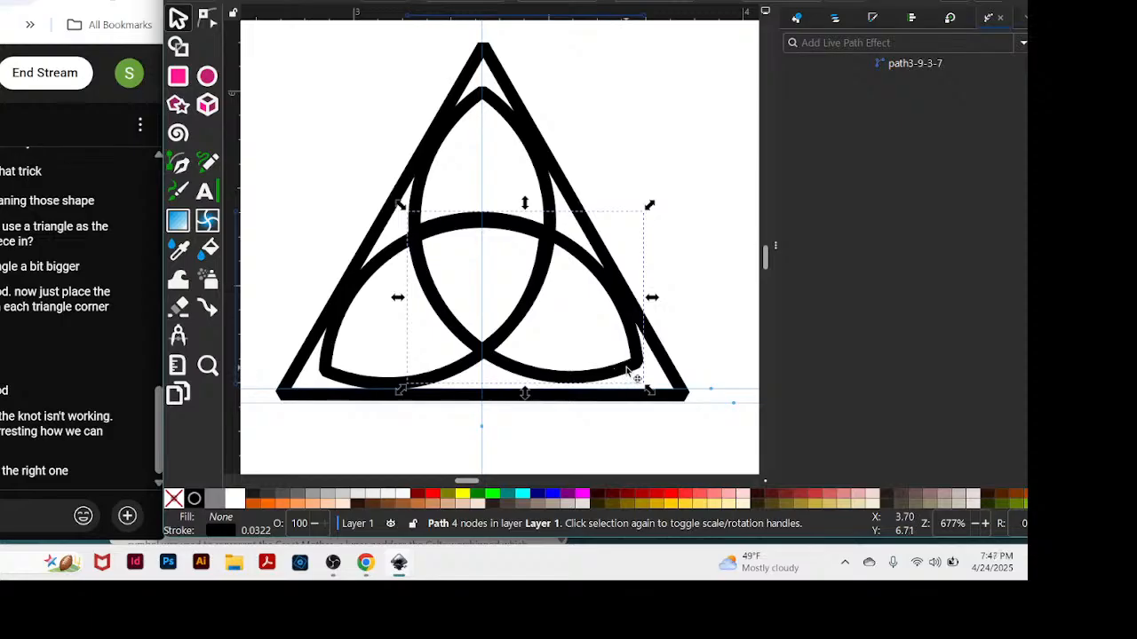
pyautogui.moveTo(627, 372); pyautogui.dragTo(629, 380)
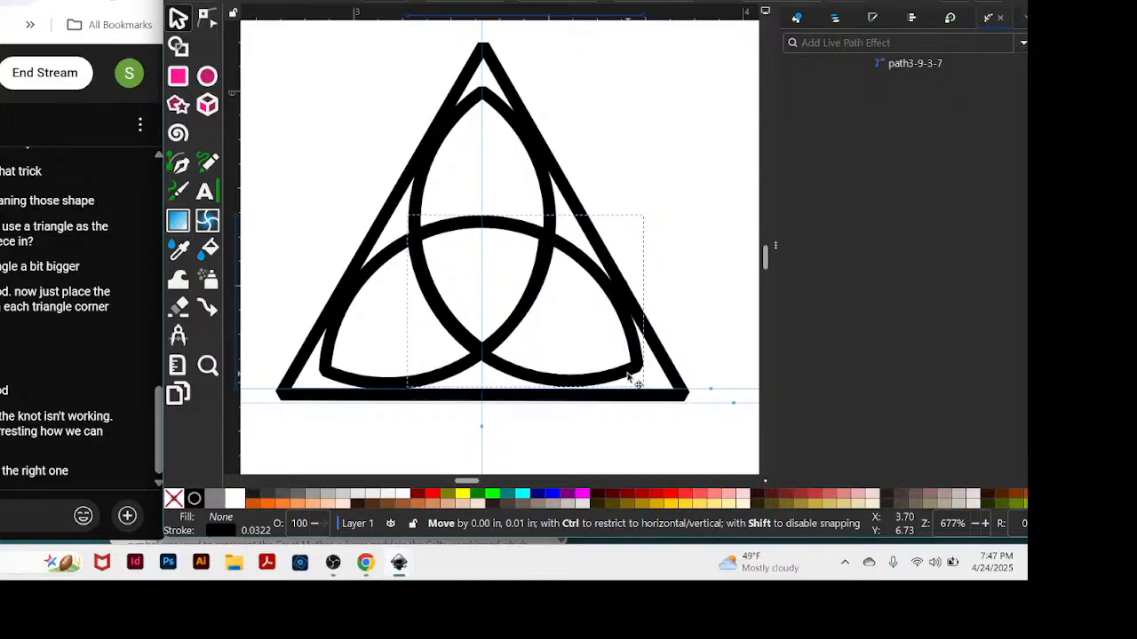
pyautogui.moveTo(627, 373); pyautogui.dragTo(628, 375)
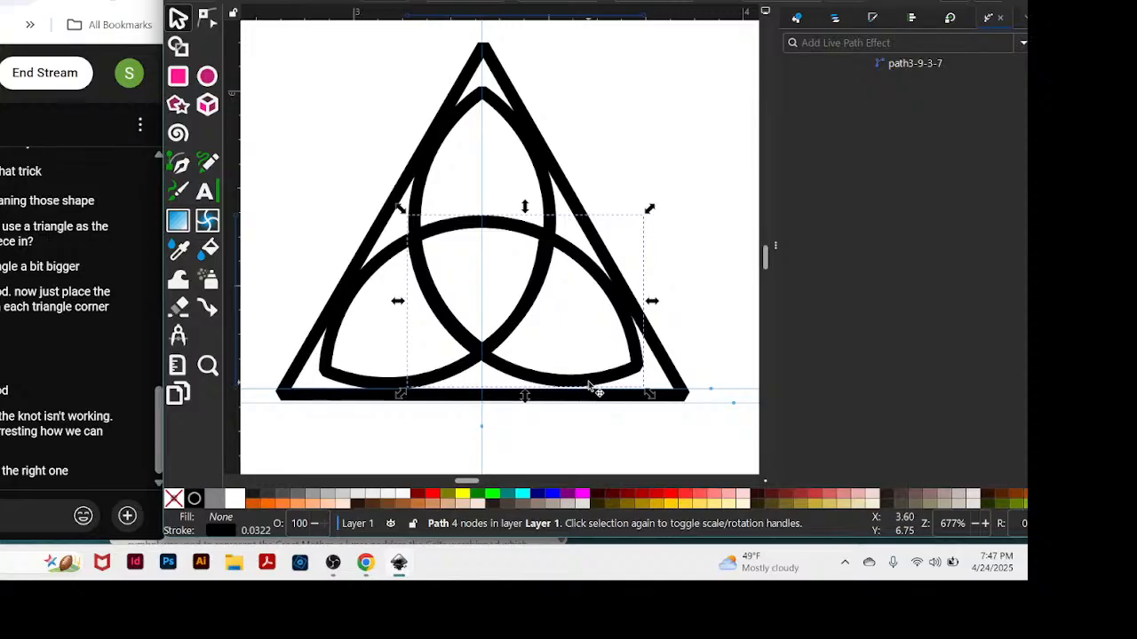
pyautogui.moveTo(594, 385); pyautogui.dragTo(595, 384)
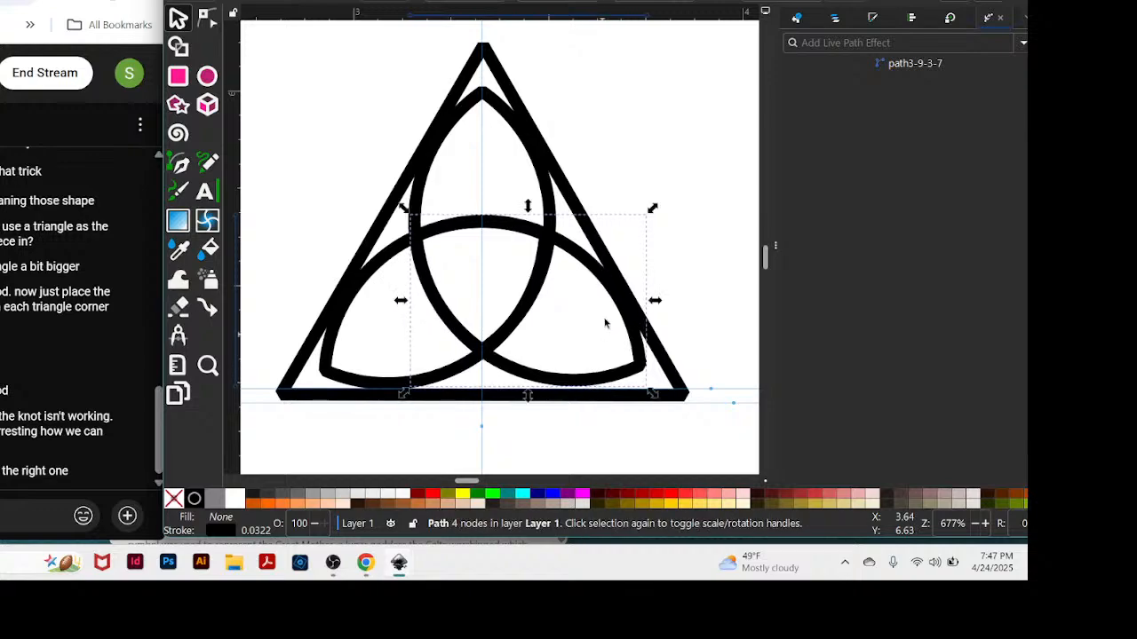
# Move the triangle clear of the three petals into the empty area below and to the left of the triquetra.
pyautogui.moveTo(493, 52); pyautogui.dragTo(265, 463)
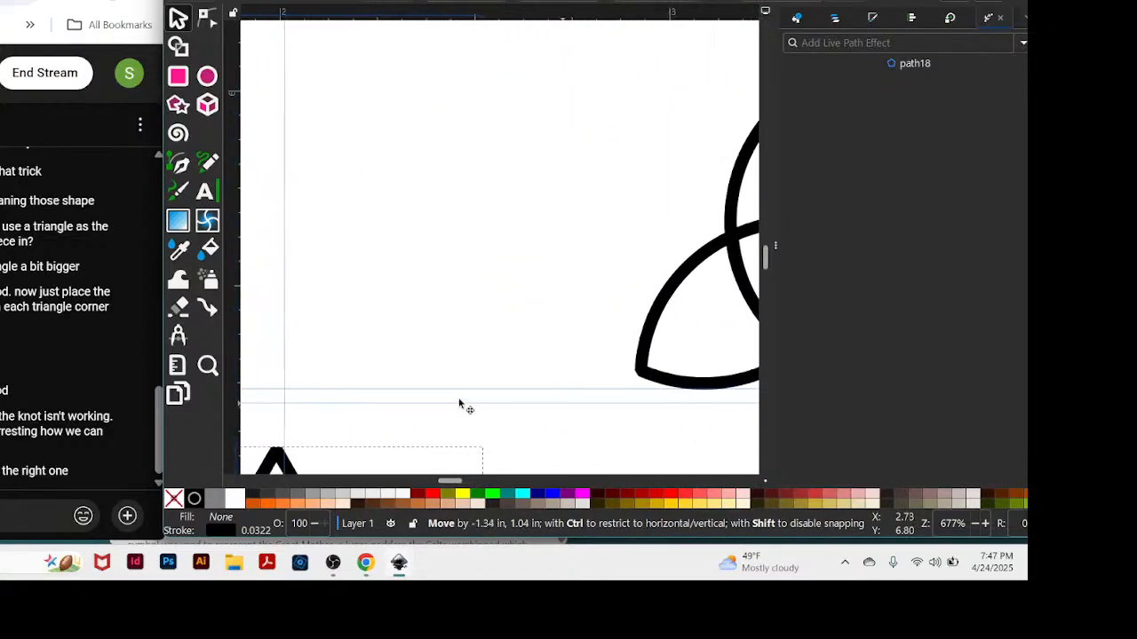
pyautogui.moveTo(449, 484); pyautogui.dragTo(463, 489)
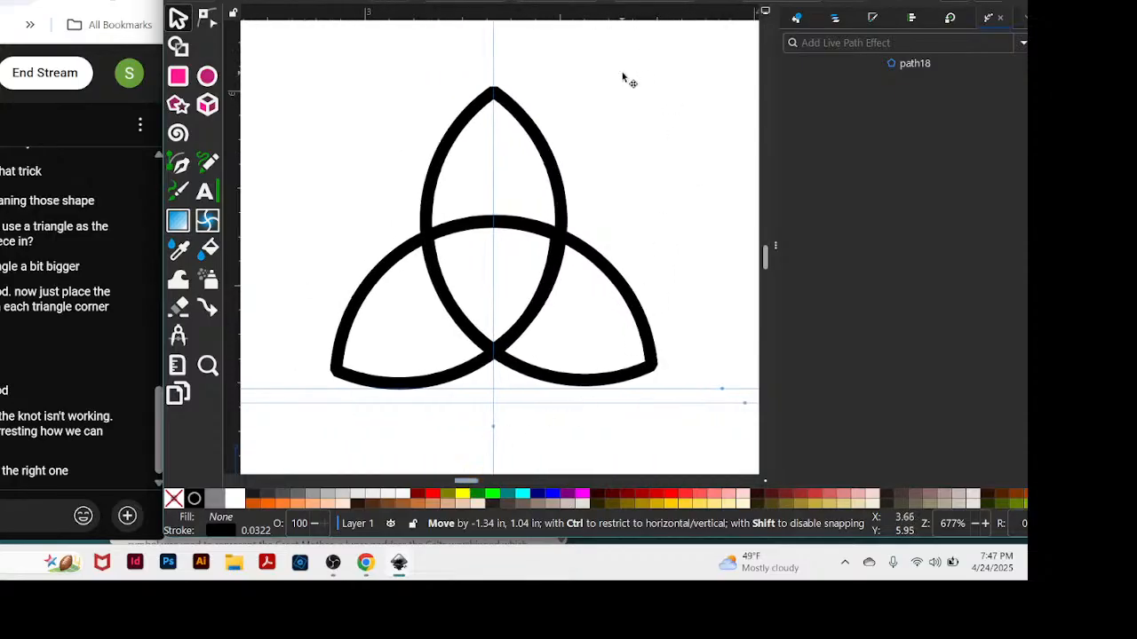
pyautogui.click(553, 164)
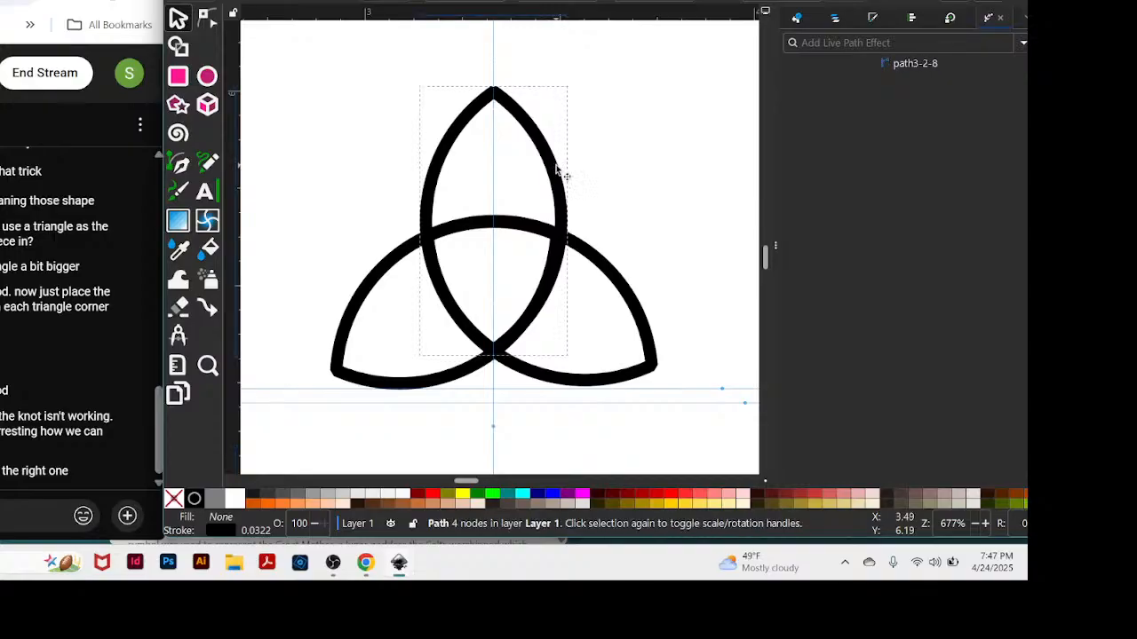
pyautogui.click(633, 141)
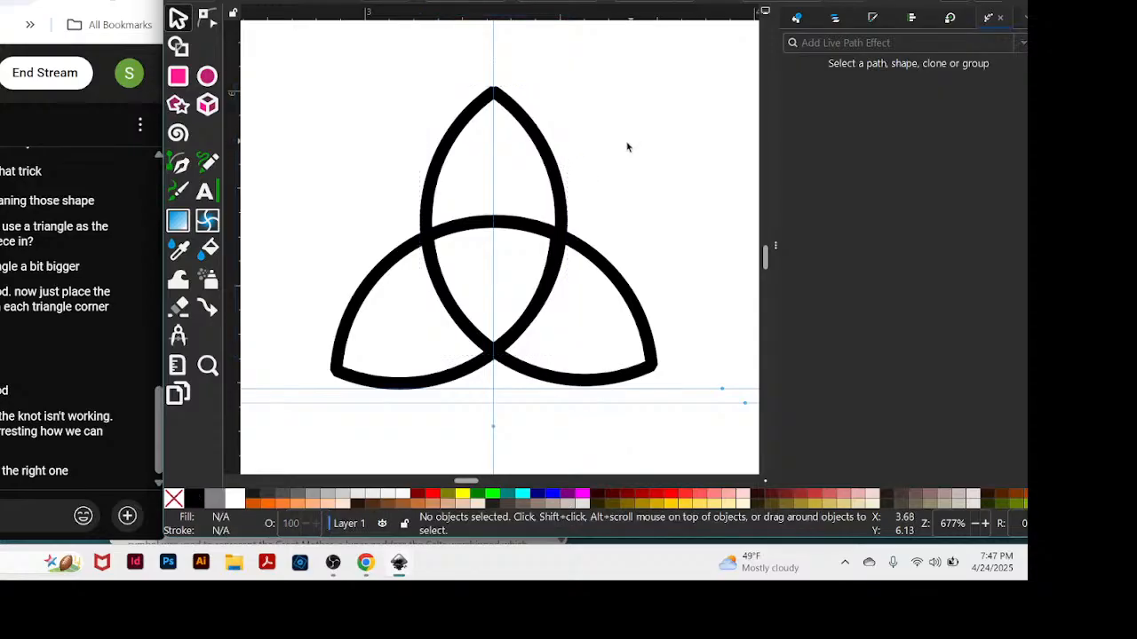
pyautogui.click(563, 199)
pyautogui.moveTo(563, 199); pyautogui.dragTo(555, 171)
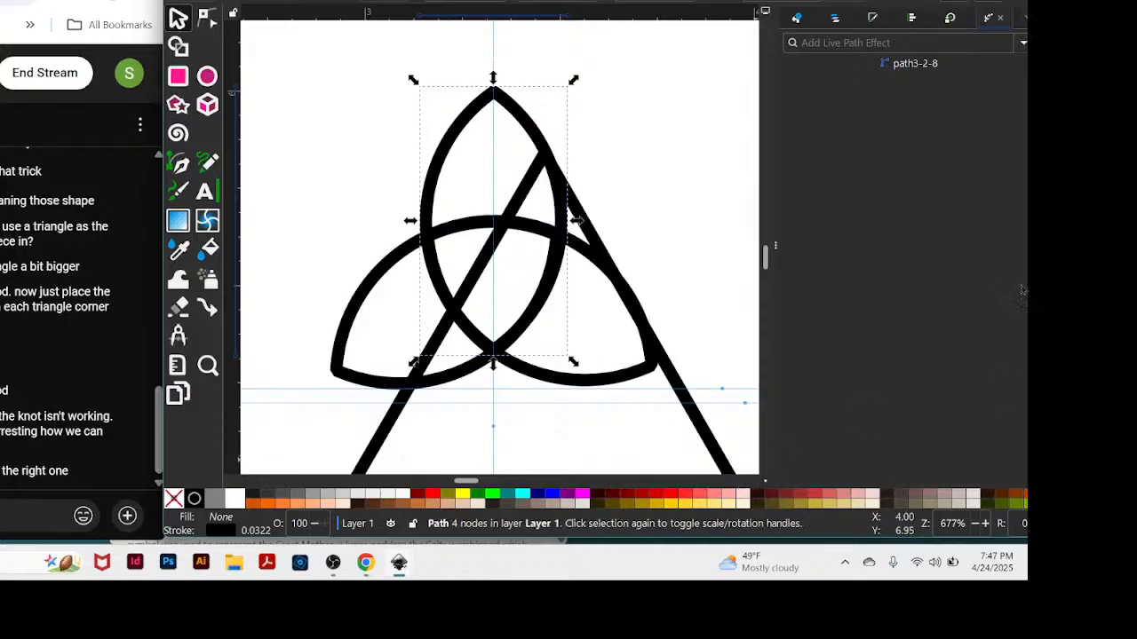
pyautogui.press('-')
pyautogui.press('-')
pyautogui.press('-')
pyautogui.press('-')
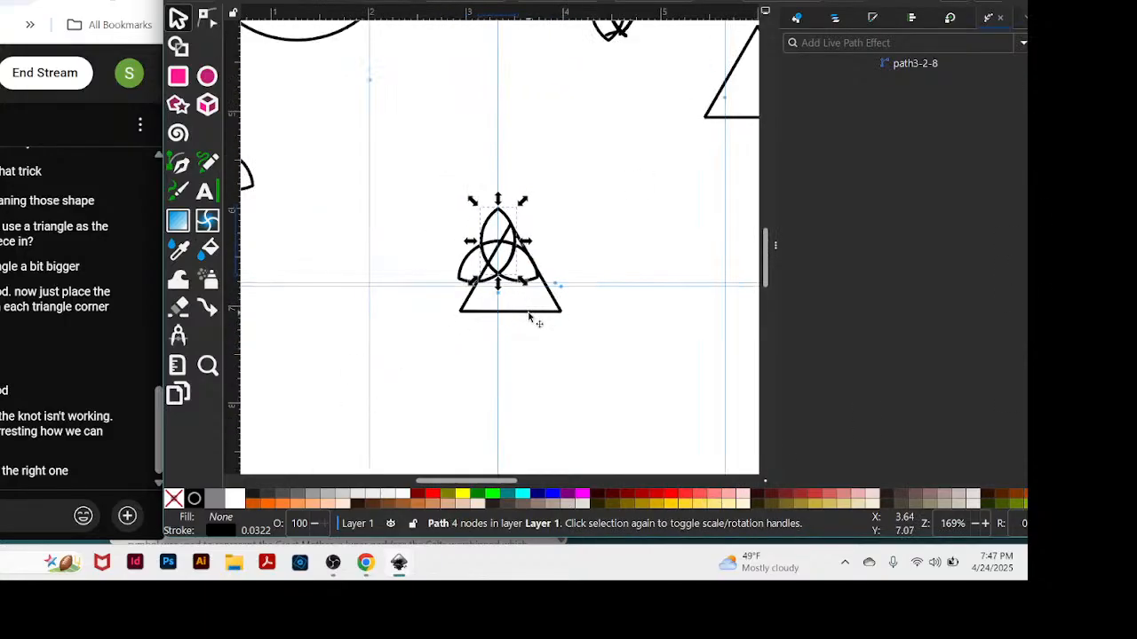
pyautogui.moveTo(531, 315); pyautogui.dragTo(312, 436)
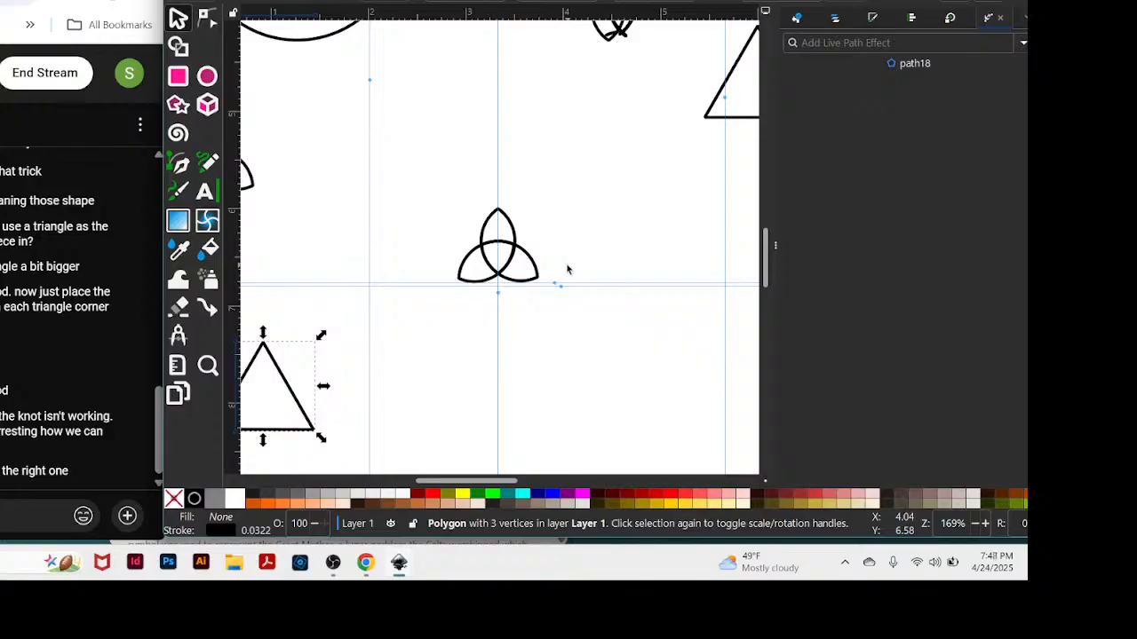
# Group the three triquetra petals and convert their strokes to paths.
pyautogui.moveTo(475, 183); pyautogui.dragTo(510, 295)
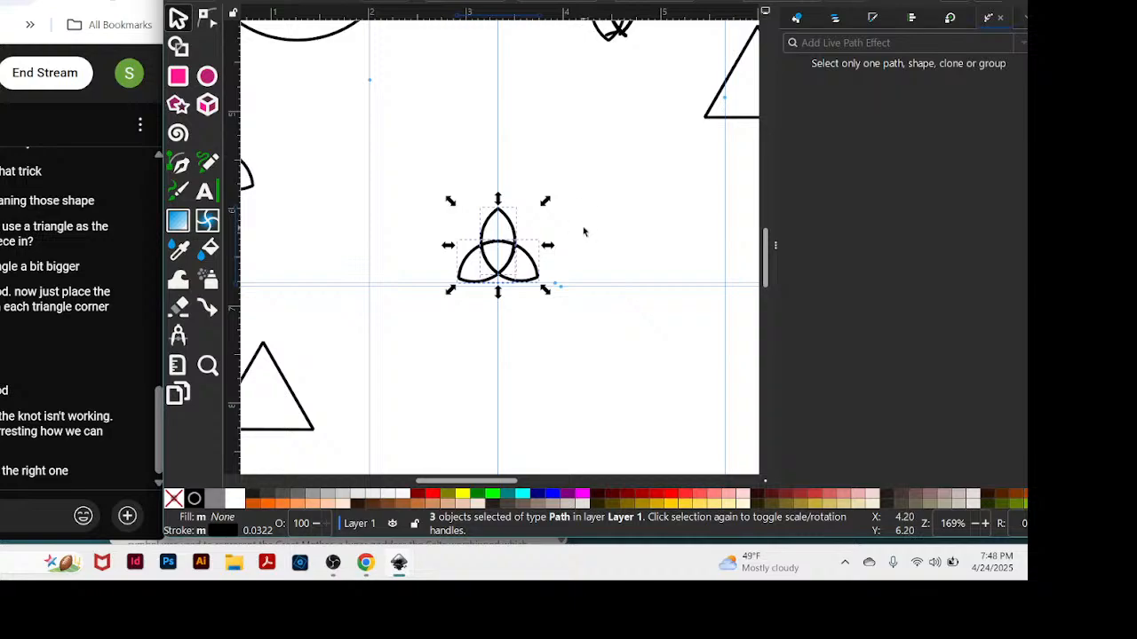
pyautogui.press('3')
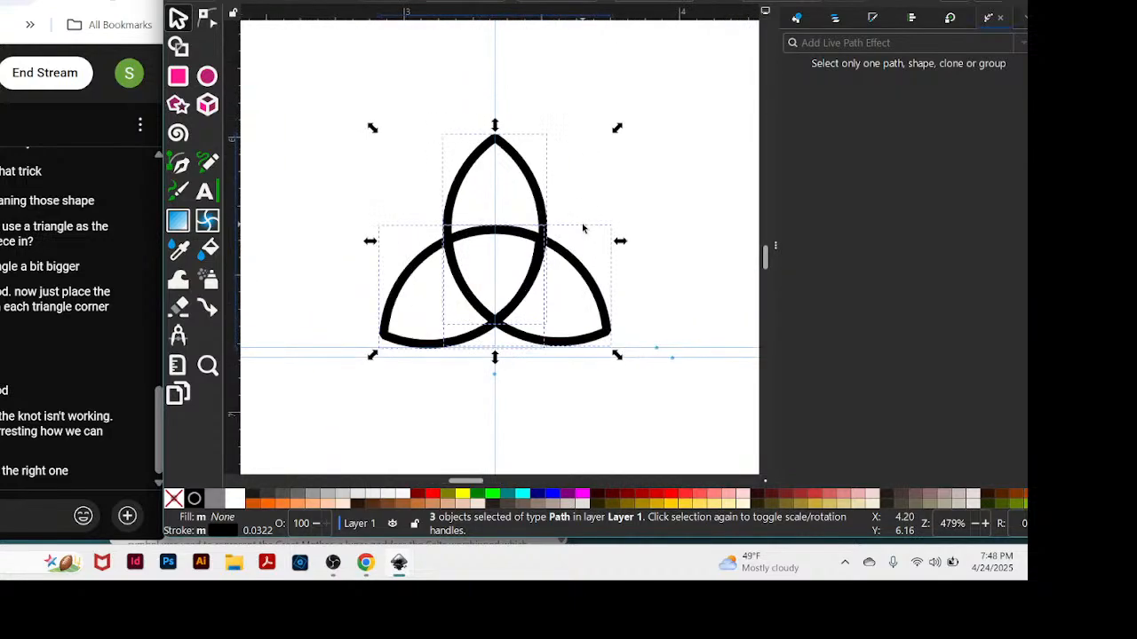
pyautogui.press('+')
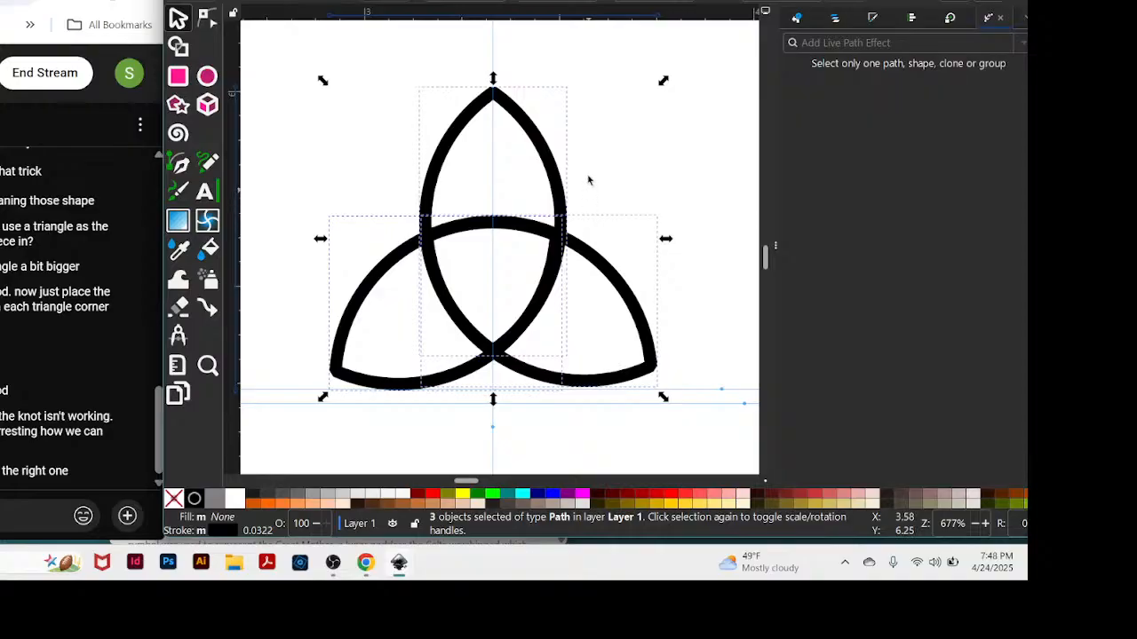
pyautogui.press('ctrl')
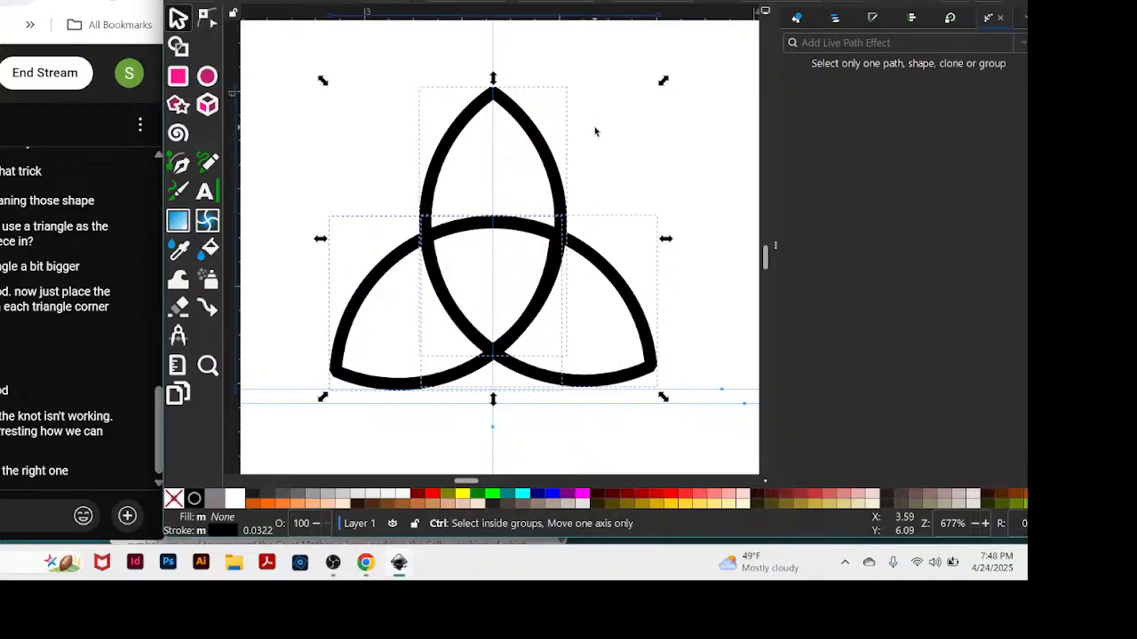
pyautogui.hotkey('ctrl', 'g')
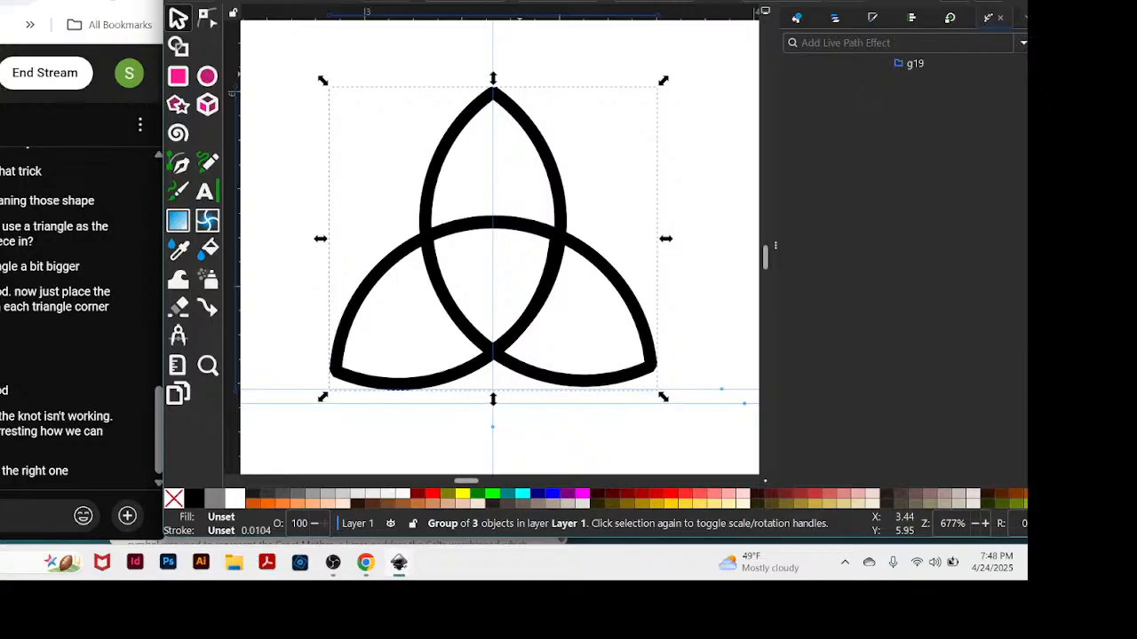
pyautogui.click(332, 0)
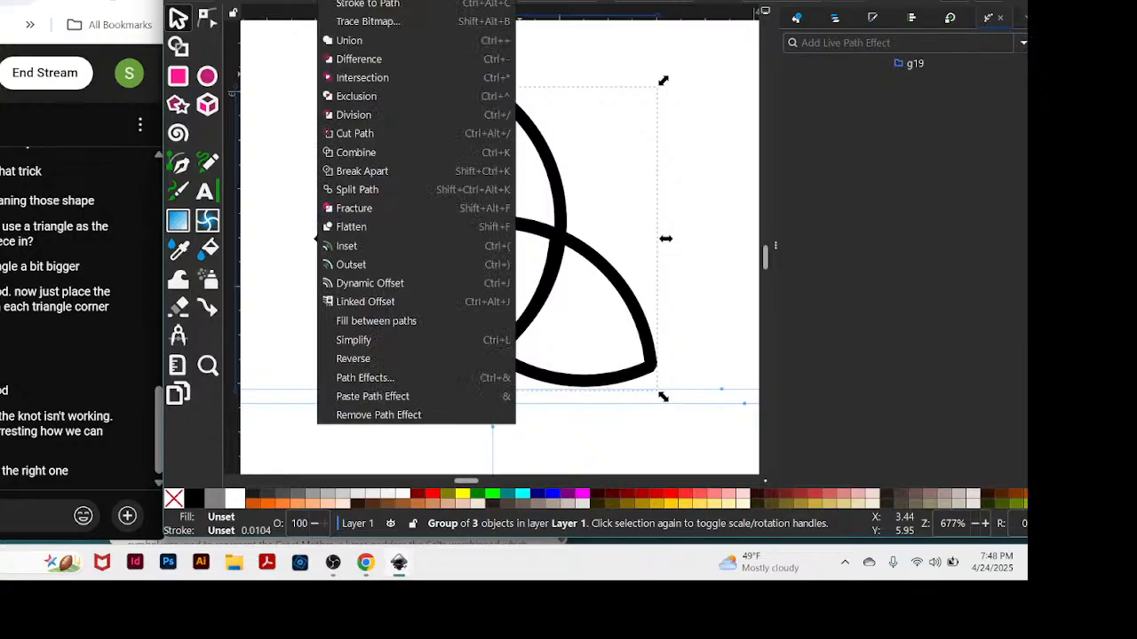
pyautogui.click(352, 5)
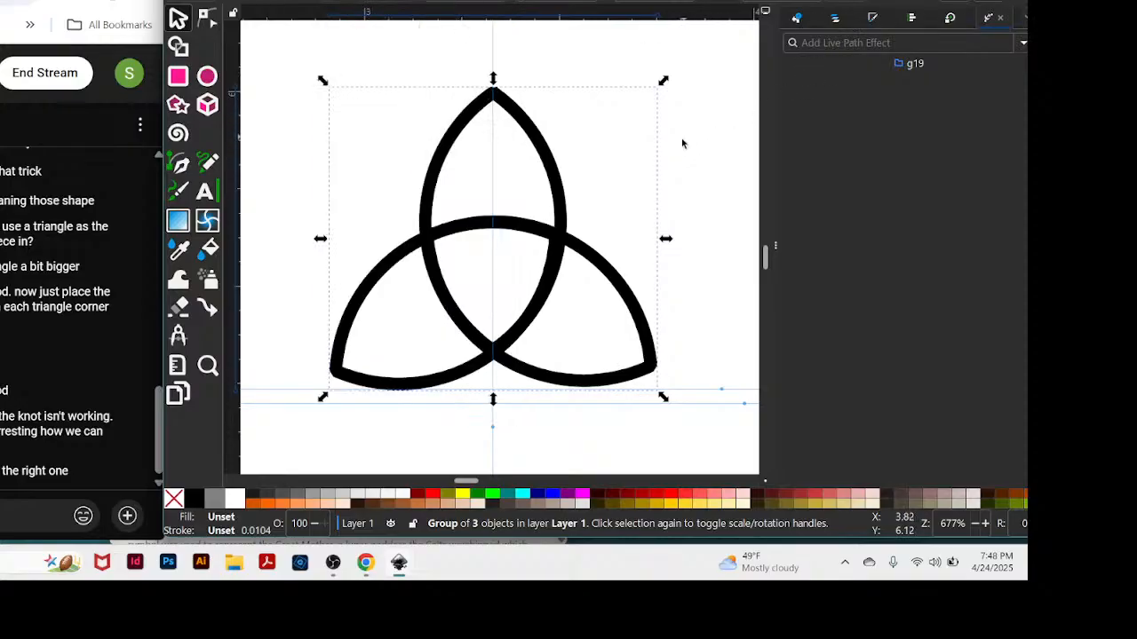
# Apply the Knot path effect to the petal group and shift the group slightly upward.
pyautogui.moveTo(716, 0); pyautogui.dragTo(696, 2)
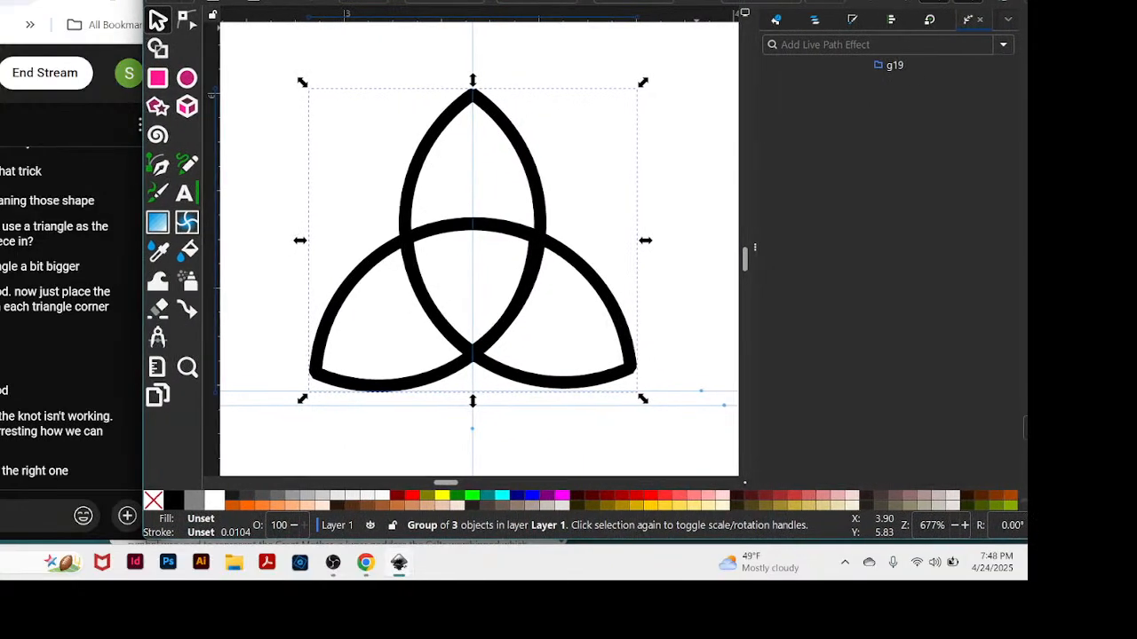
pyautogui.click(1004, 46)
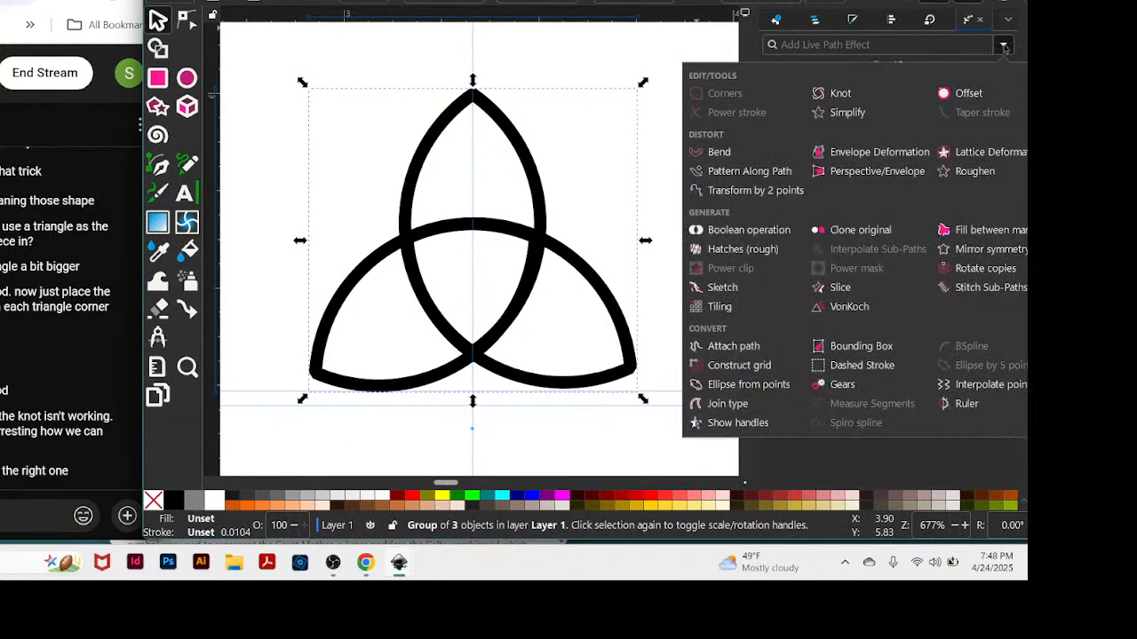
pyautogui.click(841, 93)
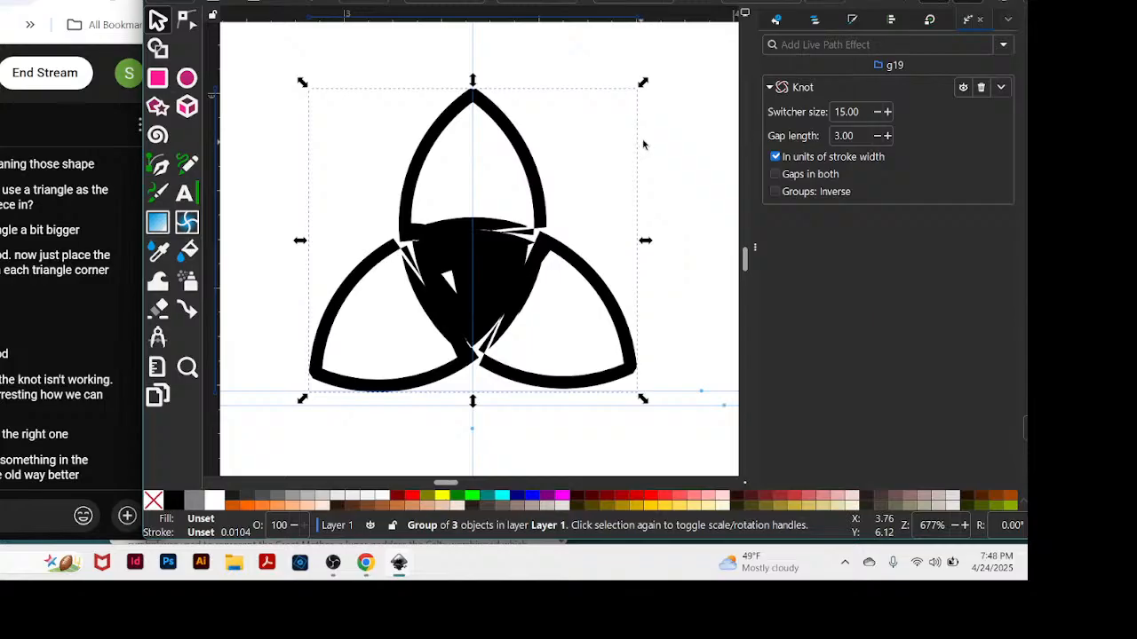
pyautogui.click(678, 164)
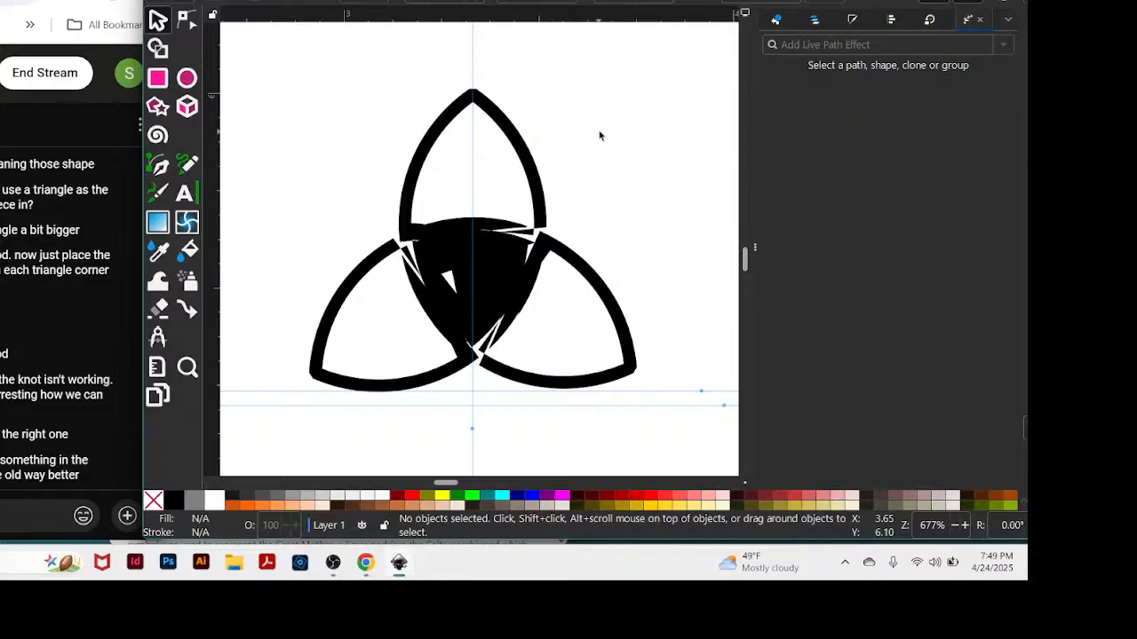
pyautogui.click(494, 263)
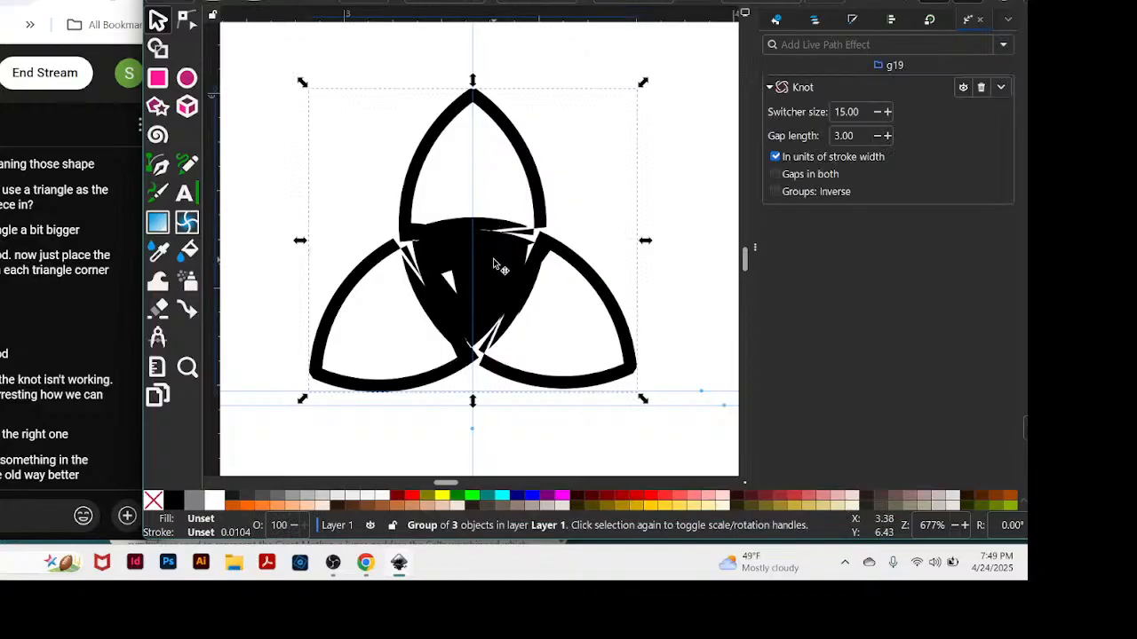
pyautogui.moveTo(494, 258)
pyautogui.mouseDown()
pyautogui.moveTo(513, 247)
pyautogui.moveTo(502, 250)
pyautogui.mouseUp()
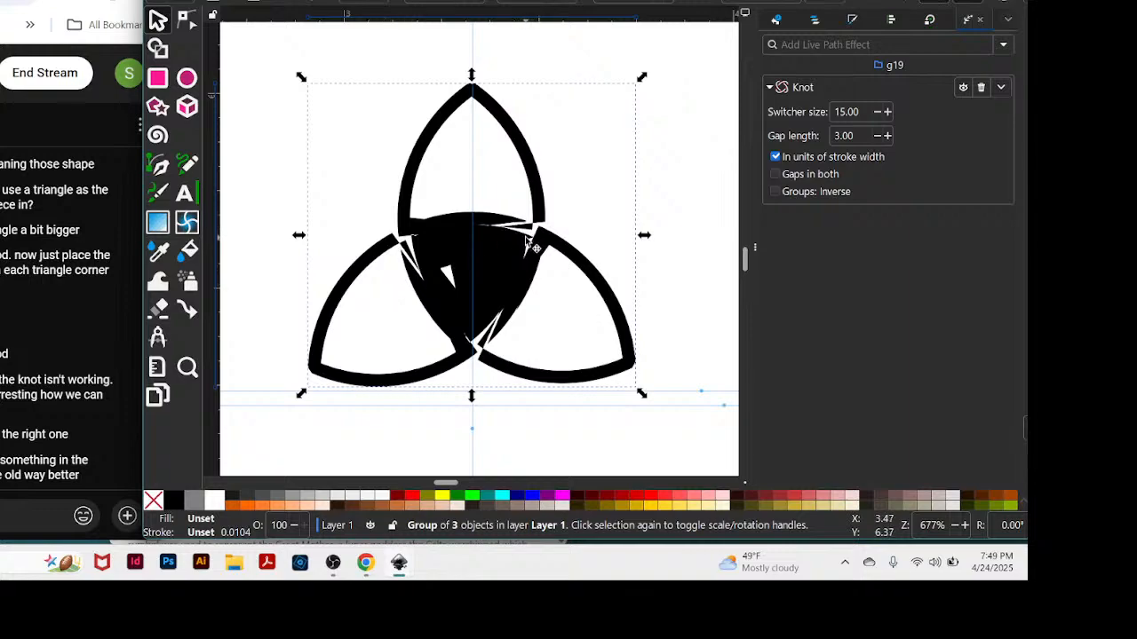
# Try to adjust the knot's crossings with the Node tool, and reselect the whole petal group.
pyautogui.press('n')
pyautogui.click(657, 254)
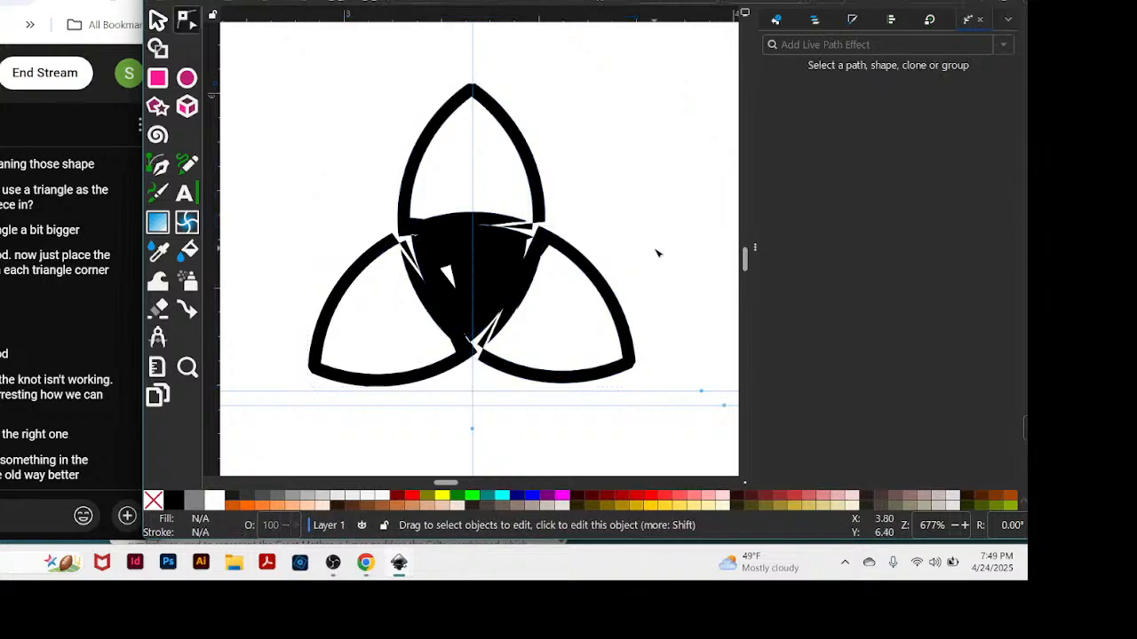
pyautogui.rightClick(406, 179)
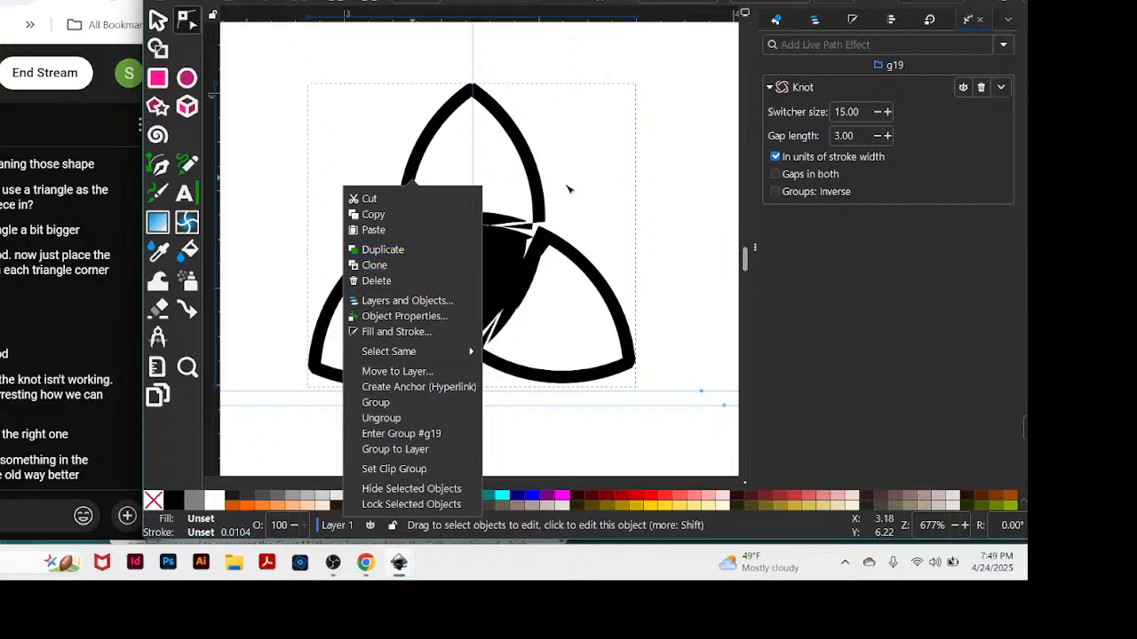
pyautogui.click(577, 267)
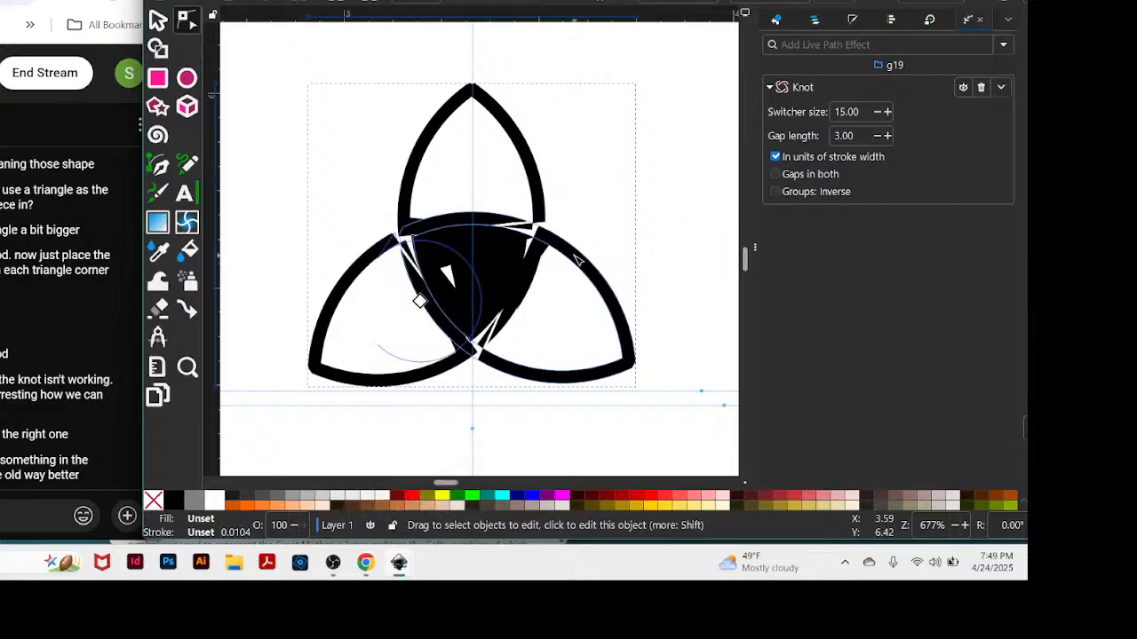
pyautogui.click(536, 234)
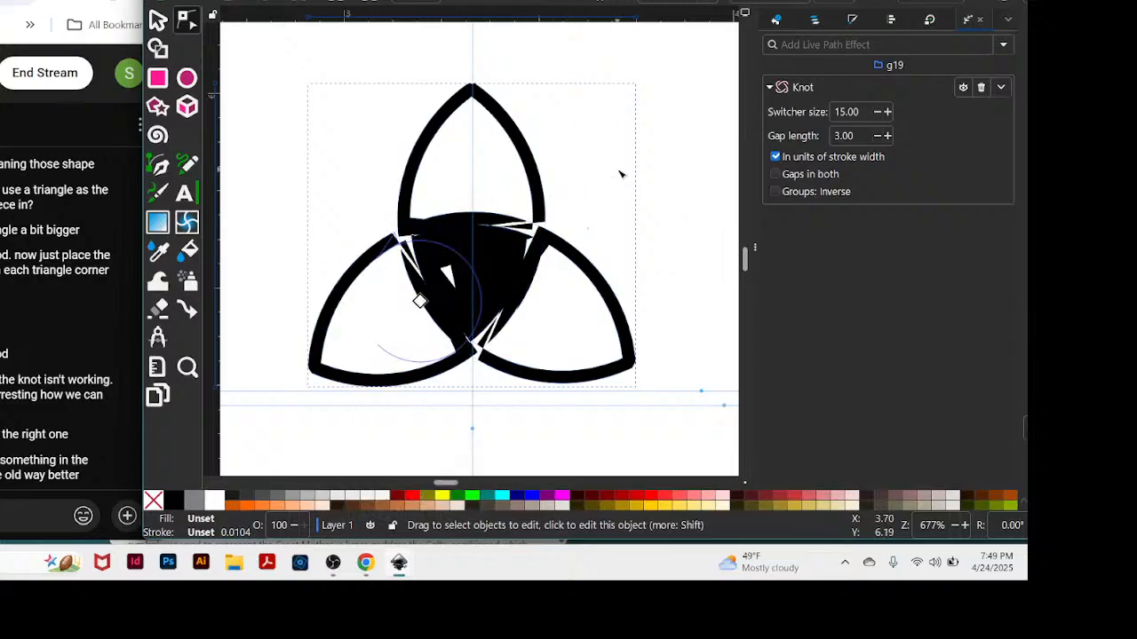
pyautogui.click(496, 258)
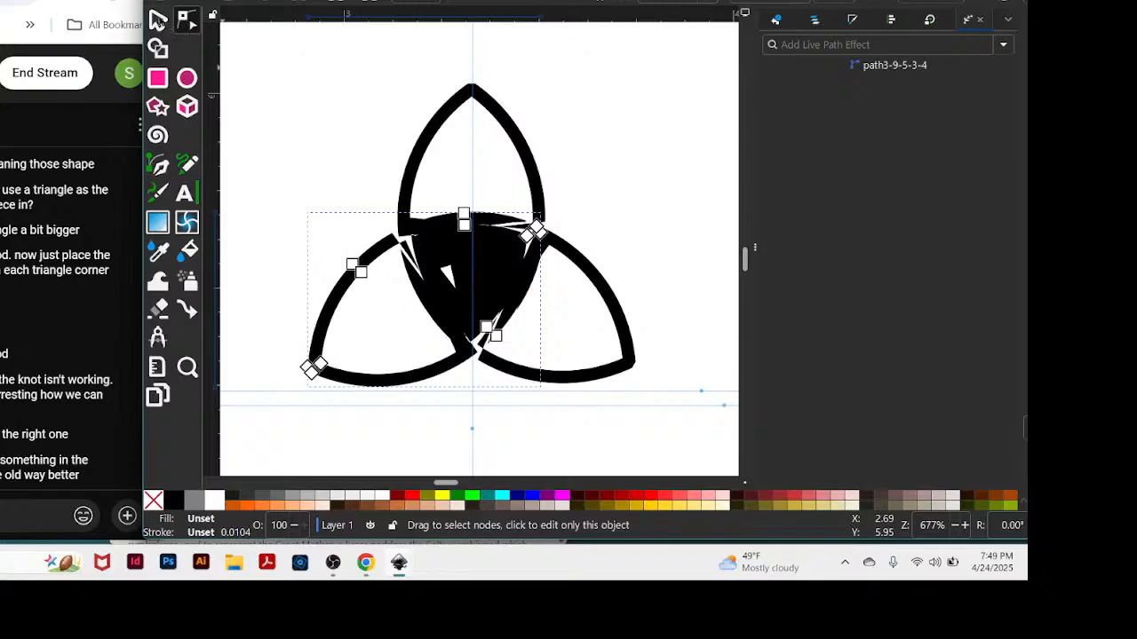
pyautogui.click(159, 20)
pyautogui.moveTo(294, 42); pyautogui.dragTo(681, 417)
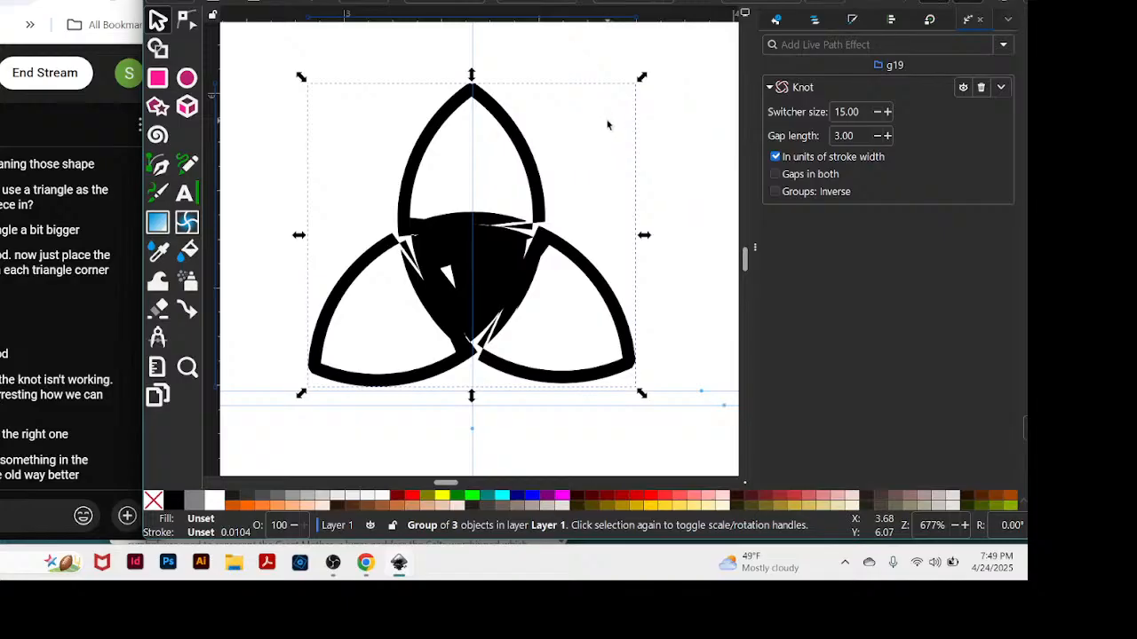
# Undo the Knot path effect and the grouping of the three triquetra petals.
pyautogui.hotkey('ctrl', 'z')
pyautogui.hotkey('ctrl', 'z')
pyautogui.hotkey('ctrl', 'z')
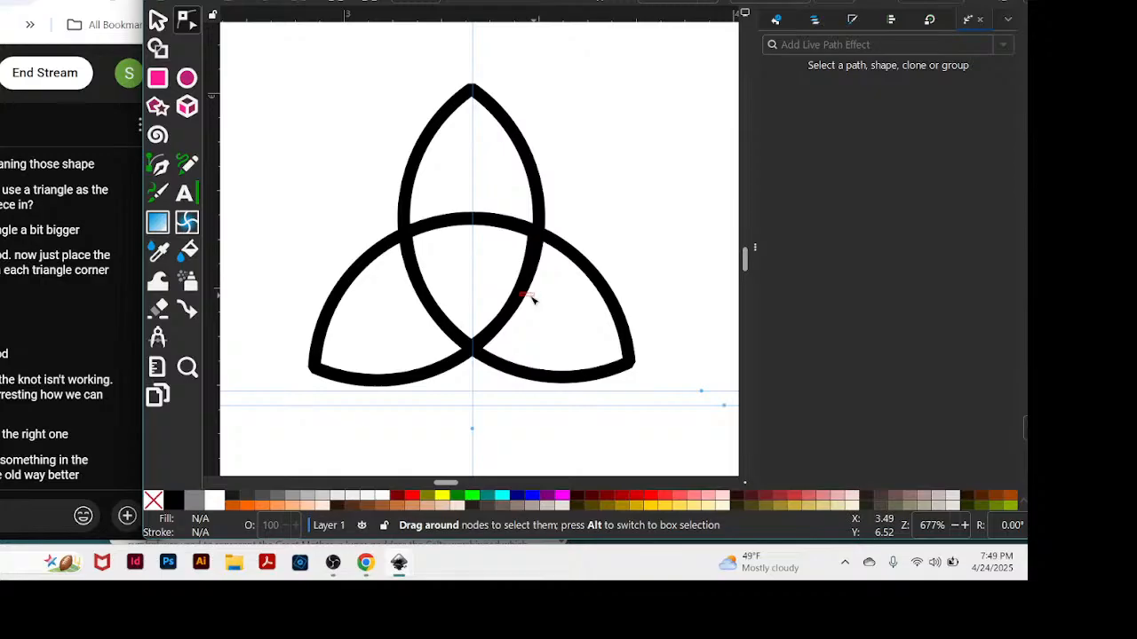
# Move the top petal up and to the right, clear of the two lower petals.
pyautogui.click(467, 99)
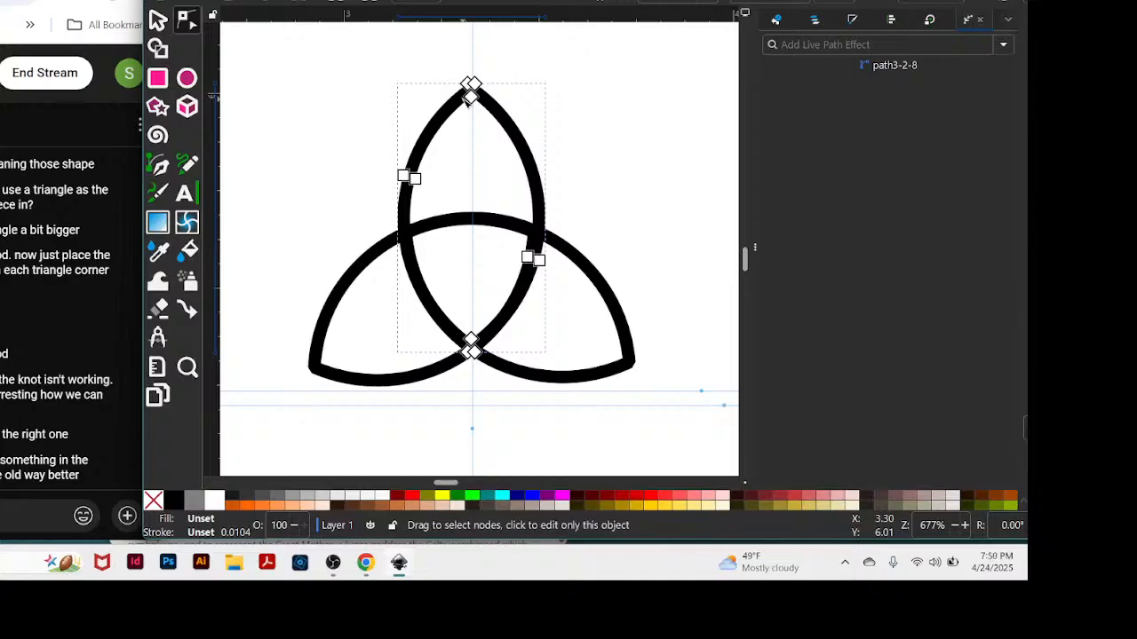
pyautogui.press('s')
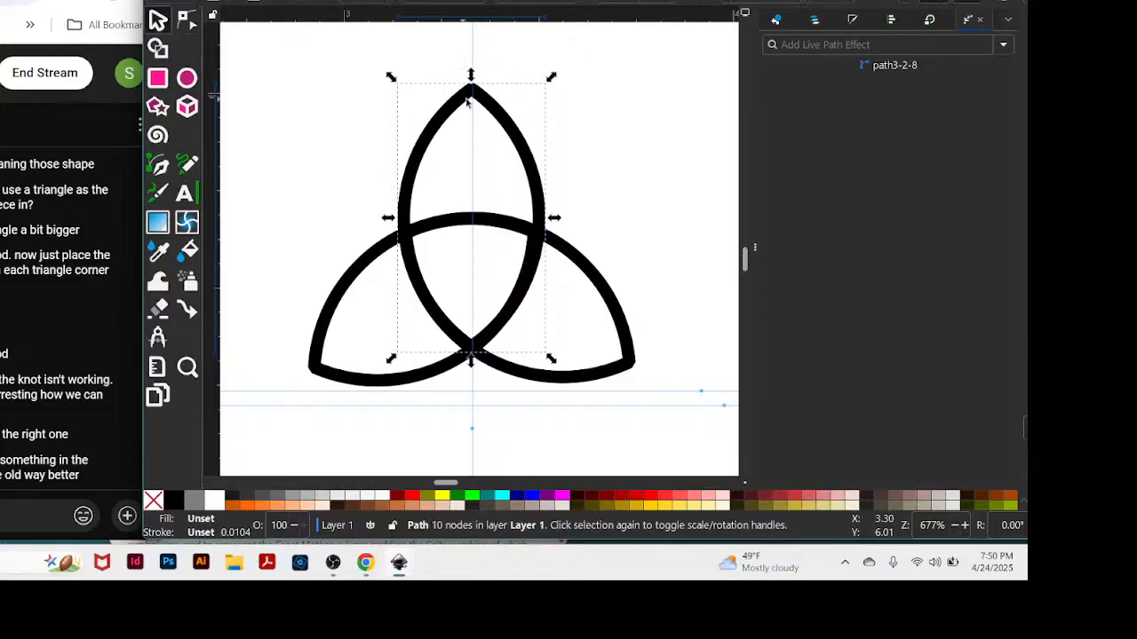
pyautogui.moveTo(521, 130); pyautogui.dragTo(675, 27)
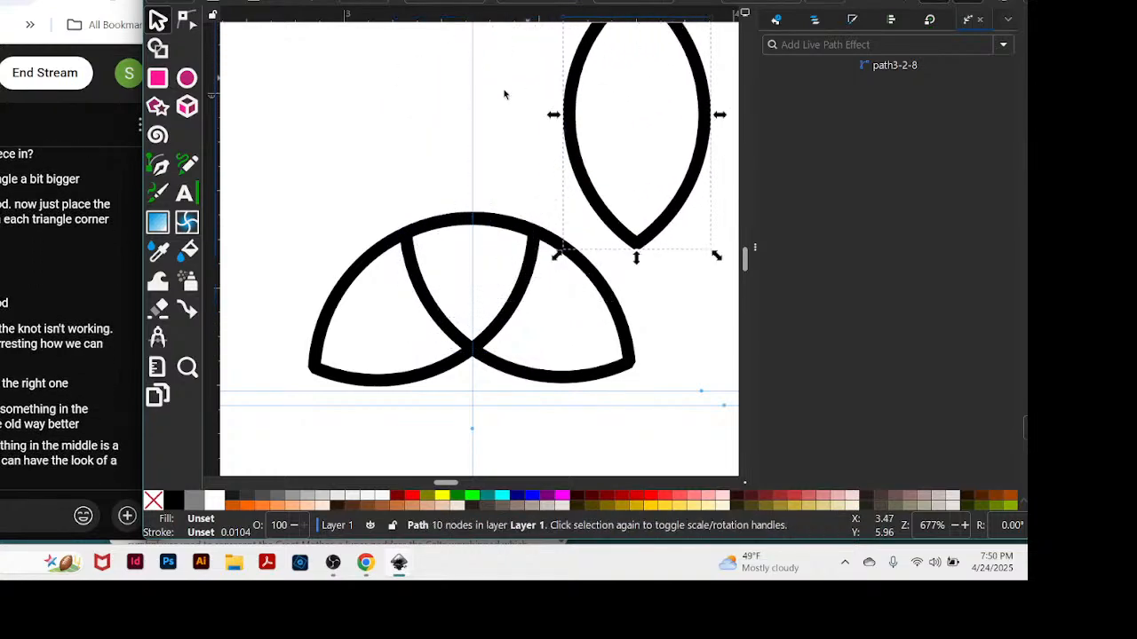
# Nudge the lower right petal slightly to the left so it meets the lower left petal more evenly.
pyautogui.click(522, 303)
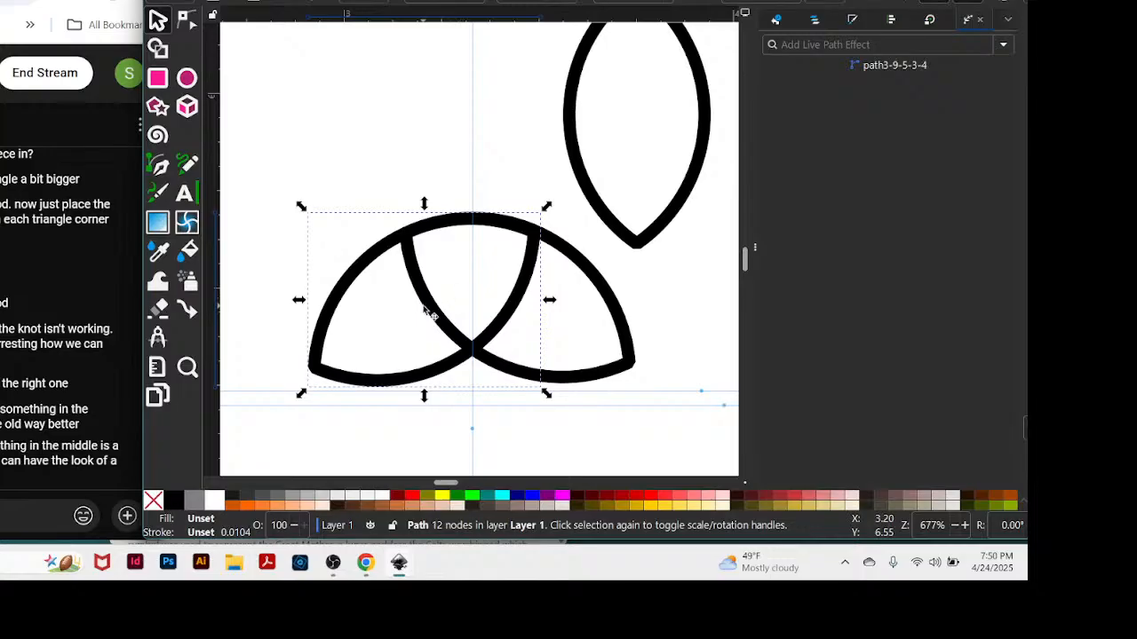
pyautogui.click(428, 309)
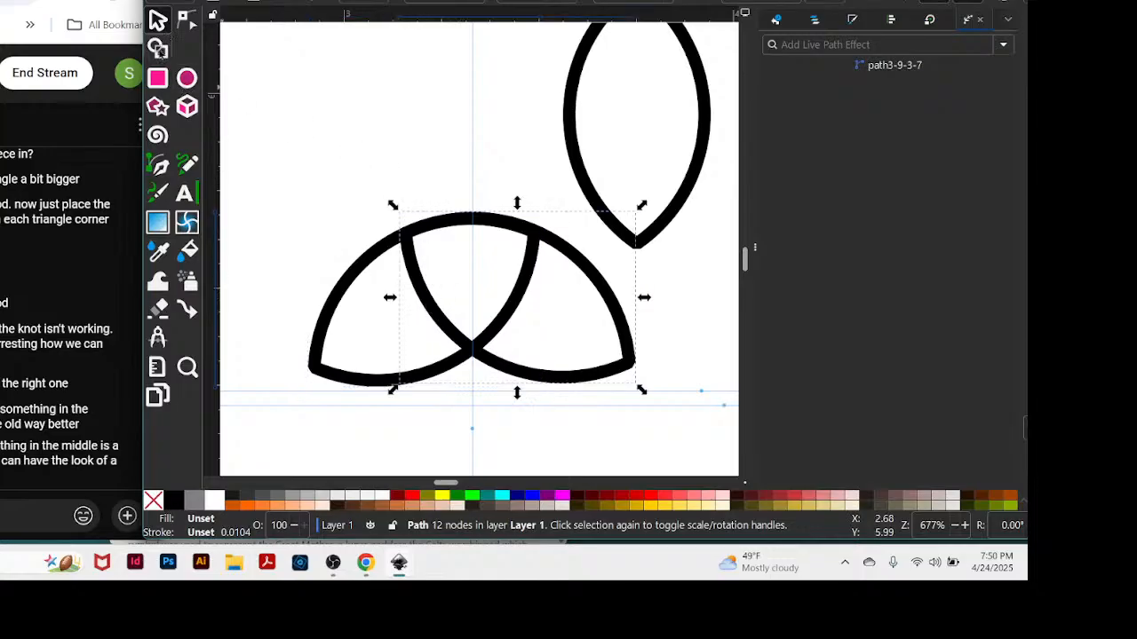
pyautogui.click(328, 94)
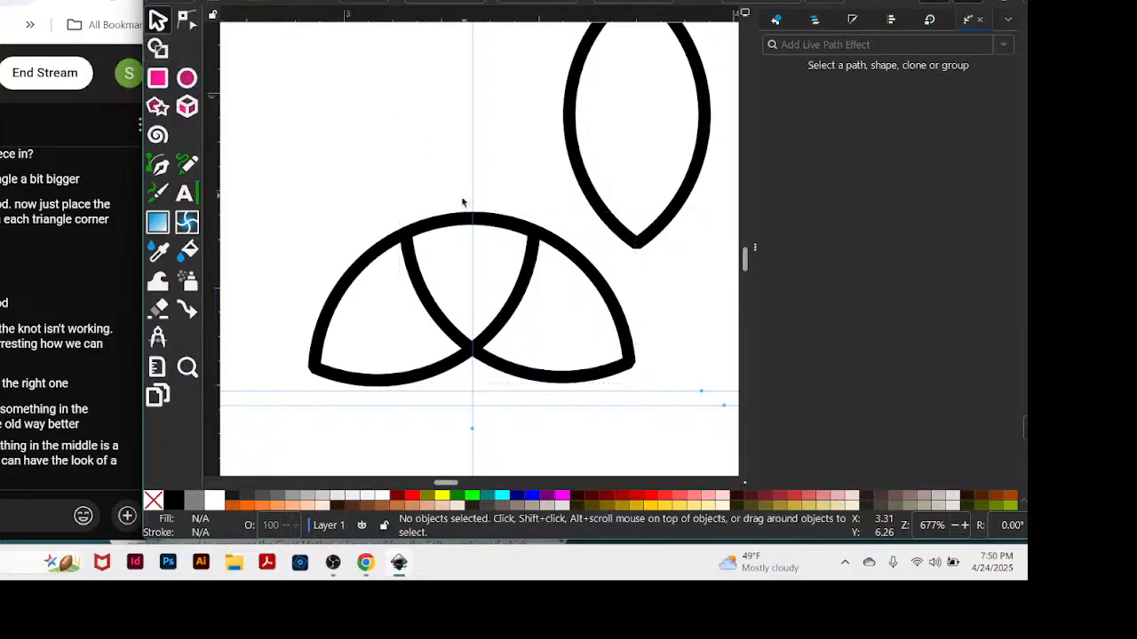
pyautogui.click(421, 286)
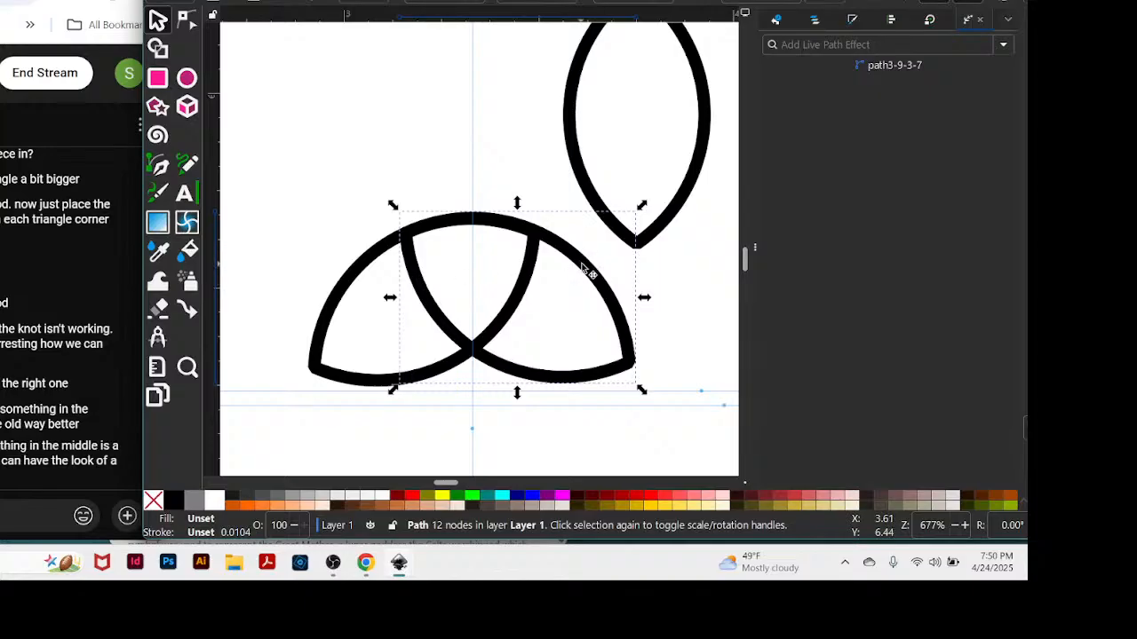
pyautogui.moveTo(590, 266)
pyautogui.mouseDown()
pyautogui.moveTo(611, 329)
pyautogui.moveTo(604, 274)
pyautogui.moveTo(586, 266)
pyautogui.moveTo(589, 291)
pyautogui.moveTo(543, 271)
pyautogui.moveTo(603, 277)
pyautogui.mouseUp()
pyautogui.moveTo(591, 274); pyautogui.dragTo(586, 270)
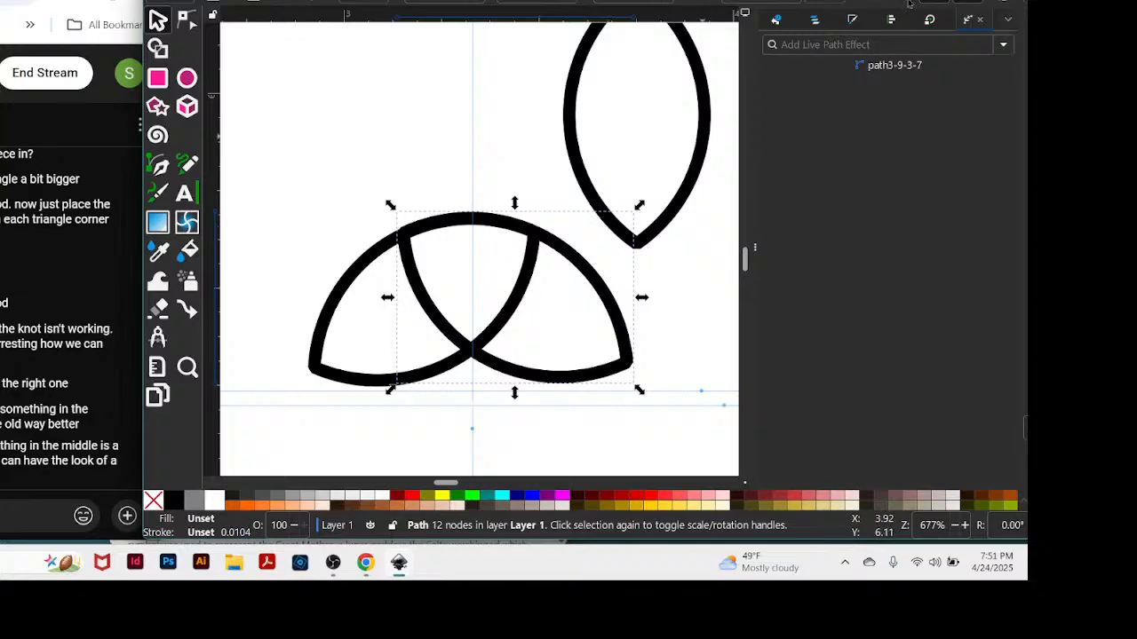
# Move the top petal back over the two lower petals to complete the triquetra, and clear the selection.
pyautogui.moveTo(659, 229); pyautogui.dragTo(487, 330)
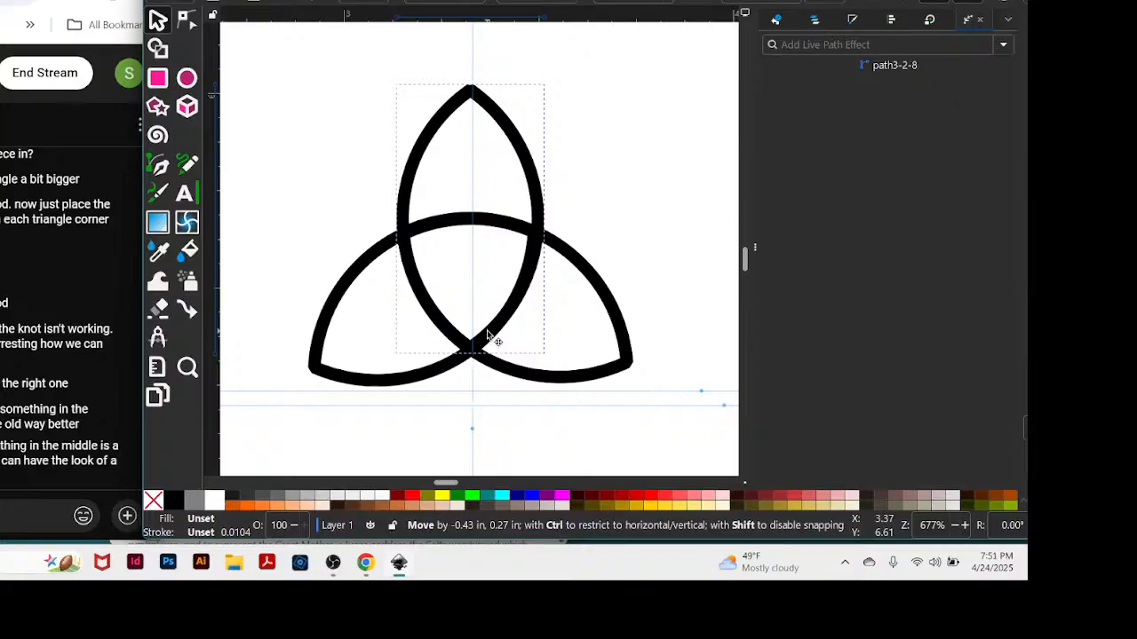
pyautogui.moveTo(488, 336); pyautogui.dragTo(491, 337)
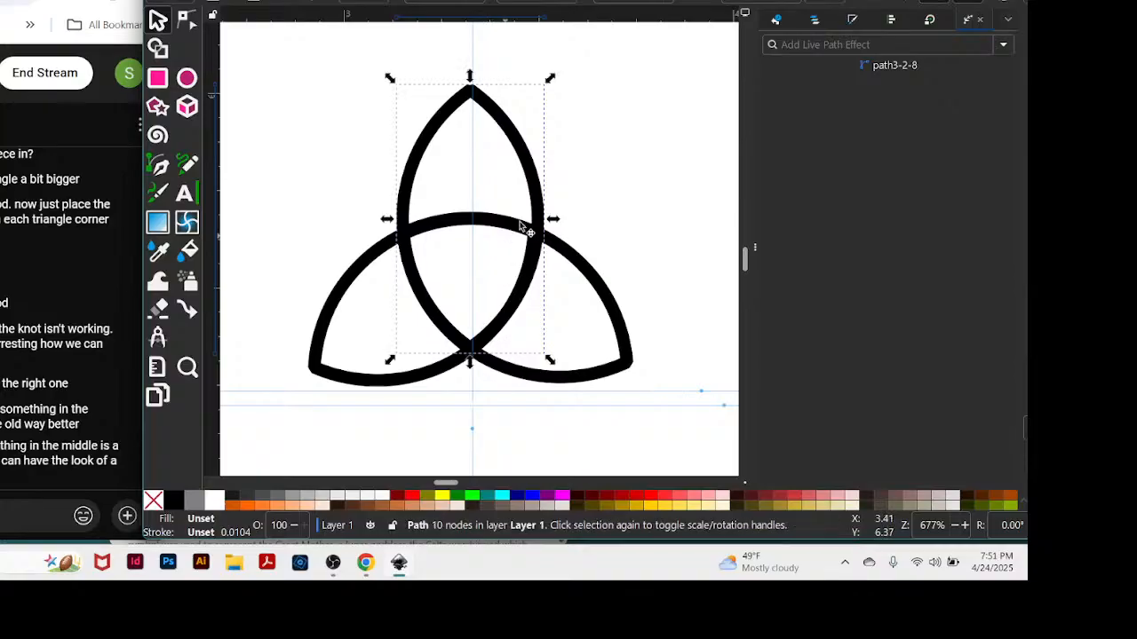
pyautogui.click(119, 7)
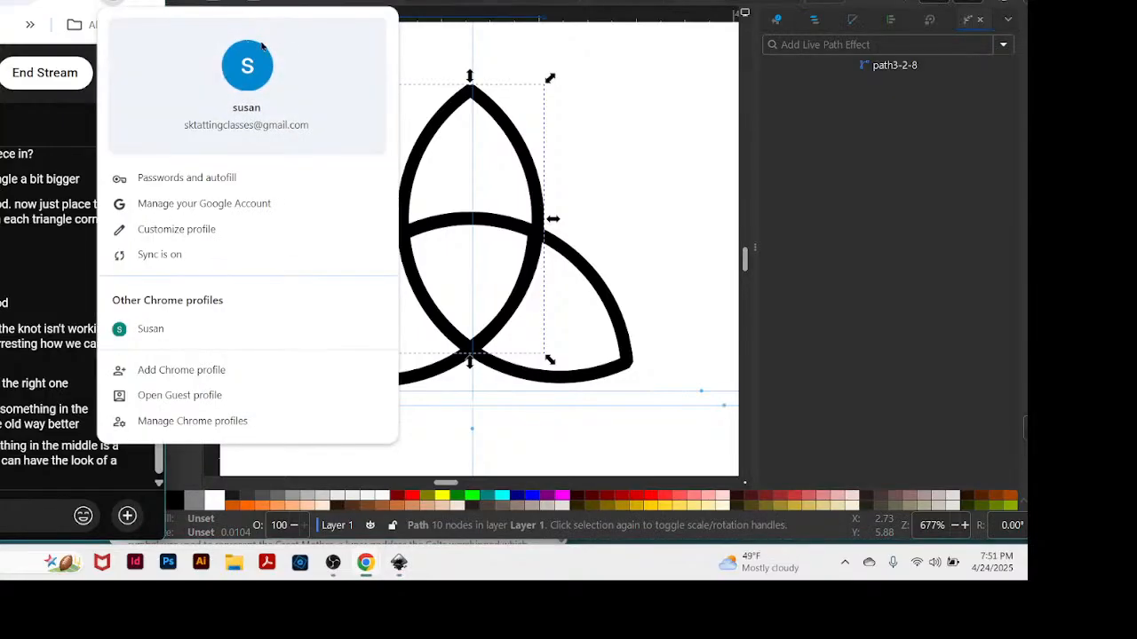
pyautogui.click(517, 74)
pyautogui.click(503, 79)
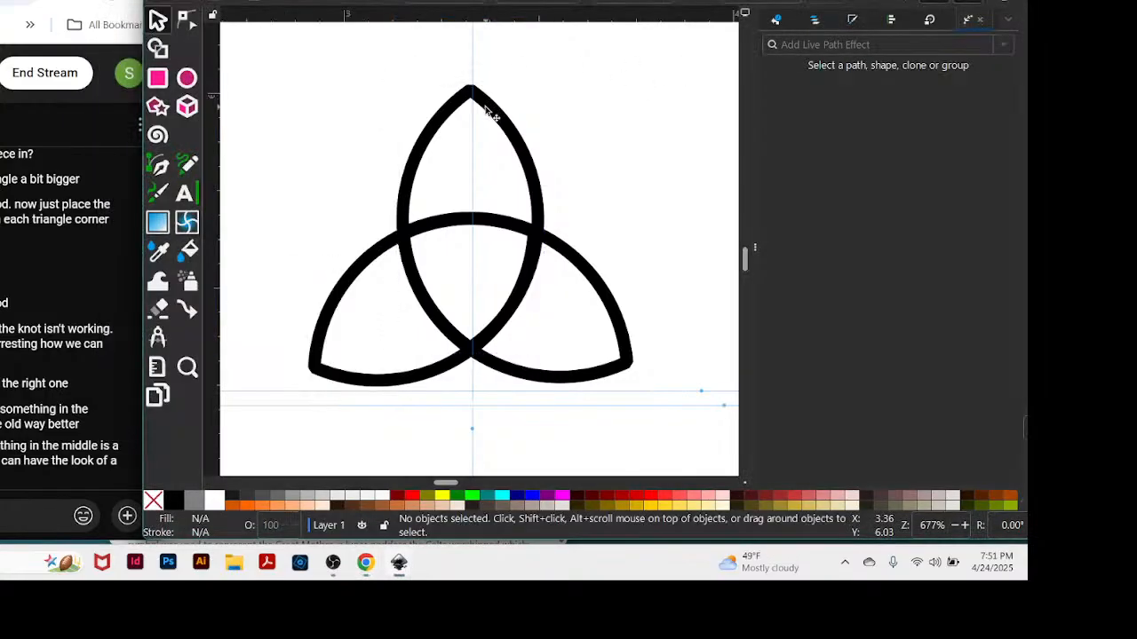
# Select all three overlapping petals of the triquetra and group them.
pyautogui.click(486, 110)
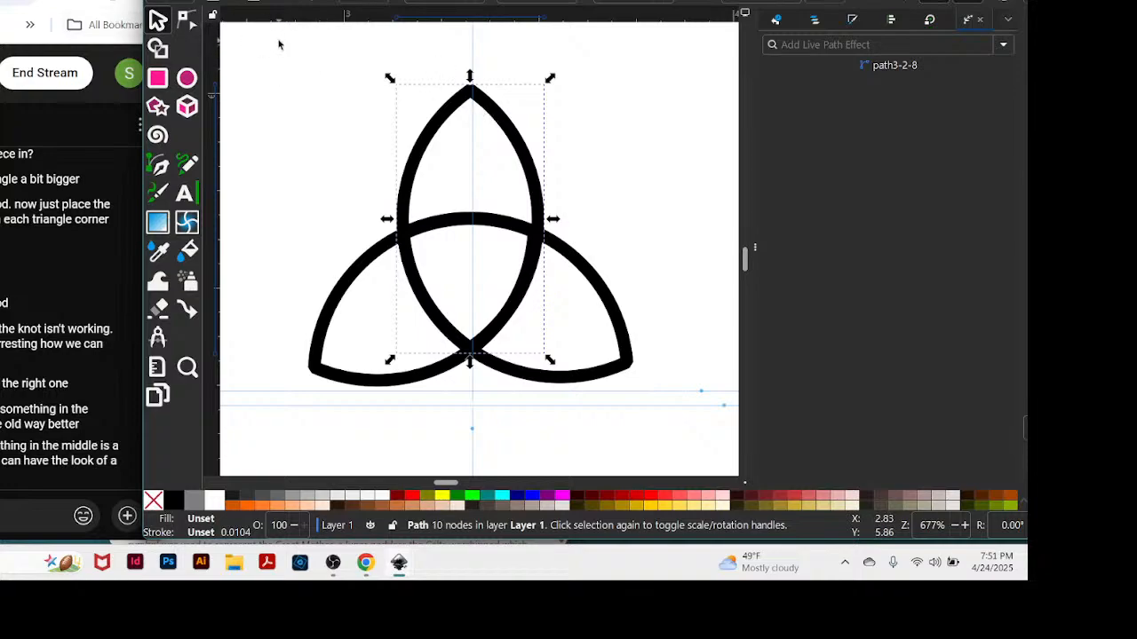
pyautogui.moveTo(279, 41); pyautogui.dragTo(680, 422)
pyautogui.press('ctrl')
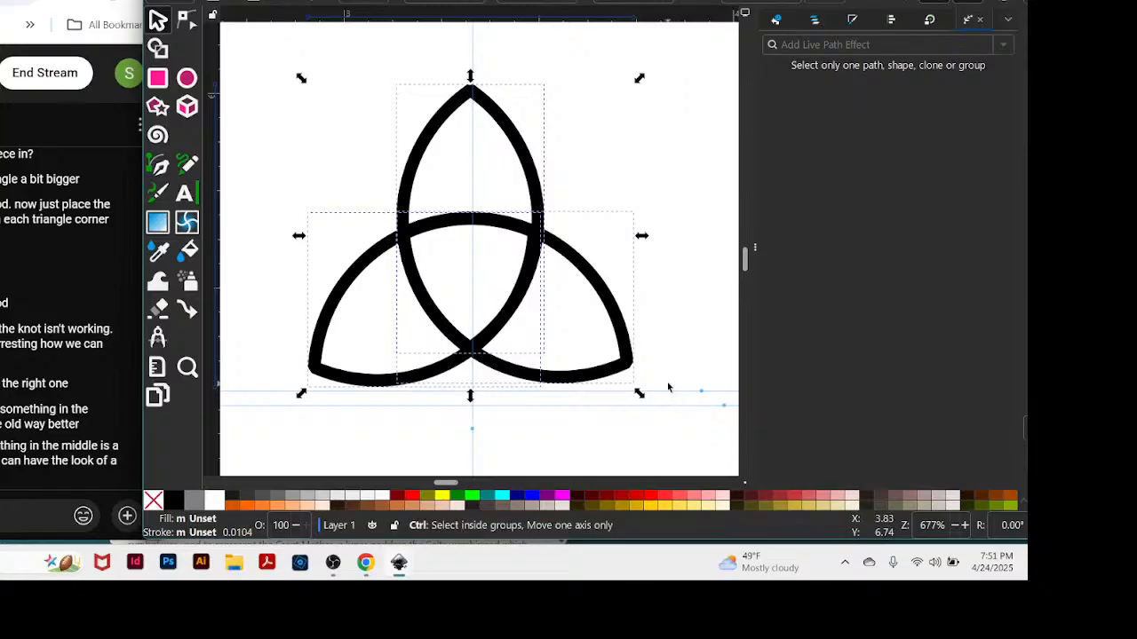
pyautogui.hotkey('ctrl', 'g')
# Try moving the triquetra by its lower right petal to test the grouping, and undo the move.
pyautogui.click(661, 386)
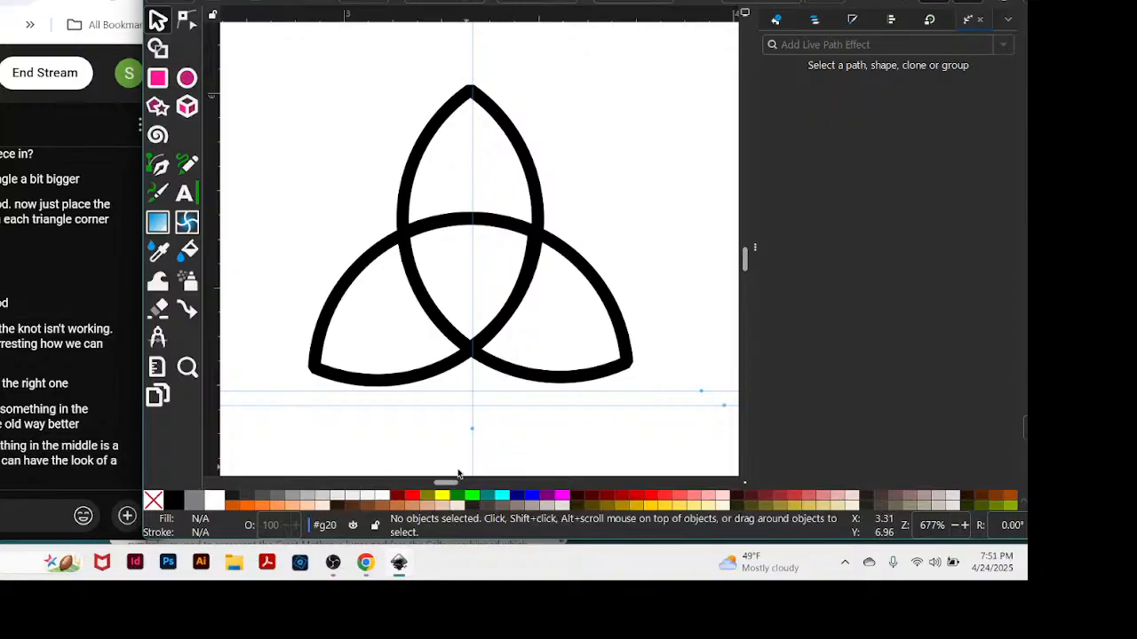
pyautogui.moveTo(560, 376)
pyautogui.mouseDown()
pyautogui.moveTo(488, 296)
pyautogui.moveTo(564, 382)
pyautogui.mouseUp()
pyautogui.hotkey('ctrl', 'z')
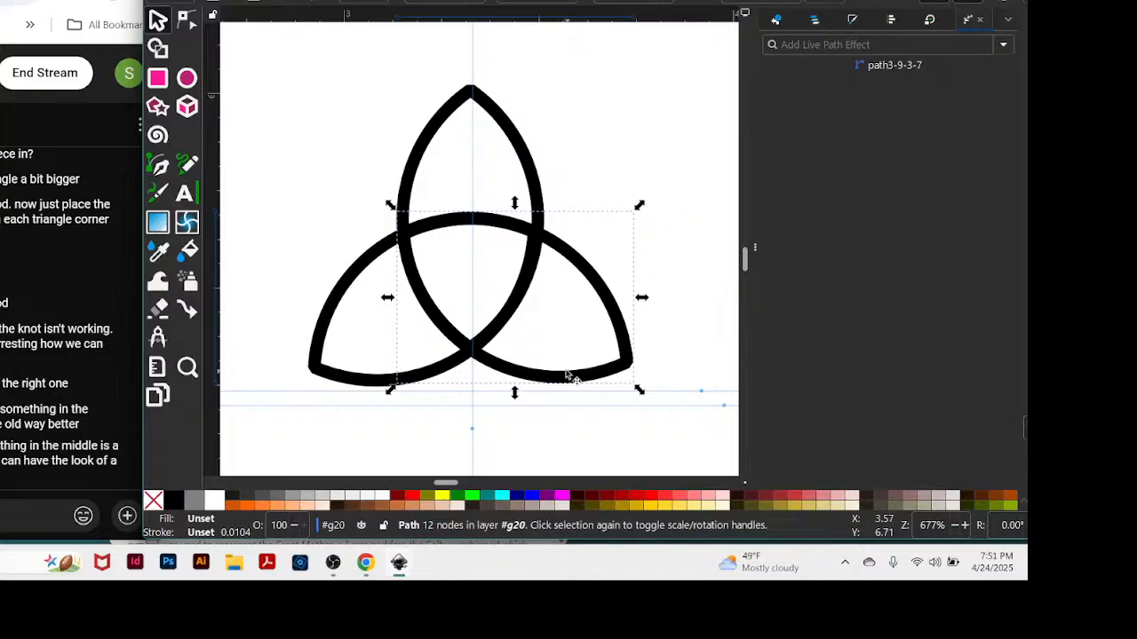
# Group the three petals inside the existing group and shift the triquetra up and slightly left.
pyautogui.keyDown('shift'); pyautogui.click(468, 100); pyautogui.keyUp('shift')
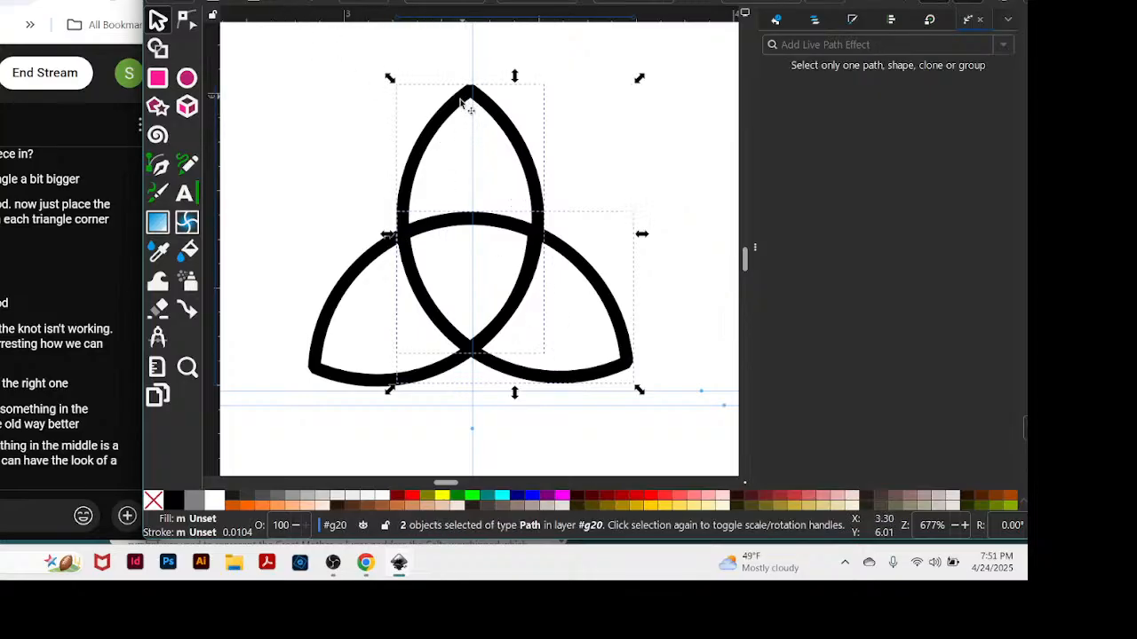
pyautogui.keyDown('shift'); pyautogui.click(355, 382); pyautogui.keyUp('shift')
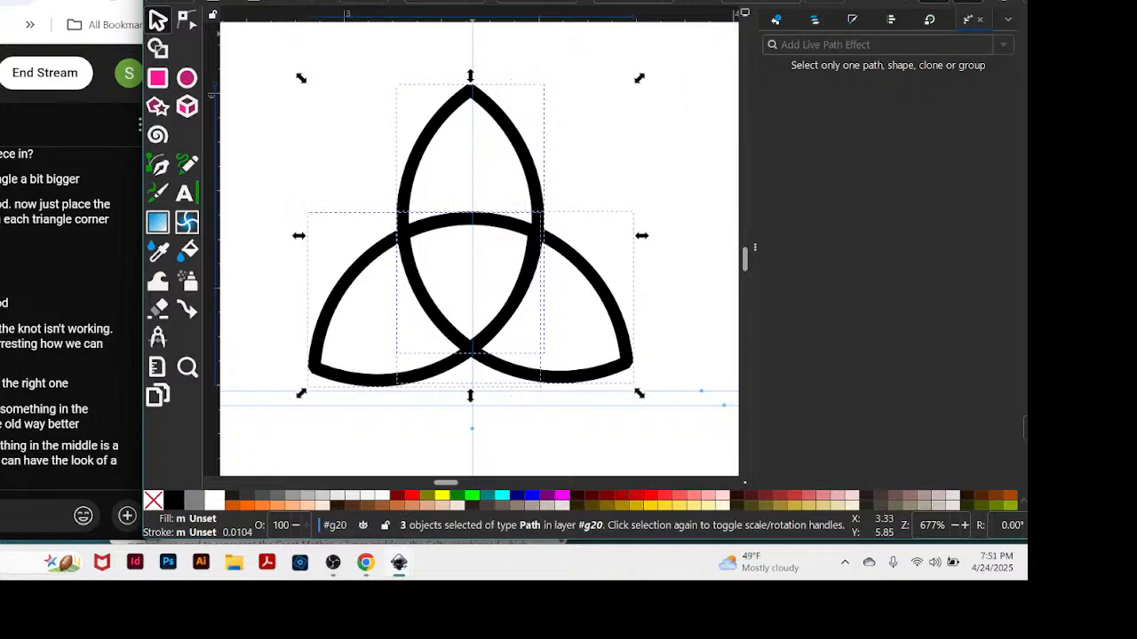
pyautogui.rightClick(257, 89)
pyautogui.click(307, 98)
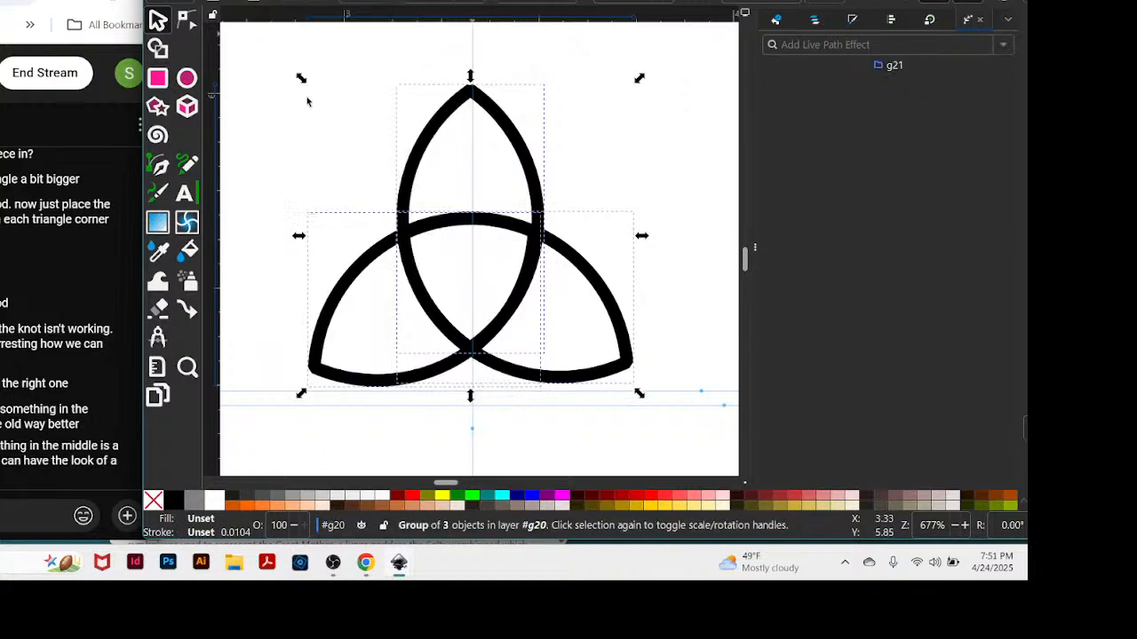
pyautogui.click(680, 389)
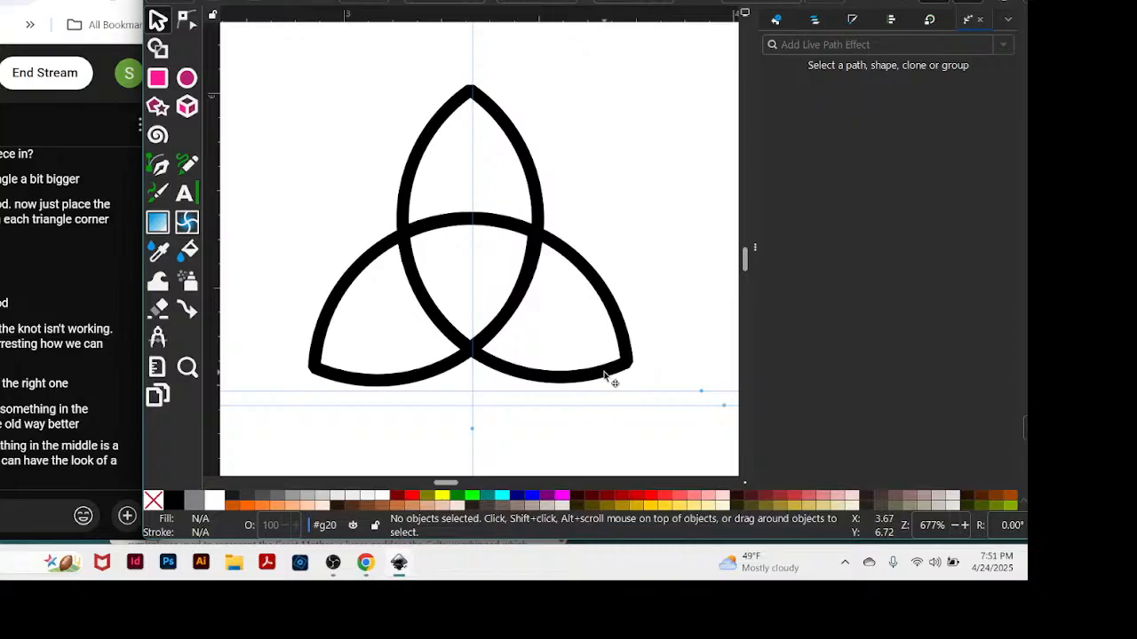
pyautogui.moveTo(610, 380)
pyautogui.mouseDown()
pyautogui.moveTo(600, 258)
pyautogui.moveTo(607, 353)
pyautogui.moveTo(581, 328)
pyautogui.moveTo(601, 334)
pyautogui.mouseUp()
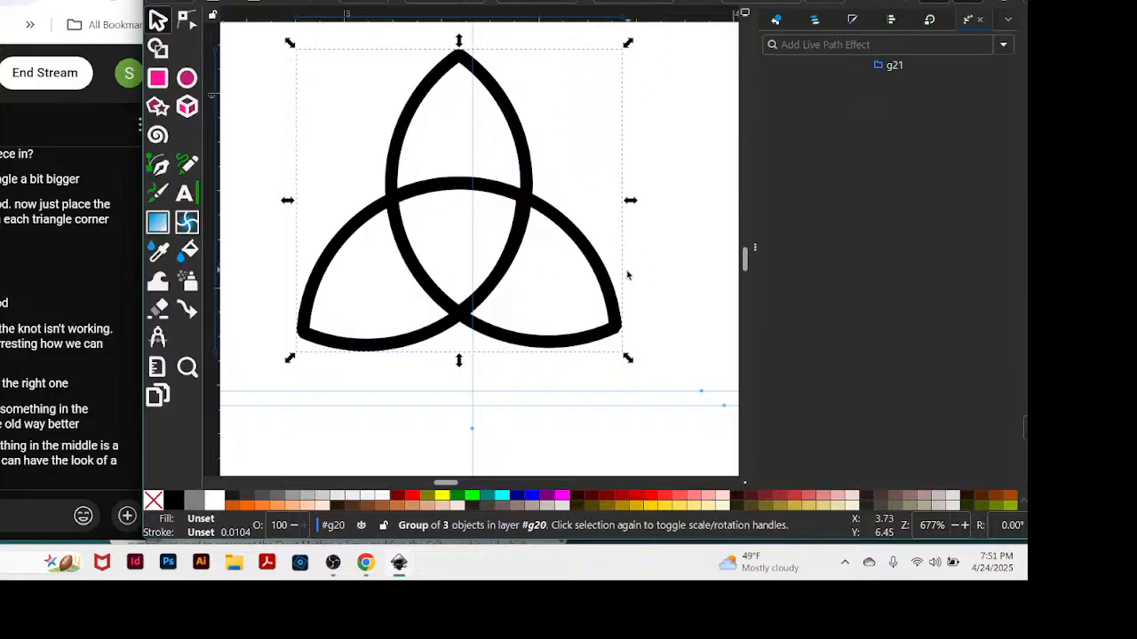
# Move the Inkscape window aside and switch to Chrome, widening its window around the Celtic symbols article.
pyautogui.press('-')
pyautogui.press('-')
pyautogui.press('-')
pyautogui.press('-')
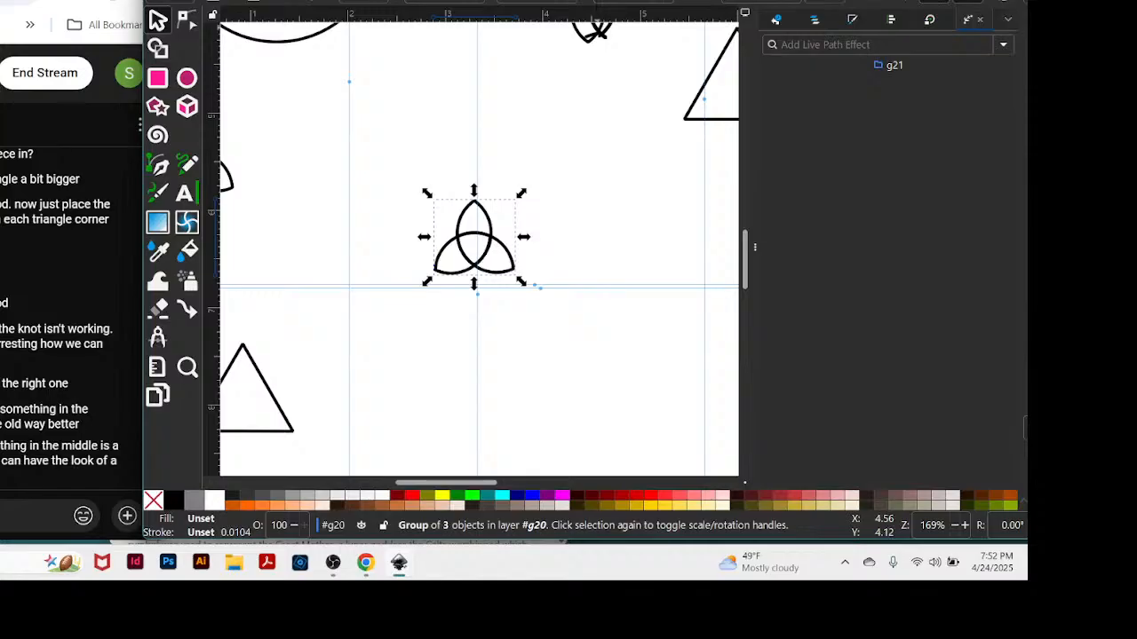
pyautogui.moveTo(561, 0); pyautogui.dragTo(801, 137)
pyautogui.click(538, 112)
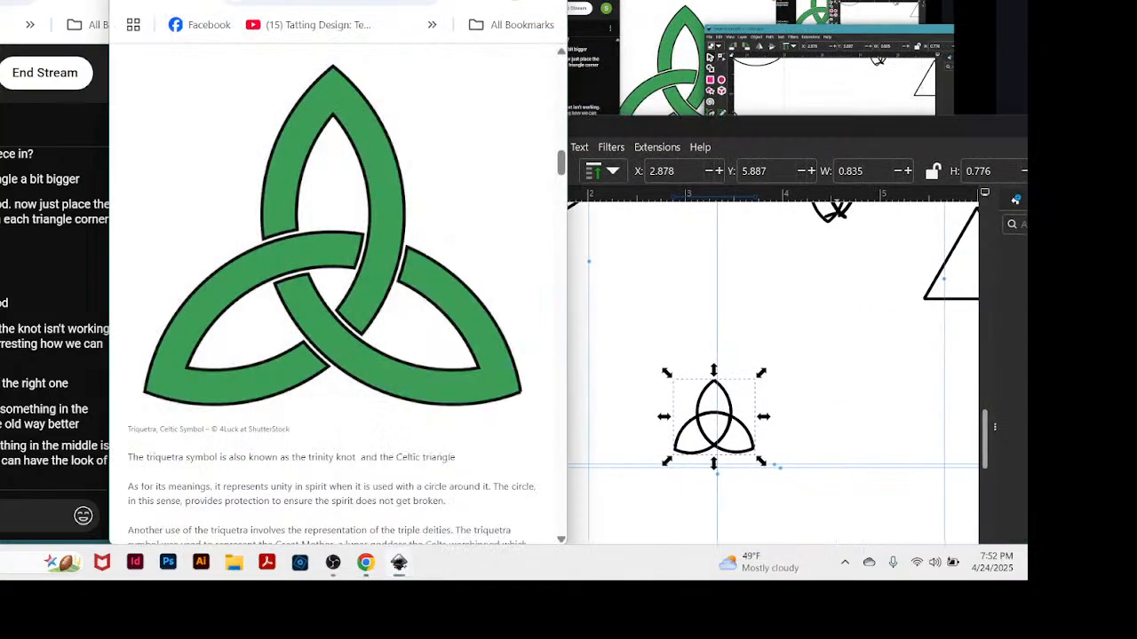
pyautogui.moveTo(567, 101); pyautogui.dragTo(790, 103)
# Browse the Celtic symbols article from the triquetra through the Tree of Life to the Carolingian Cross section.
pyautogui.scroll(-15, 586, 265)
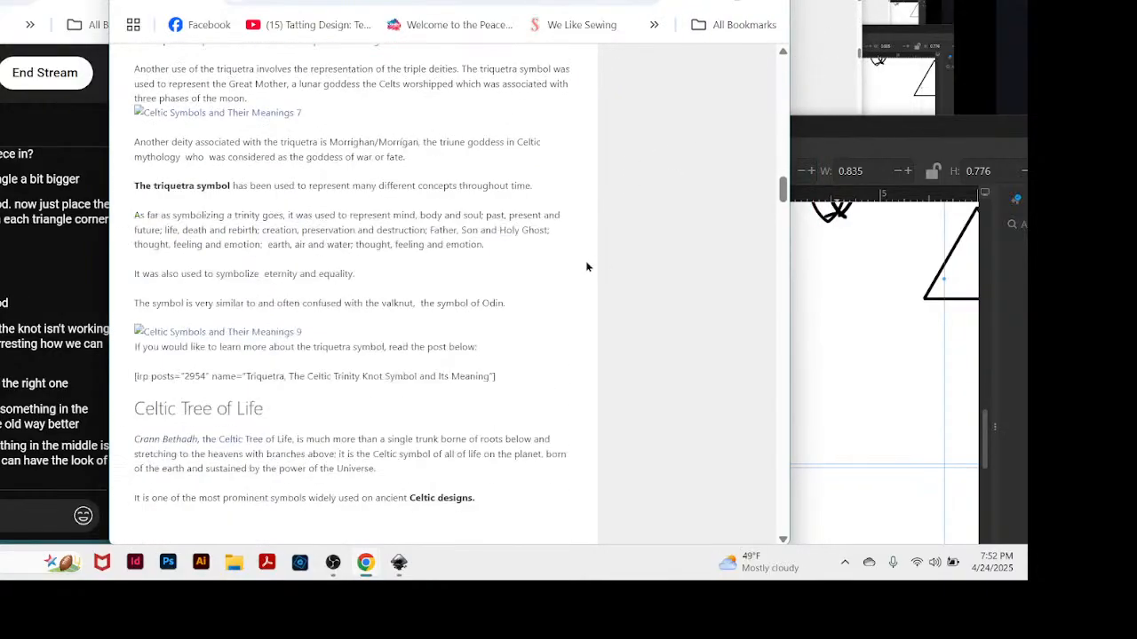
pyautogui.scroll(5, 601, 265)
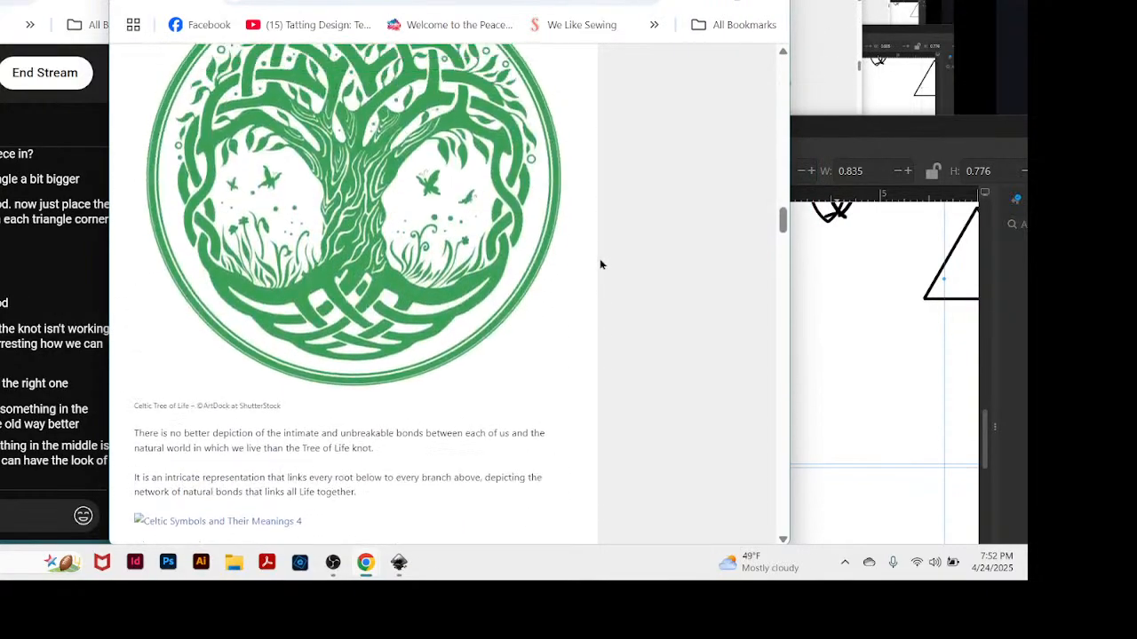
pyautogui.scroll(-5, 600, 260)
pyautogui.scroll(-5, 599, 256)
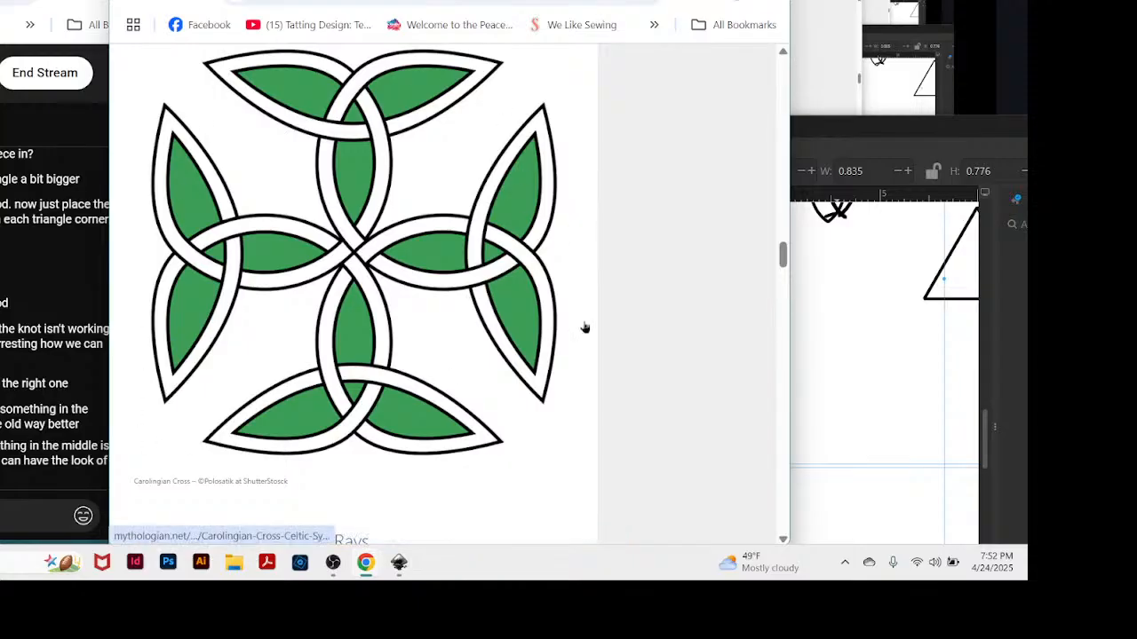
pyautogui.scroll(5, 514, 176)
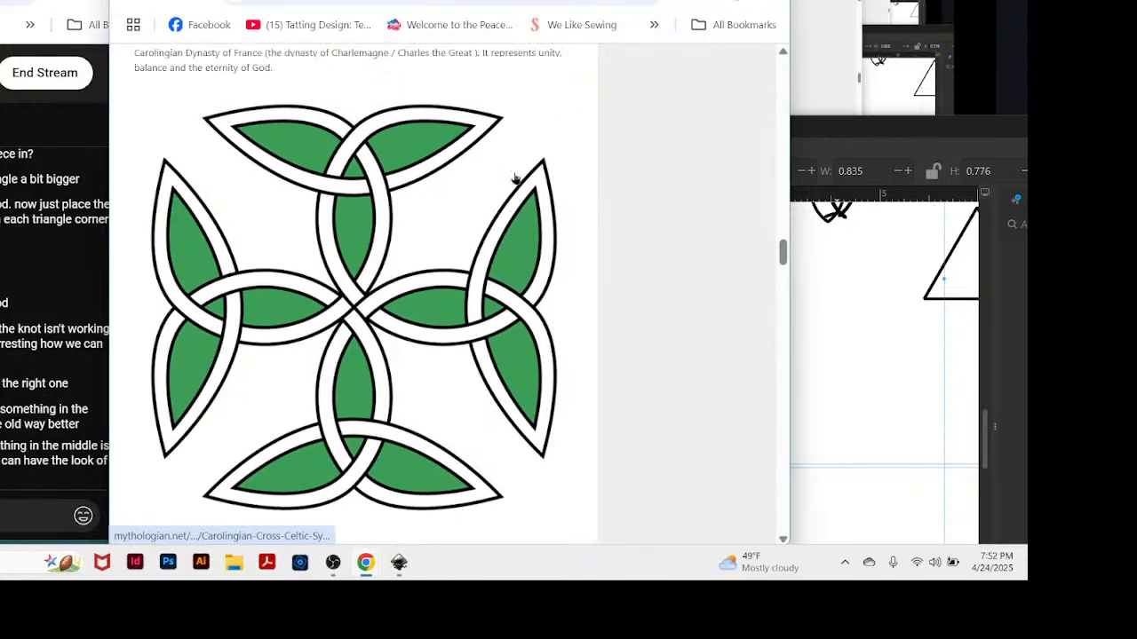
pyautogui.scroll(-1, 515, 178)
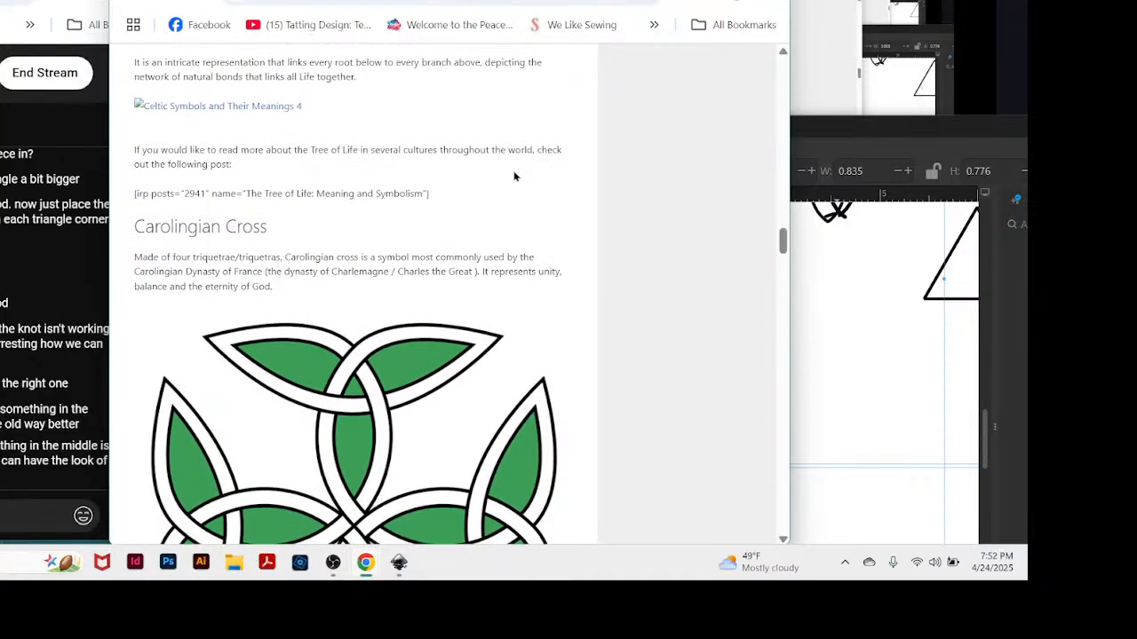
pyautogui.scroll(-1, 514, 179)
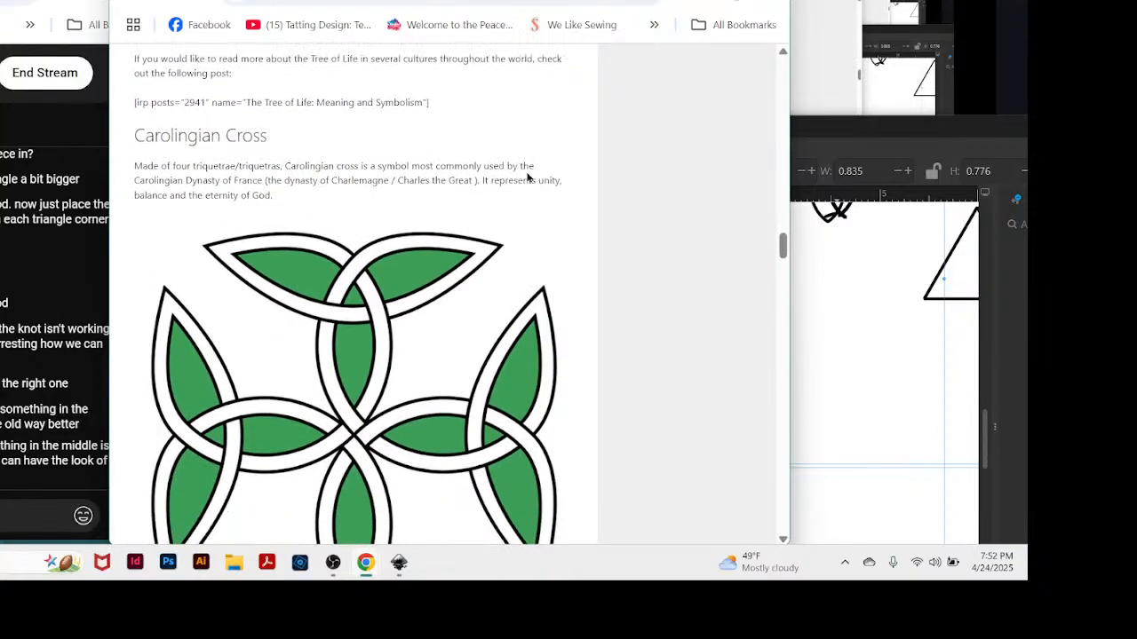
# Bring the full Carolingian Cross image into view in the browser, and switch to Inkscape, placing its window over the image's right part.
pyautogui.moveTo(524, 0); pyautogui.dragTo(500, 0)
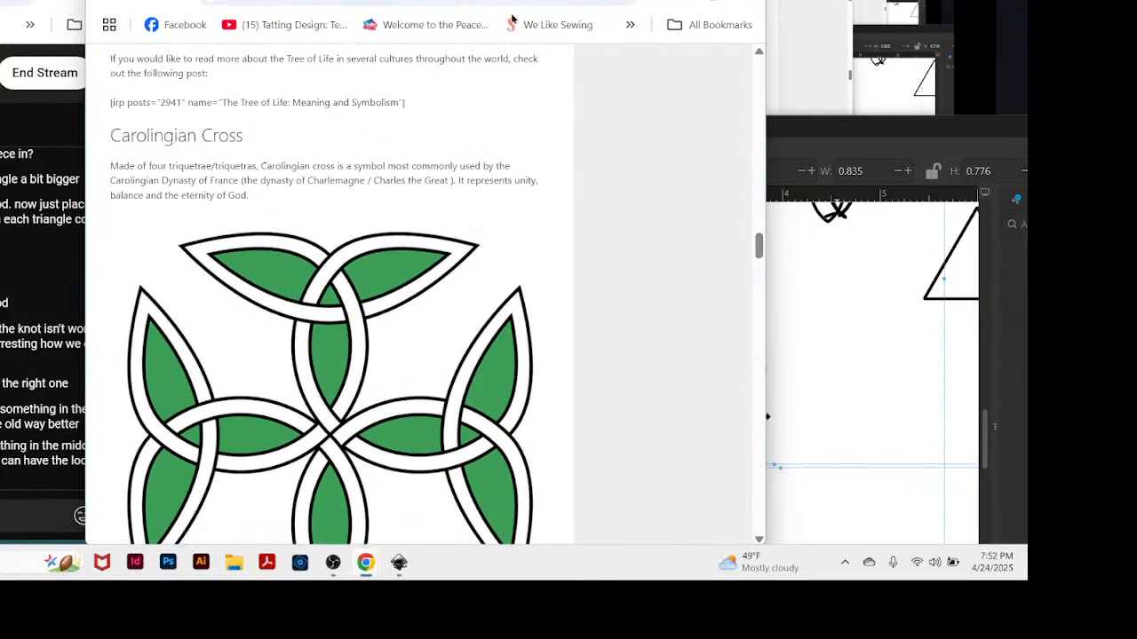
pyautogui.scroll(-2, 504, 235)
pyautogui.scroll(1, 504, 235)
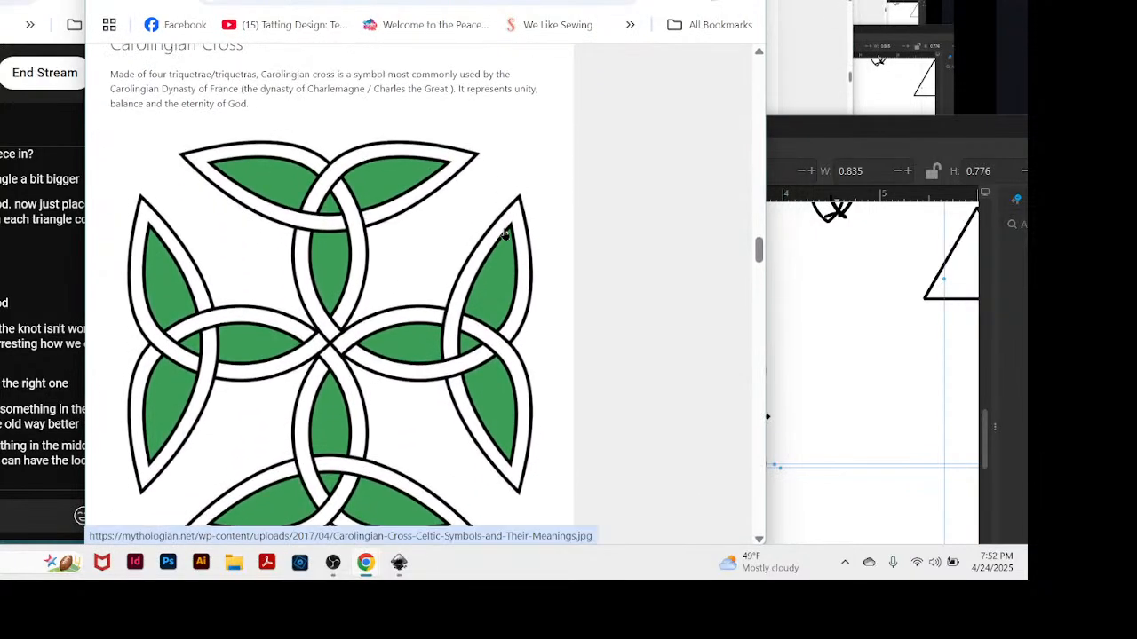
pyautogui.scroll(-1, 504, 234)
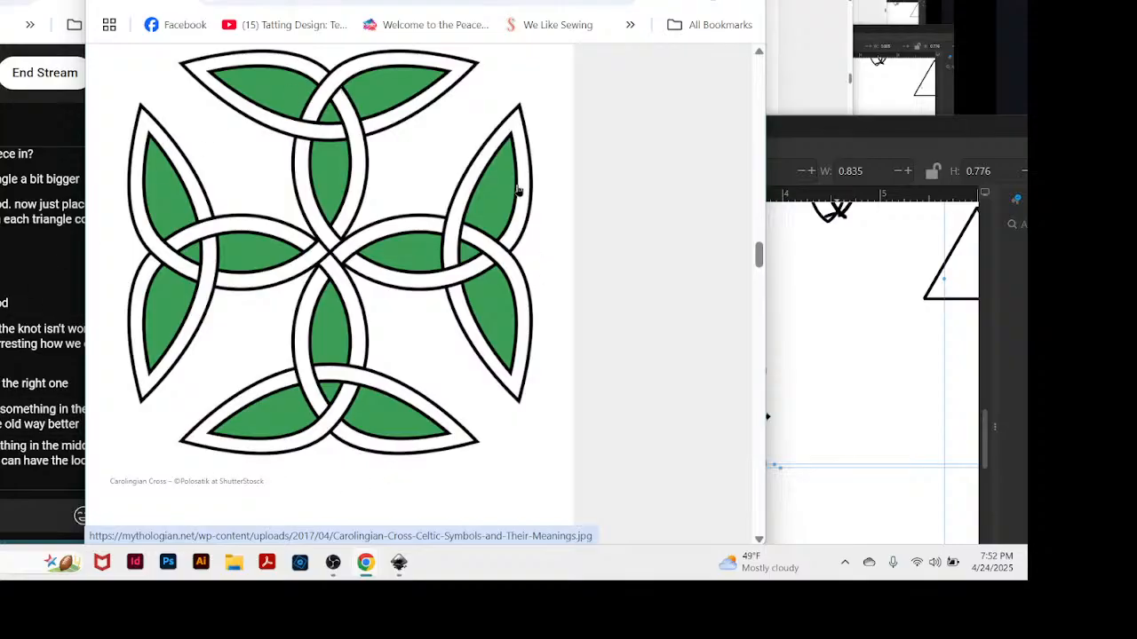
pyautogui.click(791, 273)
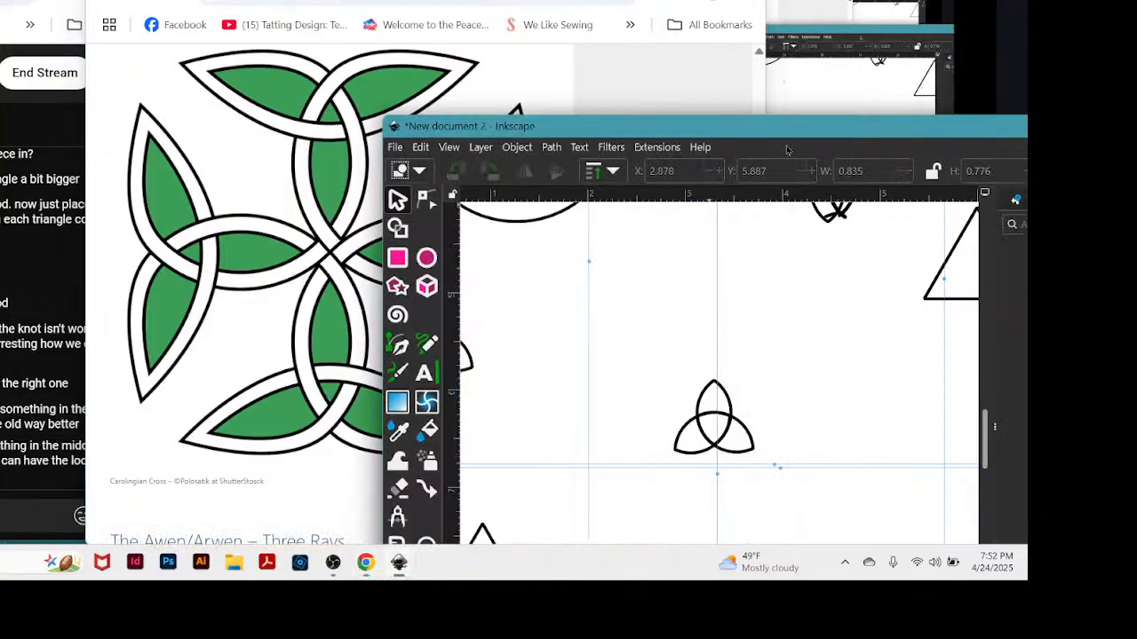
pyautogui.moveTo(789, 128); pyautogui.dragTo(589, 0)
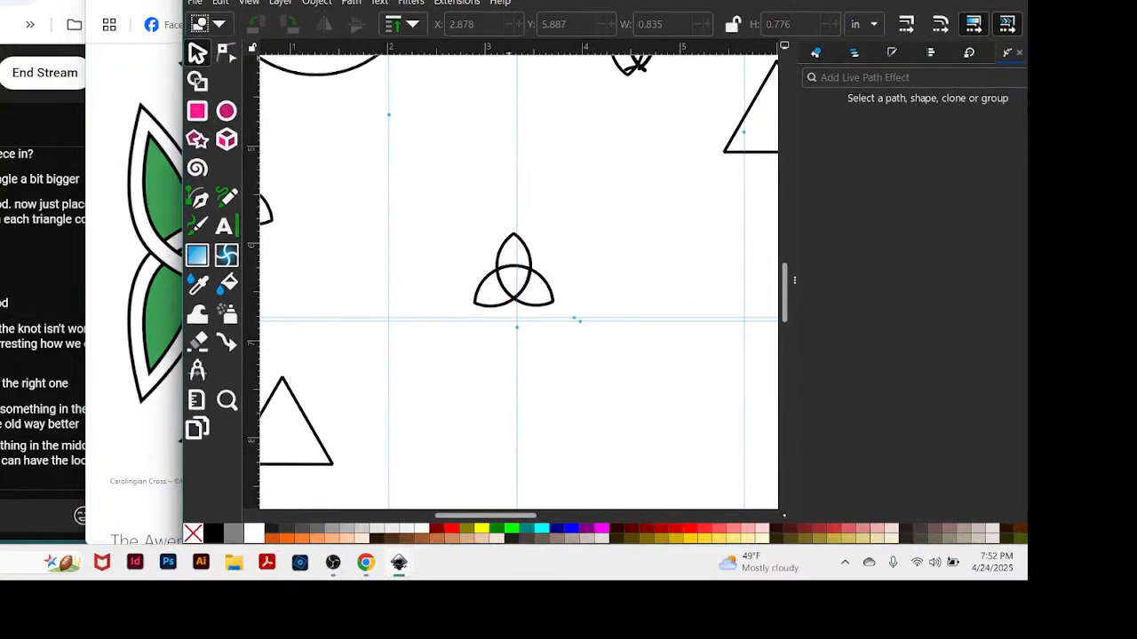
# Duplicate the triquetra, place the copy directly below the original, and rotate it 180 degrees.
pyautogui.moveTo(445, 202); pyautogui.dragTo(570, 325)
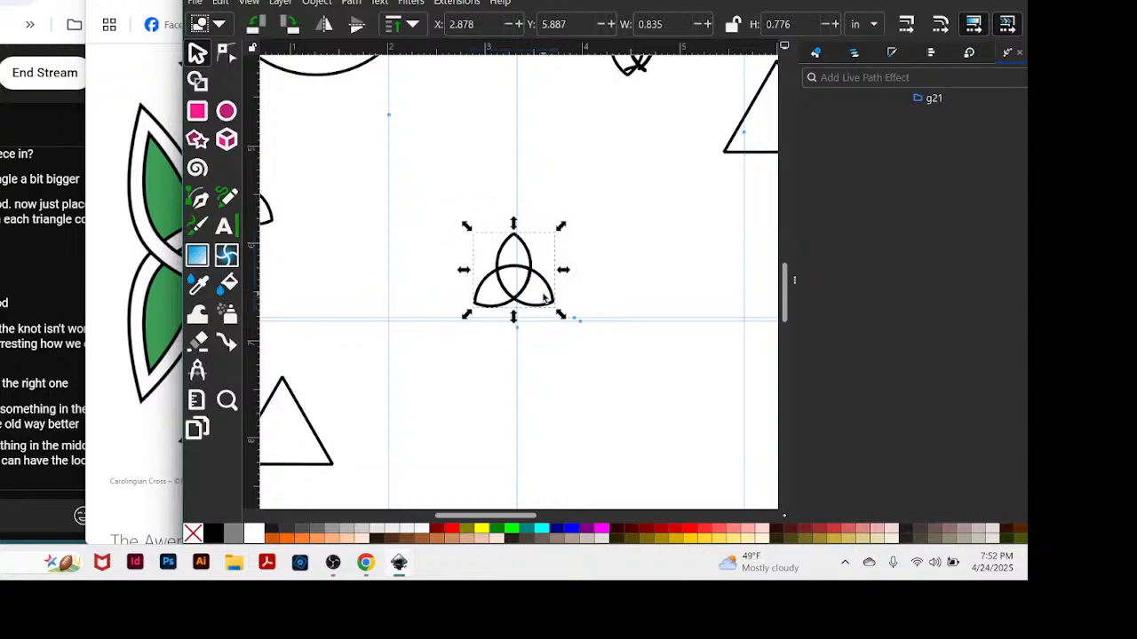
pyautogui.hotkey('ctrl', 'c')
pyautogui.hotkey('ctrl', 'v')
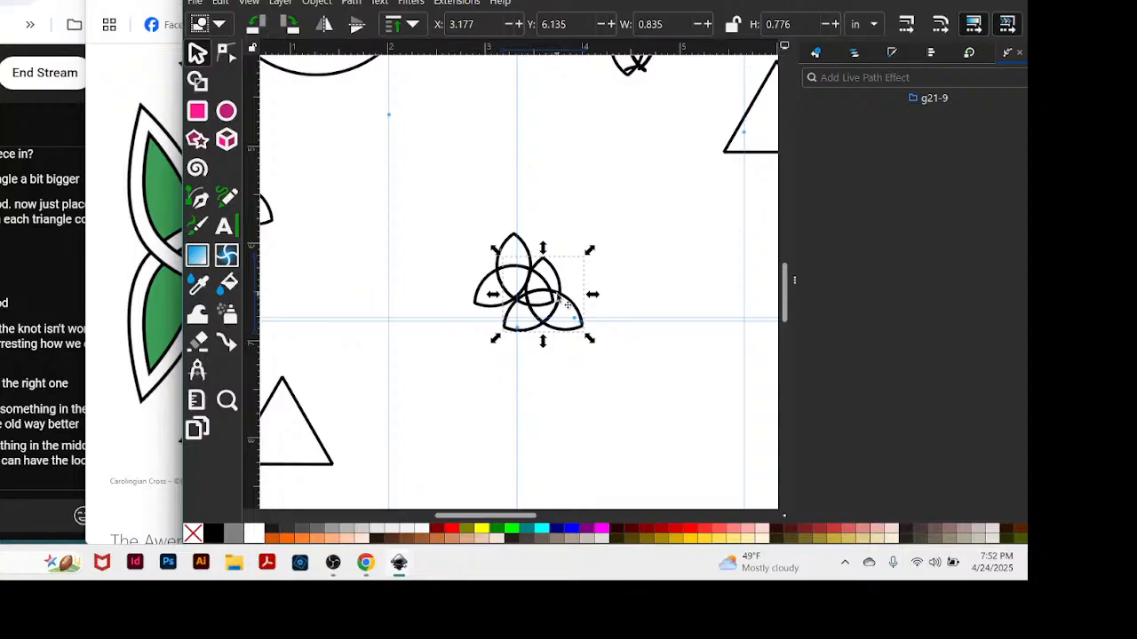
pyautogui.moveTo(565, 302); pyautogui.dragTo(531, 359)
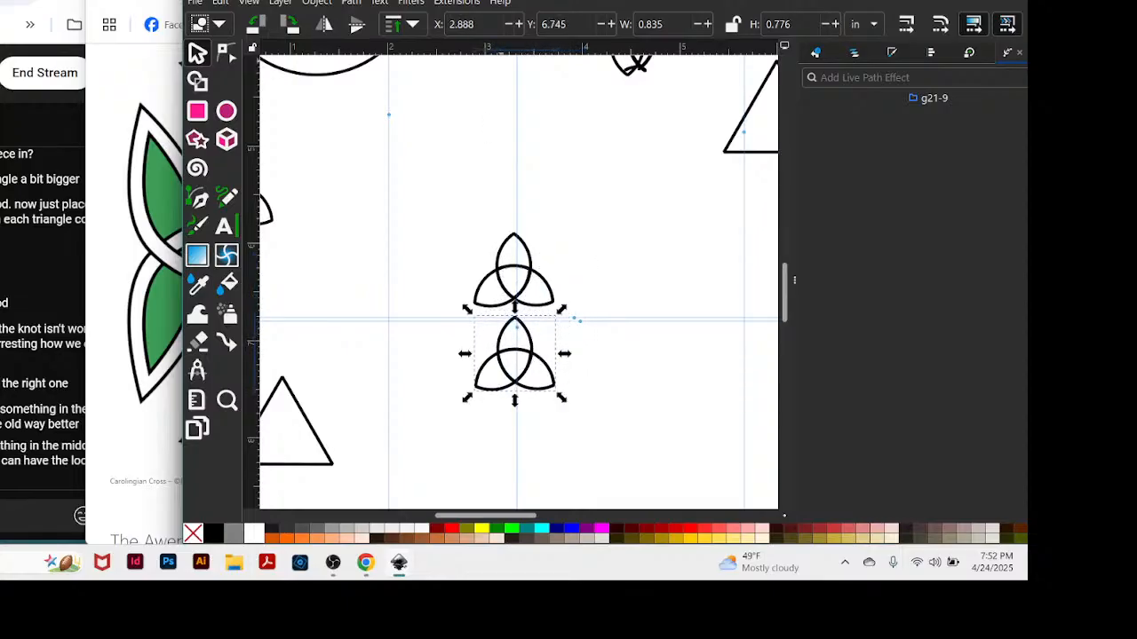
pyautogui.click(289, 23)
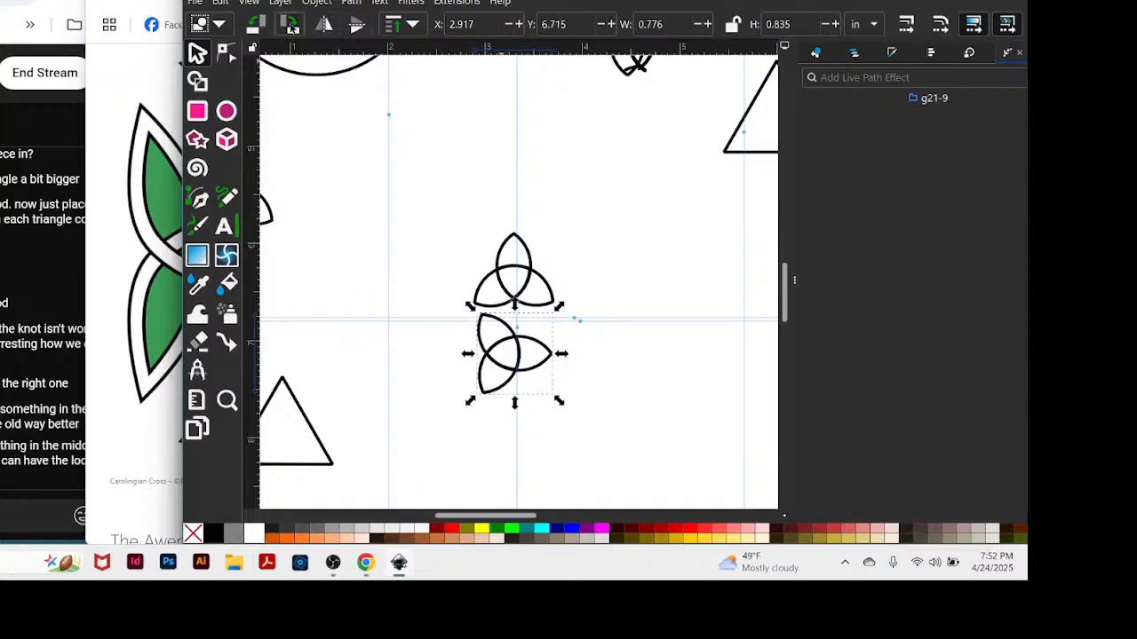
pyautogui.click(290, 23)
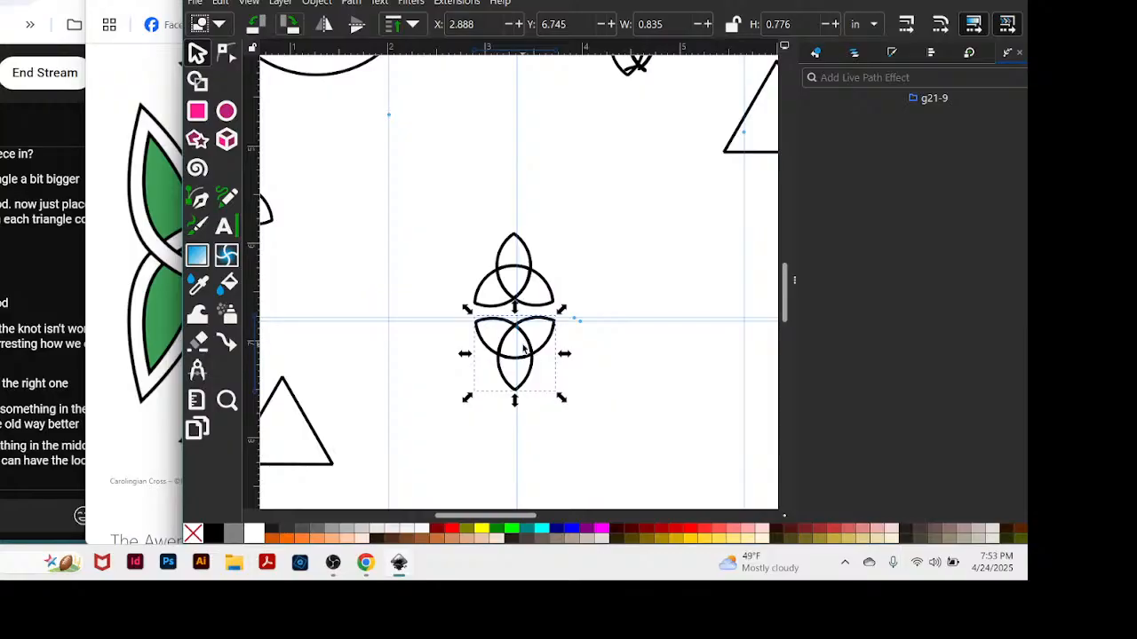
# Shift both triquetras slightly up and right, and overlap them so their side petals meet around a shared centre.
pyautogui.moveTo(523, 348); pyautogui.dragTo(548, 238)
pyautogui.moveTo(551, 0); pyautogui.dragTo(579, 0)
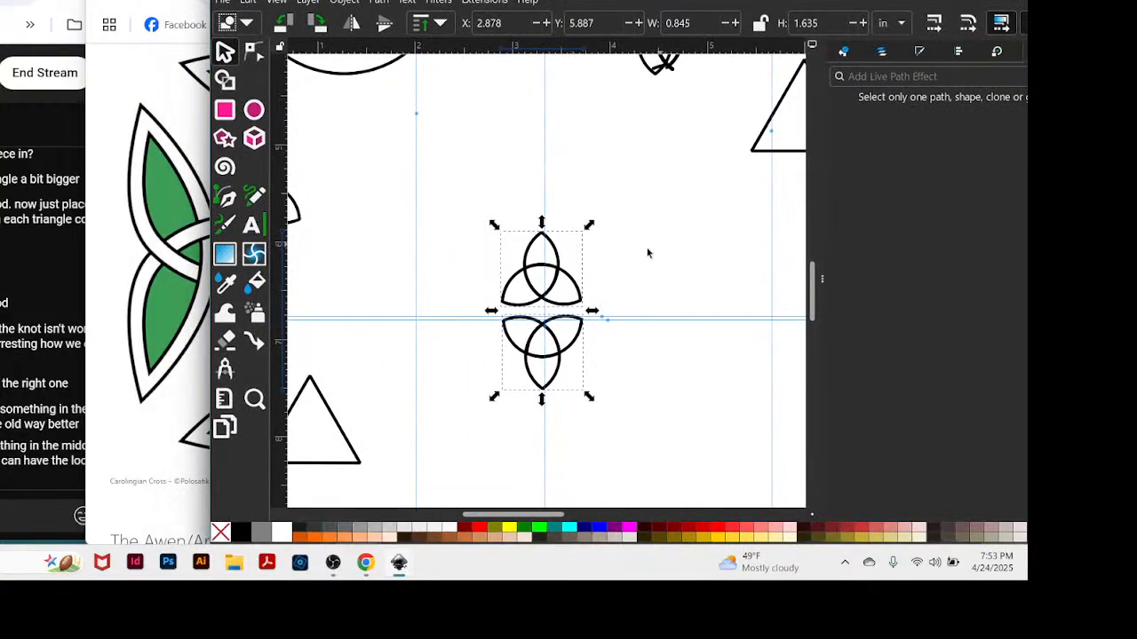
pyautogui.moveTo(572, 303); pyautogui.dragTo(598, 280)
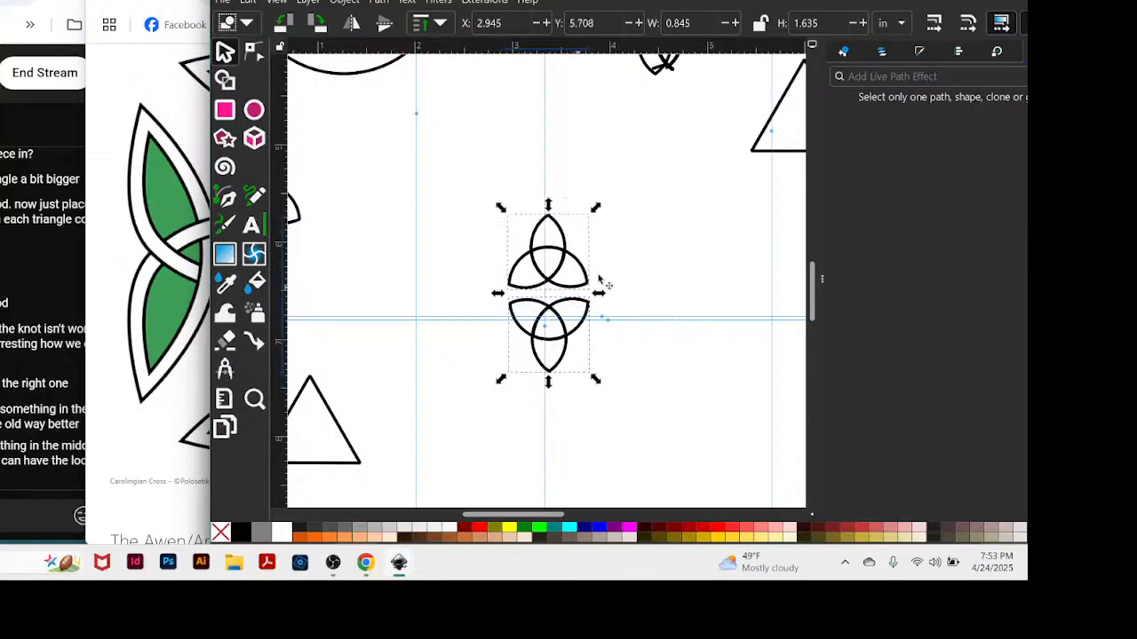
pyautogui.click(690, 257)
pyautogui.click(578, 289)
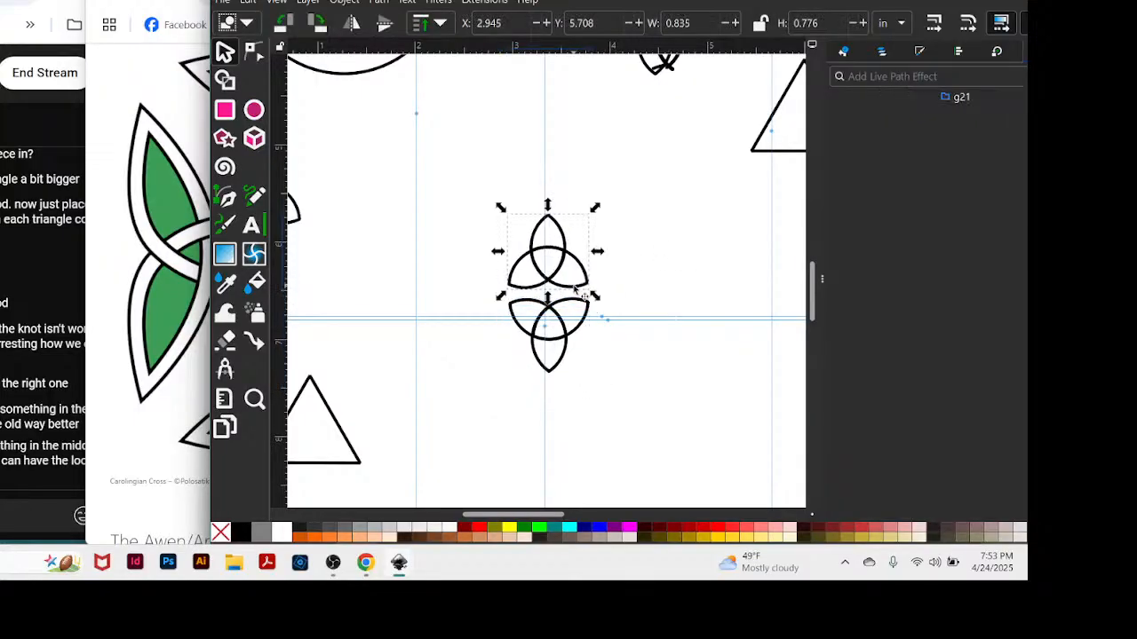
pyautogui.moveTo(575, 291); pyautogui.dragTo(576, 299)
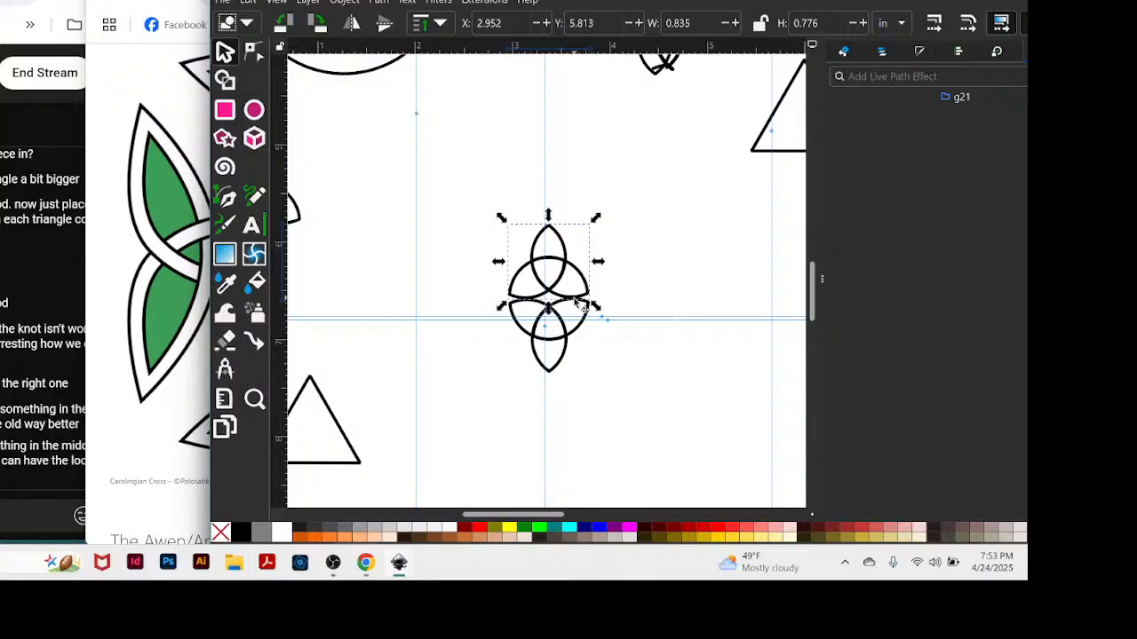
pyautogui.moveTo(577, 301); pyautogui.dragTo(578, 293)
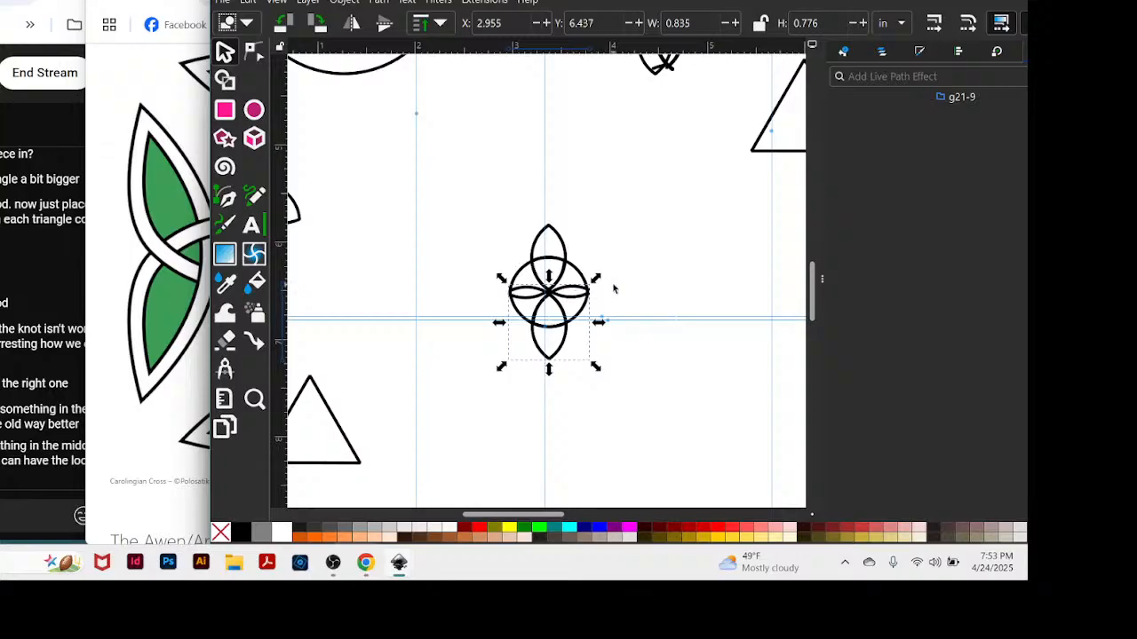
# Paste two more triquetras beside the overlapped pair, flip one vertically, and align them tip to tip.
pyautogui.hotkey('ctrl', 'v')
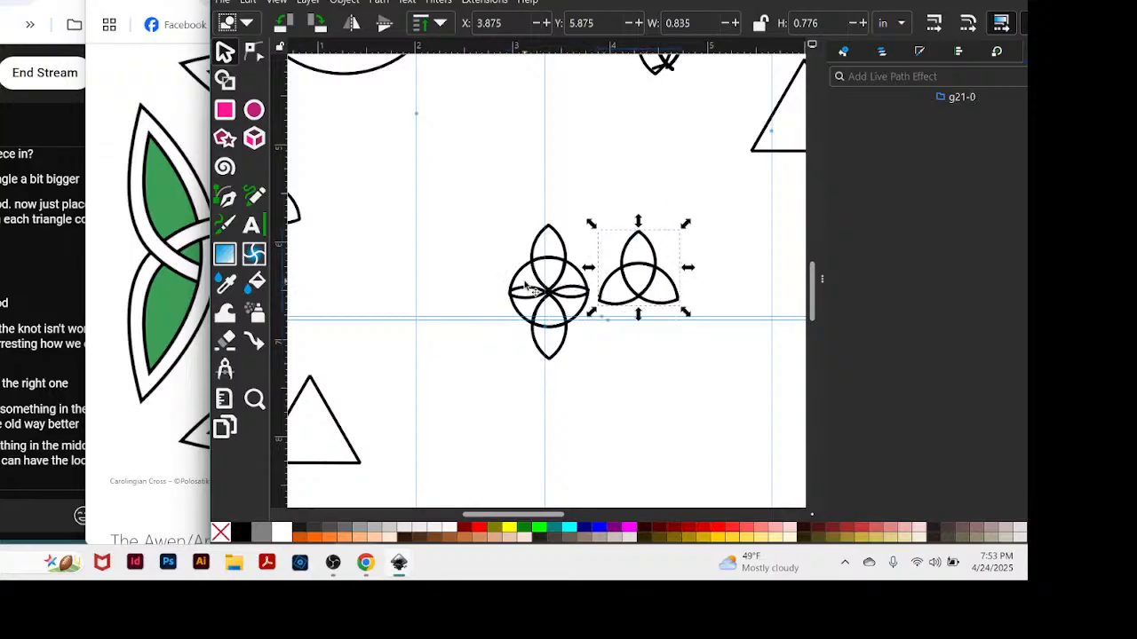
pyautogui.moveTo(639, 297); pyautogui.dragTo(721, 307)
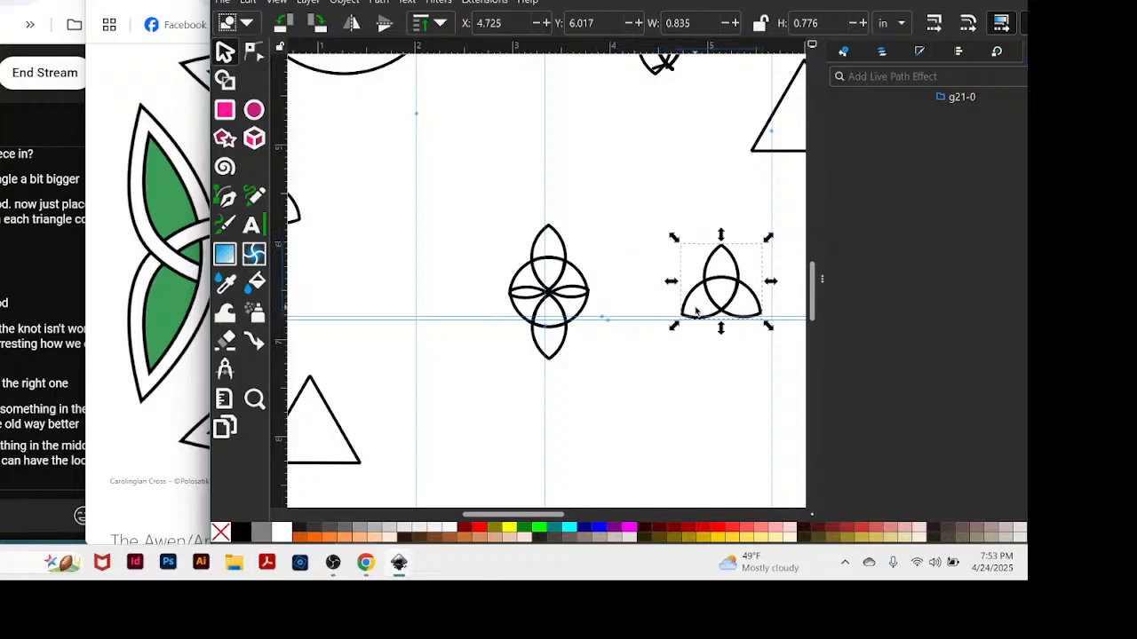
pyautogui.hotkey('ctrl', 'v')
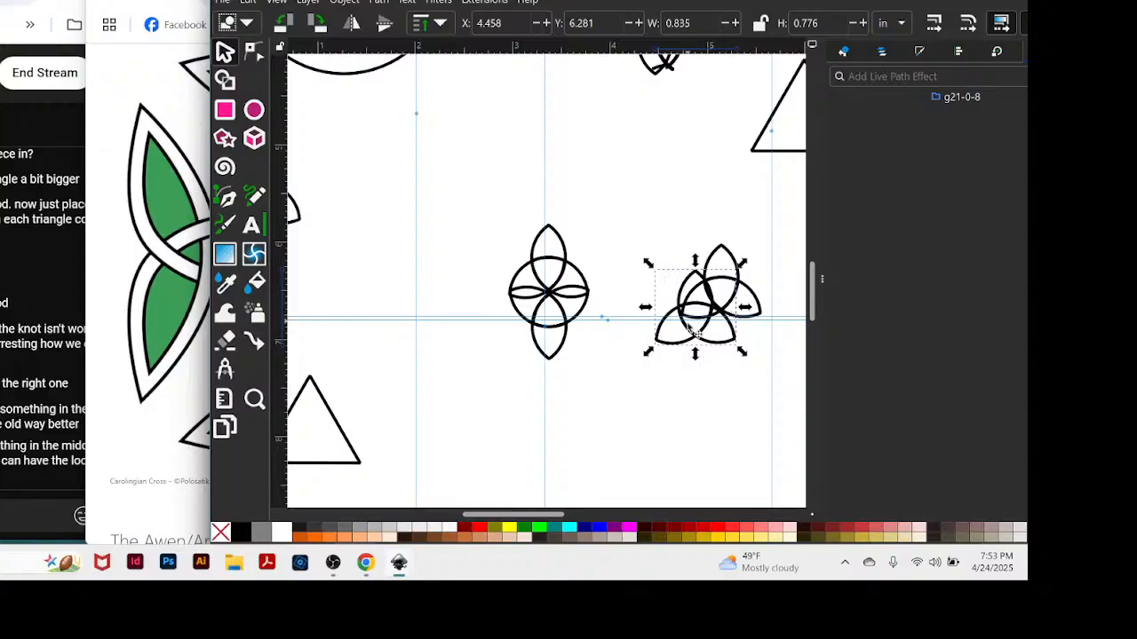
pyautogui.moveTo(708, 341); pyautogui.dragTo(672, 242)
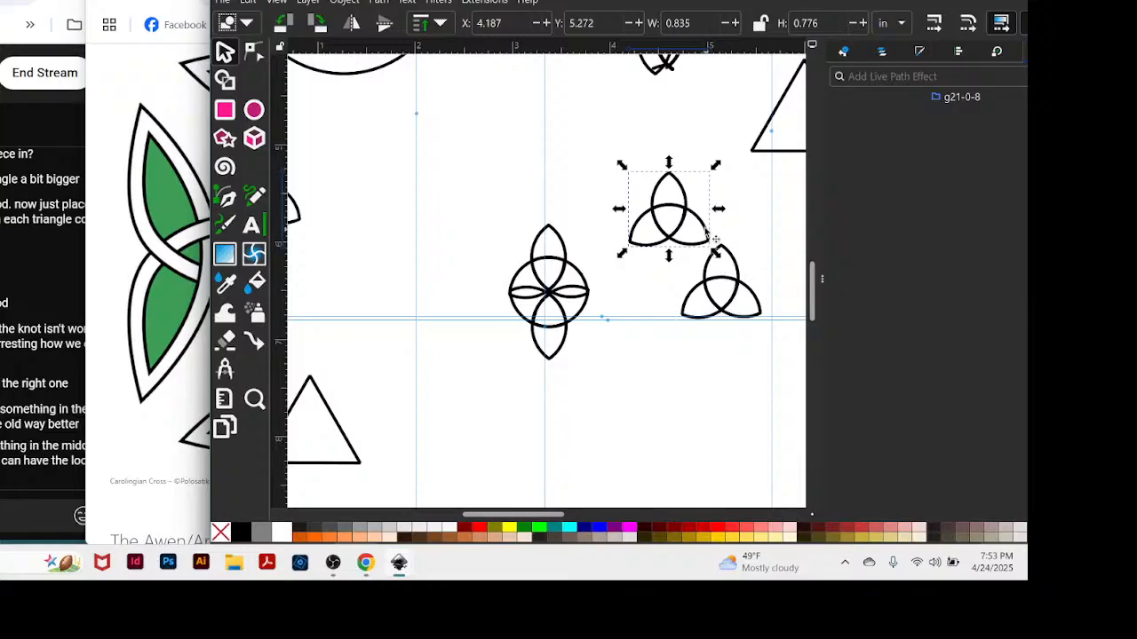
pyautogui.click(386, 27)
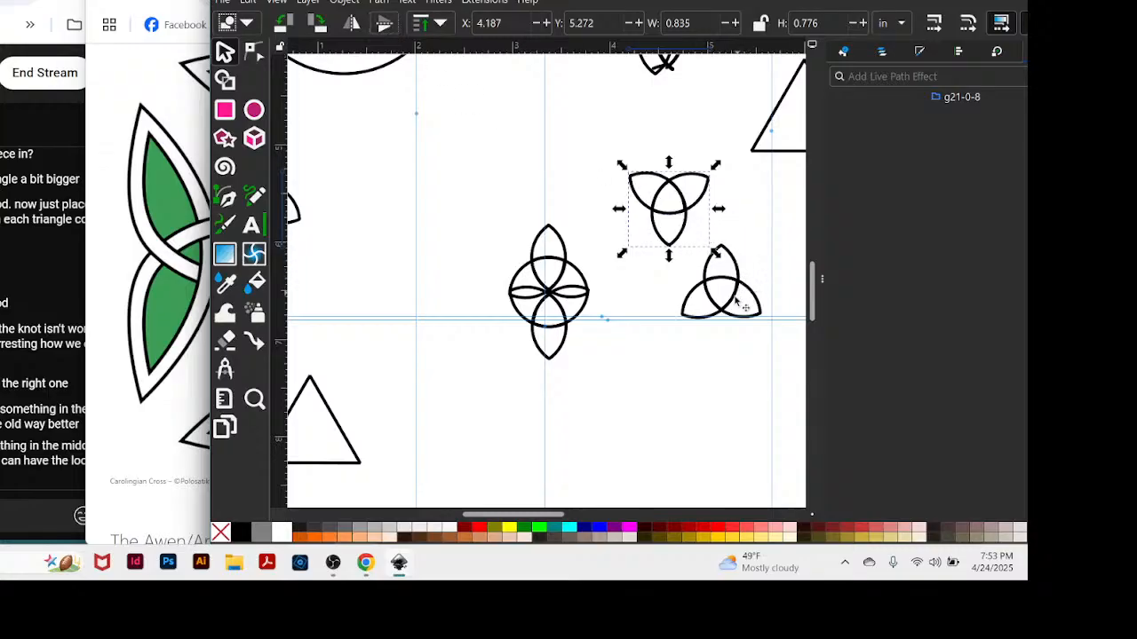
pyautogui.moveTo(733, 285); pyautogui.dragTo(679, 282)
# Duplicate the tip-to-tip triquetra pair and align the copy vertically over the lower part of the original pair.
pyautogui.moveTo(598, 141); pyautogui.dragTo(736, 365)
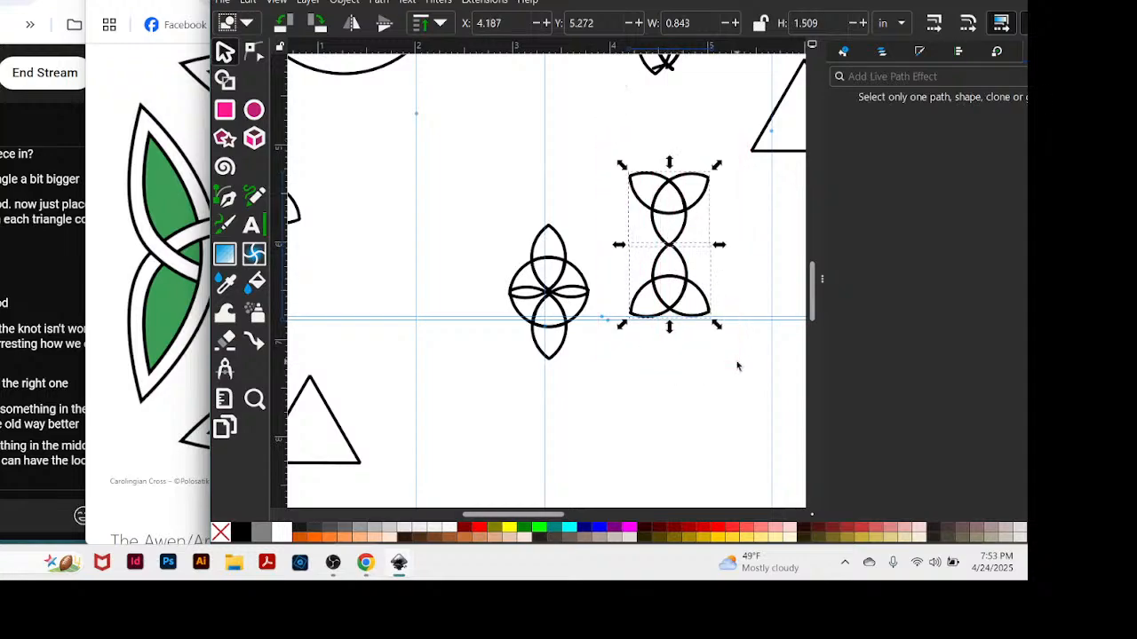
pyautogui.hotkey('ctrl', 'v')
pyautogui.doubleClick(692, 316)
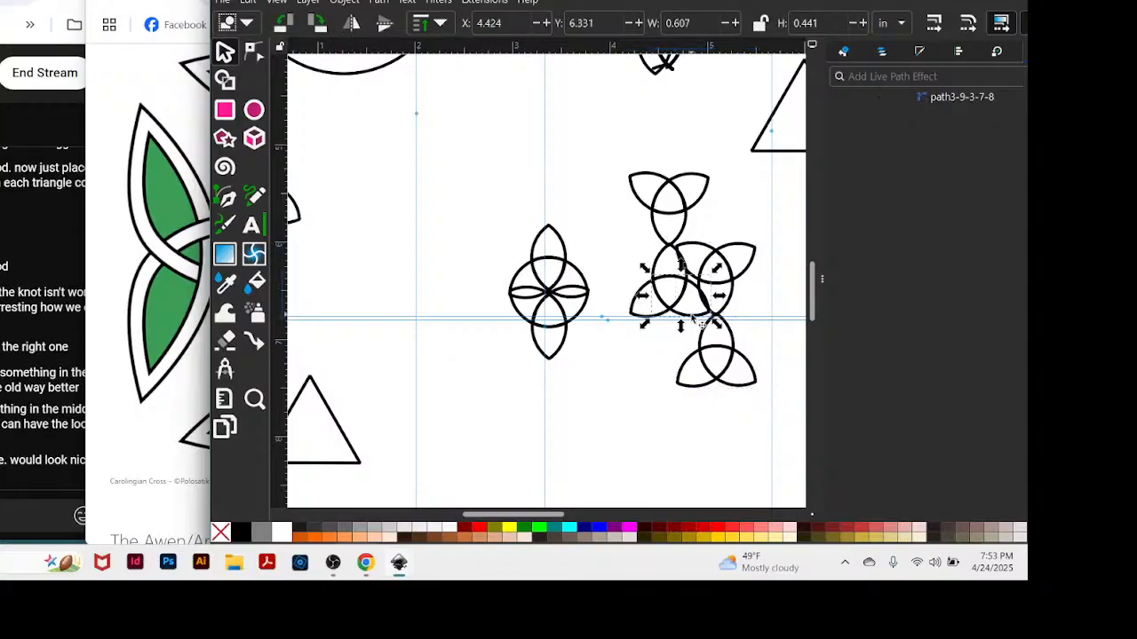
pyautogui.hotkey('ctrl', 'g')
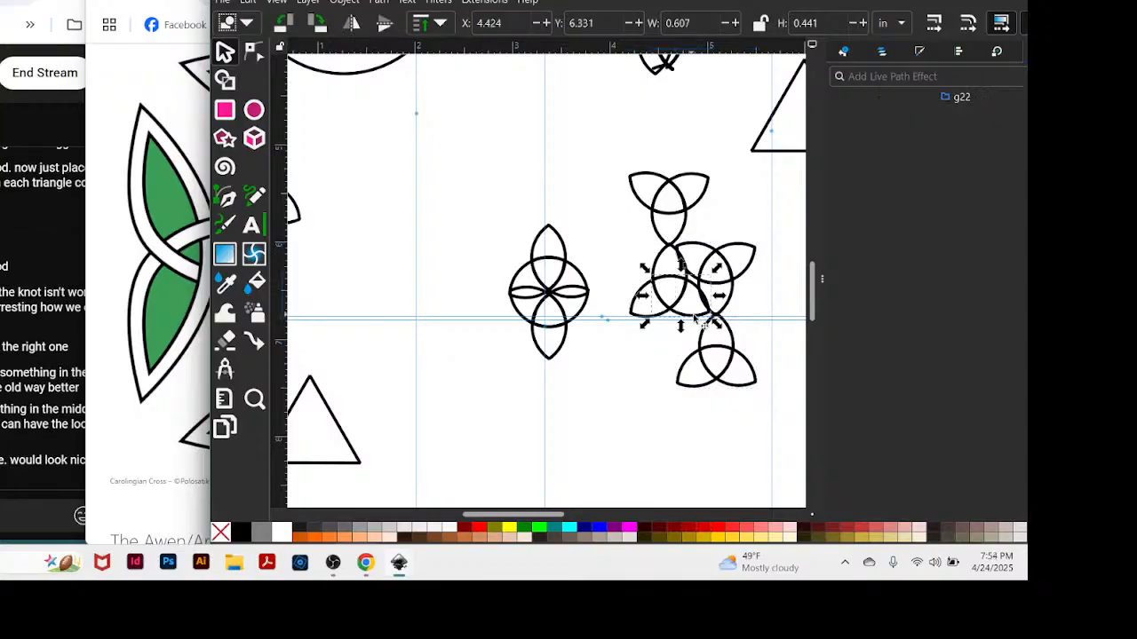
pyautogui.click(728, 373)
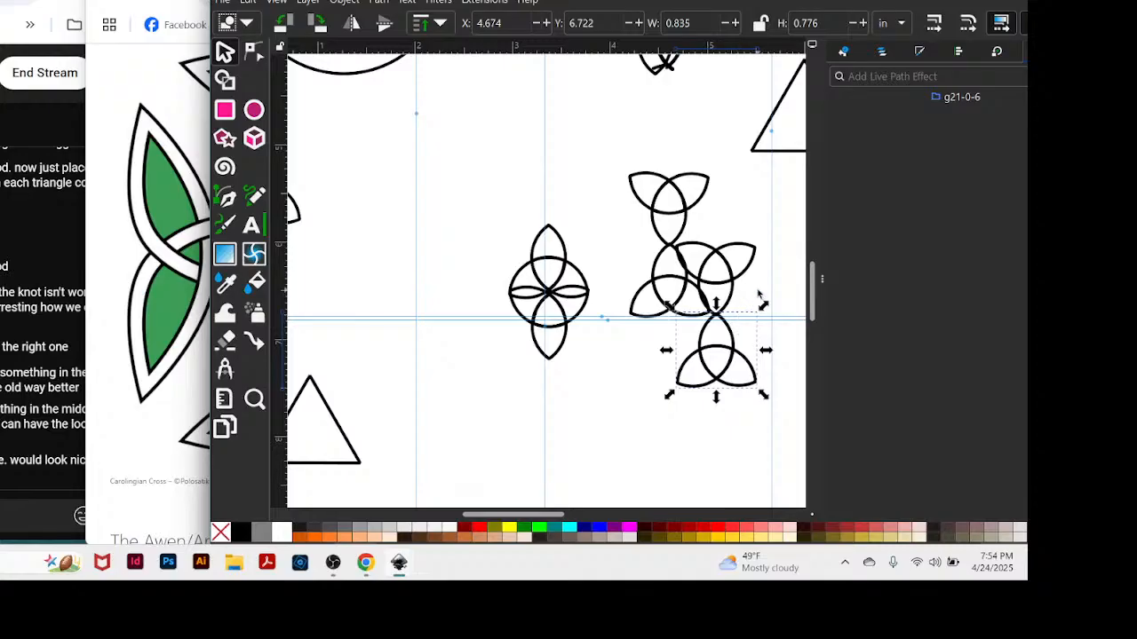
pyautogui.moveTo(734, 344); pyautogui.dragTo(693, 374)
pyautogui.moveTo(723, 322); pyautogui.dragTo(673, 351)
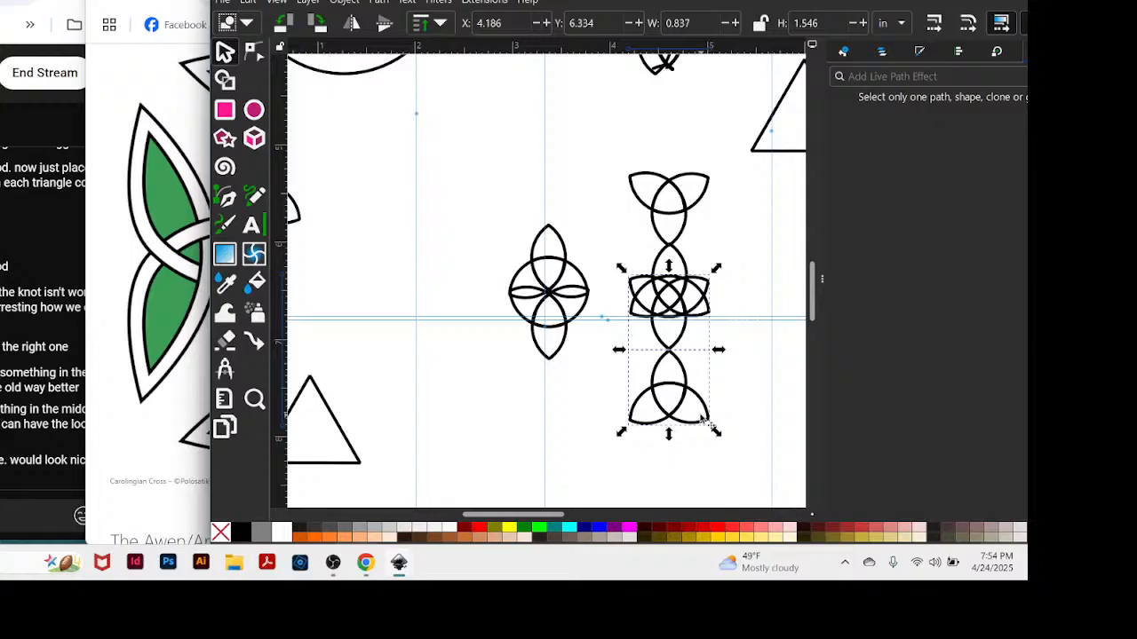
# Group the copied triquetra pair, rotate it 90 degrees clockwise, and centre it across the vertical pair to form a cross.
pyautogui.hotkey('ctrl', 'g')
pyautogui.moveTo(690, 339); pyautogui.dragTo(699, 262)
pyautogui.click(724, 206)
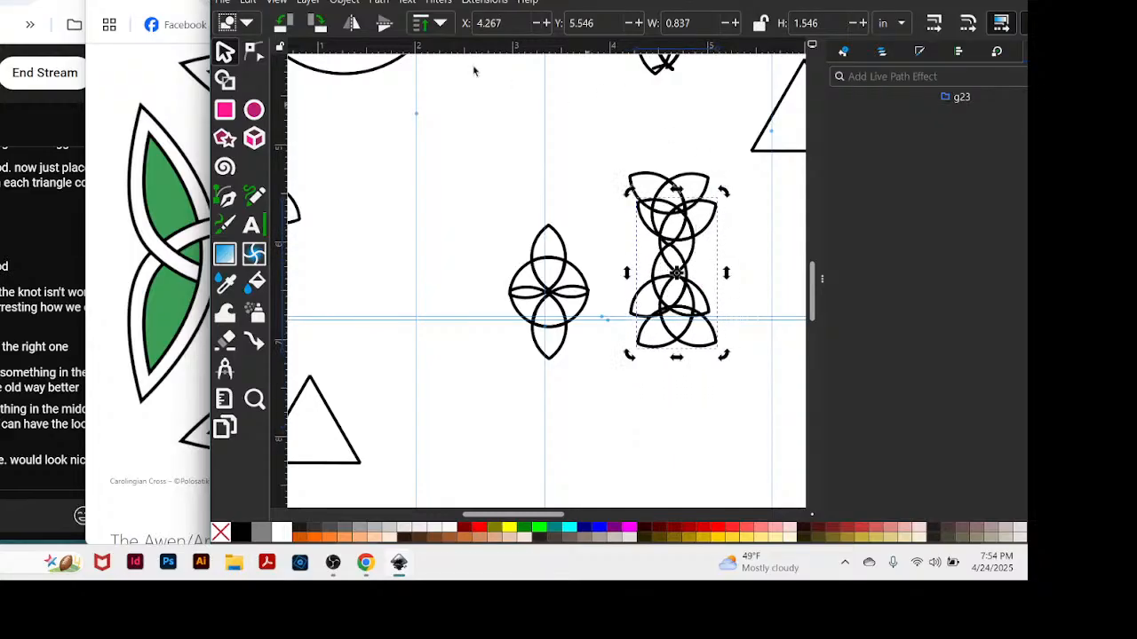
pyautogui.click(319, 23)
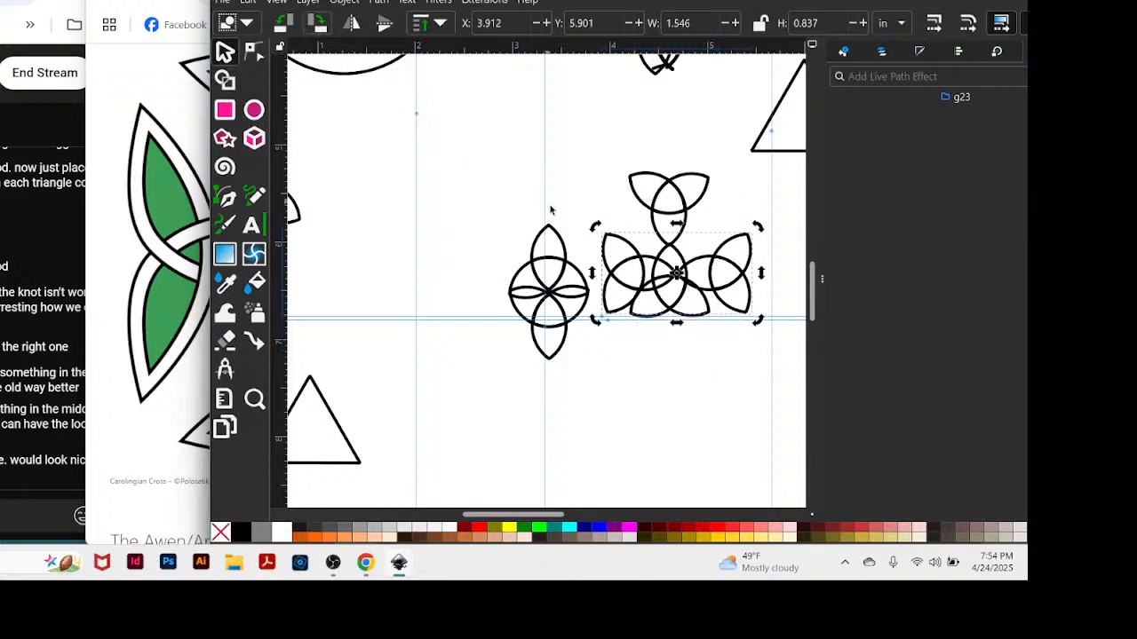
pyautogui.moveTo(718, 297); pyautogui.dragTo(708, 268)
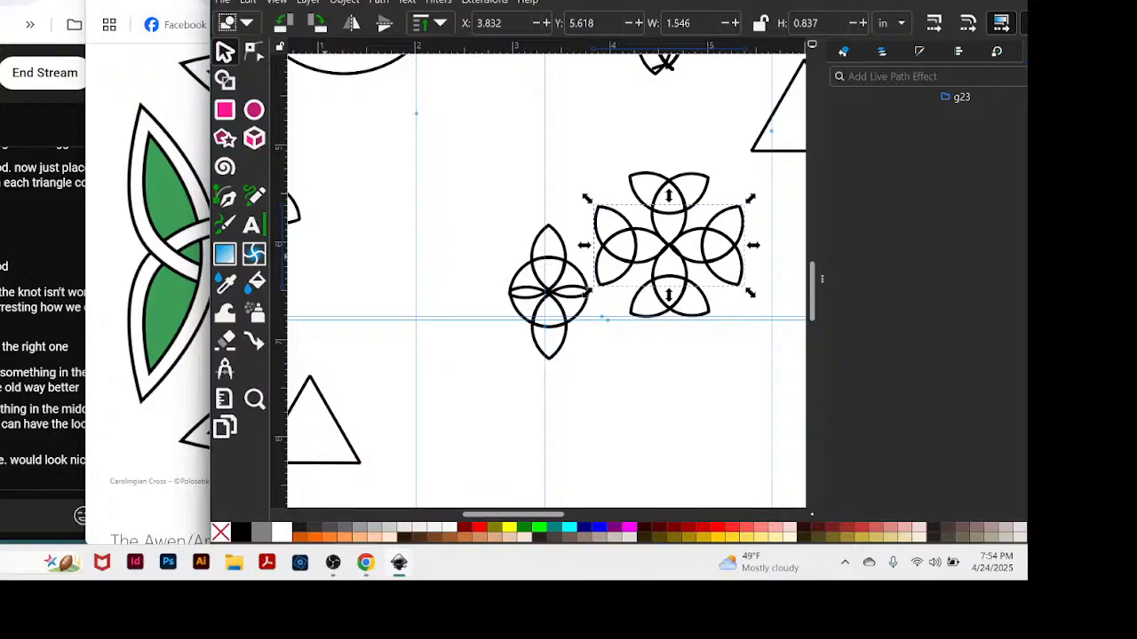
# Move the Inkscape window aside, compare the cross with the Carolingian Cross image in Chrome, and lower the browser window.
pyautogui.moveTo(337, 0); pyautogui.dragTo(474, 0)
pyautogui.moveTo(276, 0); pyautogui.dragTo(206, 0)
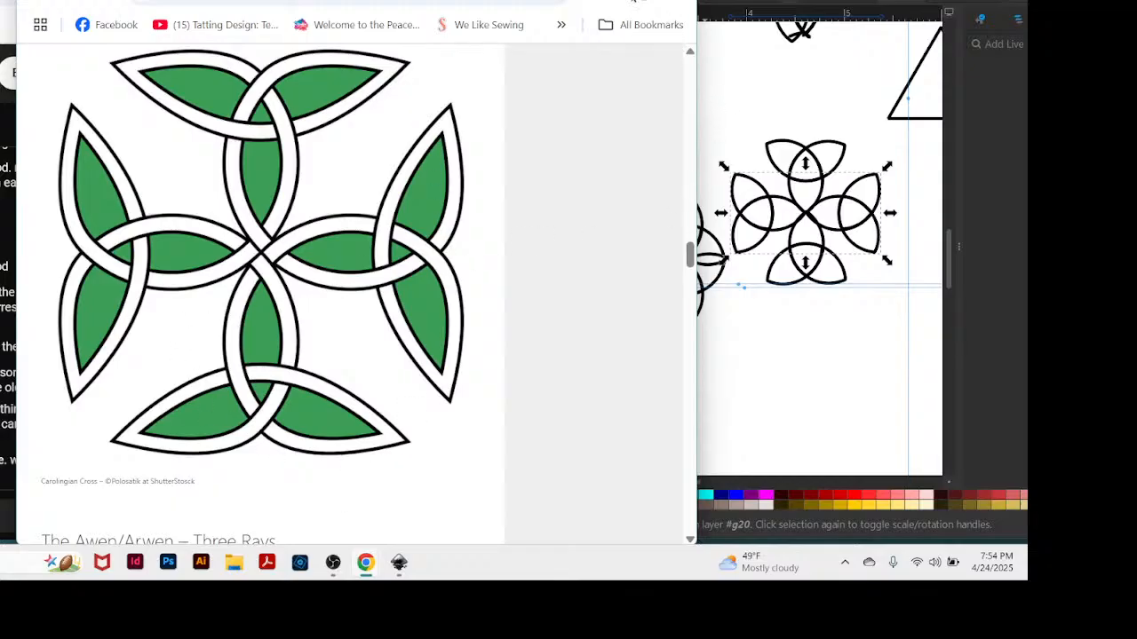
pyautogui.moveTo(531, 0); pyautogui.dragTo(809, 409)
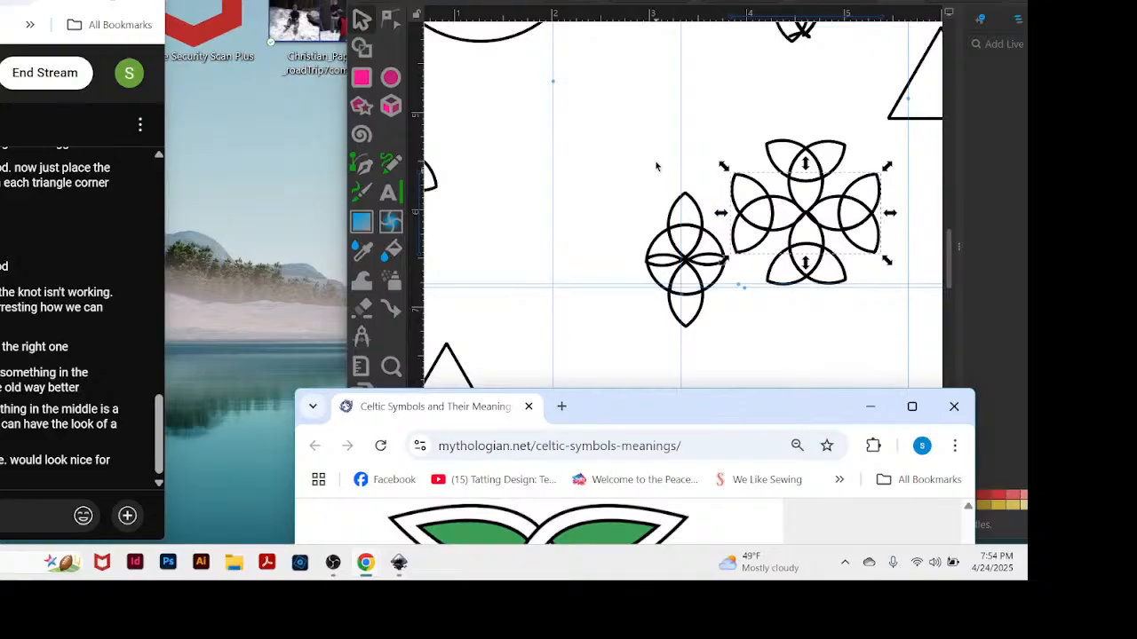
# In Inkscape, move the overlapped triquetra pair further left of the four-part cross, roughly level with it.
pyautogui.moveTo(622, 163); pyautogui.dragTo(734, 335)
pyautogui.click(595, 256)
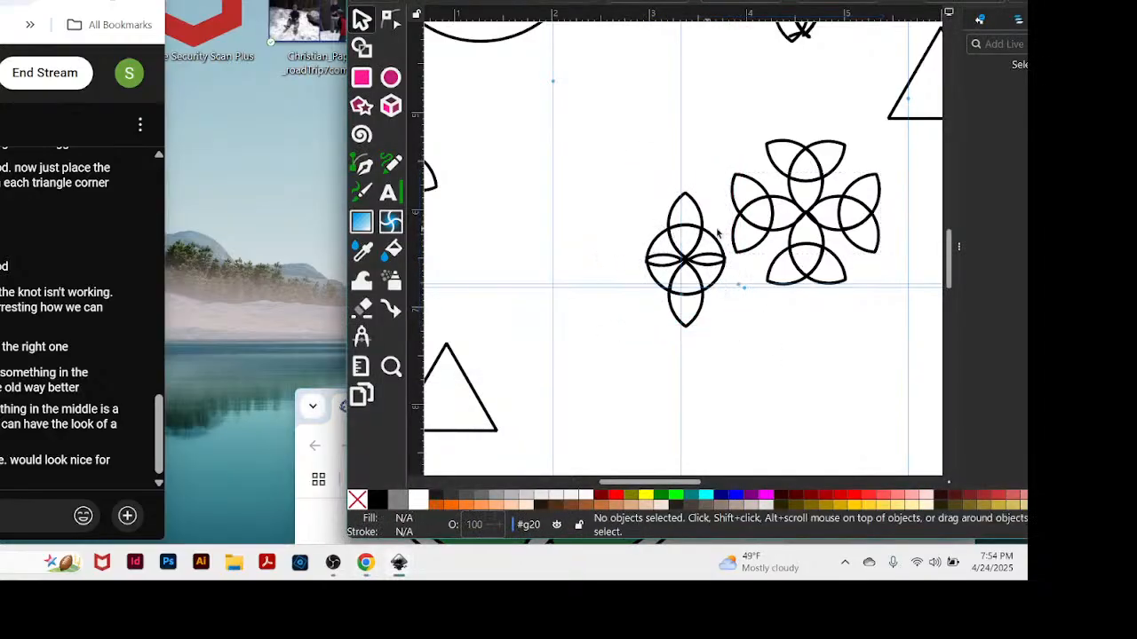
pyautogui.moveTo(664, 202); pyautogui.dragTo(701, 342)
pyautogui.moveTo(704, 287); pyautogui.dragTo(610, 188)
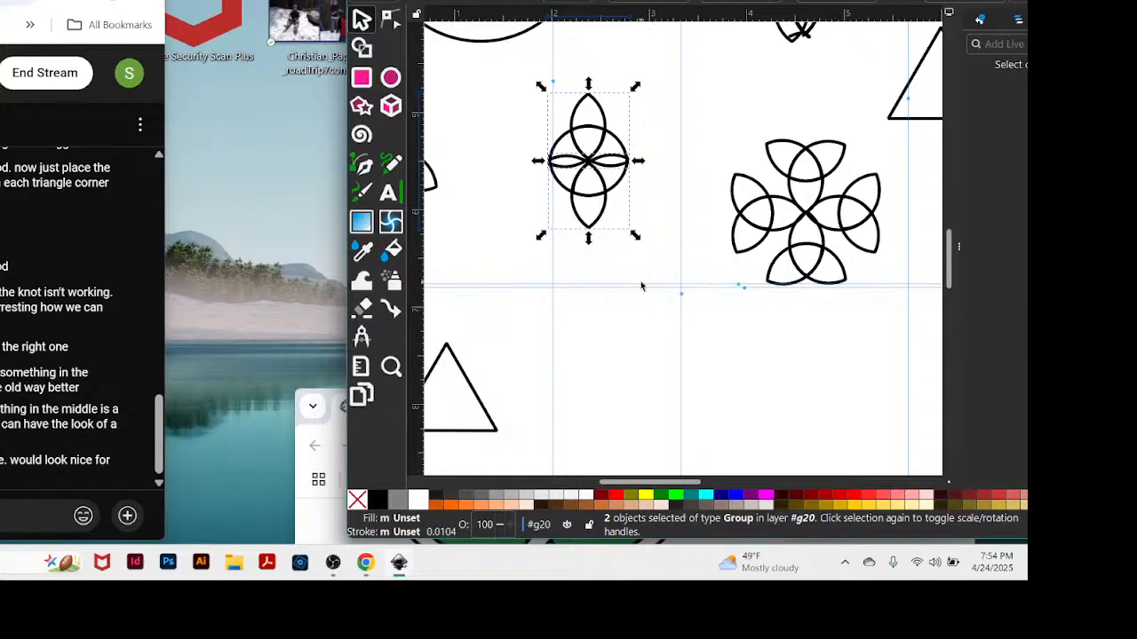
pyautogui.moveTo(609, 168); pyautogui.dragTo(609, 228)
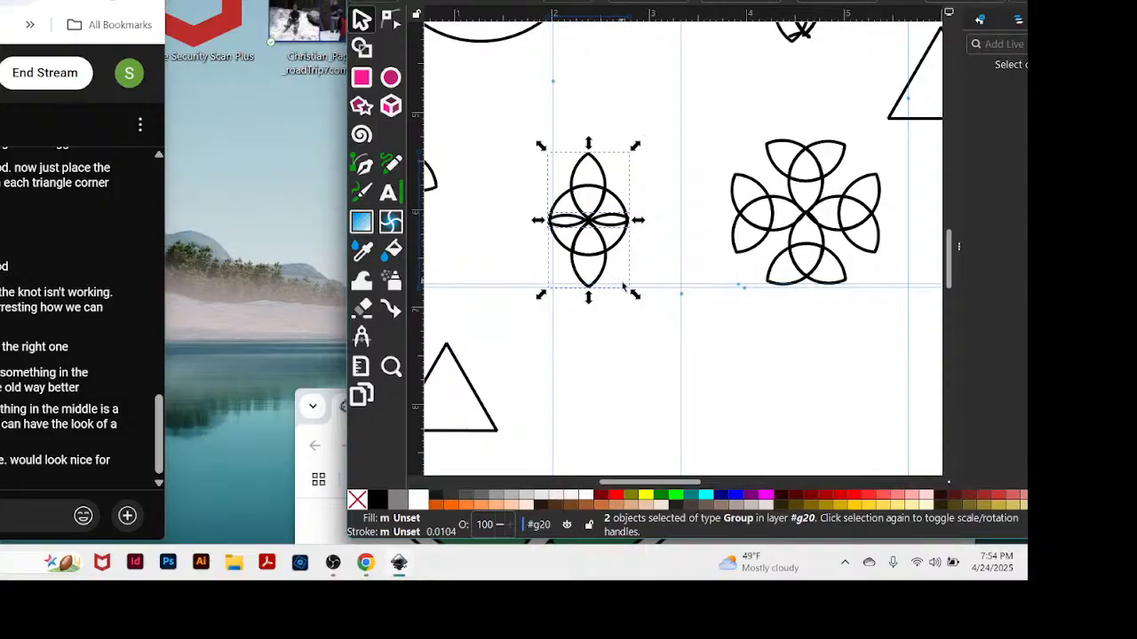
# Switch to Chrome and browse the Celtic symbols article from the Carolingian Cross to the Celtic Five Fold Symbol.
pyautogui.click(303, 428)
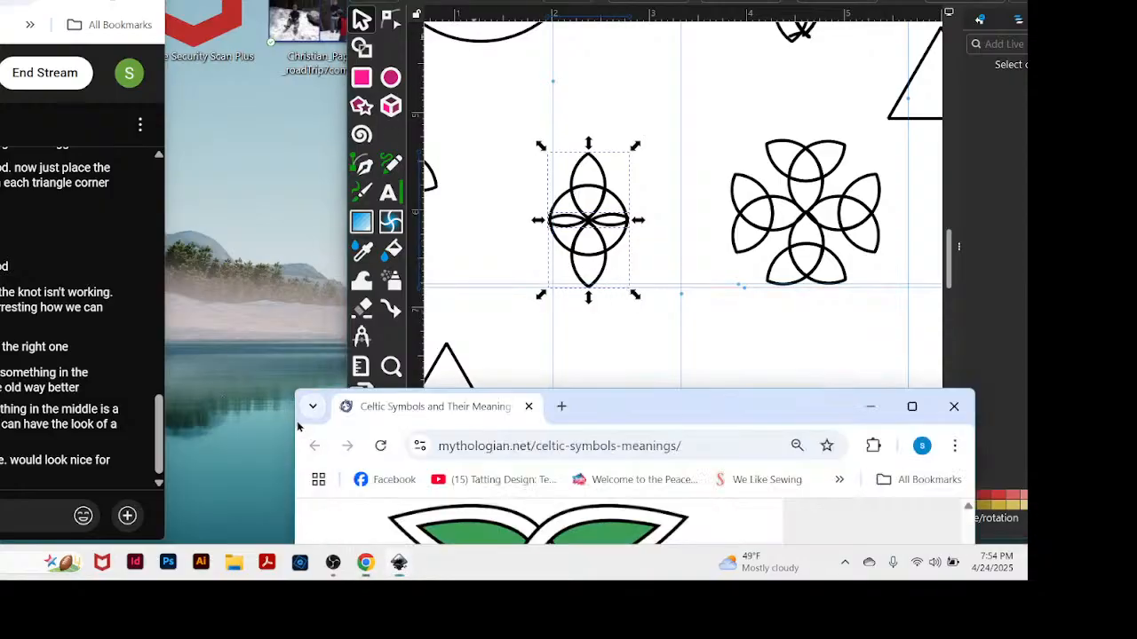
pyautogui.moveTo(636, 411); pyautogui.dragTo(402, 0)
pyautogui.scroll(-9, 388, 119)
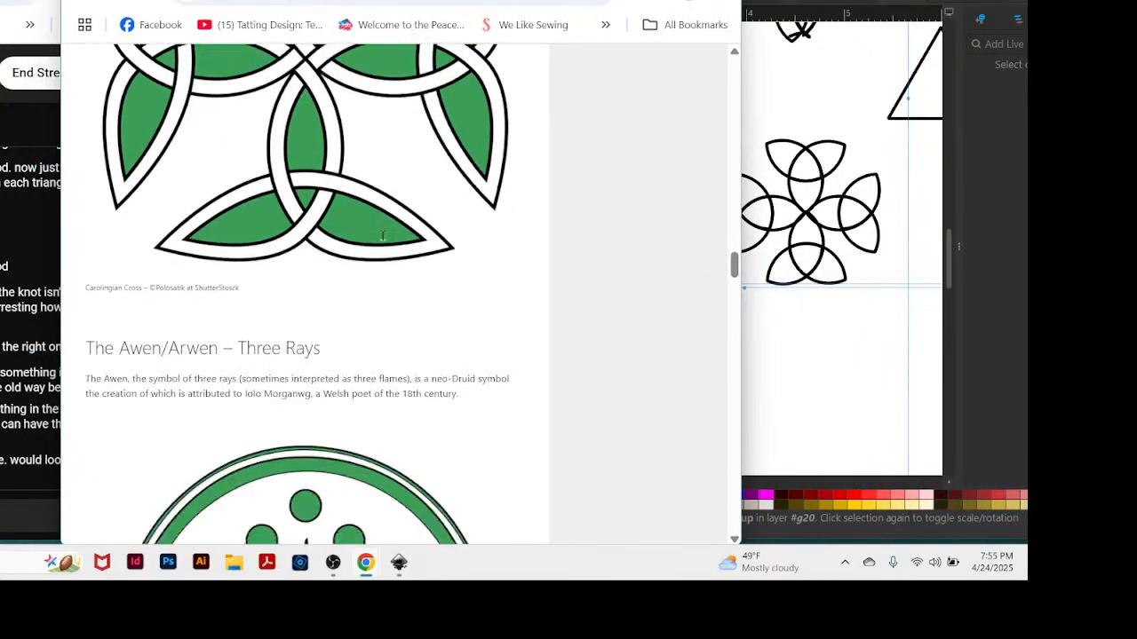
pyautogui.scroll(4, 468, 227)
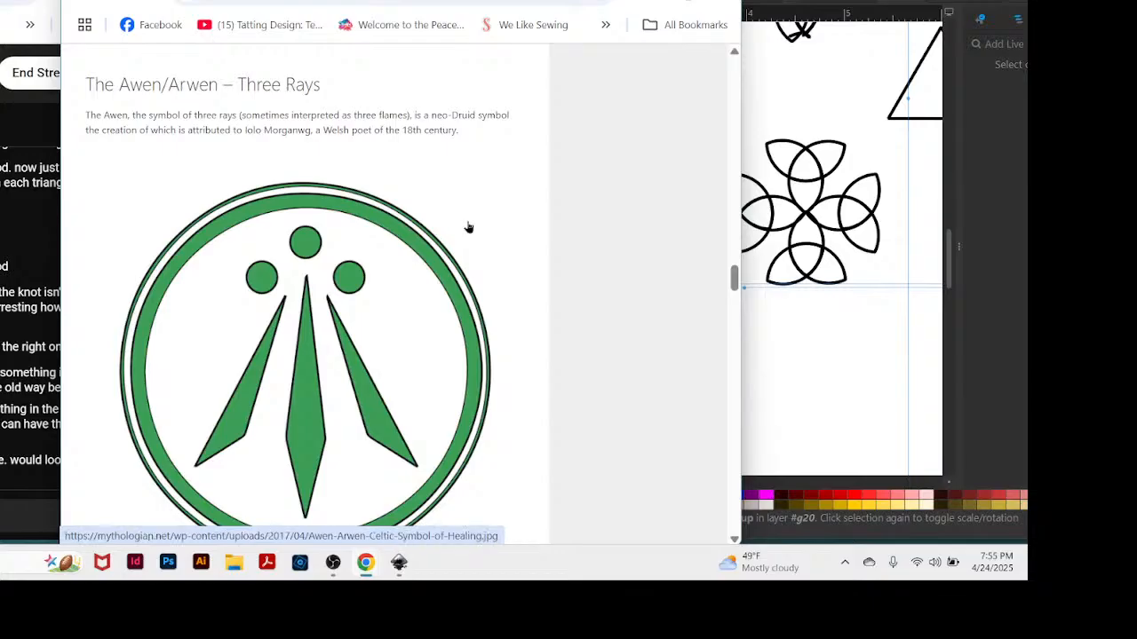
pyautogui.scroll(-4, 458, 225)
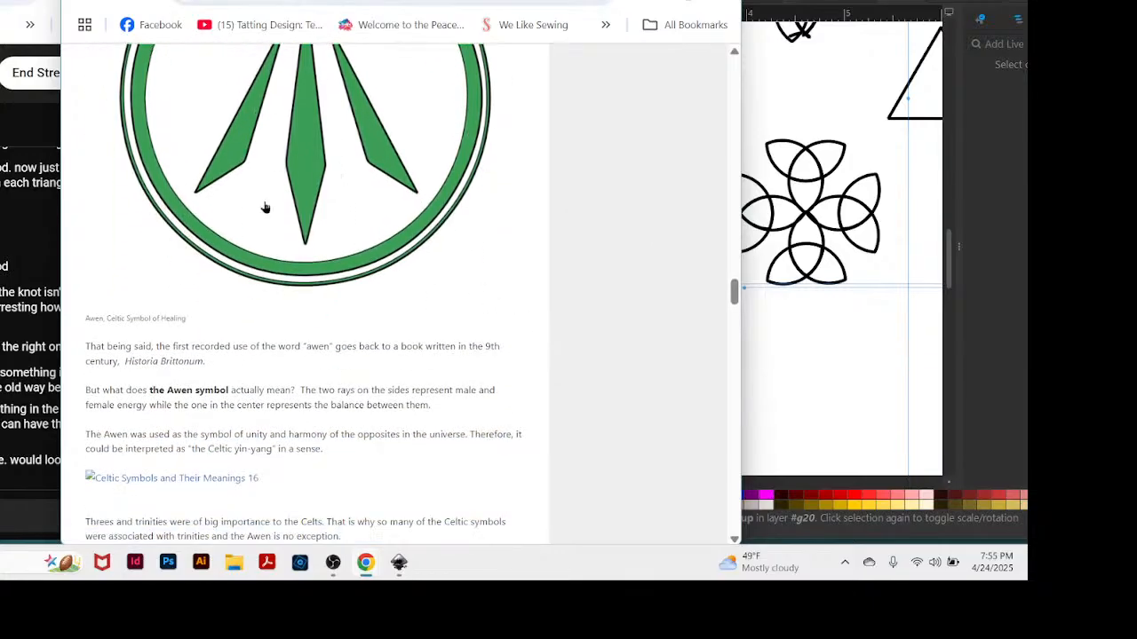
pyautogui.scroll(-2, 453, 249)
pyautogui.scroll(-12, 458, 252)
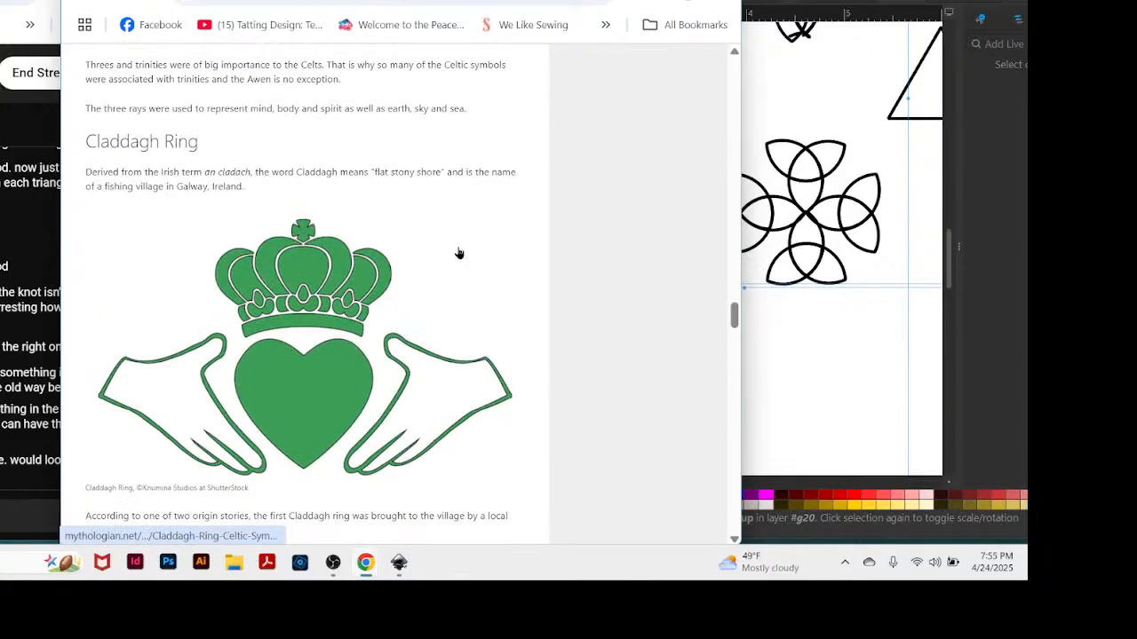
pyautogui.scroll(-12, 463, 256)
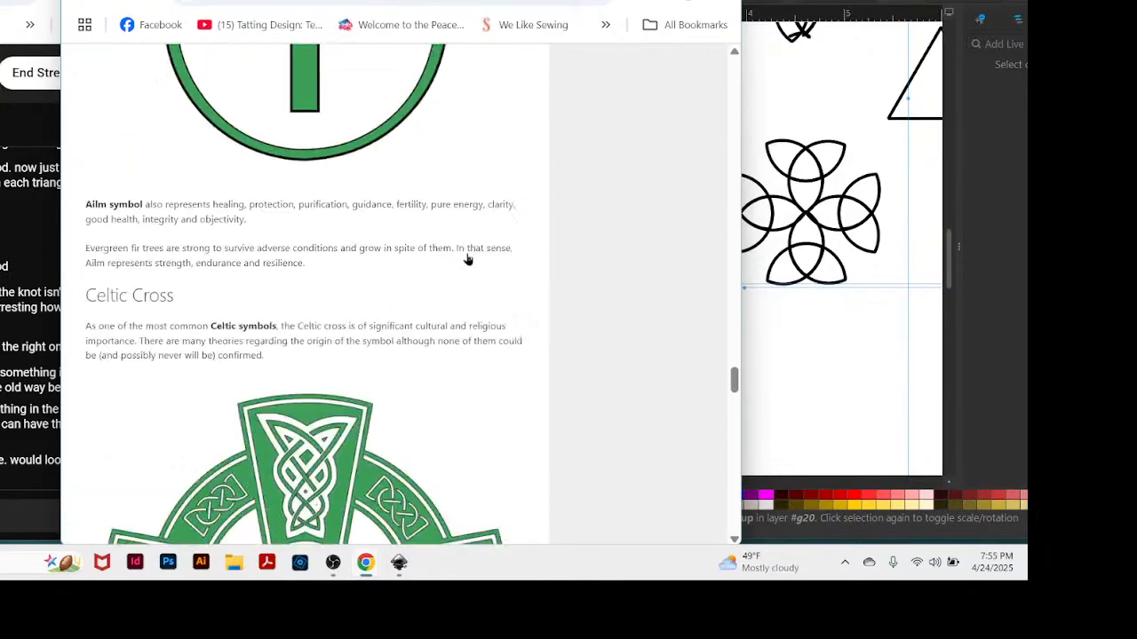
pyautogui.scroll(-8, 469, 255)
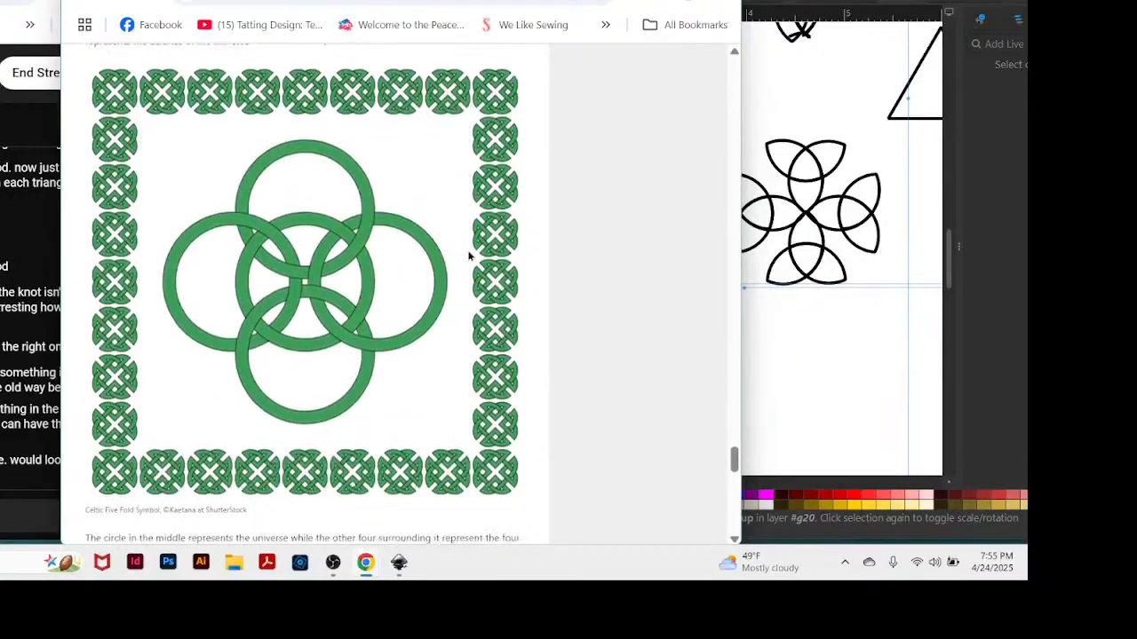
# Examine the Celtic Five Fold Symbol and continue through the article to the Celtic Bull section at its end.
pyautogui.scroll(4, 469, 256)
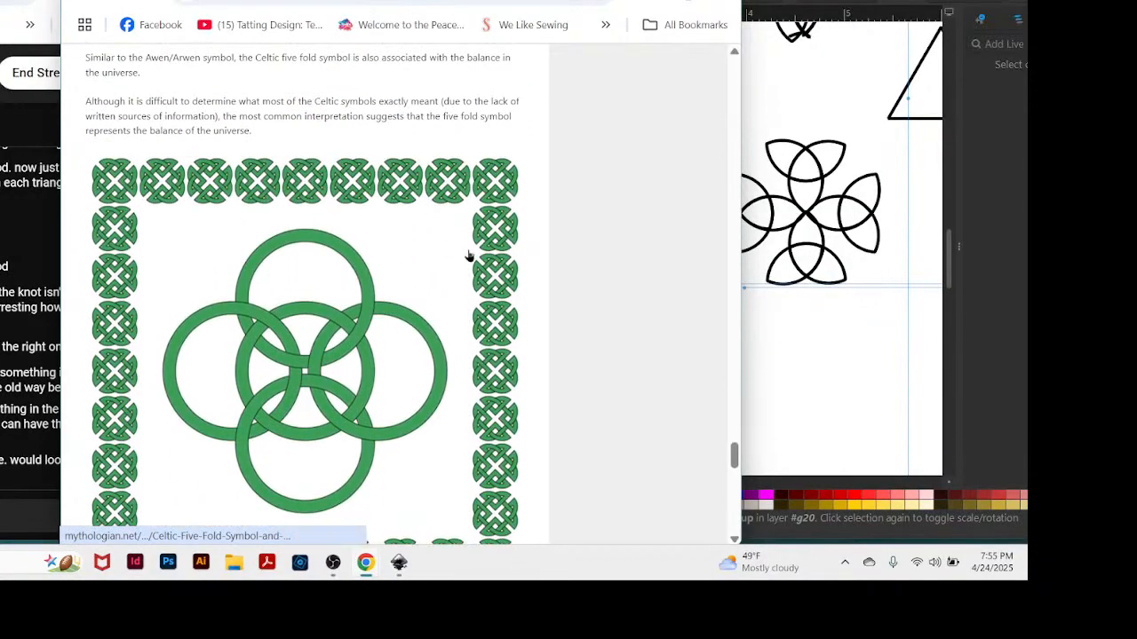
pyautogui.scroll(1, 469, 256)
pyautogui.scroll(-2, 468, 249)
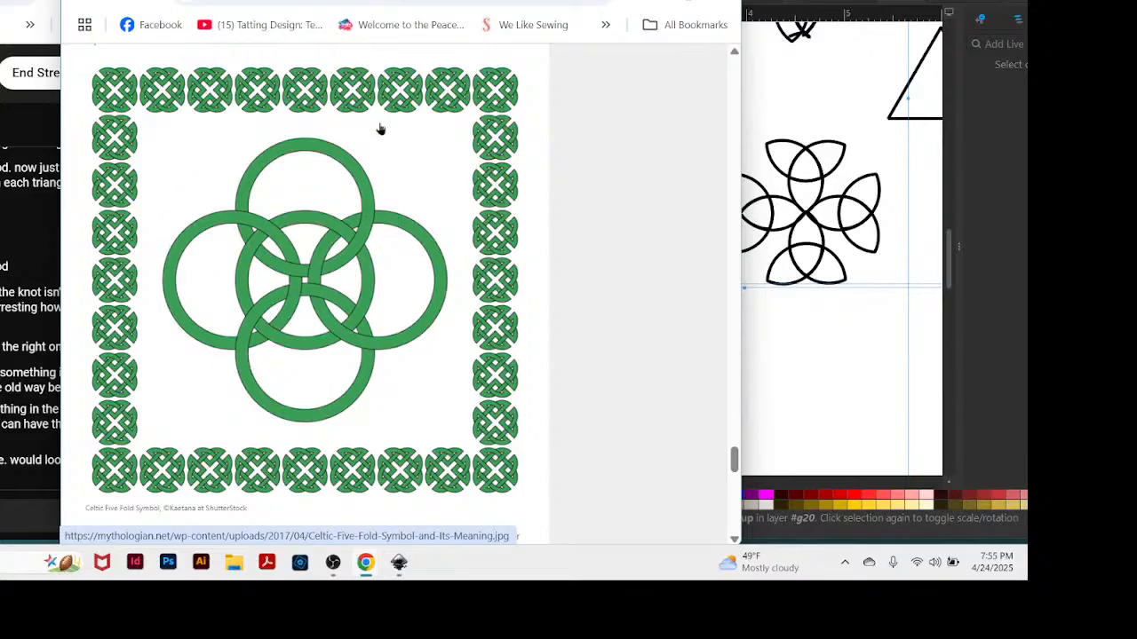
pyautogui.scroll(-3, 484, 280)
pyautogui.scroll(-10, 485, 281)
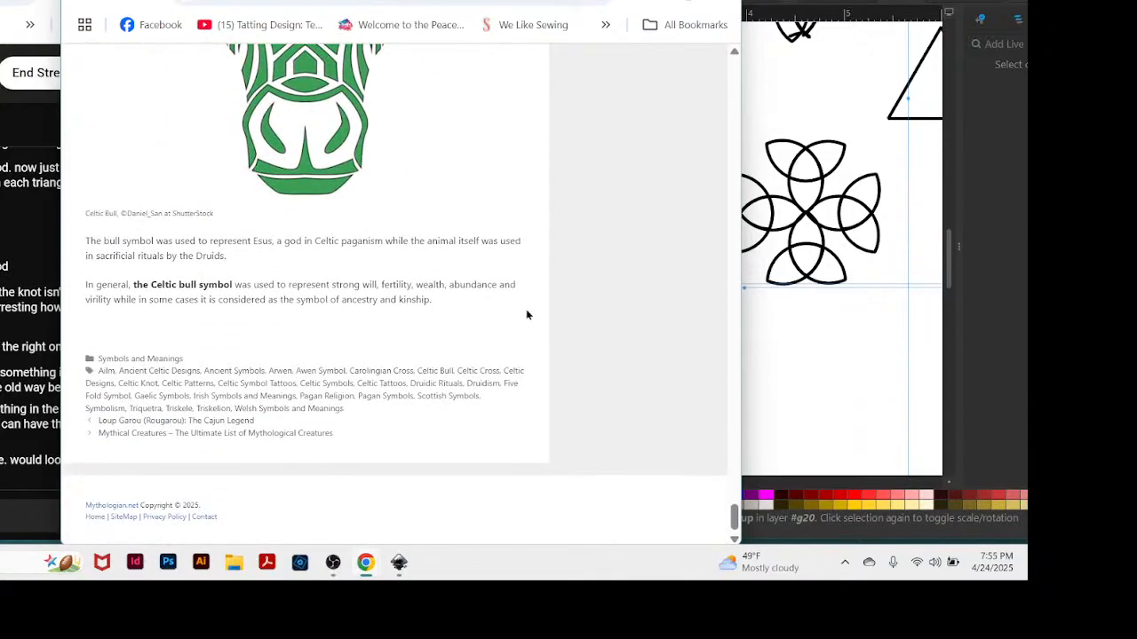
# Browse back through the Celtic symbols article to the Triskelion/Triskele section and open its triple spiral image on its own.
pyautogui.scroll(15, 526, 314)
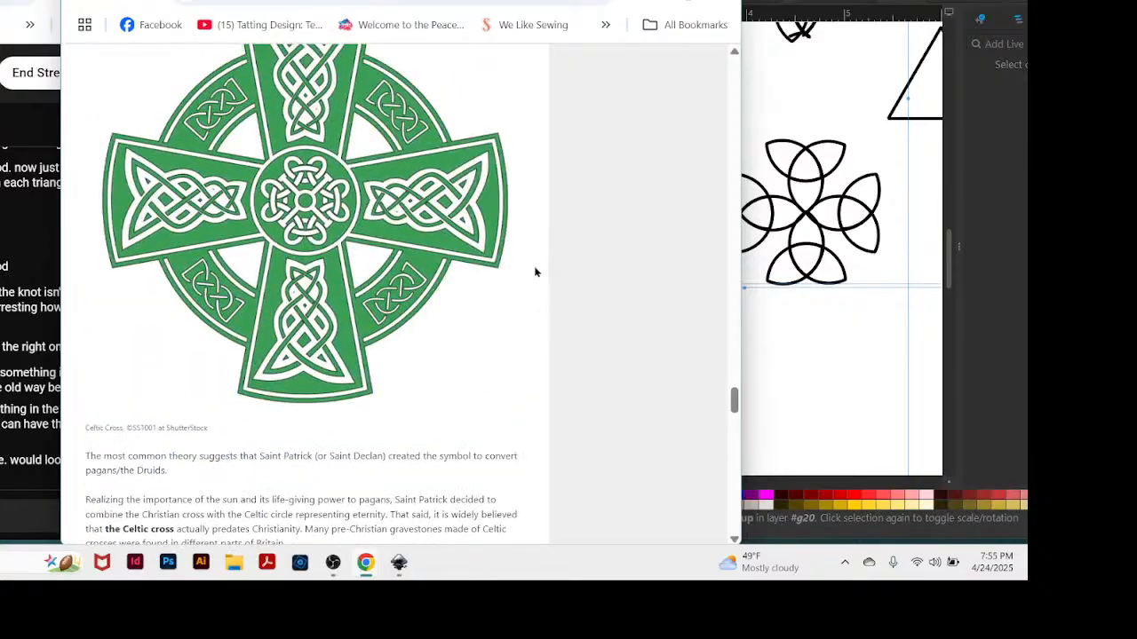
pyautogui.scroll(15, 536, 272)
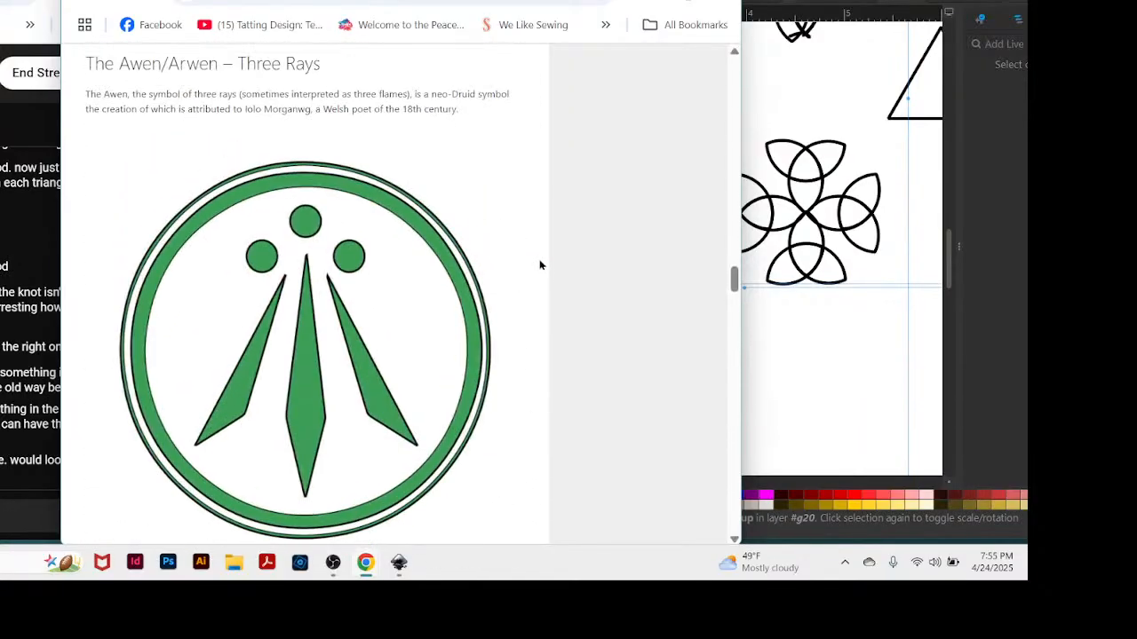
pyautogui.scroll(15, 539, 262)
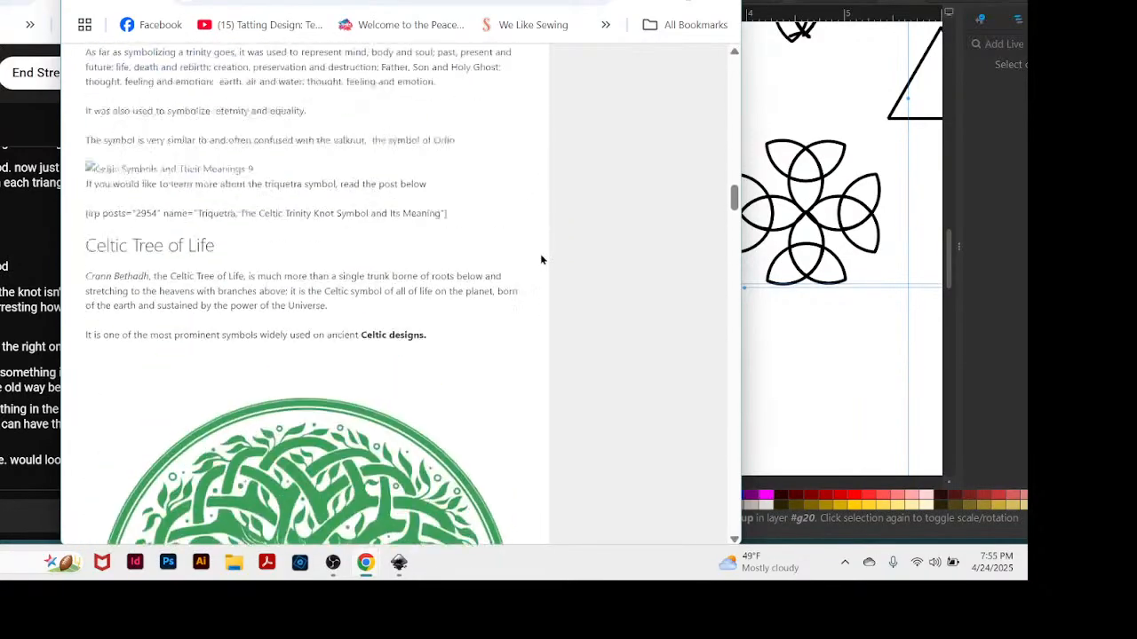
pyautogui.scroll(15, 542, 258)
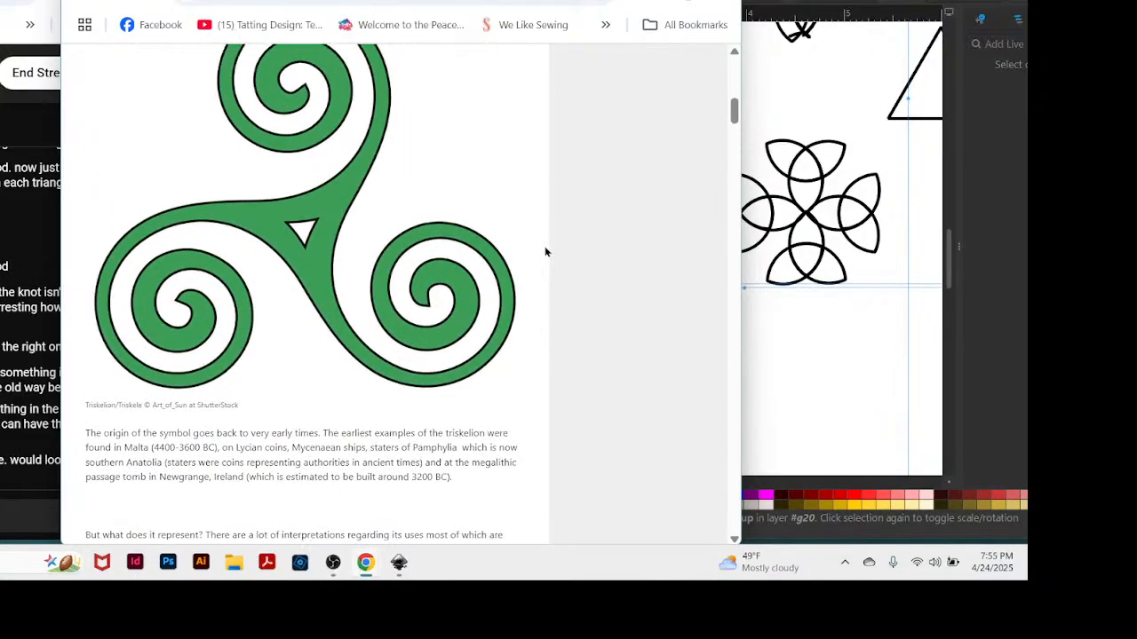
pyautogui.scroll(2, 545, 252)
pyautogui.scroll(-1, 547, 253)
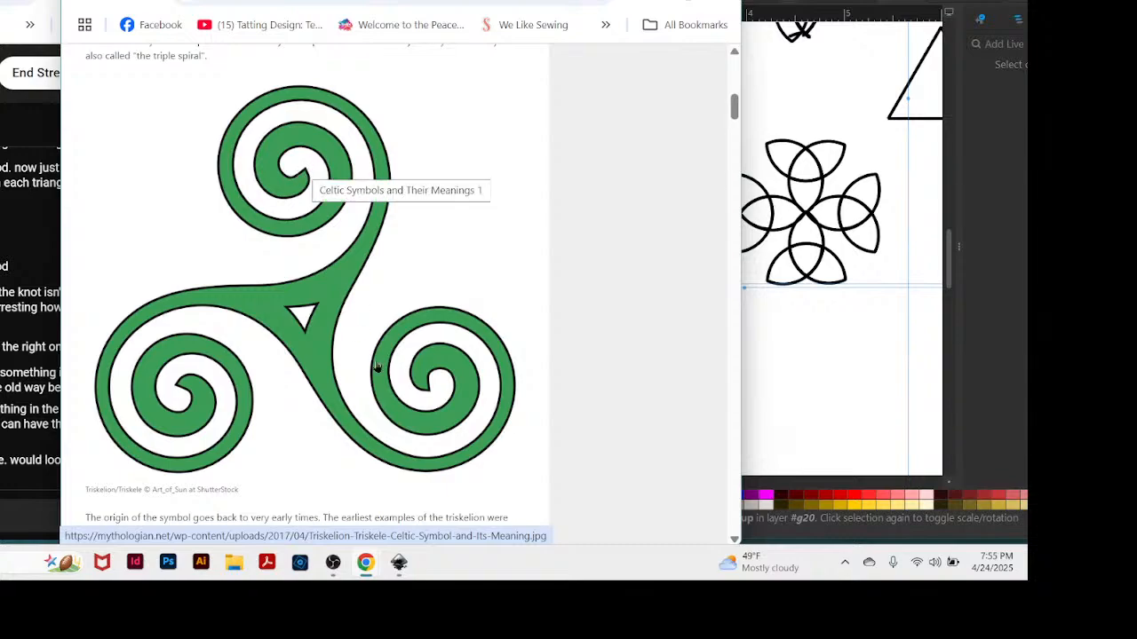
pyautogui.click(437, 139)
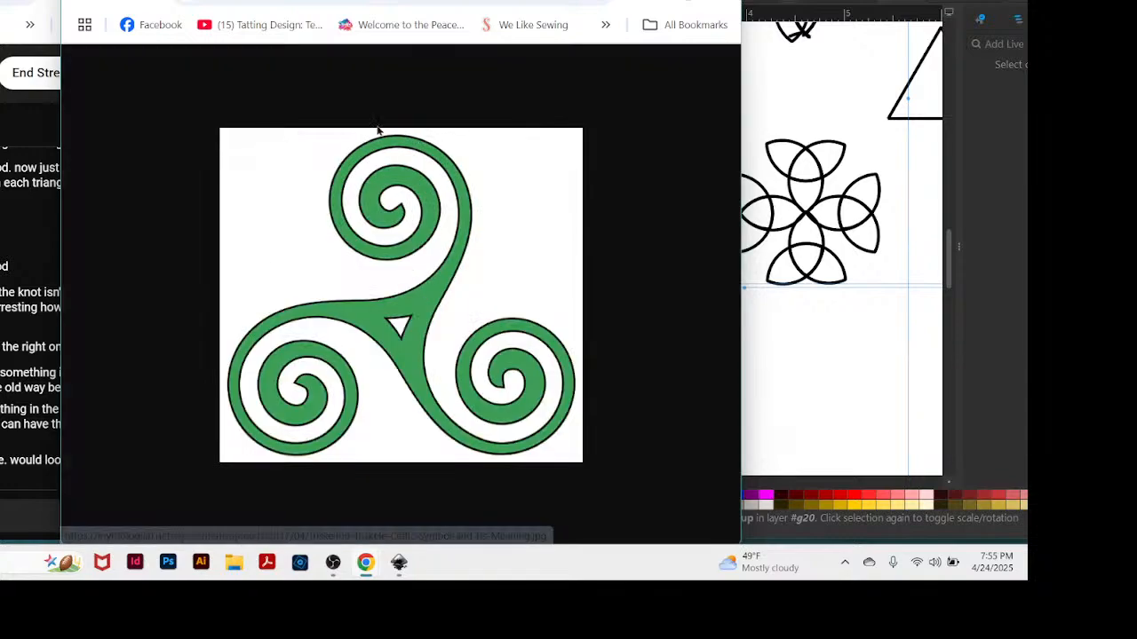
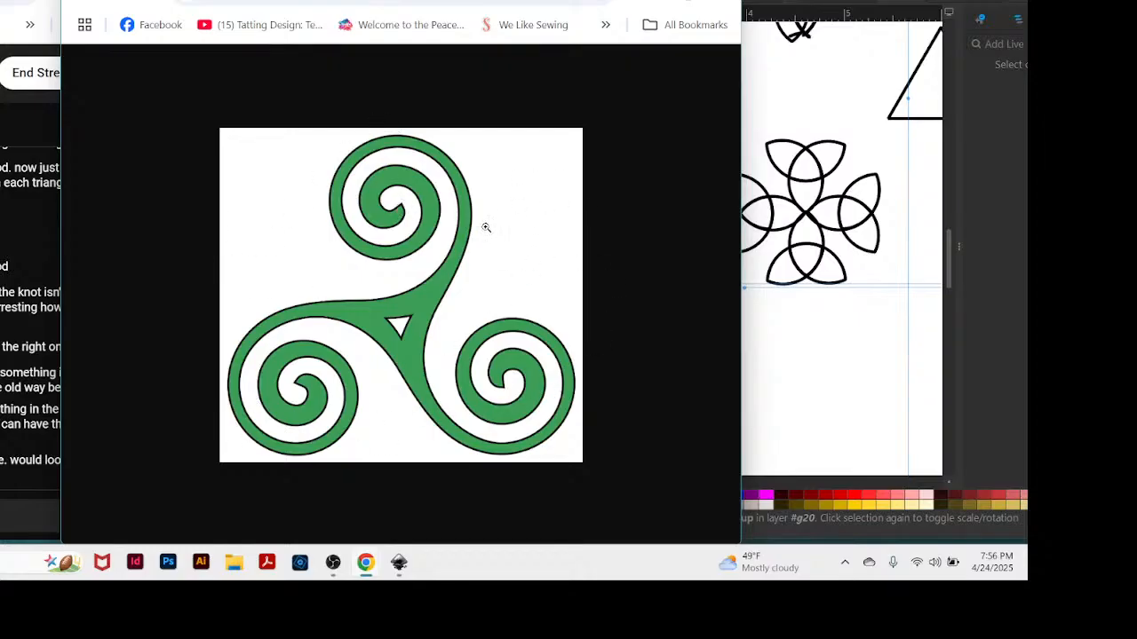
# Close the browser window that shows the triple spiral image.
pyautogui.moveTo(489, 2); pyautogui.dragTo(560, 2)
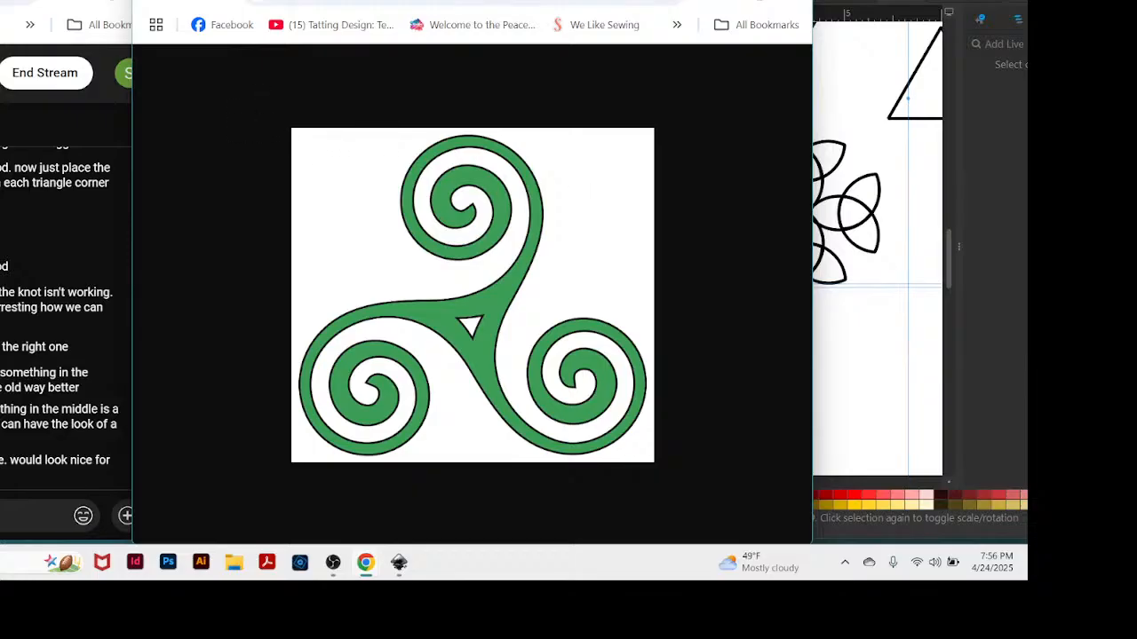
pyautogui.moveTo(425, 0); pyautogui.dragTo(350, 222)
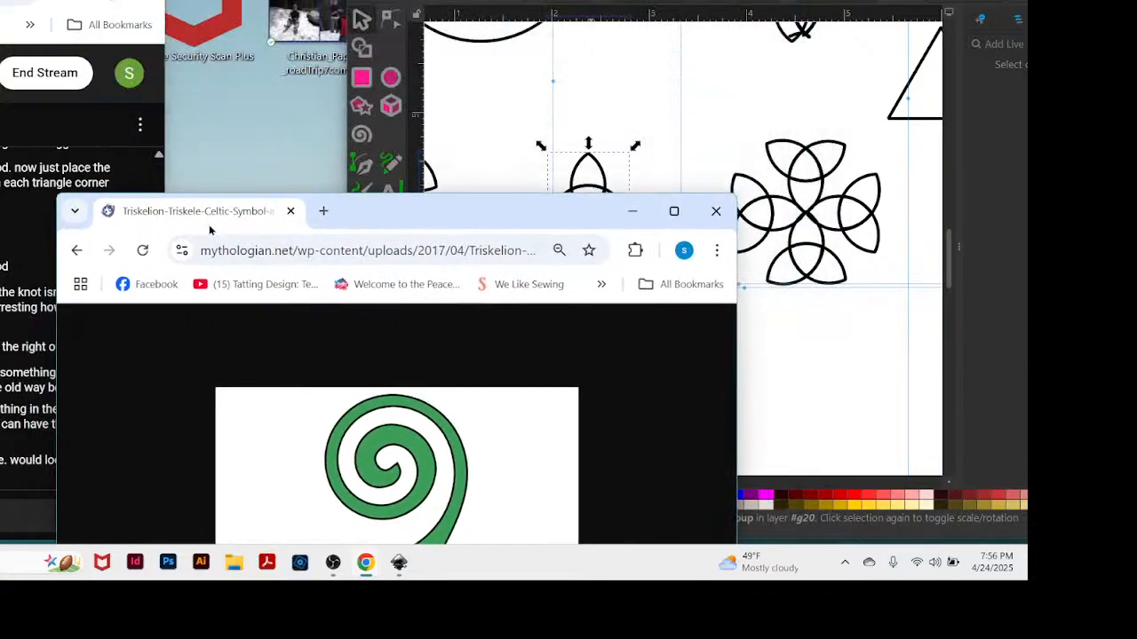
pyautogui.click(716, 213)
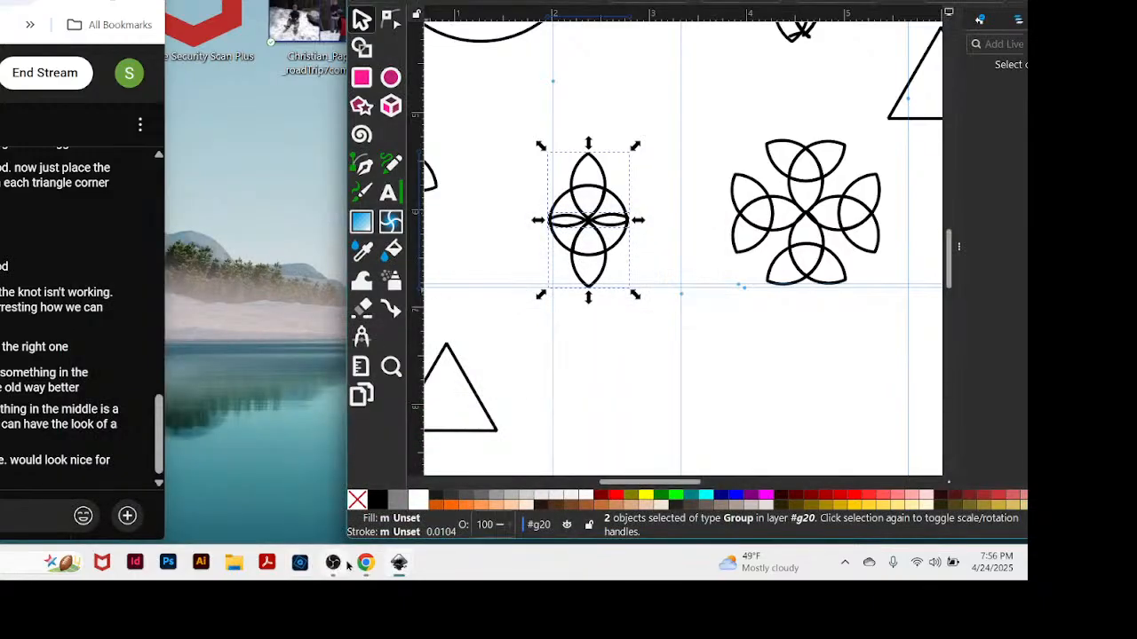
# Open a new Chrome window and run an image search for "celtic symbols and their meanings".
pyautogui.rightClick(365, 565)
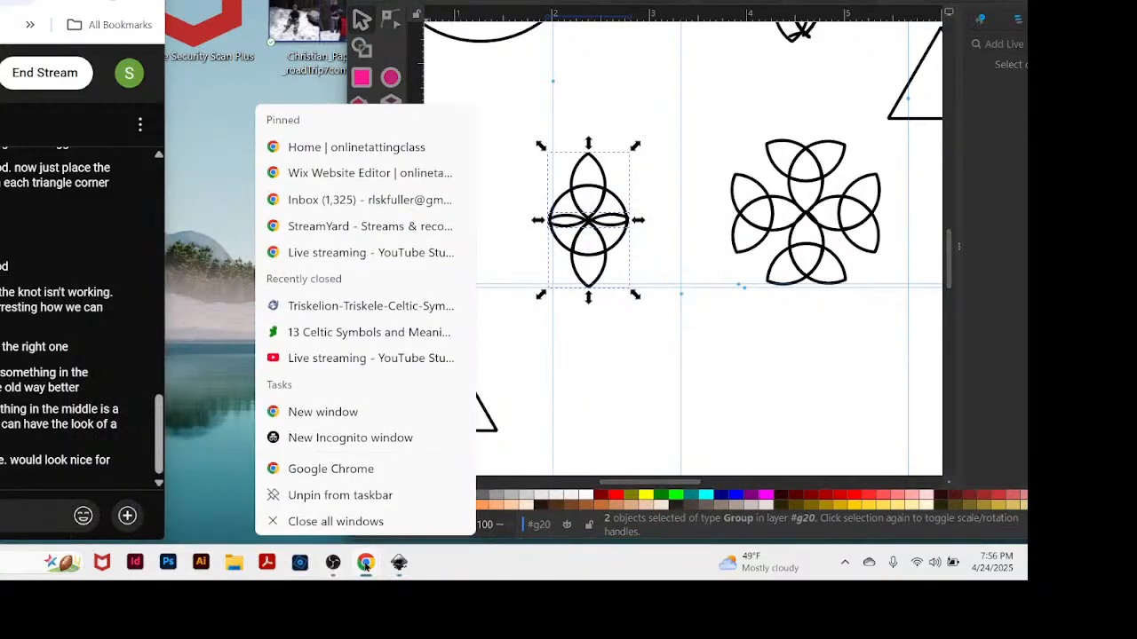
pyautogui.click(327, 413)
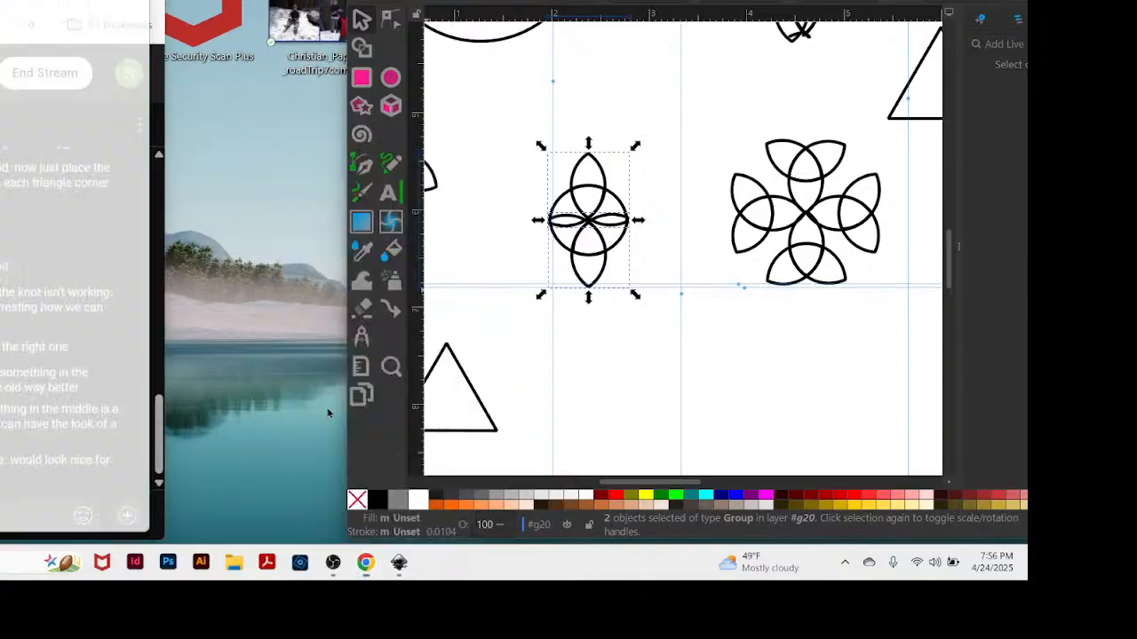
pyautogui.moveTo(4, 1); pyautogui.dragTo(814, 3)
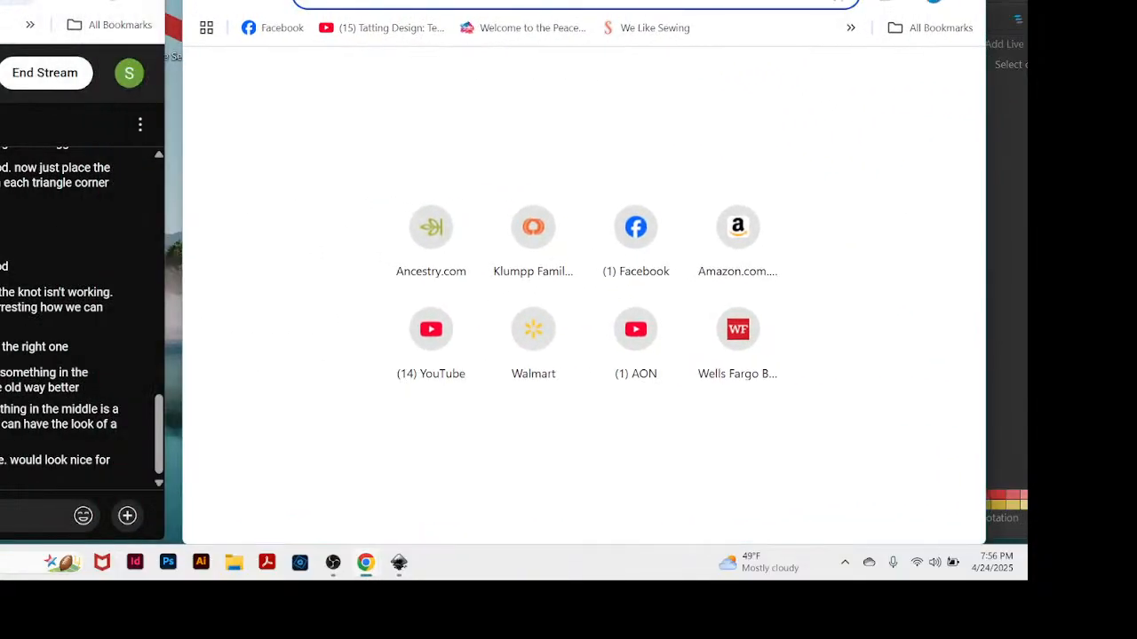
pyautogui.write('celtic')
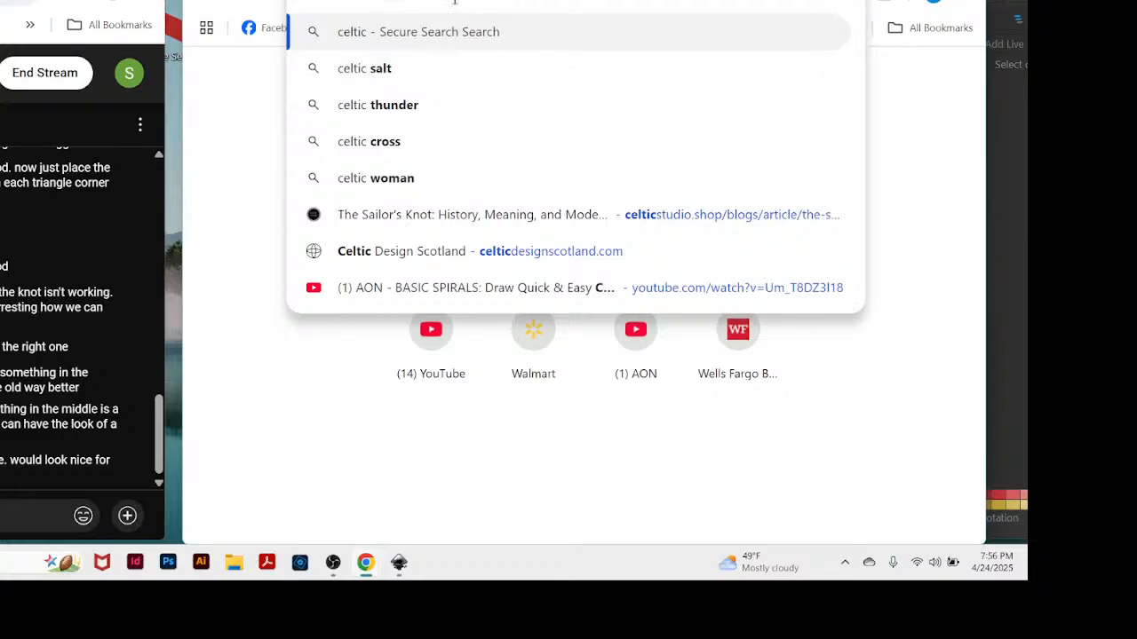
pyautogui.write('symbols and their meanings')
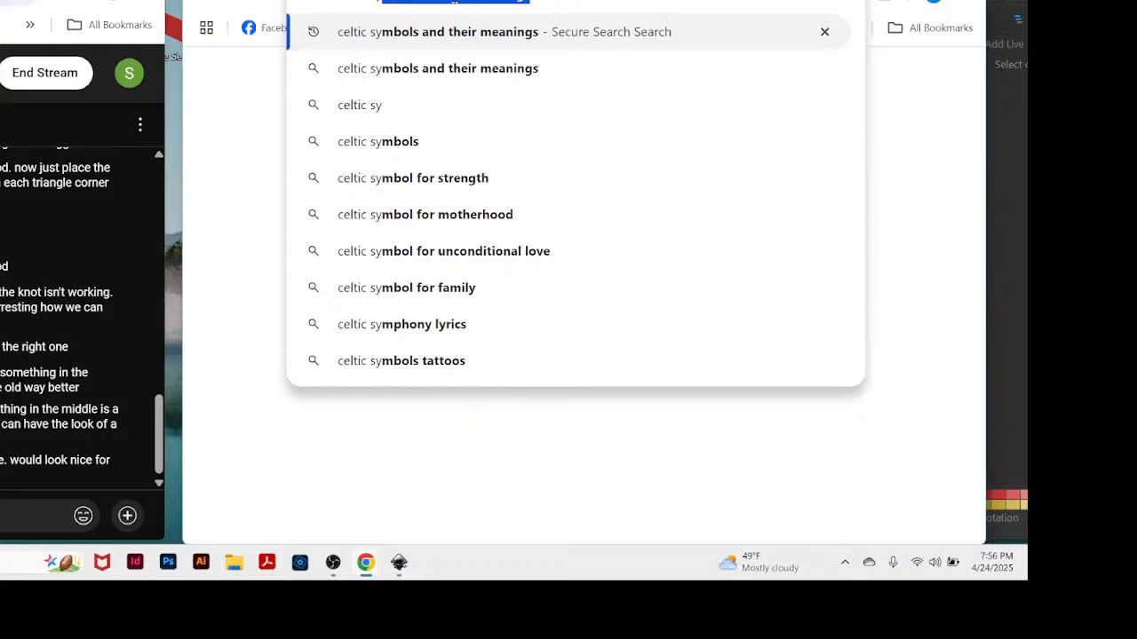
pyautogui.click(411, 31)
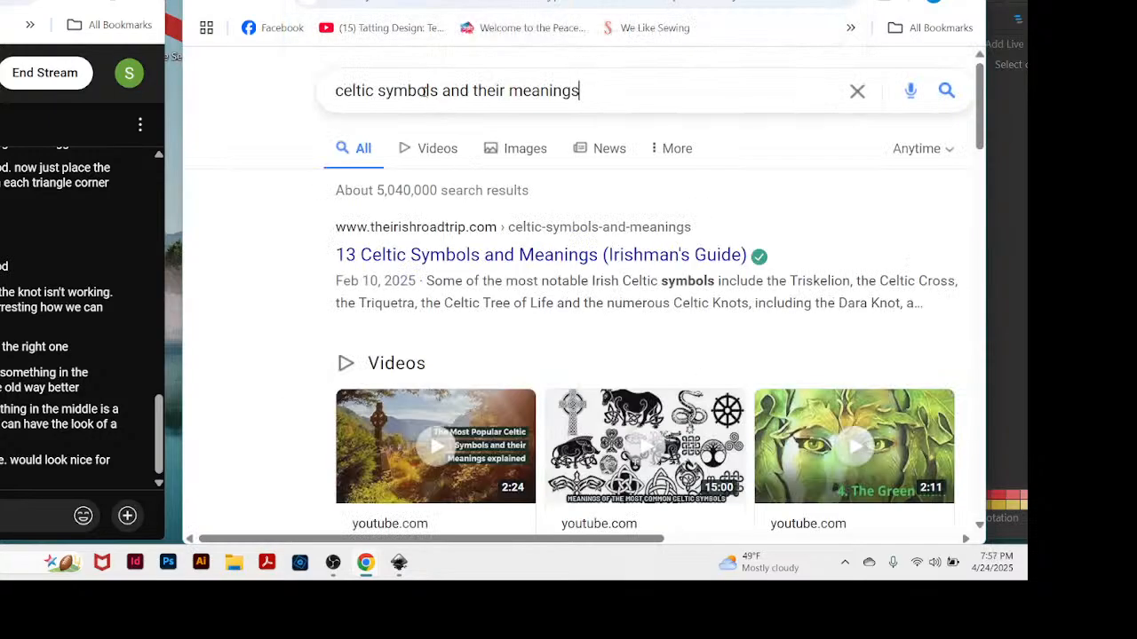
pyautogui.click(525, 158)
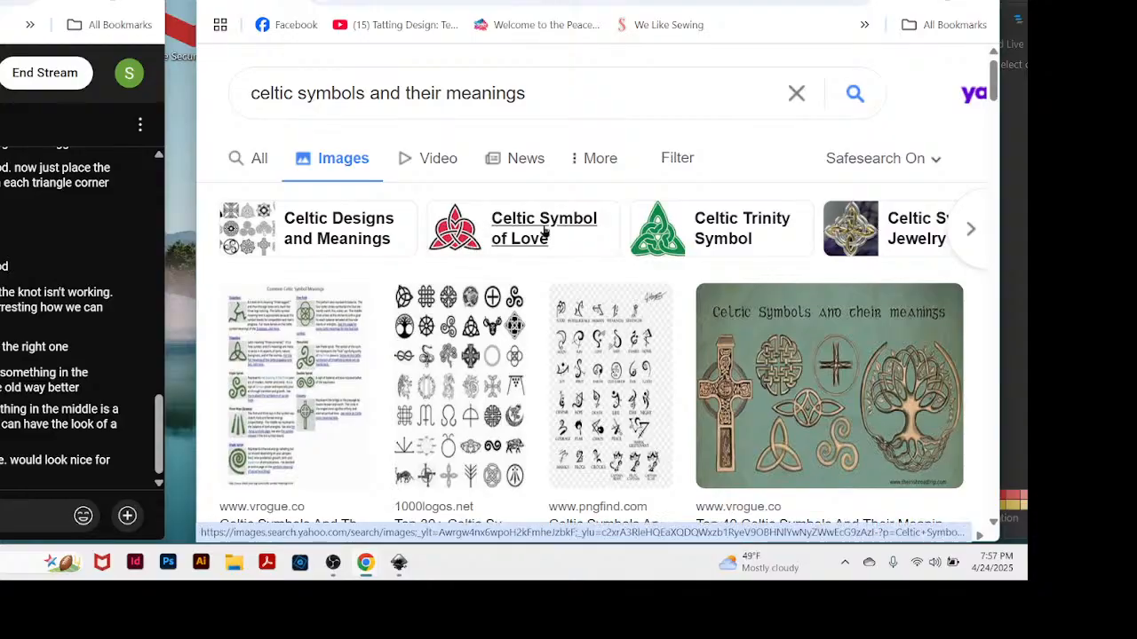
# Open the Celtic Symbol of Love picture in a new tab and enlarge the interlaced heart and triquetra for viewing.
pyautogui.hotkey('ctrl', '+')
pyautogui.hotkey('ctrl', '+')
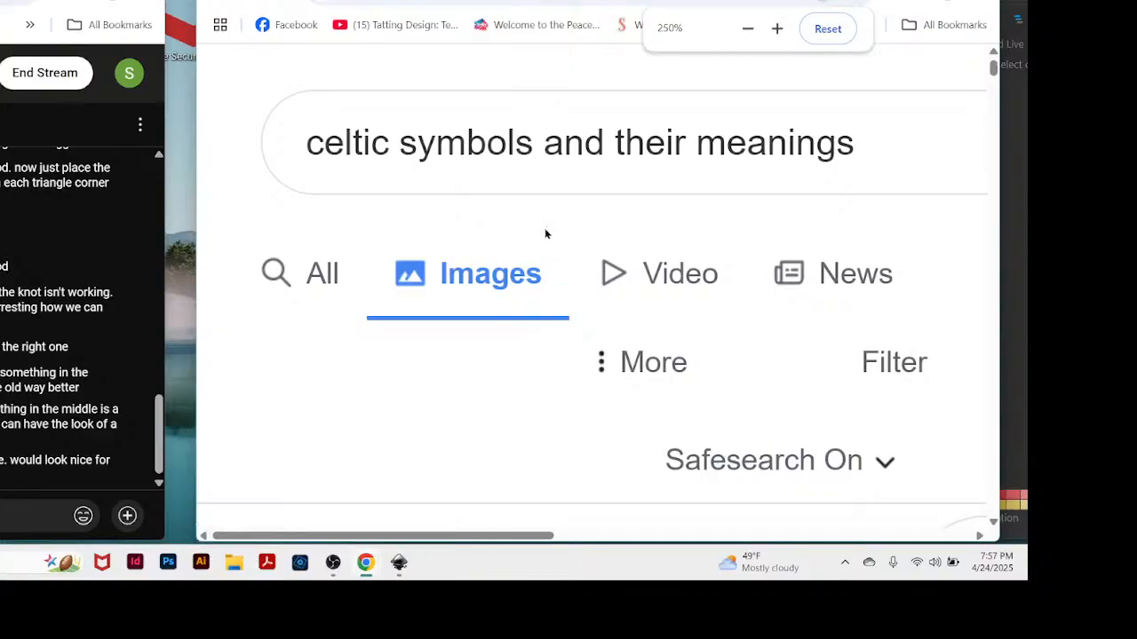
pyautogui.scroll(-5, 652, 363)
pyautogui.scroll(5, 660, 343)
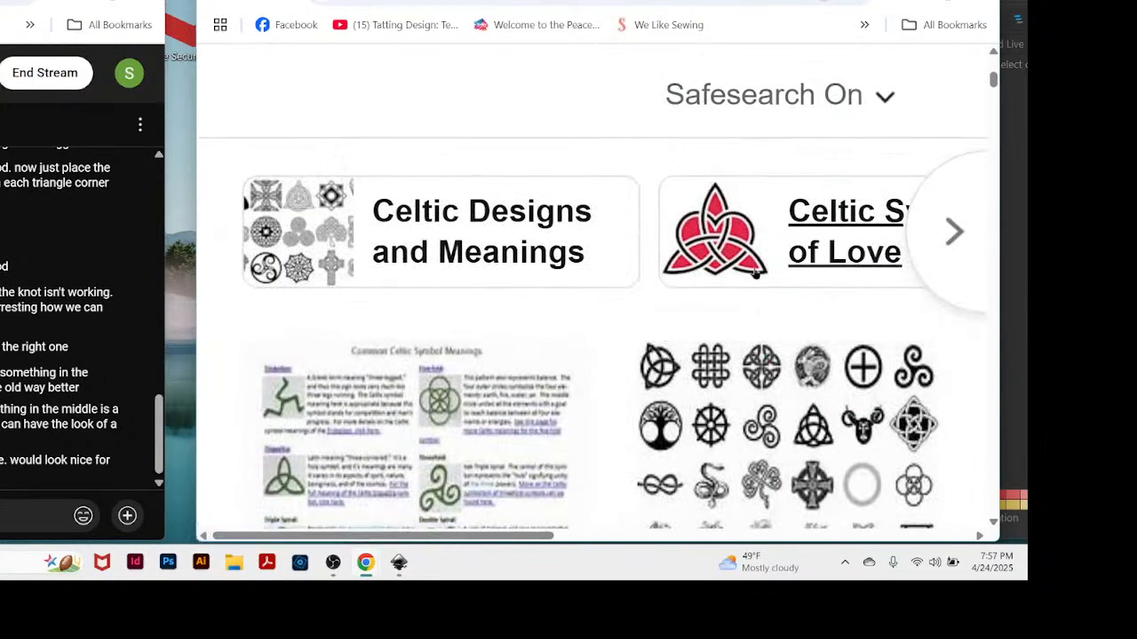
pyautogui.moveTo(711, 2); pyautogui.dragTo(666, 2)
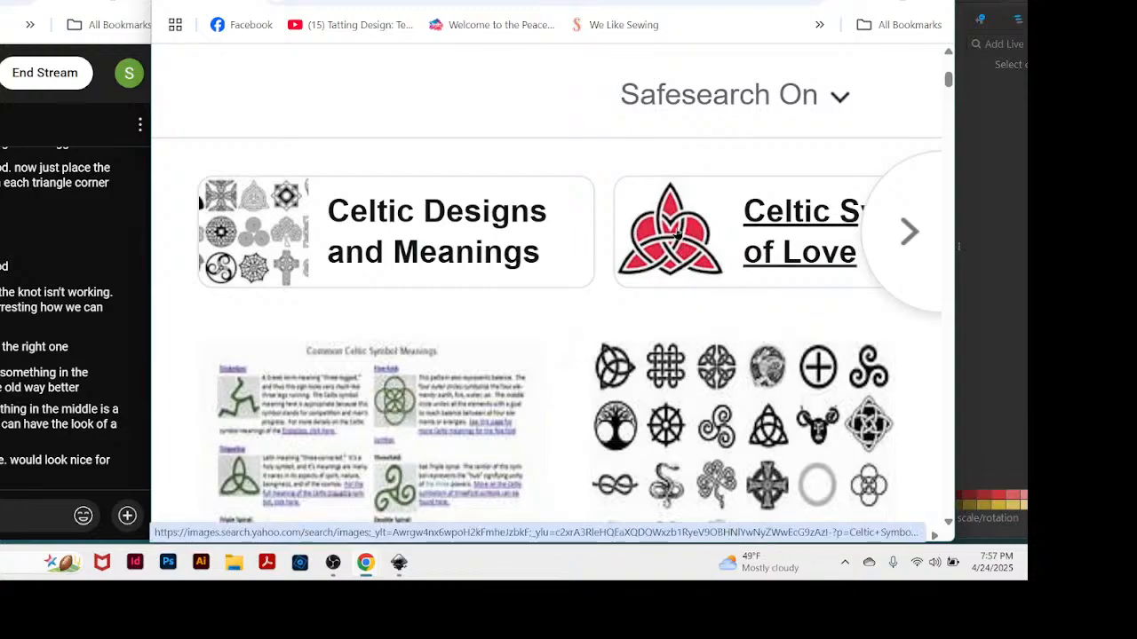
pyautogui.rightClick(672, 234)
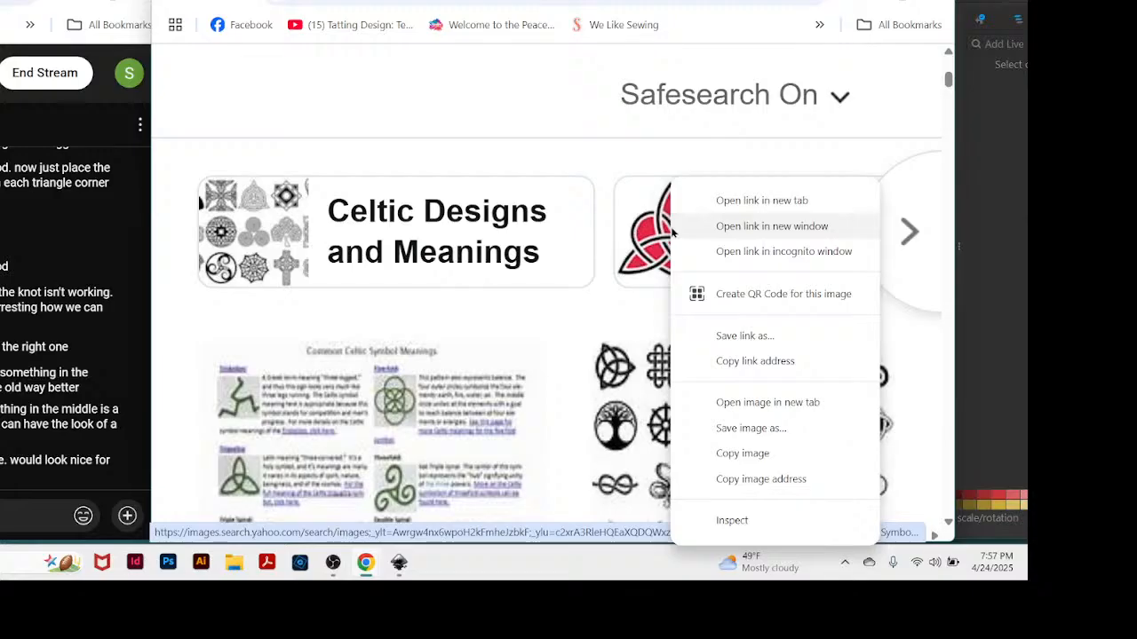
pyautogui.click(726, 404)
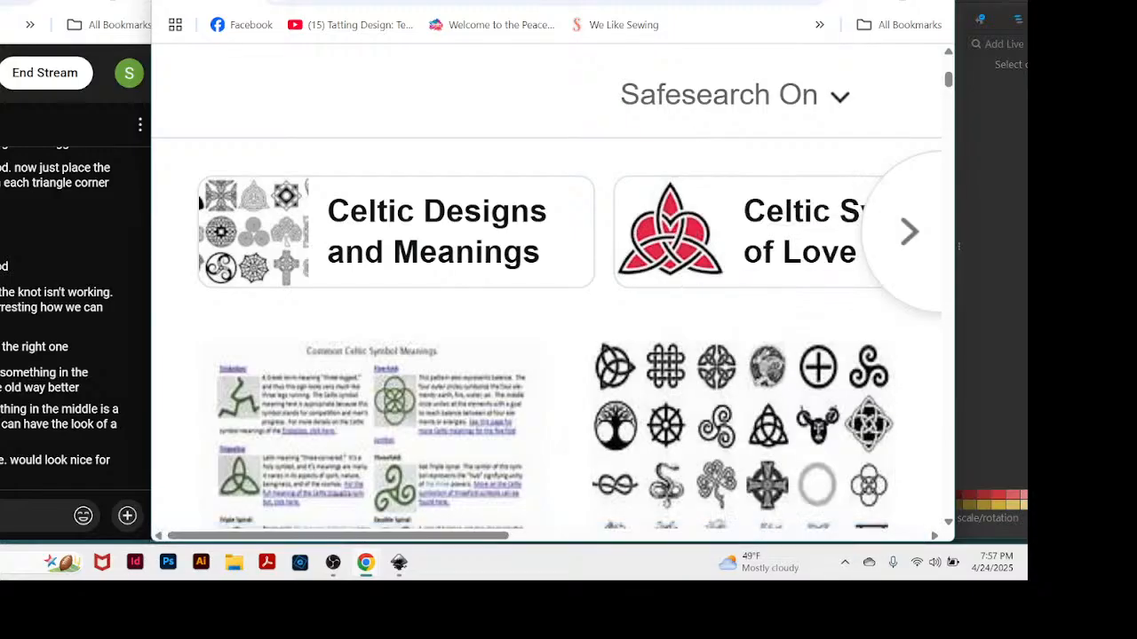
pyautogui.hotkey('ctrl', 'Tab')
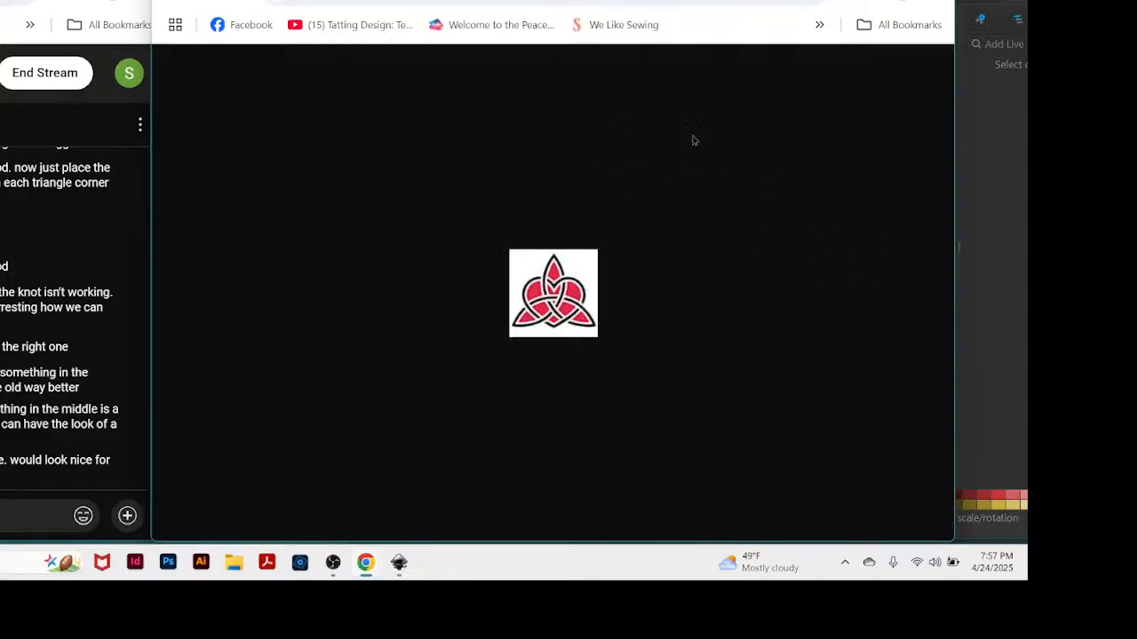
pyautogui.hotkey('ctrl', '+')
pyautogui.hotkey('ctrl', '+')
pyautogui.hotkey('ctrl', '+')
pyautogui.hotkey('ctrl', '+')
pyautogui.hotkey('ctrl', '+')
pyautogui.hotkey('ctrl', '+')
pyautogui.hotkey('ctrl', '+')
pyautogui.hotkey('ctrl', '+')
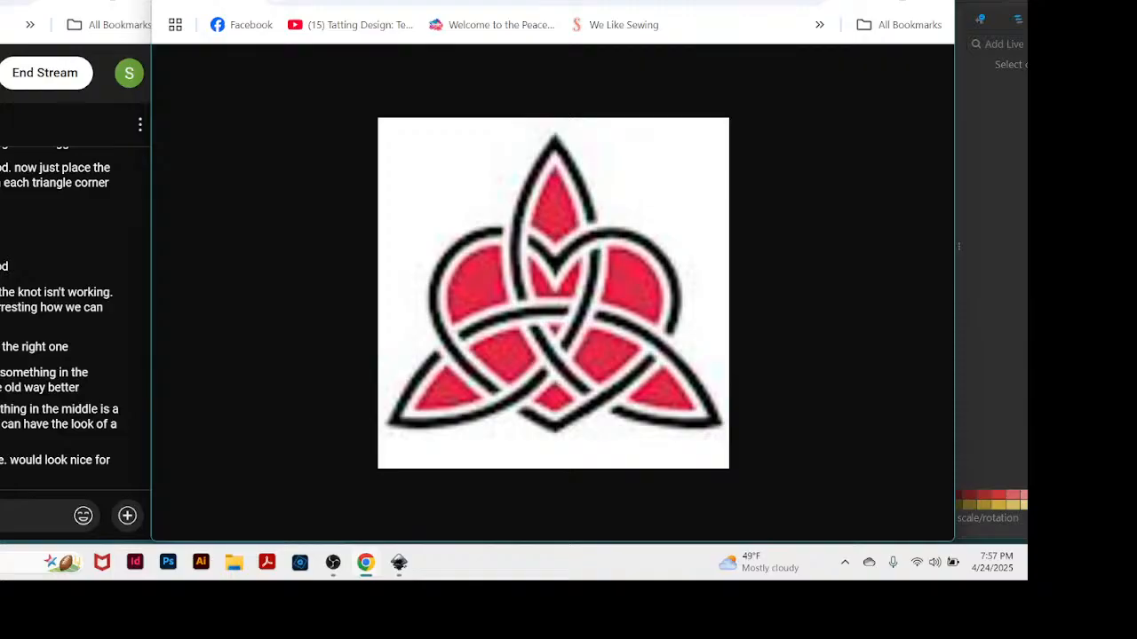
# Return to the image results and examine the Common Celtic Symbol Meanings sheet and the symbol chart beside it.
pyautogui.click(444, 0)
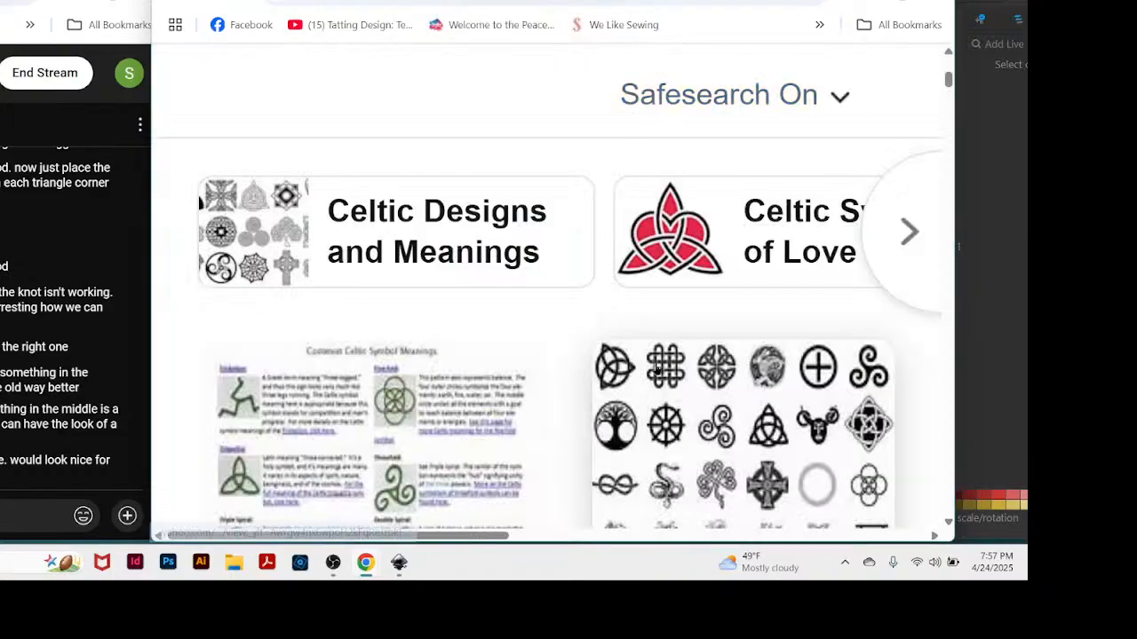
pyautogui.scroll(-1, 658, 371)
pyautogui.scroll(-1, 657, 372)
pyautogui.scroll(1, 657, 372)
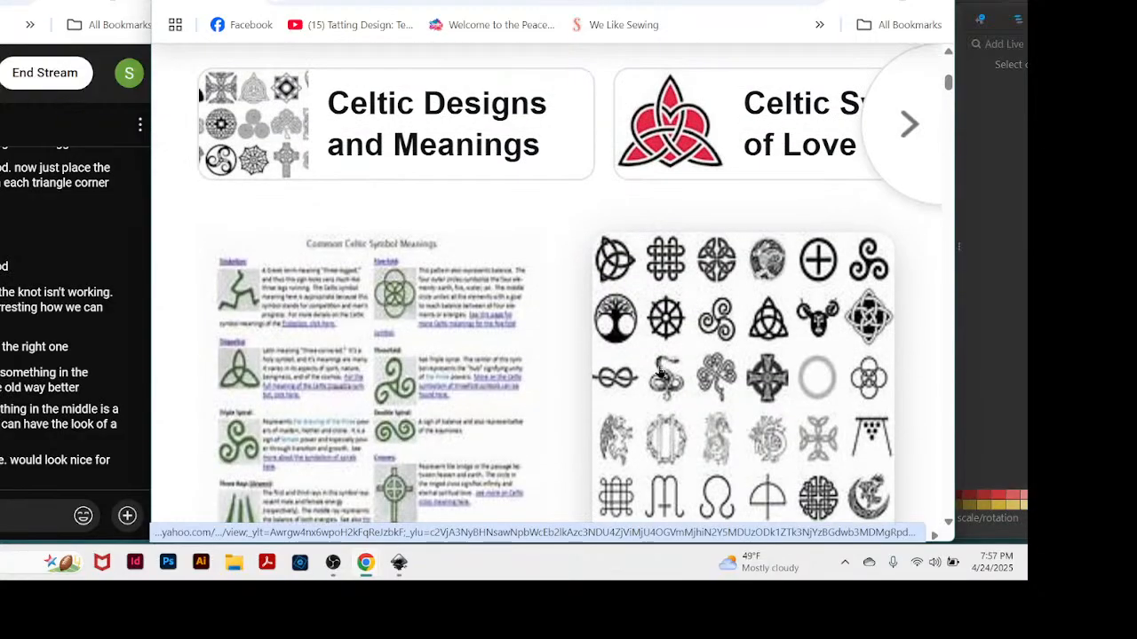
pyautogui.scroll(-1, 657, 372)
pyautogui.scroll(1, 659, 372)
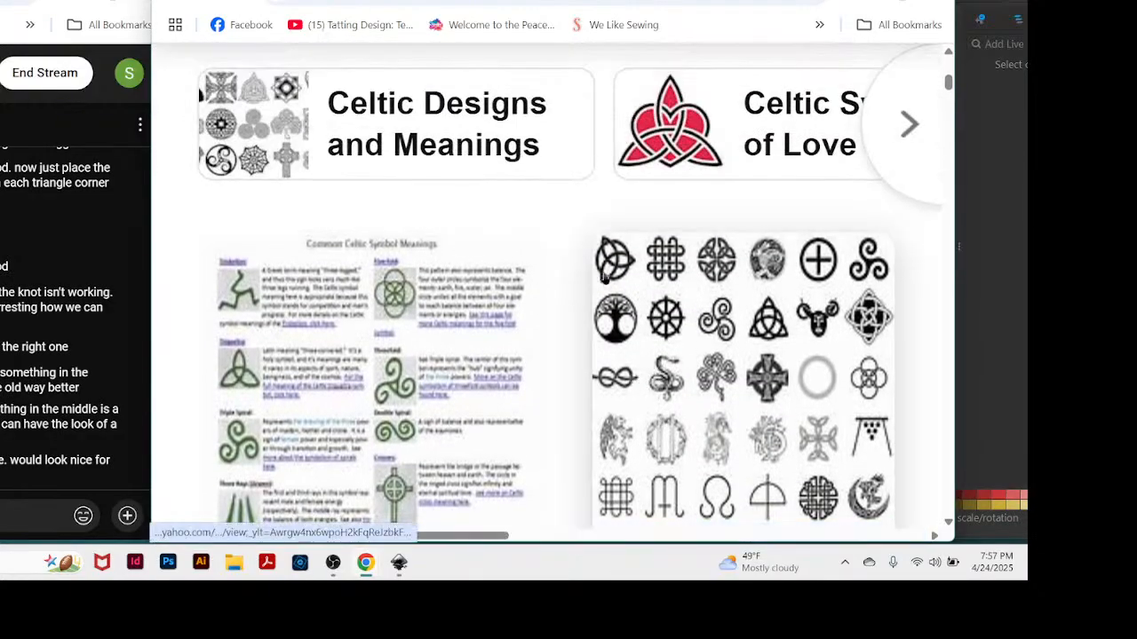
pyautogui.keyDown('ctrl'); pyautogui.scroll(9, 605, 278); pyautogui.keyUp('ctrl')
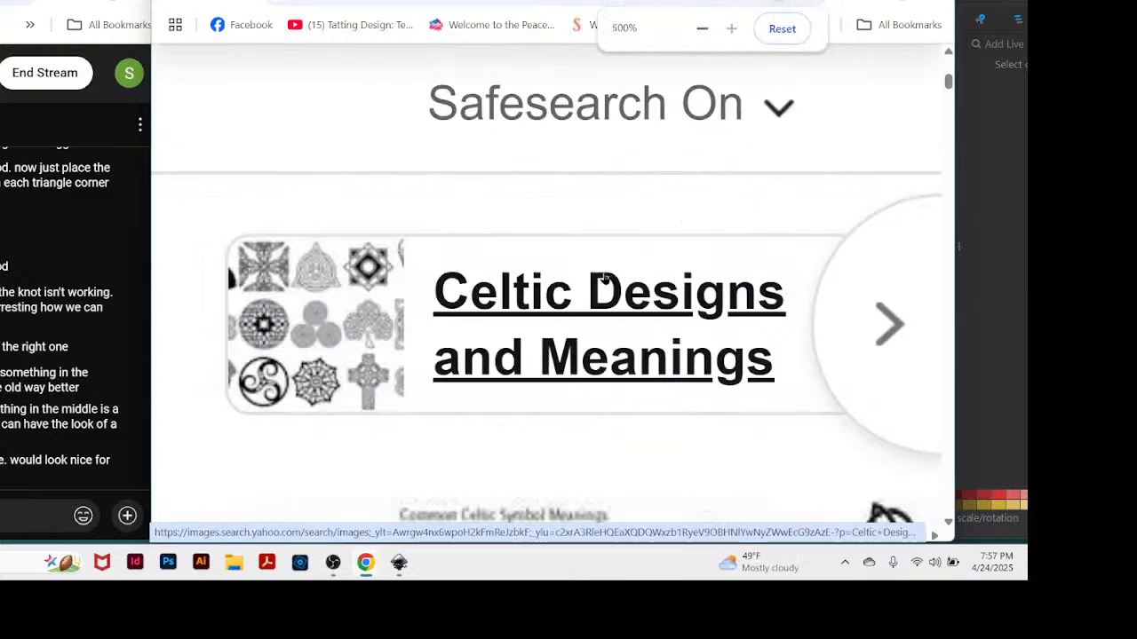
pyautogui.scroll(-9, 611, 380)
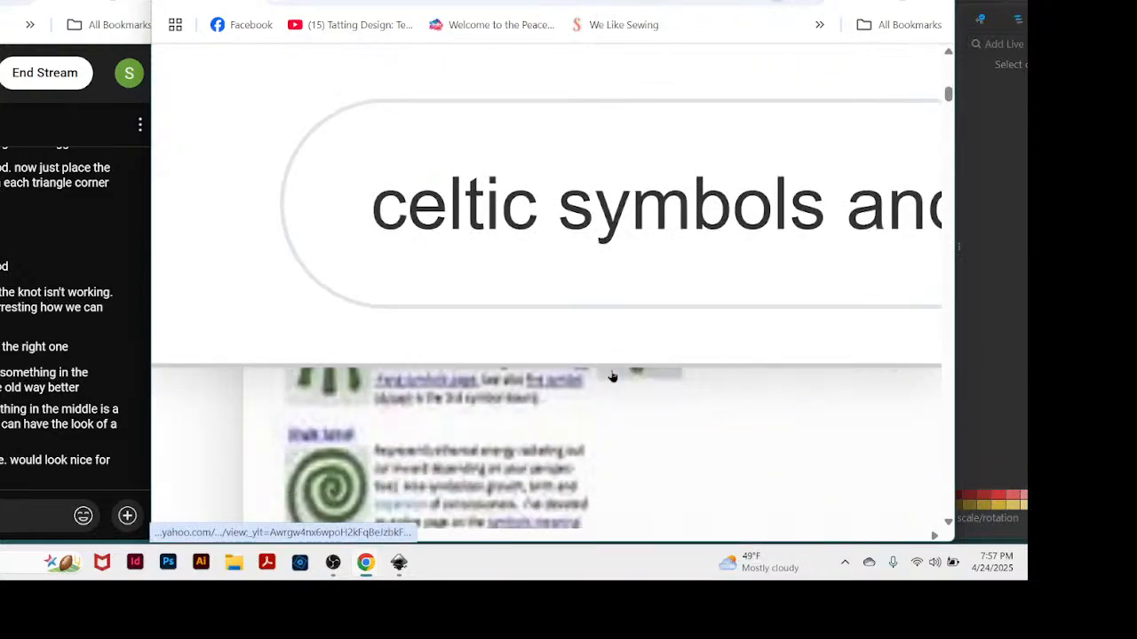
pyautogui.scroll(3, 611, 378)
pyautogui.scroll(3, 626, 416)
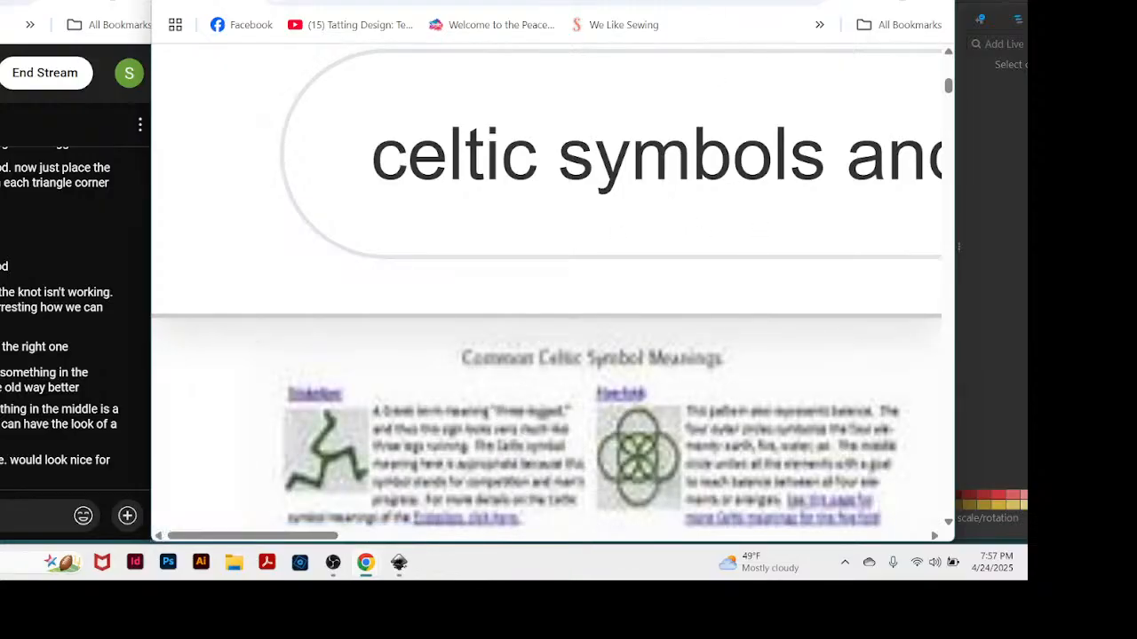
pyautogui.hotkey('ctrl', '-')
pyautogui.hotkey('ctrl', '-')
pyautogui.hotkey('ctrl', '-')
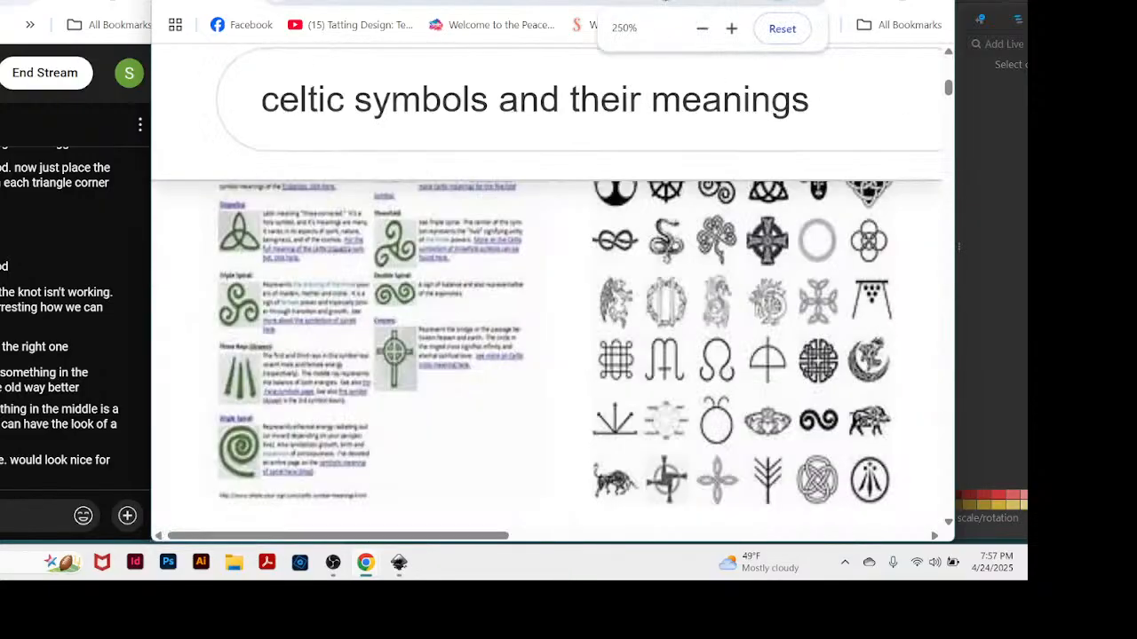
# Open the preview of the 1000logos.net Top 30+ Celtic Symbols chart and reduce the page zoom to 125%.
pyautogui.click(716, 304)
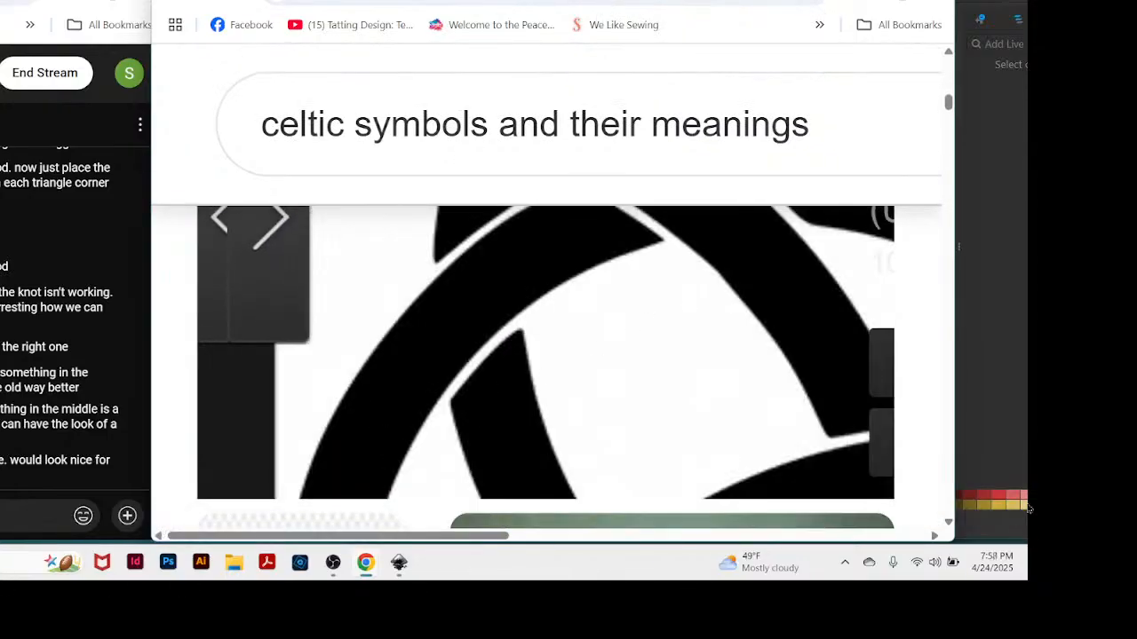
pyautogui.hotkey('ctrl', '-')
pyautogui.hotkey('ctrl', '-')
pyautogui.hotkey('ctrl', '-')
pyautogui.hotkey('ctrl', '-')
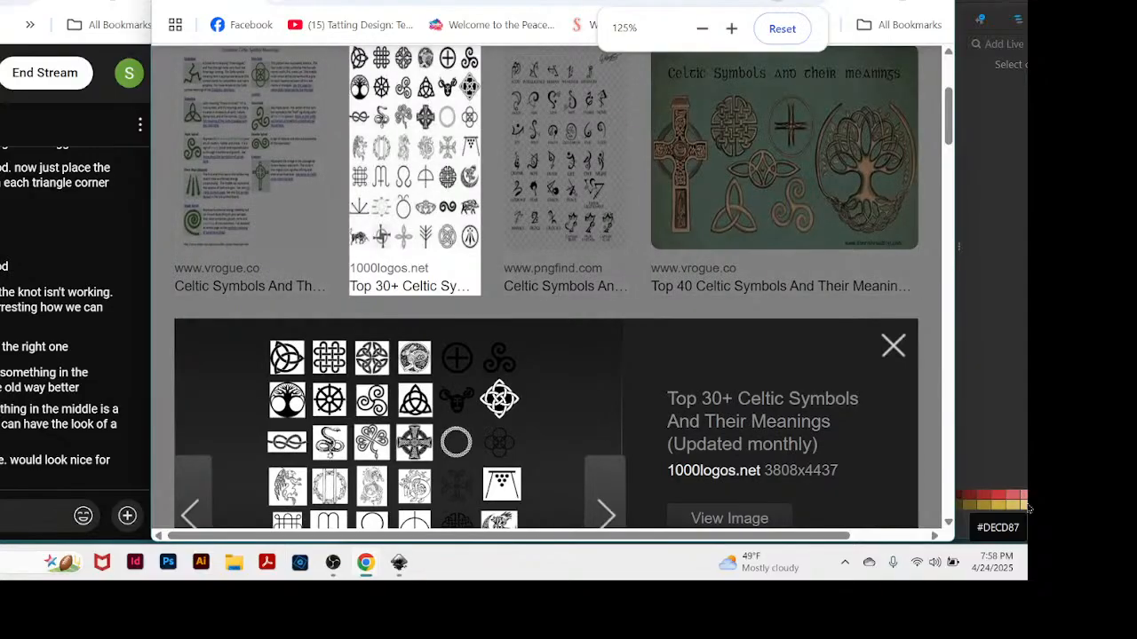
# Browse the Celtic symbol image results from the 1000logos.net chart down to the six outlined knots from ar.inspiredpencil.com.
pyautogui.scroll(-1, 454, 311)
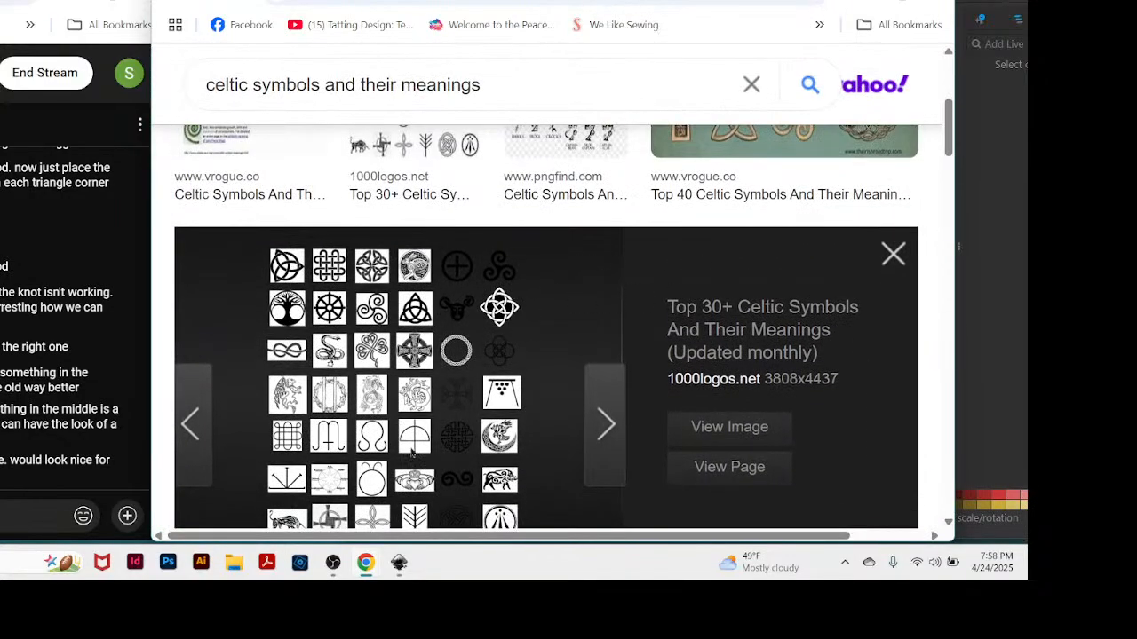
pyautogui.scroll(-2, 602, 408)
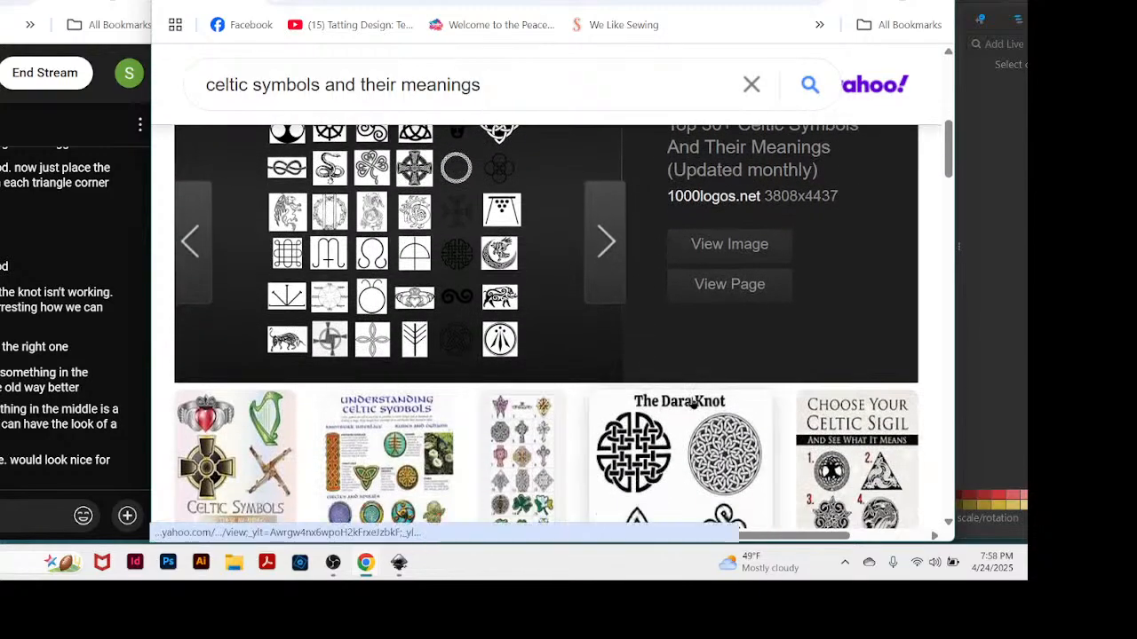
pyautogui.scroll(-1, 693, 404)
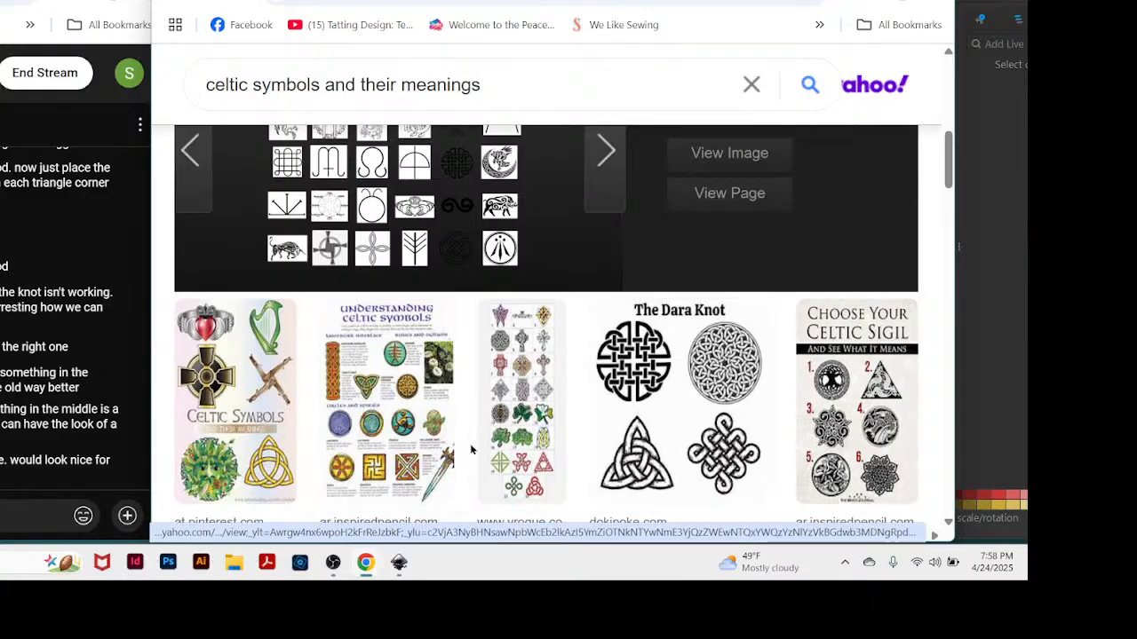
pyautogui.scroll(-1, 771, 399)
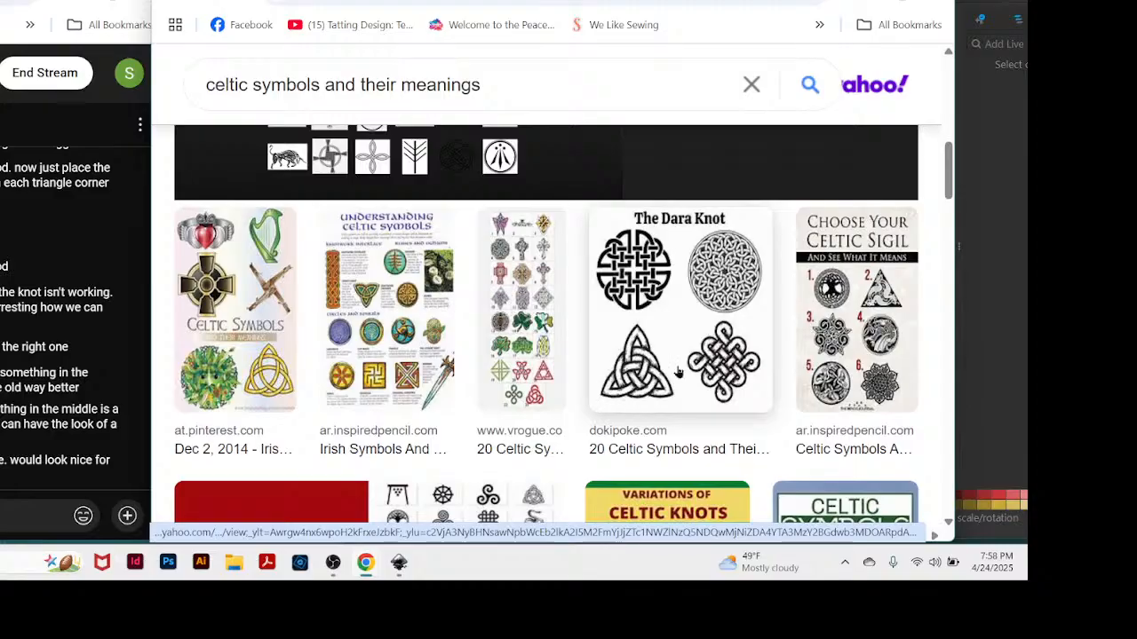
pyautogui.scroll(-5, 497, 382)
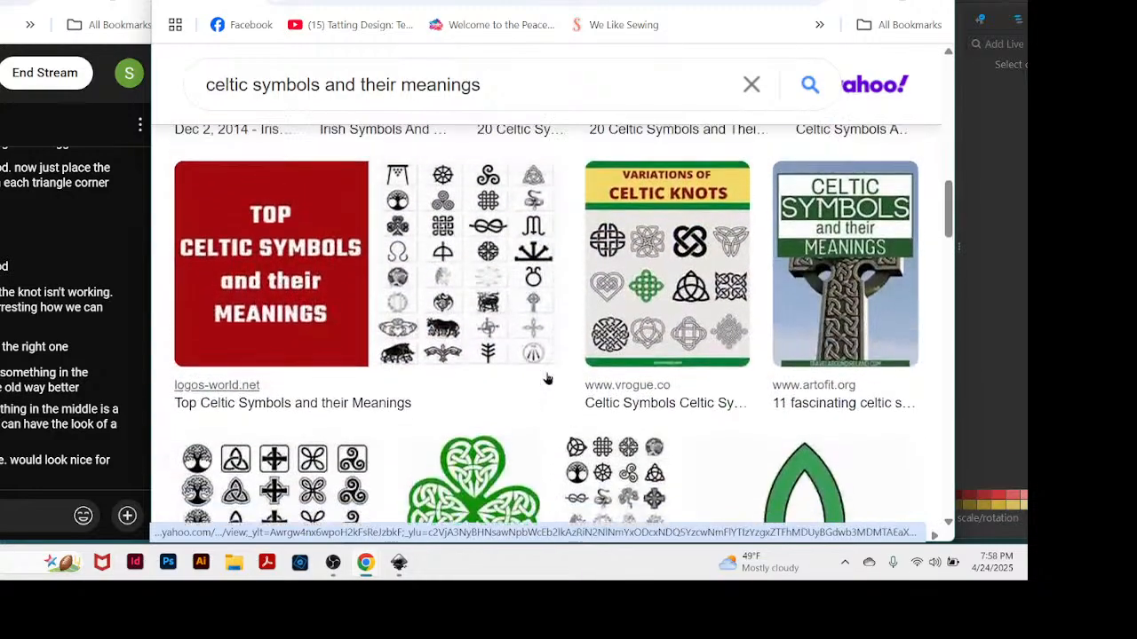
pyautogui.scroll(-1, 548, 379)
pyautogui.scroll(1, 548, 380)
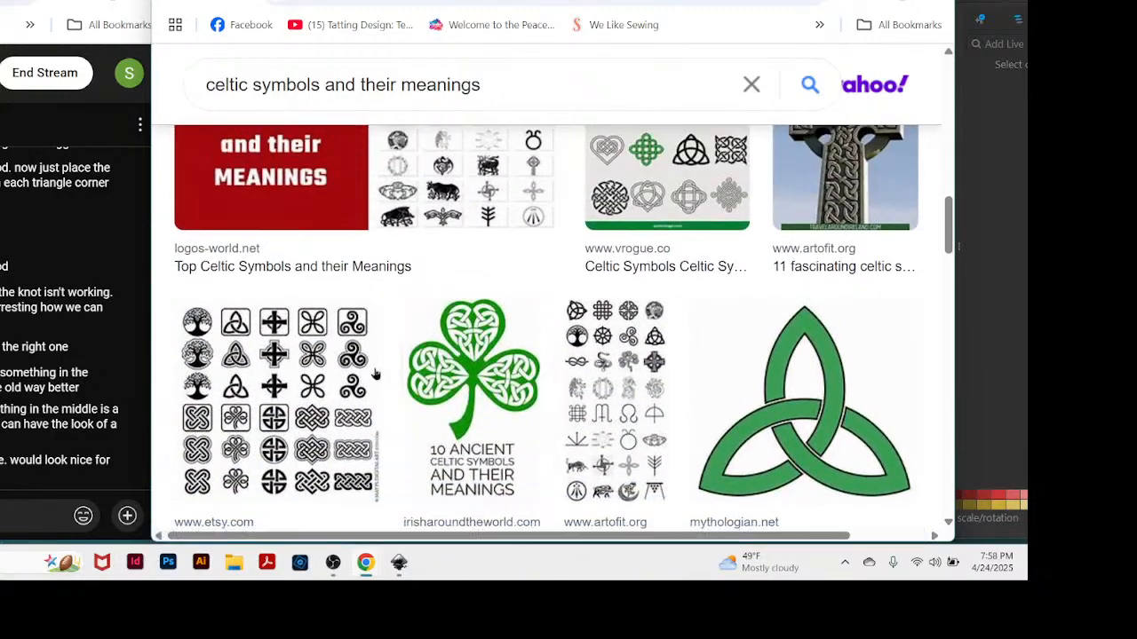
pyautogui.scroll(-2, 405, 412)
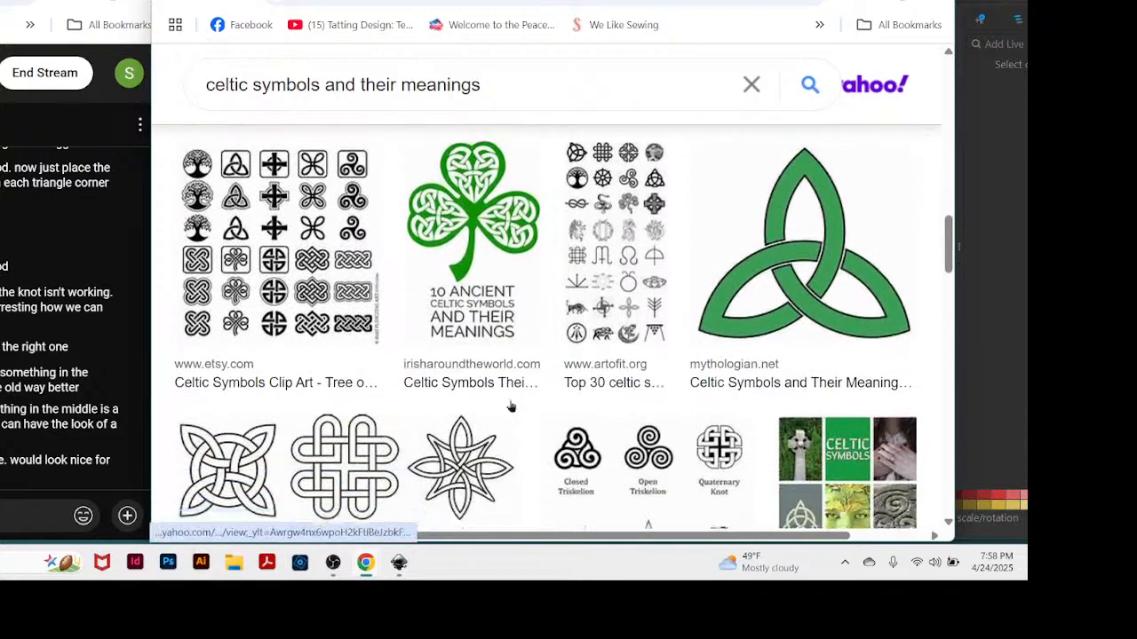
pyautogui.scroll(-2, 591, 359)
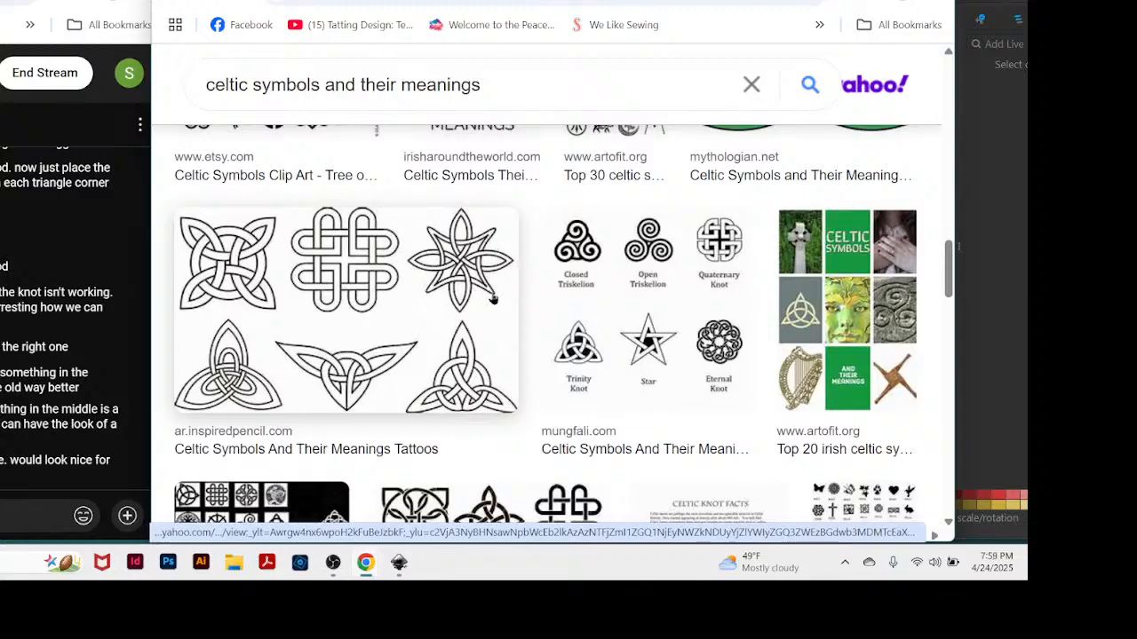
pyautogui.press('space')
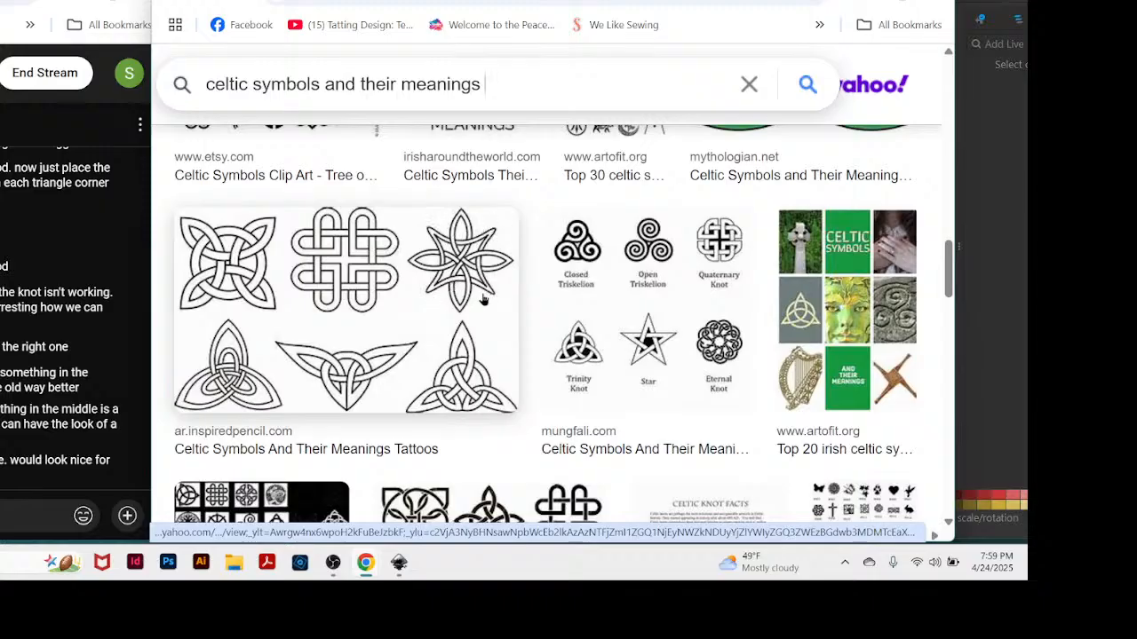
# Browse the Celtic symbol image results from the outlined knots down to the Top 20 Celtic Symbols picture and back up for further knot designs.
pyautogui.scroll(-2, 520, 319)
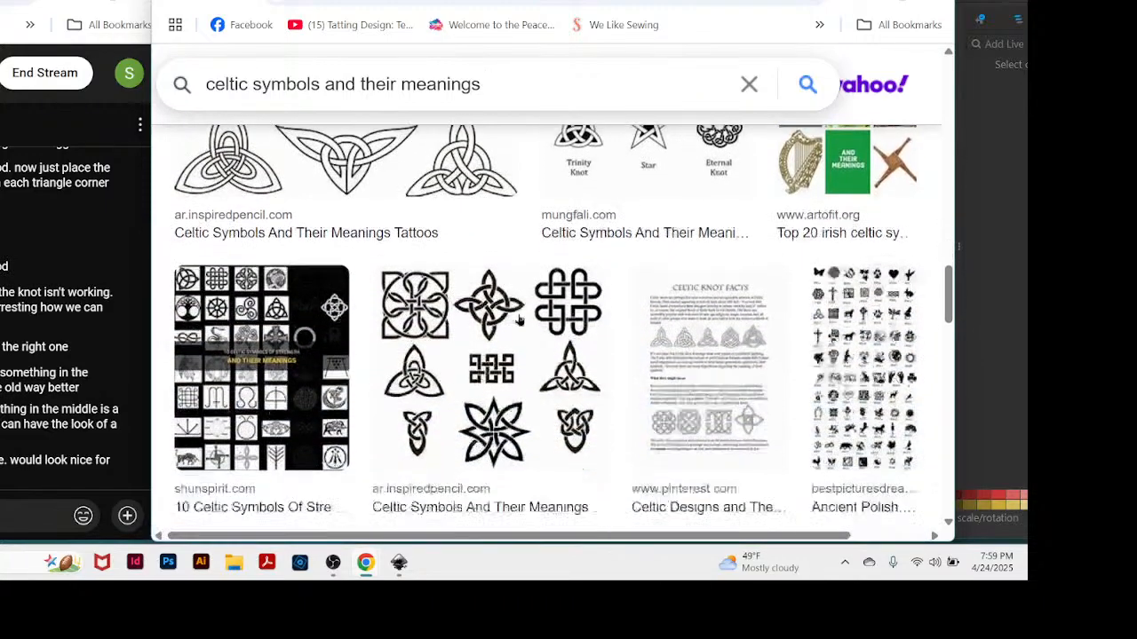
pyautogui.scroll(-2, 614, 322)
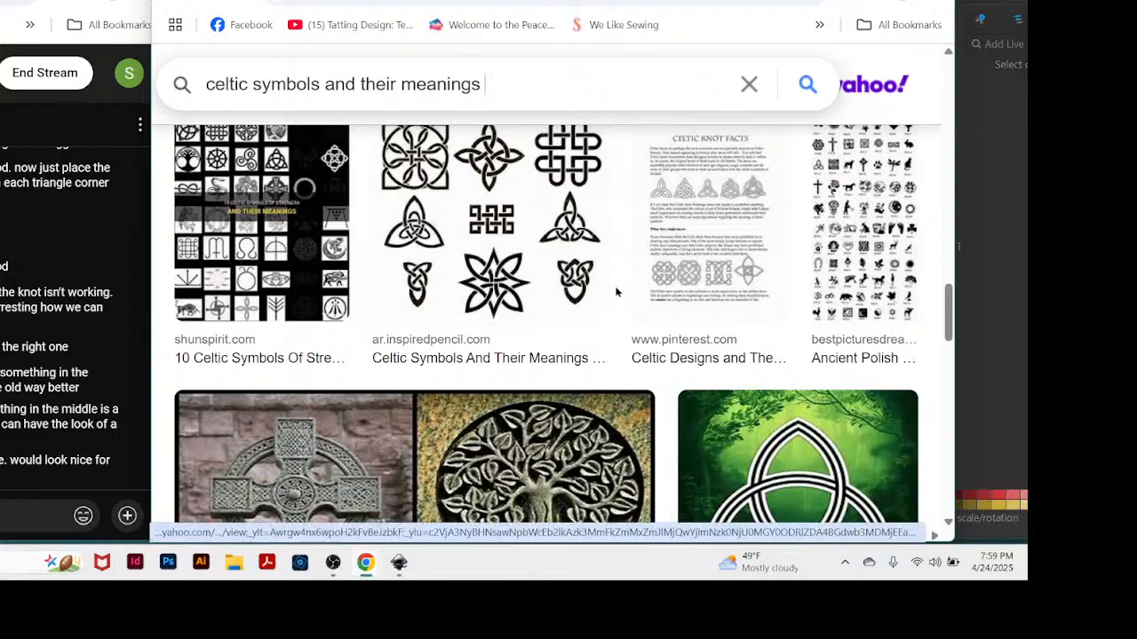
pyautogui.scroll(-2, 653, 275)
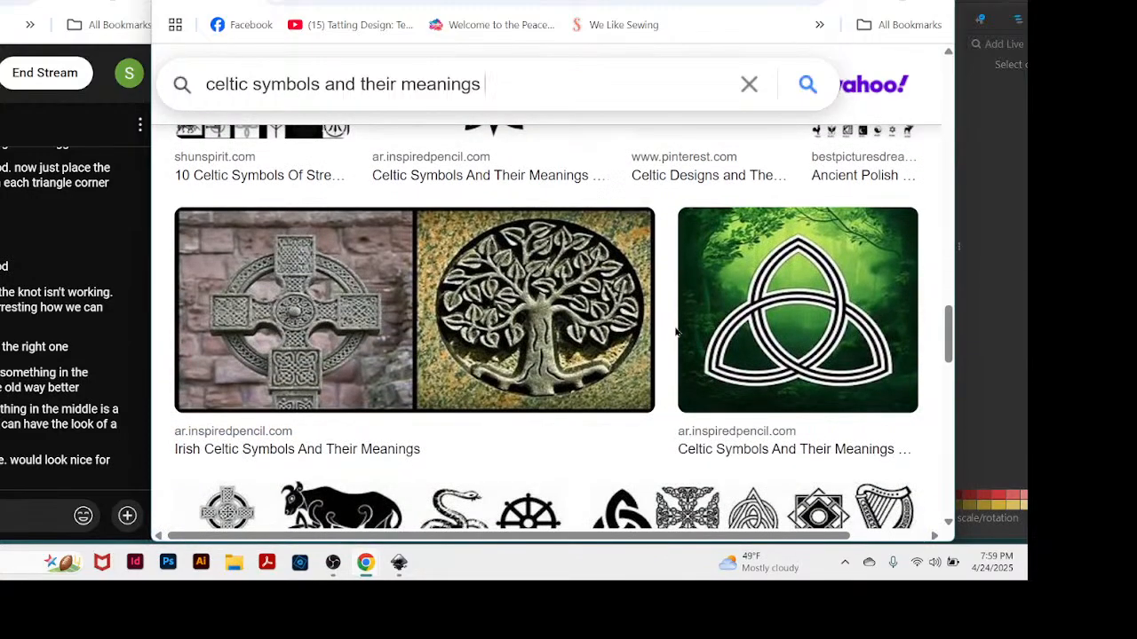
pyautogui.scroll(-2, 675, 332)
pyautogui.scroll(2, 675, 332)
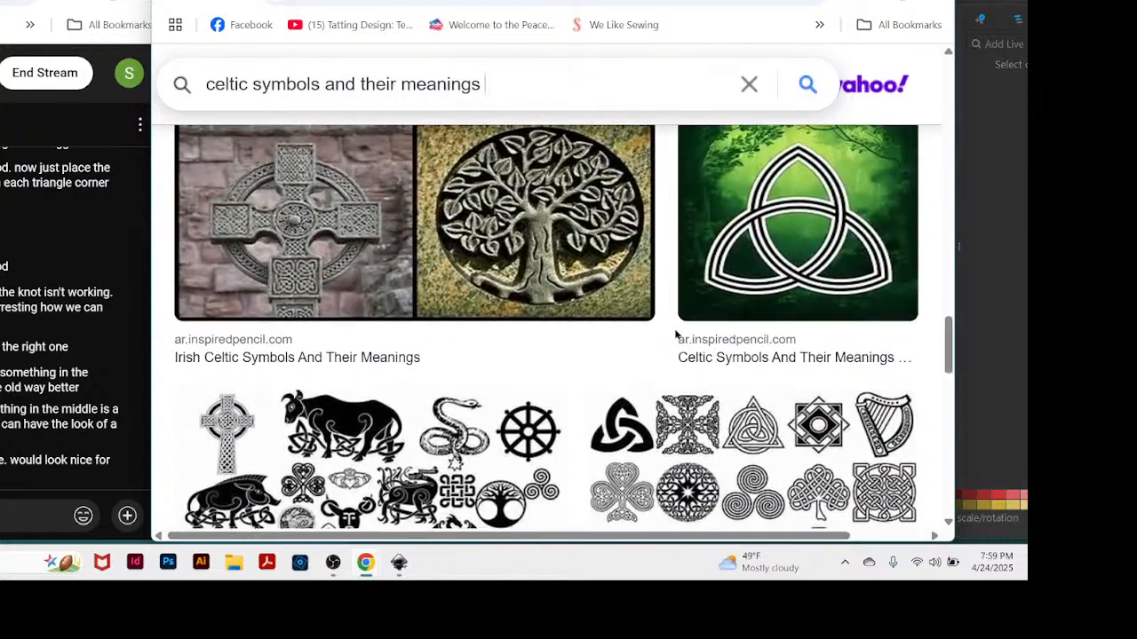
pyautogui.scroll(-3, 675, 332)
pyautogui.scroll(1, 671, 342)
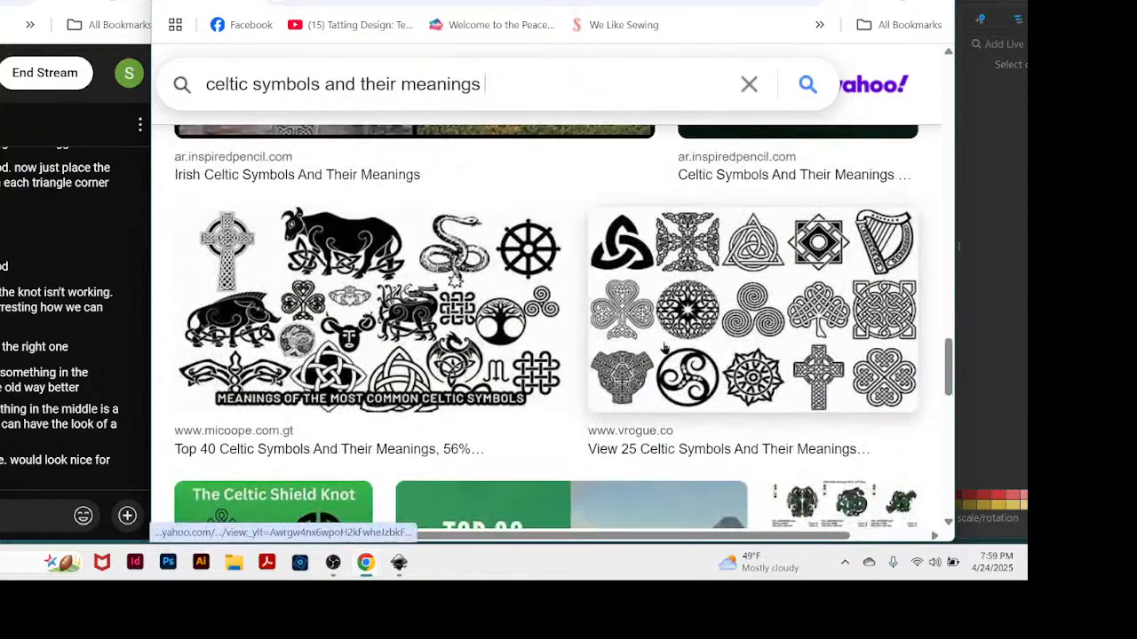
pyautogui.scroll(-1, 624, 362)
pyautogui.scroll(-7, 640, 355)
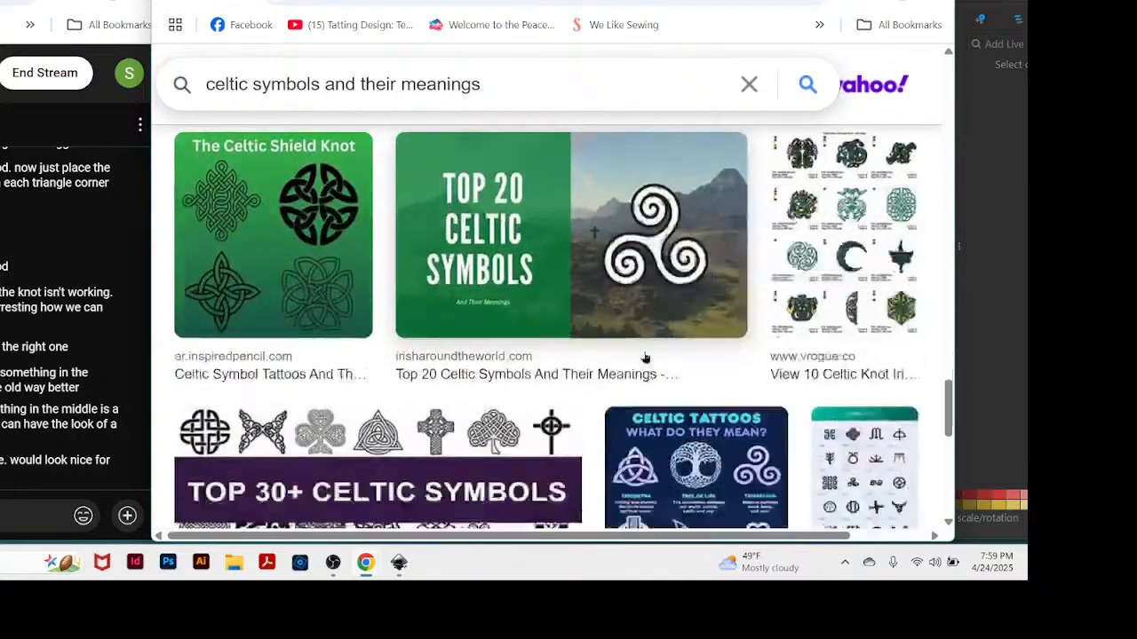
pyautogui.scroll(8, 646, 357)
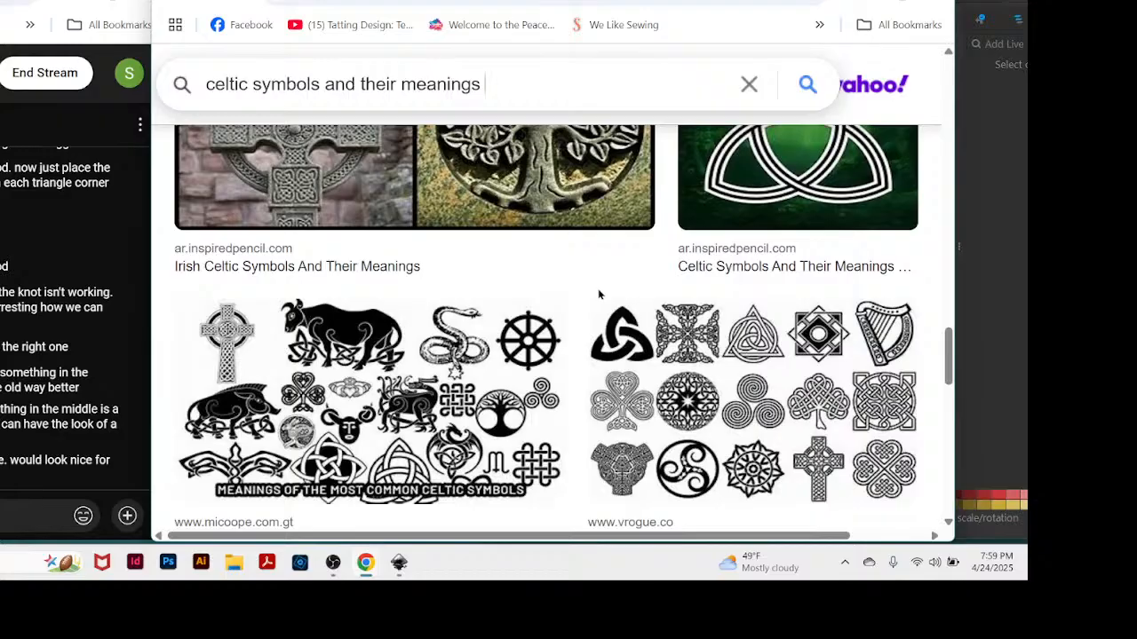
pyautogui.scroll(7, 600, 298)
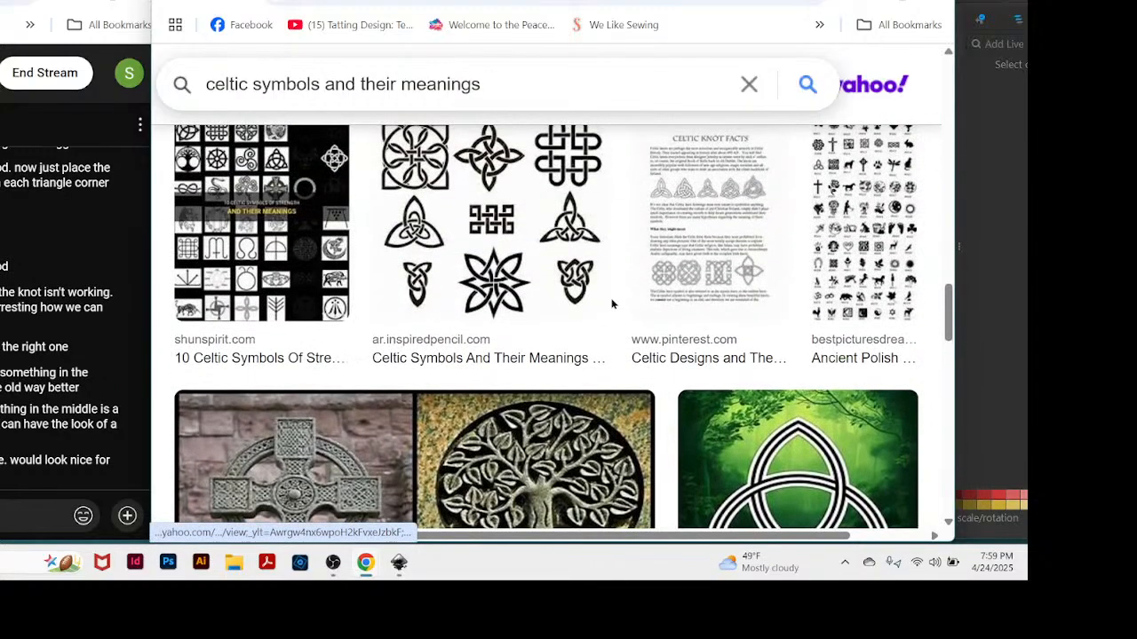
pyautogui.scroll(9, 611, 305)
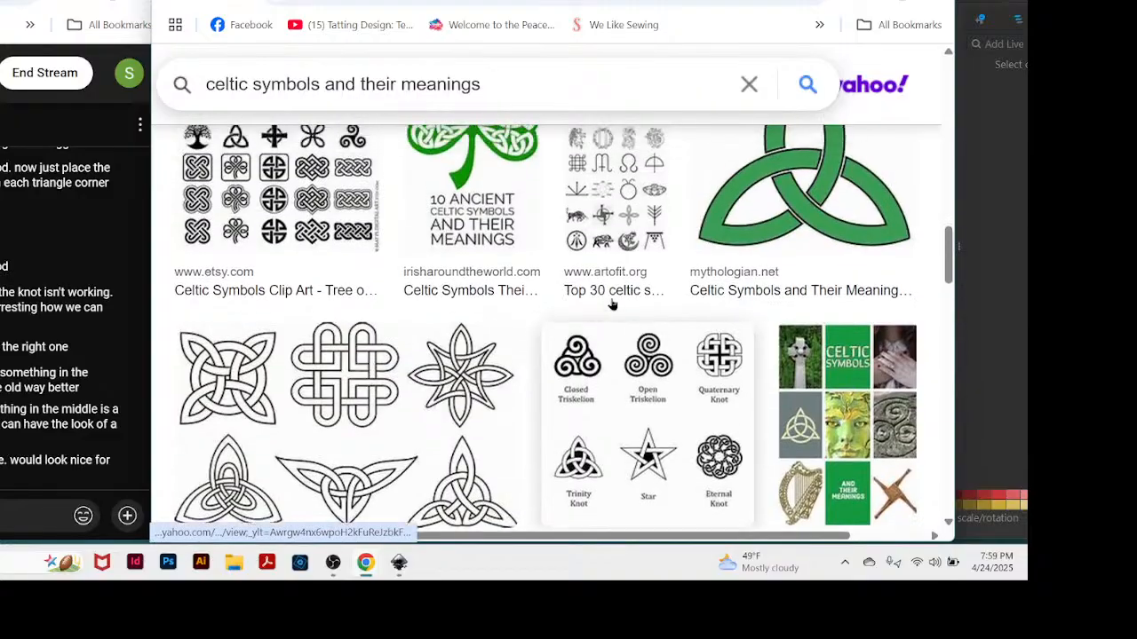
pyautogui.click(611, 305)
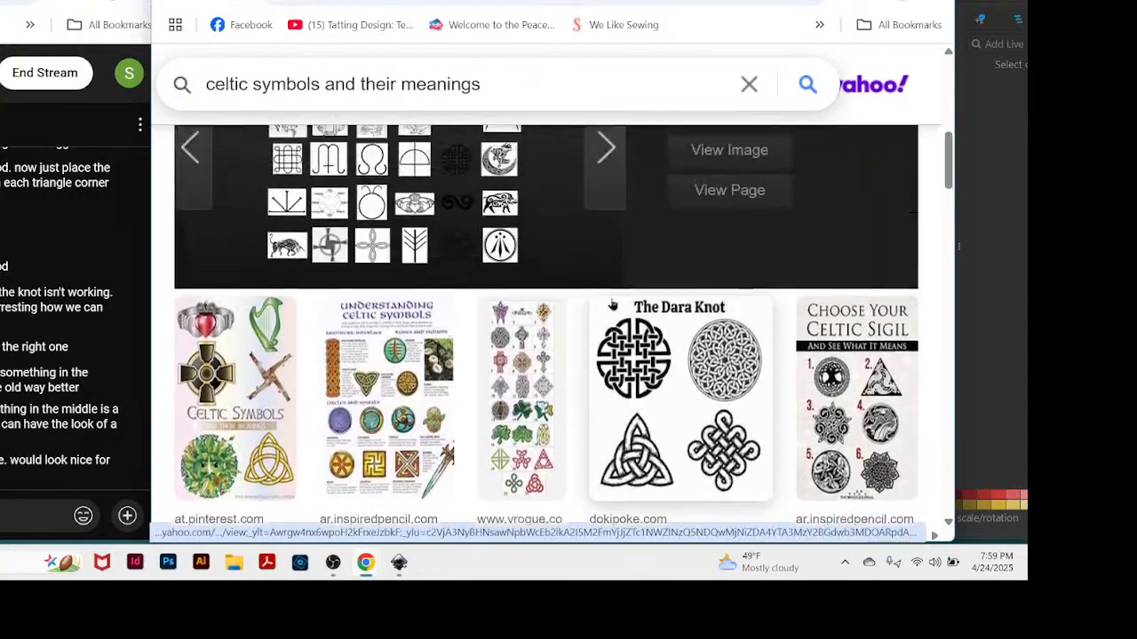
# Replace the image search query with the suggested "celtic zoomorphic designs".
pyautogui.scroll(5, 612, 305)
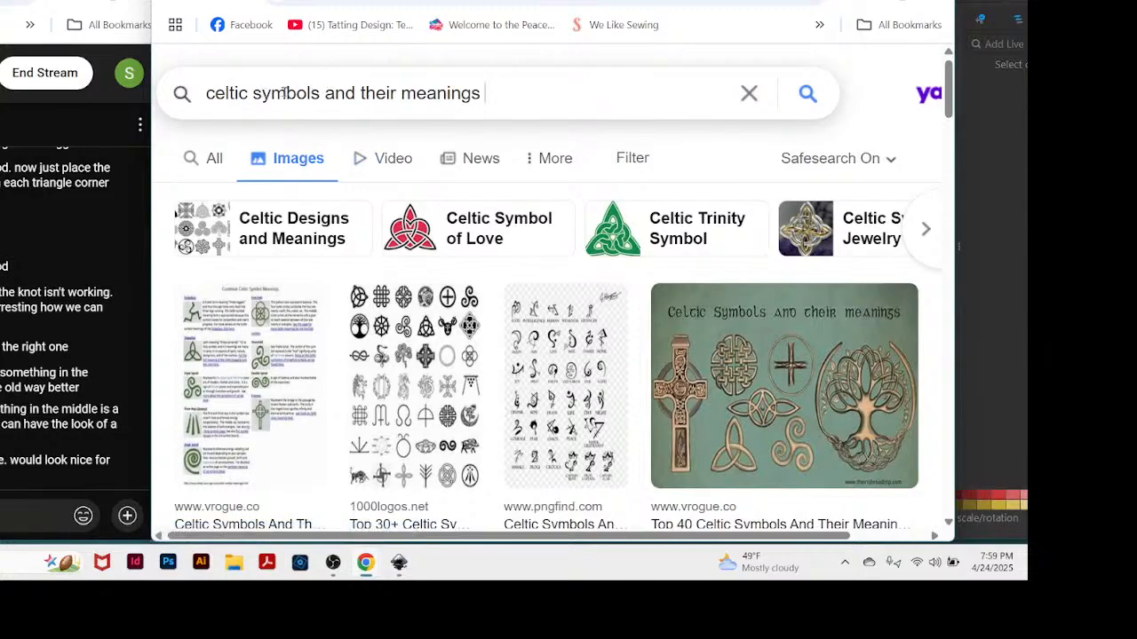
pyautogui.moveTo(252, 96); pyautogui.dragTo(383, 93)
pyautogui.click(522, 99)
pyautogui.click(513, 89)
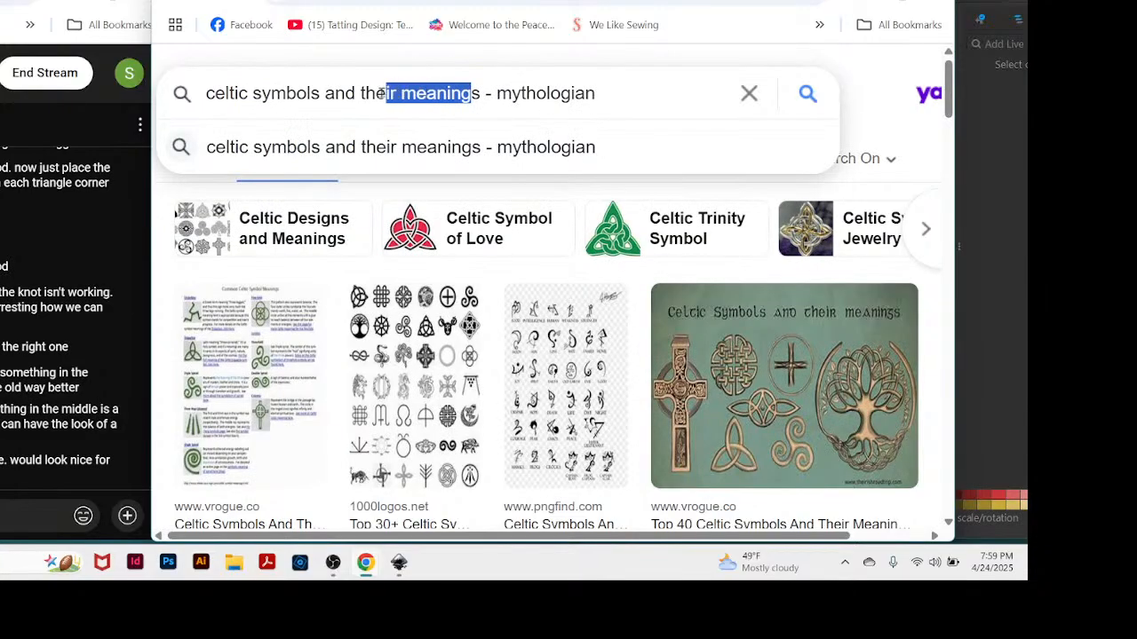
pyautogui.click(613, 84)
pyautogui.press('BackSpace')
pyautogui.press('BackSpace')
pyautogui.press('BackSpace')
pyautogui.press('BackSpace')
pyautogui.press('BackSpace')
pyautogui.press('BackSpace')
pyautogui.press('BackSpace')
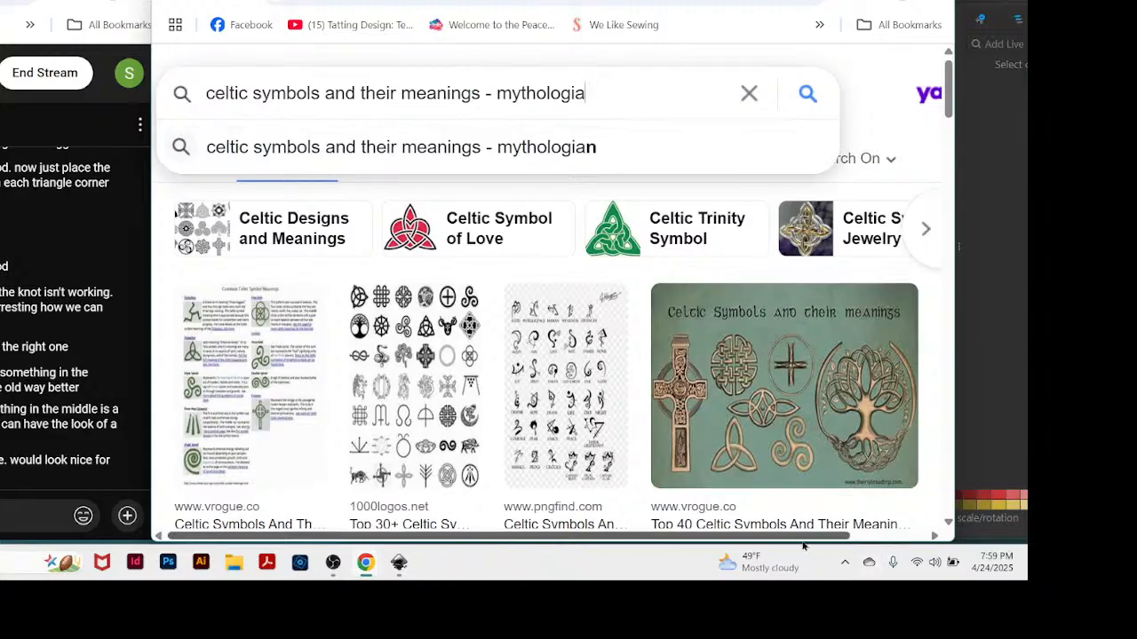
pyautogui.press('BackSpace')
pyautogui.press('BackSpace')
pyautogui.press('BackSpace')
pyautogui.press('BackSpace')
pyautogui.press('BackSpace')
pyautogui.press('BackSpace')
pyautogui.press('BackSpace')
pyautogui.press('BackSpace')
pyautogui.press('BackSpace')
pyautogui.press('BackSpace')
pyautogui.press('BackSpace')
pyautogui.press('BackSpace')
pyautogui.press('BackSpace')
pyautogui.press('BackSpace')
pyautogui.press('BackSpace')
pyautogui.press('BackSpace')
pyautogui.press('BackSpace')
pyautogui.press('BackSpace')
pyautogui.press('BackSpace')
pyautogui.press('BackSpace')
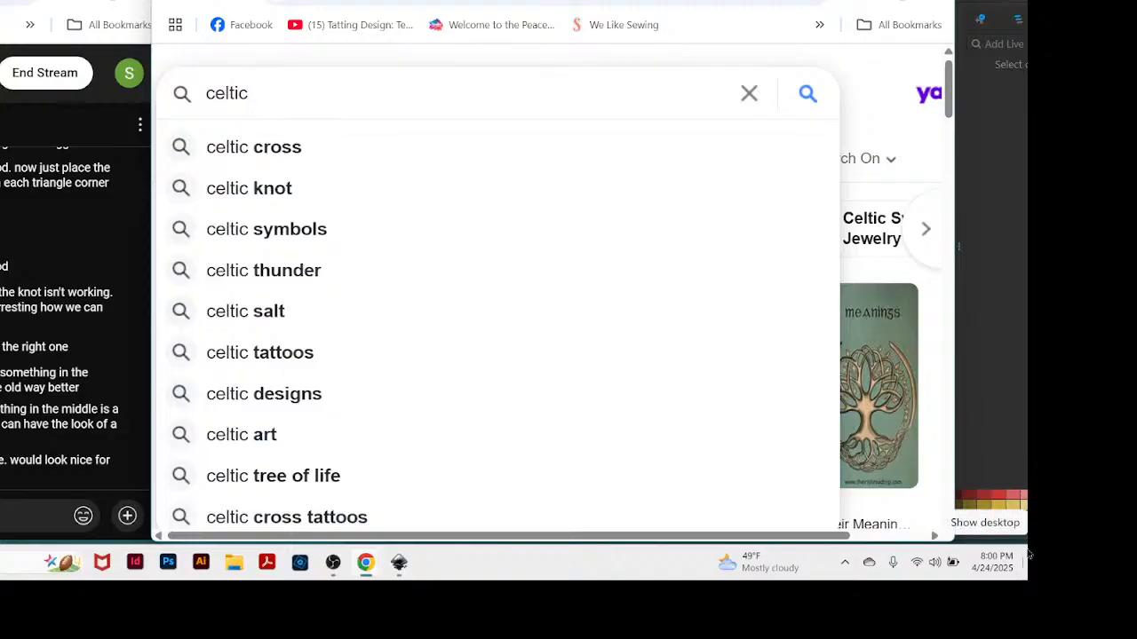
pyautogui.write('zoo')
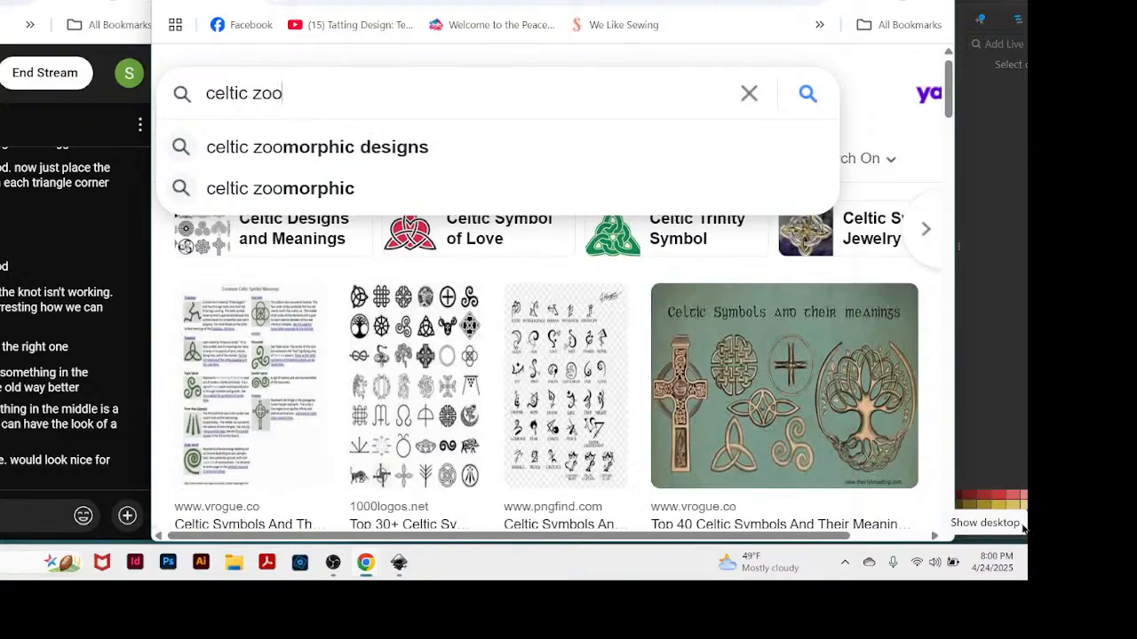
pyautogui.click(404, 146)
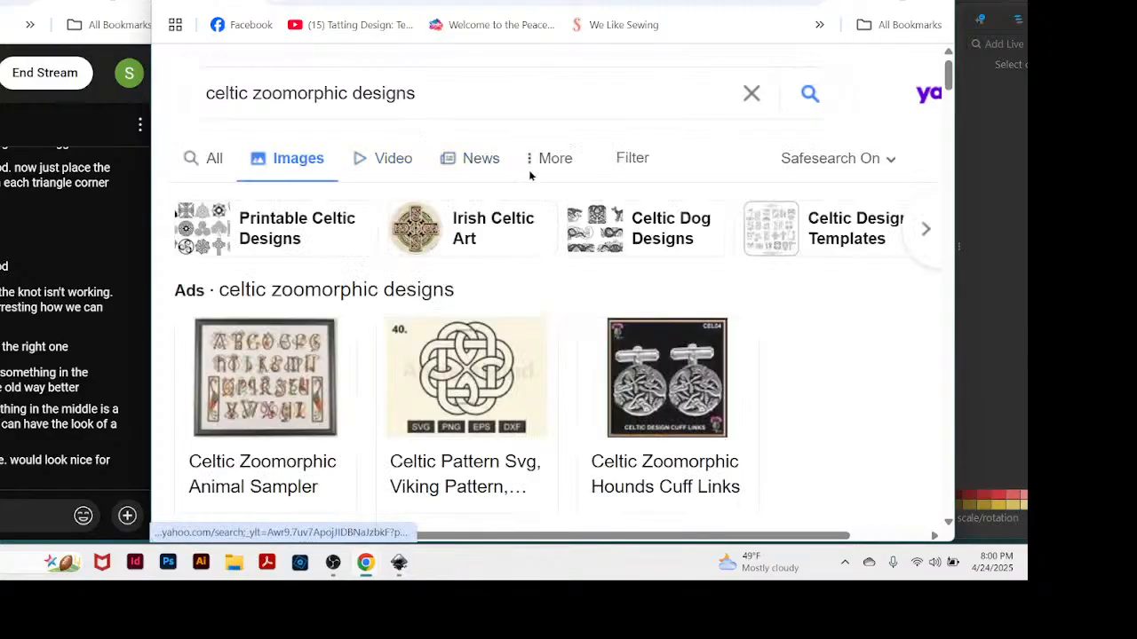
# Browse the zoomorphic image results and enlarge the irisharoundtheworld.com chart showing the knotwork dog.
pyautogui.scroll(-2, 682, 283)
pyautogui.scroll(-10, 682, 283)
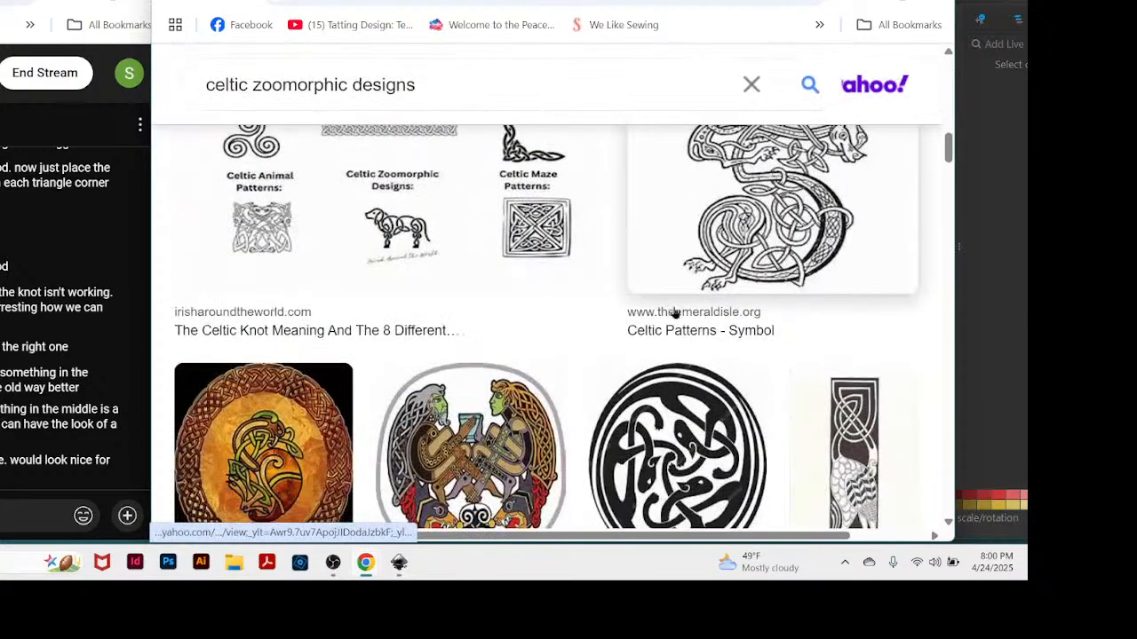
pyautogui.scroll(1, 617, 296)
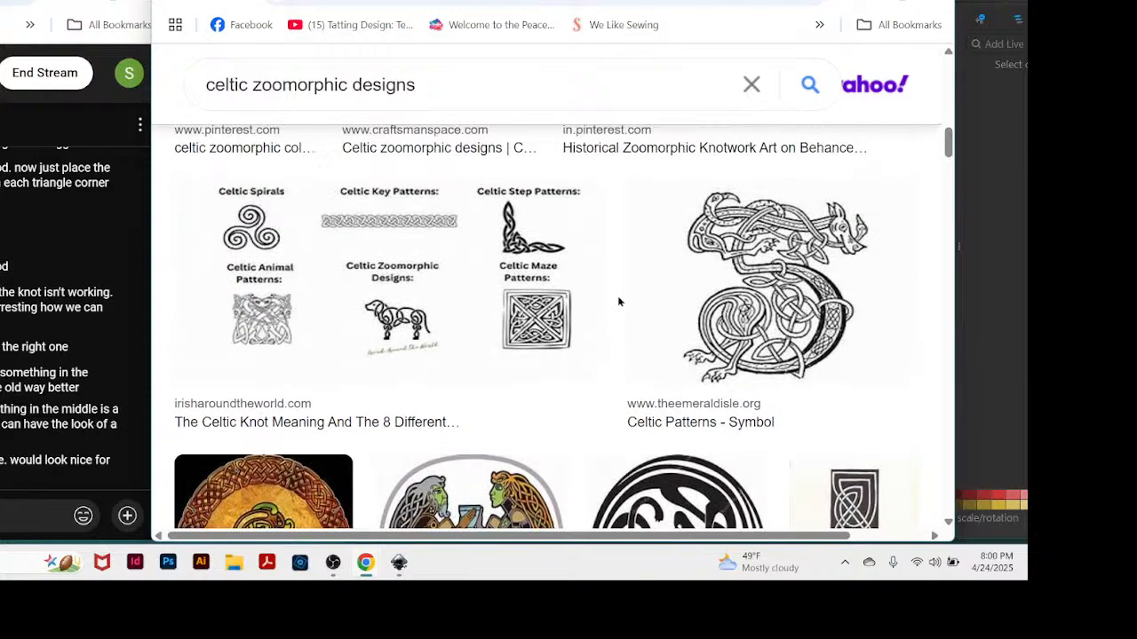
pyautogui.scroll(-1, 590, 316)
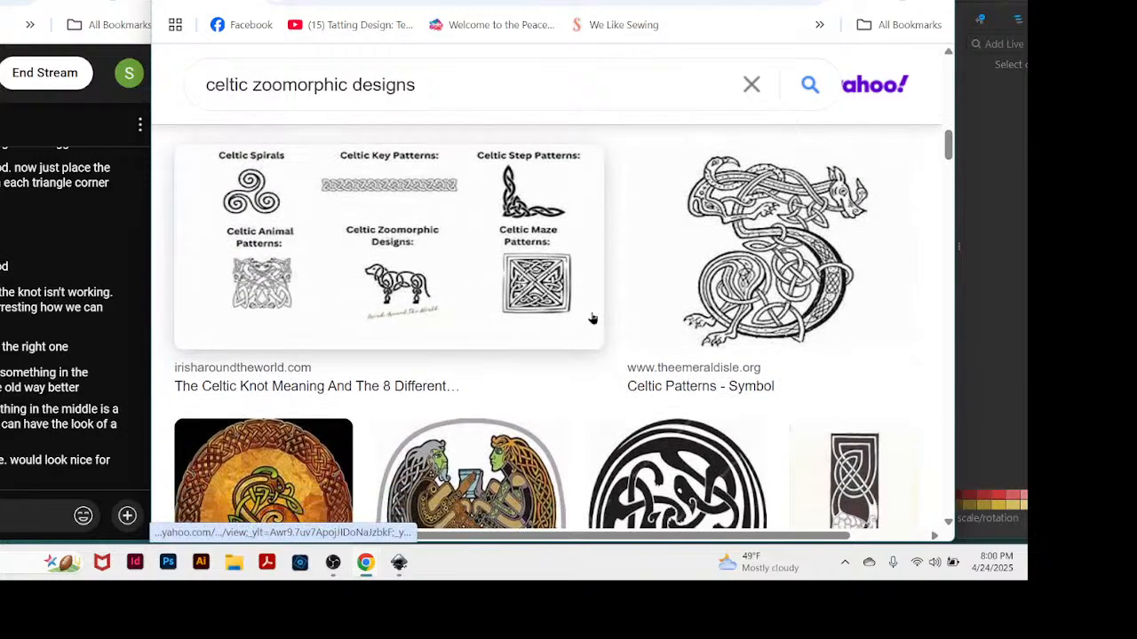
pyautogui.scroll(1, 592, 313)
pyautogui.scroll(-1, 592, 316)
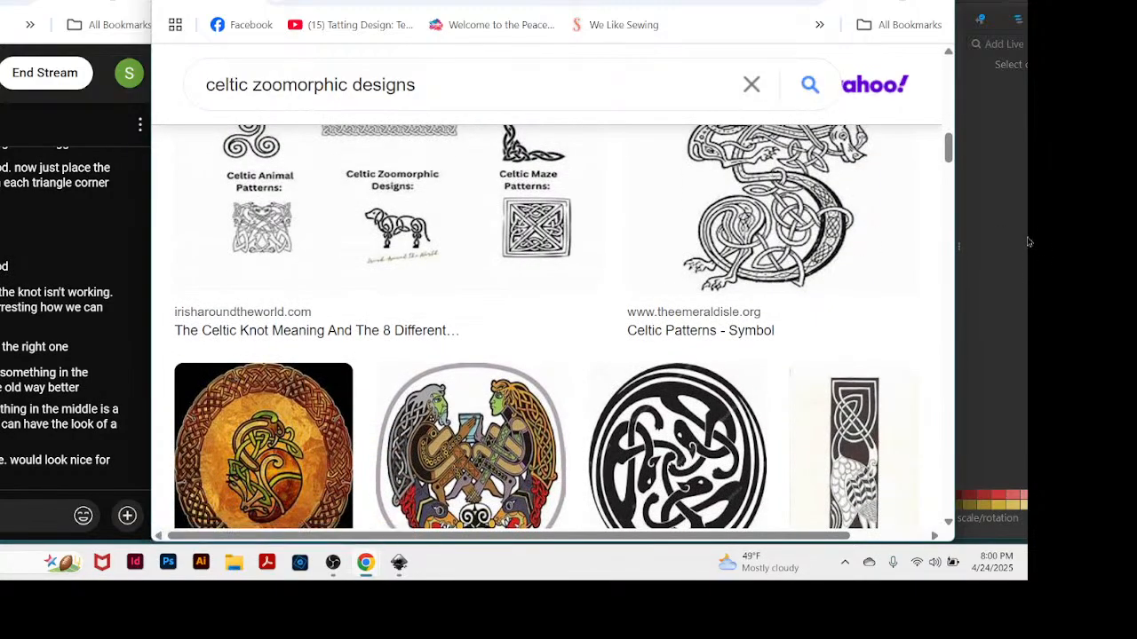
pyautogui.hotkey('ctrl', '+')
pyautogui.hotkey('ctrl', '+')
pyautogui.hotkey('ctrl', '+')
pyautogui.hotkey('ctrl', '+')
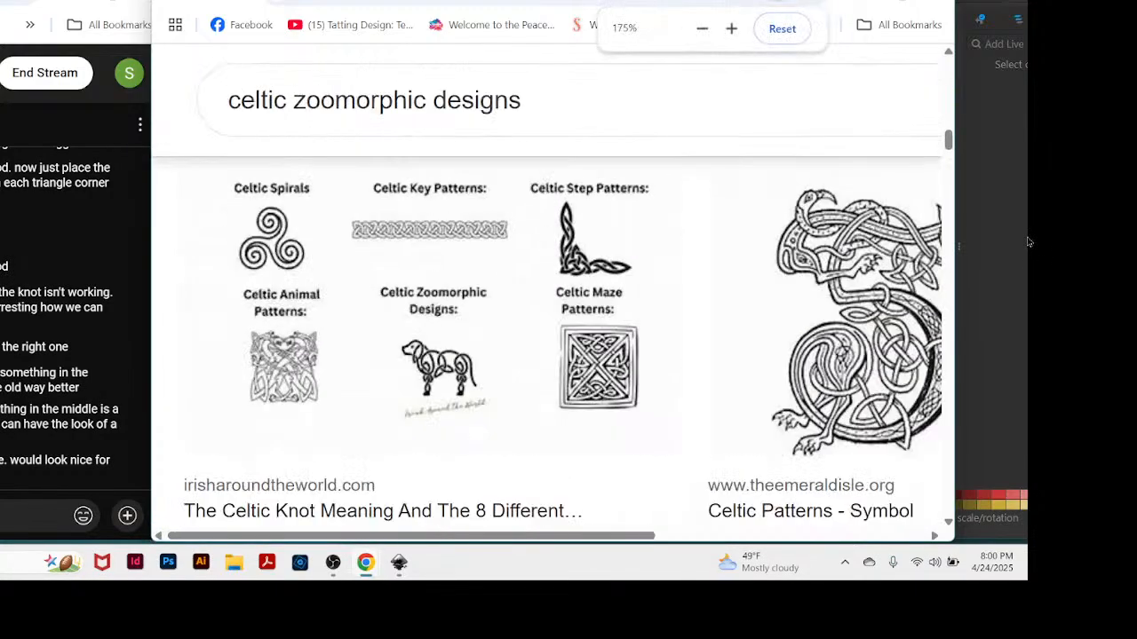
pyautogui.scroll(-5, 586, 394)
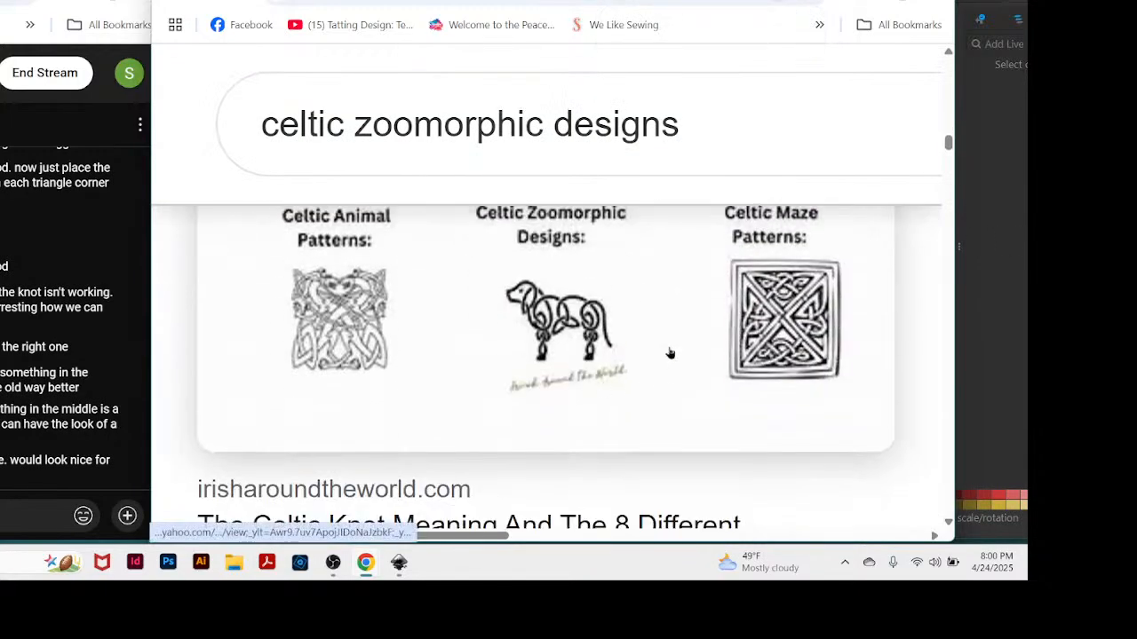
pyautogui.moveTo(671, 0); pyautogui.dragTo(668, 0)
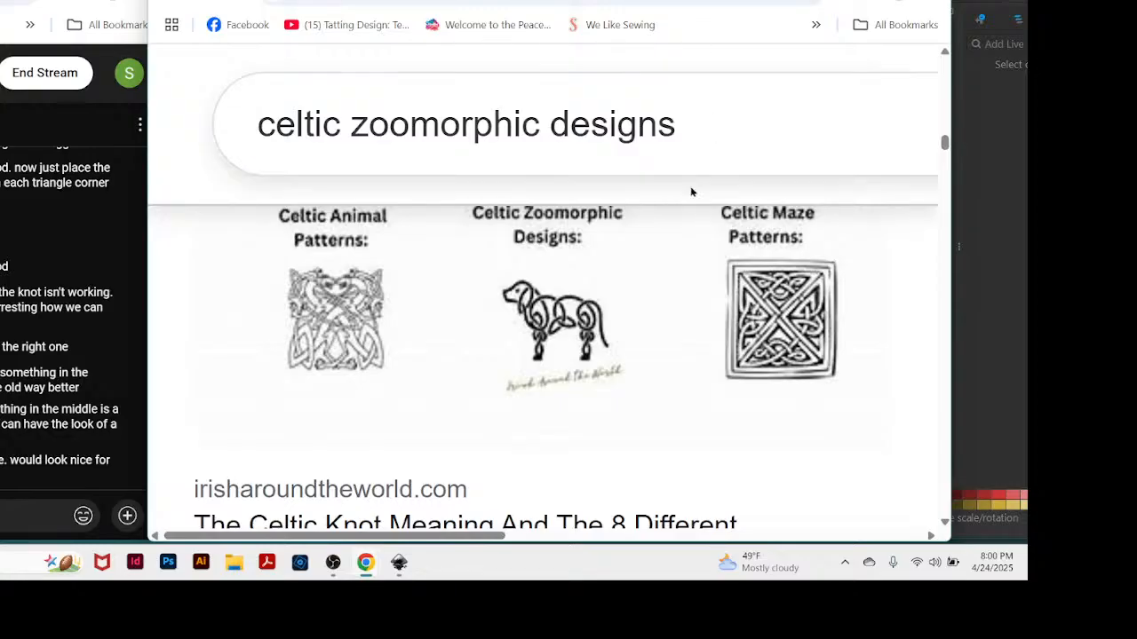
# Open the irisharoundtheworld.com Celtic pattern chart in a new tab and enlarge it to 300%.
pyautogui.rightClick(564, 317)
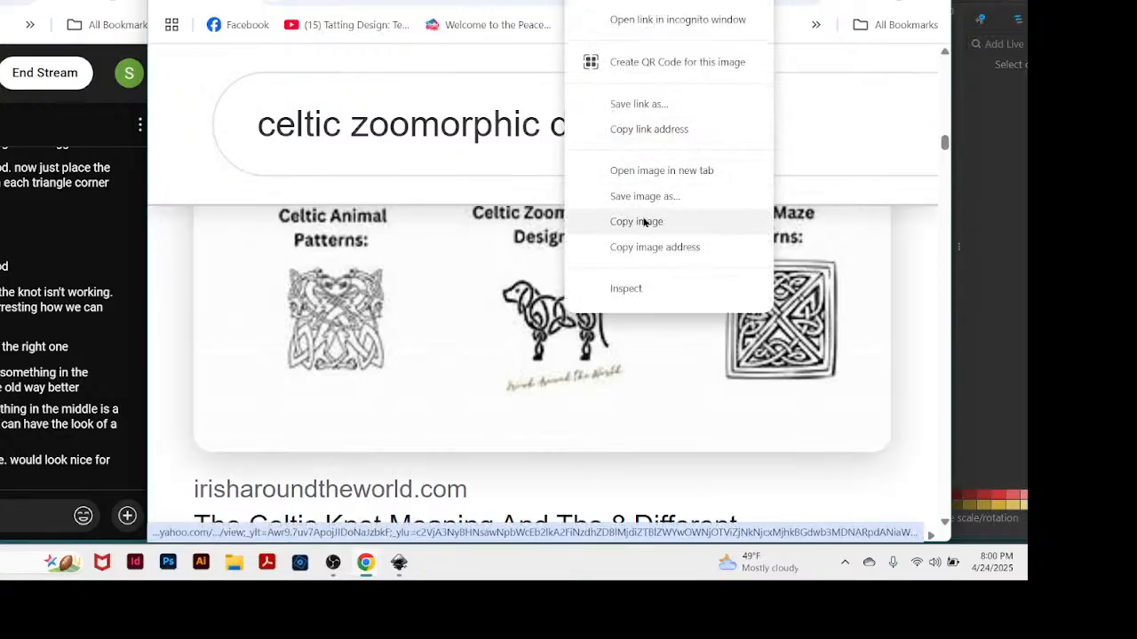
pyautogui.click(645, 170)
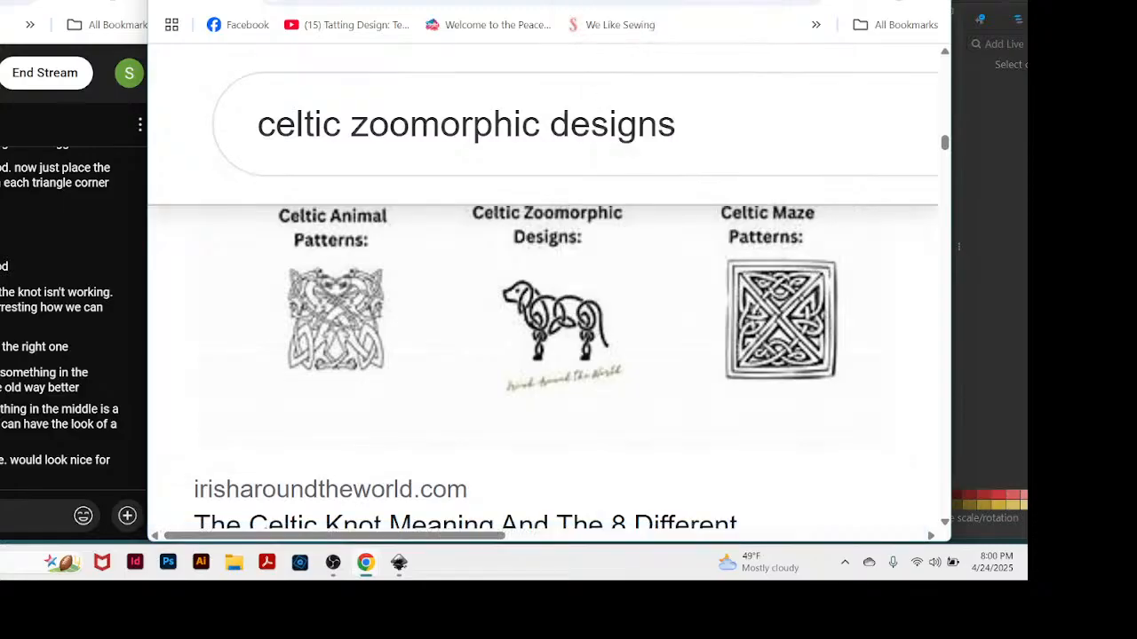
pyautogui.hotkey('ctrl', 'Tab')
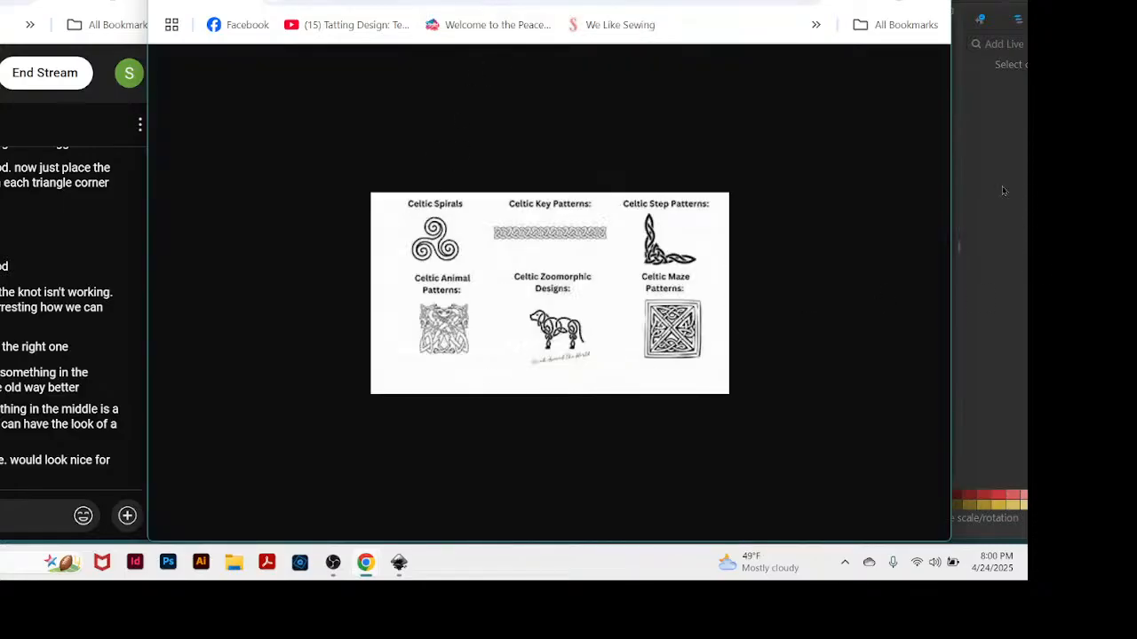
pyautogui.hotkey('ctrl', '+')
pyautogui.hotkey('ctrl', '+')
pyautogui.hotkey('ctrl', '+')
pyautogui.hotkey('ctrl', '+')
pyautogui.hotkey('ctrl', '+')
pyautogui.hotkey('ctrl', '+')
pyautogui.hotkey('ctrl', '+')
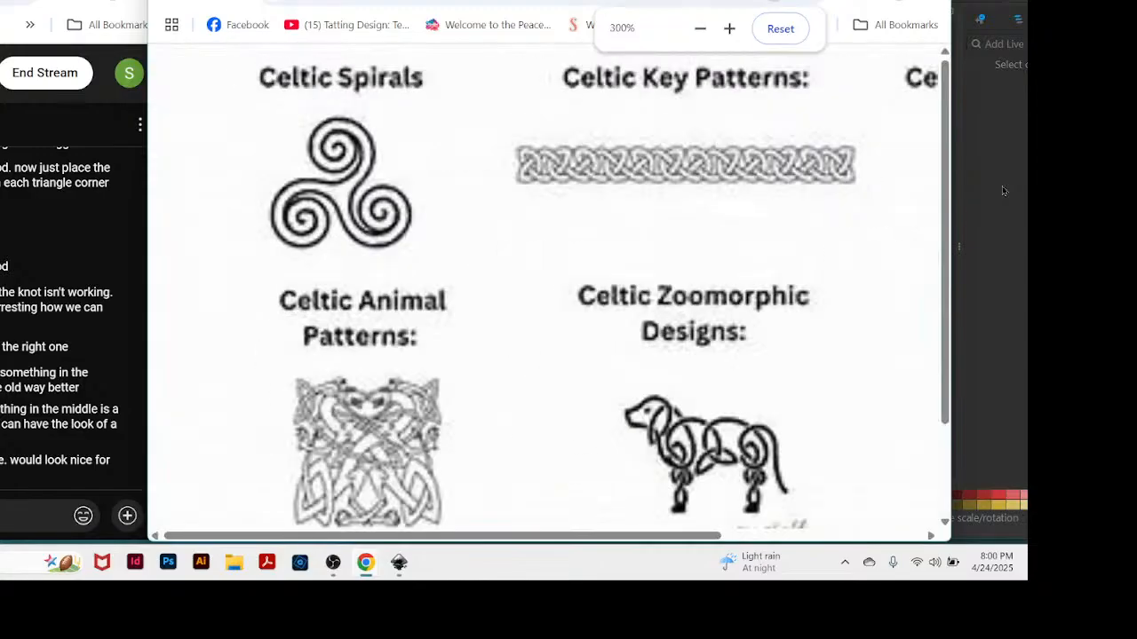
# Examine the Celtic Animal Patterns and Celtic Zoomorphic Designs drawings in the enlarged chart, shifting the browser window aside and back.
pyautogui.moveTo(828, 1); pyautogui.dragTo(761, 1)
pyautogui.scroll(-2, 775, 336)
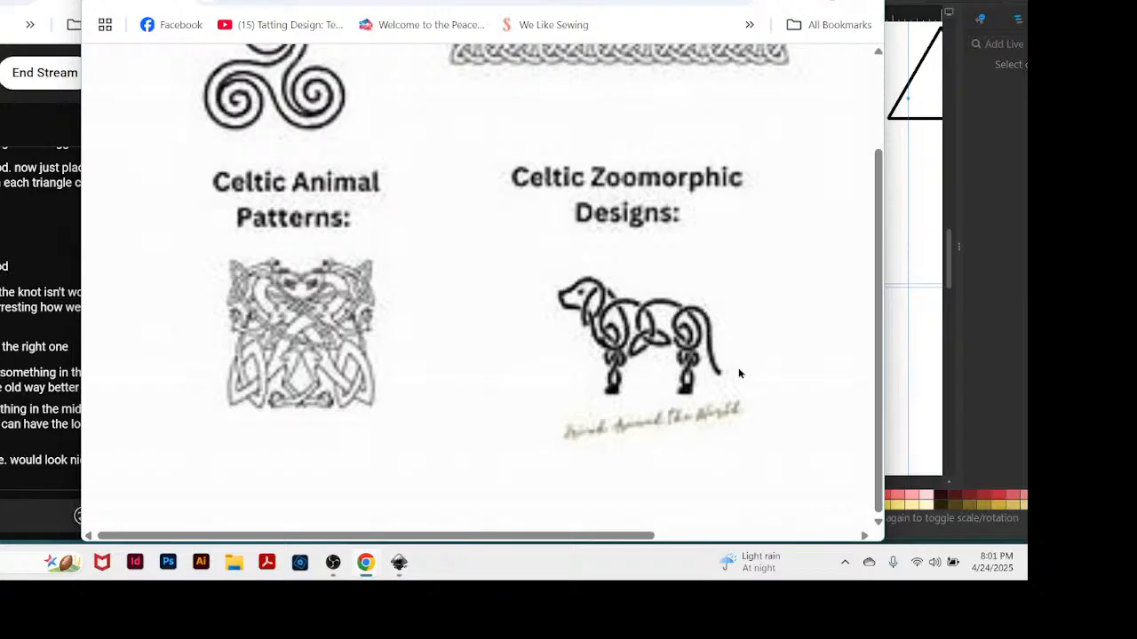
pyautogui.moveTo(533, 2); pyautogui.dragTo(609, 3)
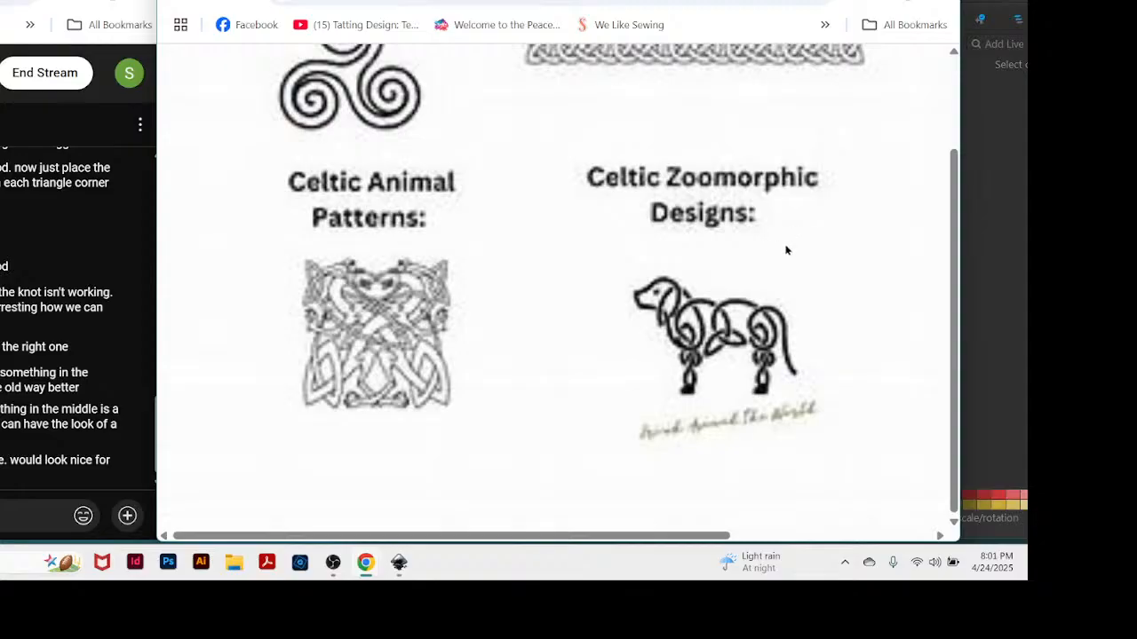
pyautogui.scroll(1, 785, 253)
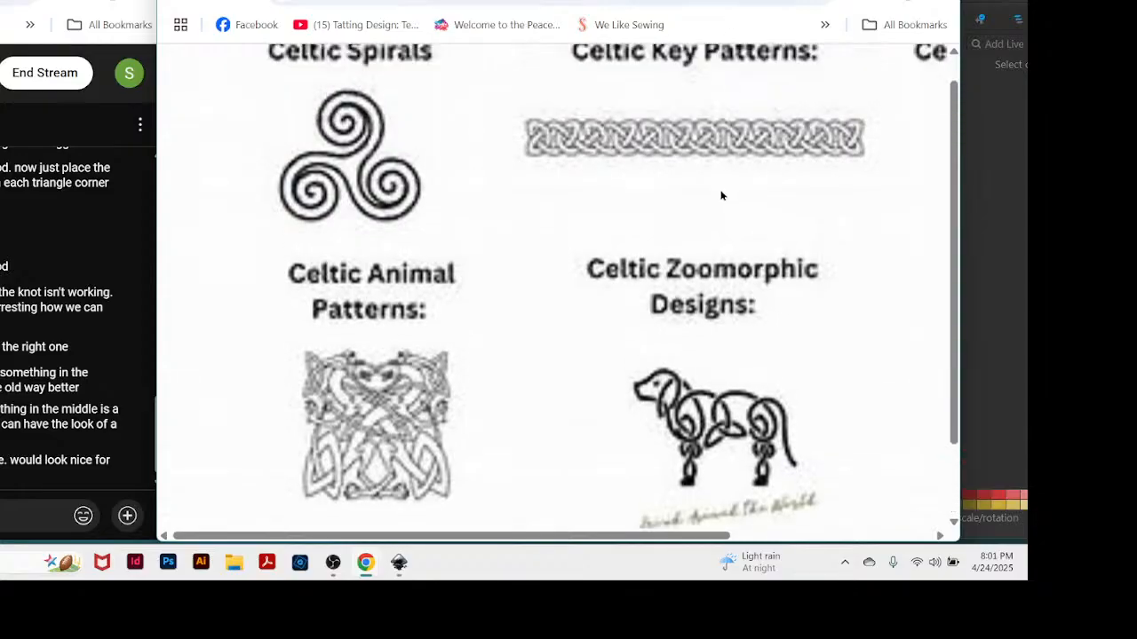
pyautogui.scroll(-1, 721, 195)
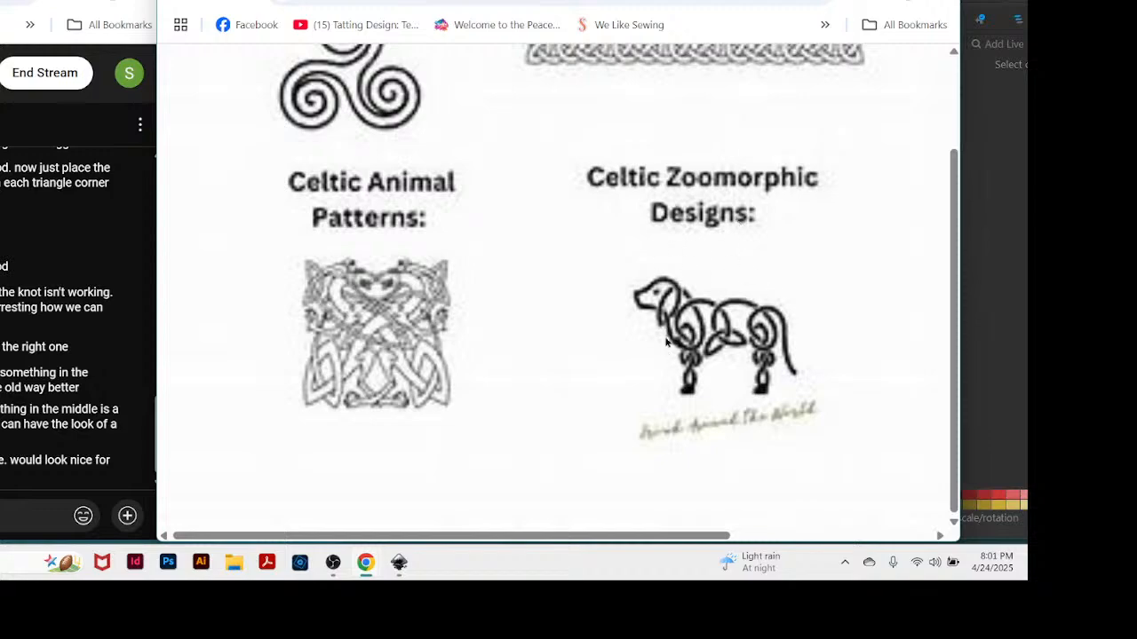